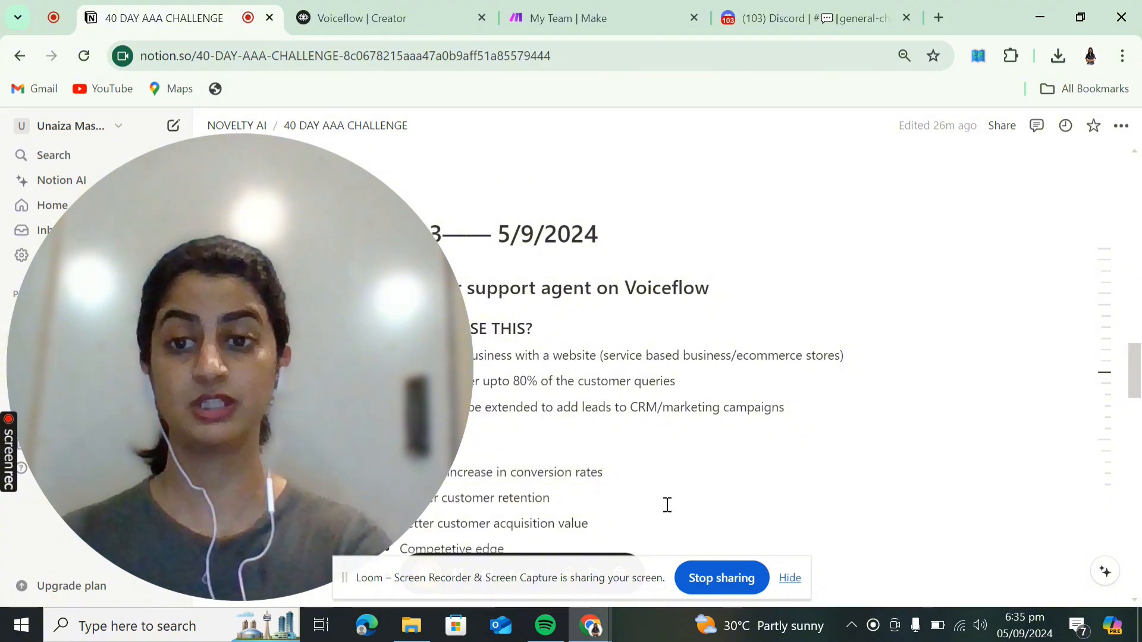
- Scroll through the ROI notes in the Notion plan
left_click(790, 578)
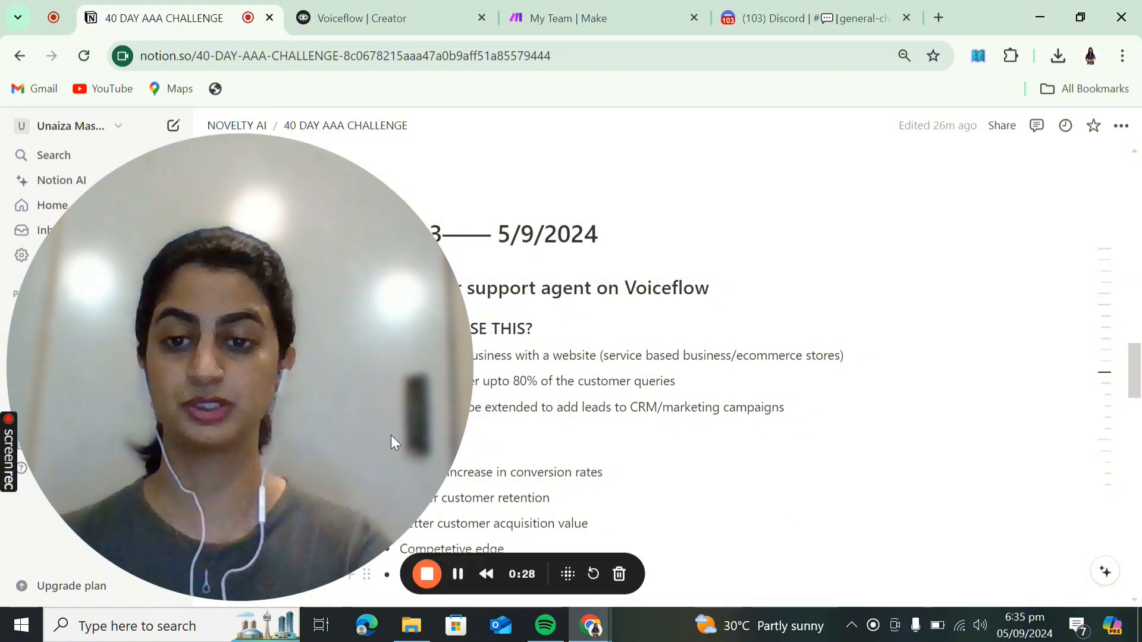
mouse_move(275, 566)
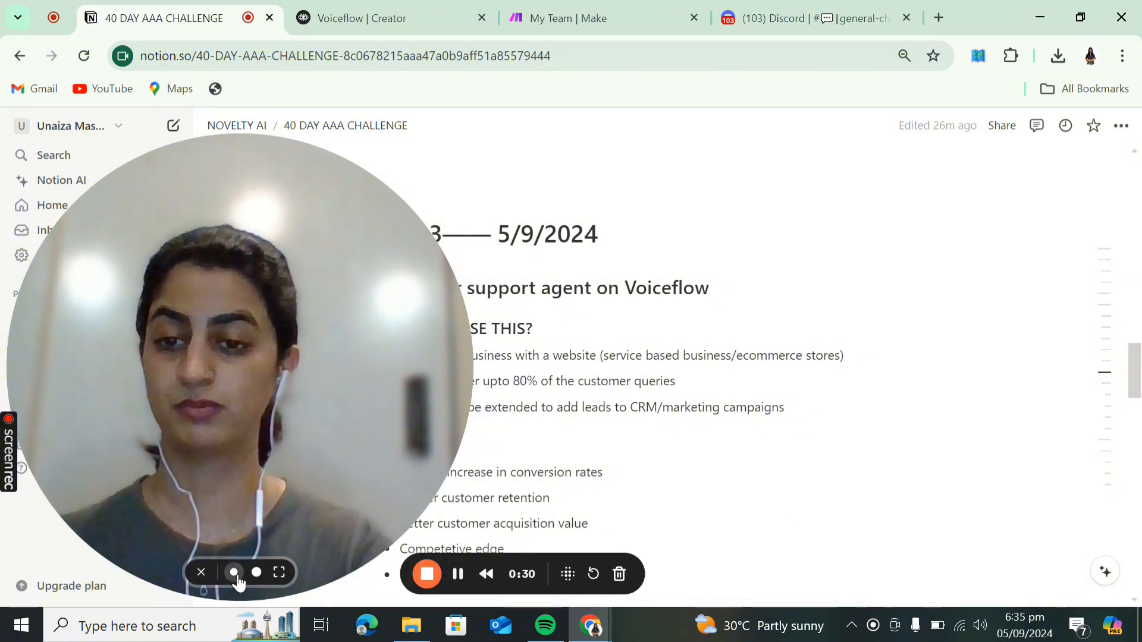
left_click(236, 575)
scroll(547, 367, "up", 5)
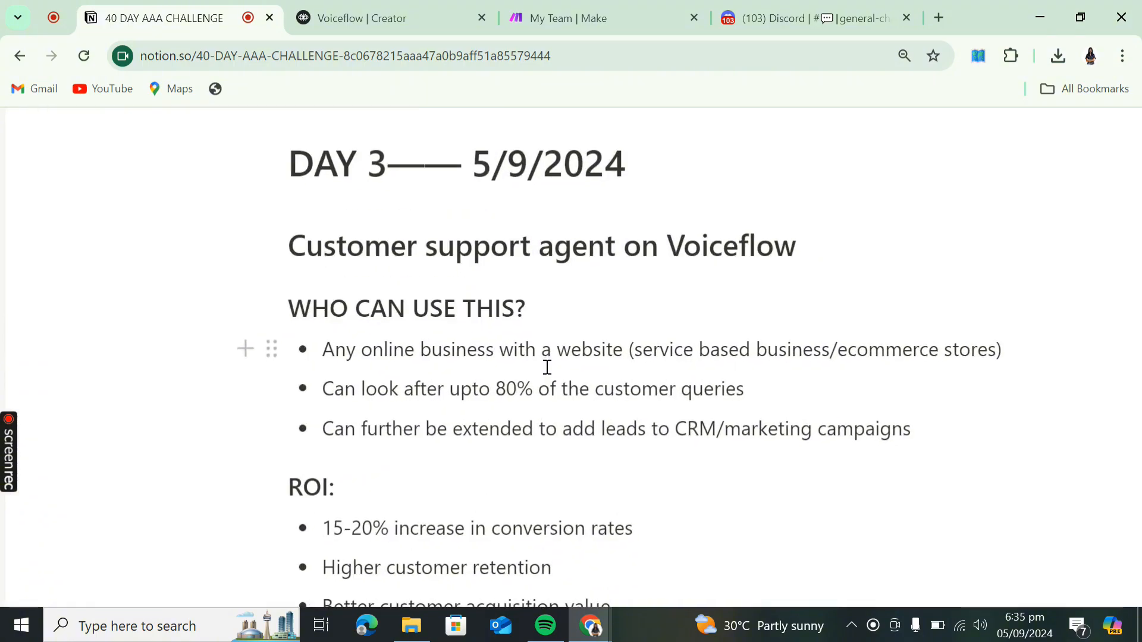
scroll(548, 367, "down", 5)
scroll(547, 368, "down", 1)
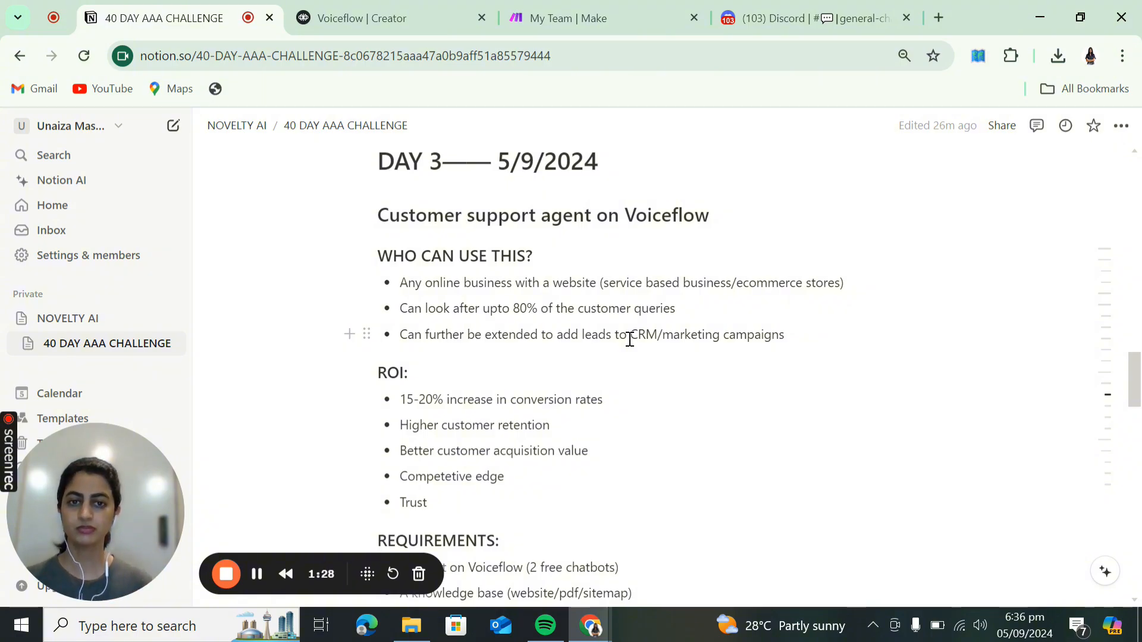
scroll(630, 339, "down", 1)
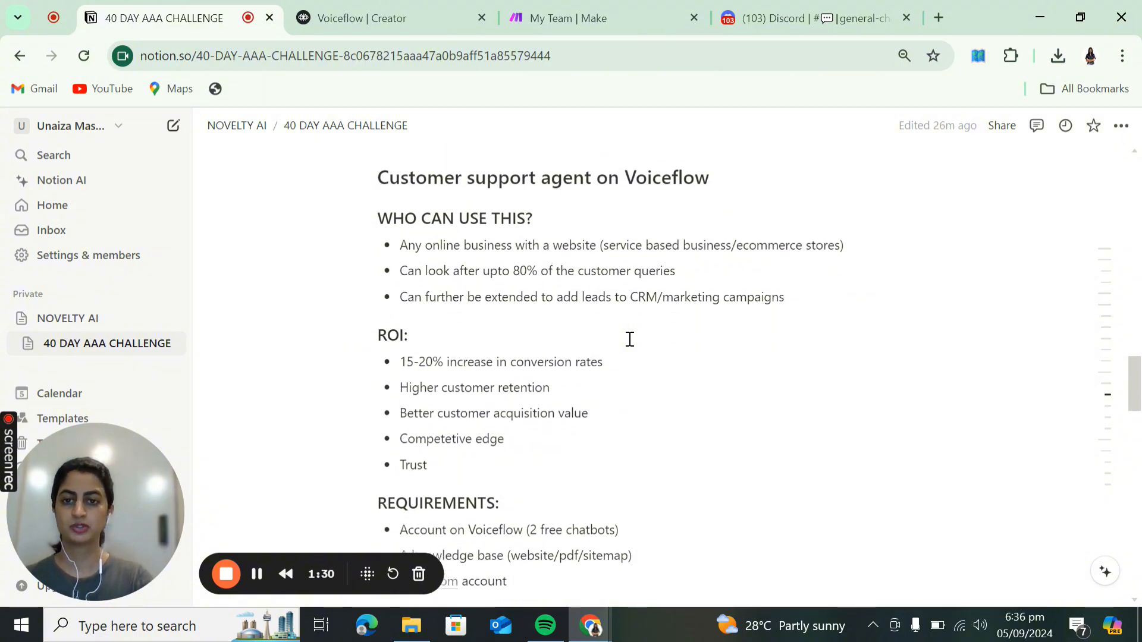
scroll(630, 339, "up", 1)
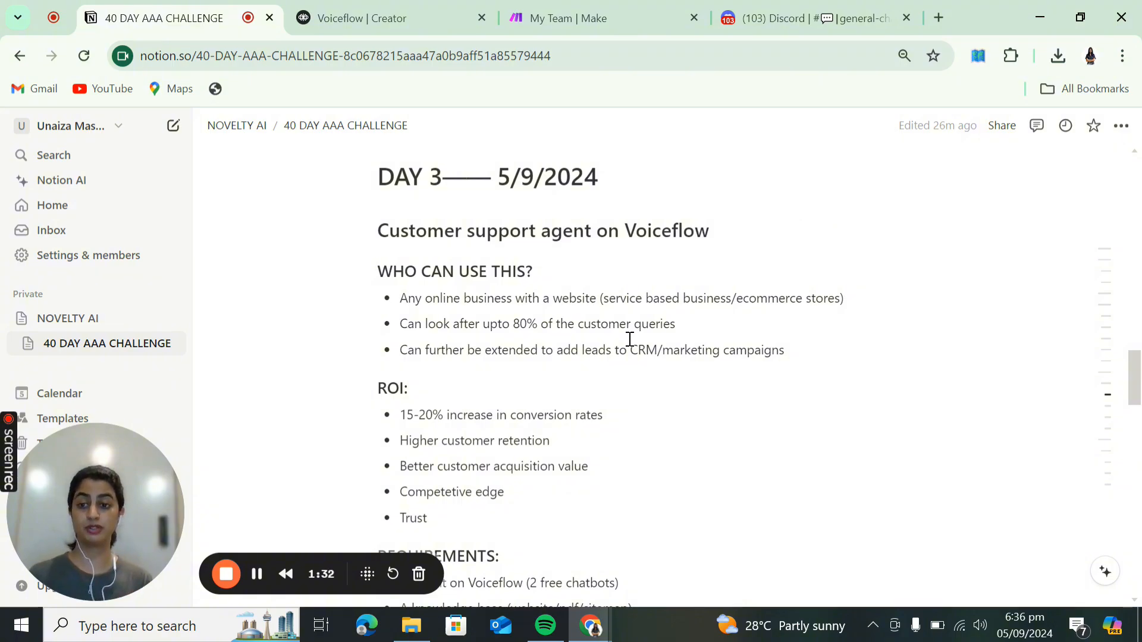
- Review the requirements and cost notes, then return to the Voiceflow members page
scroll(630, 339, "down", 2)
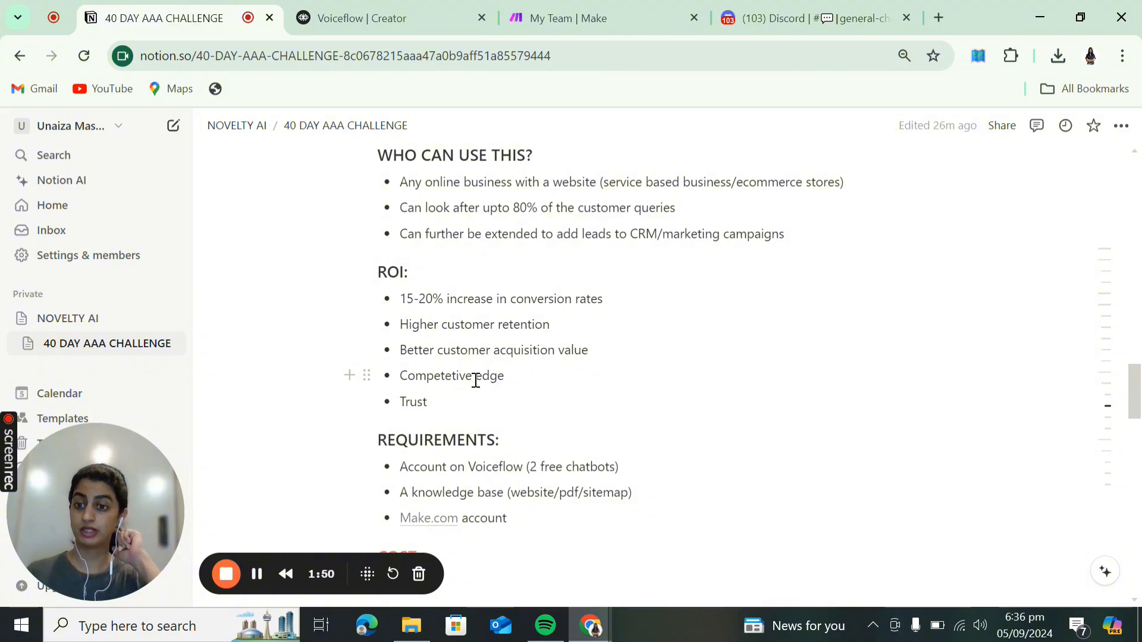
scroll(476, 380, "down", 1)
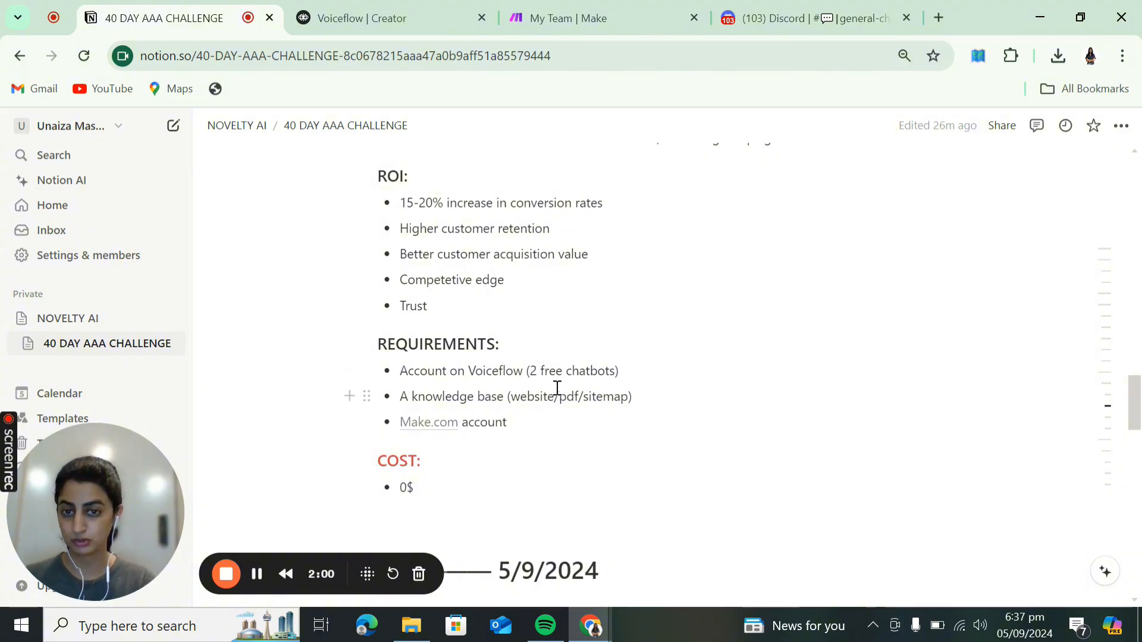
scroll(557, 388, "down", 1)
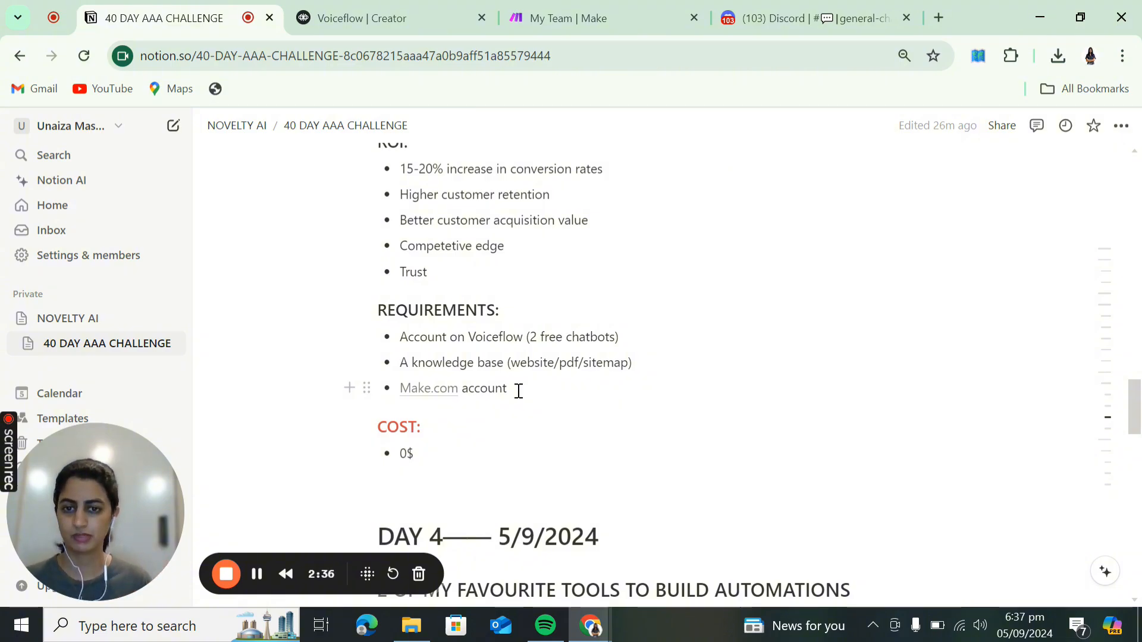
scroll(519, 391, "up", 2)
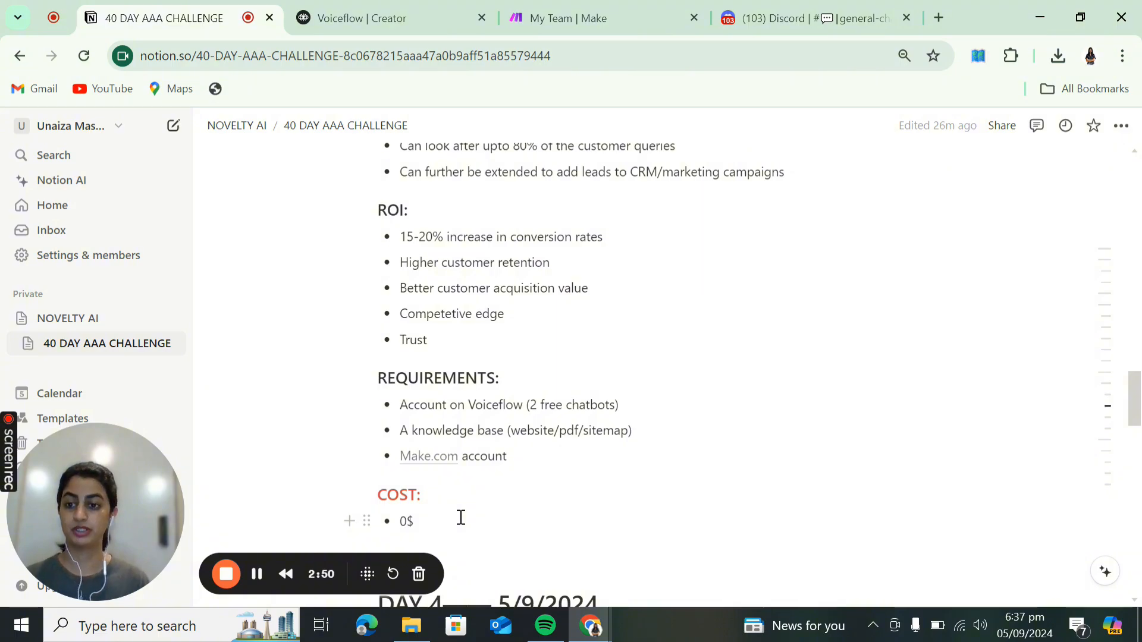
left_click(363, 16)
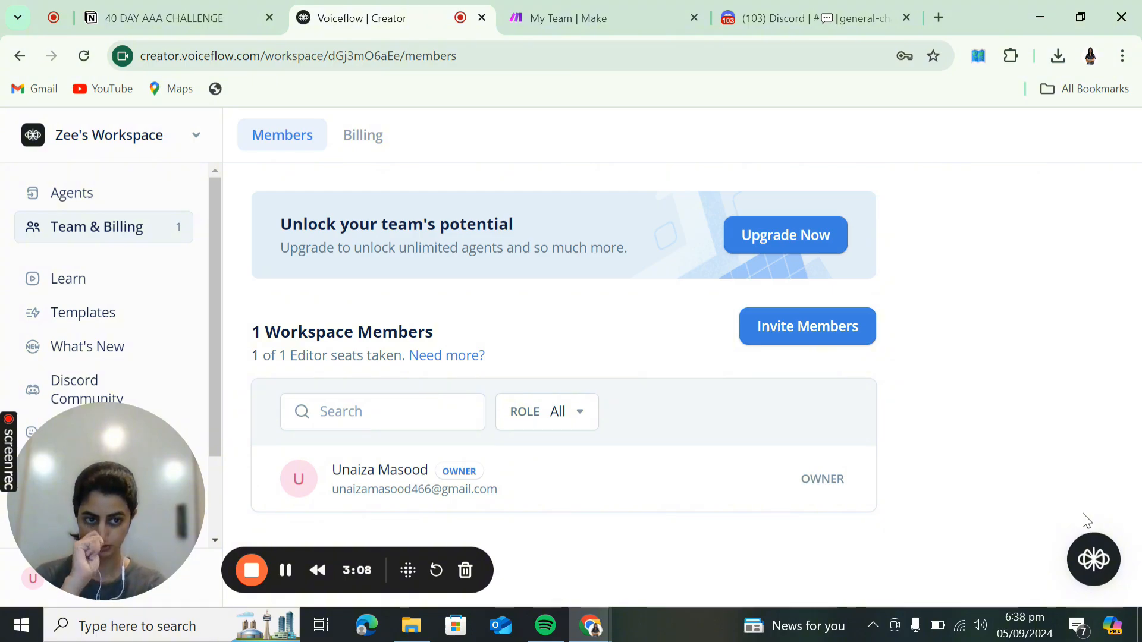
left_click(1092, 564)
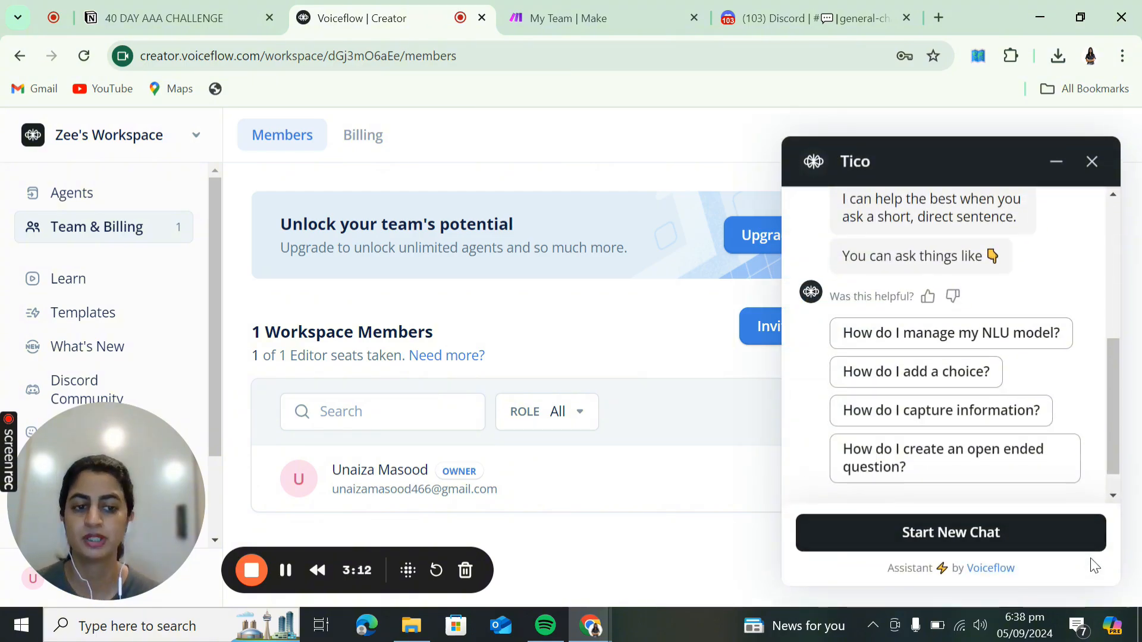
left_click(1045, 543)
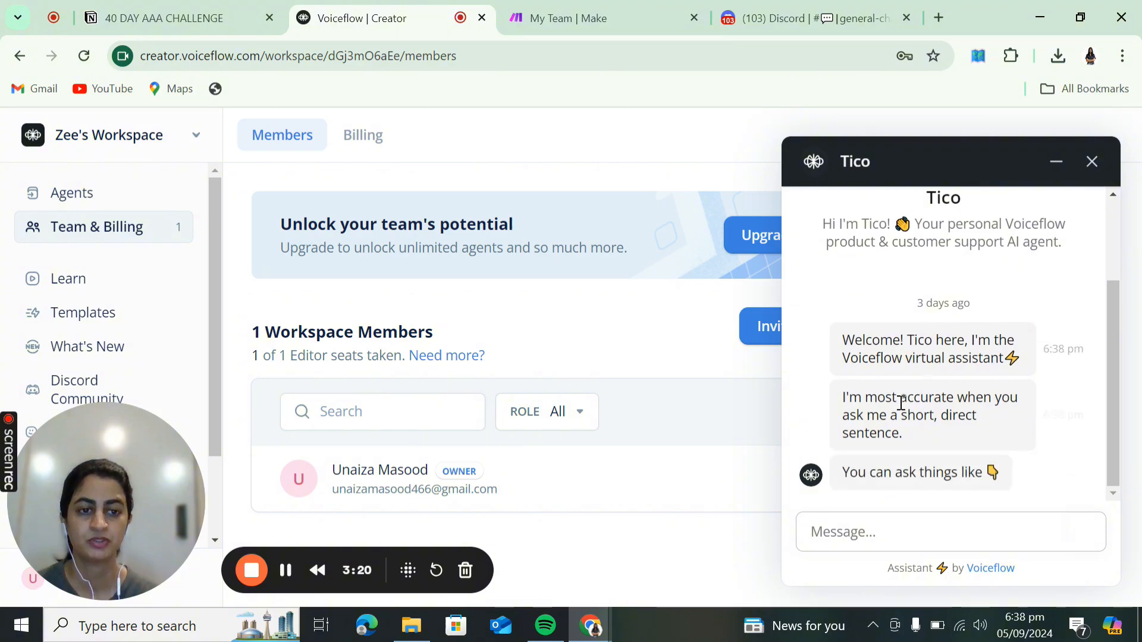
scroll(923, 352, "up", 3)
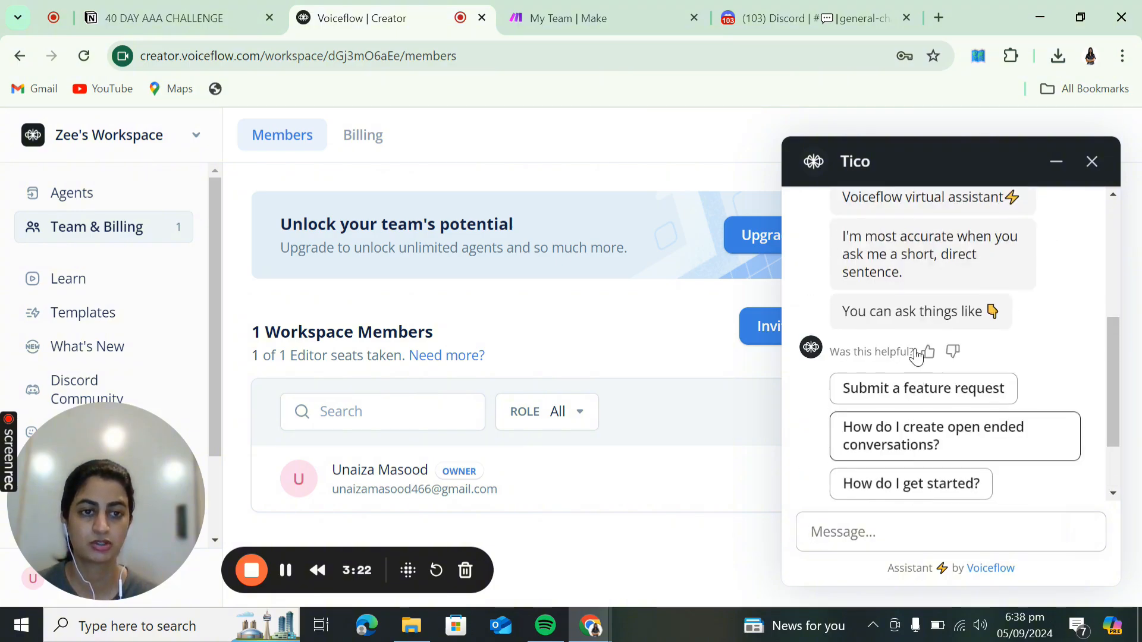
scroll(919, 356, "down", 3)
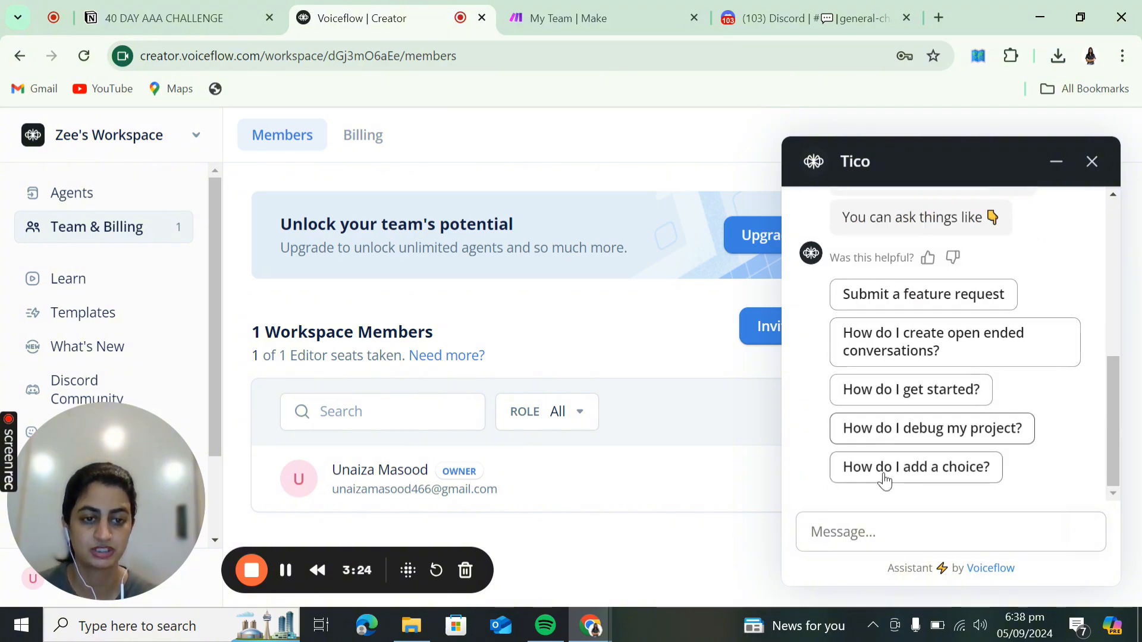
type("h")
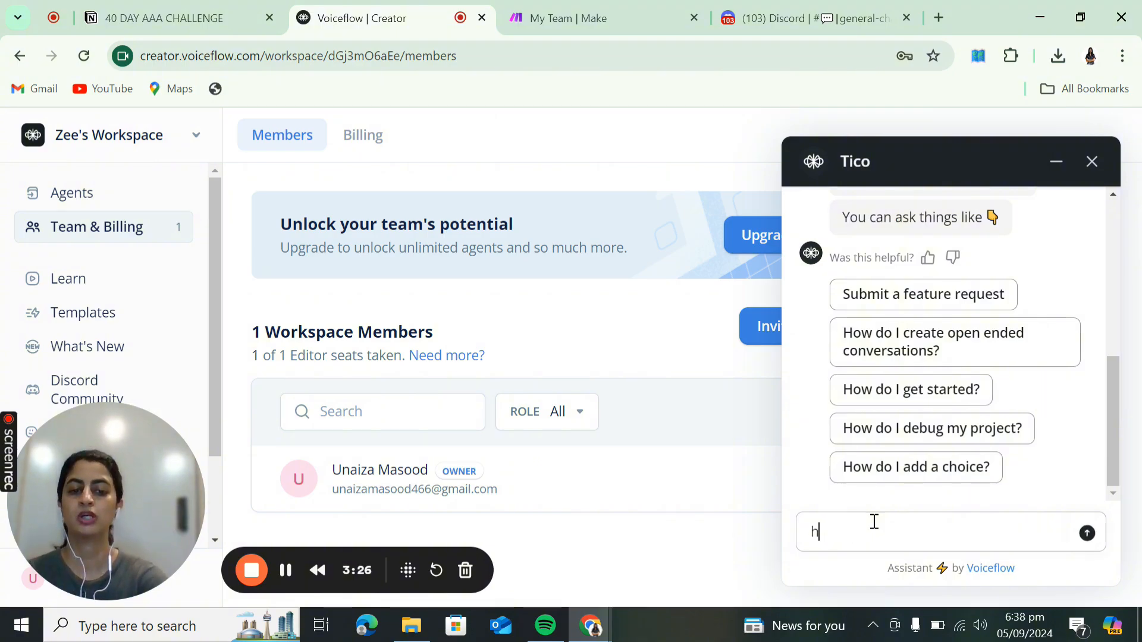
type("ow do")
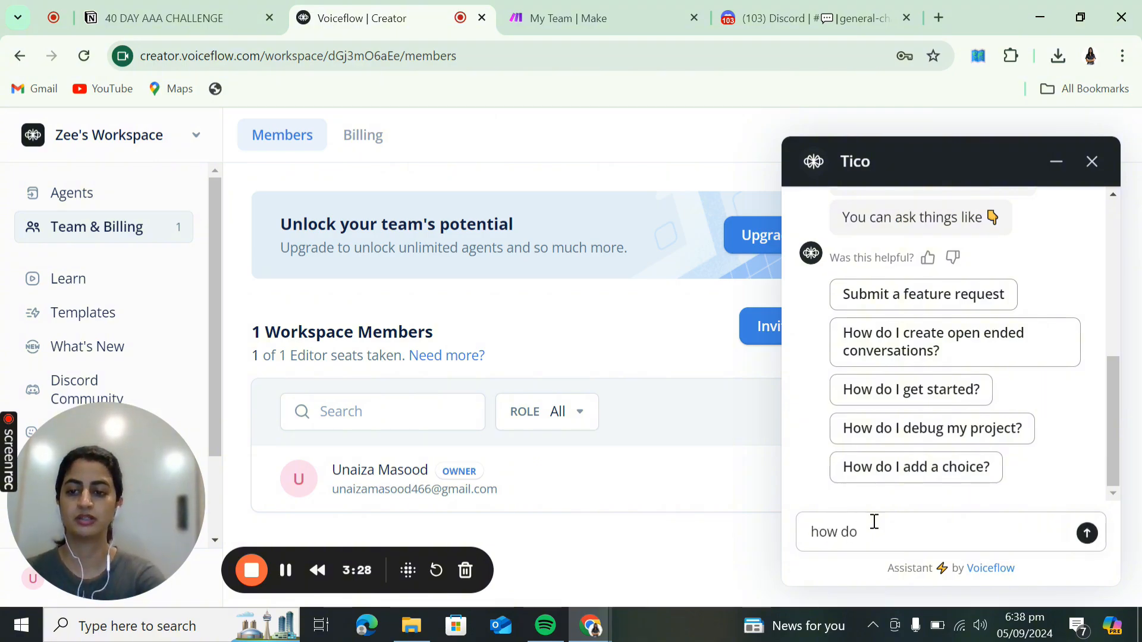
key("BackSpace")
key("BackSpace")
key("BackSpace")
key("BackSpace")
key("BackSpace")
key("BackSpace")
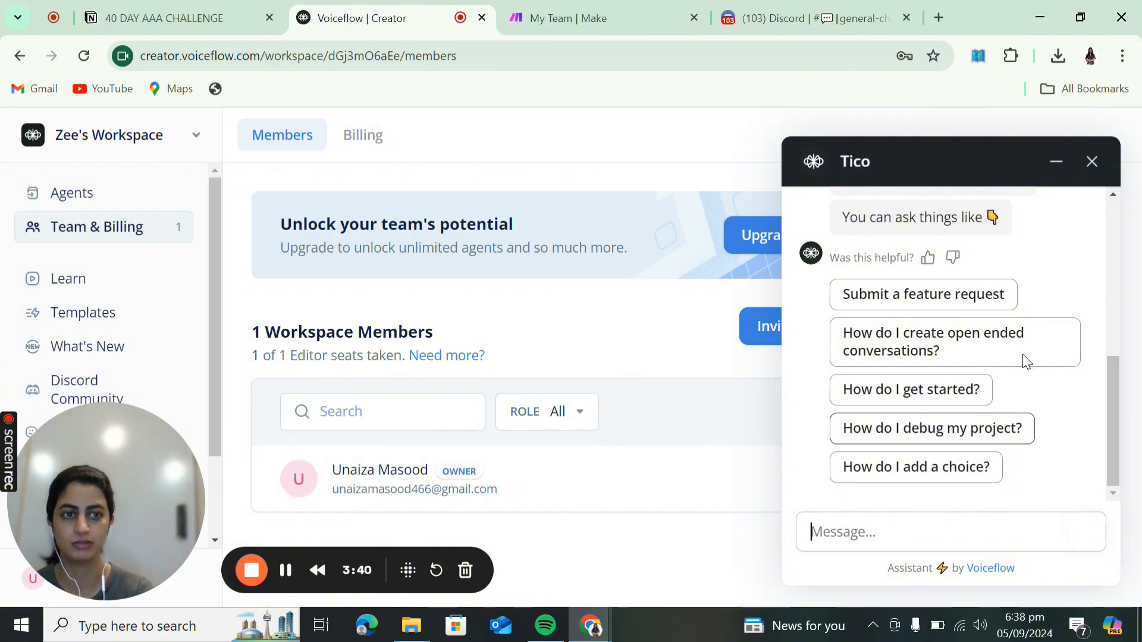
left_click(1094, 163)
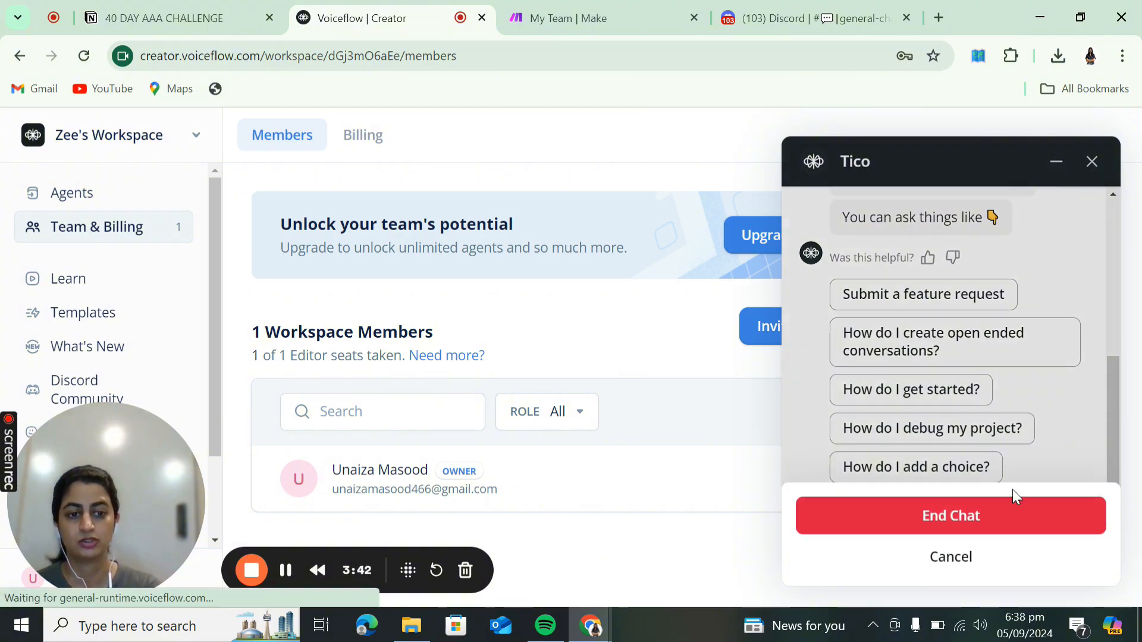
left_click(1004, 512)
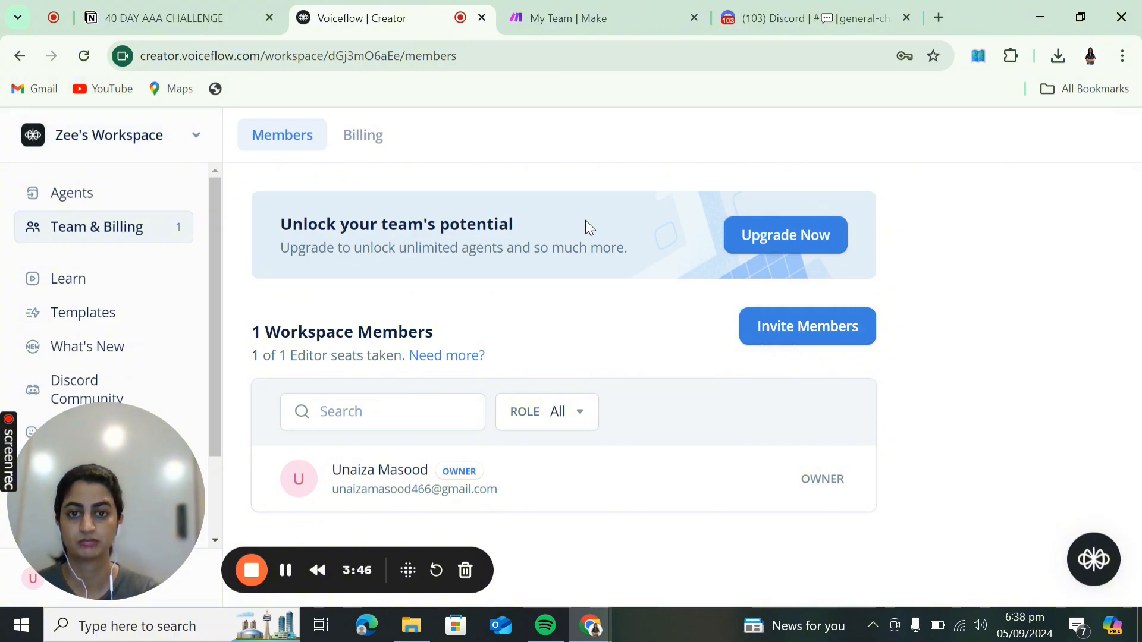
- Go to Agents, then load voiceflow.com in a new Chrome tab
left_click(87, 205)
left_click(936, 17)
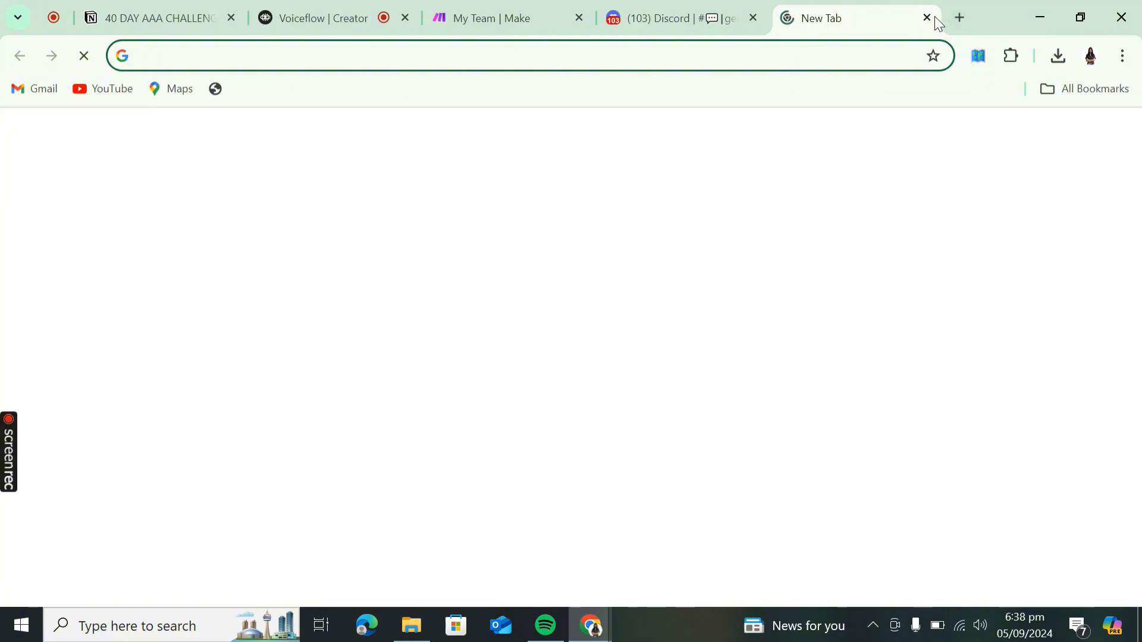
type("voie")
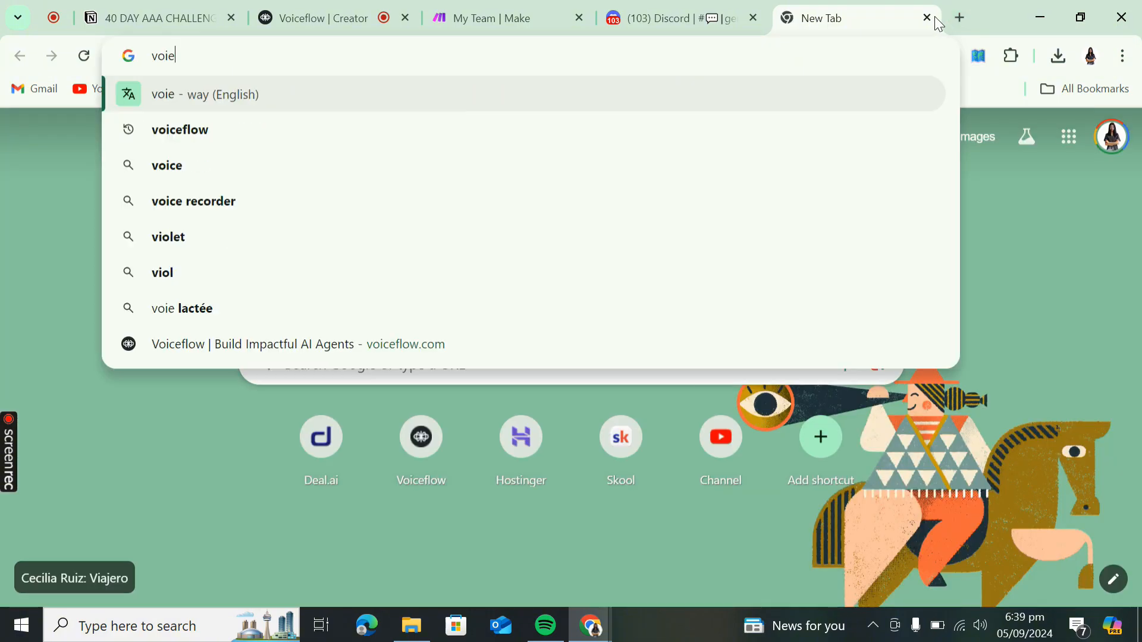
key("BackSpace")
type("ceflow.co")
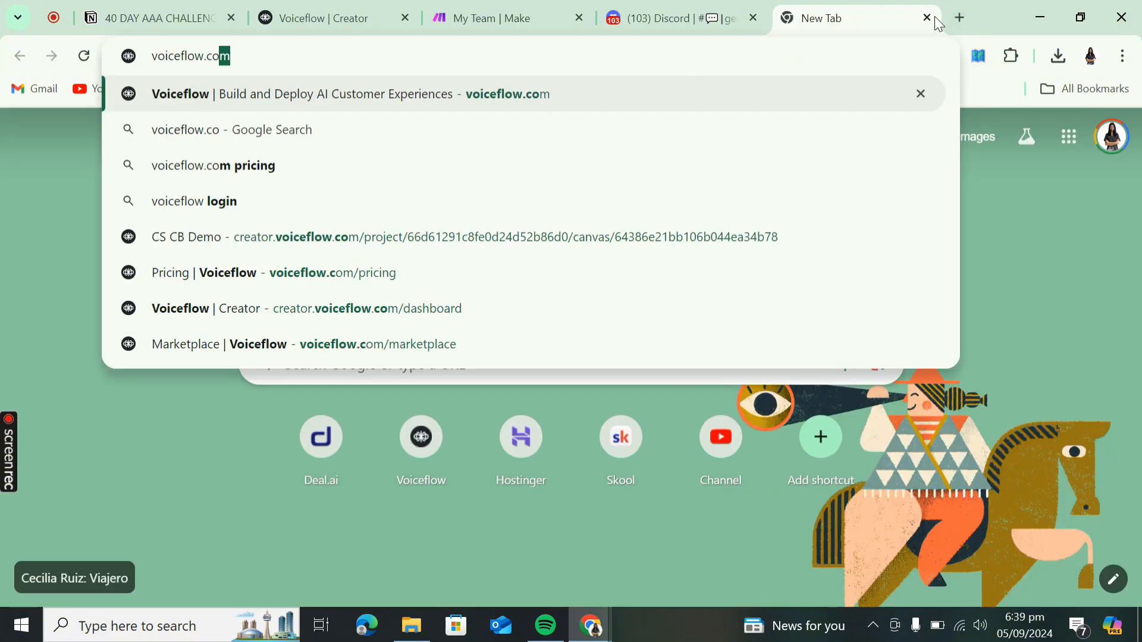
key("Return")
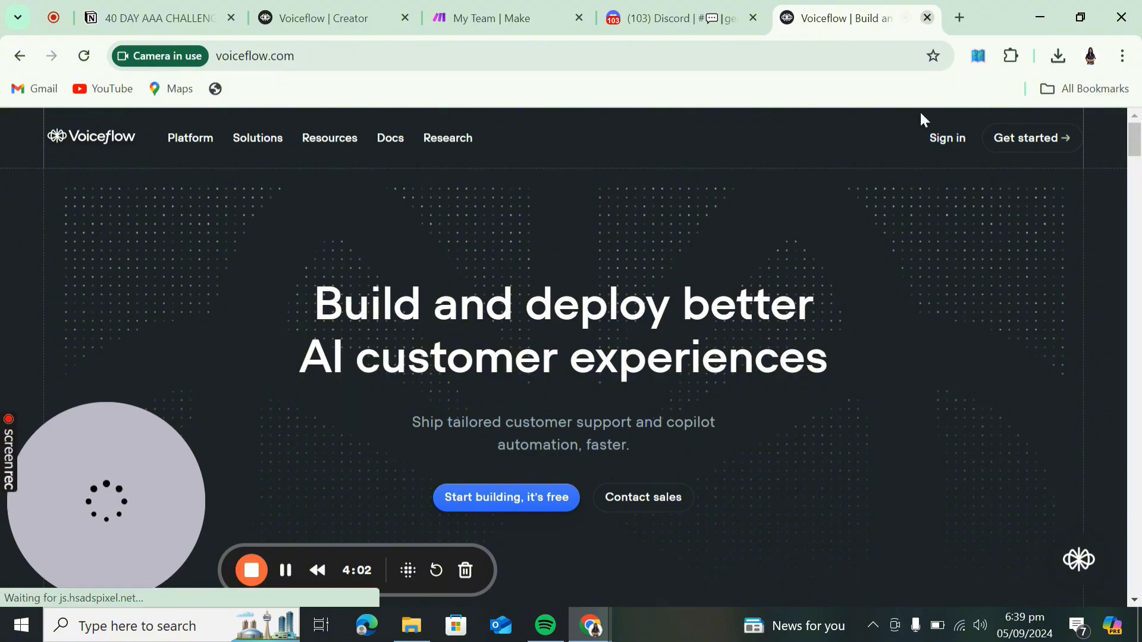
- Close the voiceflow.com tab, browse All Agents, and return to Team & Billing members
left_click(928, 19)
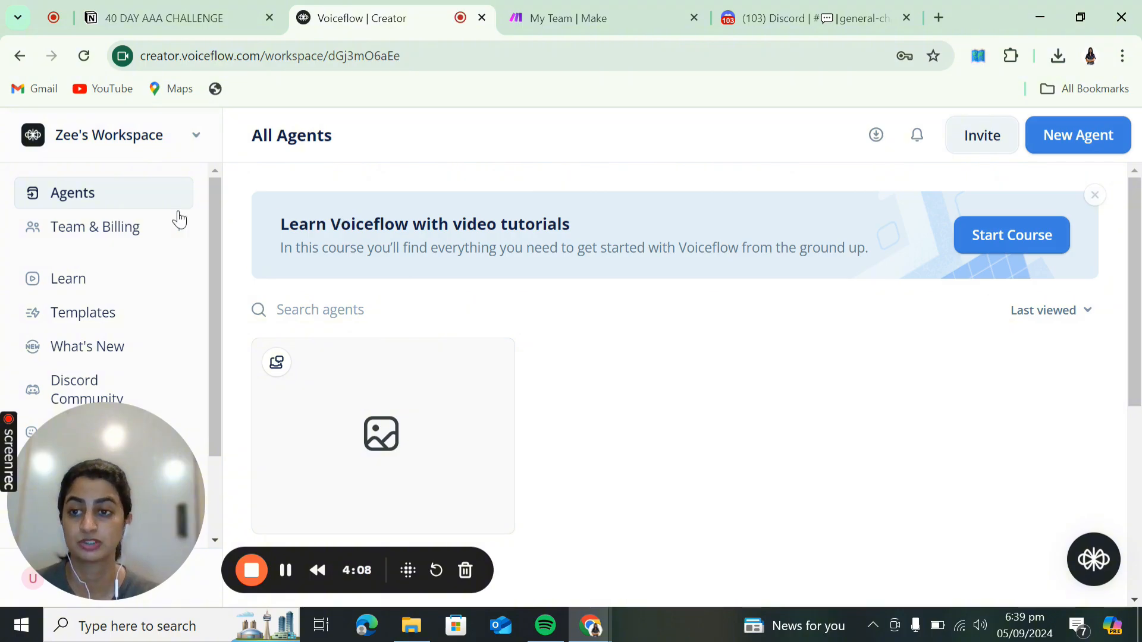
scroll(617, 436, "down", 1)
scroll(616, 436, "down", 5)
scroll(615, 436, "up", 5)
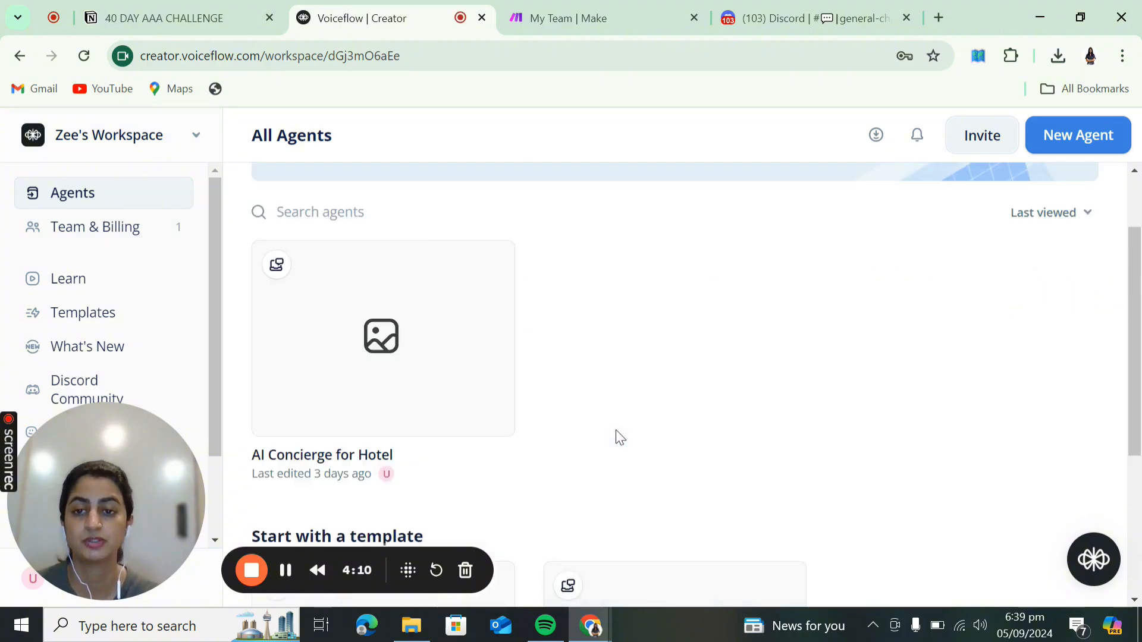
scroll(533, 342, "down", 5)
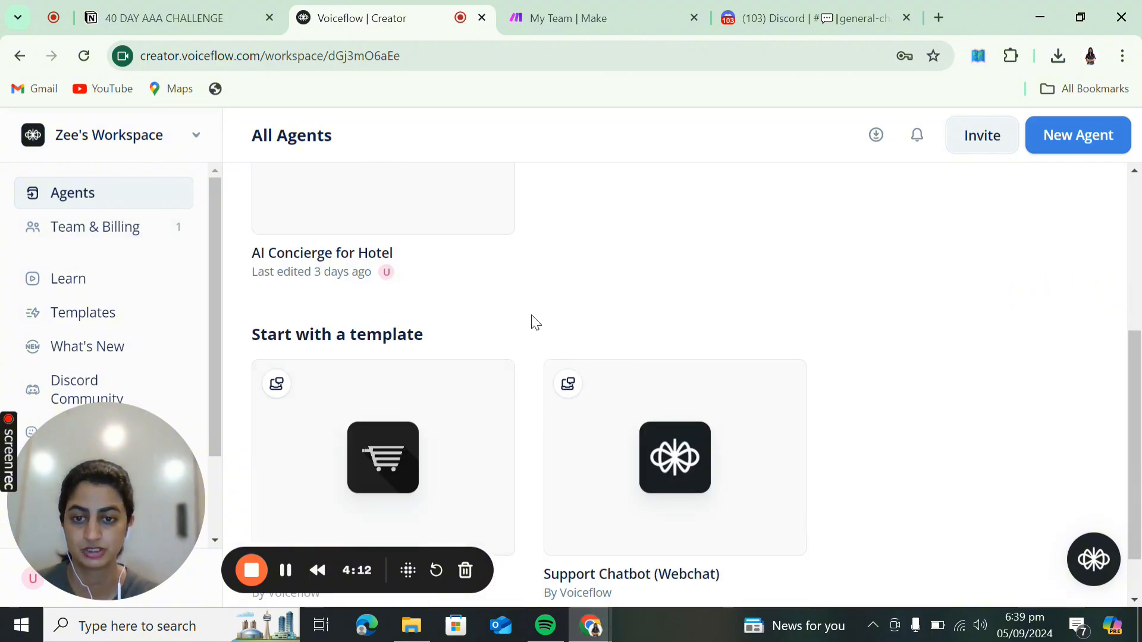
scroll(517, 315, "up", 5)
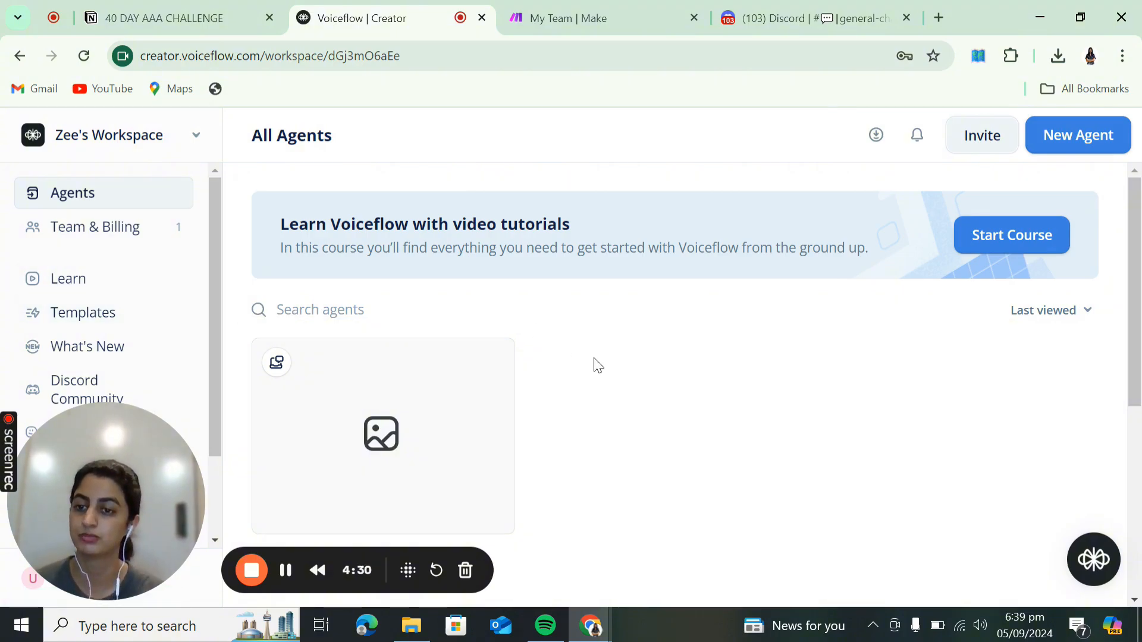
left_click(76, 232)
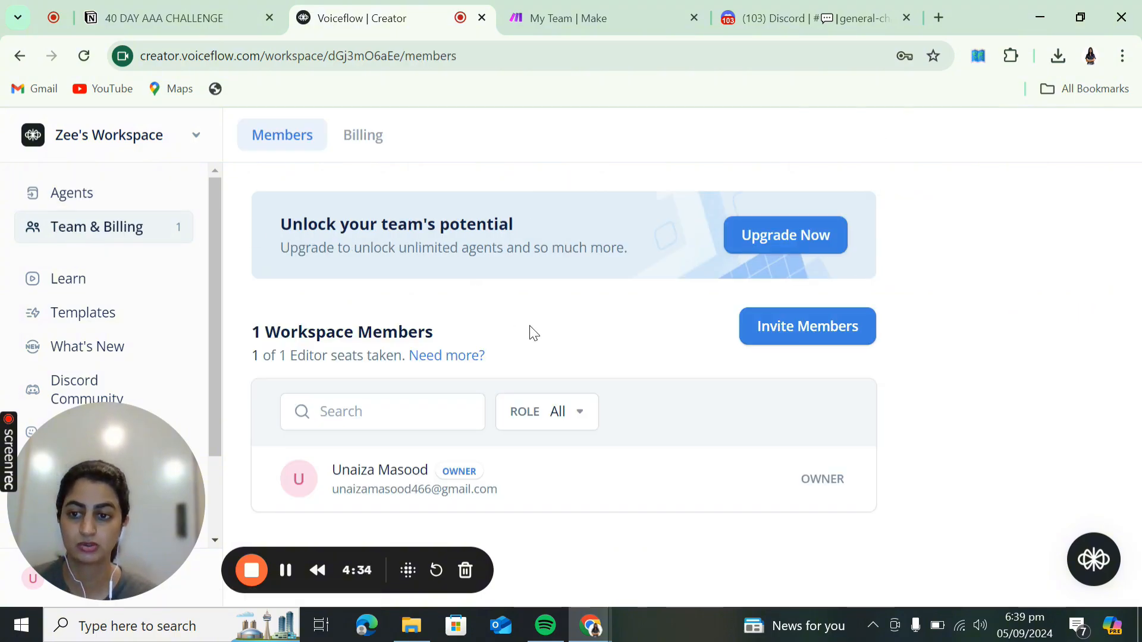
- Open the plan chooser and review the Pro plan details on the pricing page
left_click(754, 243)
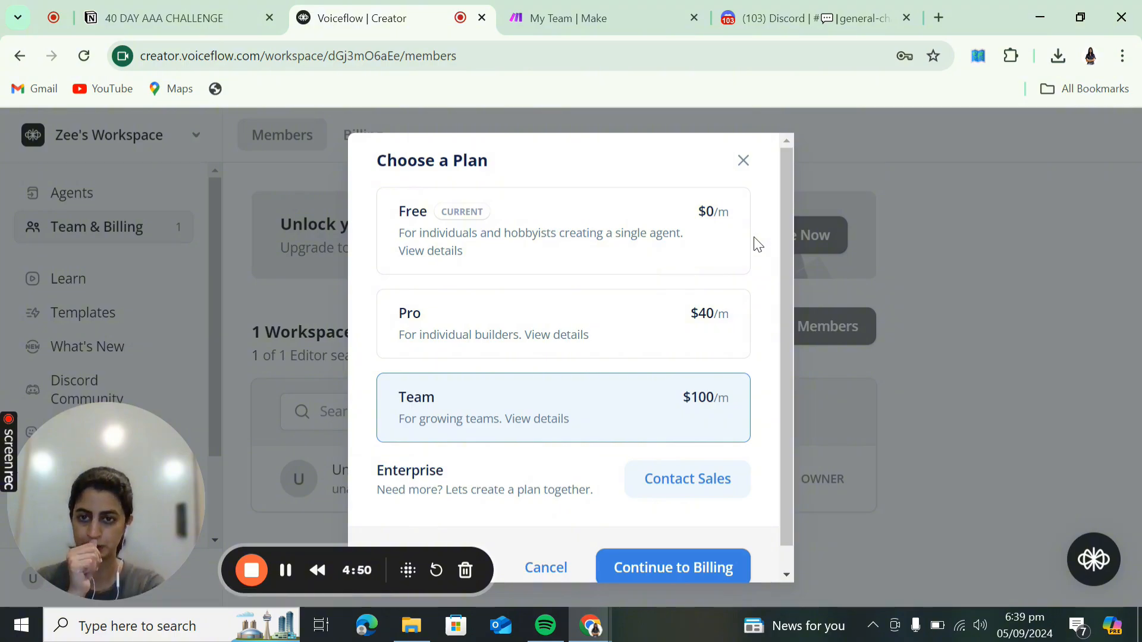
left_click(557, 334)
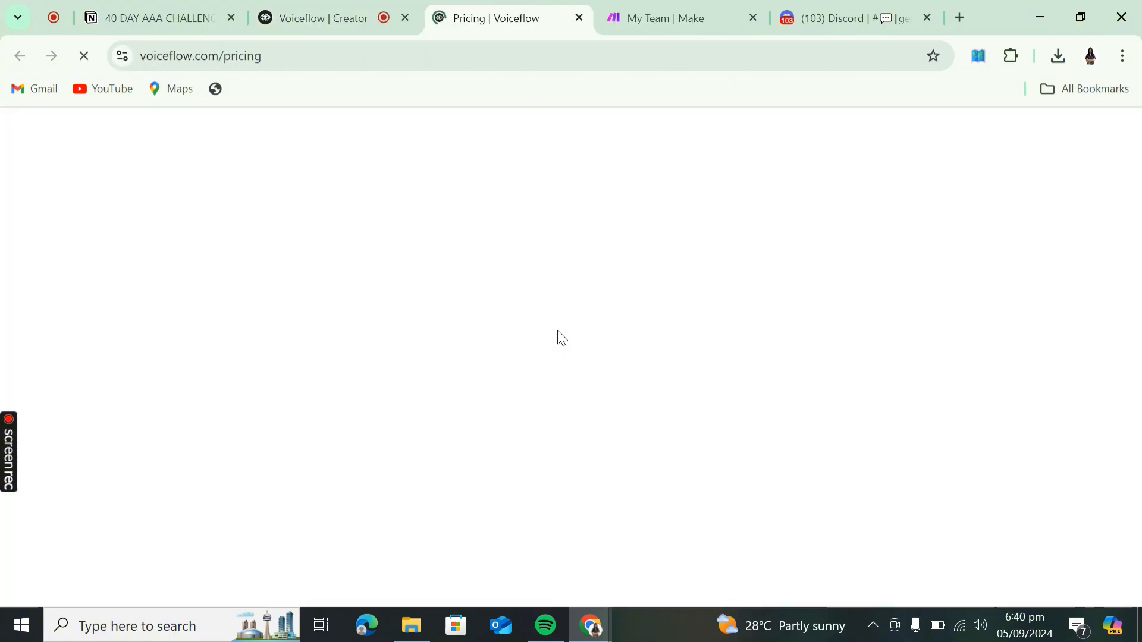
scroll(562, 338, "down", 3)
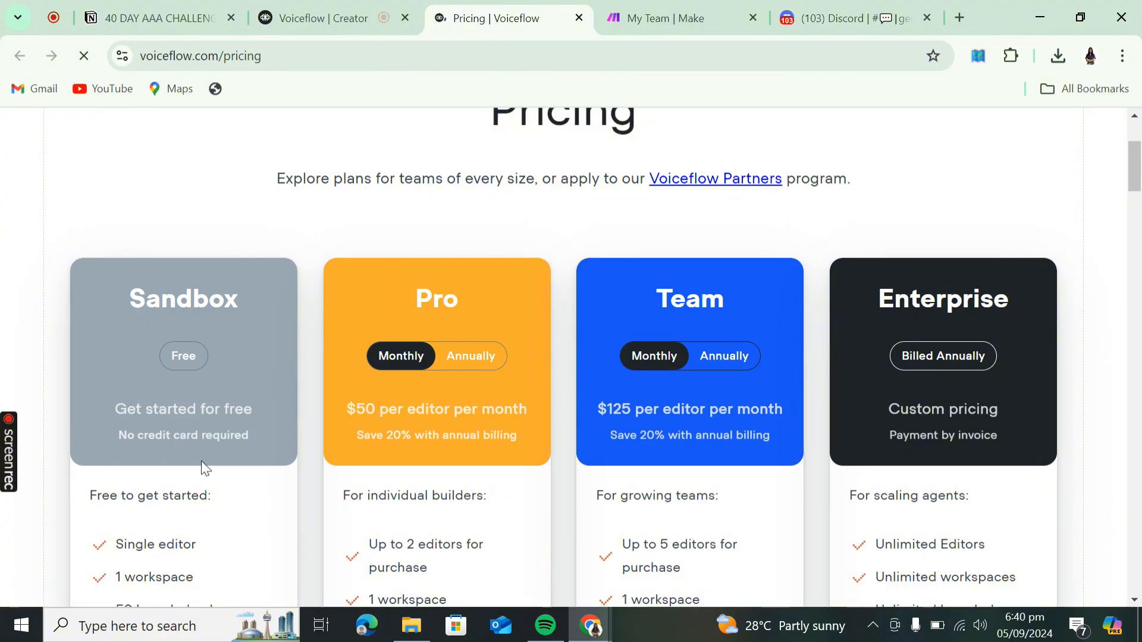
scroll(189, 469, "down", 3)
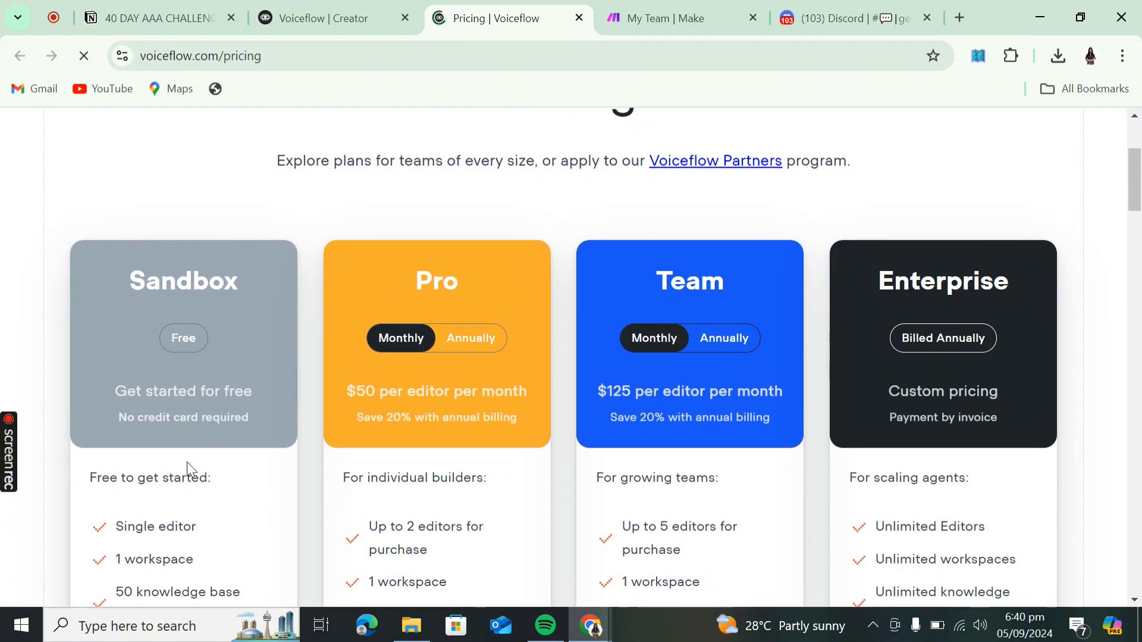
scroll(186, 462, "down", 3)
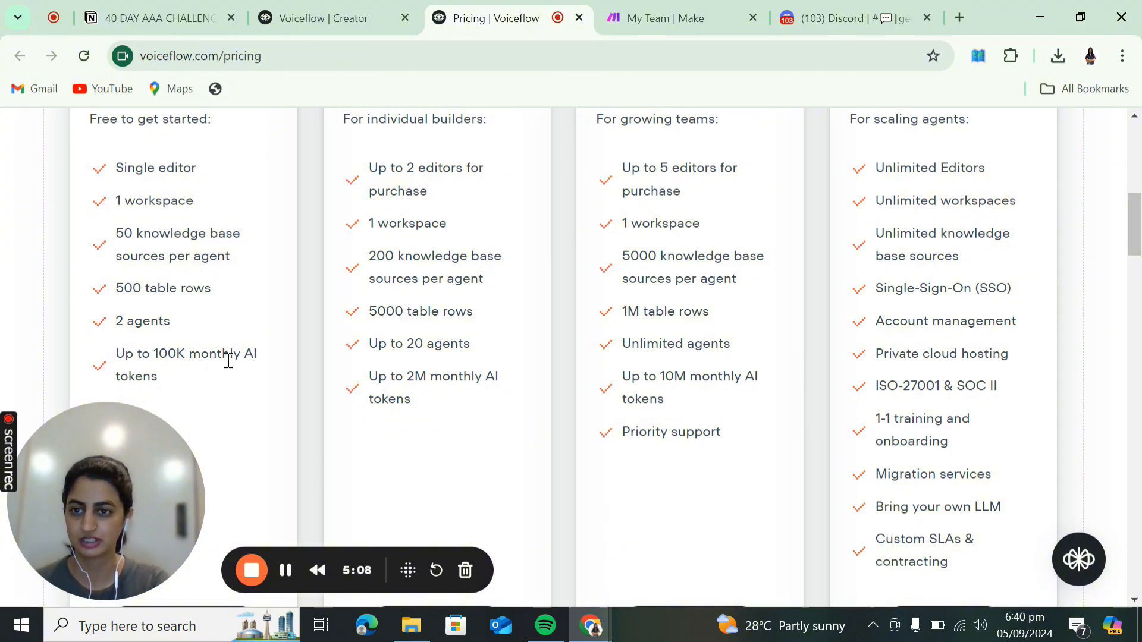
scroll(228, 361, "up", 2)
scroll(172, 257, "up", 3)
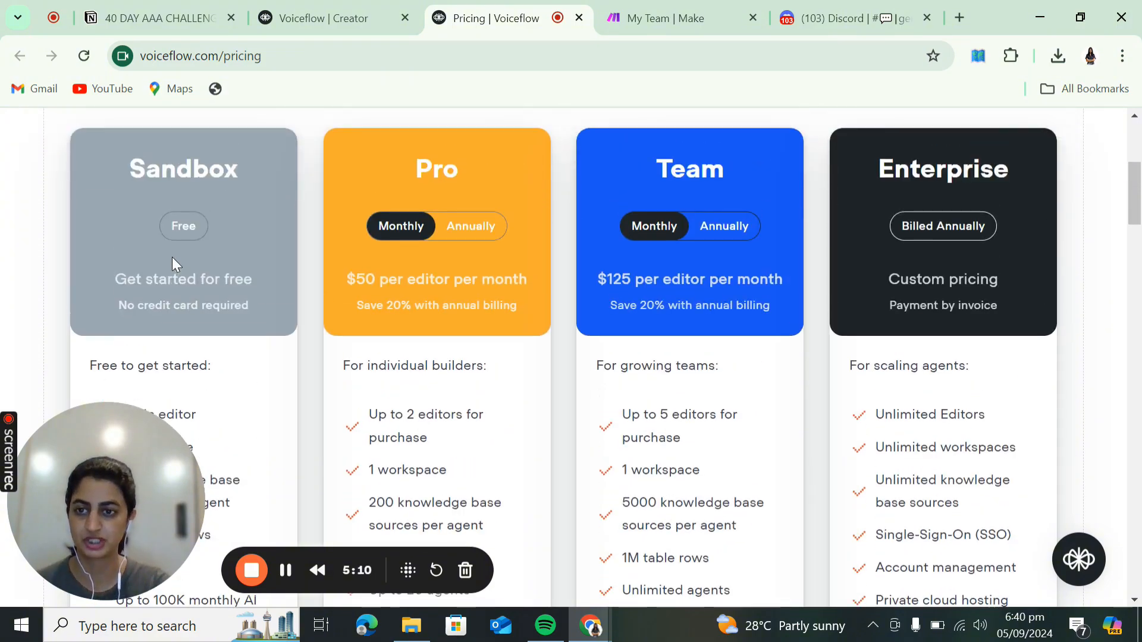
scroll(205, 381, "down", 1)
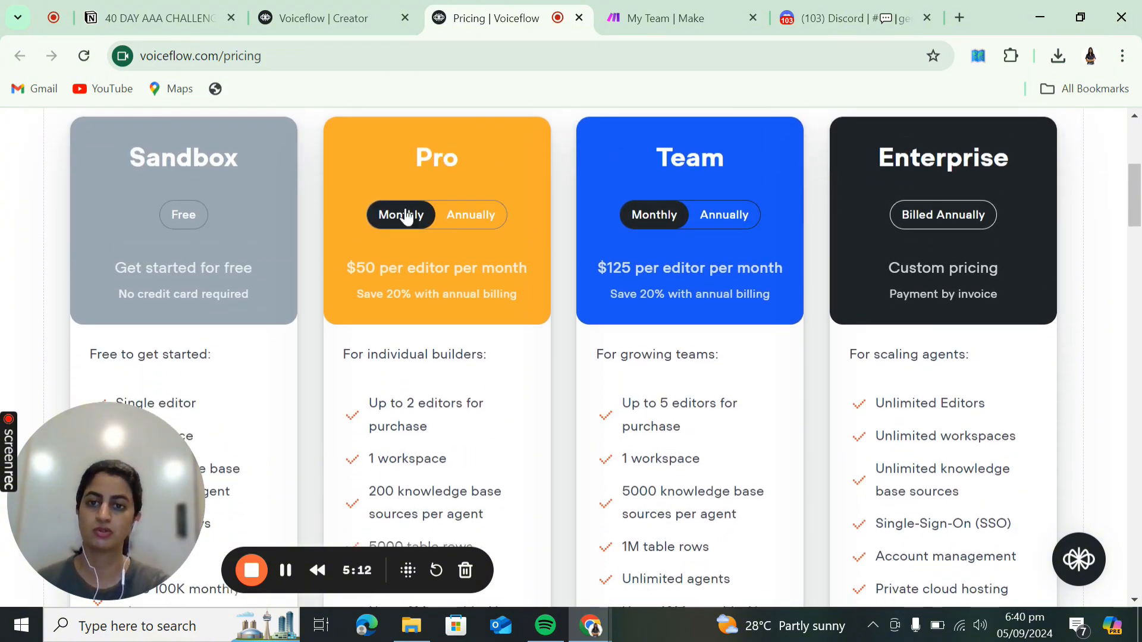
scroll(393, 416, "down", 4)
scroll(391, 410, "down", 1)
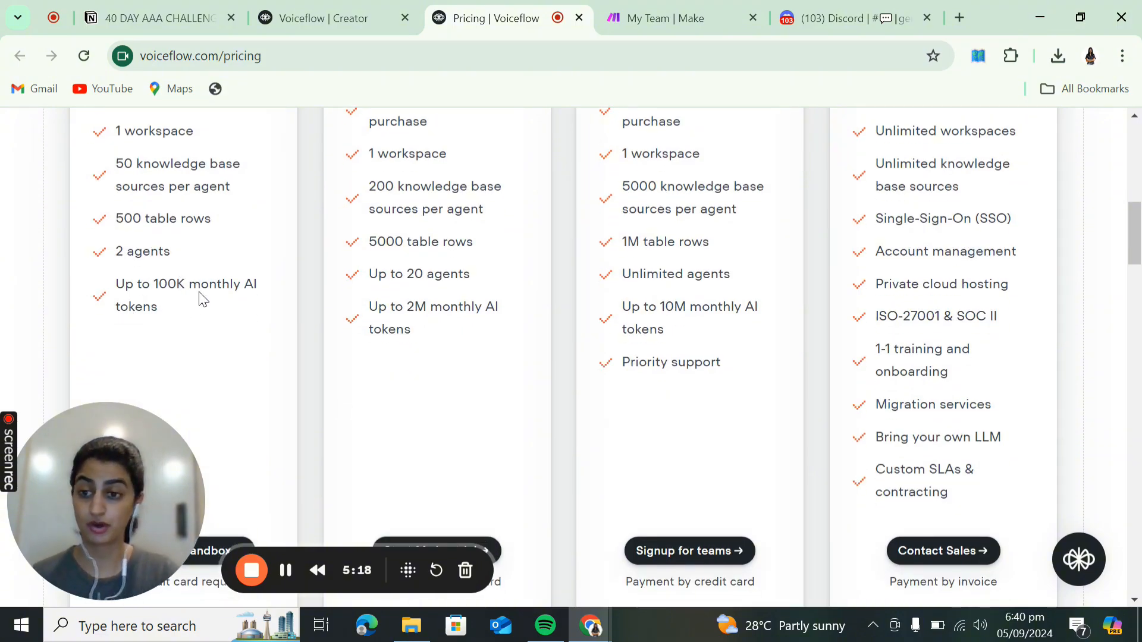
- Finish comparing plans, close the pricing tab and dismiss the plan chooser without upgrading
scroll(434, 321, "up", 2)
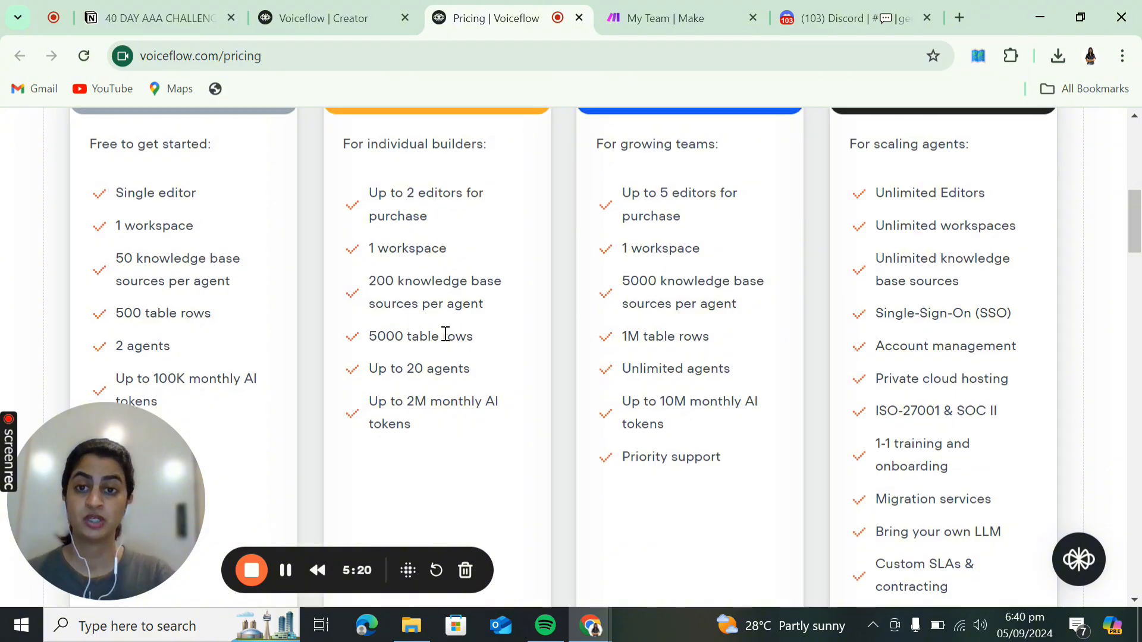
scroll(444, 333, "up", 5)
scroll(444, 333, "down", 1)
scroll(391, 183, "down", 5)
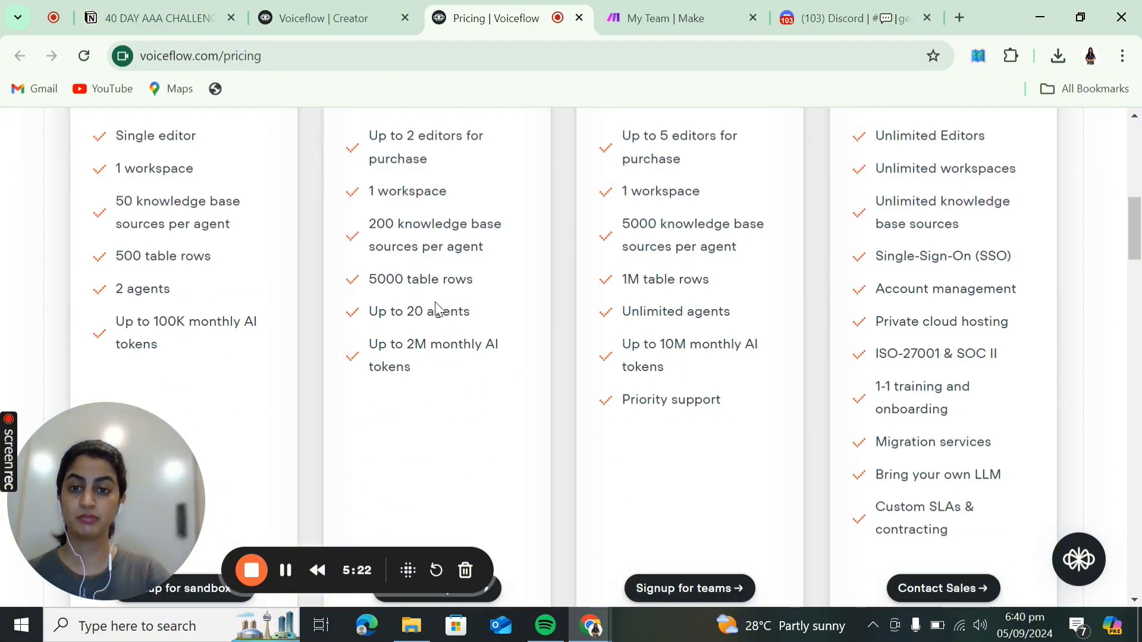
scroll(408, 335, "up", 1)
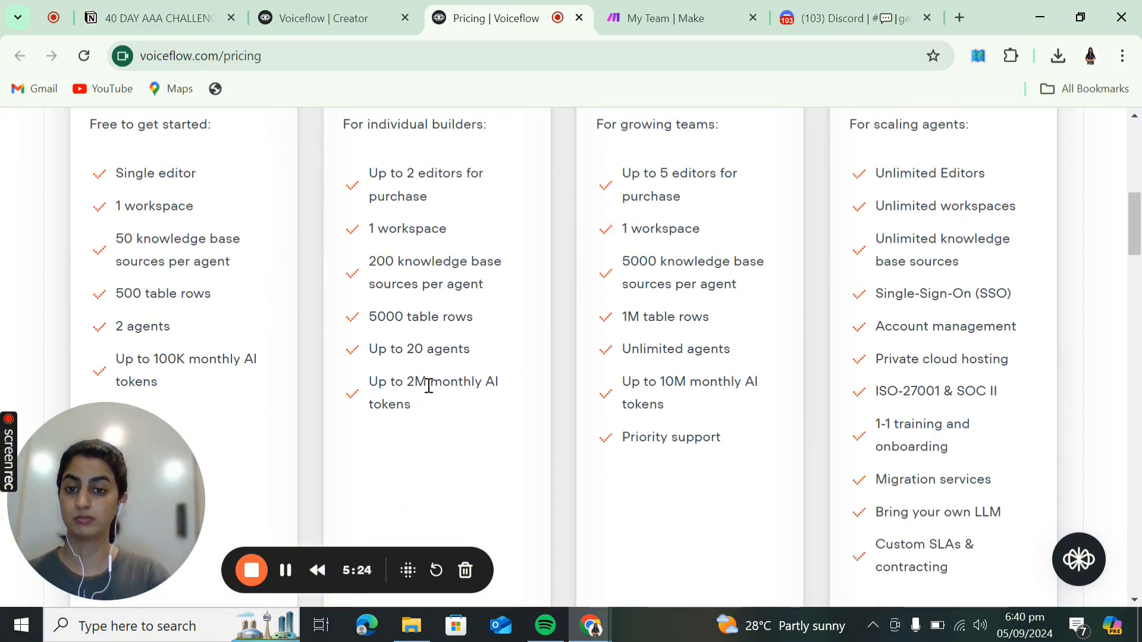
scroll(453, 397, "up", 1)
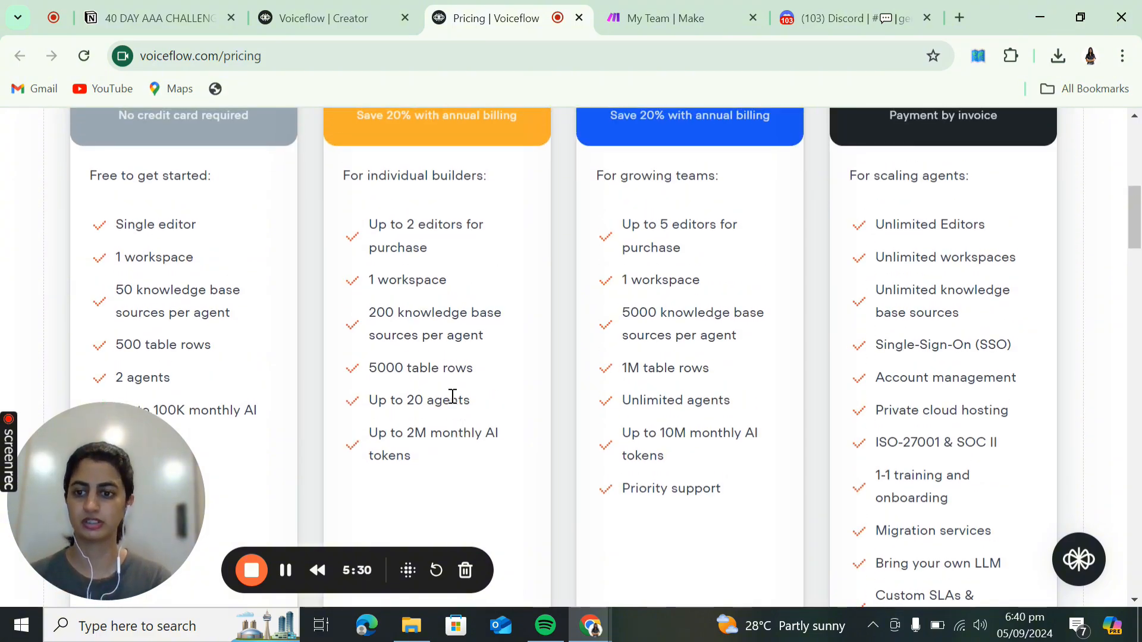
scroll(453, 397, "up", 4)
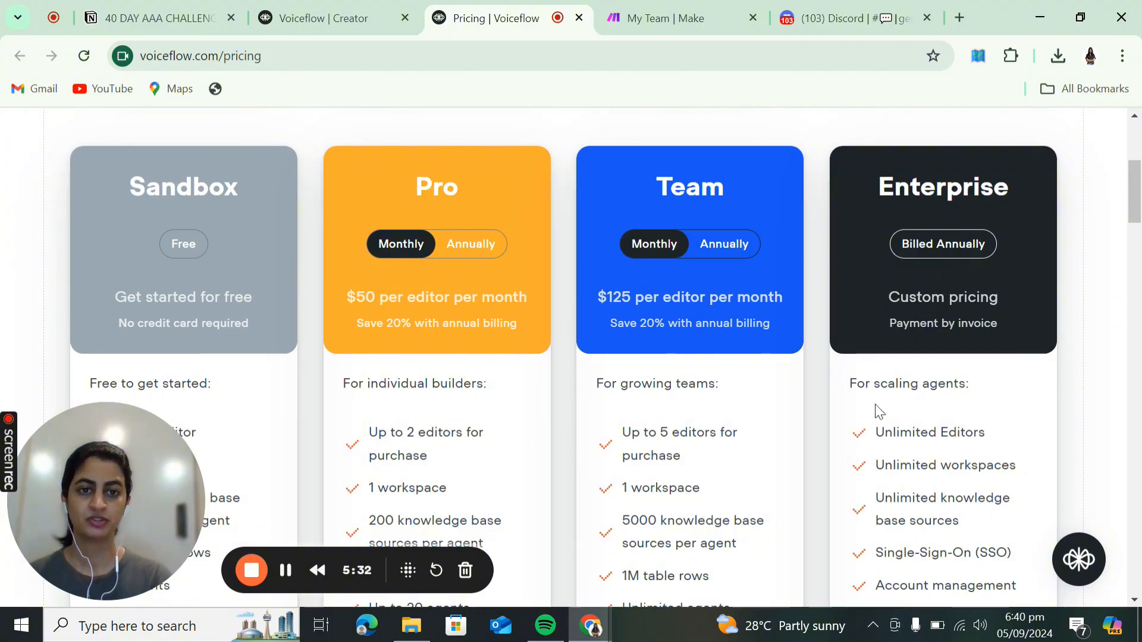
left_click(579, 18)
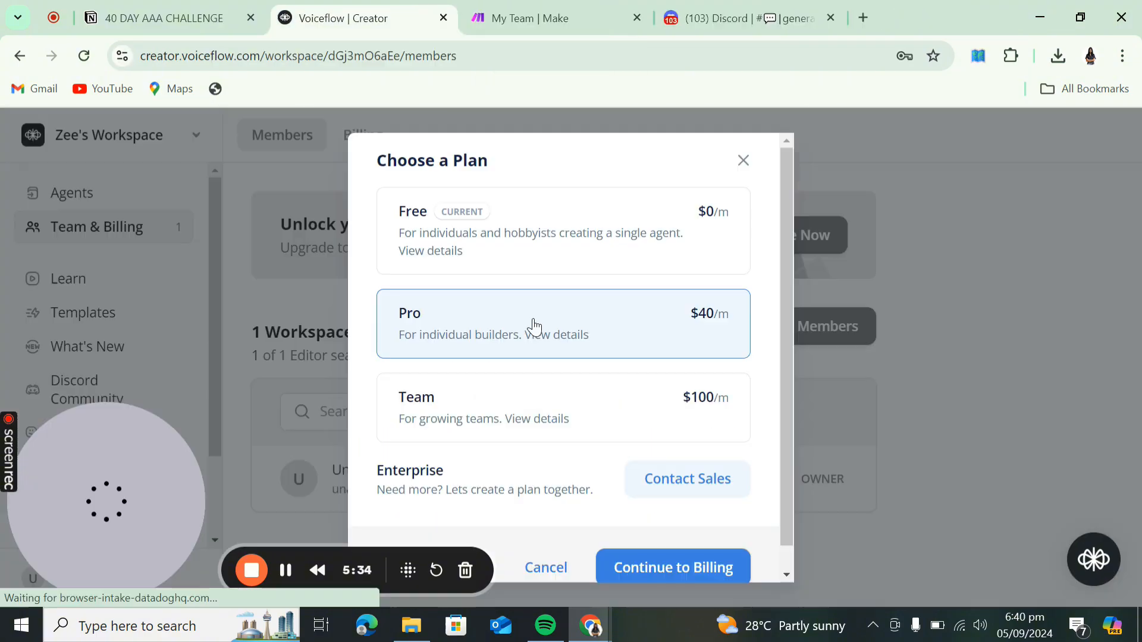
left_click(743, 161)
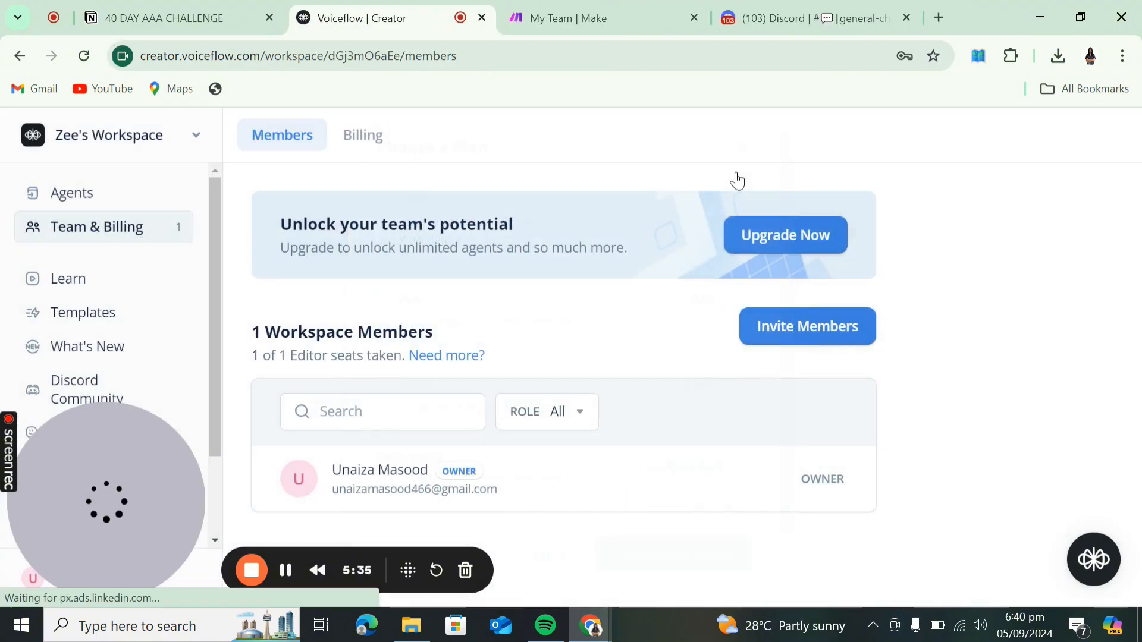
left_click(129, 314)
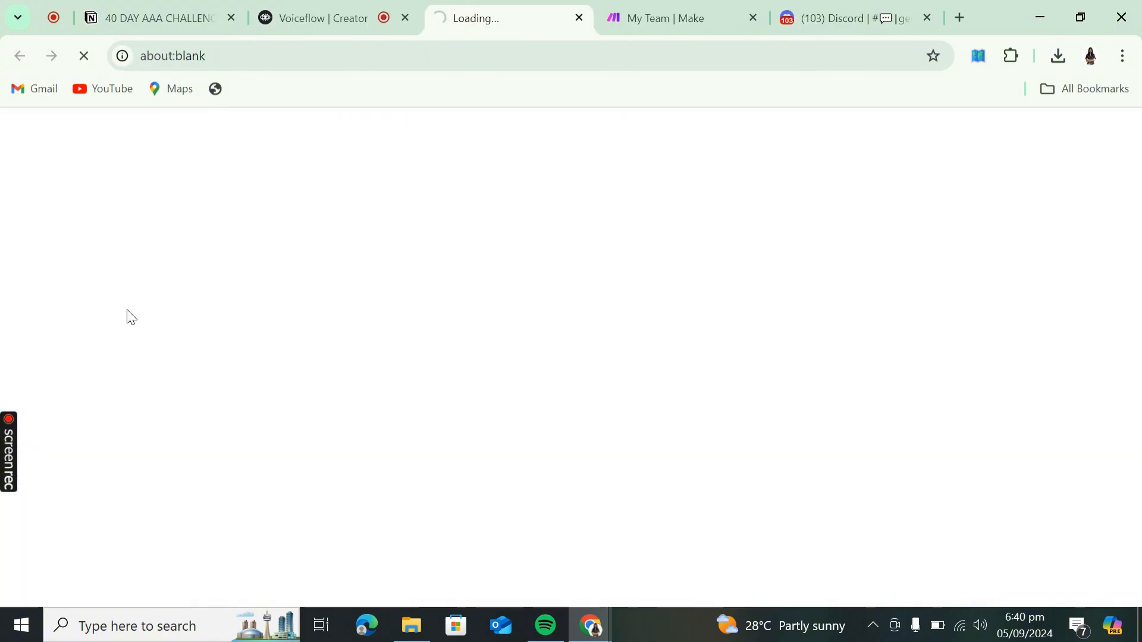
scroll(422, 214, "down", 4)
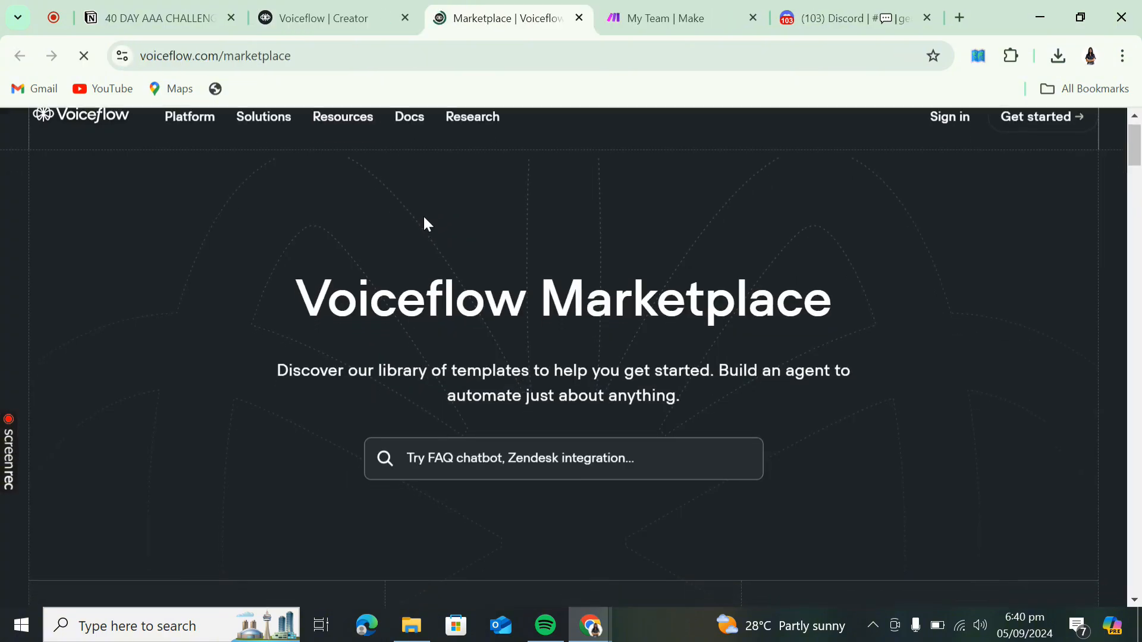
scroll(424, 217, "down", 8)
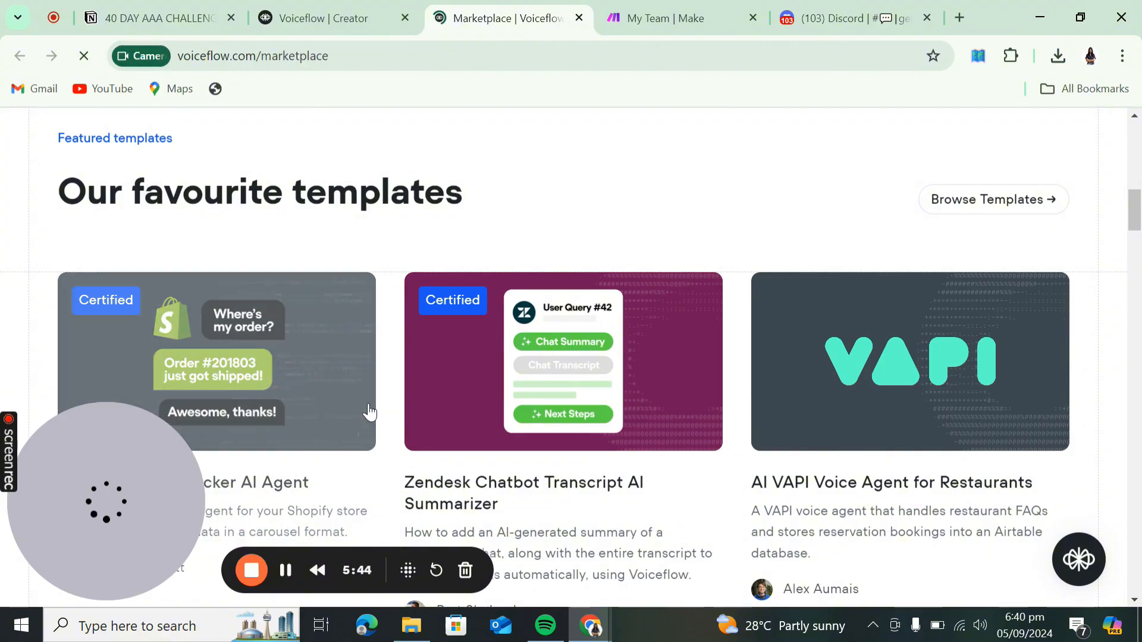
scroll(369, 403, "down", 3)
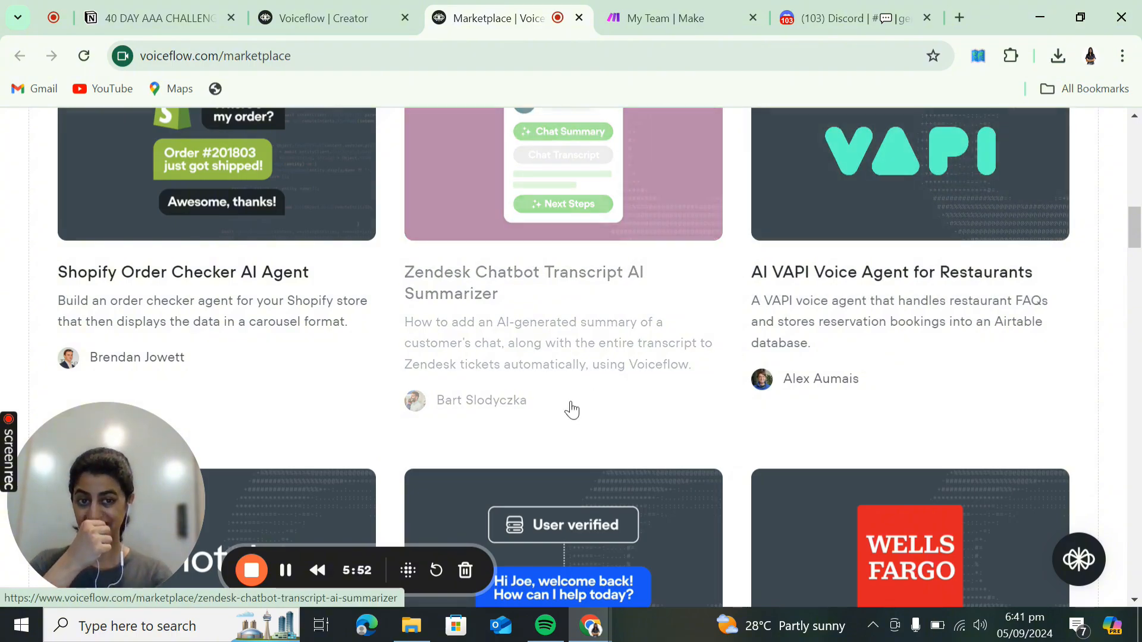
scroll(572, 410, "down", 1)
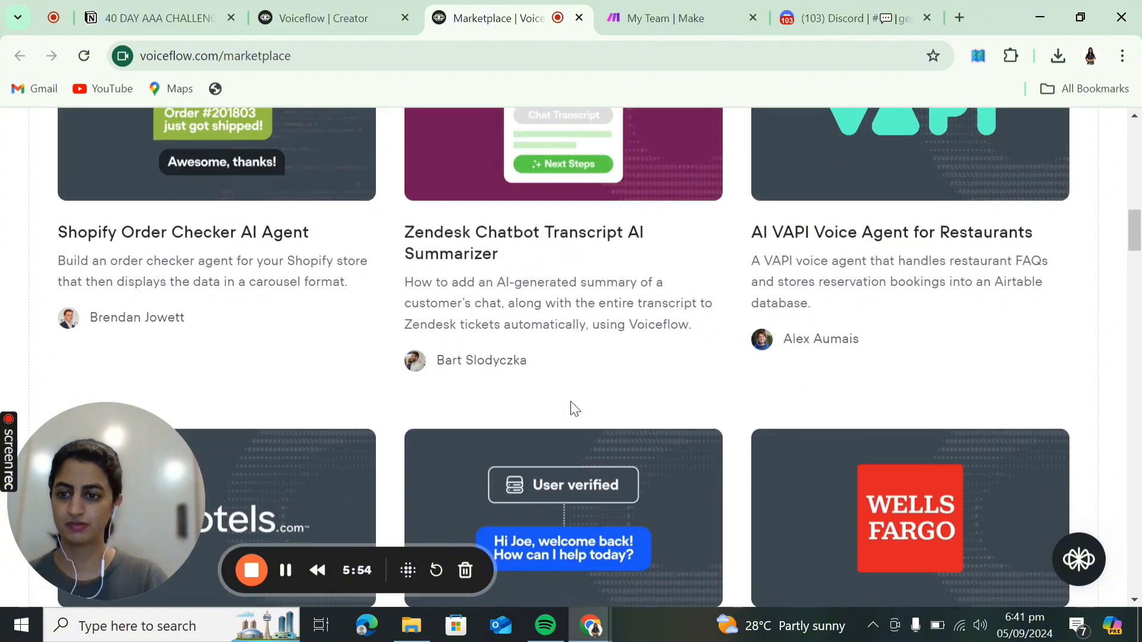
scroll(572, 409, "up", 2)
scroll(572, 409, "down", 10)
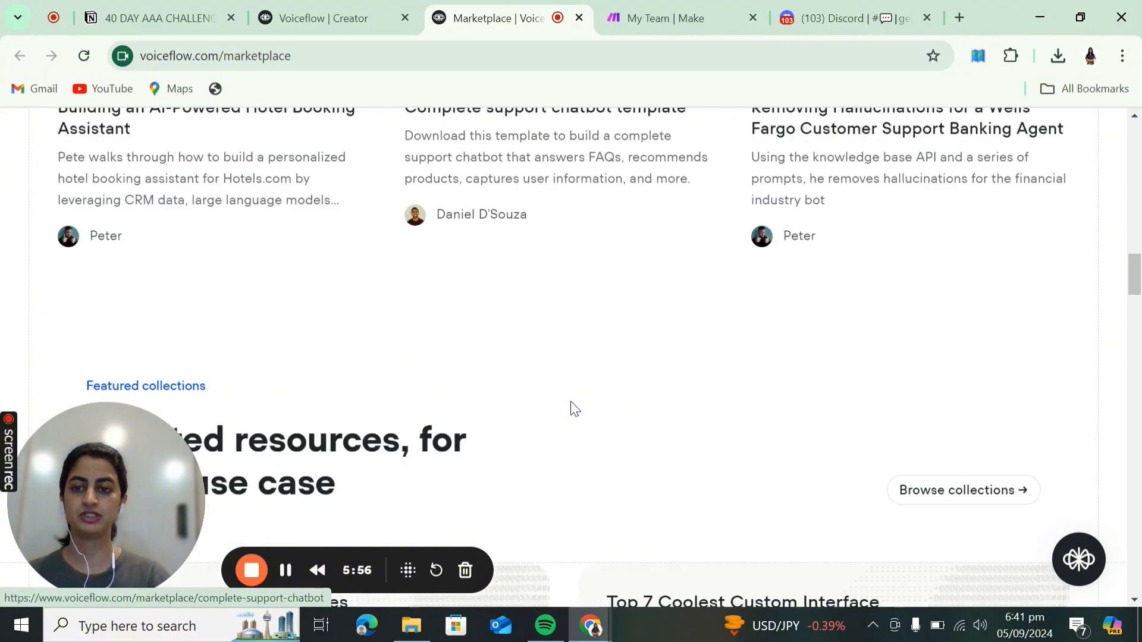
scroll(571, 410, "up", 15)
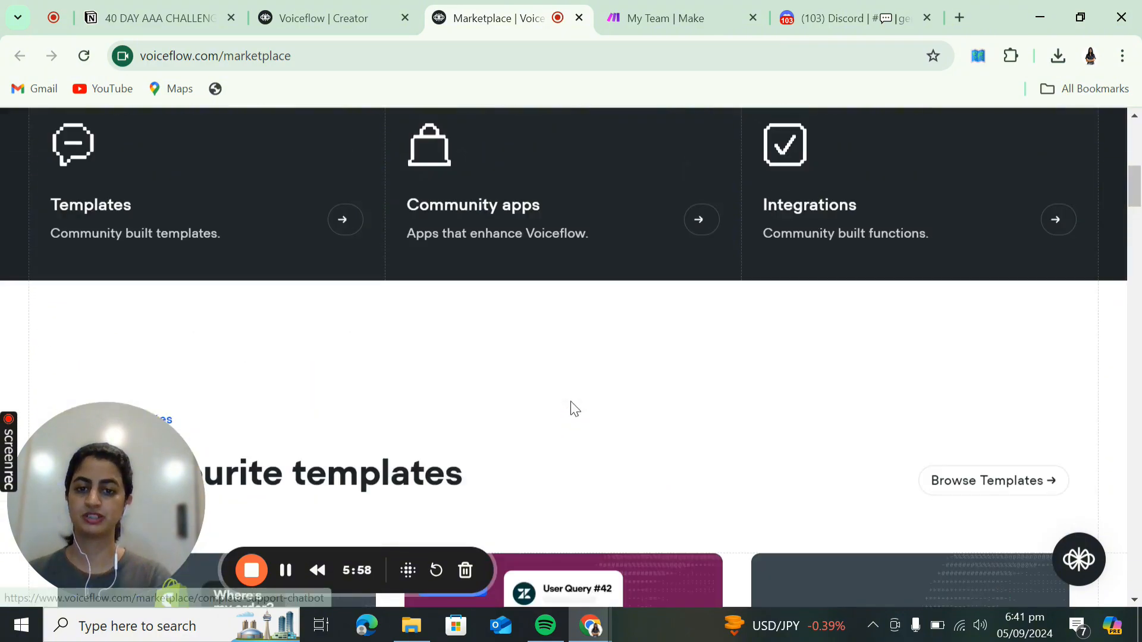
scroll(572, 410, "down", 5)
scroll(572, 409, "up", 6)
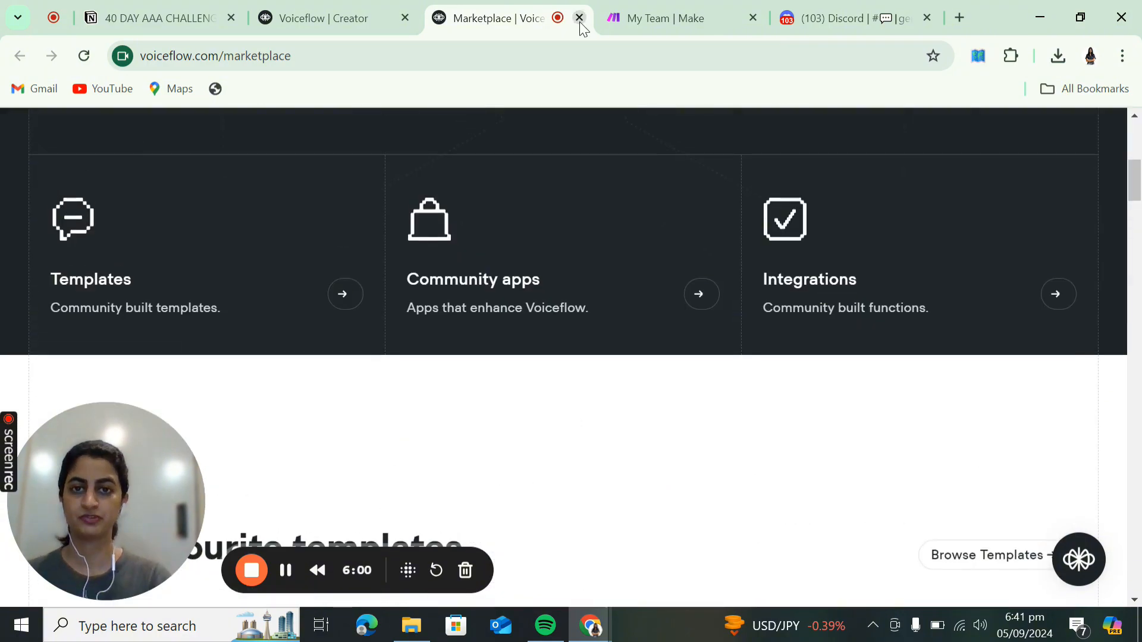
left_click(580, 18)
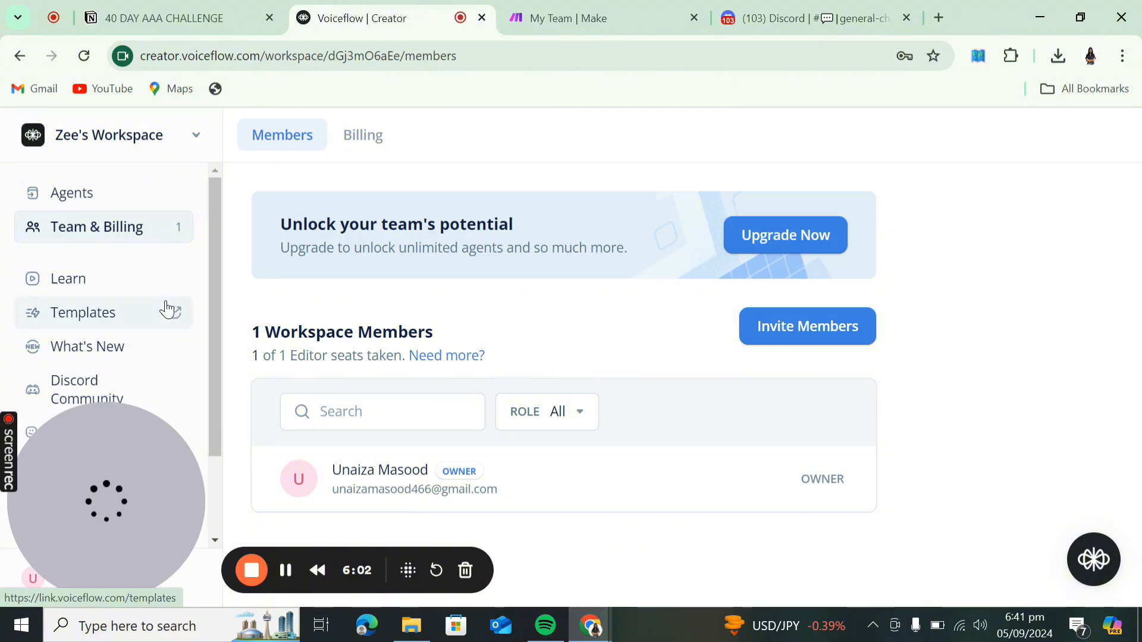
scroll(165, 308, "down", 2)
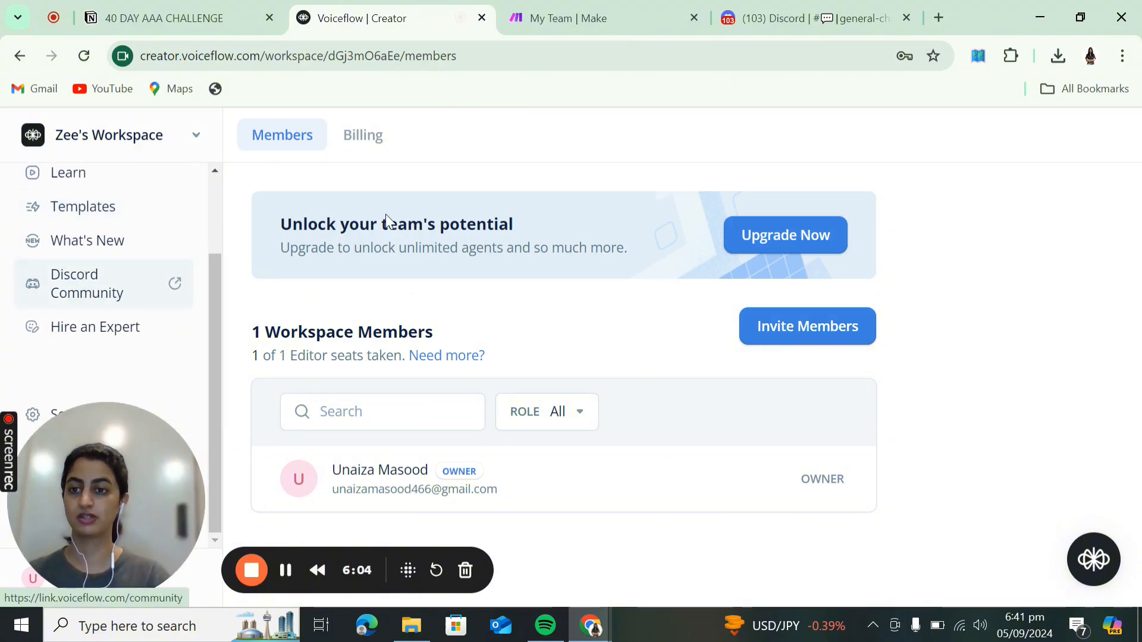
- Browse the Voiceflow Community general-chat on Discord, then return to the Voiceflow members page
left_click(761, 18)
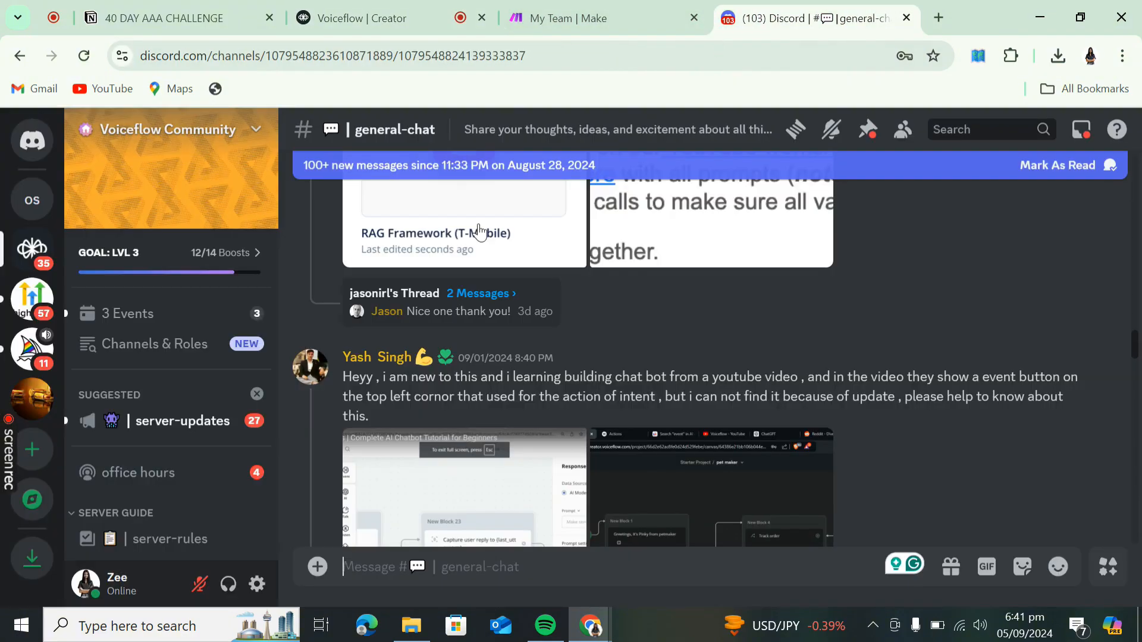
scroll(435, 368, "up", 3)
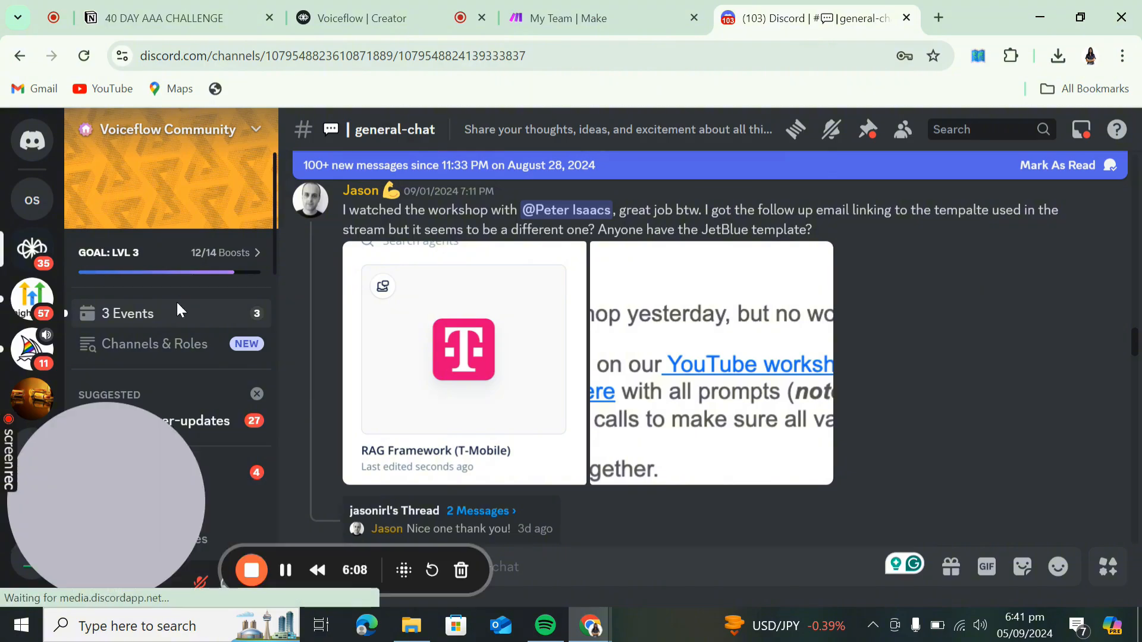
scroll(177, 302, "down", 5)
scroll(176, 301, "down", 5)
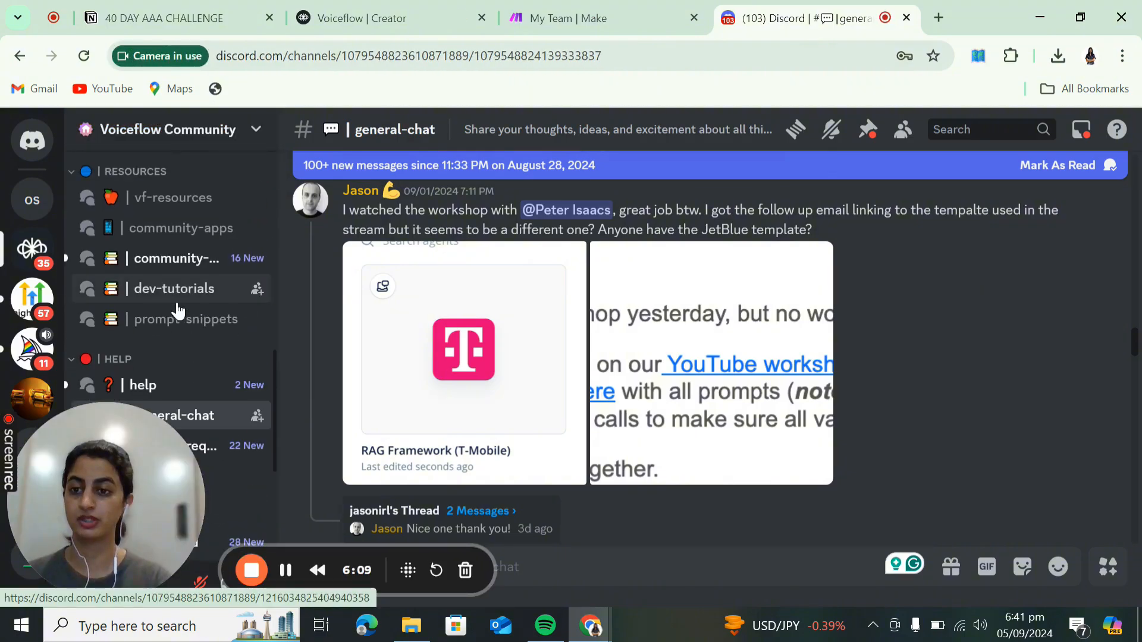
scroll(176, 301, "up", 2)
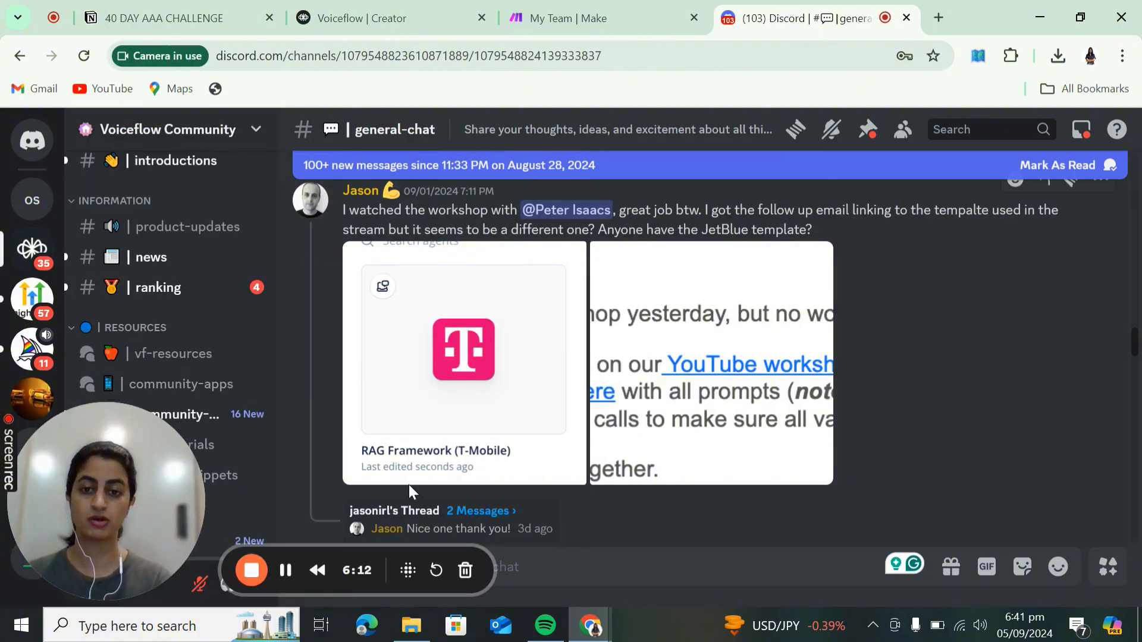
scroll(538, 422, "down", 6)
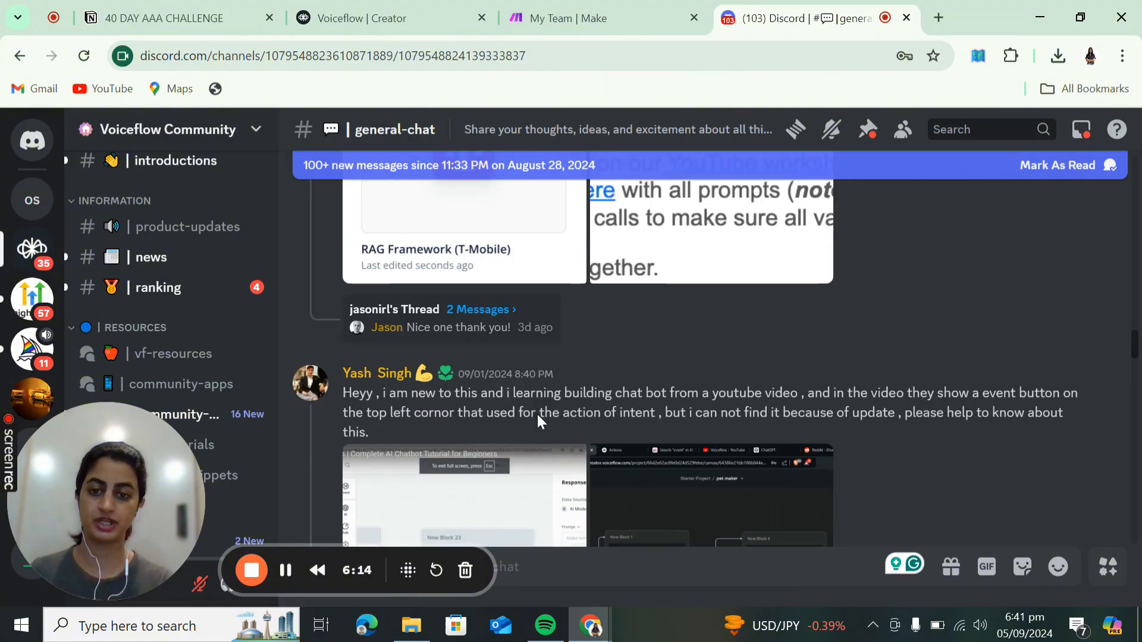
scroll(158, 319, "up", 5)
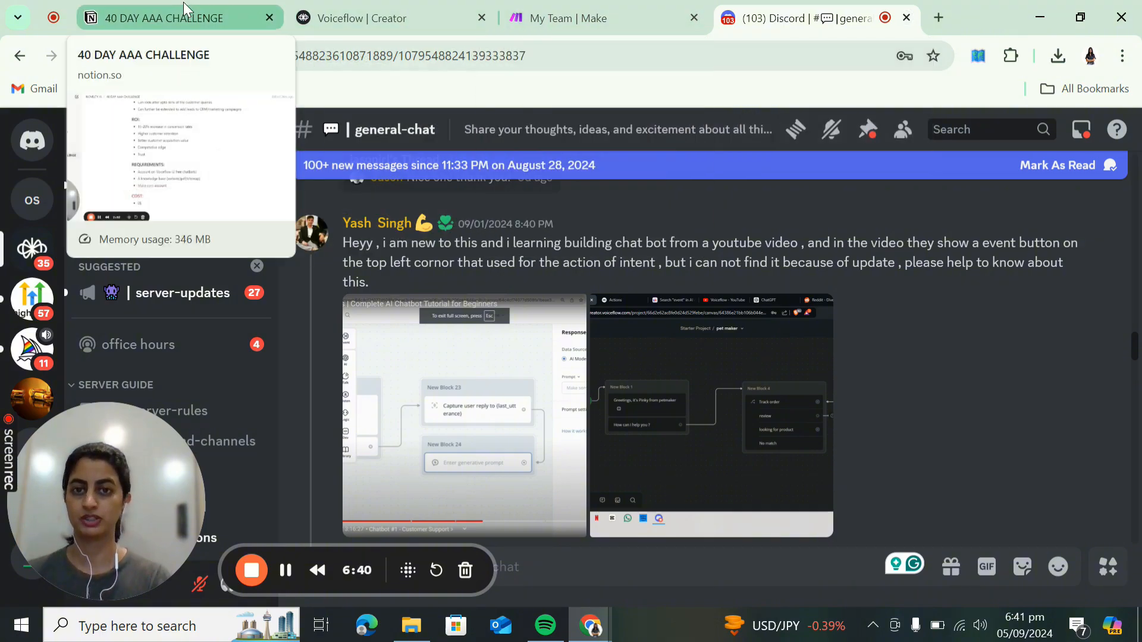
left_click(177, 3)
left_click(344, 21)
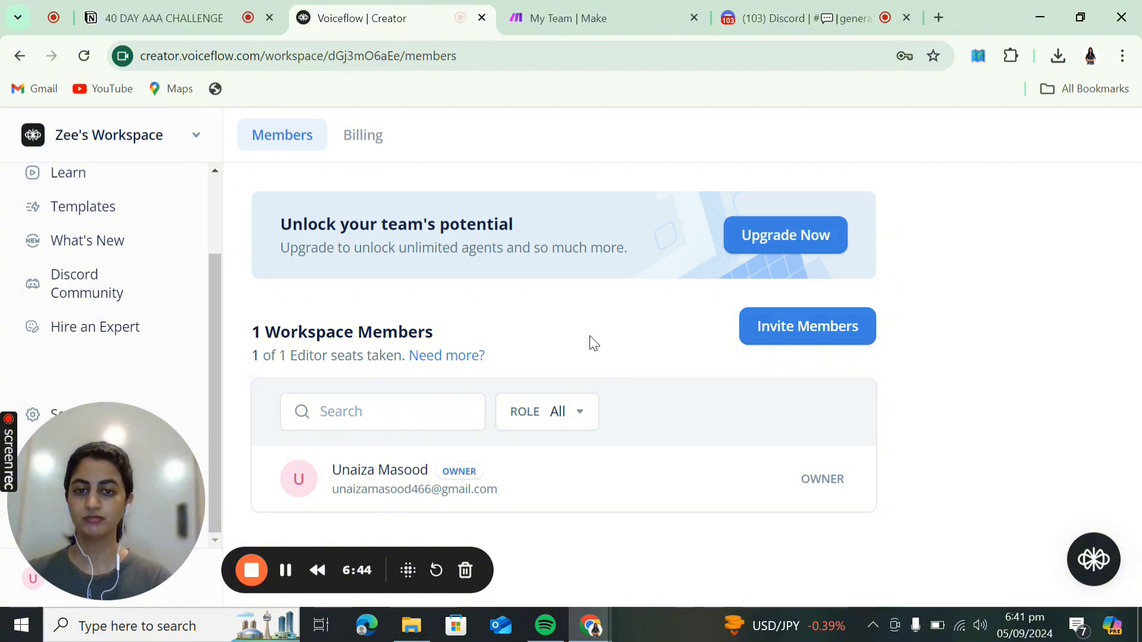
- Open All Agents and look over the single existing agent card
scroll(84, 191, "up", 3)
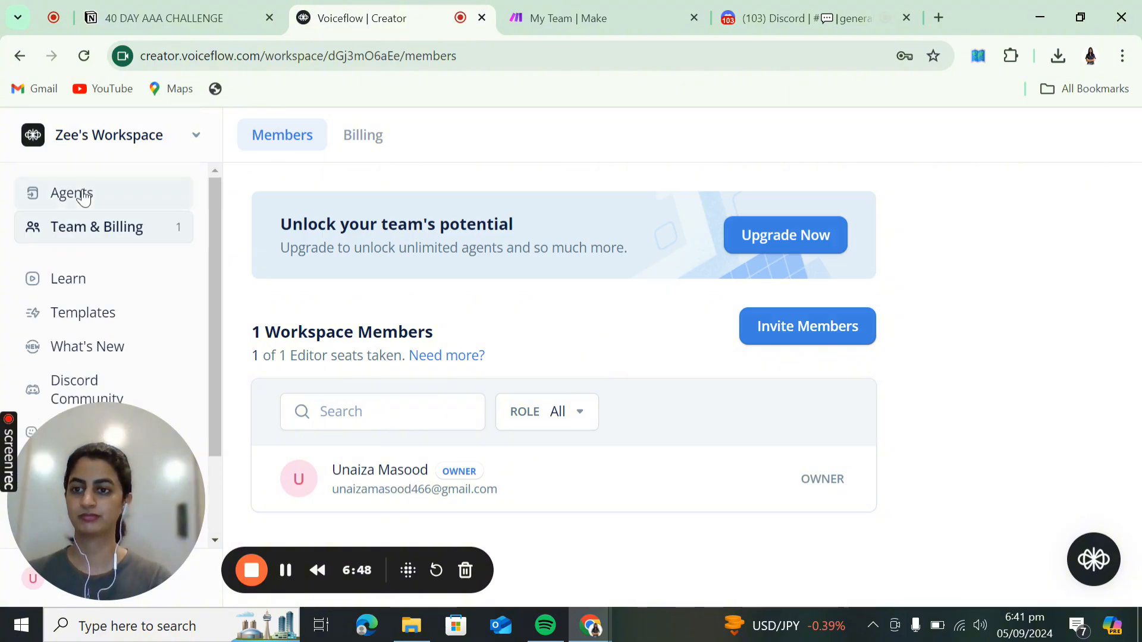
left_click(84, 197)
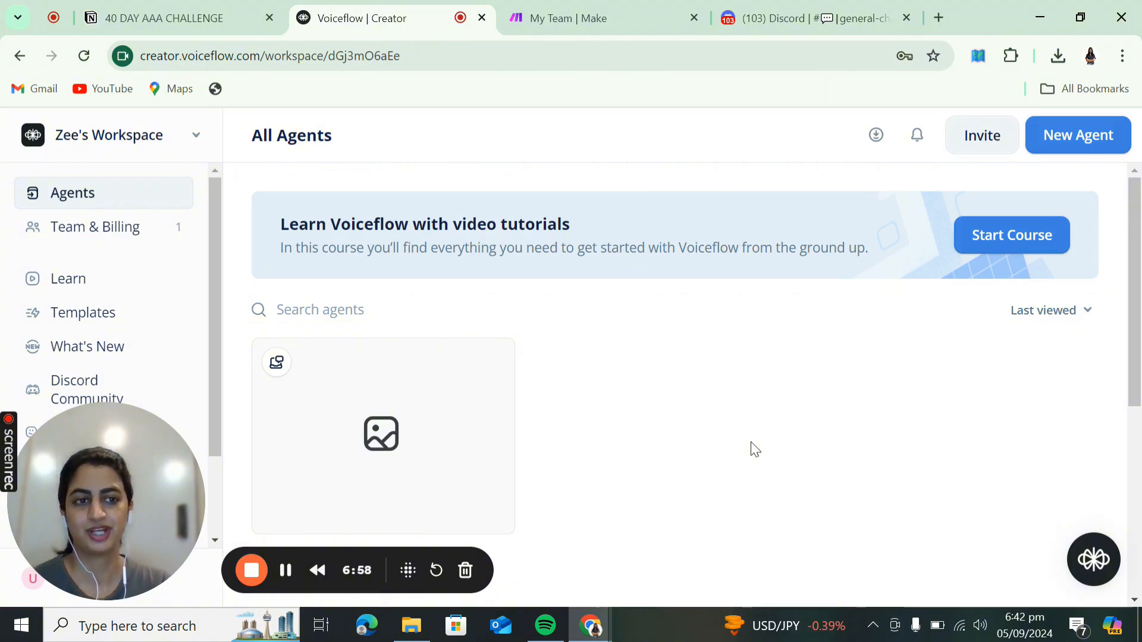
scroll(754, 449, "down", 1)
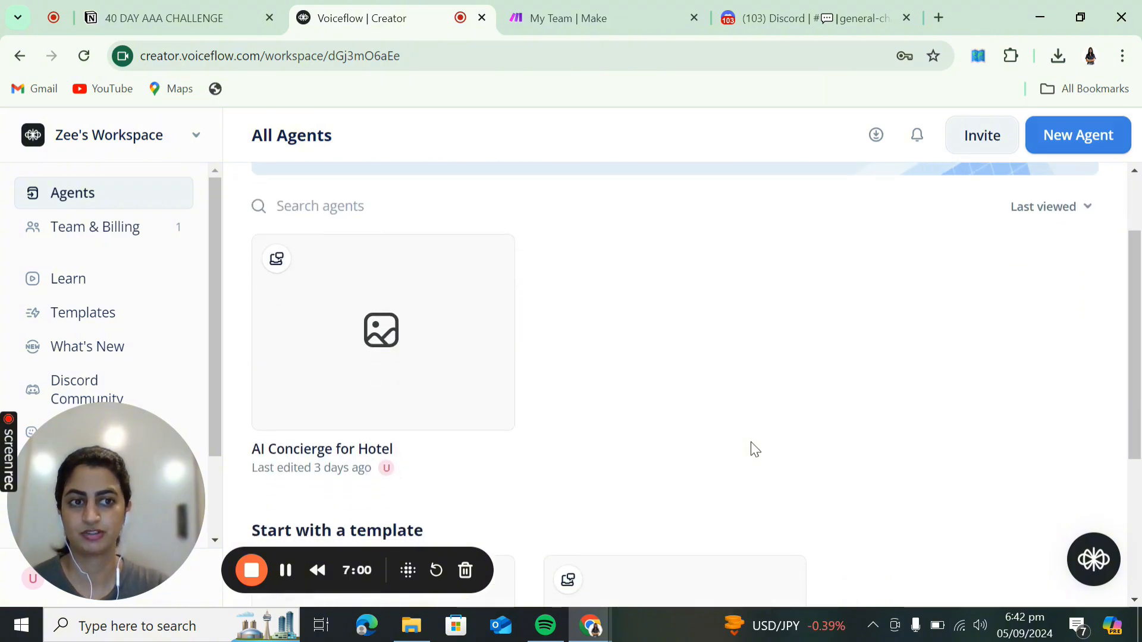
scroll(754, 449, "up", 2)
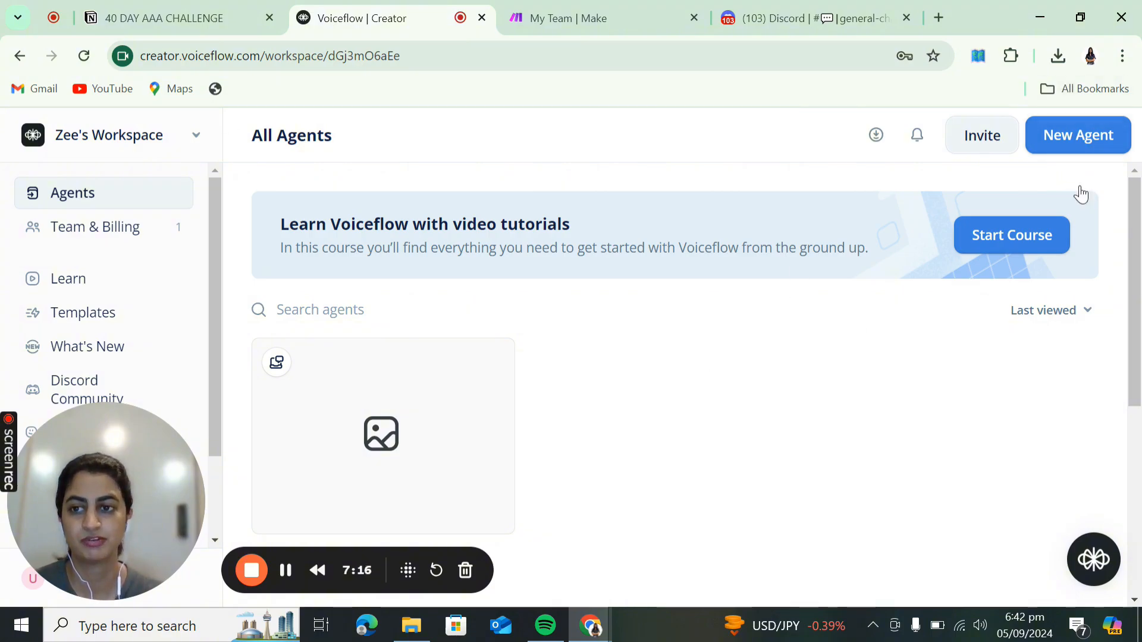
- Create the chat agent 'Demon slayer corps' with English (en-US) language
left_click(1093, 144)
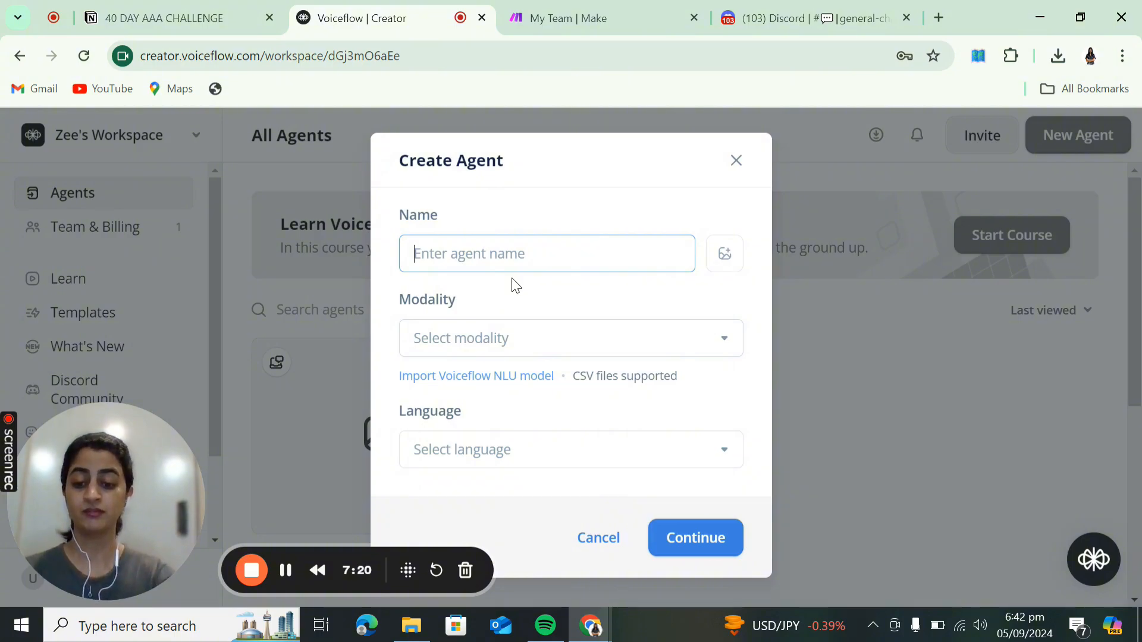
type("Demon slayer corps")
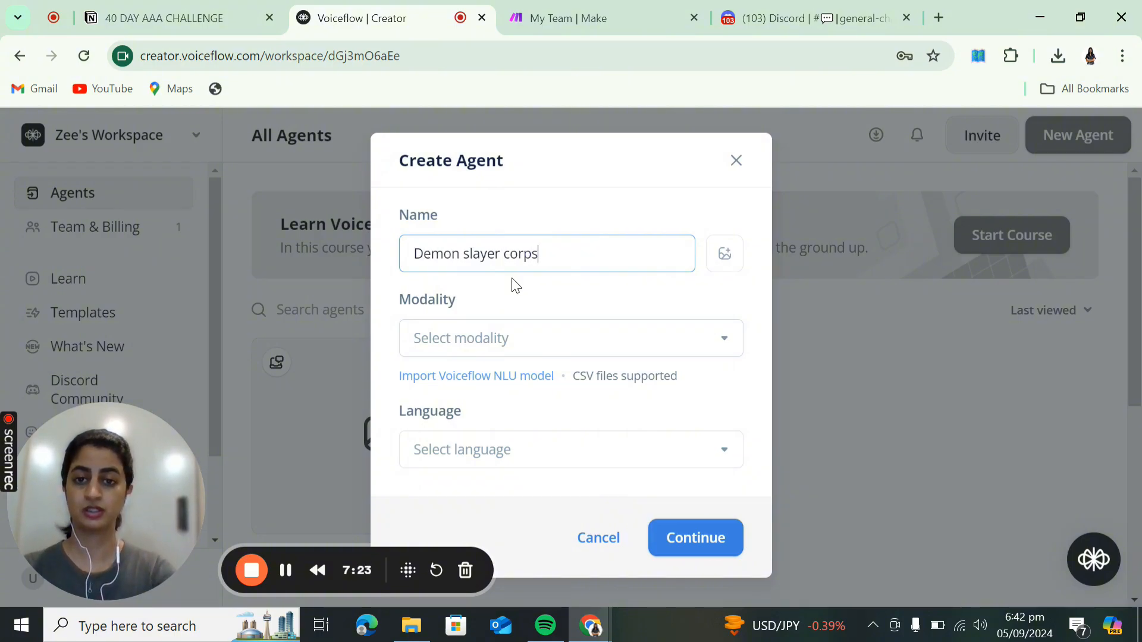
left_click(529, 337)
left_click(499, 387)
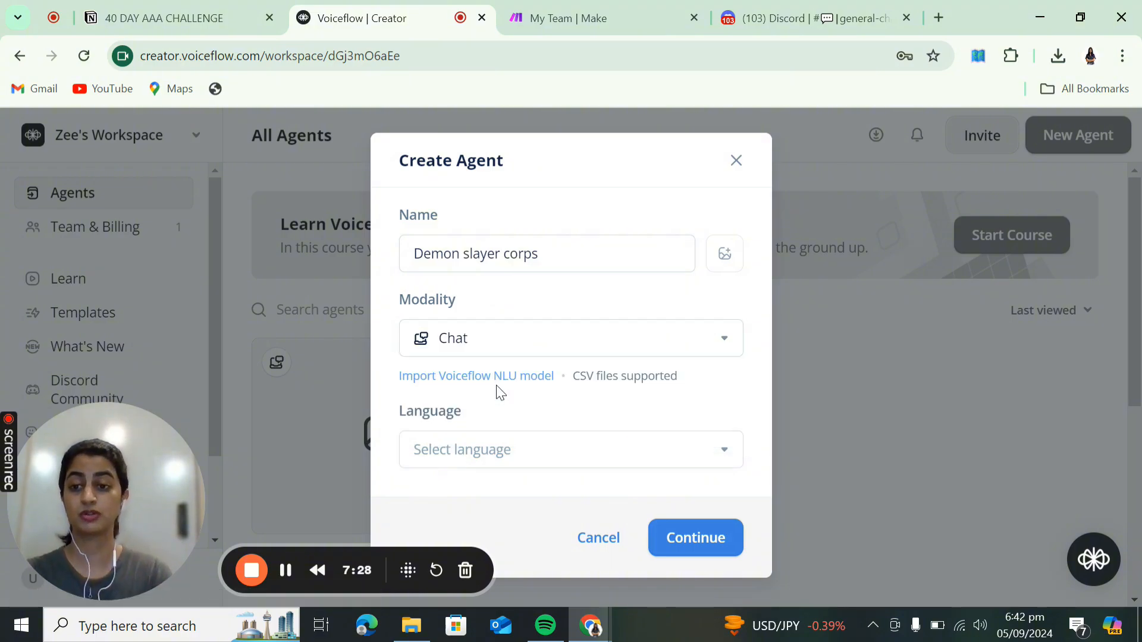
left_click(532, 458)
type("engli")
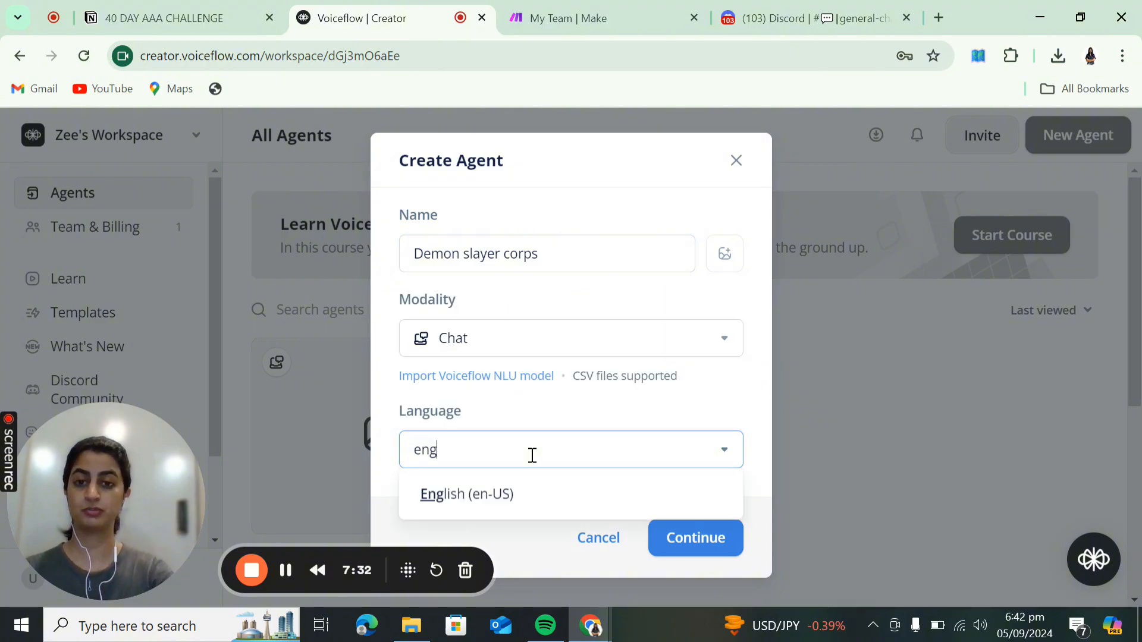
left_click(511, 495)
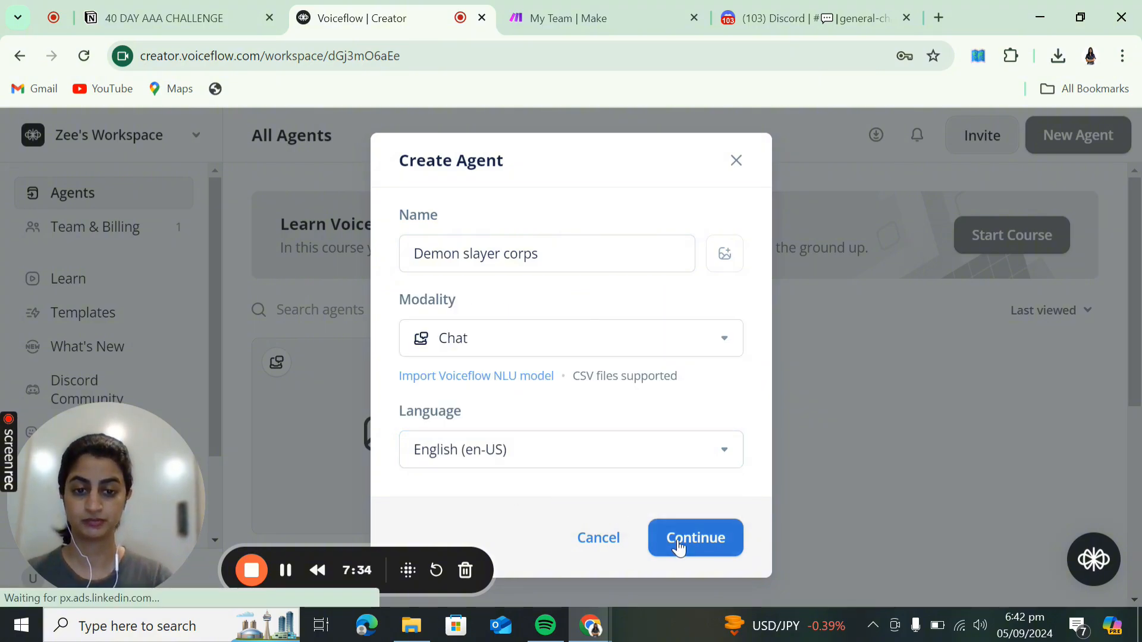
left_click(679, 541)
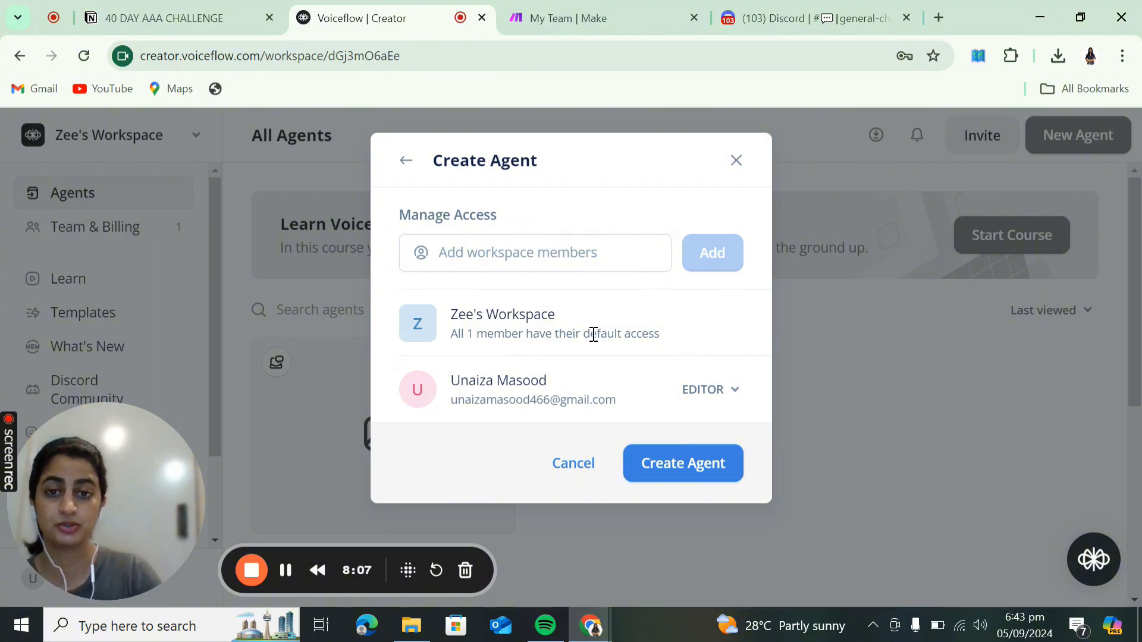
left_click(651, 470)
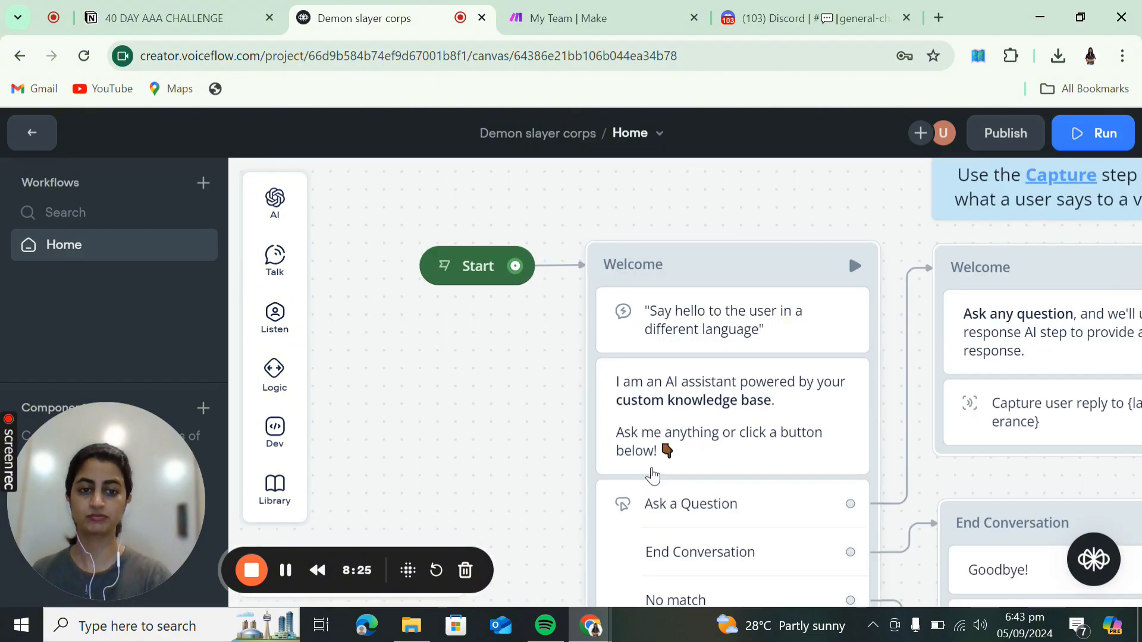
- Delete the template Welcome, End Conversation, notes and video, keeping only Start
scroll(653, 476, "down", 5)
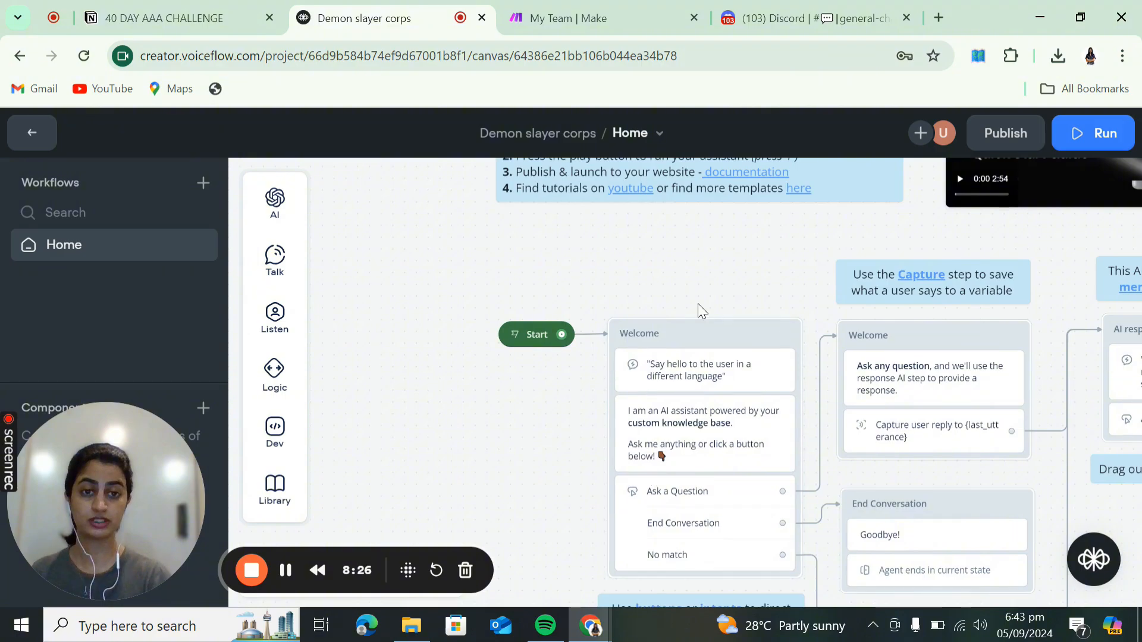
scroll(698, 305, "down", 4)
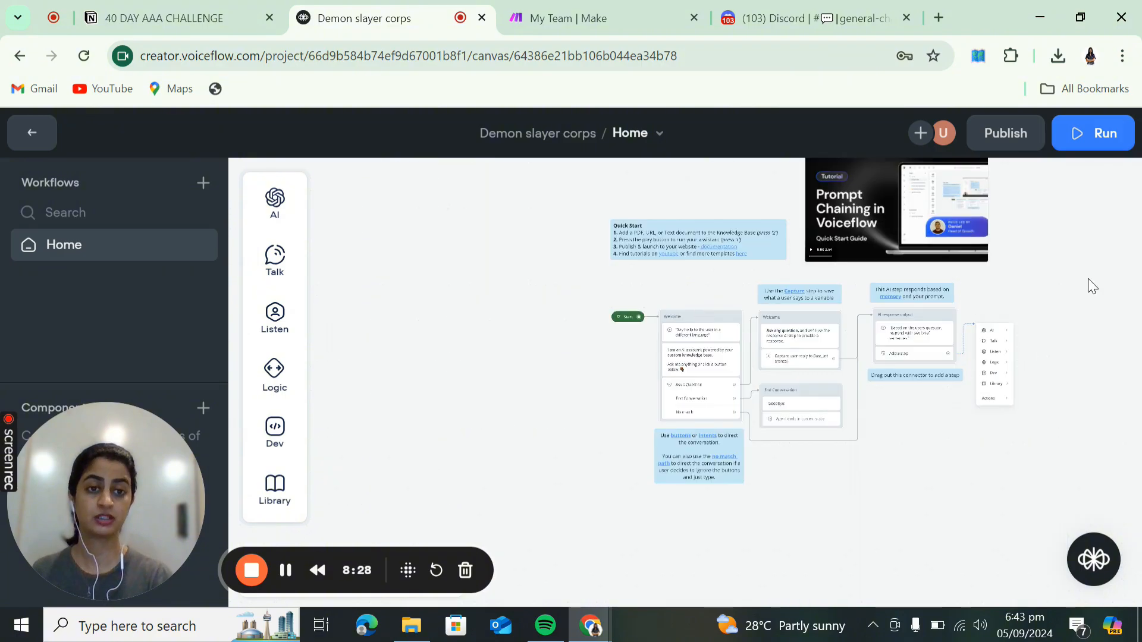
left_click_drag(1087, 278, 969, 334)
left_click_drag(424, 193, 935, 559)
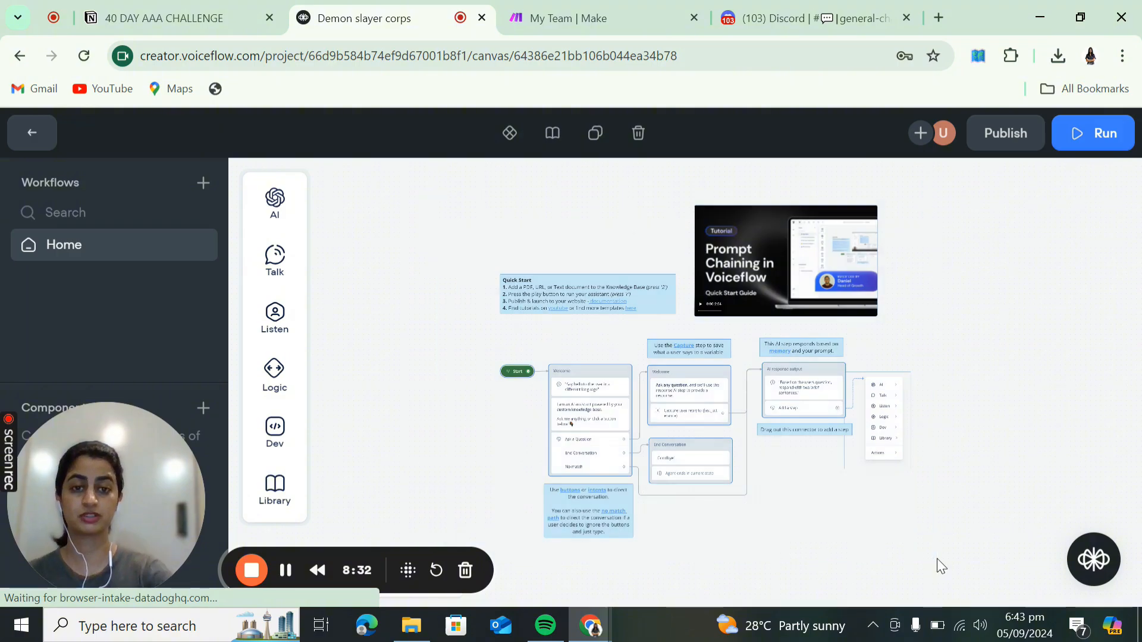
key("Delete")
scroll(679, 395, "up", 3)
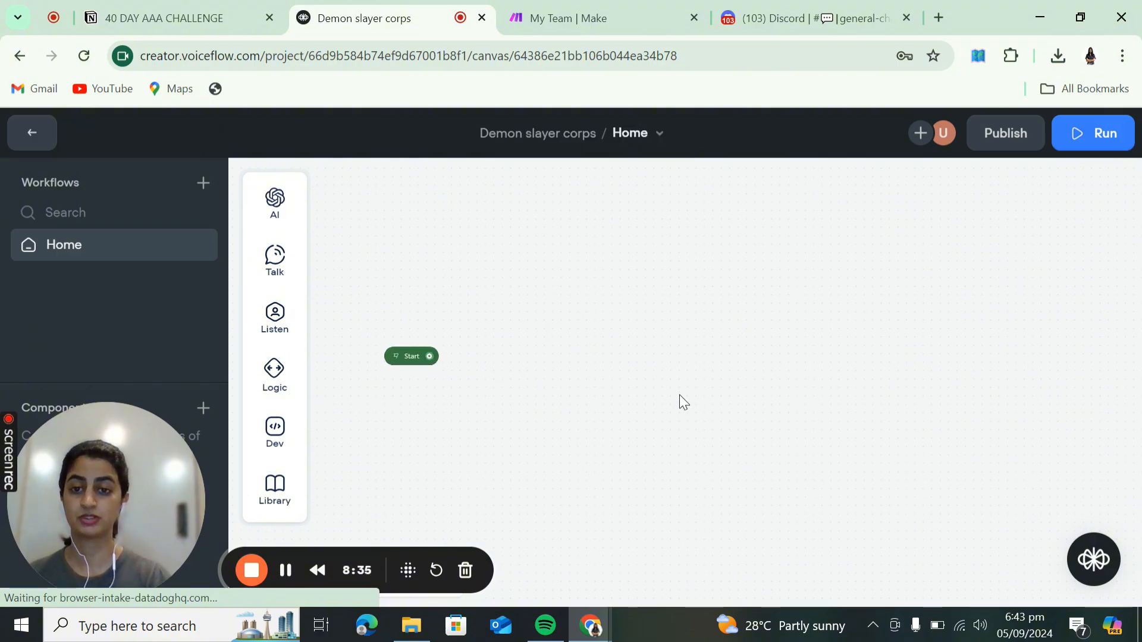
left_click_drag(541, 417, 666, 382)
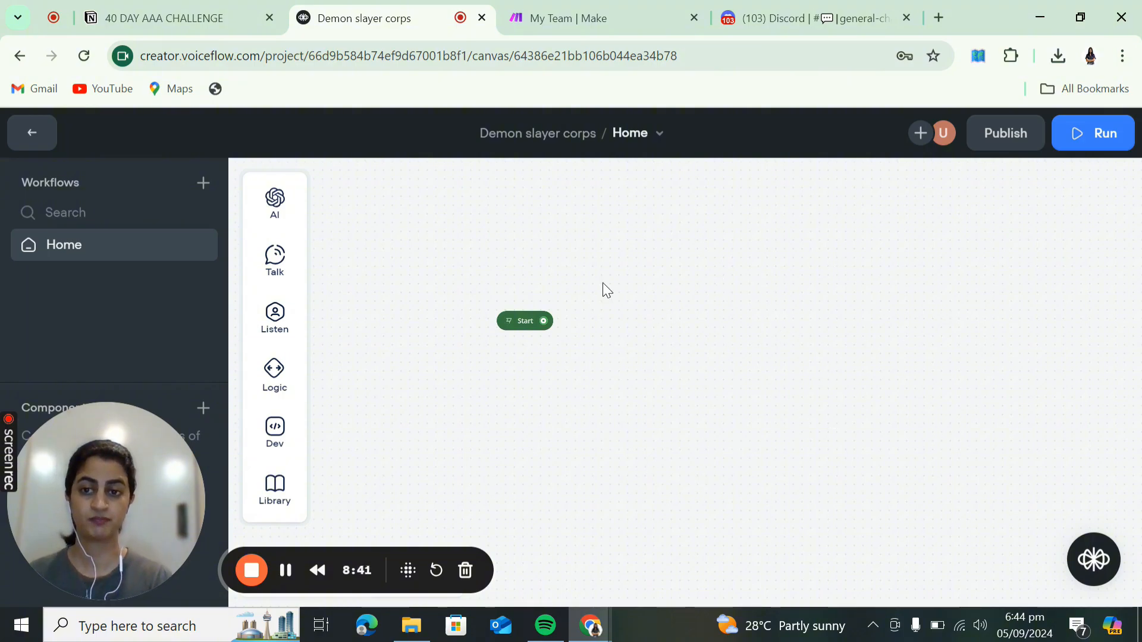
mouse_move(284, 267)
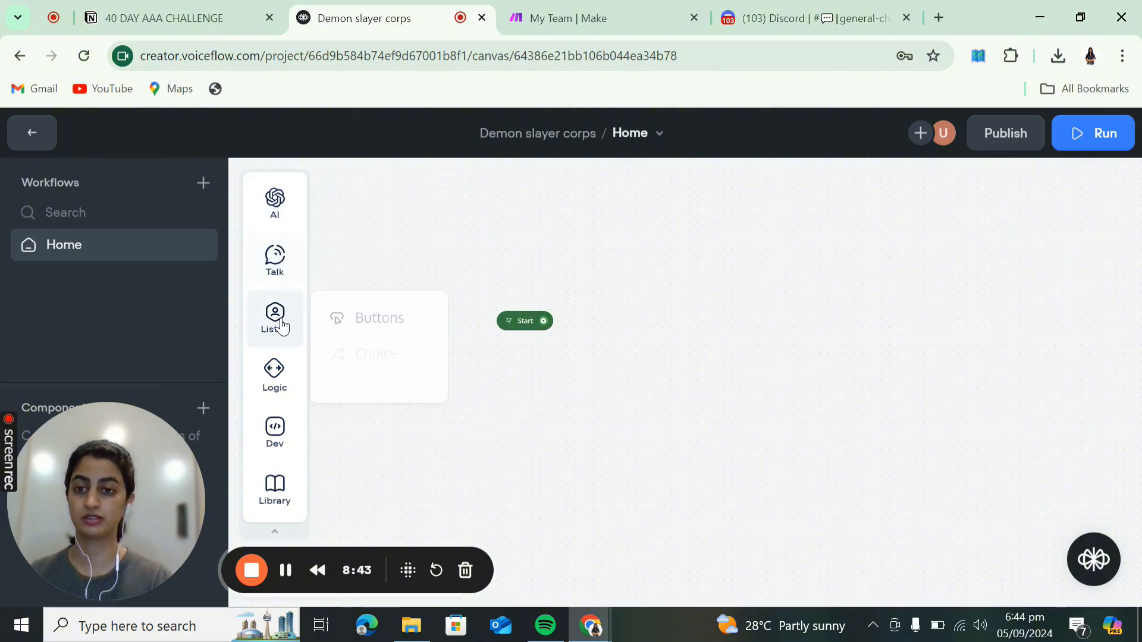
mouse_move(282, 492)
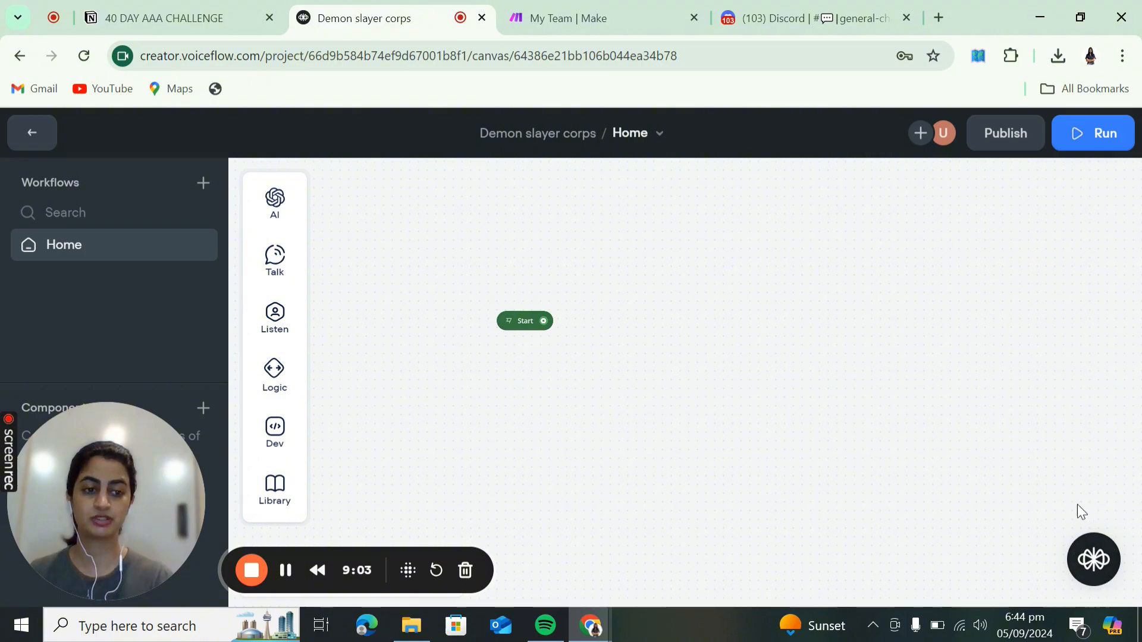
- Link a new message block from Start with the Tanjiro AI assistant greeting
left_click(548, 326)
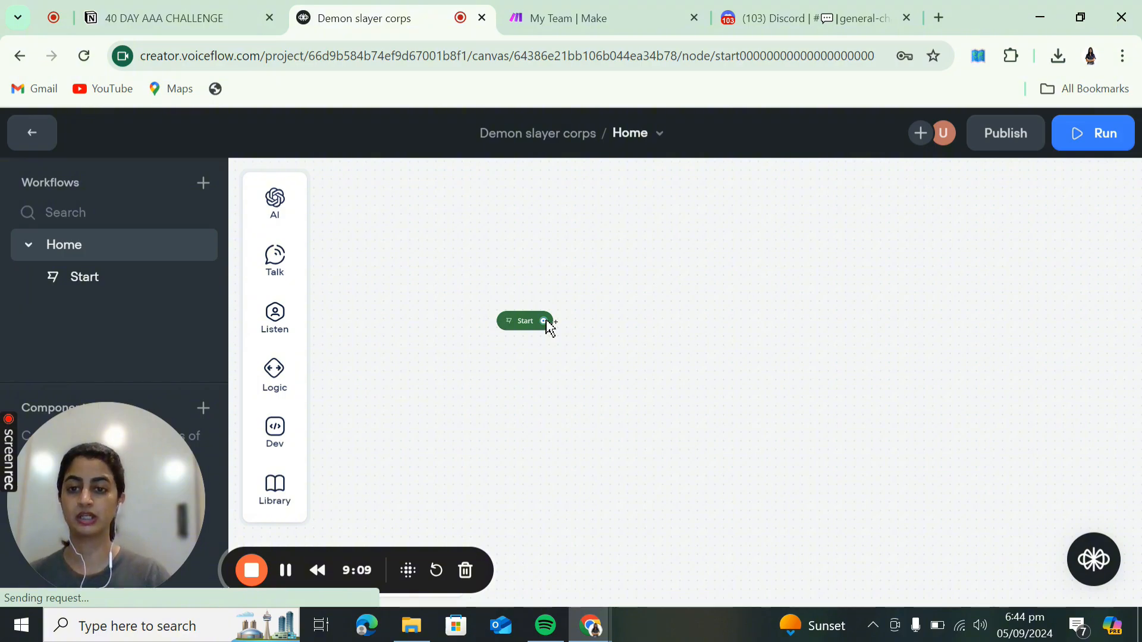
left_click_drag(548, 321, 622, 320)
mouse_move(711, 390)
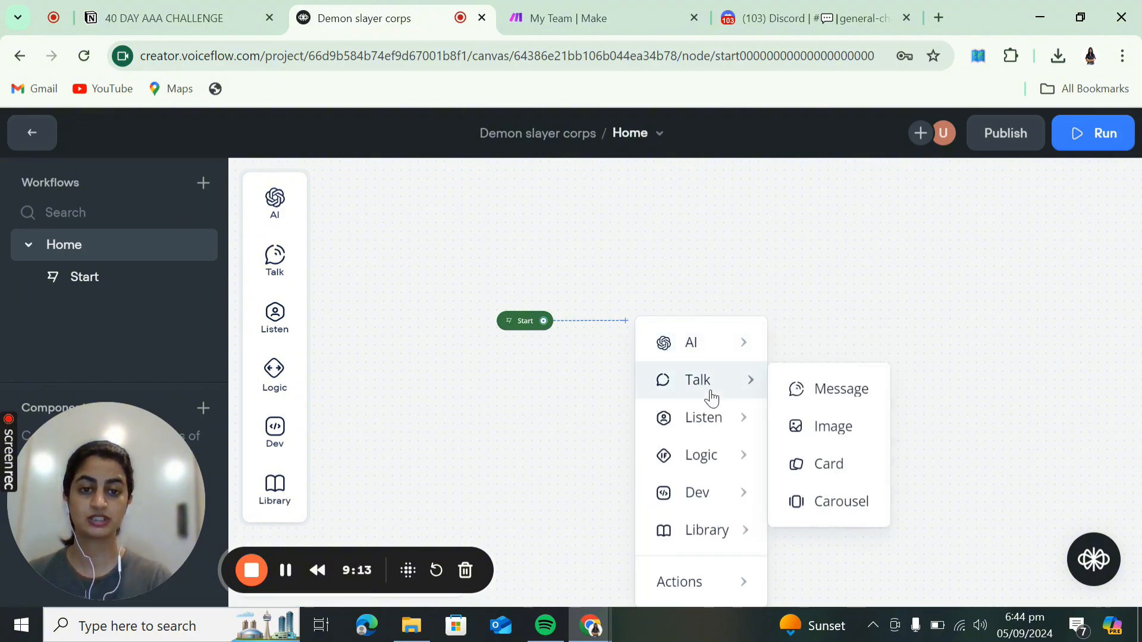
left_click(852, 402)
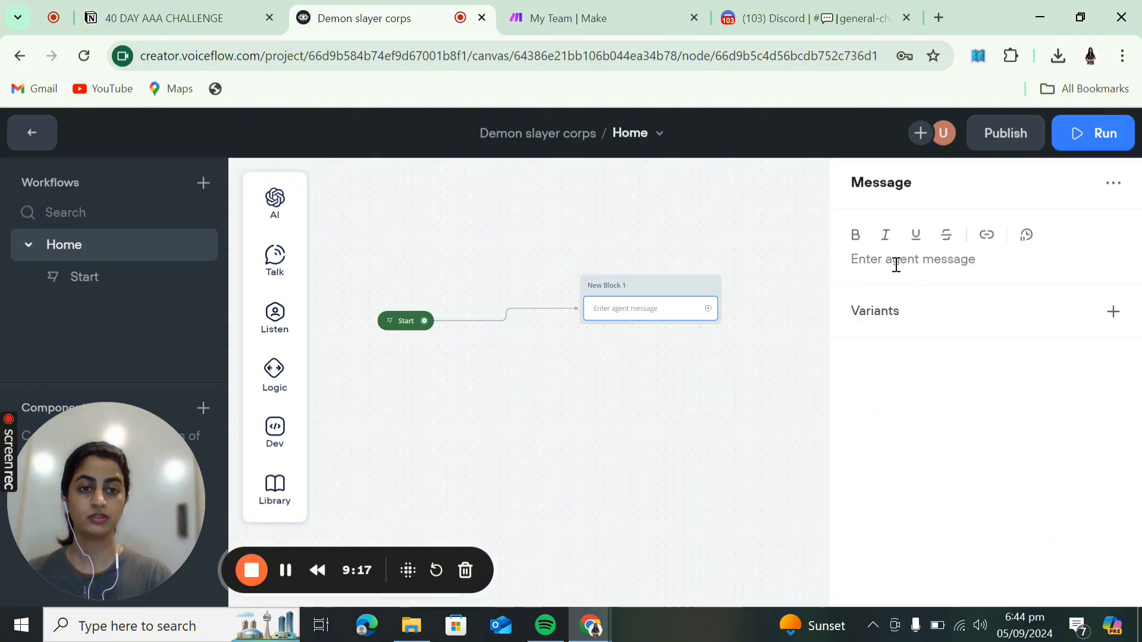
left_click(895, 264)
type("Hi")
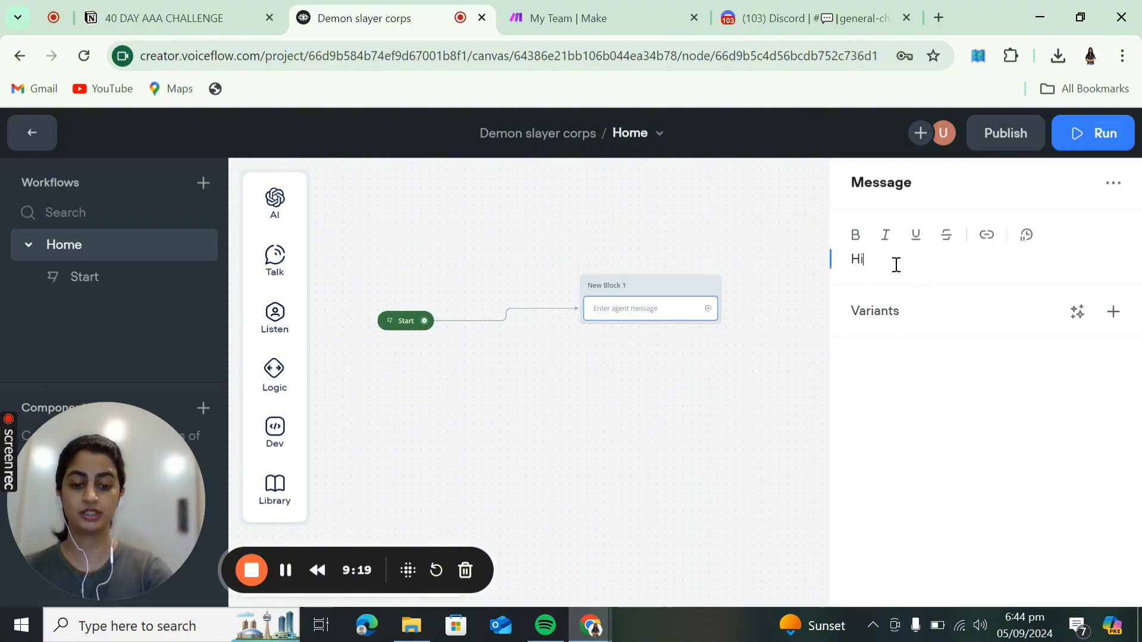
type(", my name")
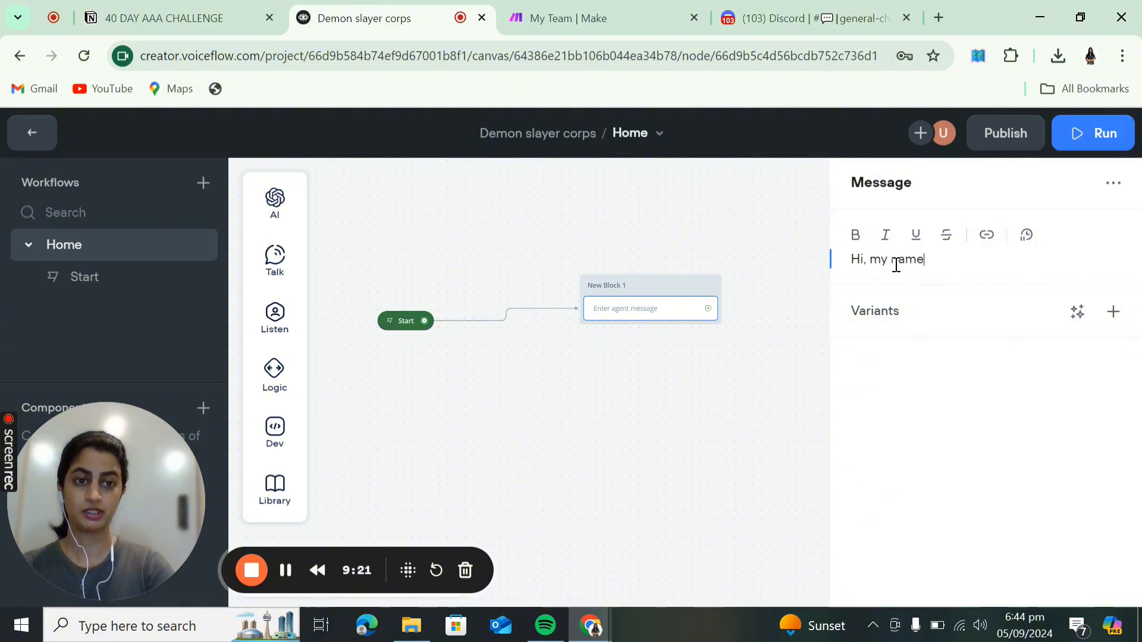
type(" is T")
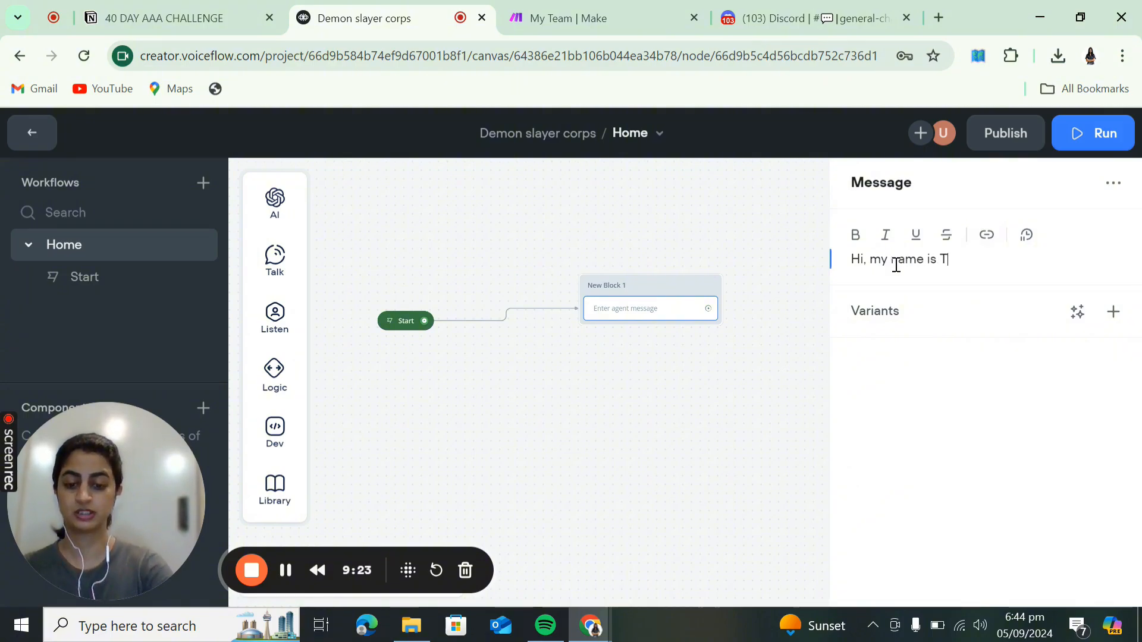
type("nanjiro")
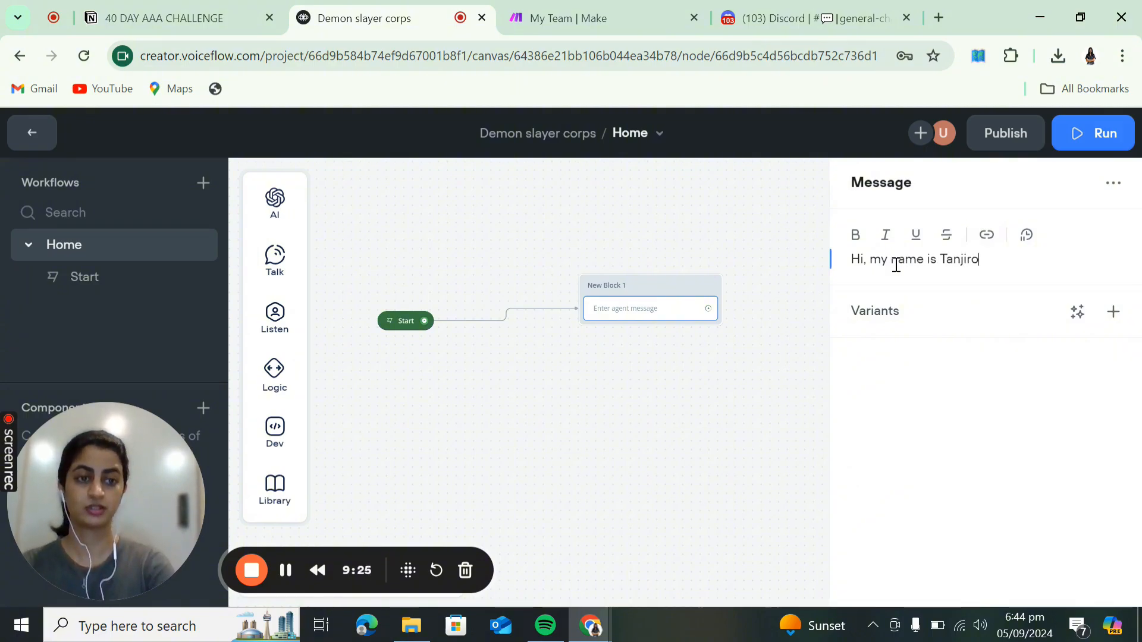
type(",")
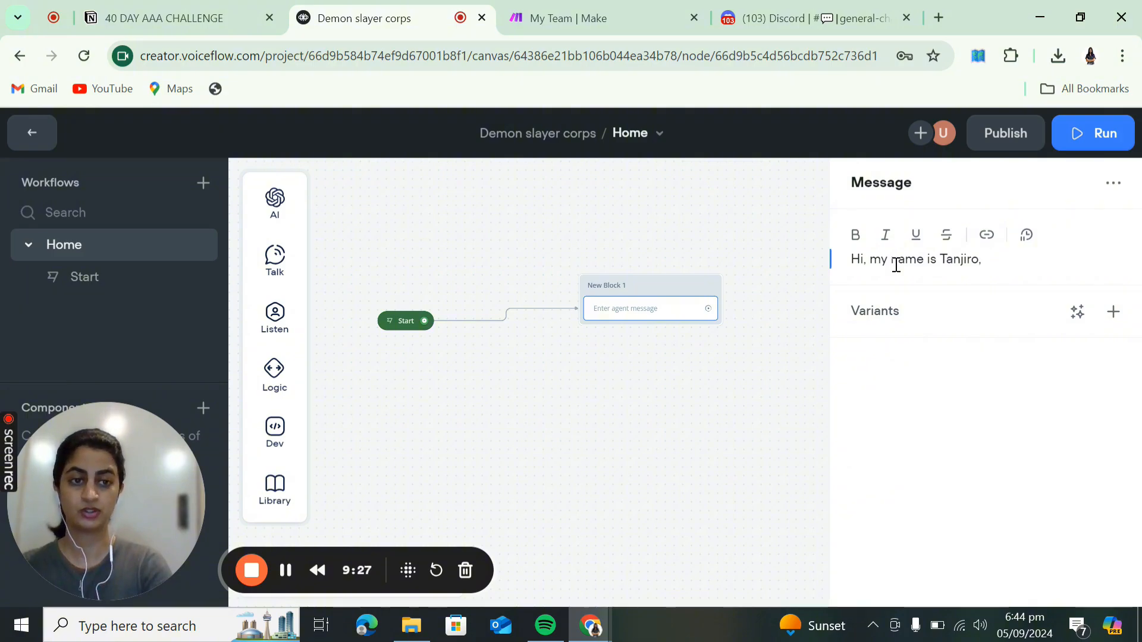
key("BackSpace")
type(". I am")
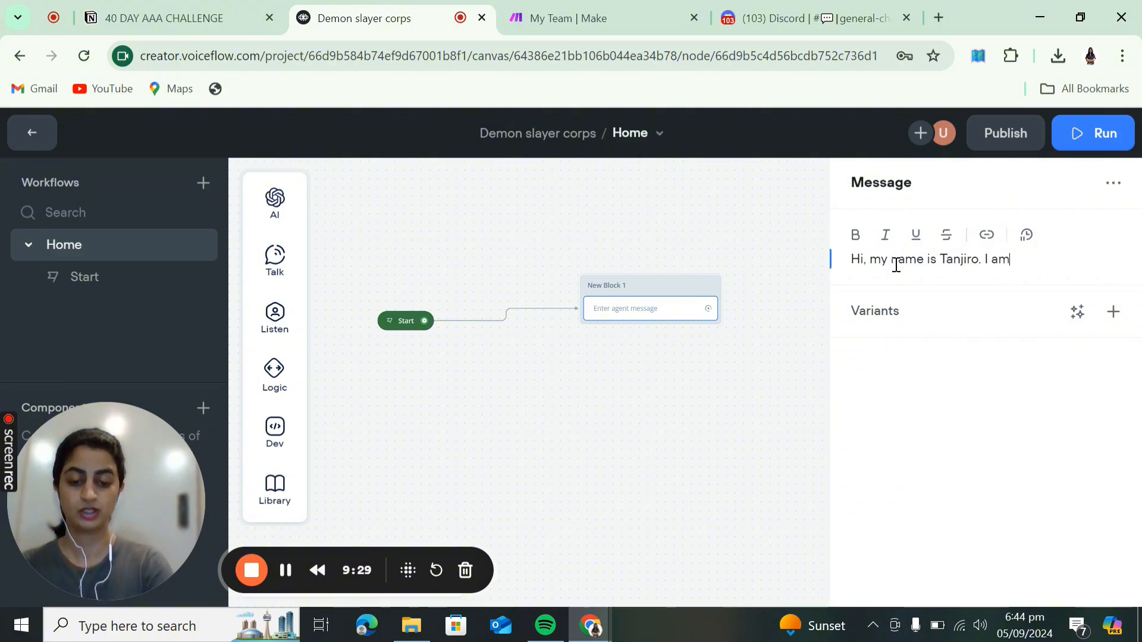
type(" going to be yo")
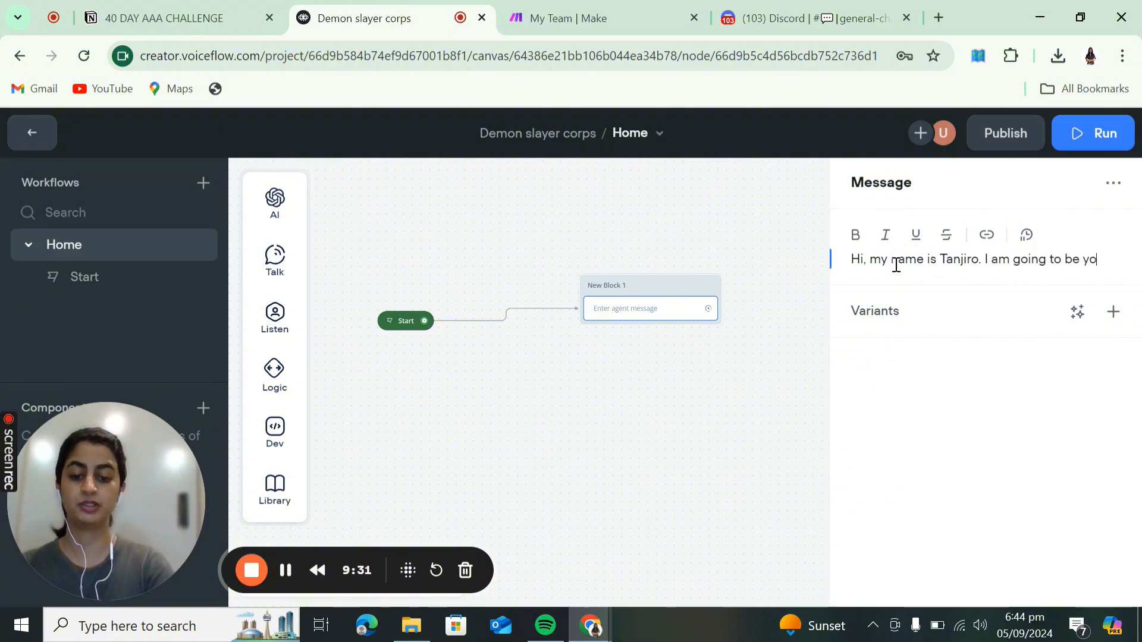
type("ur AI as")
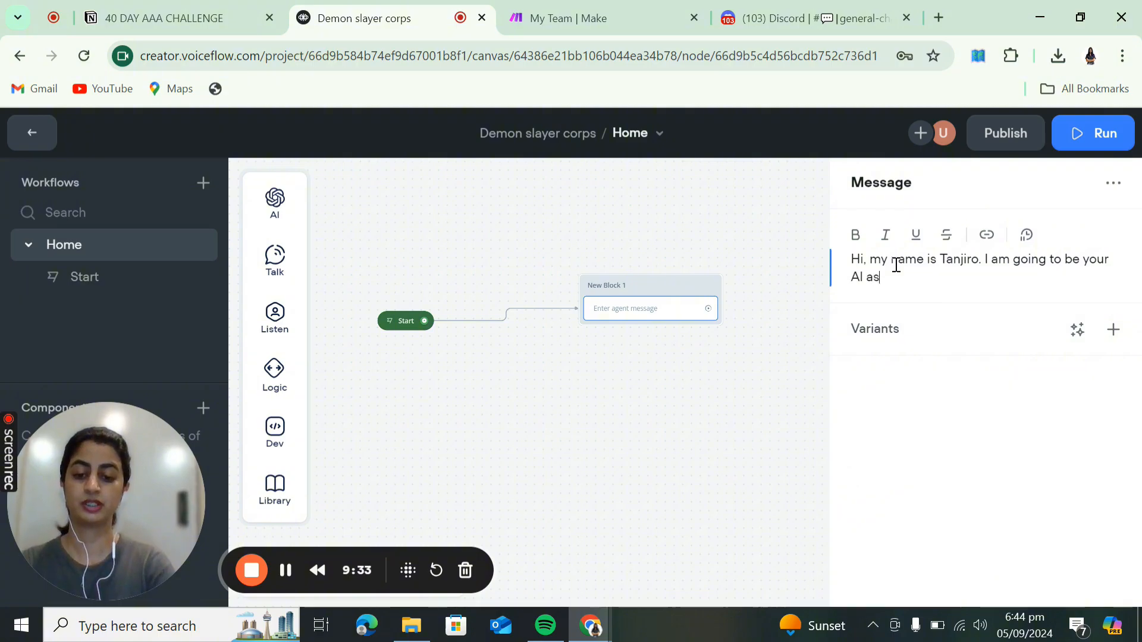
type("sisstant for ")
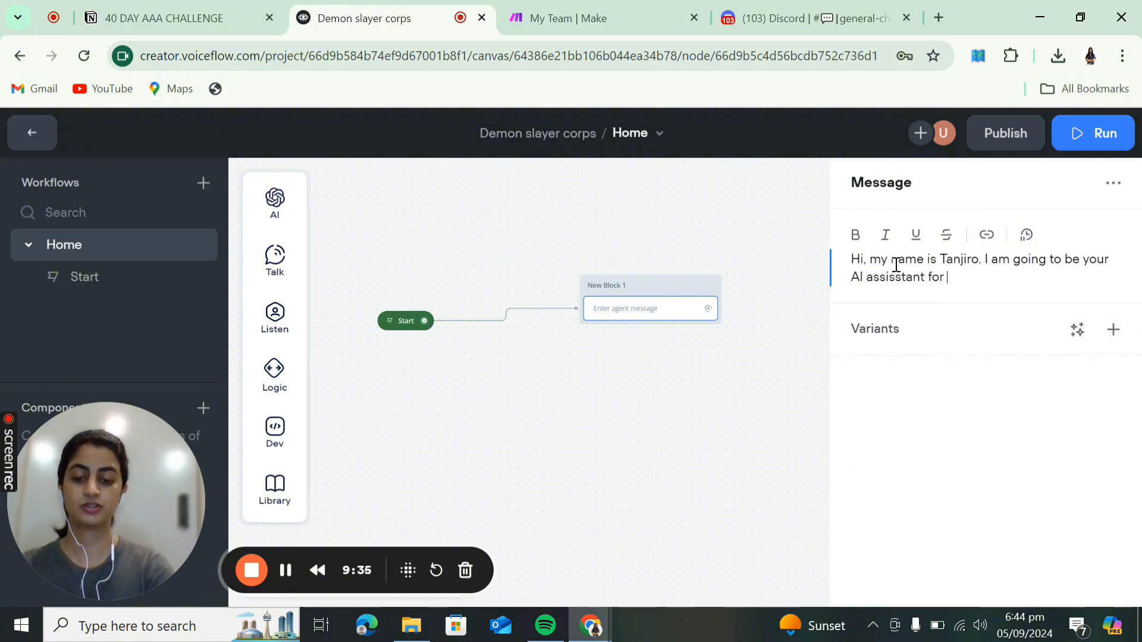
type("today. ")
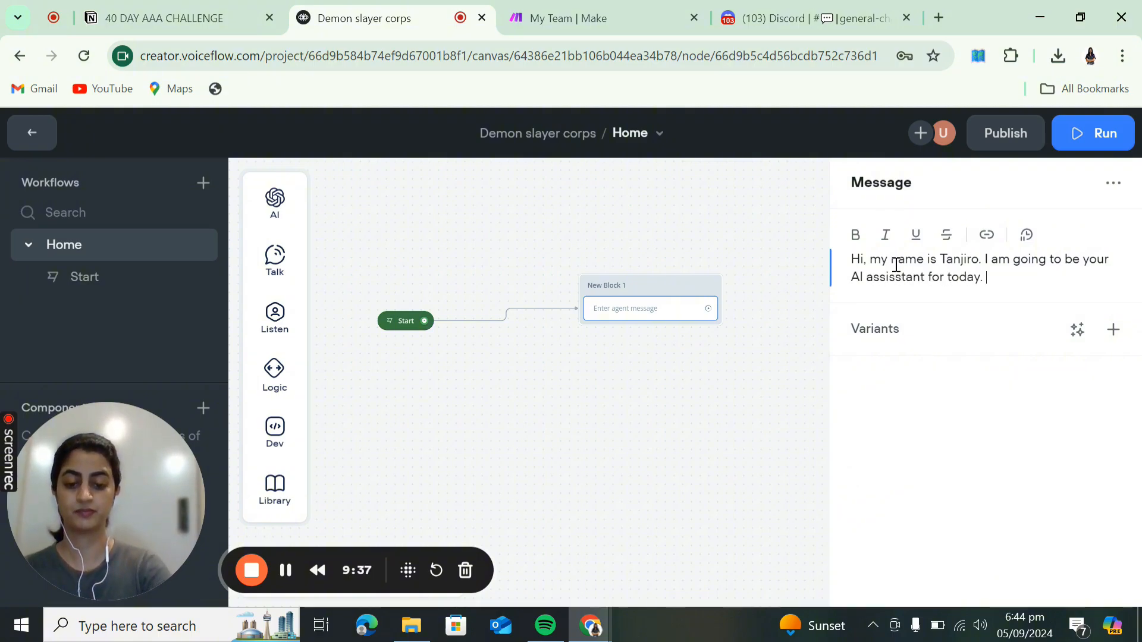
type("How can I help yo")
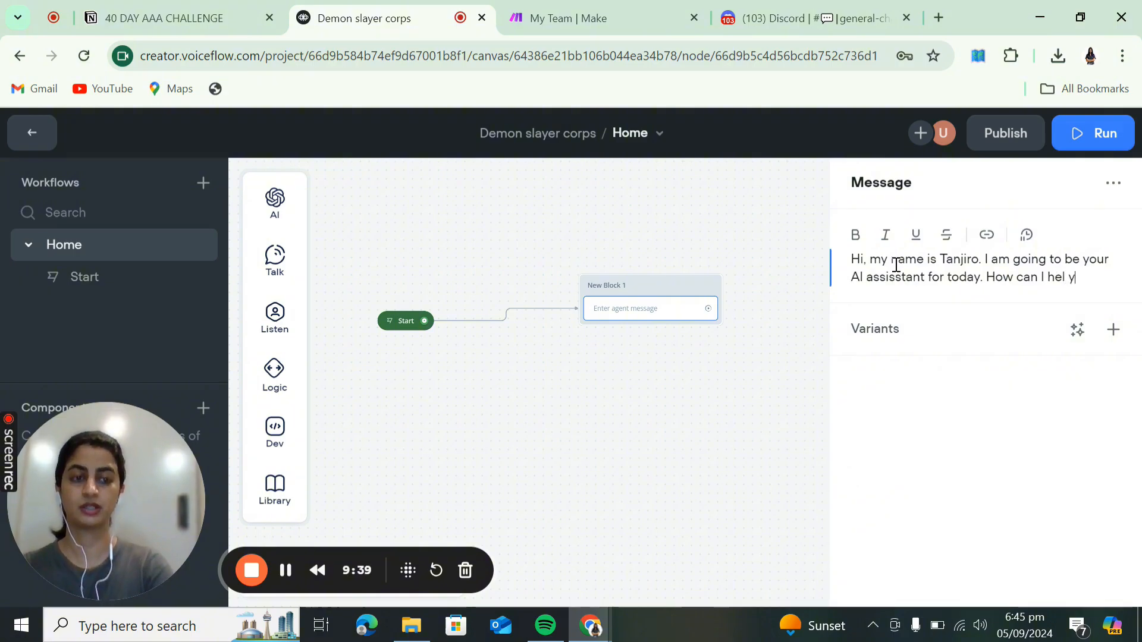
type("u?")
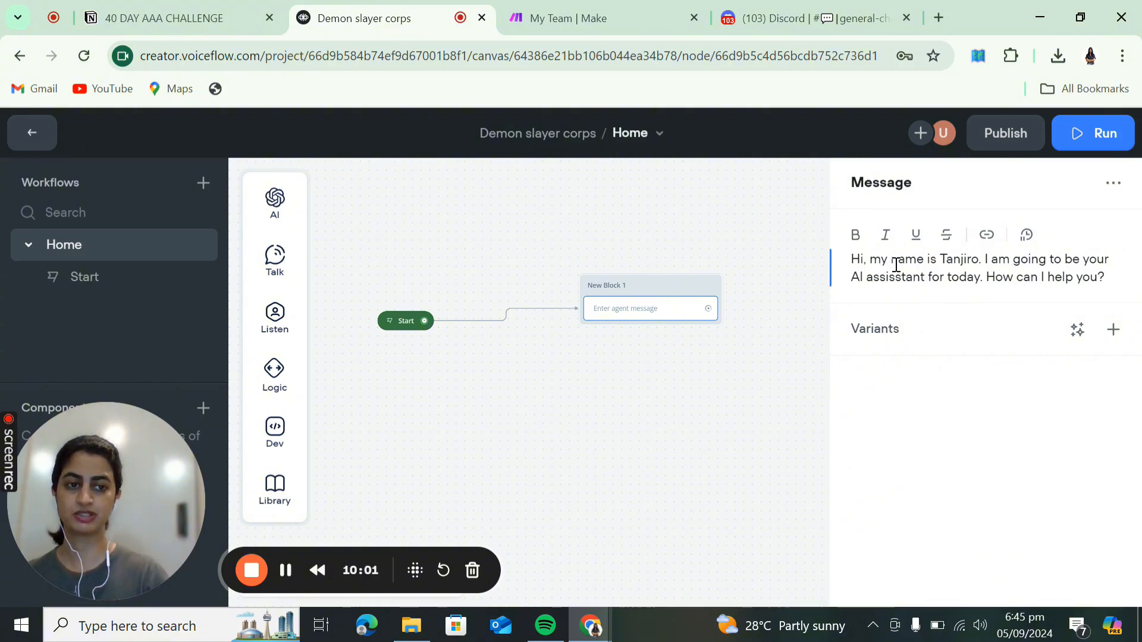
left_click(1112, 330)
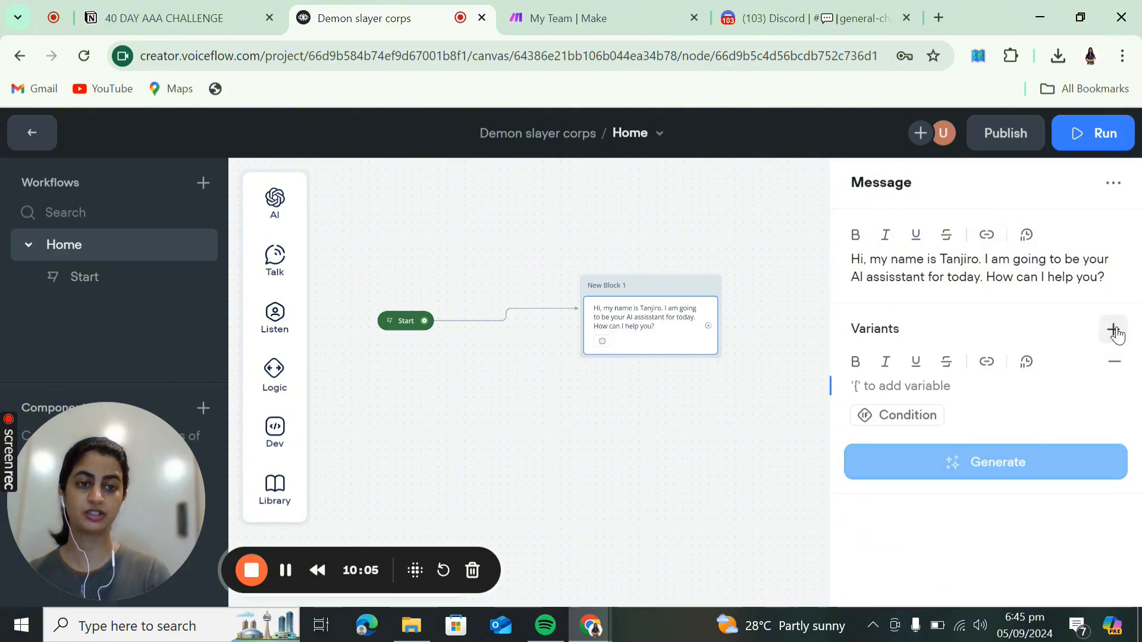
- Remove the empty variant and generate 3 AI variants of the Tanjiro greeting
left_click(1115, 361)
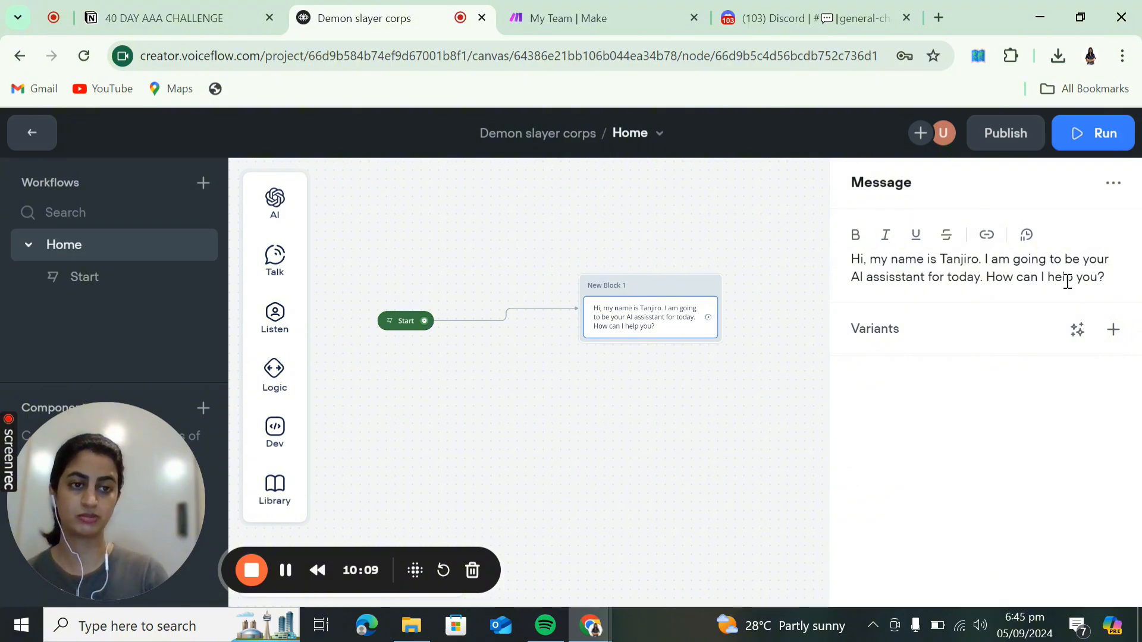
left_click(1080, 331)
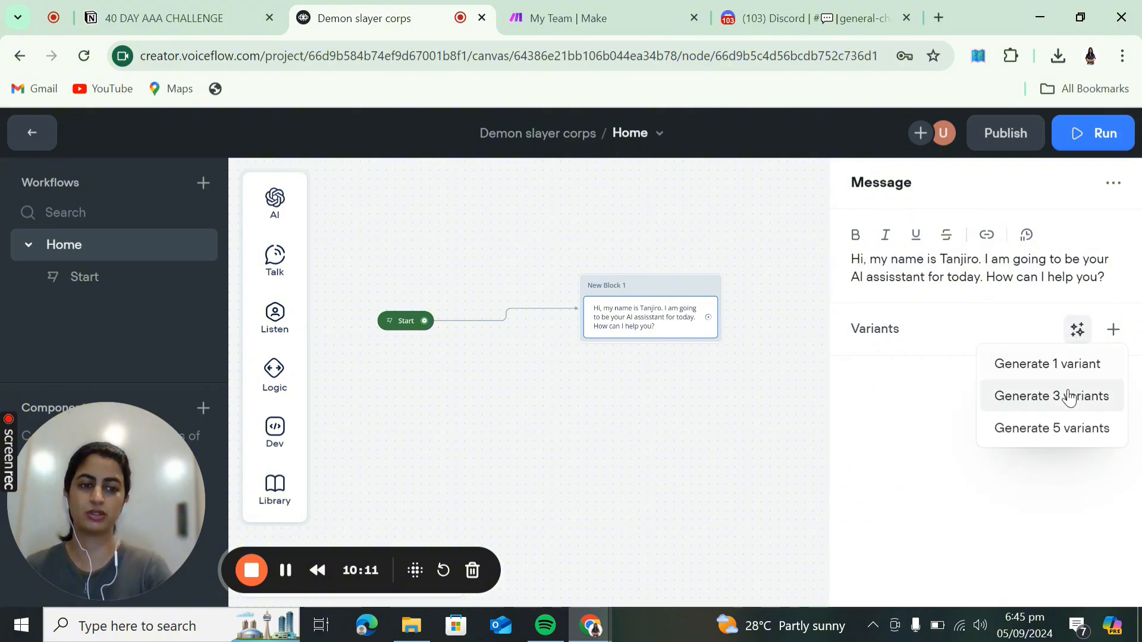
left_click(1069, 395)
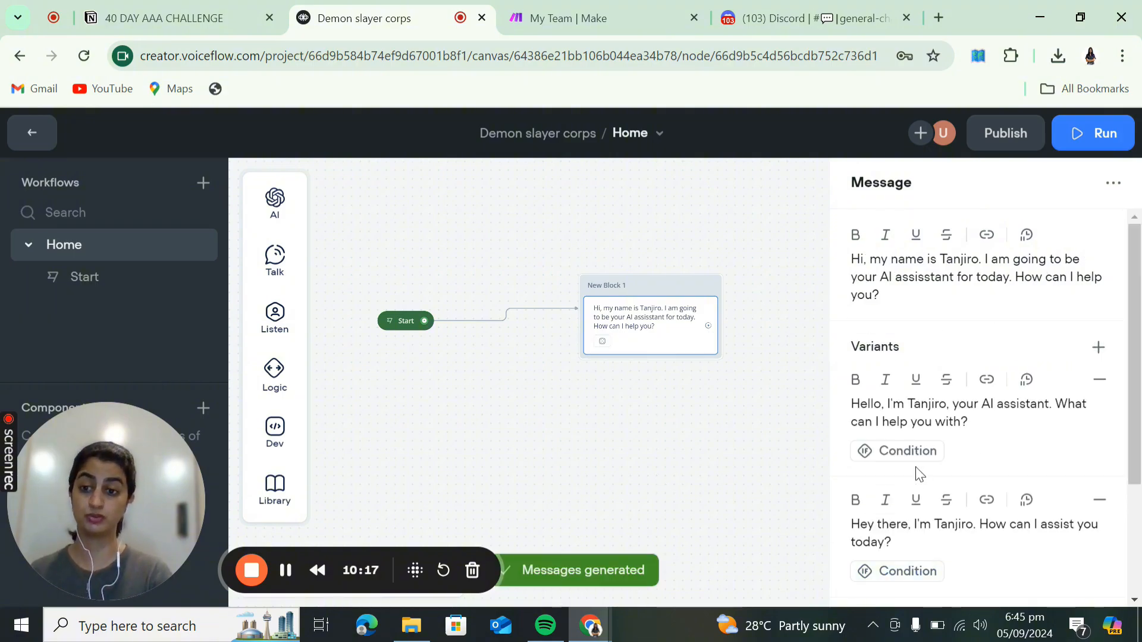
scroll(916, 467, "down", 1)
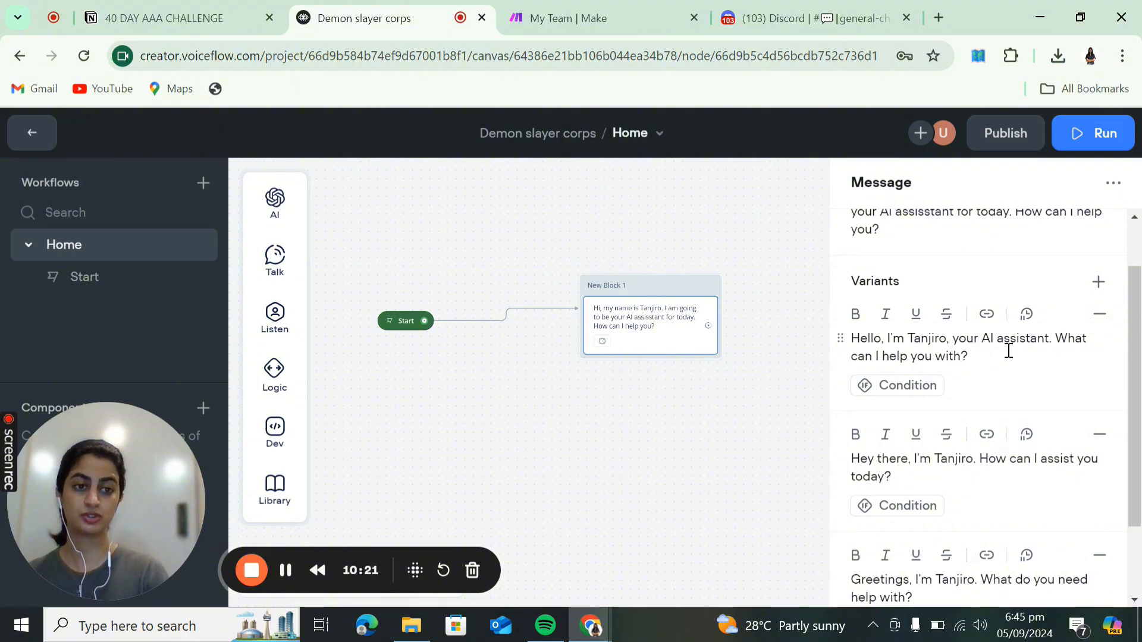
scroll(1011, 458, "down", 2)
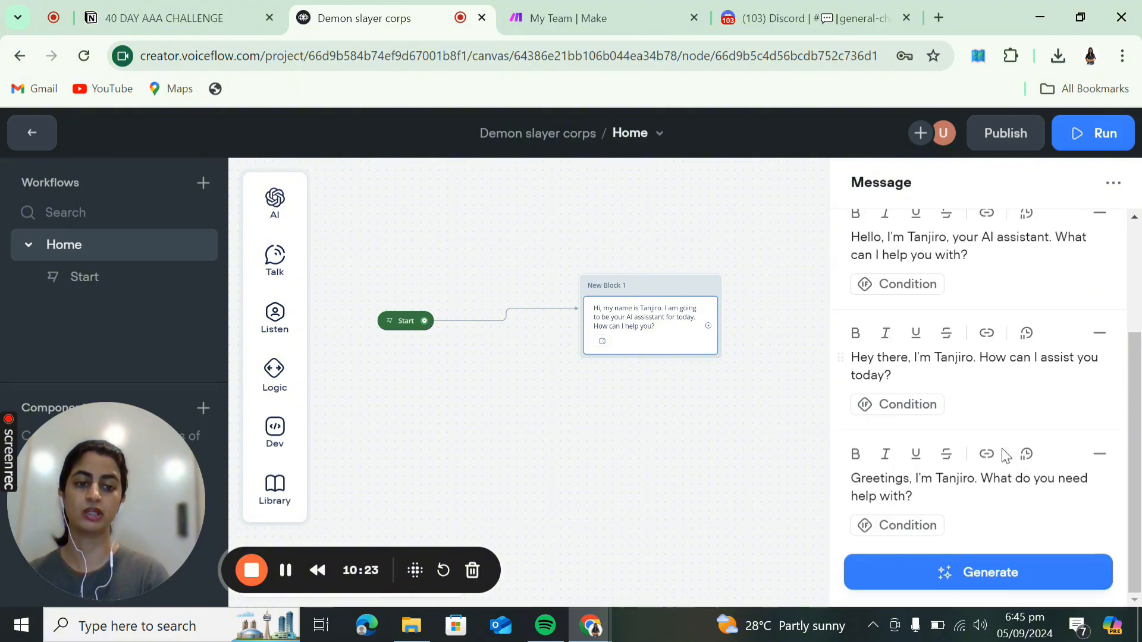
scroll(886, 339, "up", 3)
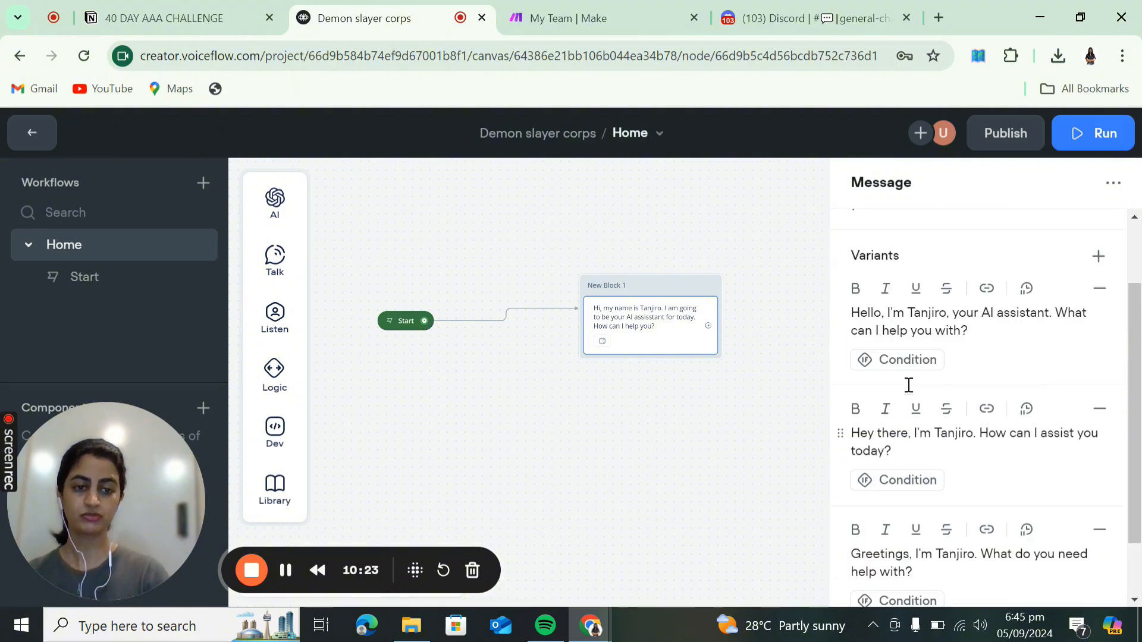
- Drop a Buttons step from the Listen menu under the Tanjiro greeting in New Block 1
left_click(723, 405)
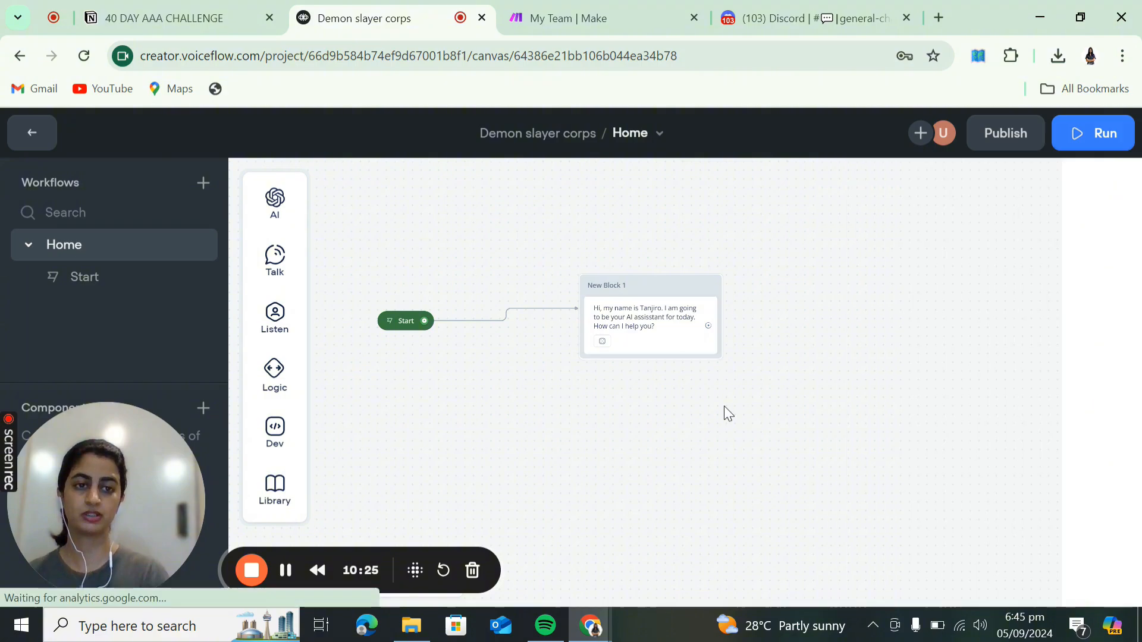
mouse_move(272, 277)
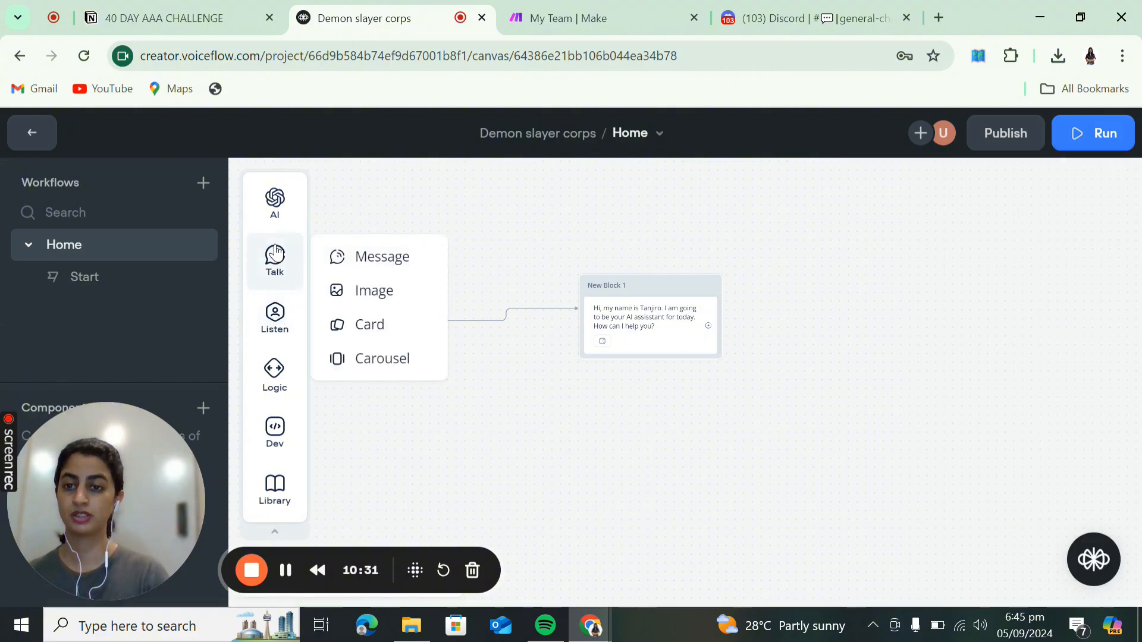
mouse_move(274, 324)
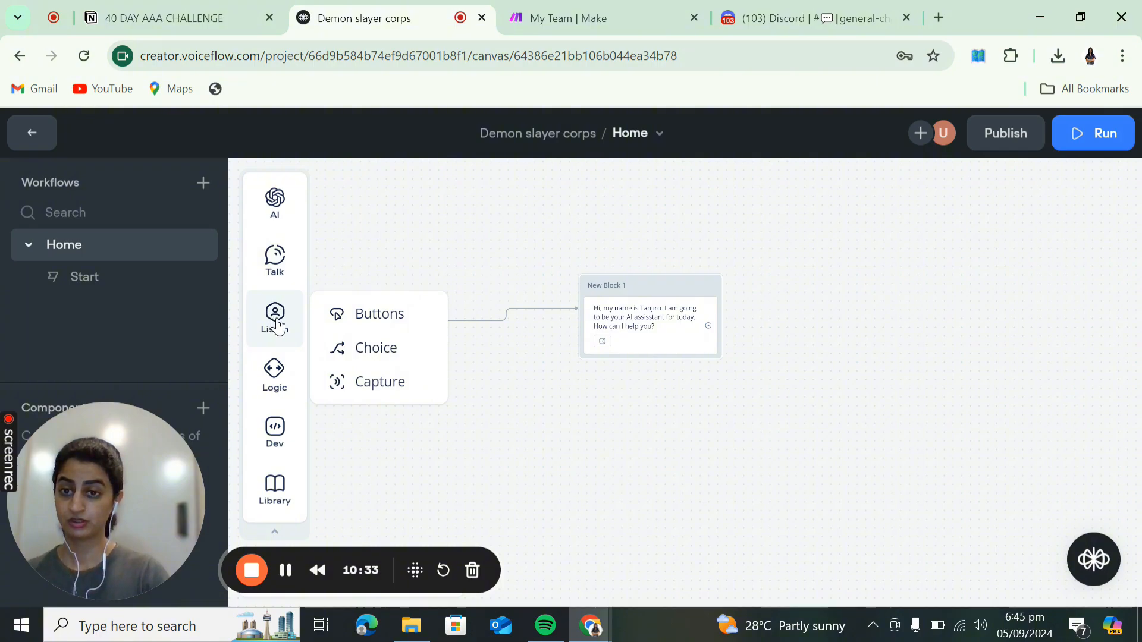
left_click_drag(355, 315, 657, 369)
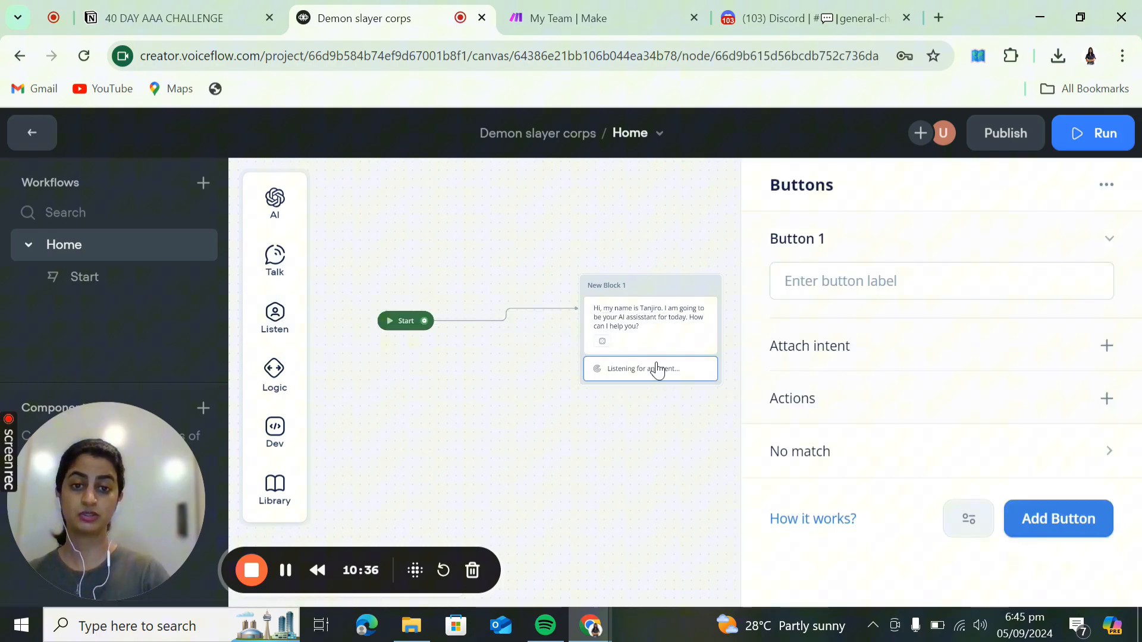
- Label the first two buttons 'Services' and 'Schedule a call'
left_click(847, 294)
type("Services")
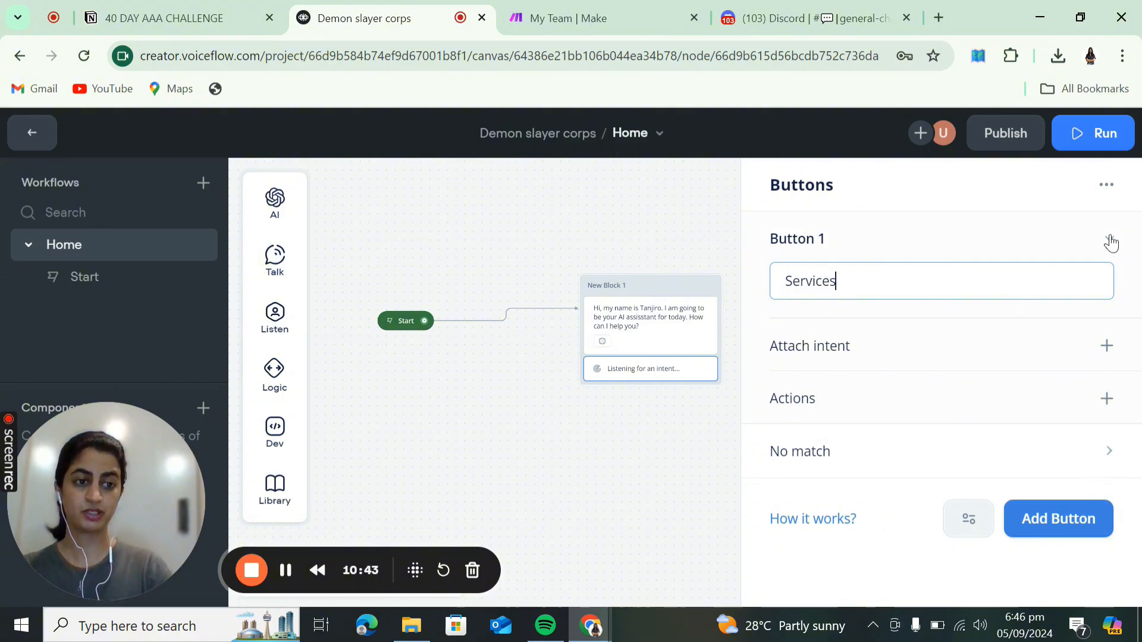
left_click(1071, 518)
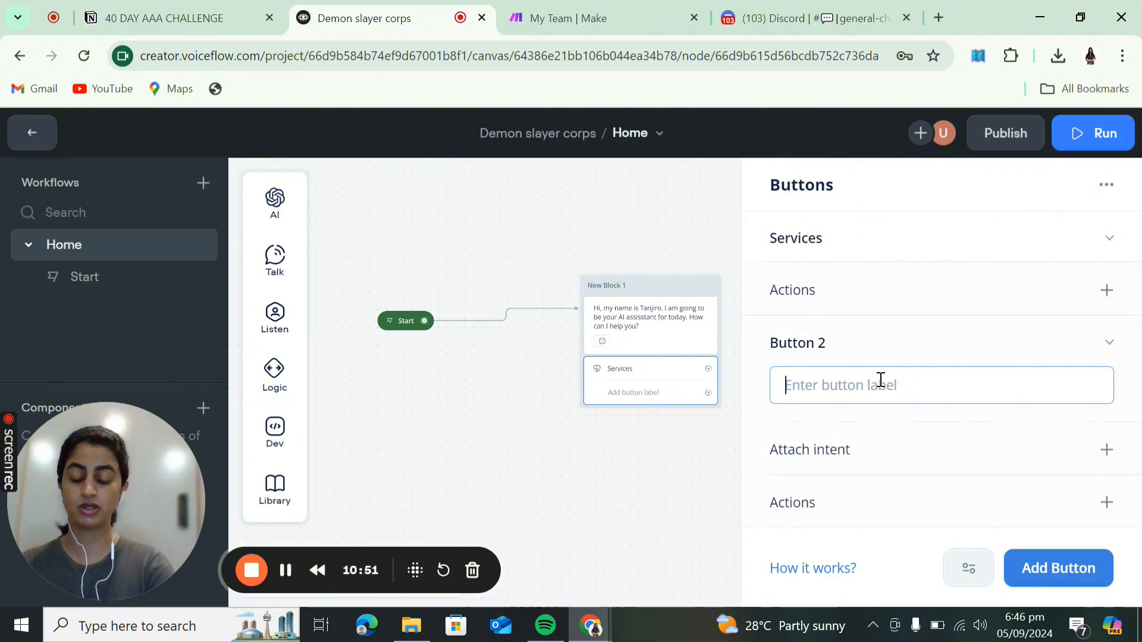
type("S")
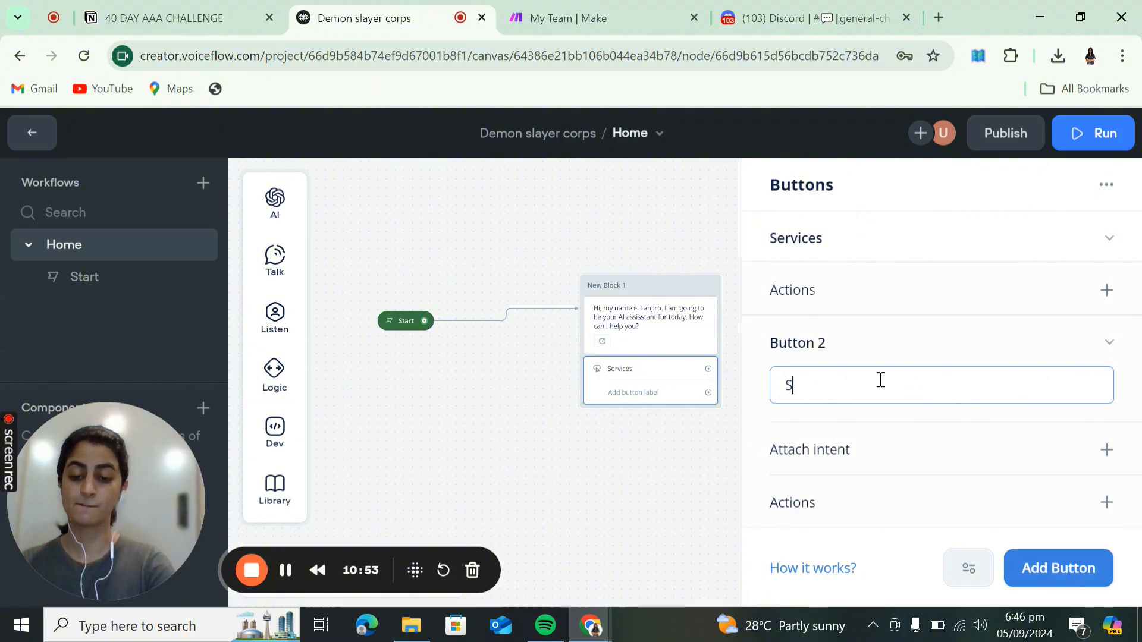
type("chedule a call")
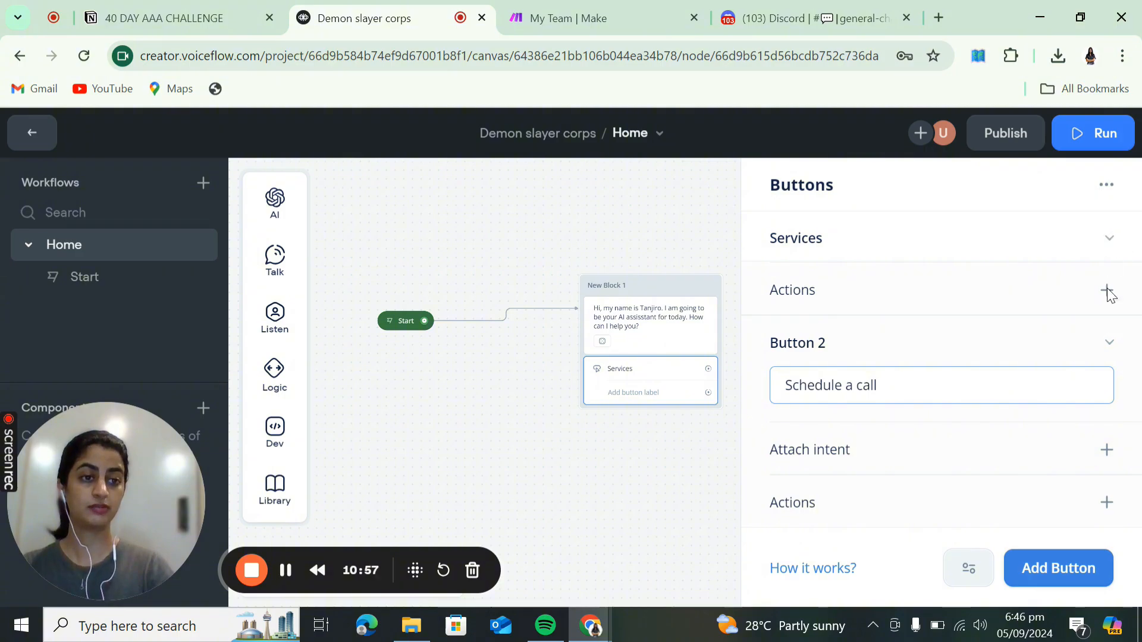
scroll(1088, 467, "down", 1)
type("ll")
- Add a 'Contact Support Team' button and a fourth button with its label left empty
left_click(1078, 559)
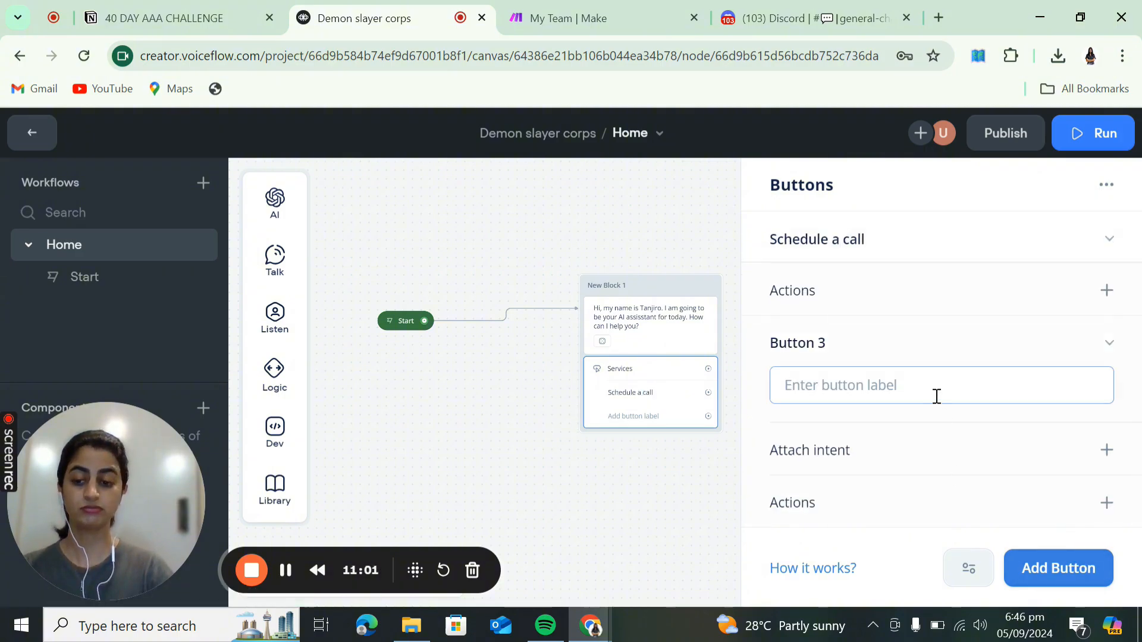
type("Contact")
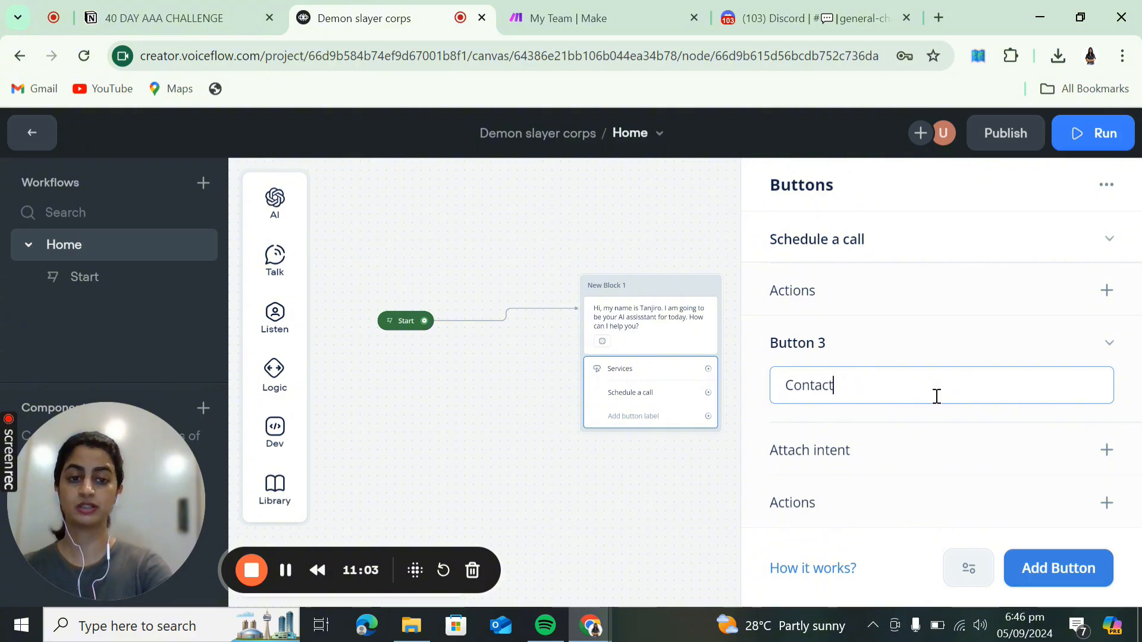
type(" Support ")
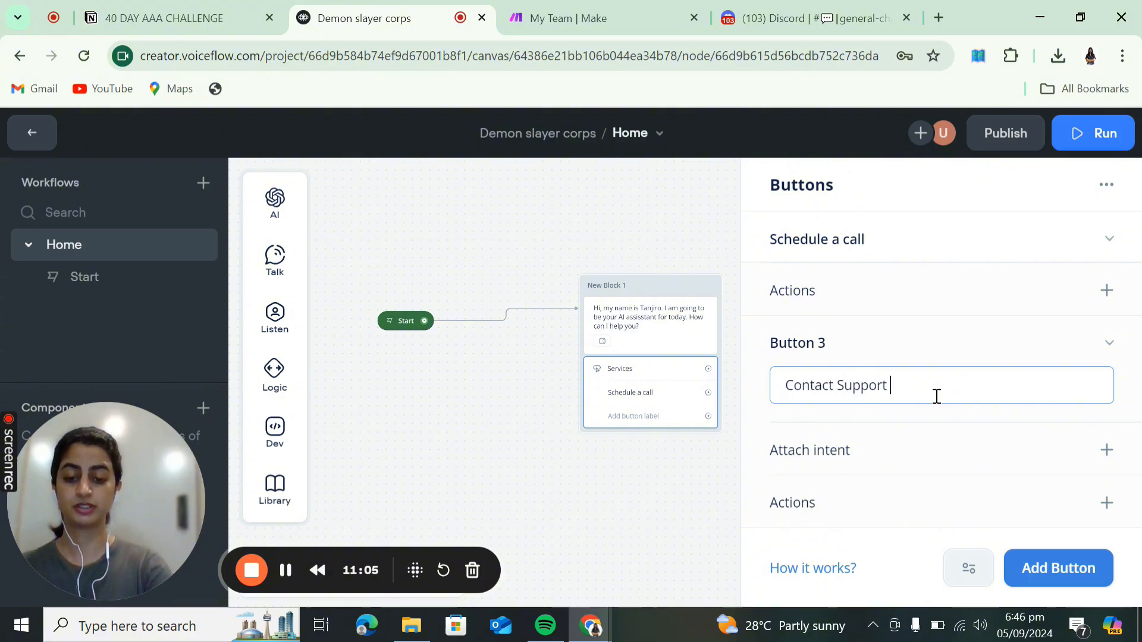
type("Team")
scroll(937, 396, "up", 5)
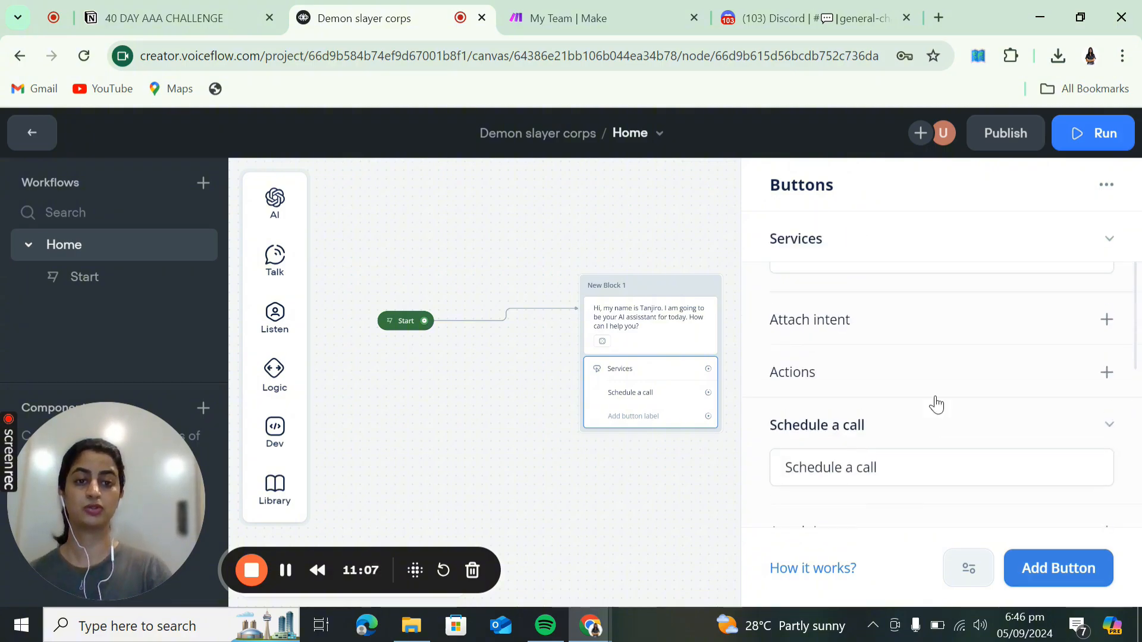
scroll(936, 403, "up", 1)
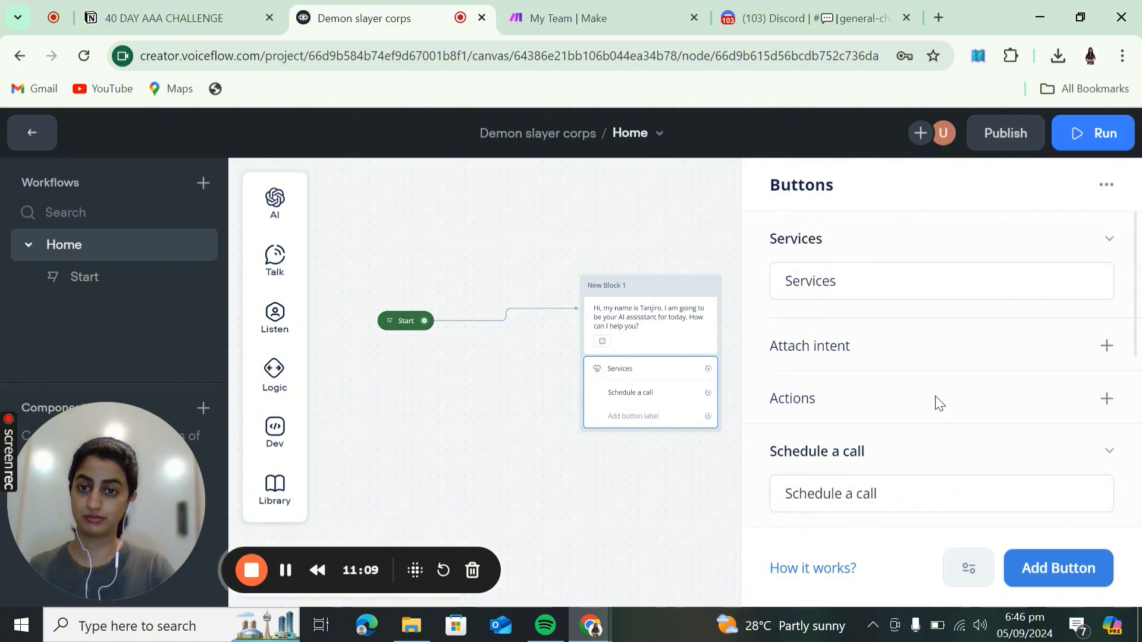
scroll(939, 403, "down", 4)
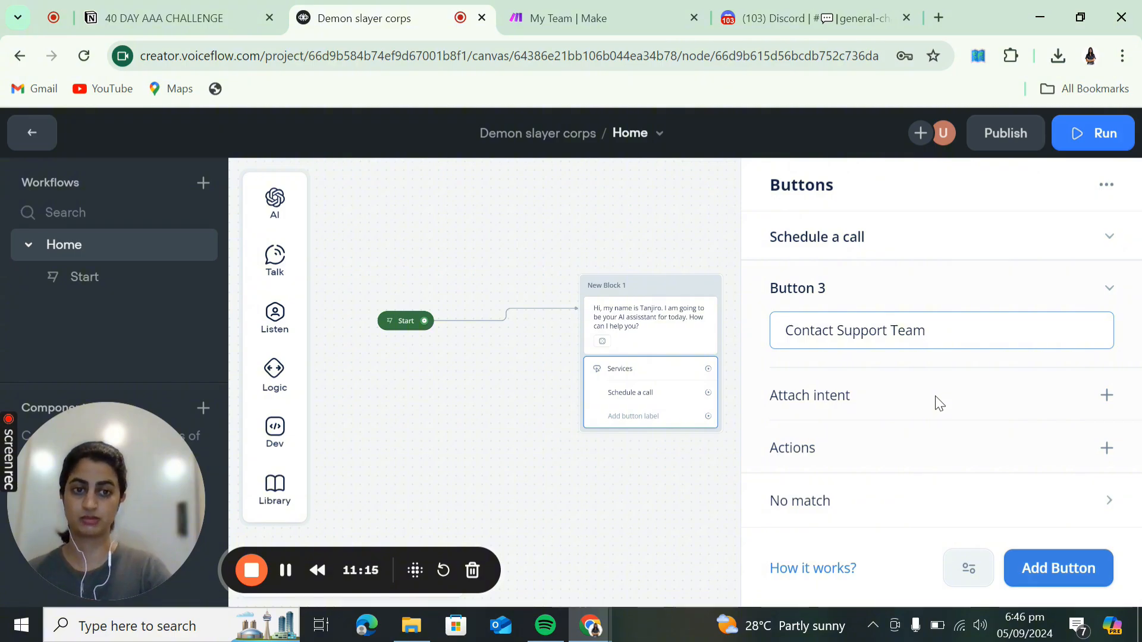
scroll(938, 404, "up", 5)
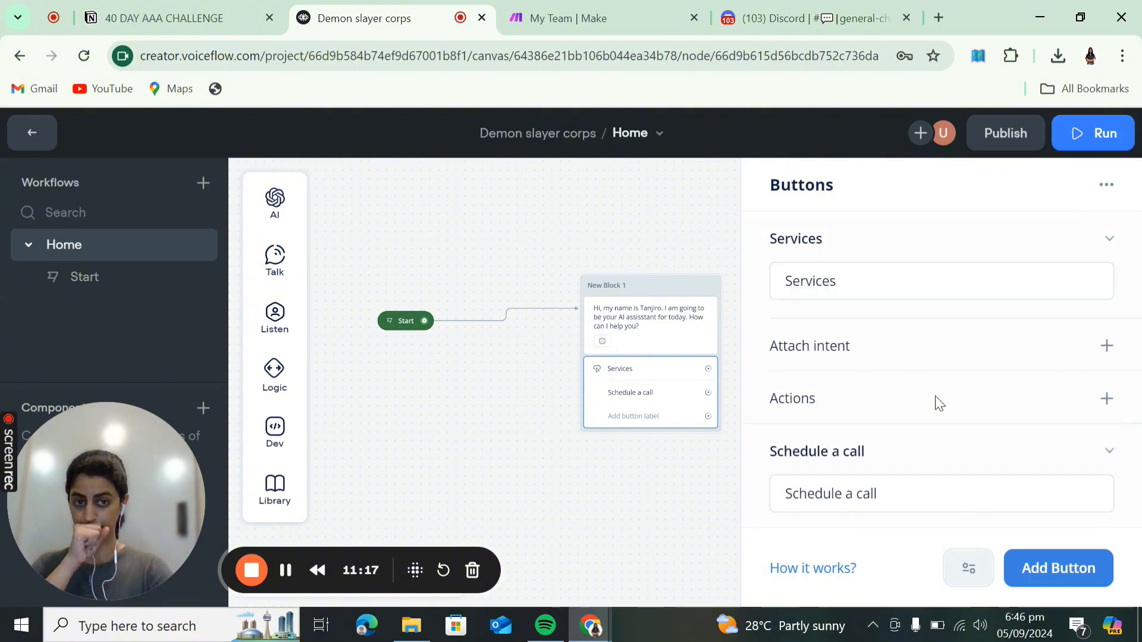
mouse_move(939, 403)
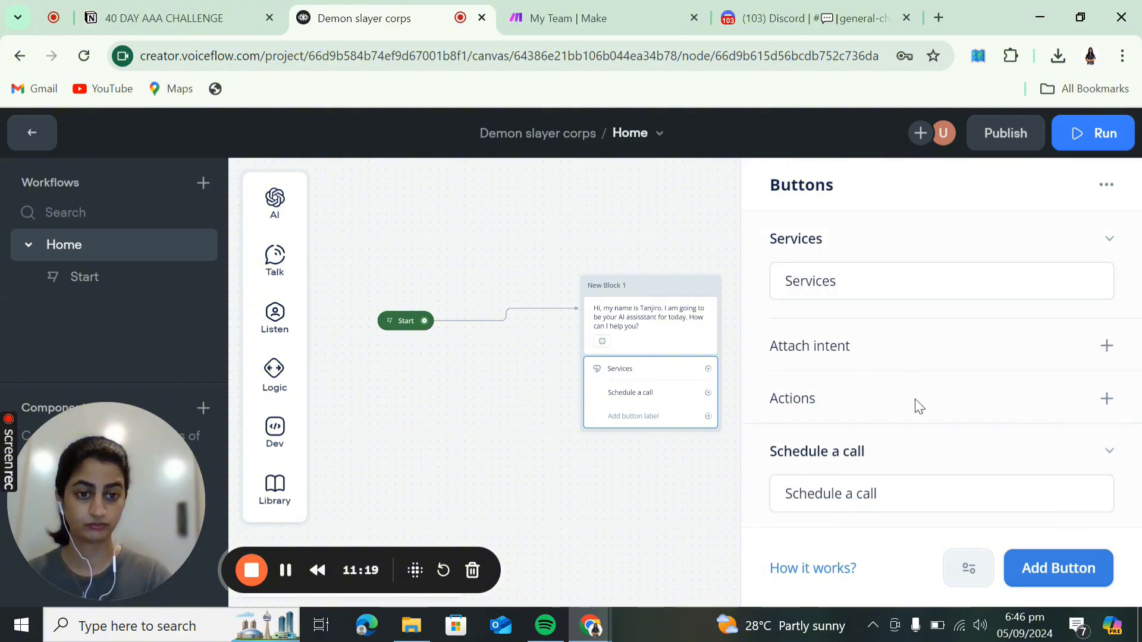
scroll(919, 407, "down", 5)
left_click(1035, 570)
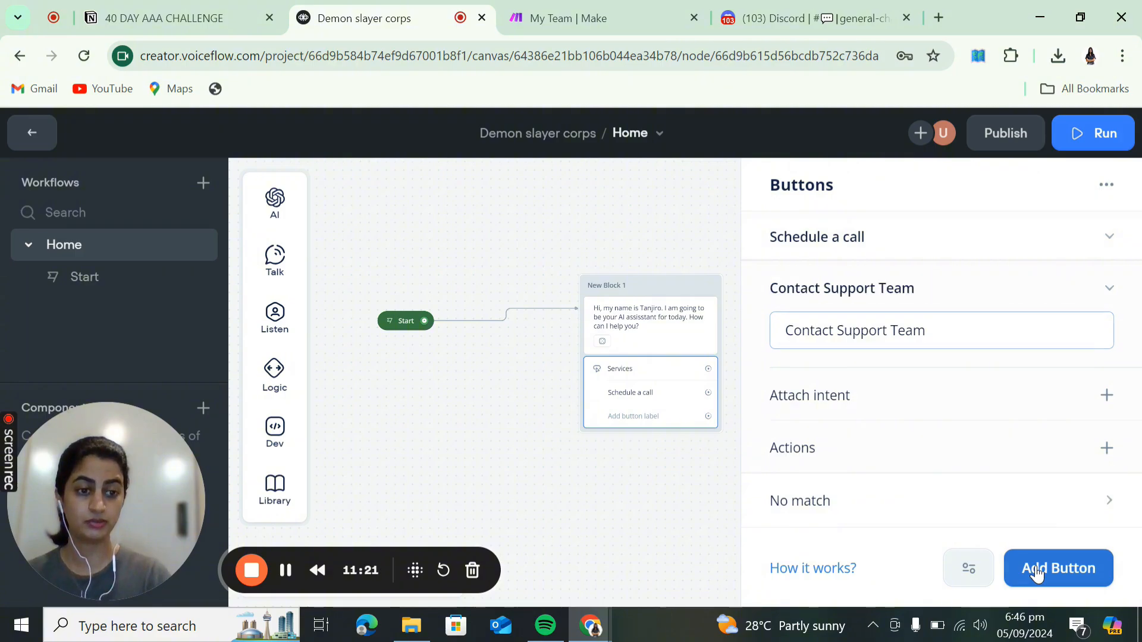
type("No ma")
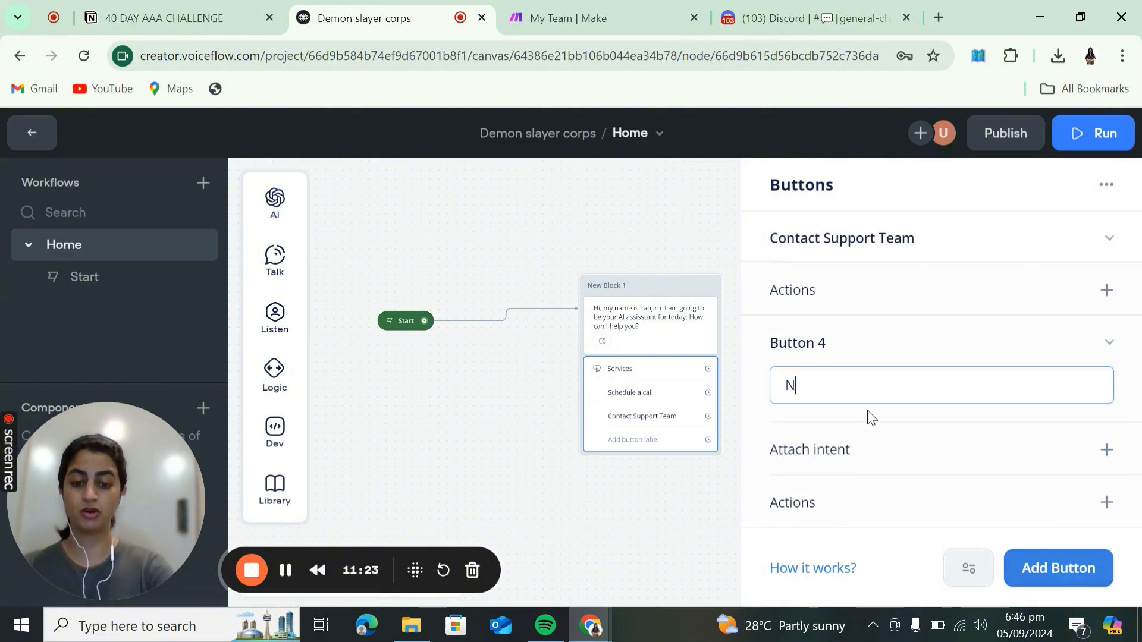
key("BackSpace")
key("BackSpace")
key("BackSpace")
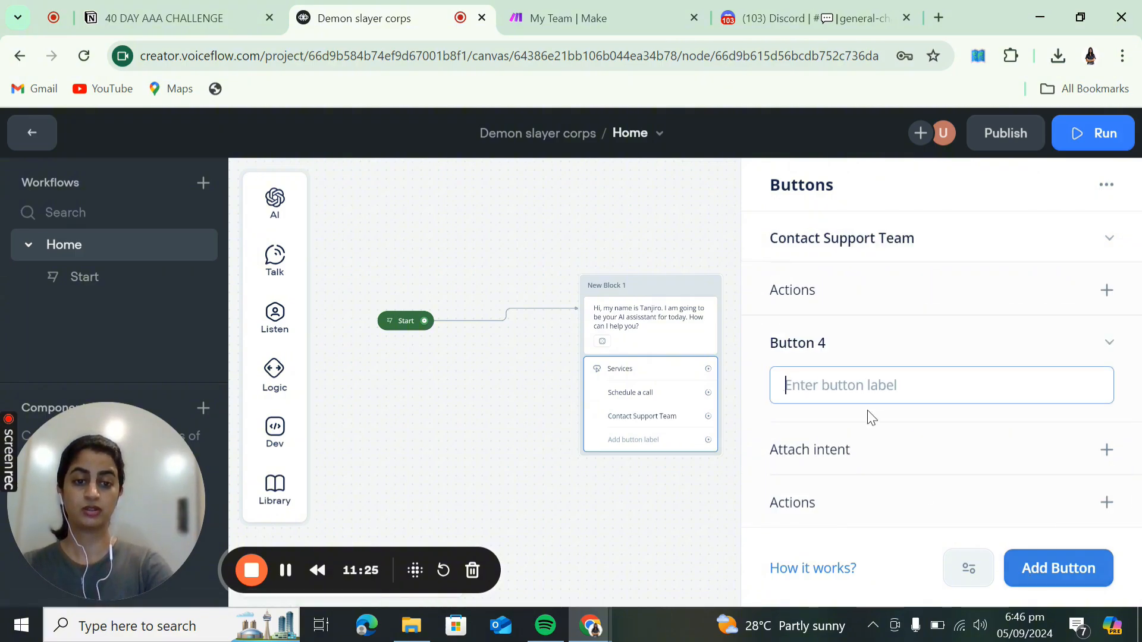
scroll(872, 418, "down", 1)
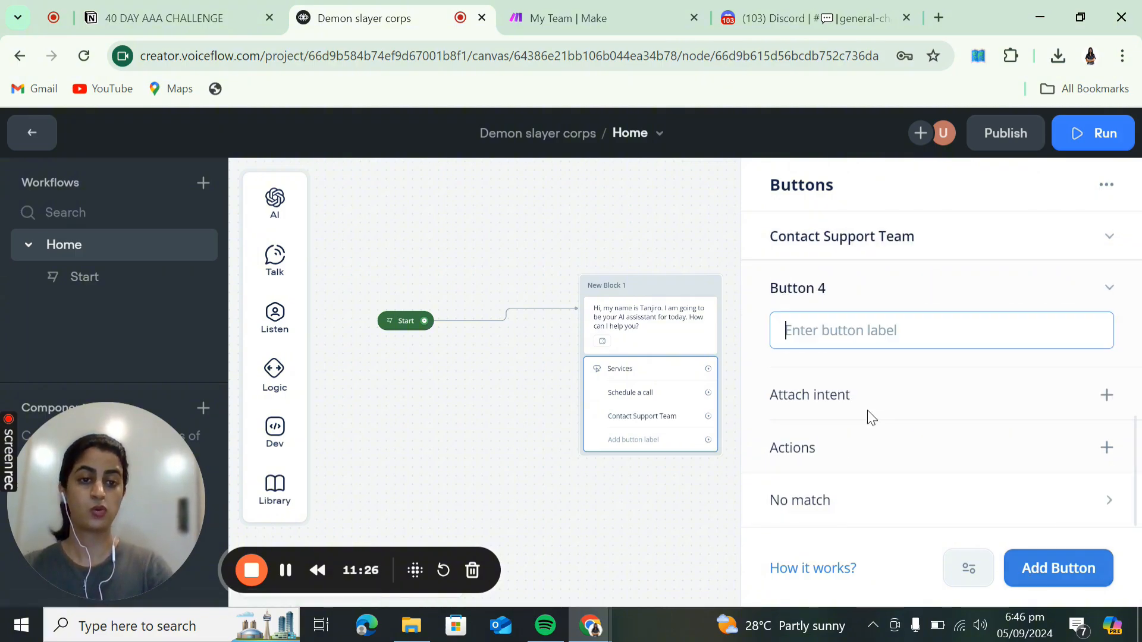
- Generate one AI No match reply asking users to elaborate or give more details
left_click(1095, 500)
left_click(944, 286)
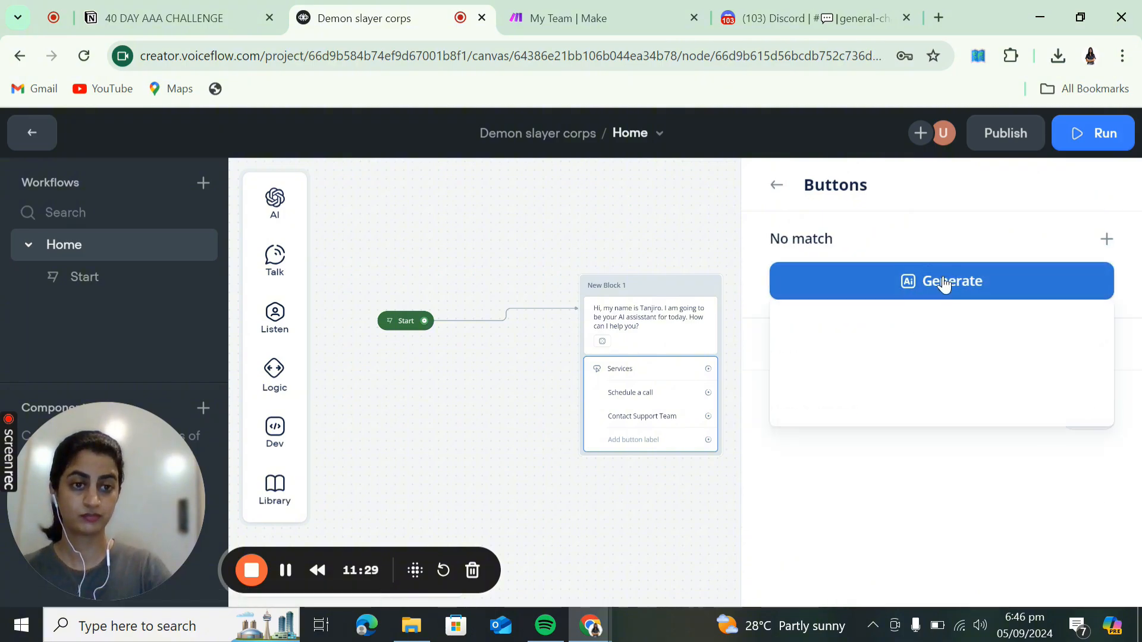
left_click(952, 473)
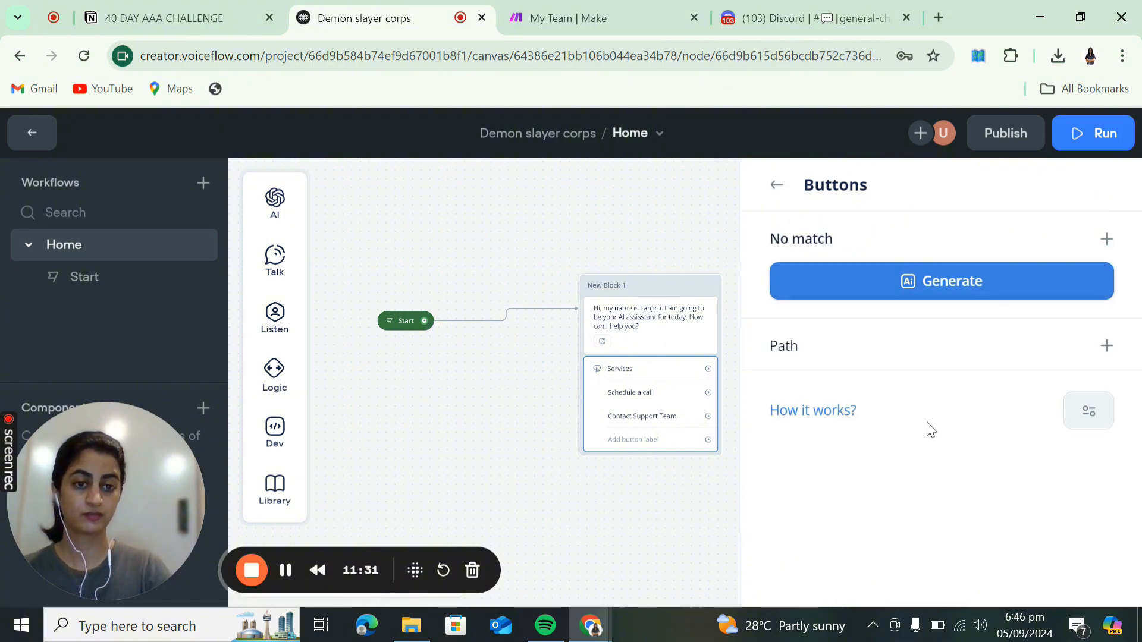
left_click(1080, 412)
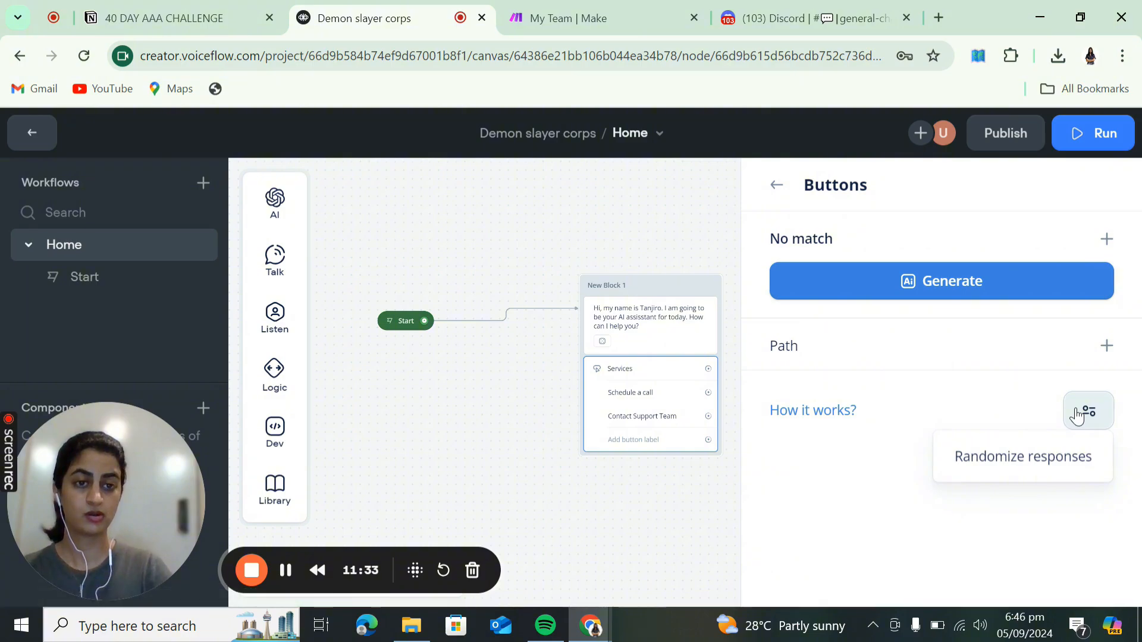
left_click(976, 280)
left_click(968, 327)
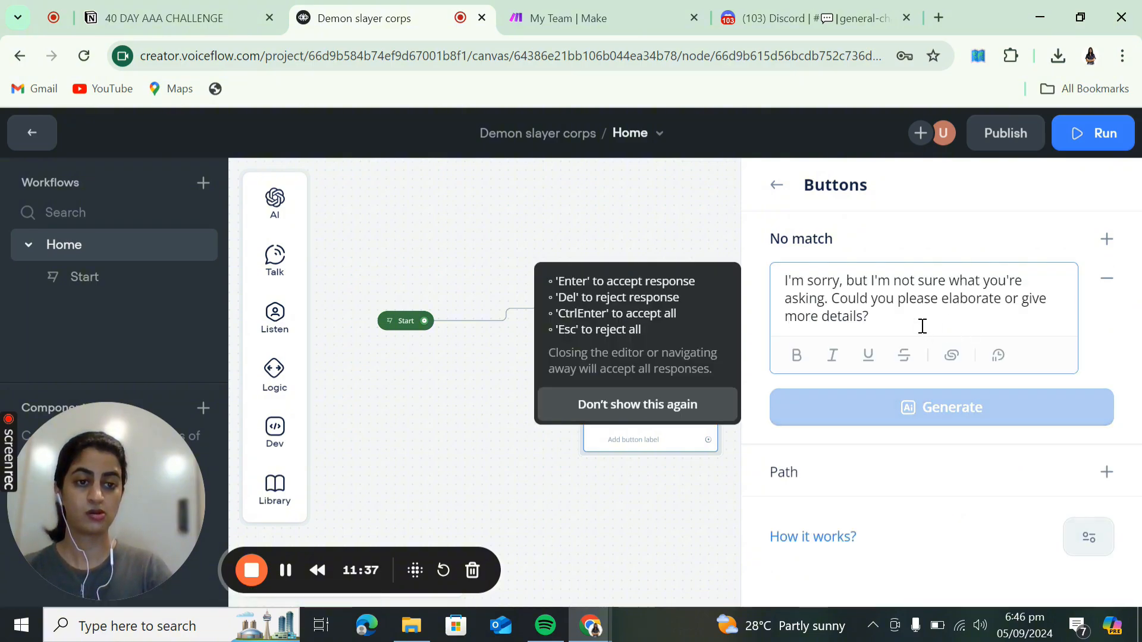
- Delete the empty Button 4, leaving Services, Schedule a call and Contact Support Team
left_click(776, 186)
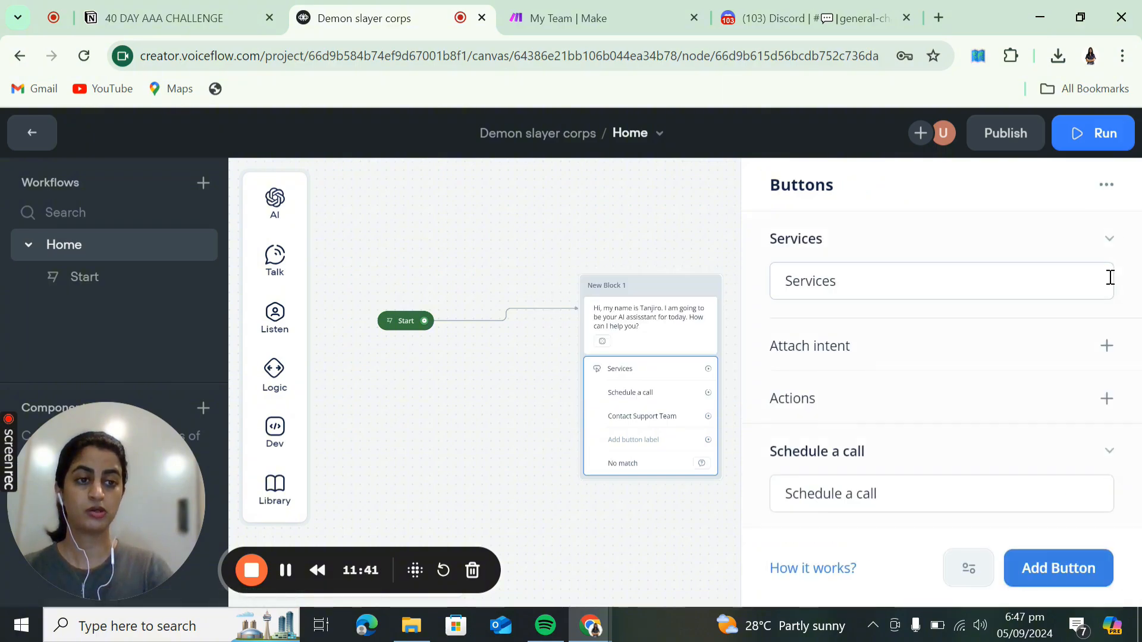
scroll(968, 452, "down", 3)
scroll(968, 454, "up", 1)
scroll(969, 458, "down", 2)
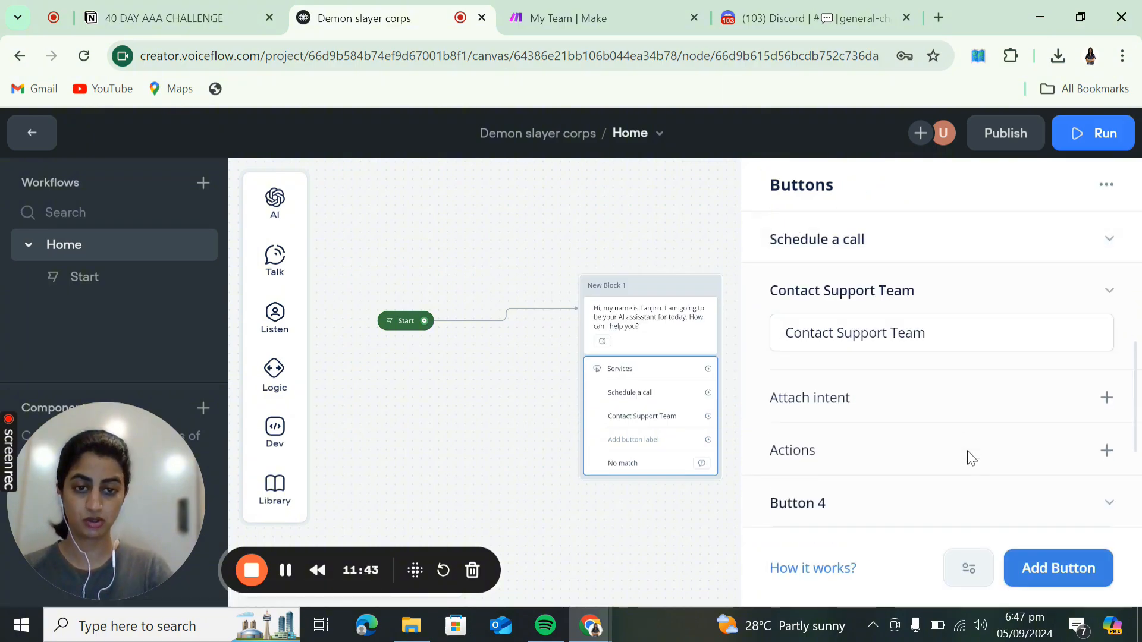
scroll(930, 426, "up", 2)
scroll(930, 425, "down", 2)
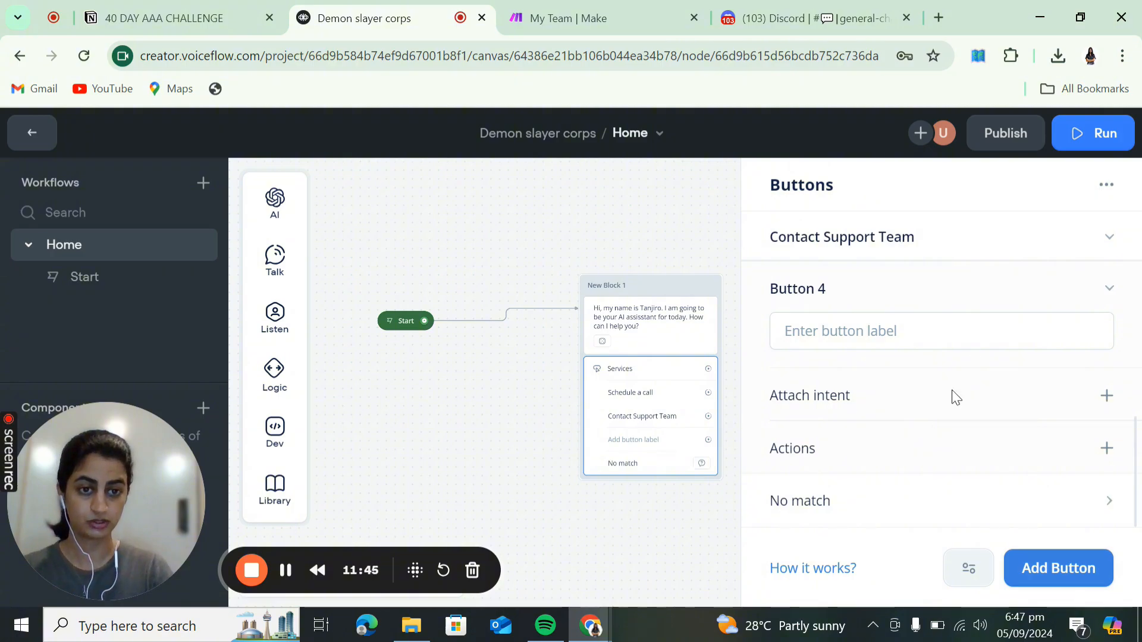
scroll(1042, 452, "down", 1)
scroll(1047, 440, "up", 2)
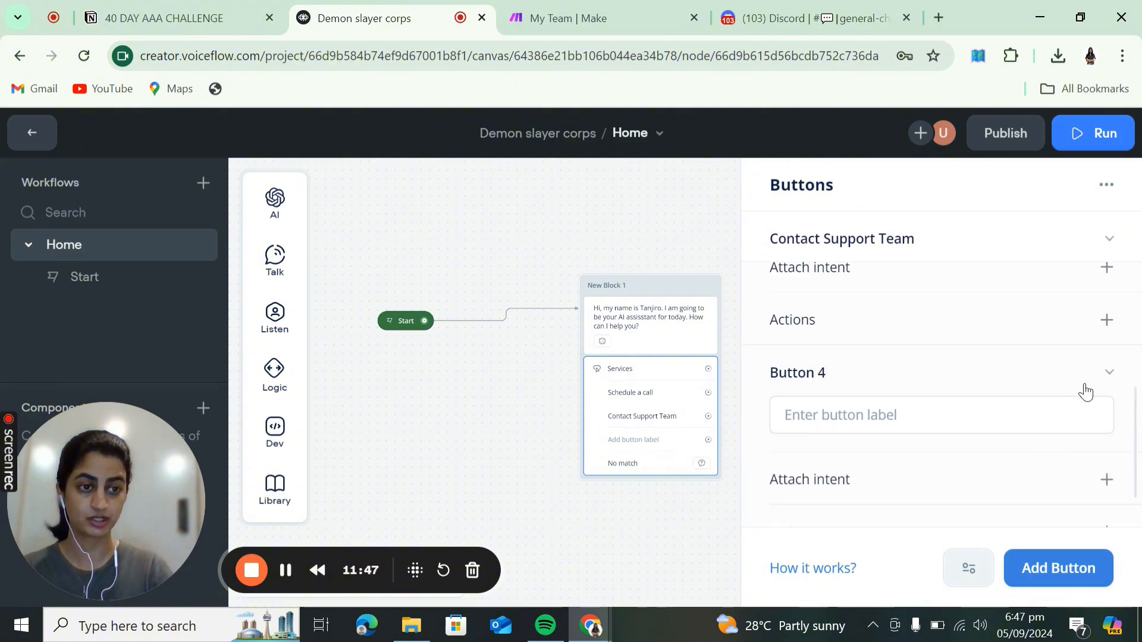
left_click(1110, 376)
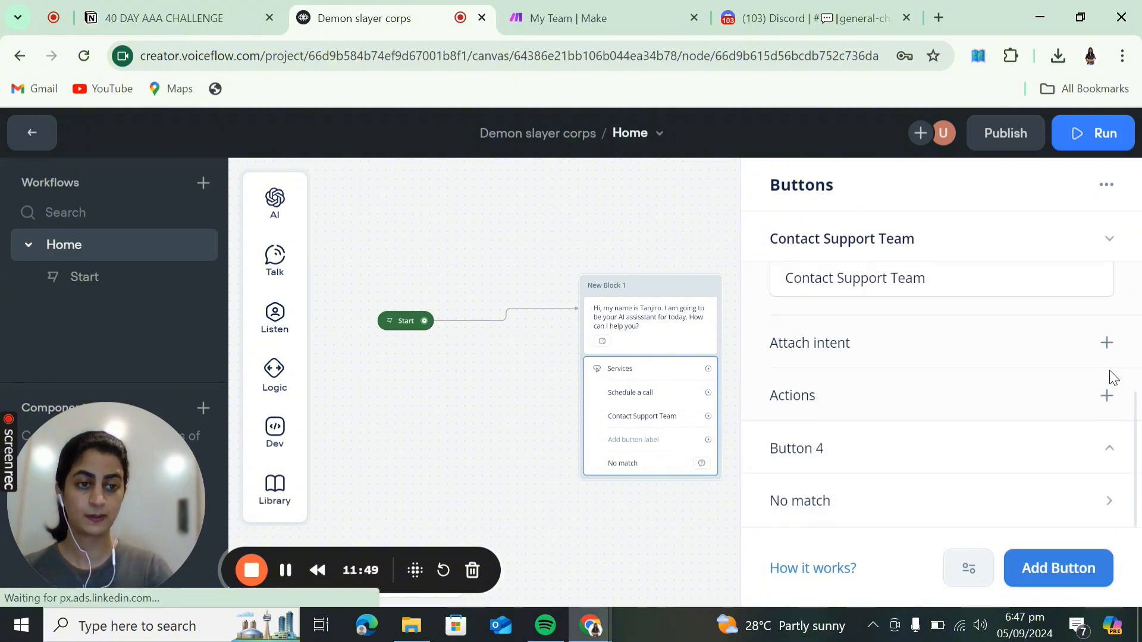
scroll(1009, 351, "up", 1)
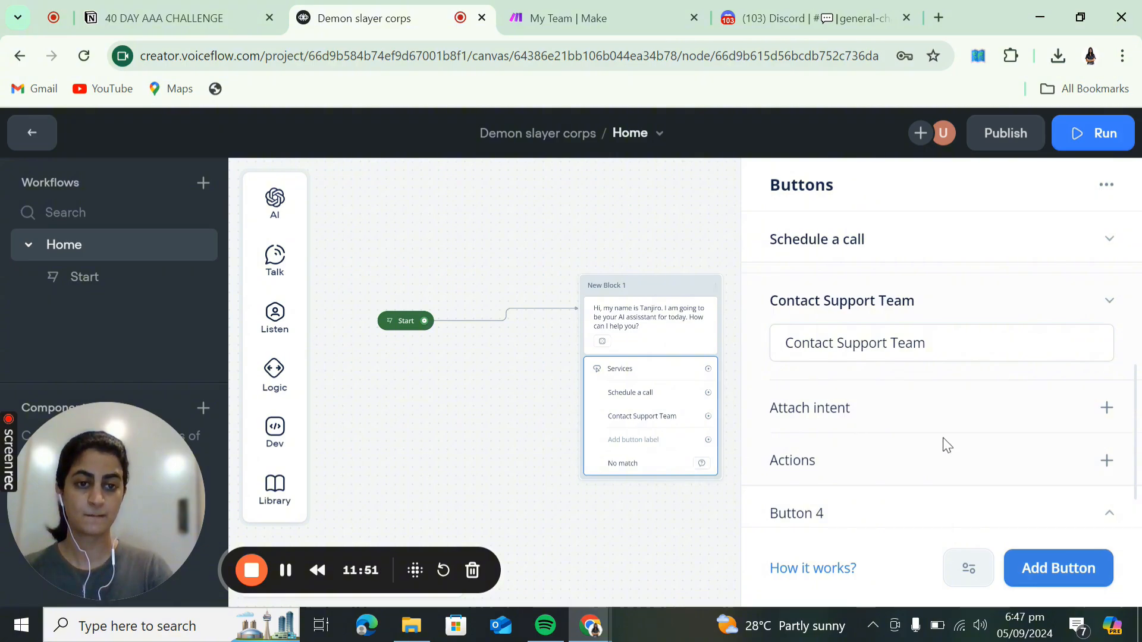
scroll(958, 445, "down", 1)
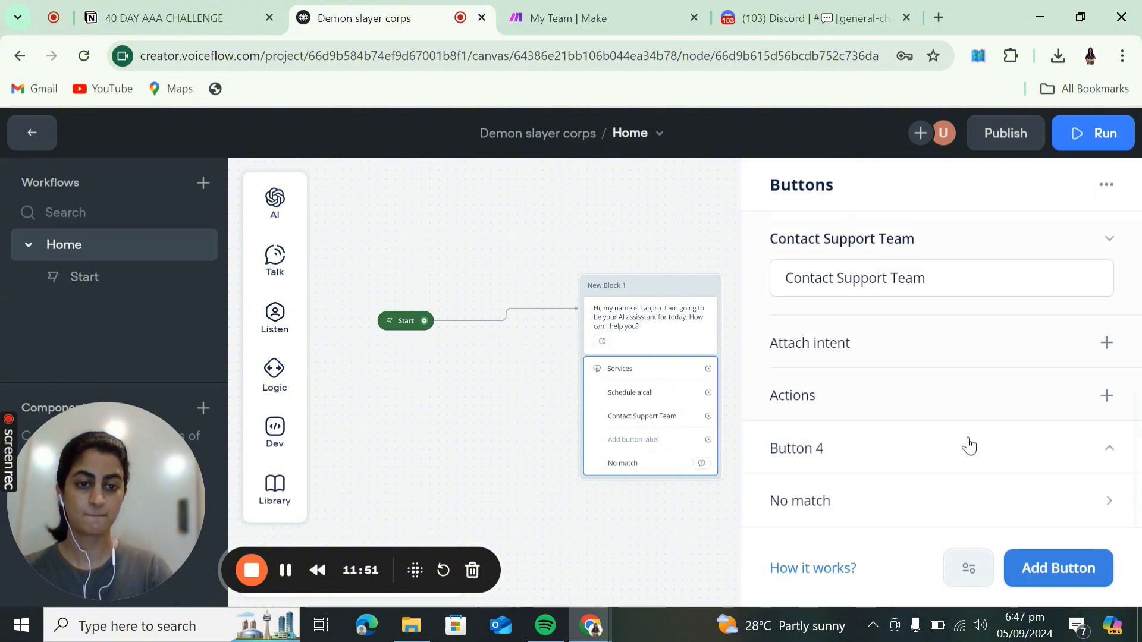
right_click(1060, 462)
left_click(998, 521)
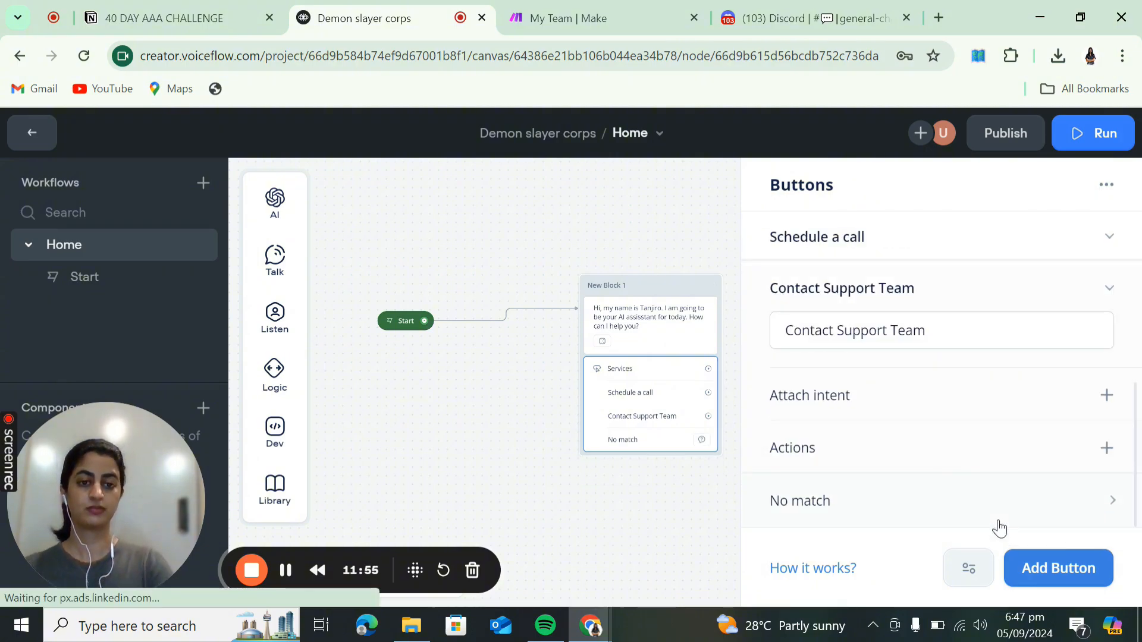
- Launch the agent prototype and start a new test conversation
left_click(632, 521)
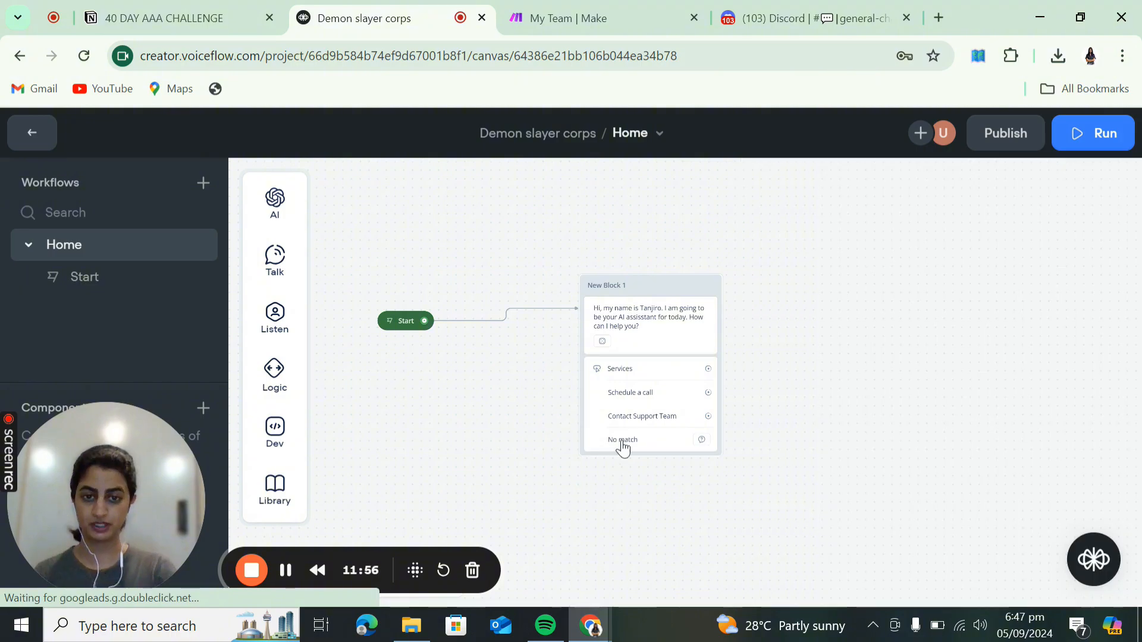
scroll(630, 495, "up", 5)
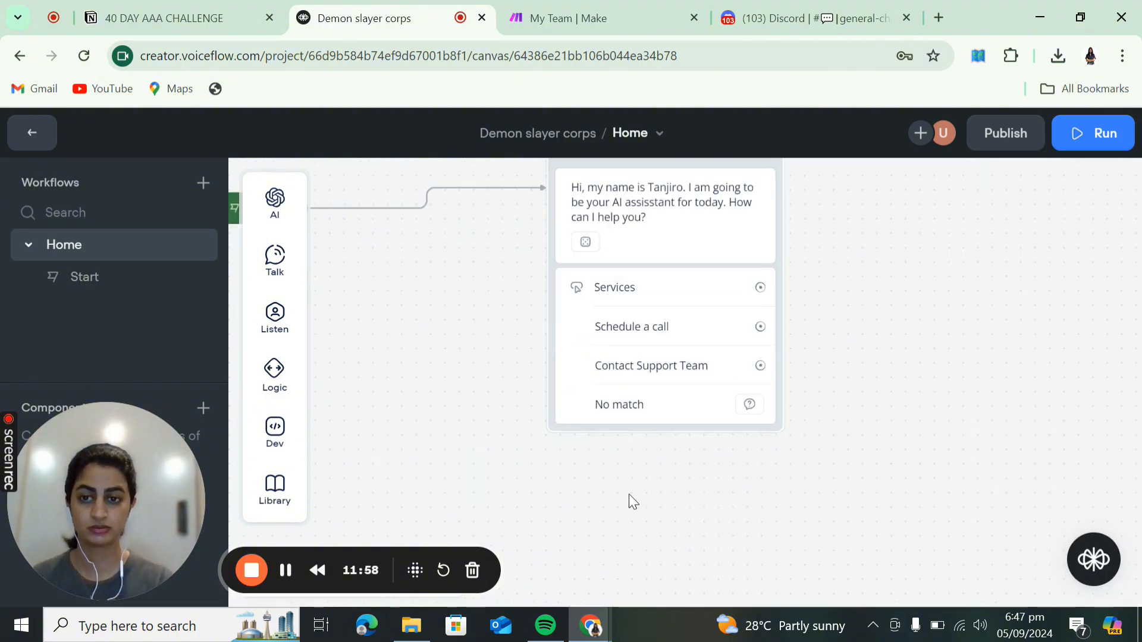
left_click_drag(898, 225, 887, 298)
left_click(1086, 138)
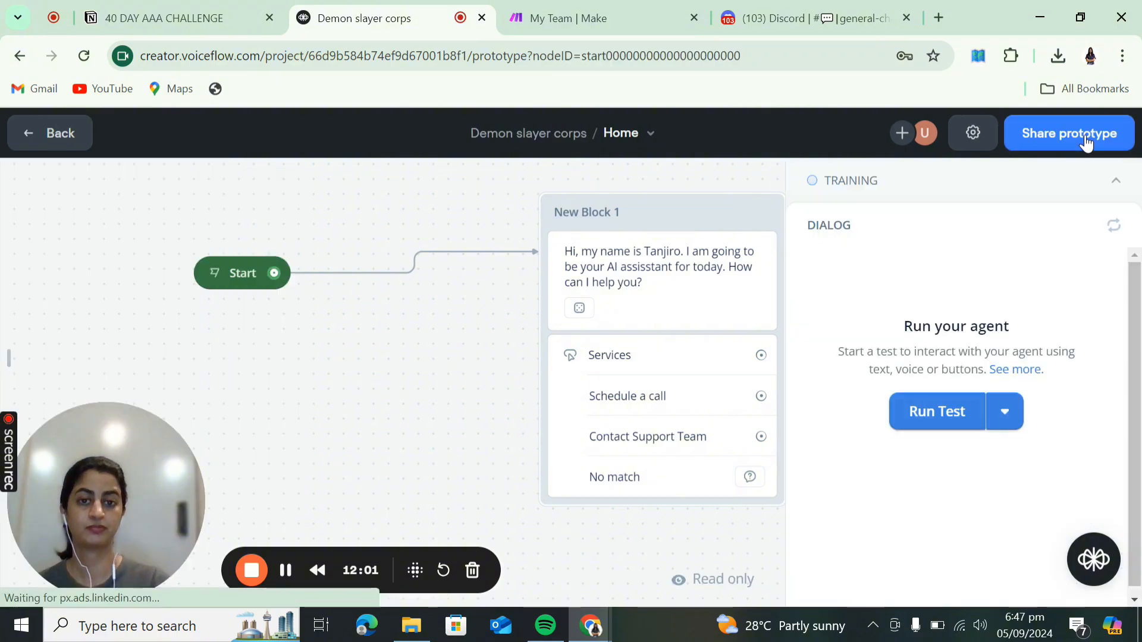
left_click_drag(589, 456, 305, 459)
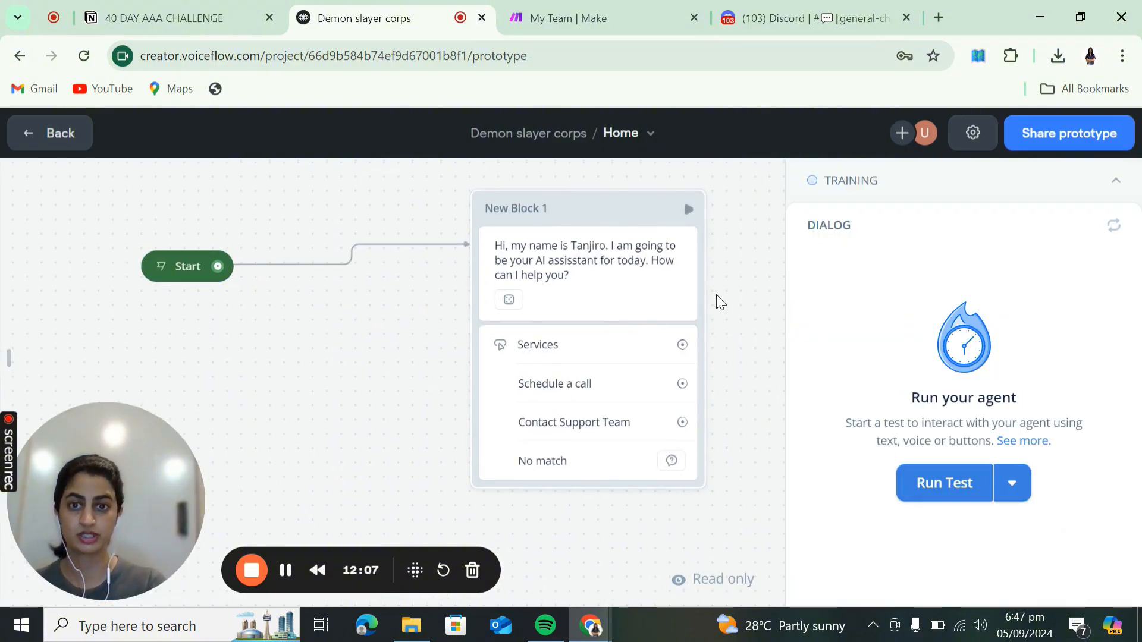
left_click(923, 481)
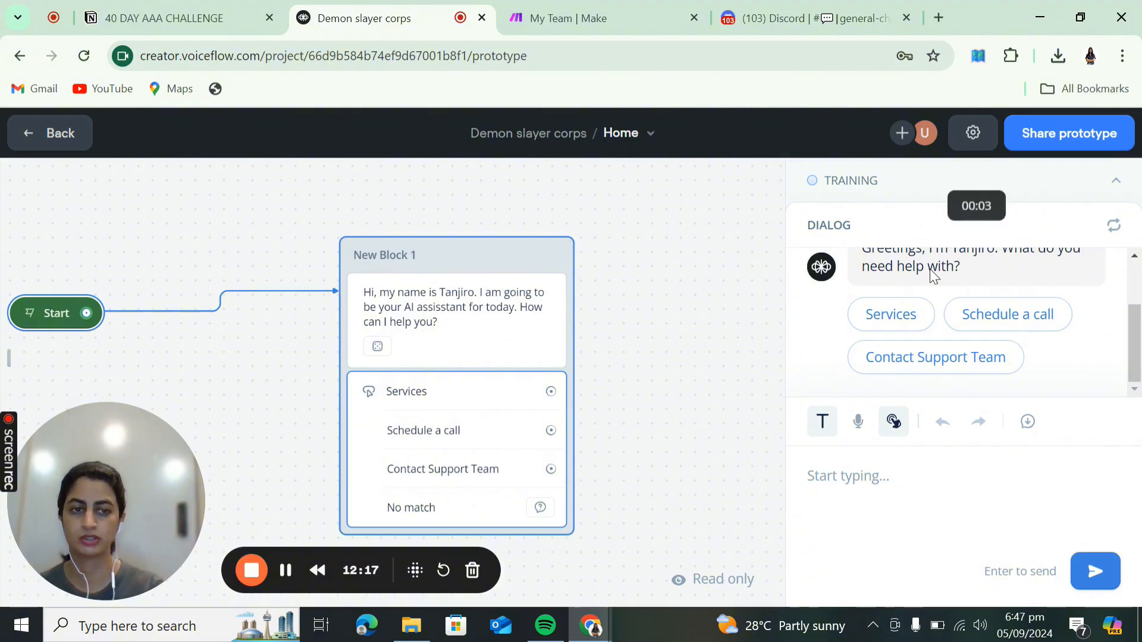
- Choose Services in the test chat and save the run to Conversations
scroll(1084, 288, "up", 2)
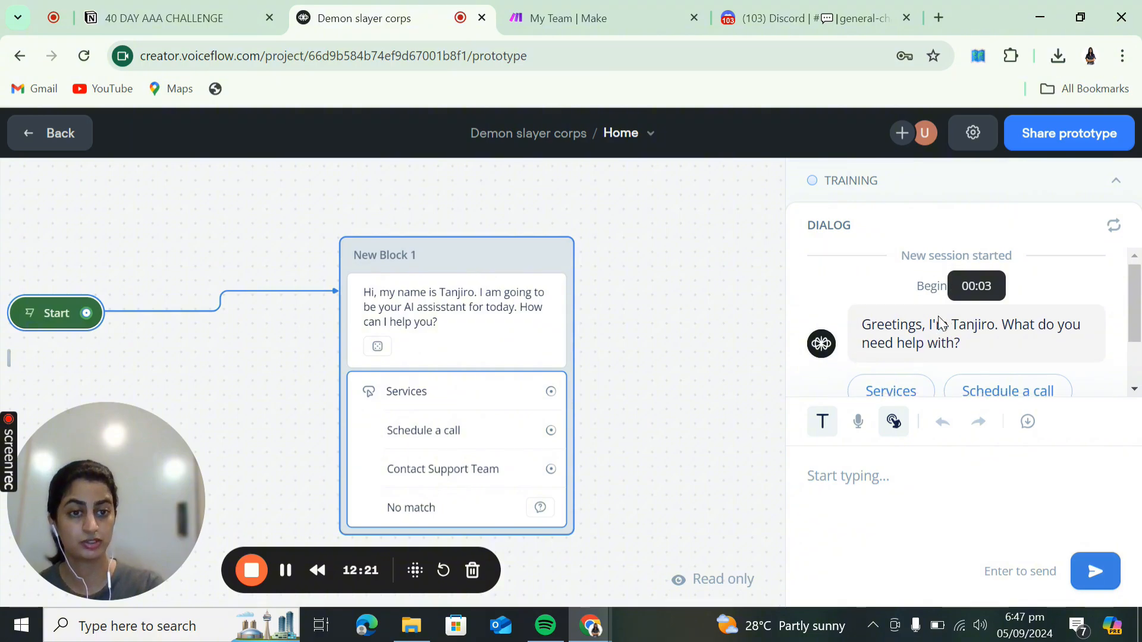
scroll(952, 324, "down", 2)
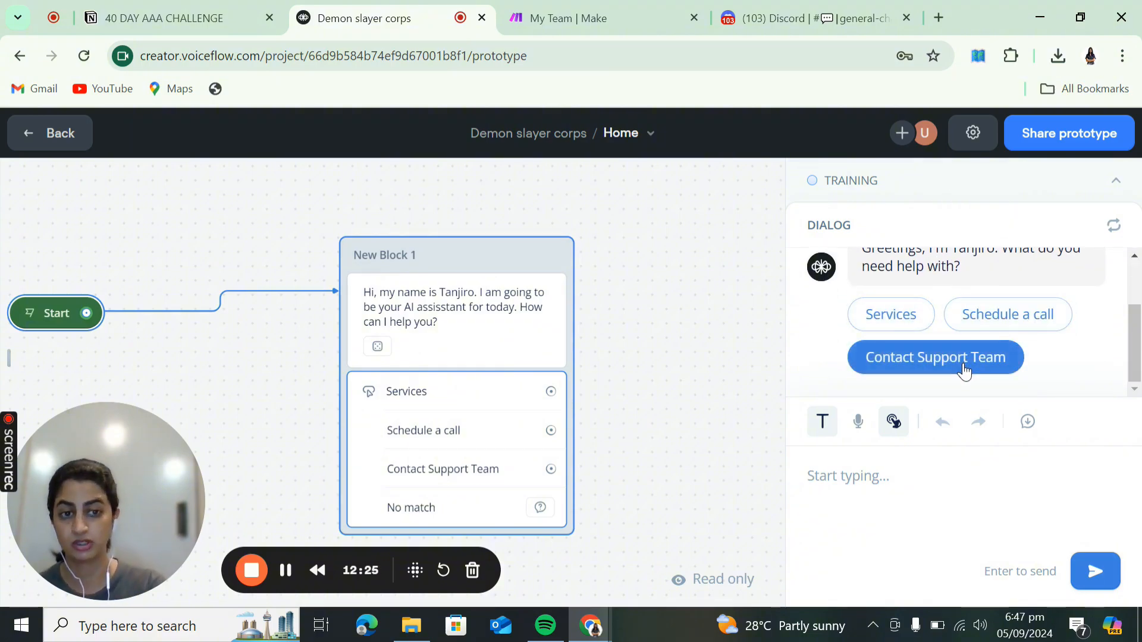
left_click(905, 329)
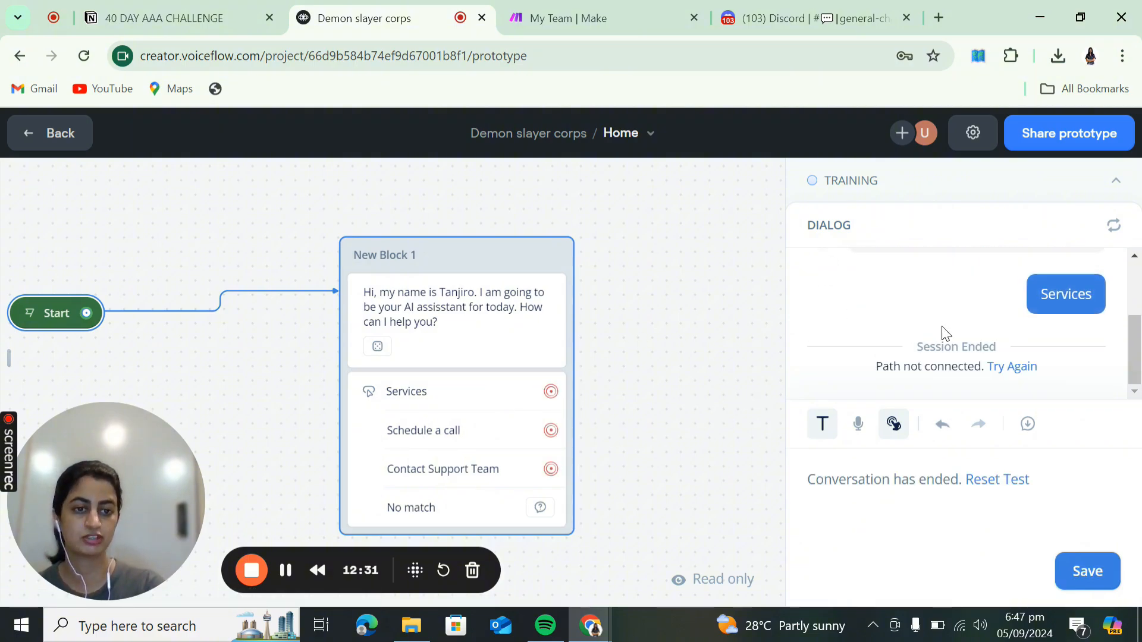
scroll(948, 334, "up", 2)
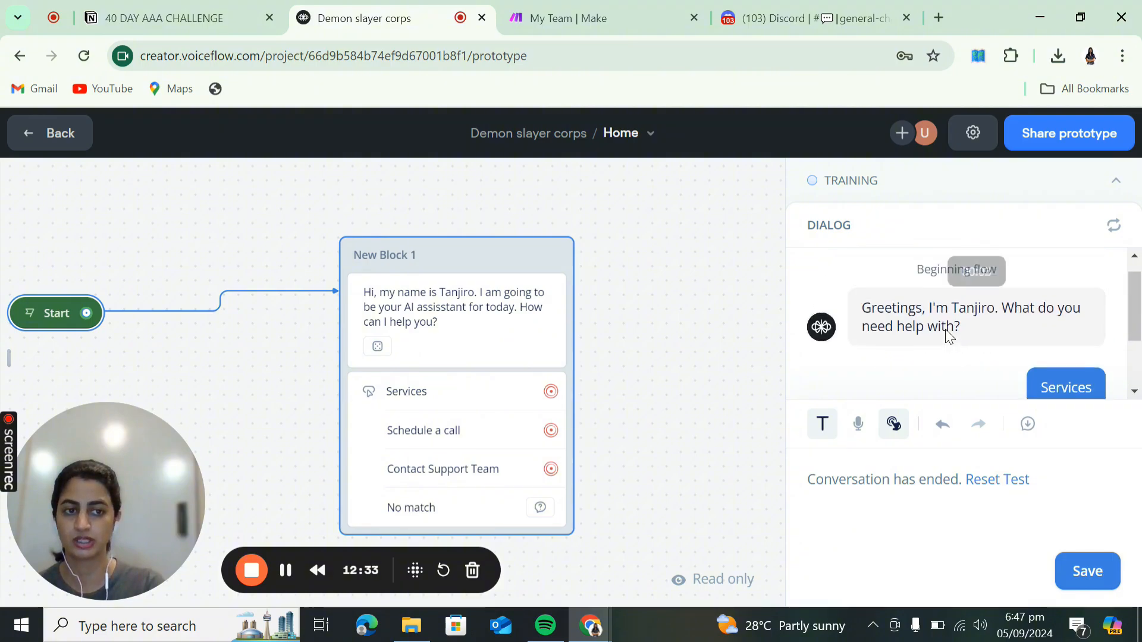
scroll(948, 334, "down", 2)
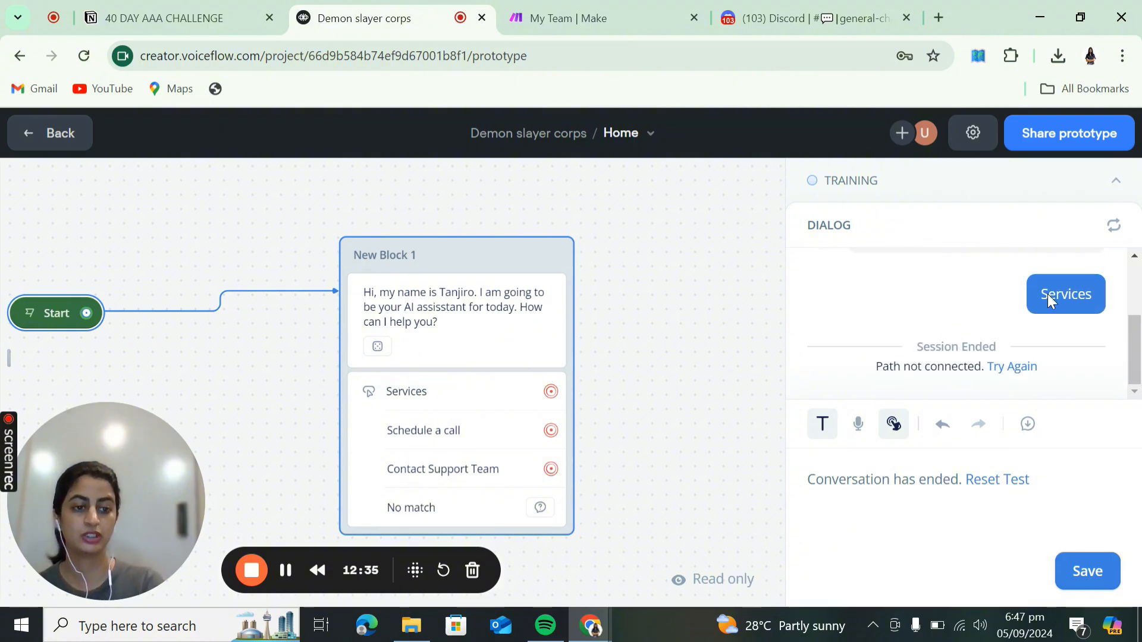
left_click(1102, 572)
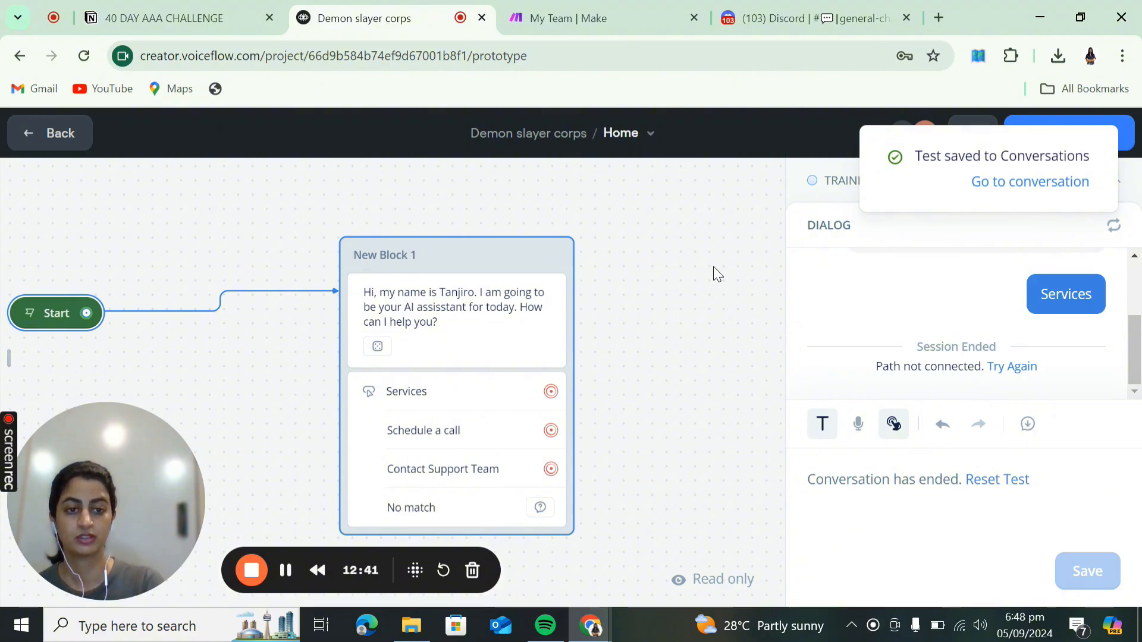
scroll(640, 330, "down", 3)
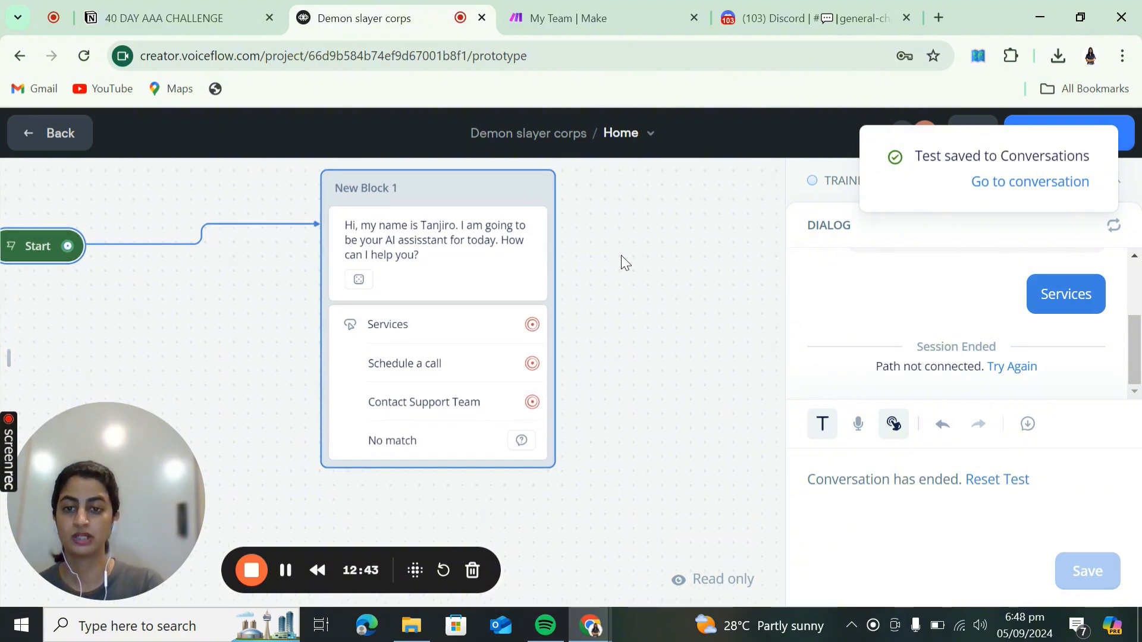
- Close the prototype and draw a new connection out from the Services button toward Talk steps
left_click(510, 324)
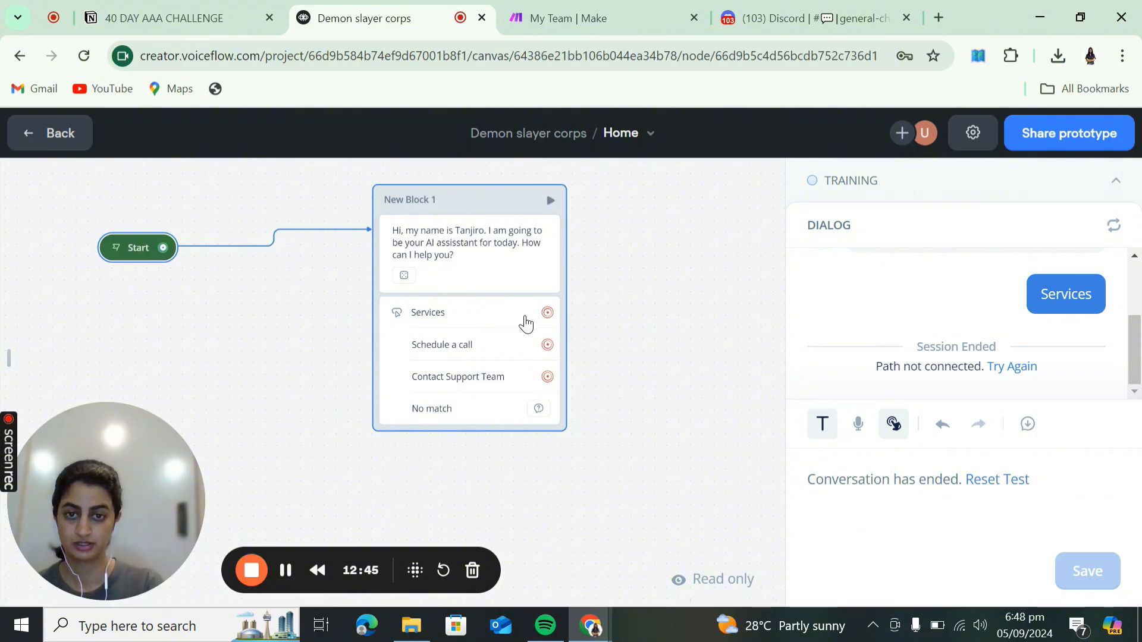
left_click_drag(547, 313, 633, 313)
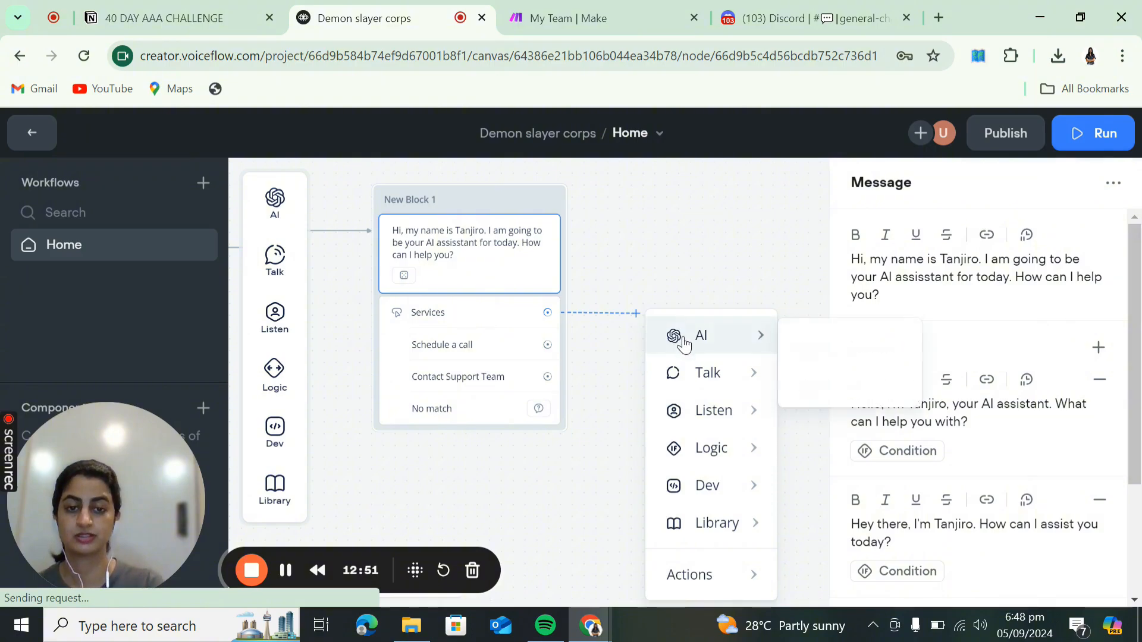
mouse_move(721, 374)
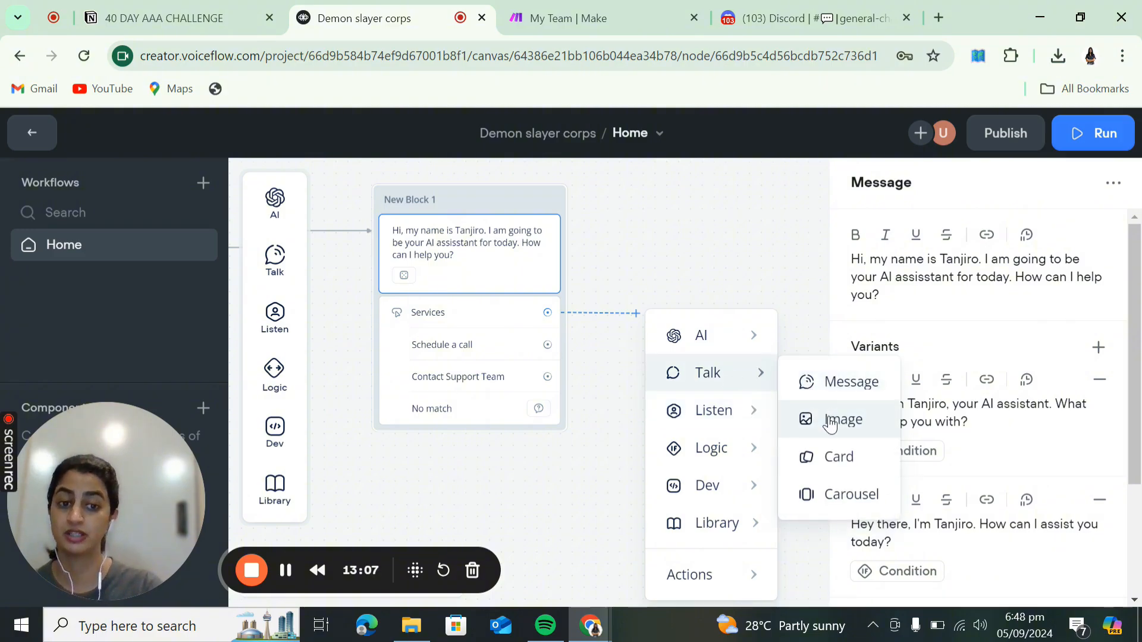
- Add a carousel step and browse Downloads for a card image, closing the picker unused
left_click(824, 502)
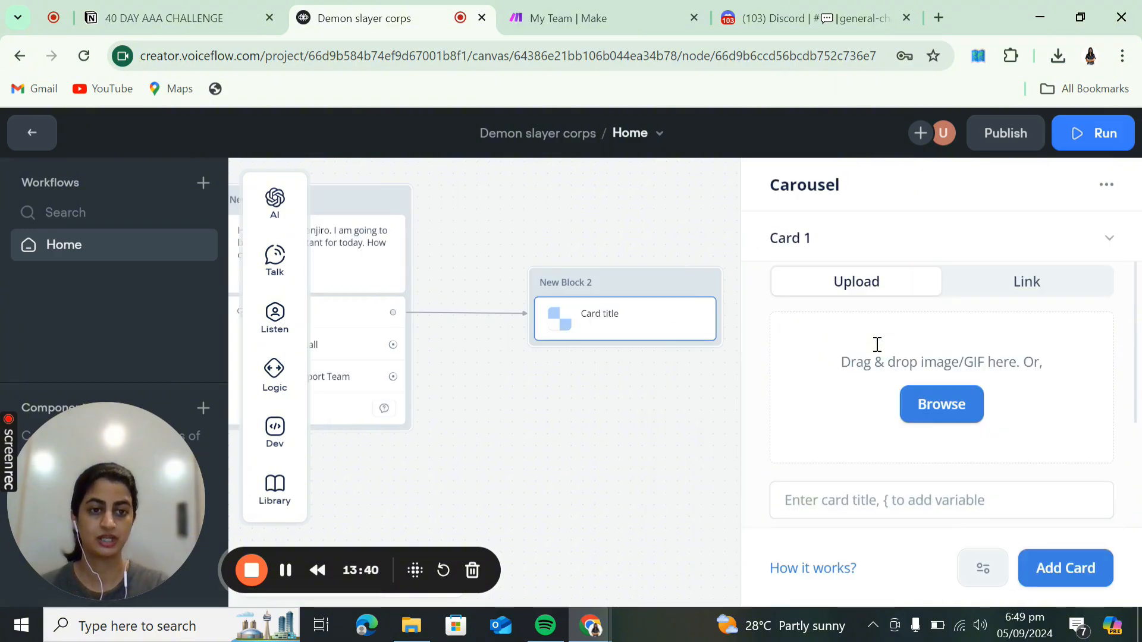
left_click(924, 404)
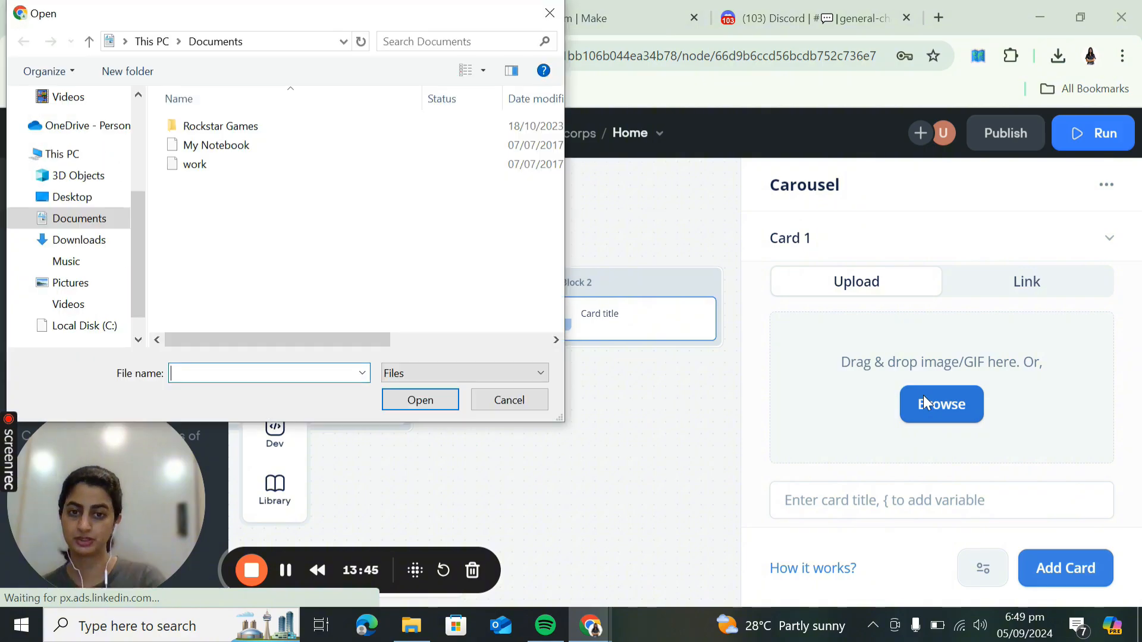
left_click(71, 240)
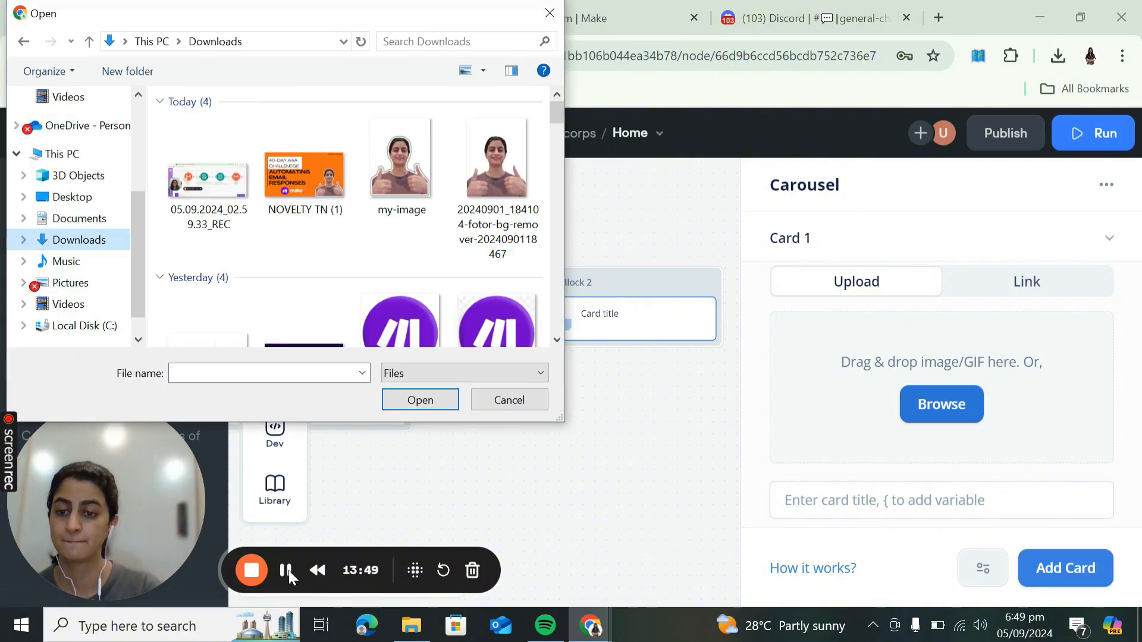
left_click(510, 400)
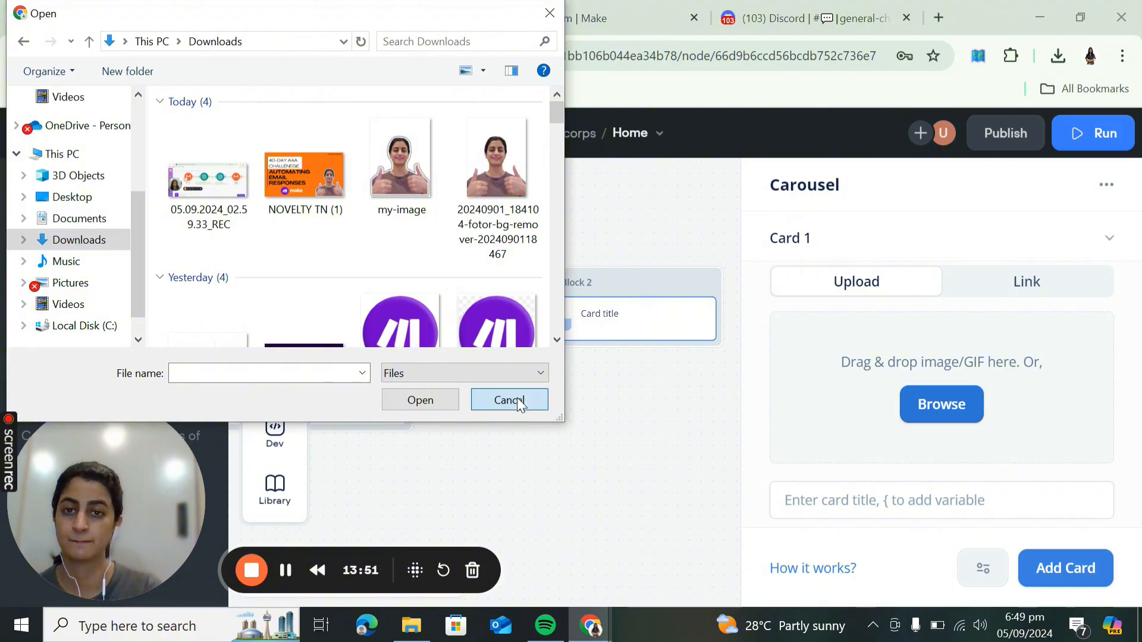
left_click(284, 571)
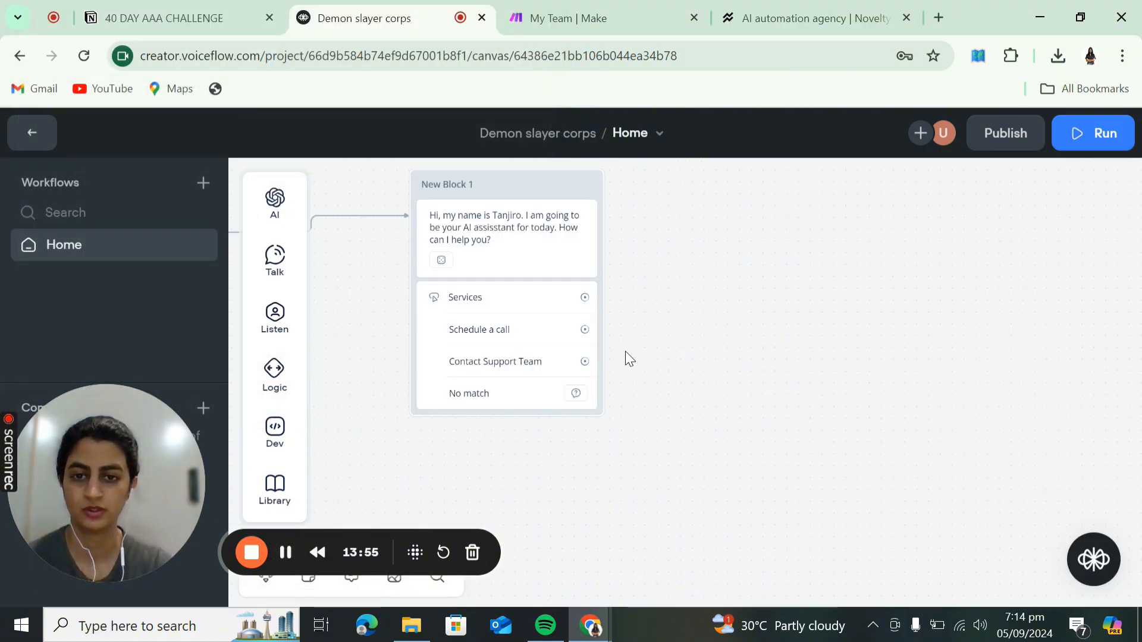
- Connect the Services choice to a new Carousel step in New Block 2
left_click_drag(626, 352, 618, 409)
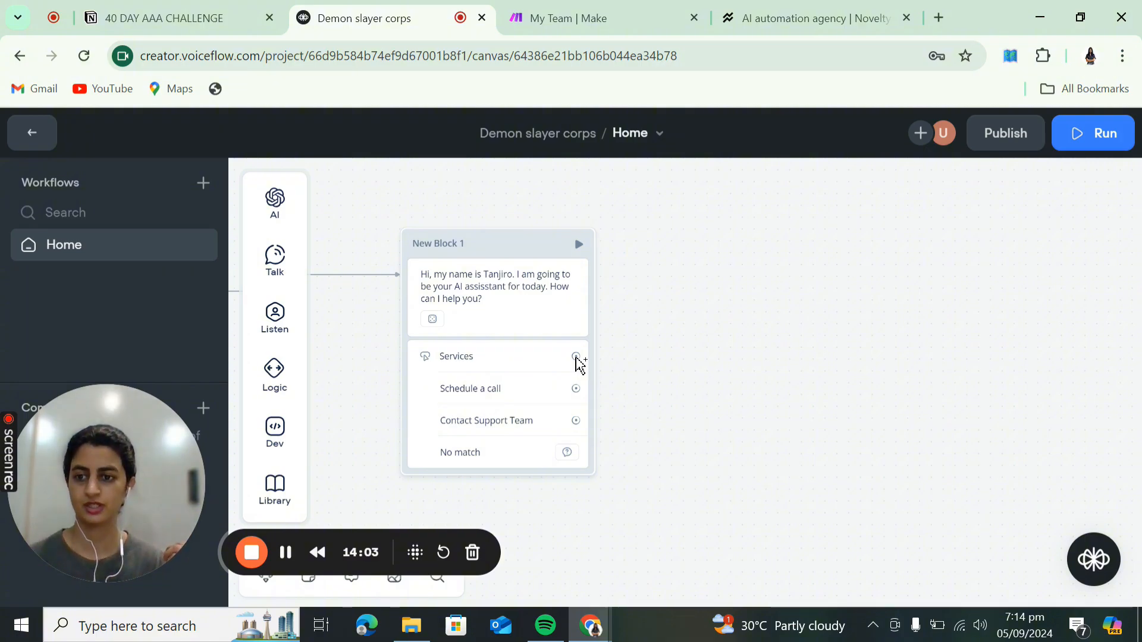
left_click_drag(577, 357, 655, 356)
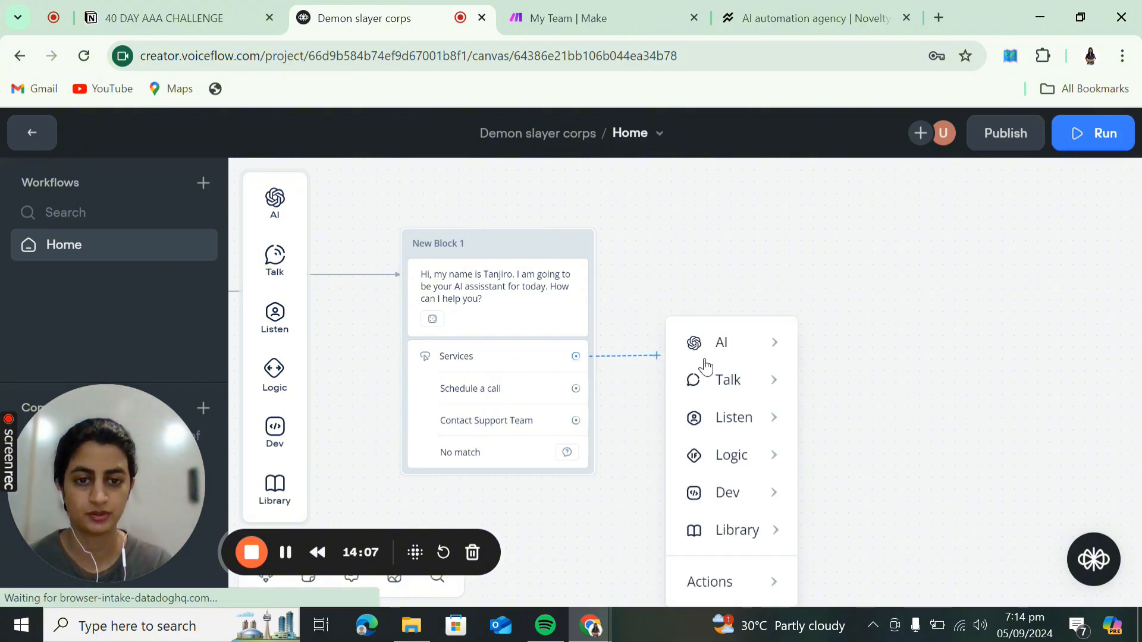
mouse_move(727, 389)
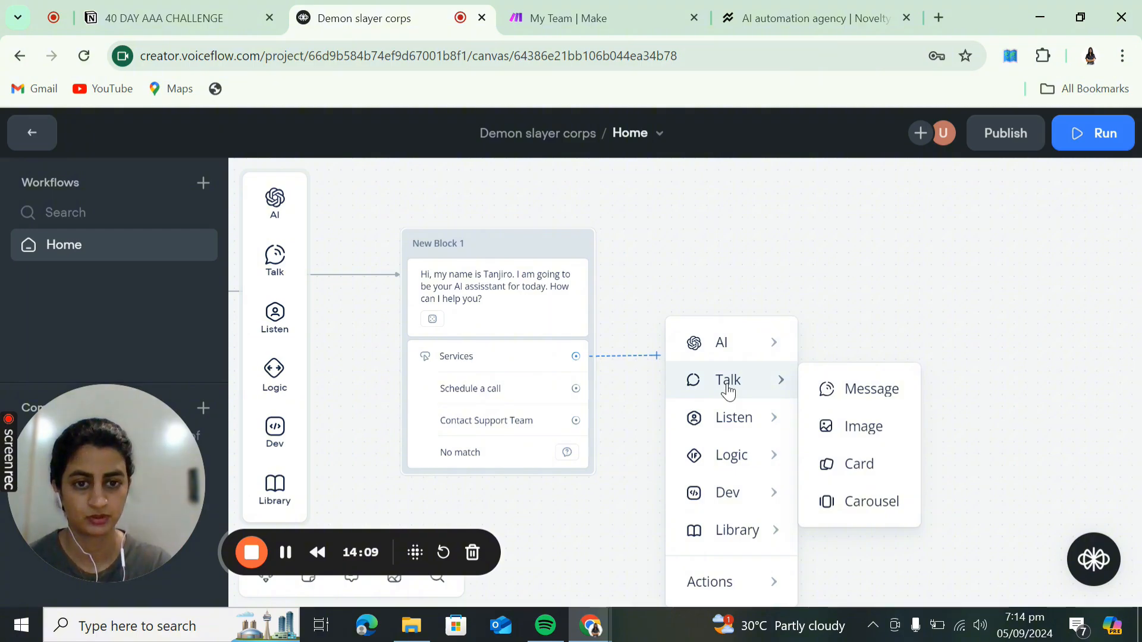
left_click(846, 515)
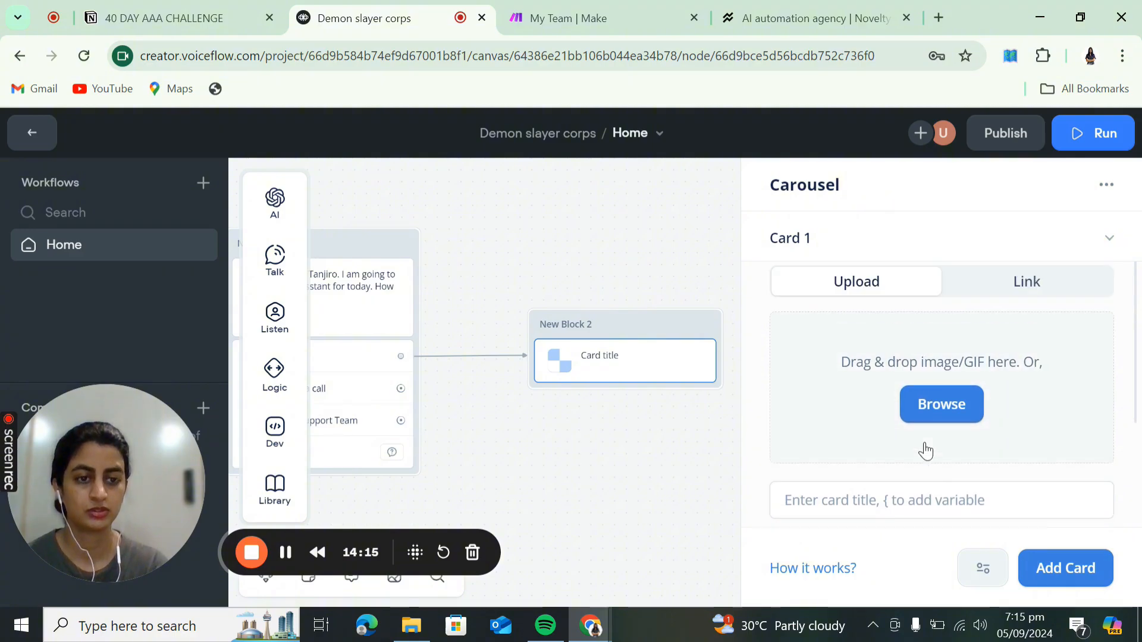
- Upload the Desktop image 05.09.2024_18.51.27_REC to the first carousel card
left_click(938, 410)
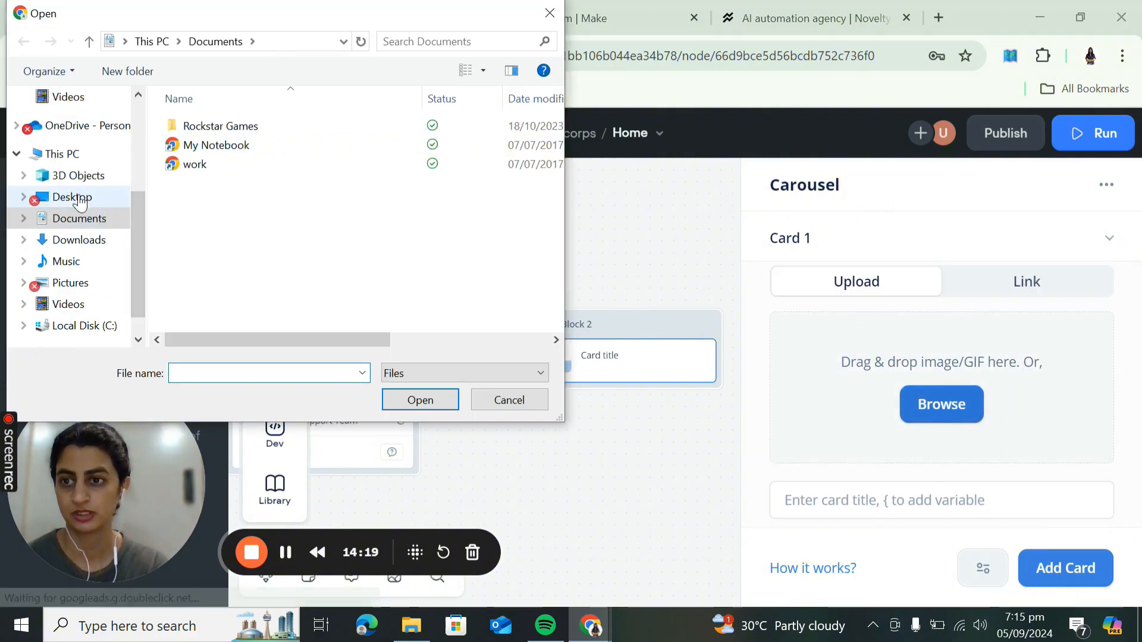
left_click(72, 197)
left_click(306, 162)
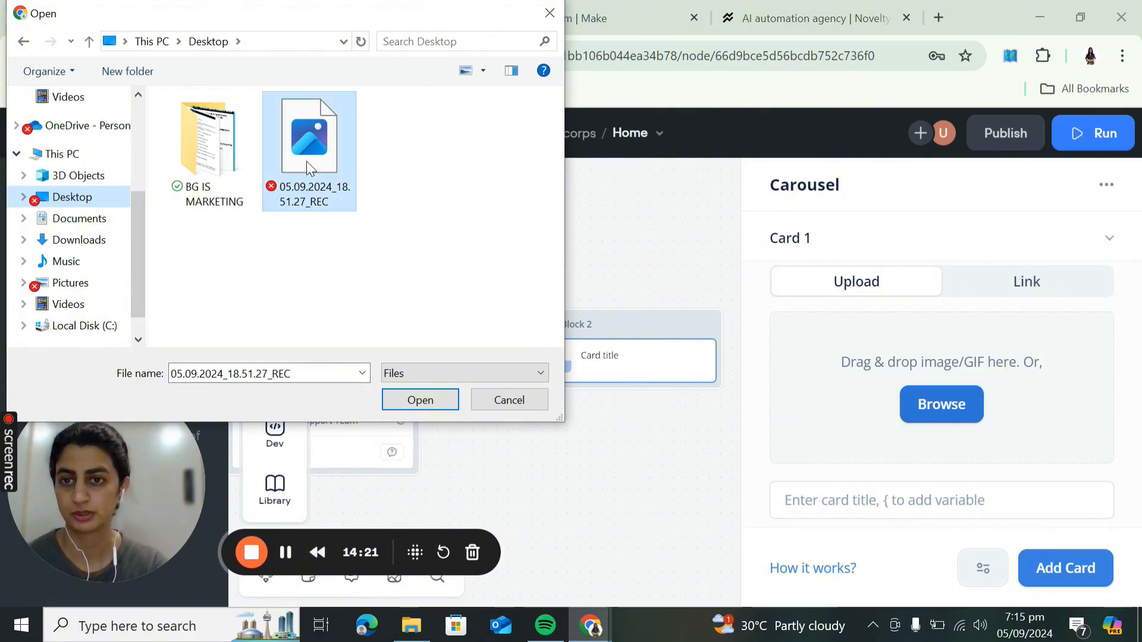
left_click(420, 399)
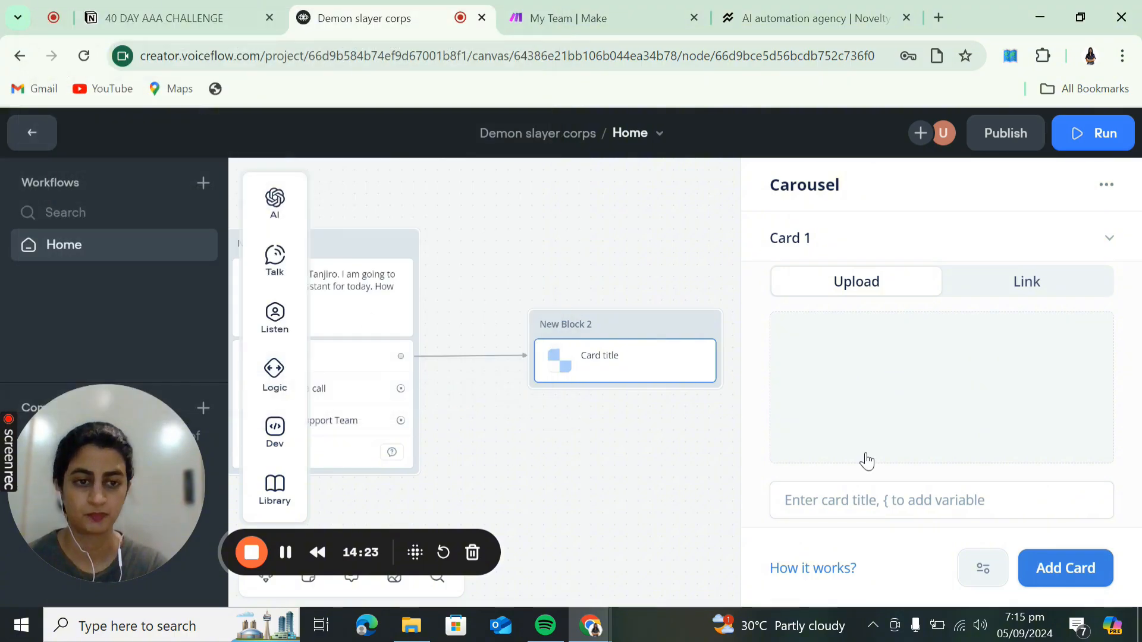
- Title the card 'Katana sharpening' with the description 'Demo text'
left_click(872, 430)
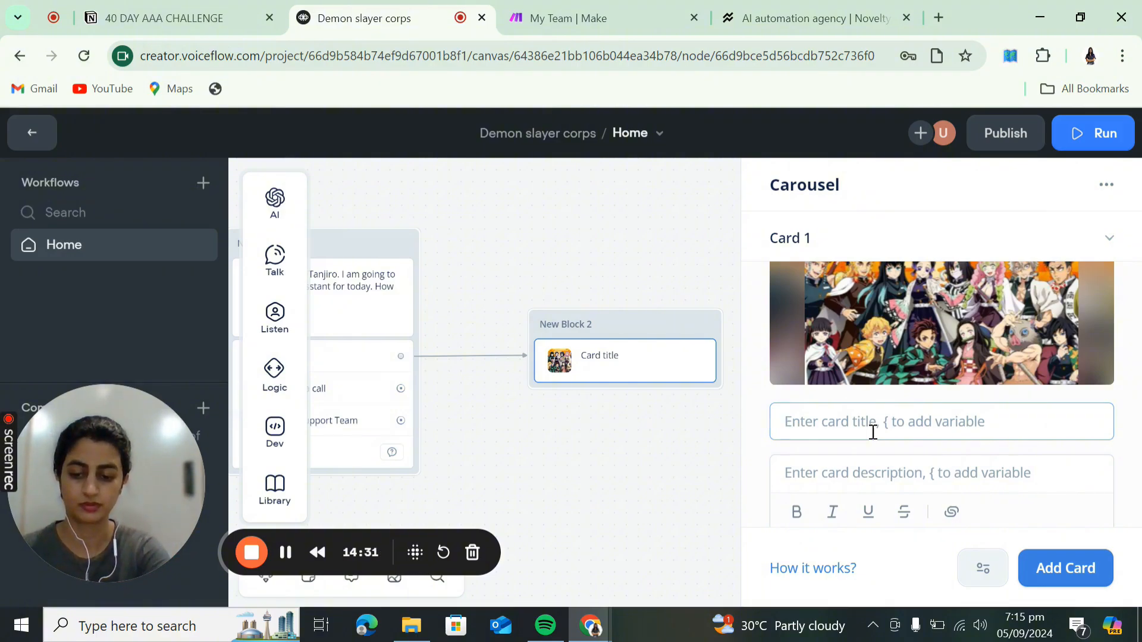
type("Kat")
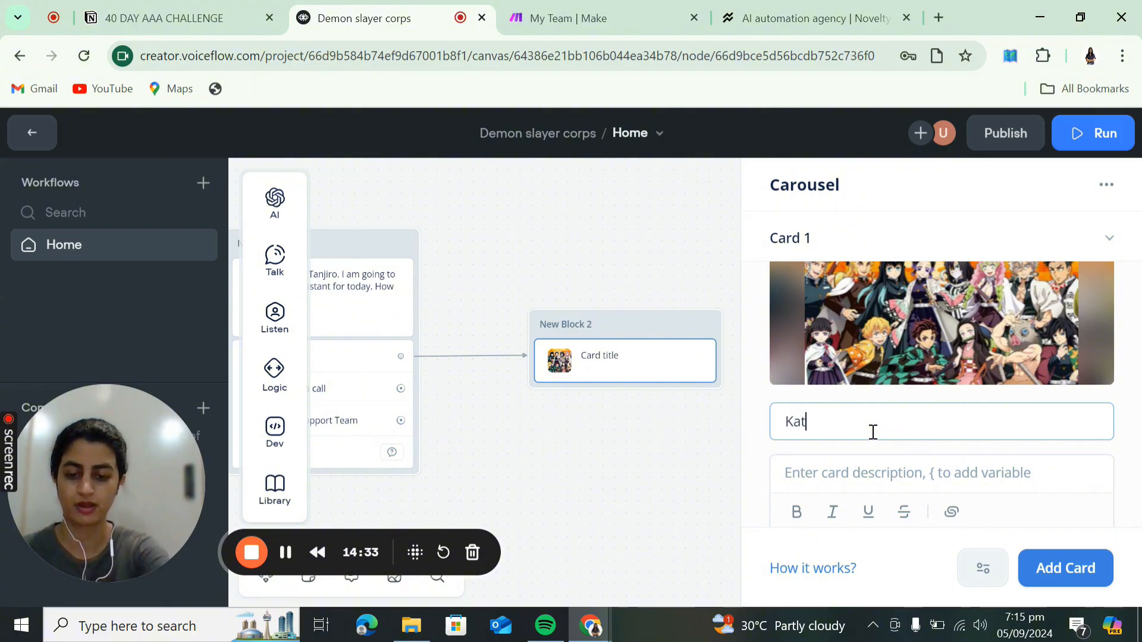
type("ana shar")
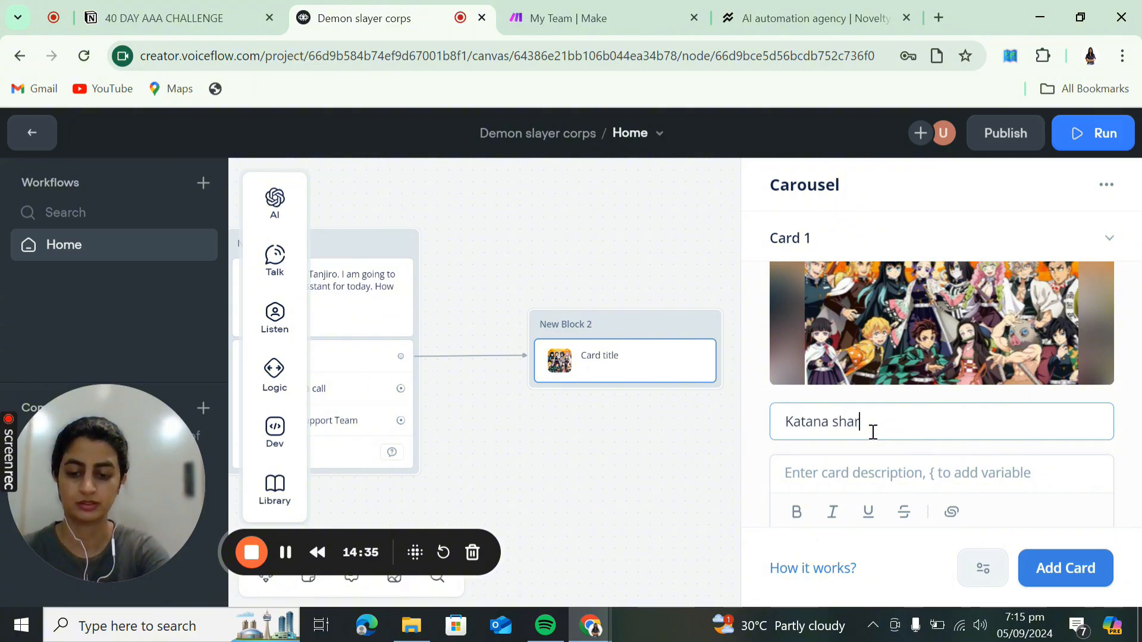
type("pening")
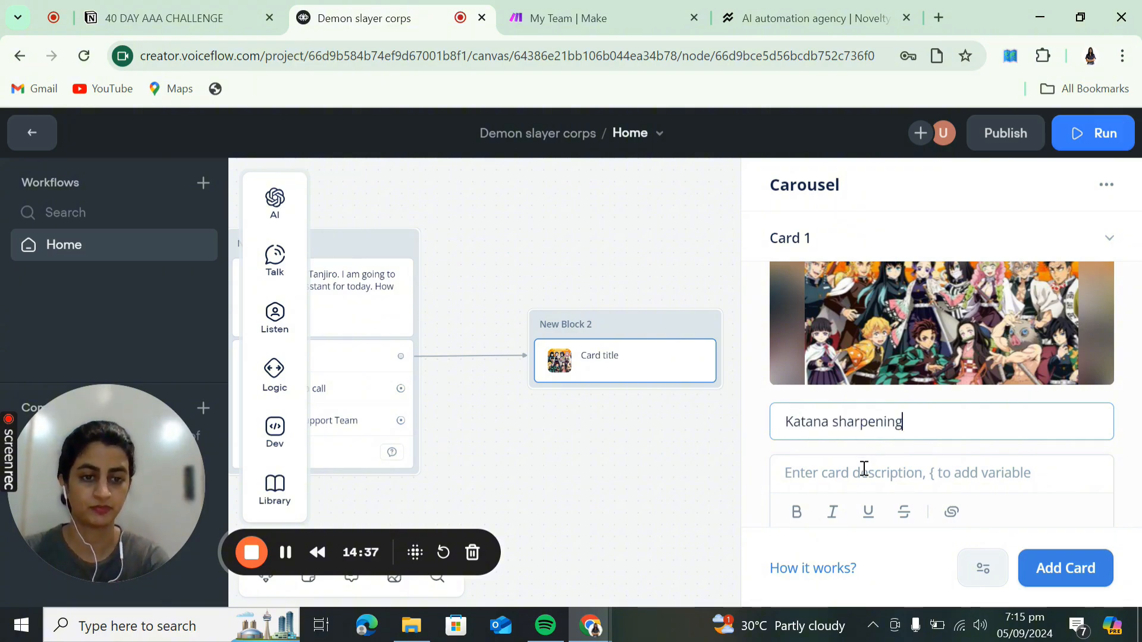
left_click(864, 469)
type("D")
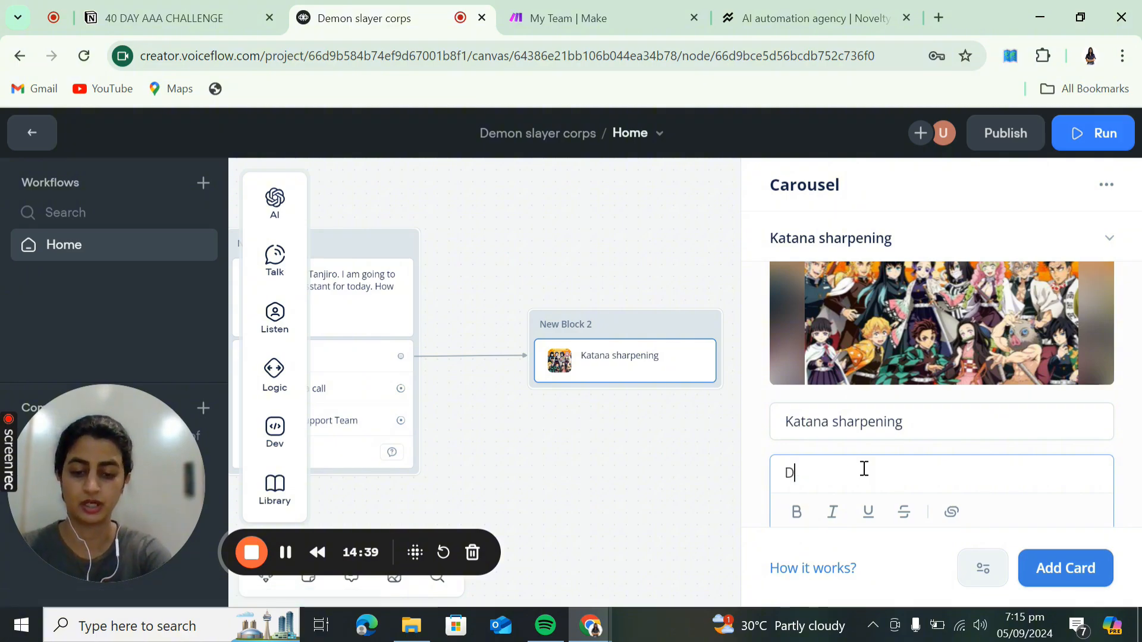
type("emo text")
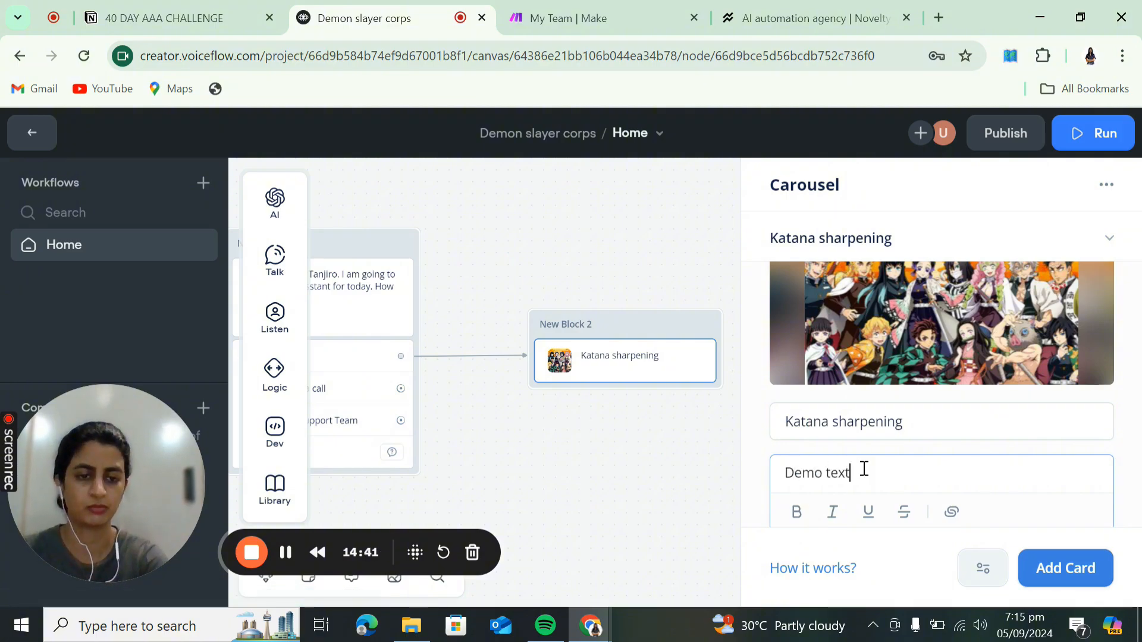
scroll(863, 470, "down", 1)
scroll(863, 472, "up", 3)
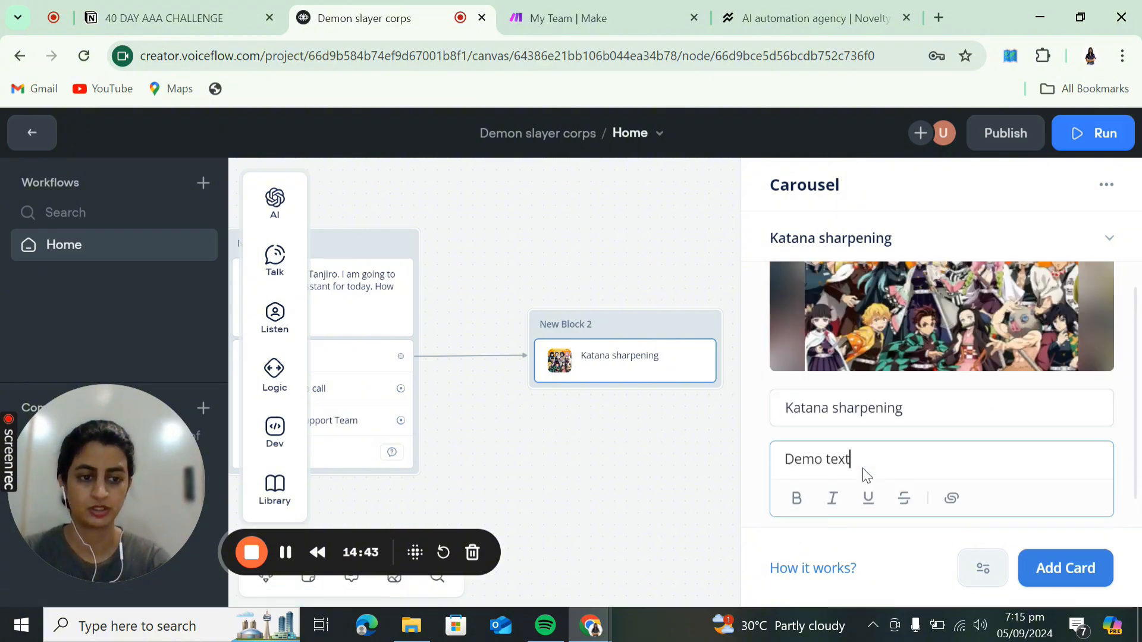
scroll(942, 488, "down", 3)
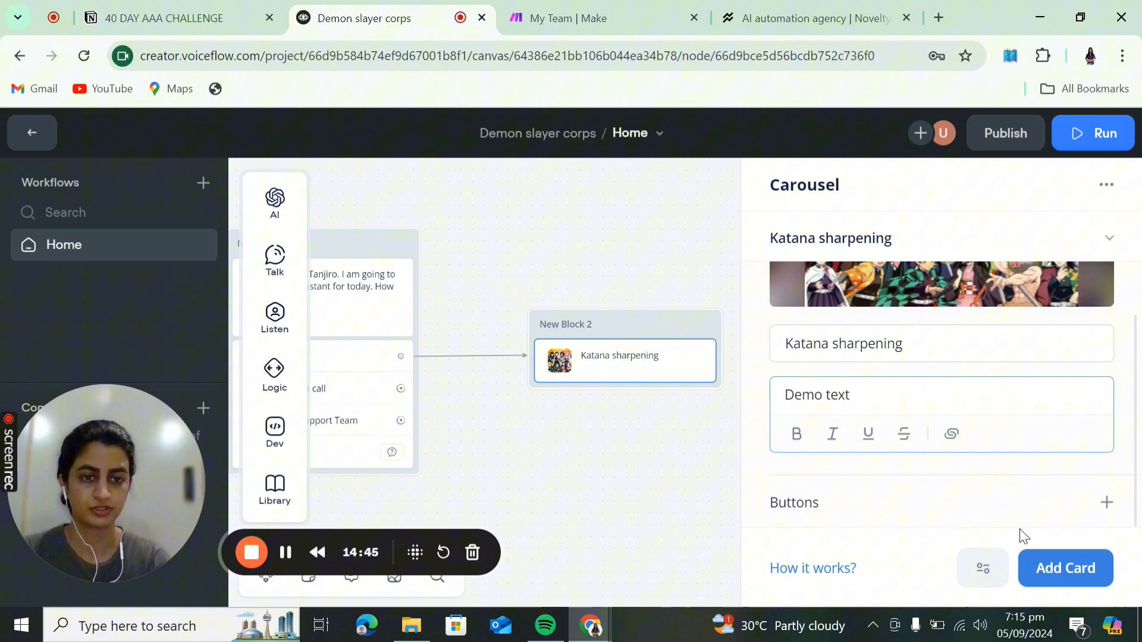
- Add a second card 'Corps training' with the same Desktop image and description 'demo text'
left_click(1085, 569)
scroll(991, 376, "up", 2)
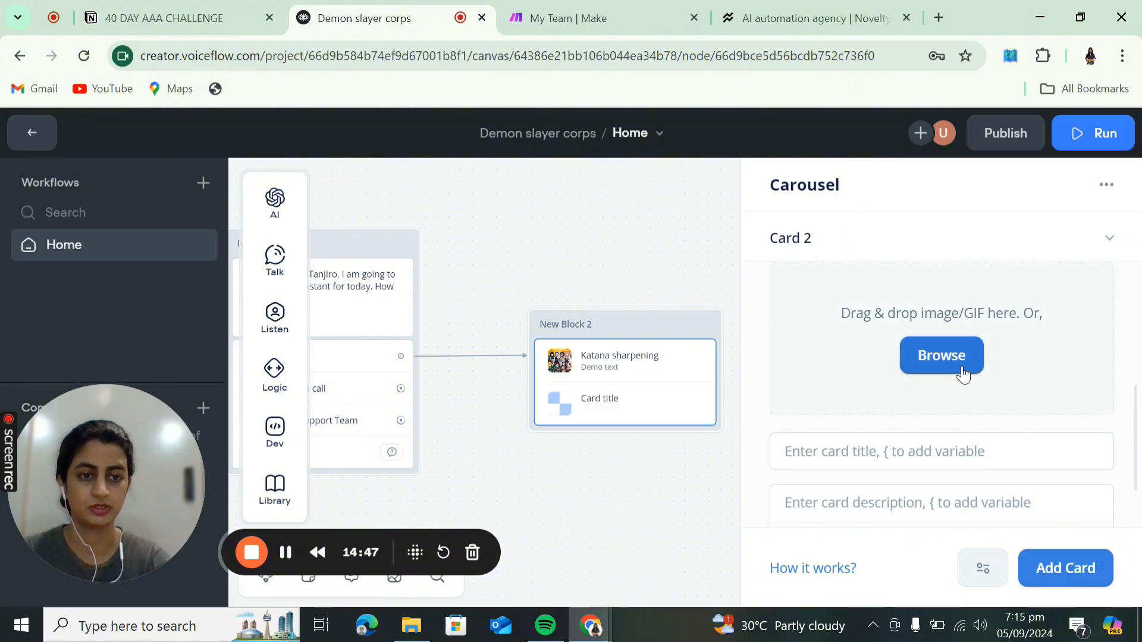
left_click(962, 366)
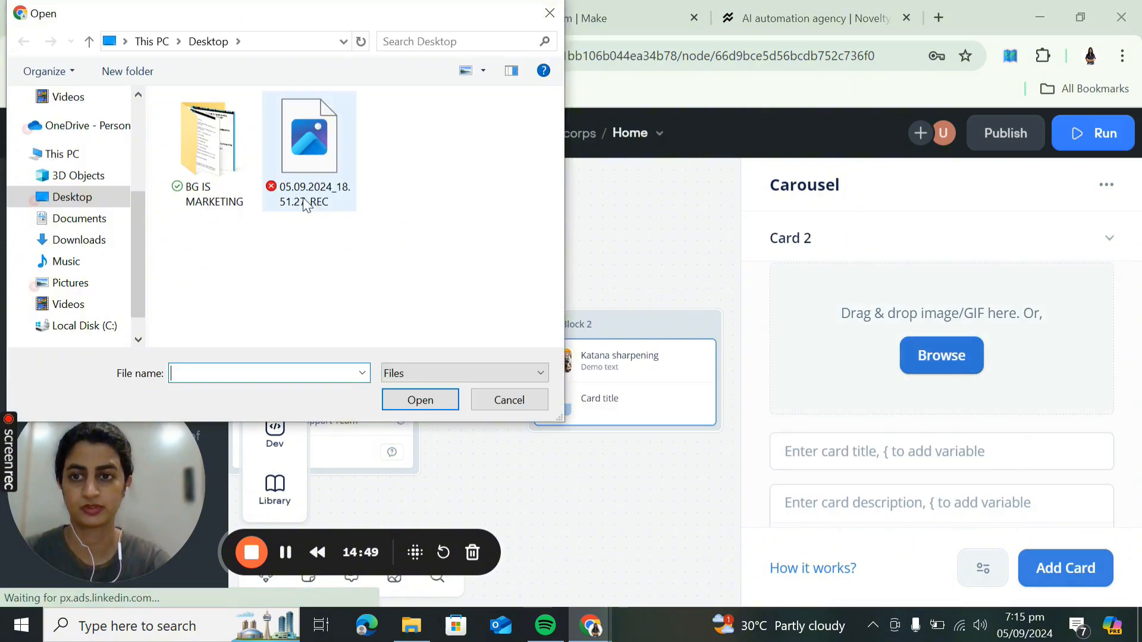
left_click(309, 152)
left_click(418, 400)
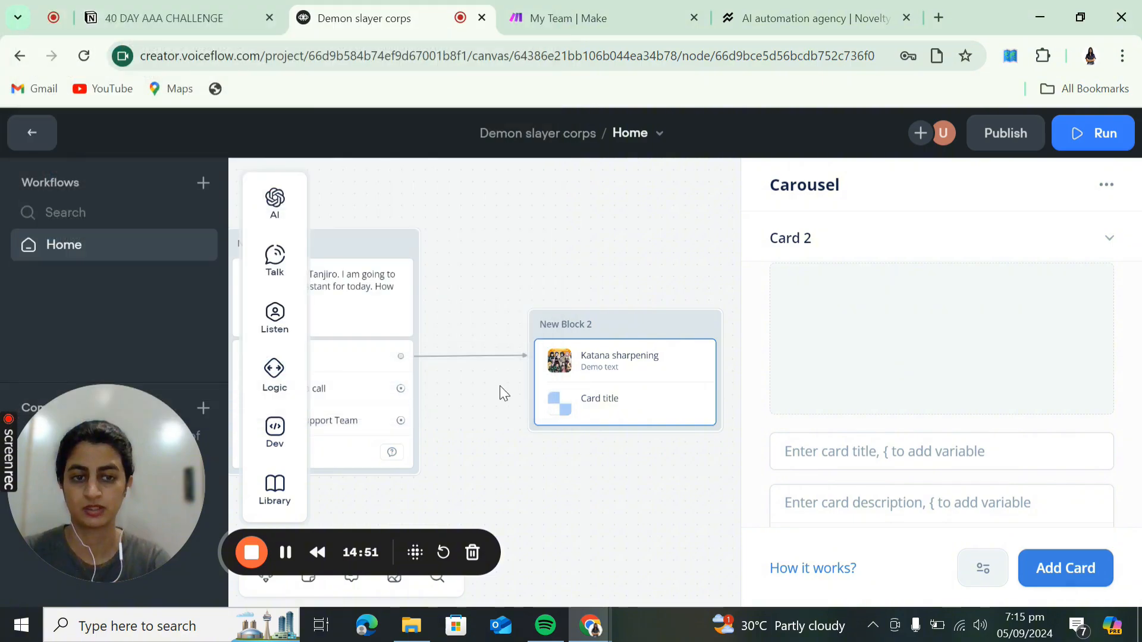
left_click(904, 448)
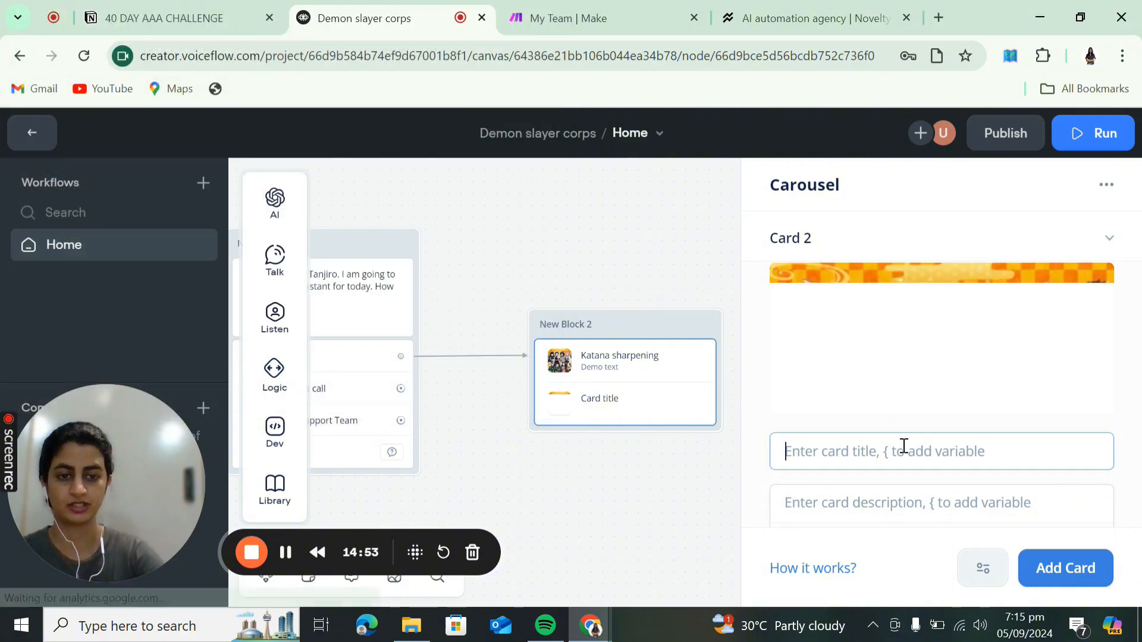
type("Corps")
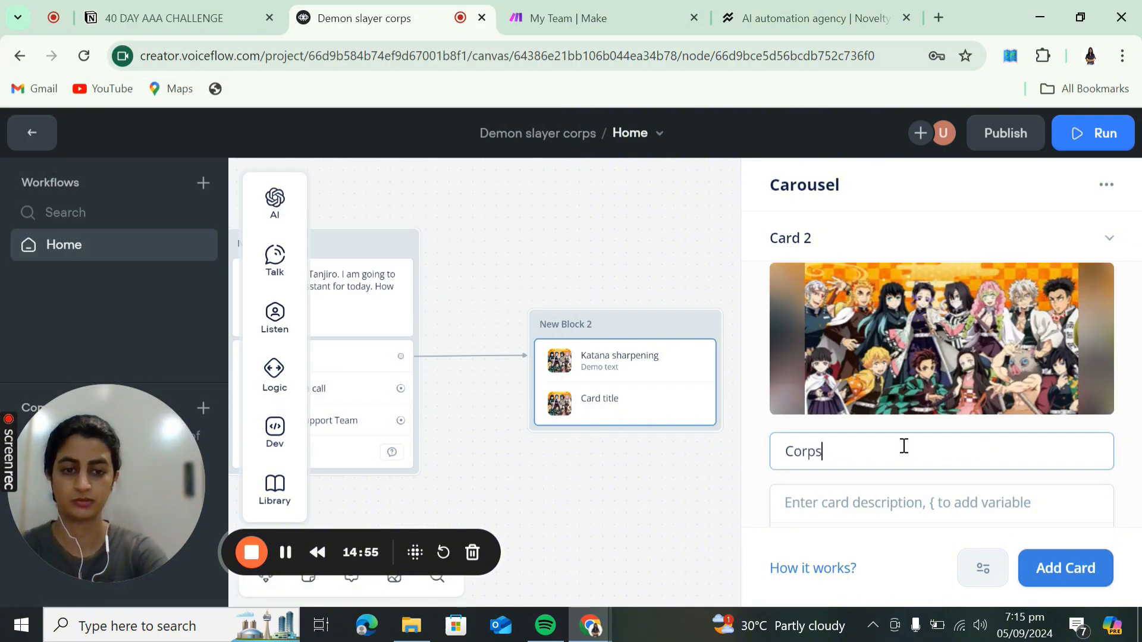
type(" training")
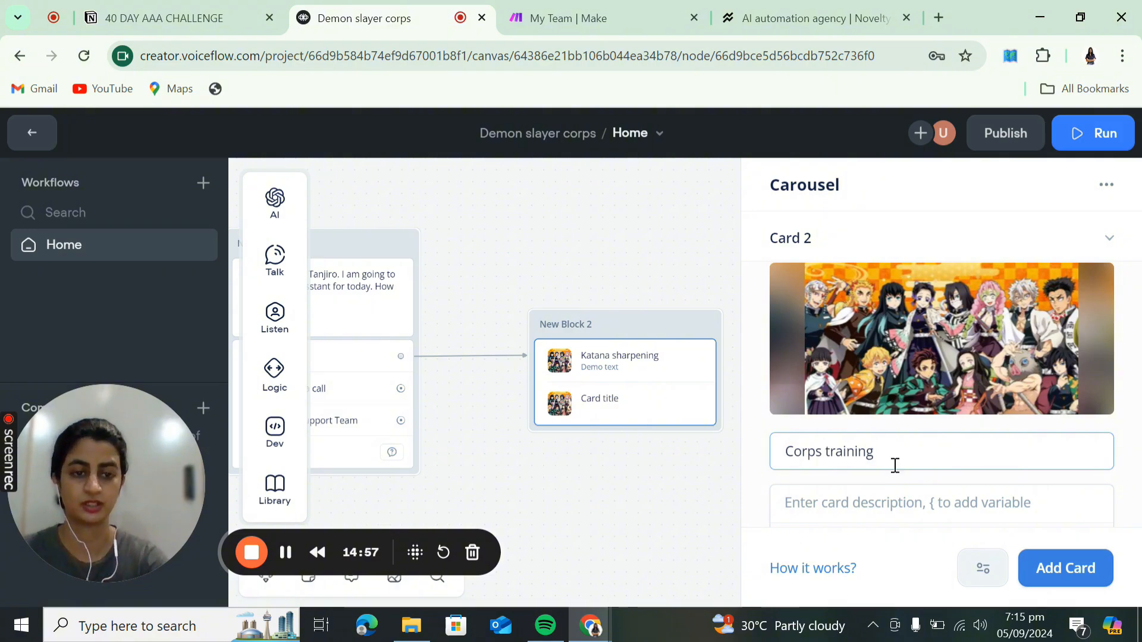
left_click(886, 489)
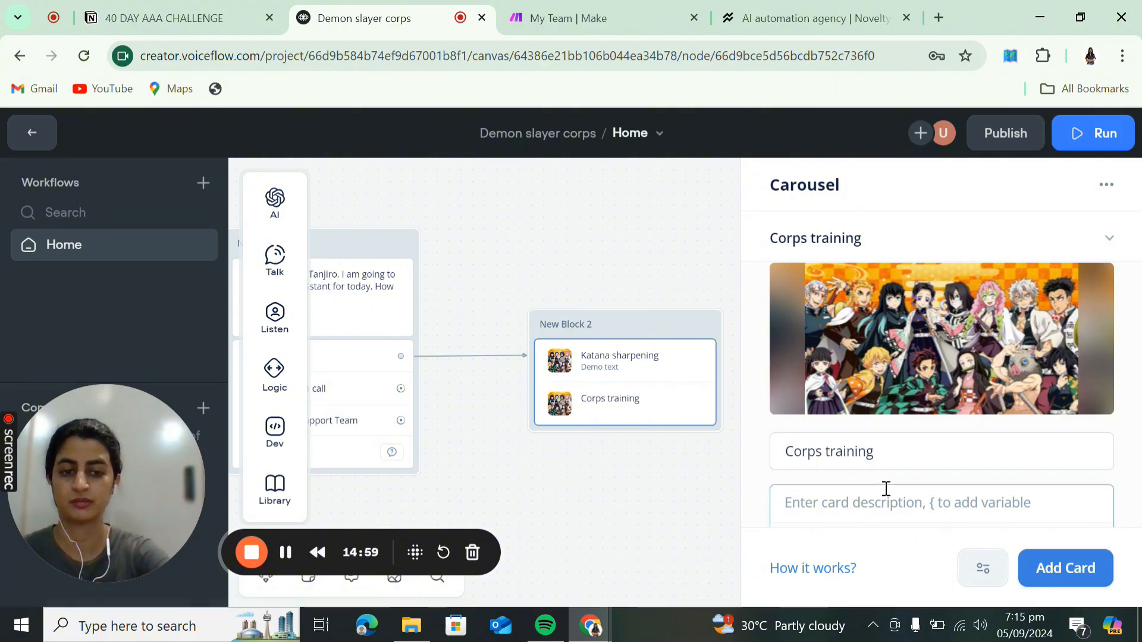
type("d")
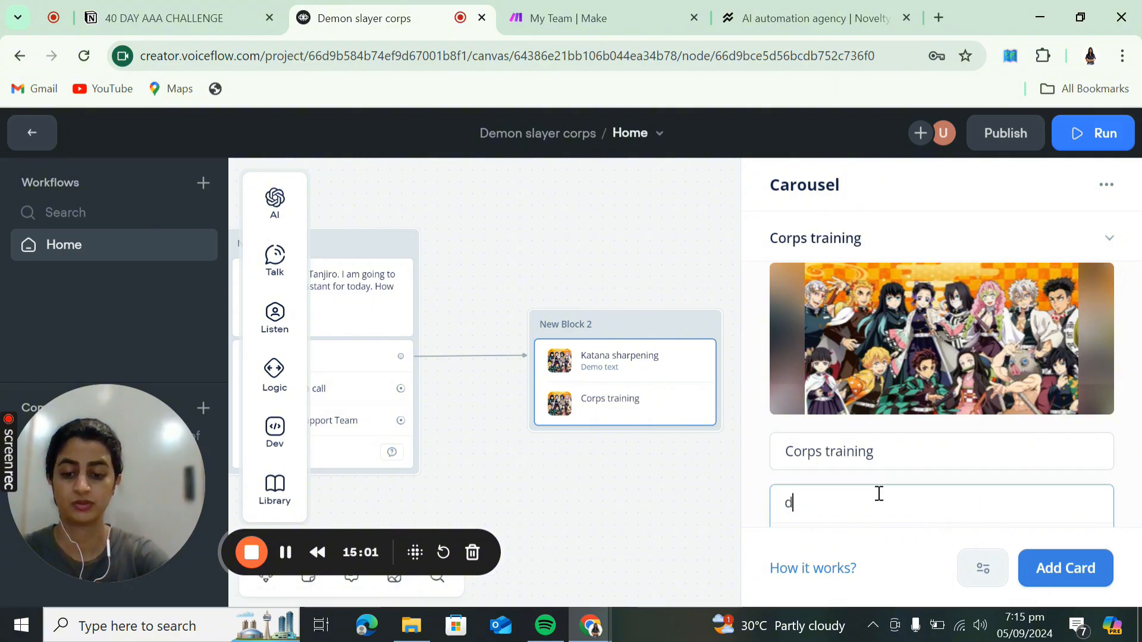
type("emo text")
- Reopen the Katana sharpening card's image picker and close it without changing the image
scroll(880, 497, "down", 2)
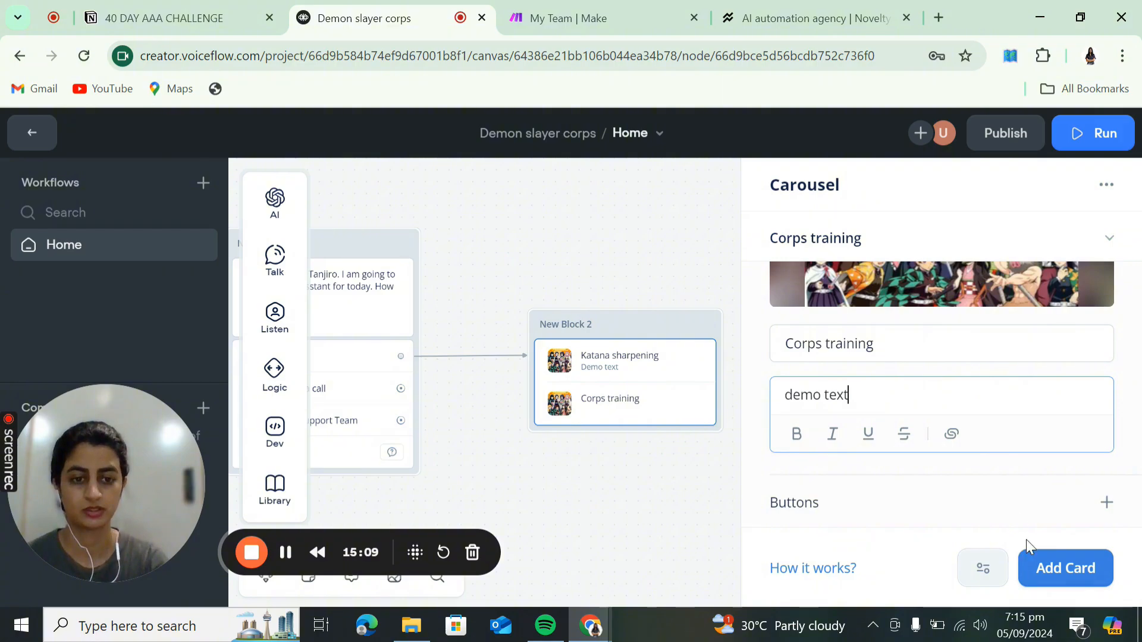
scroll(926, 378, "up", 2)
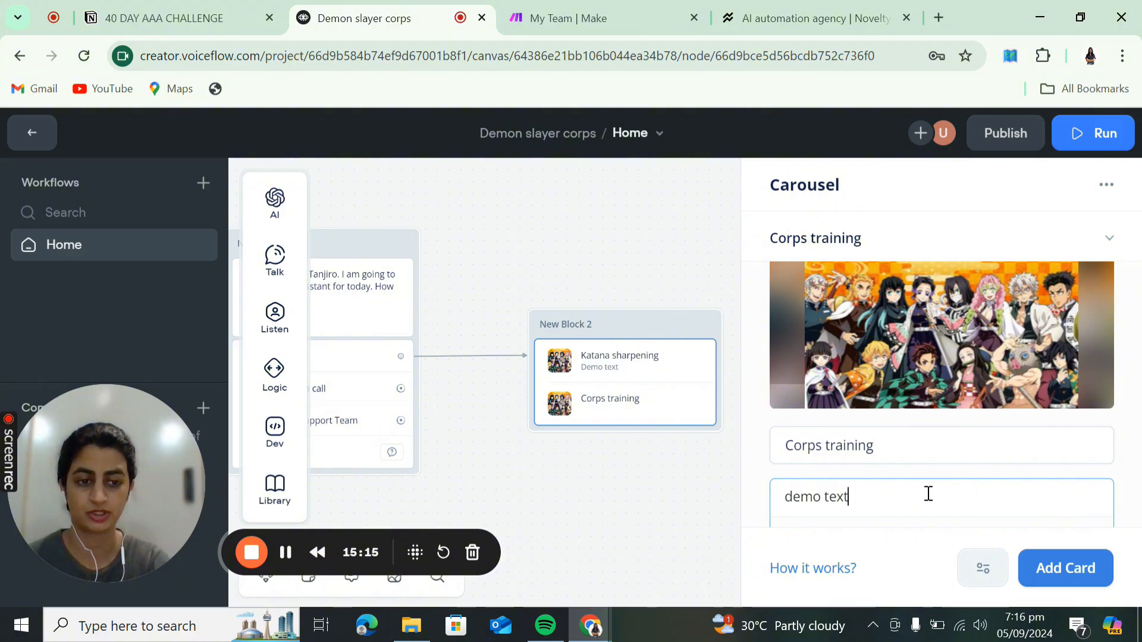
scroll(928, 493, "up", 5)
left_click(912, 388)
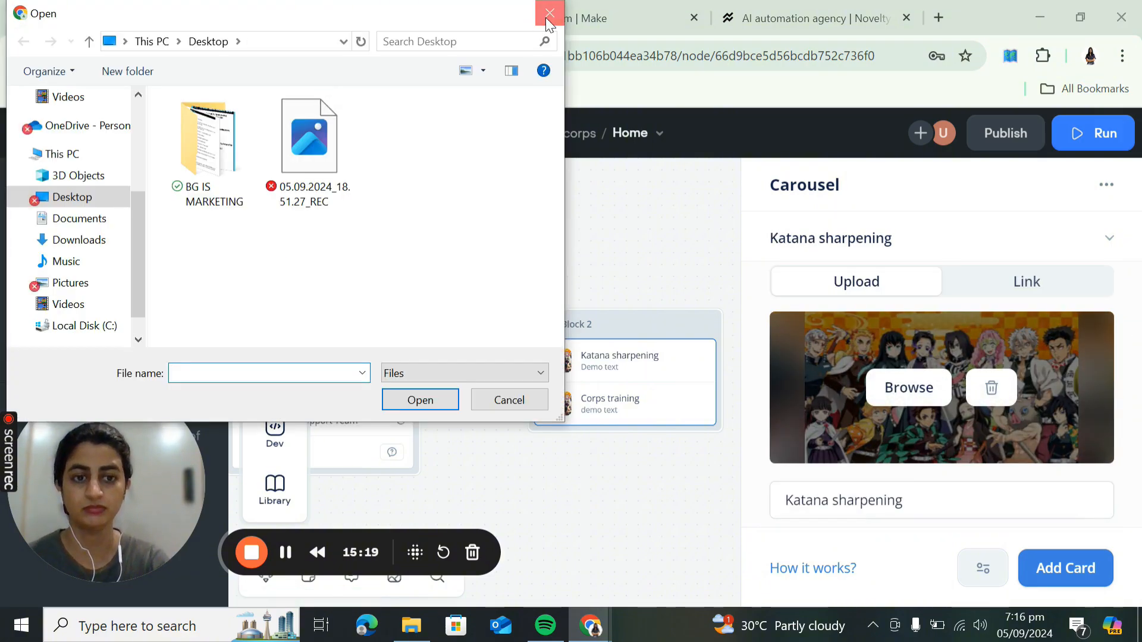
left_click(544, 14)
scroll(927, 417, "down", 4)
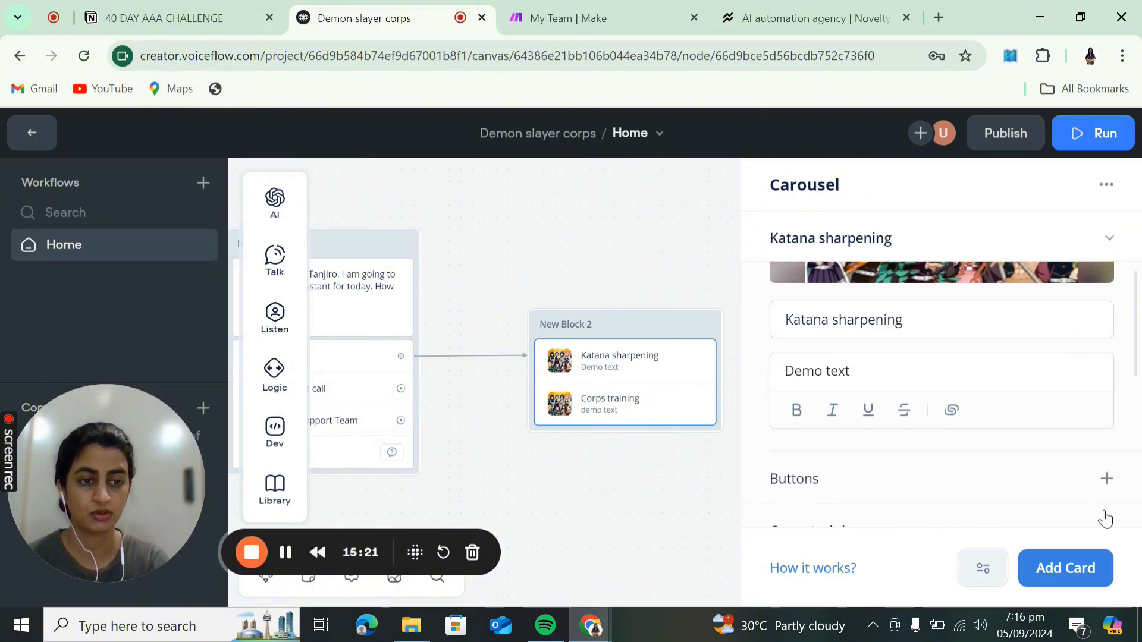
- Give the Katana sharpening card a 'Learn more' button with an Open URL action, then view noveltyai.site
left_click(1116, 487)
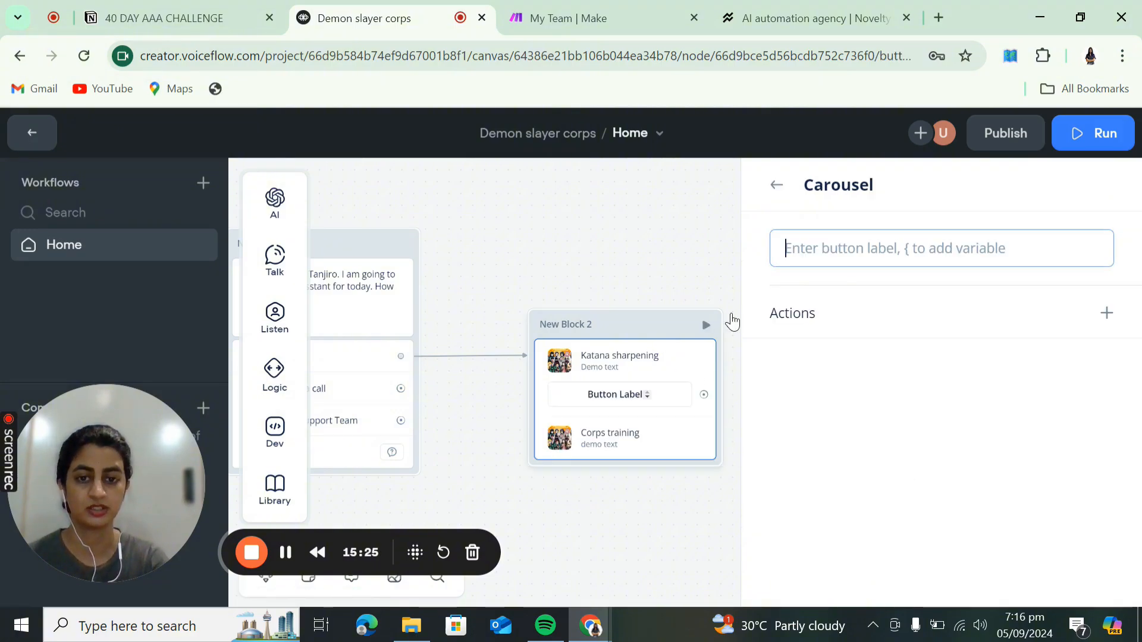
type("Learn more")
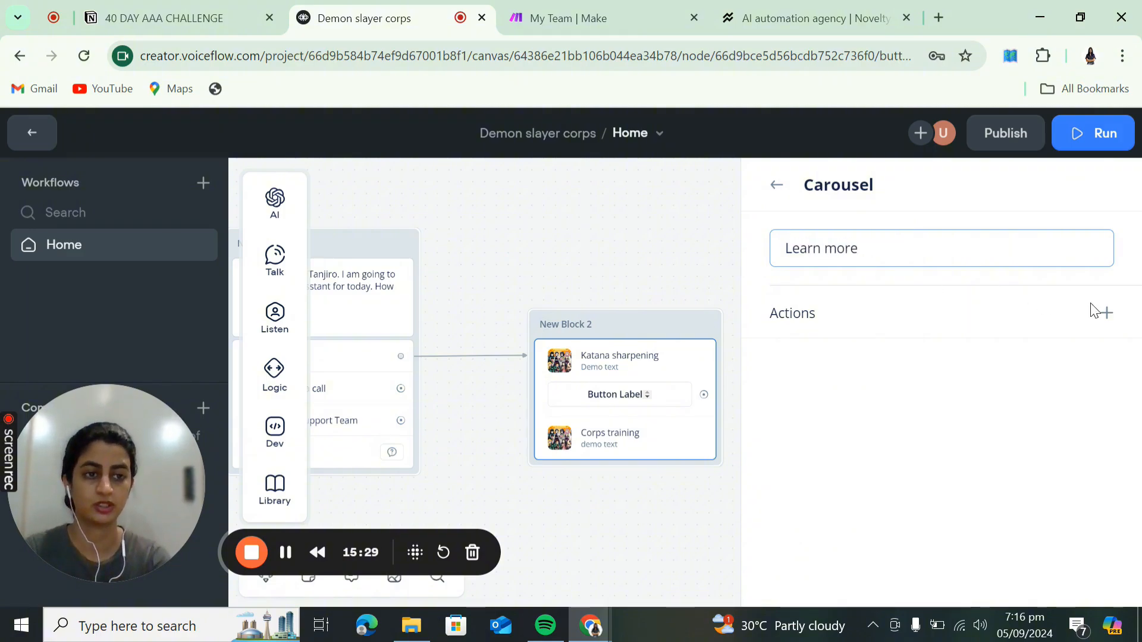
left_click(1104, 313)
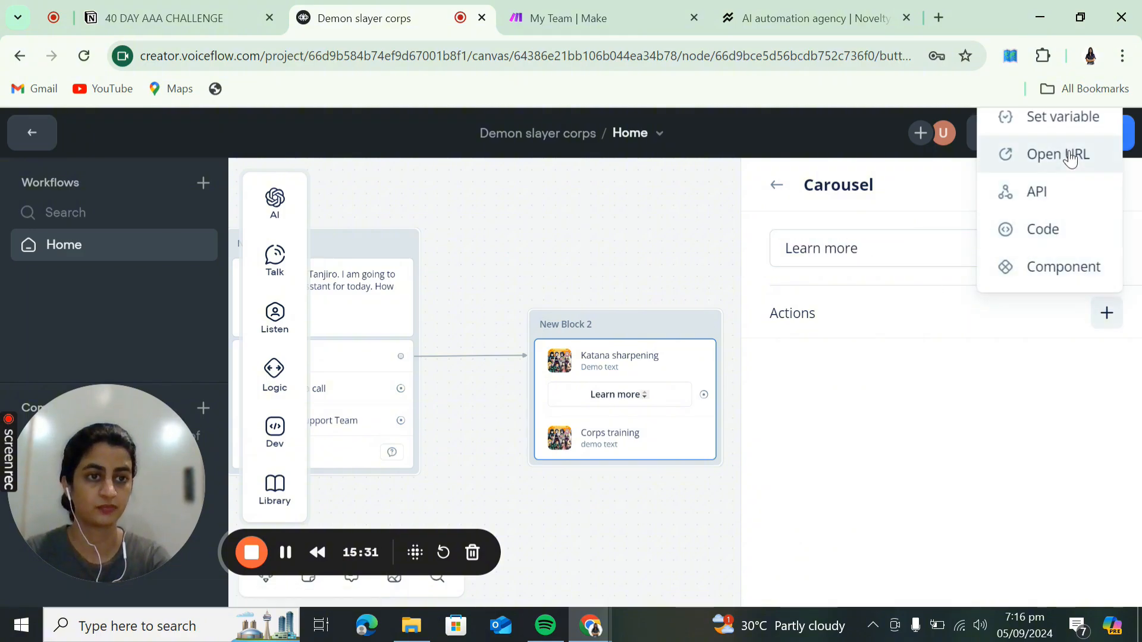
left_click(1065, 155)
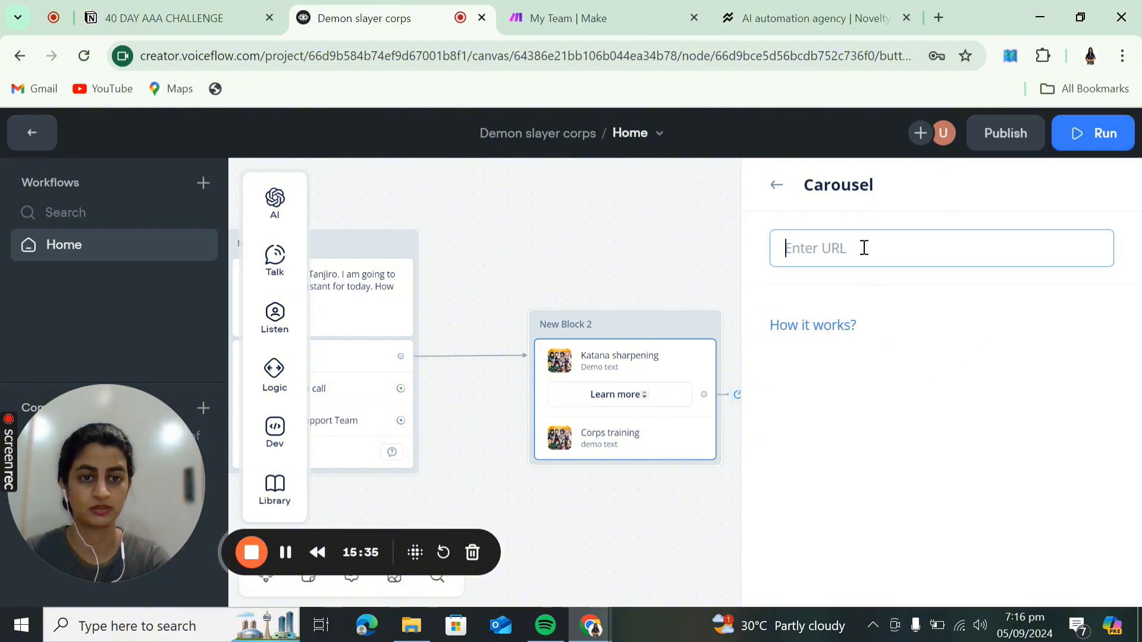
left_click(798, 23)
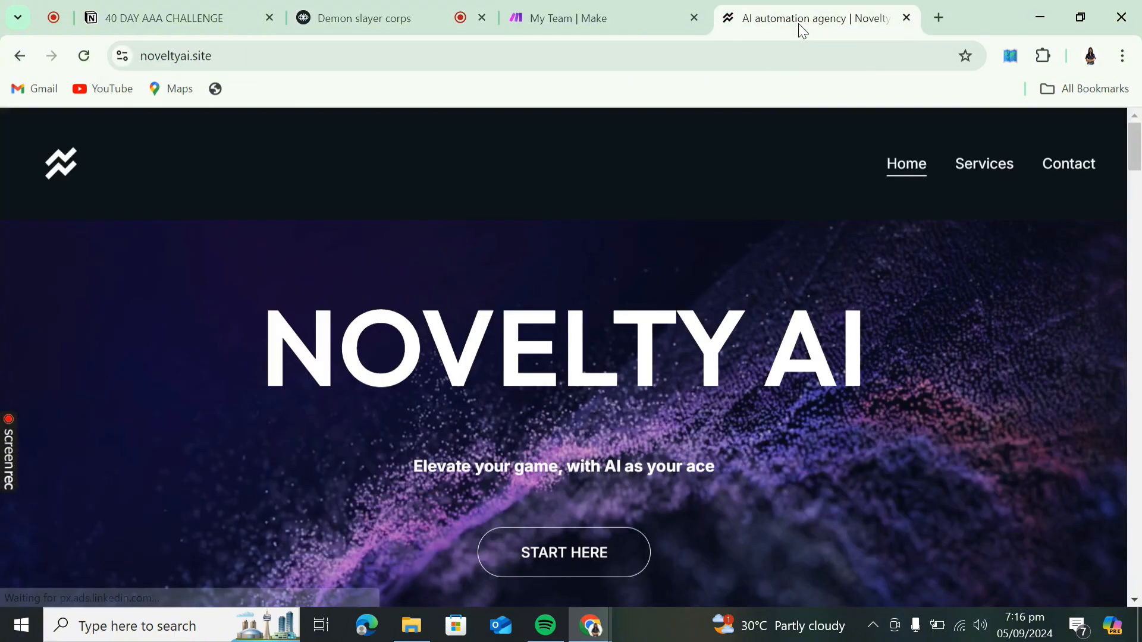
- Copy the Novelty AI Services page URL and go back to the Demon slayer corps agent tab
left_click(993, 162)
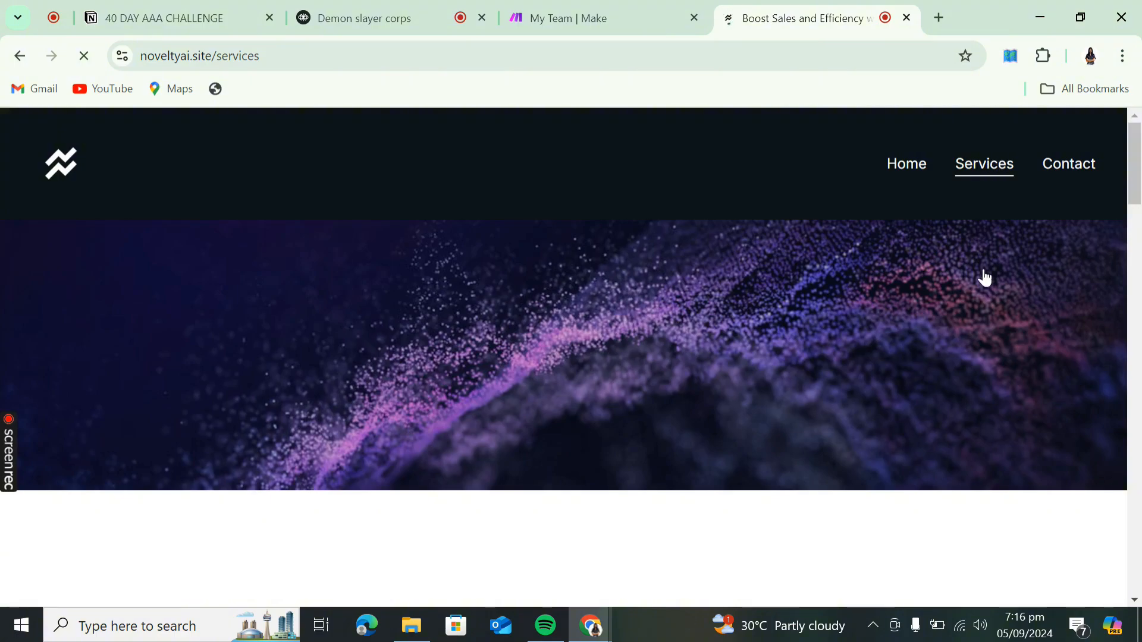
left_click(581, 66)
key("ctrl+c")
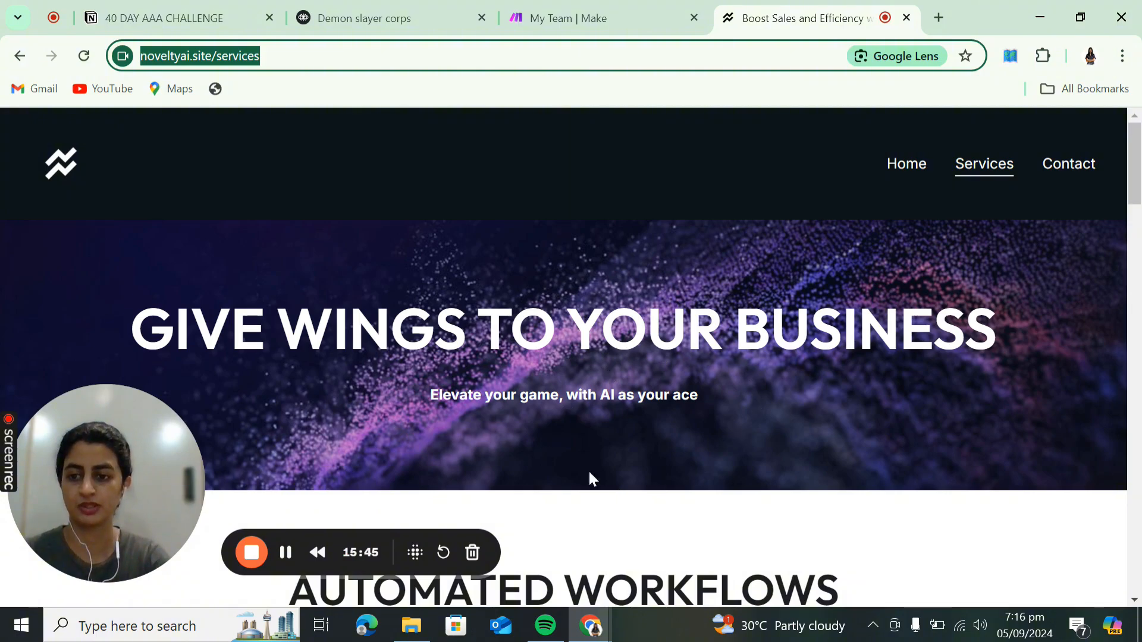
left_click(420, 2)
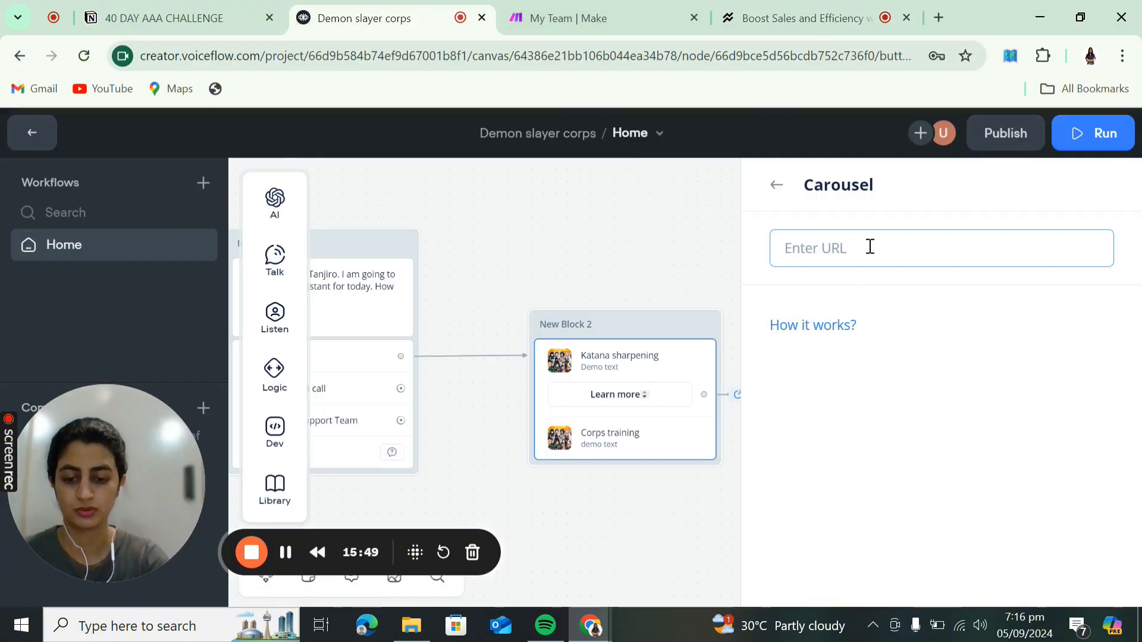
- Paste the noveltyai.site services URL as the Katana sharpening Learn more link, then recentre the blocks
key("ctrl+v")
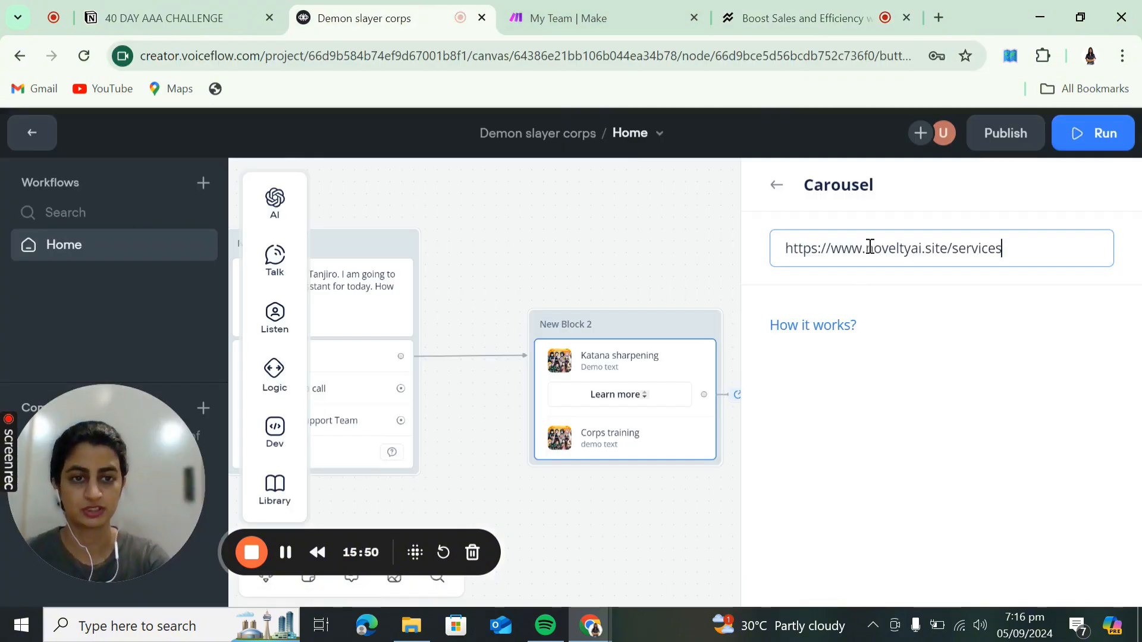
left_click(785, 198)
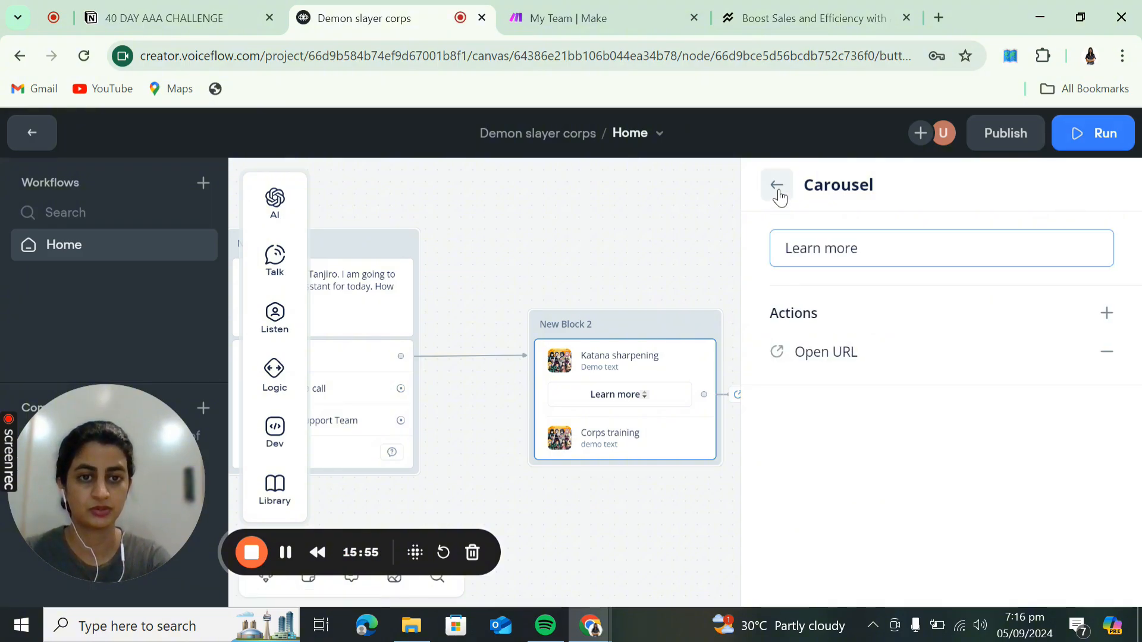
left_click(777, 189)
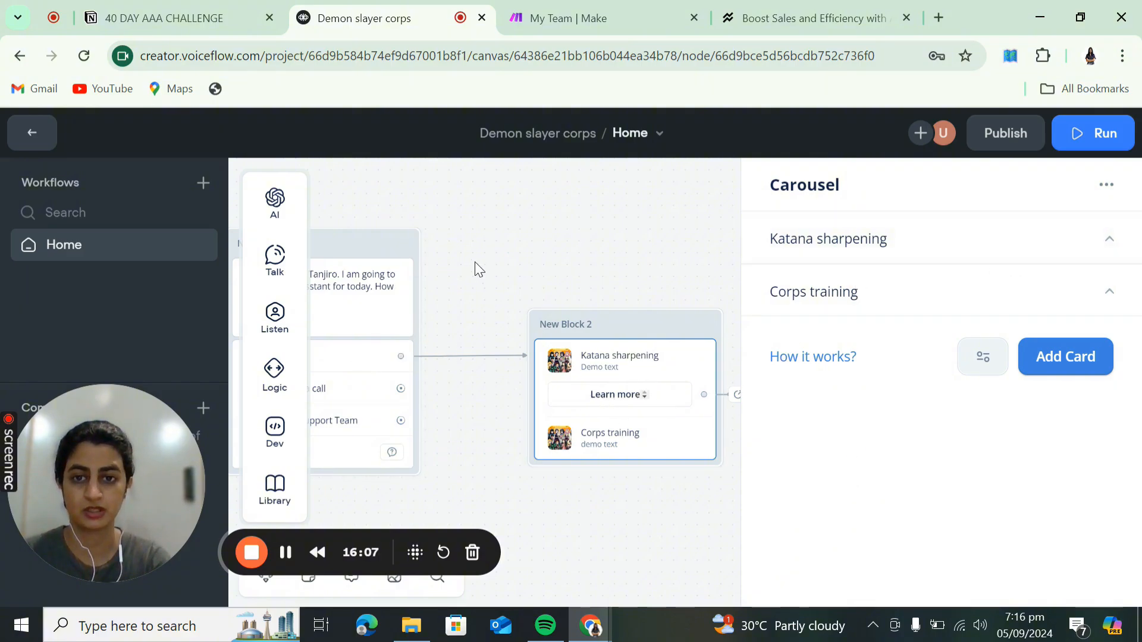
left_click_drag(476, 264, 619, 238)
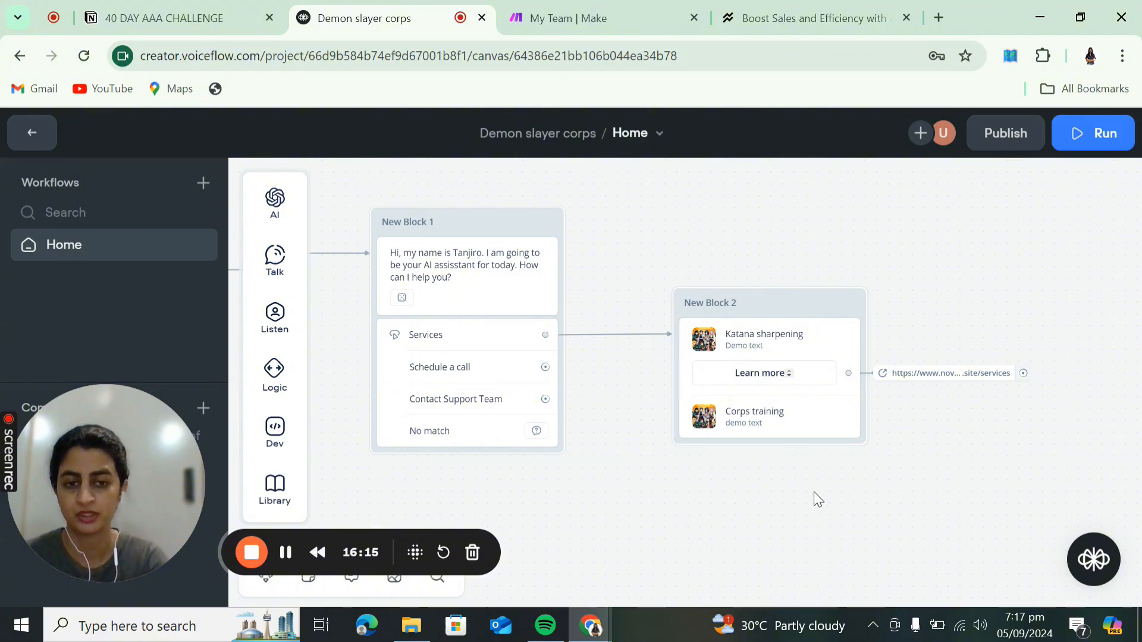
left_click_drag(810, 496, 611, 478)
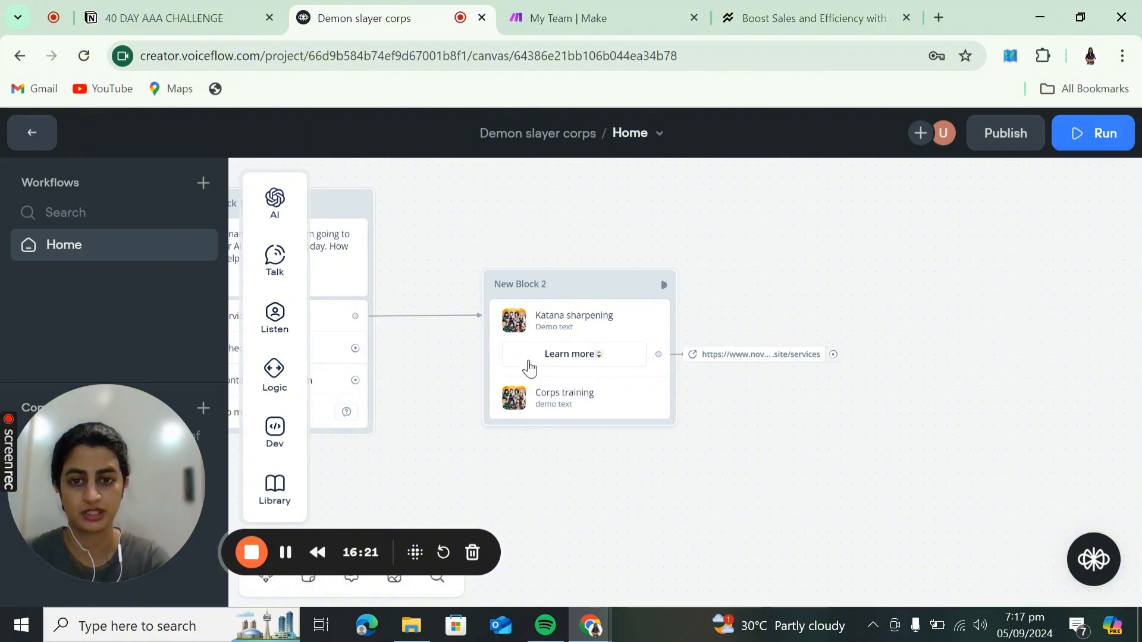
left_click(804, 6)
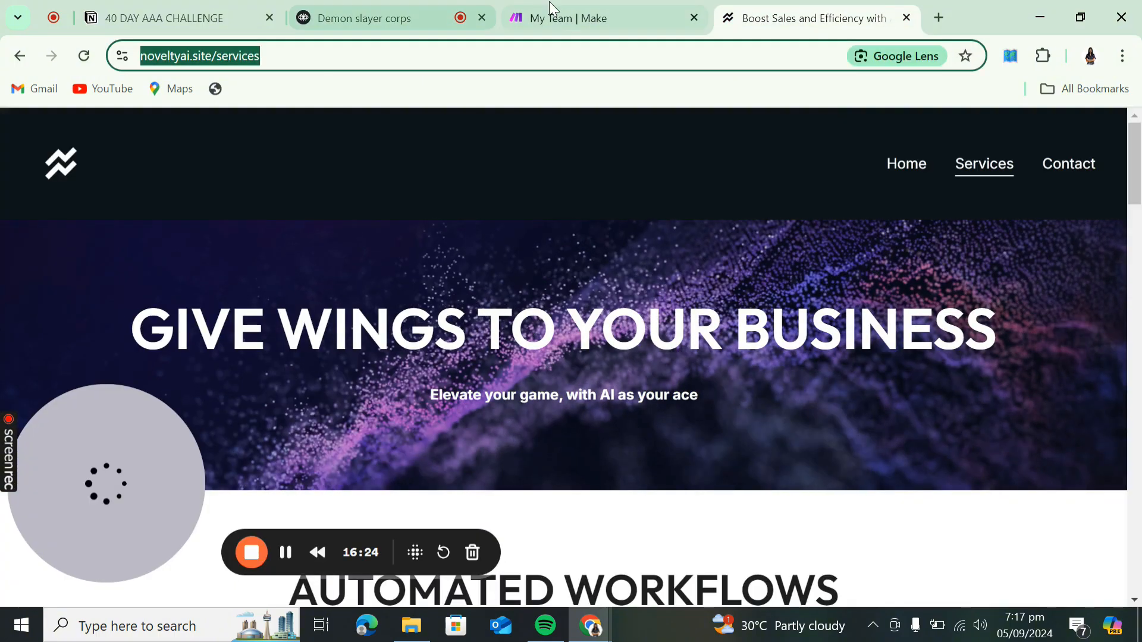
scroll(512, 536, "down", 6)
scroll(512, 536, "down", 5)
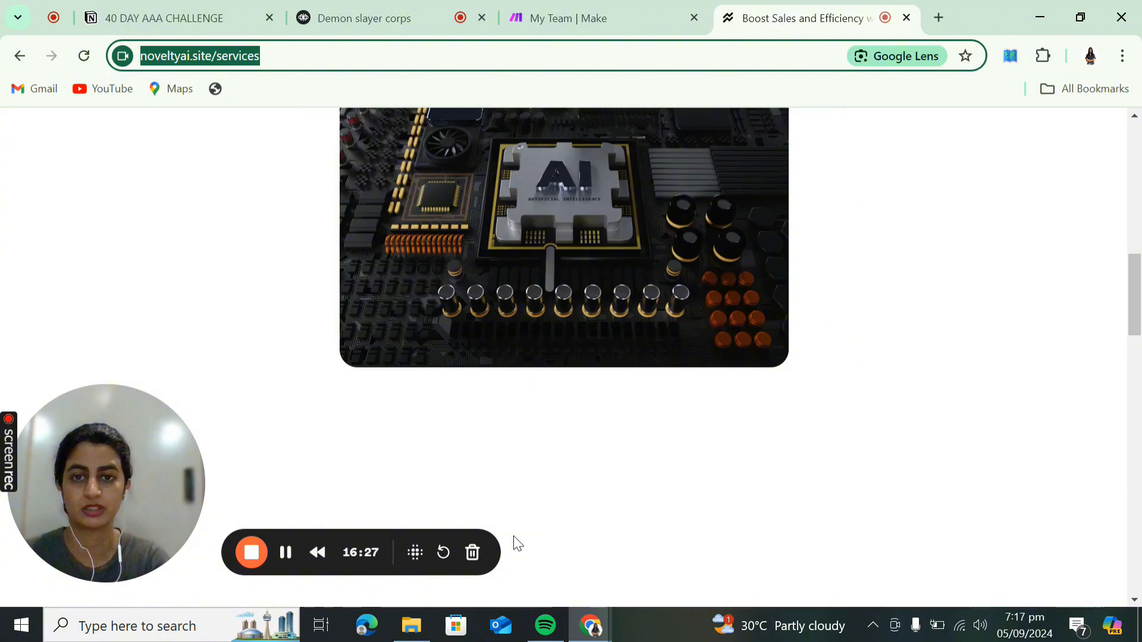
scroll(512, 537, "down", 10)
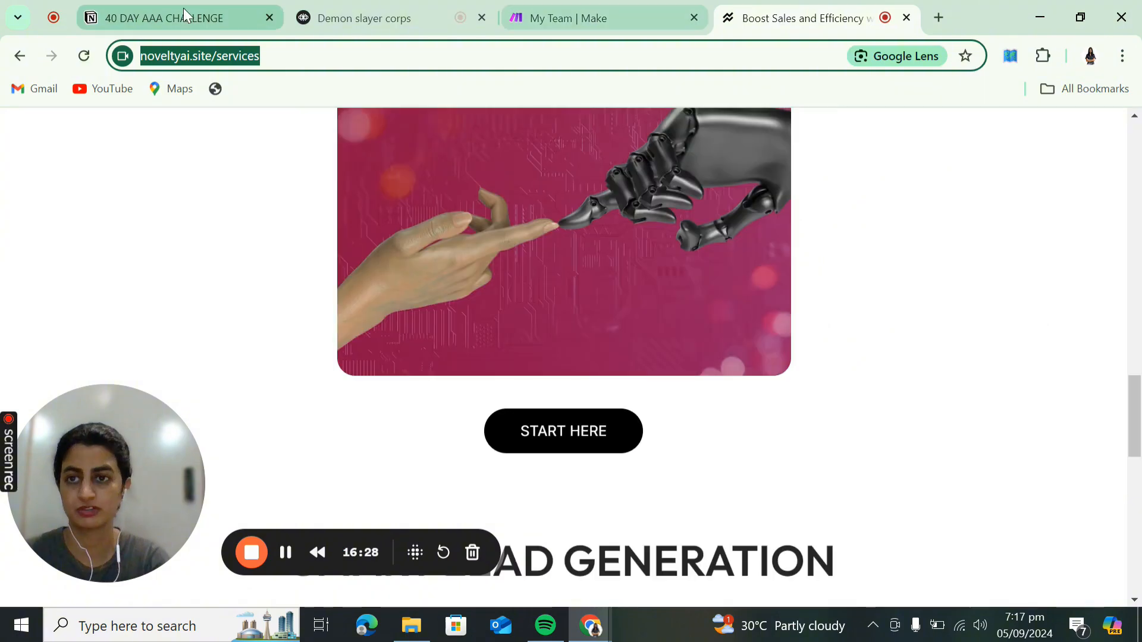
left_click(400, 26)
left_click_drag(743, 479, 904, 490)
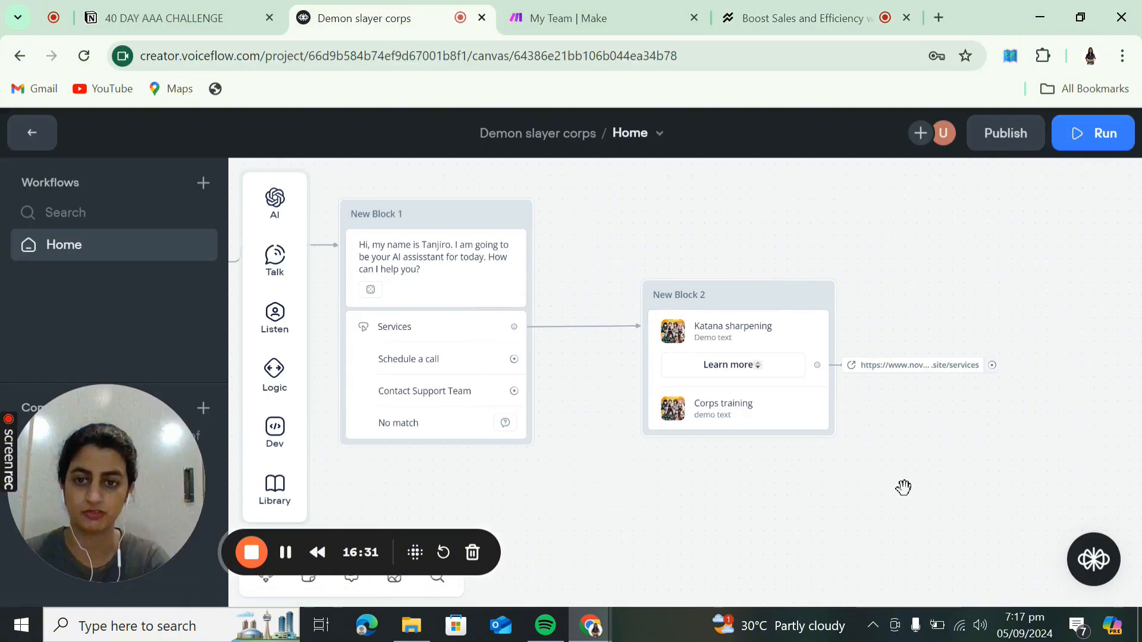
- Pan the canvas back to the Start node and launch the prototype with Run
left_click_drag(897, 449, 716, 408)
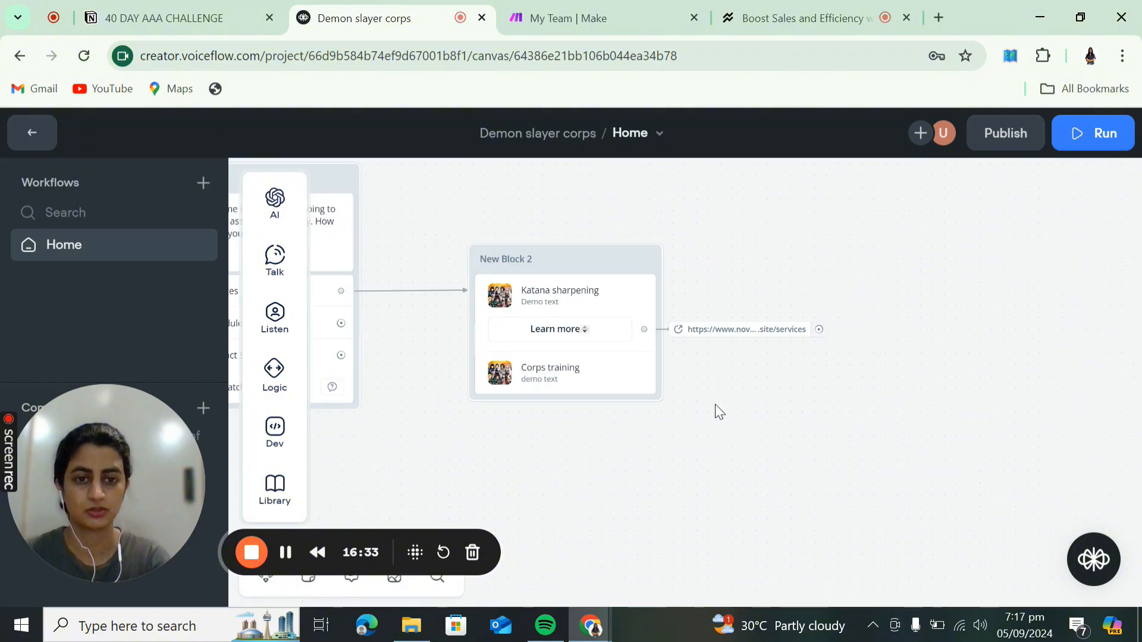
left_click(593, 389)
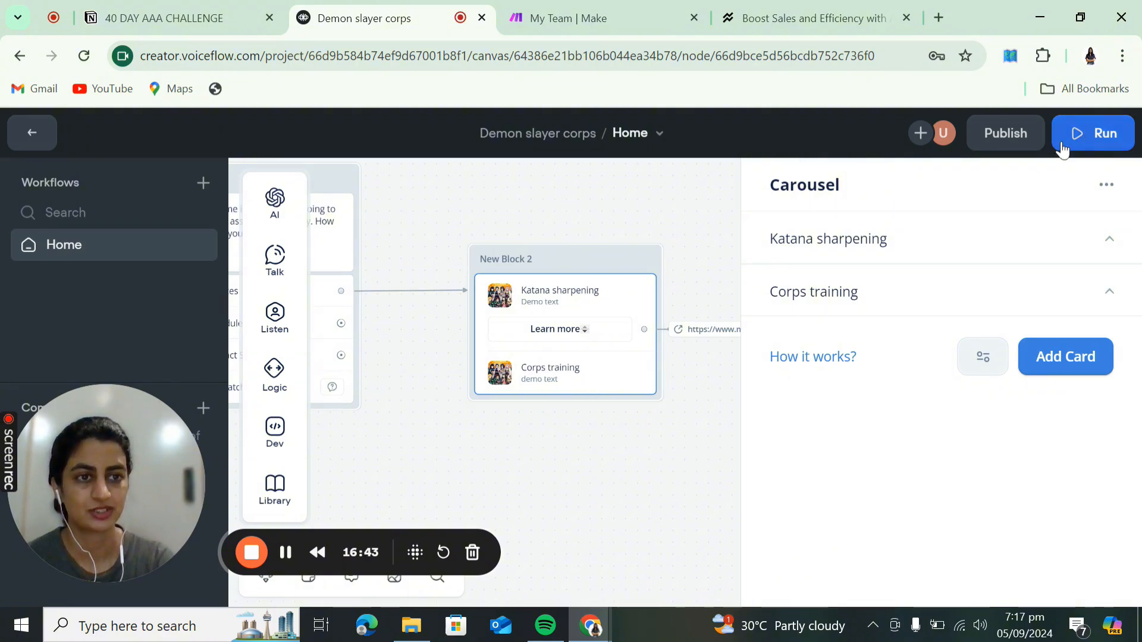
left_click_drag(540, 462, 765, 459)
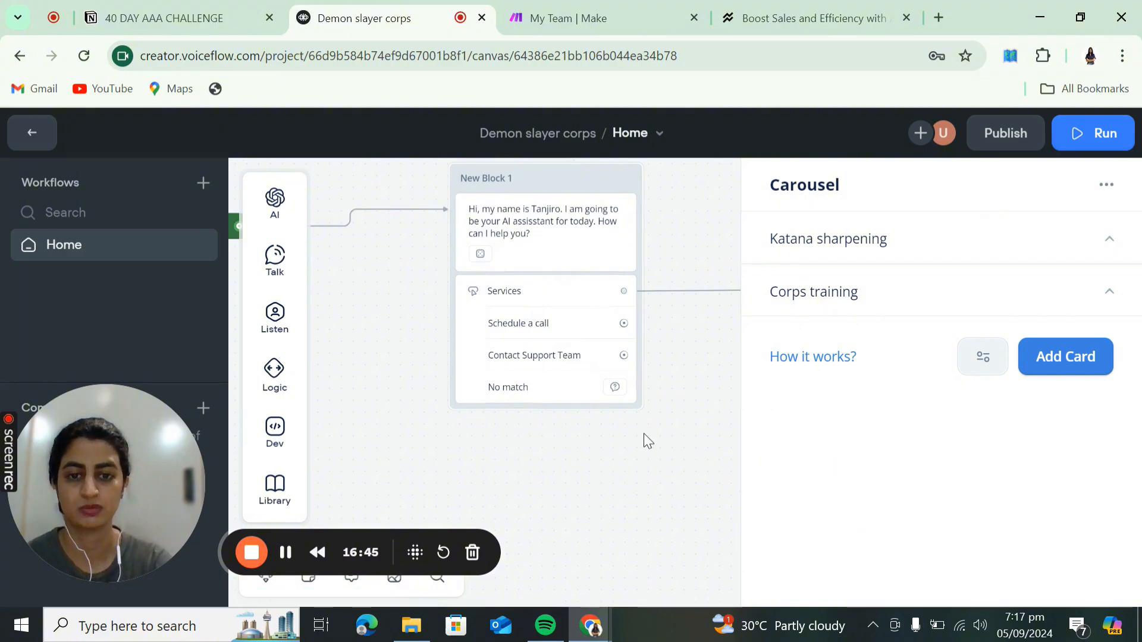
left_click_drag(644, 434, 751, 454)
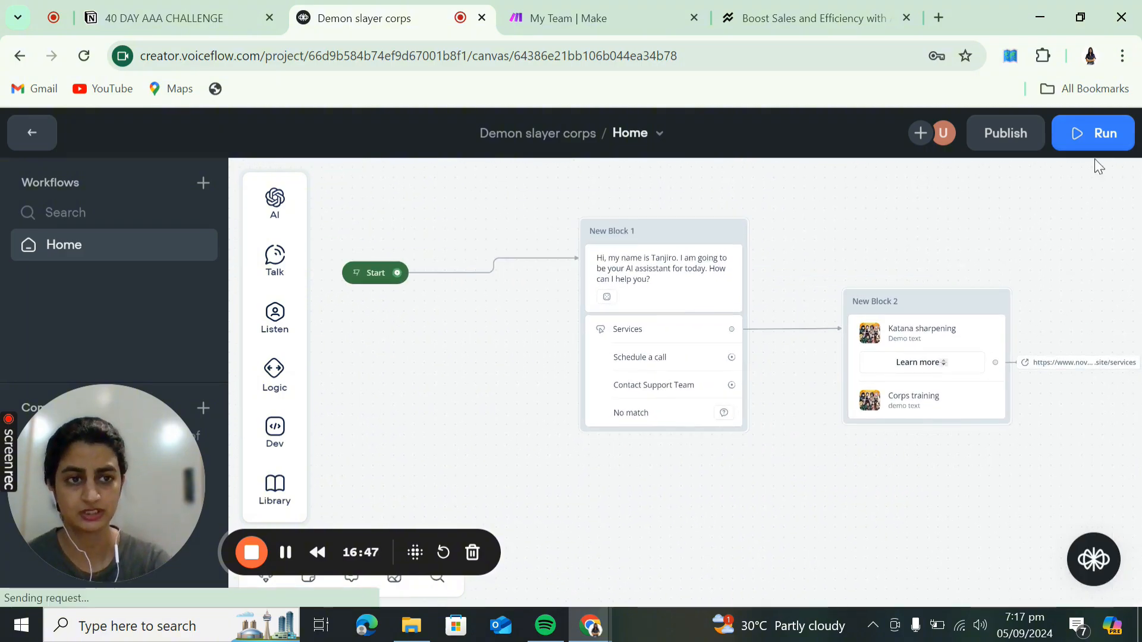
left_click(1079, 142)
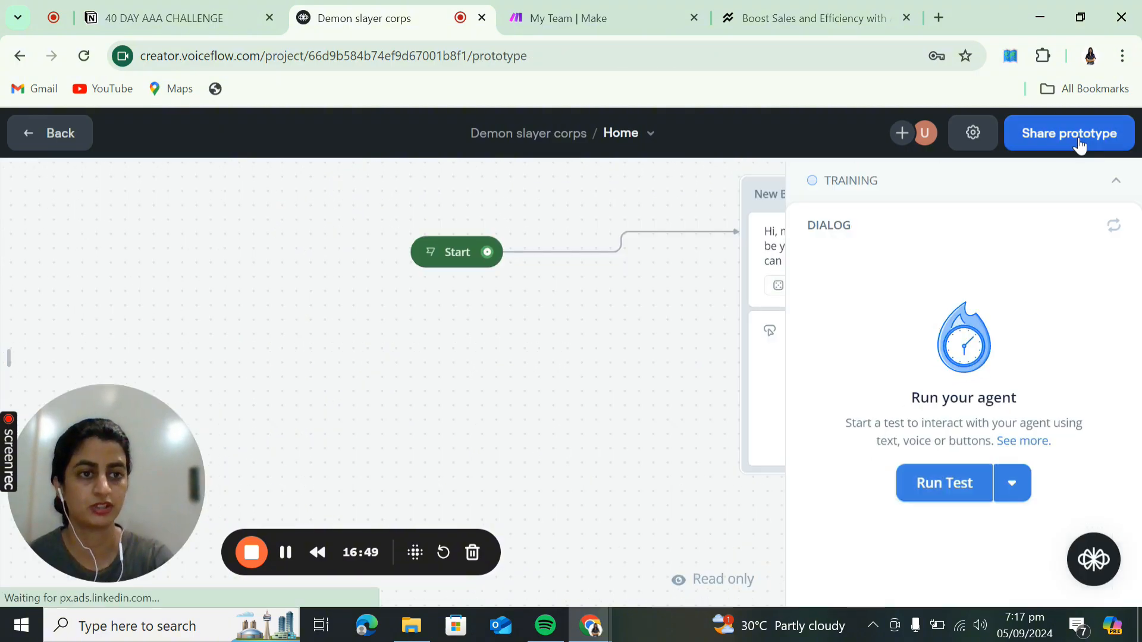
- Start a test conversation with the agent and choose Services
left_click(1117, 181)
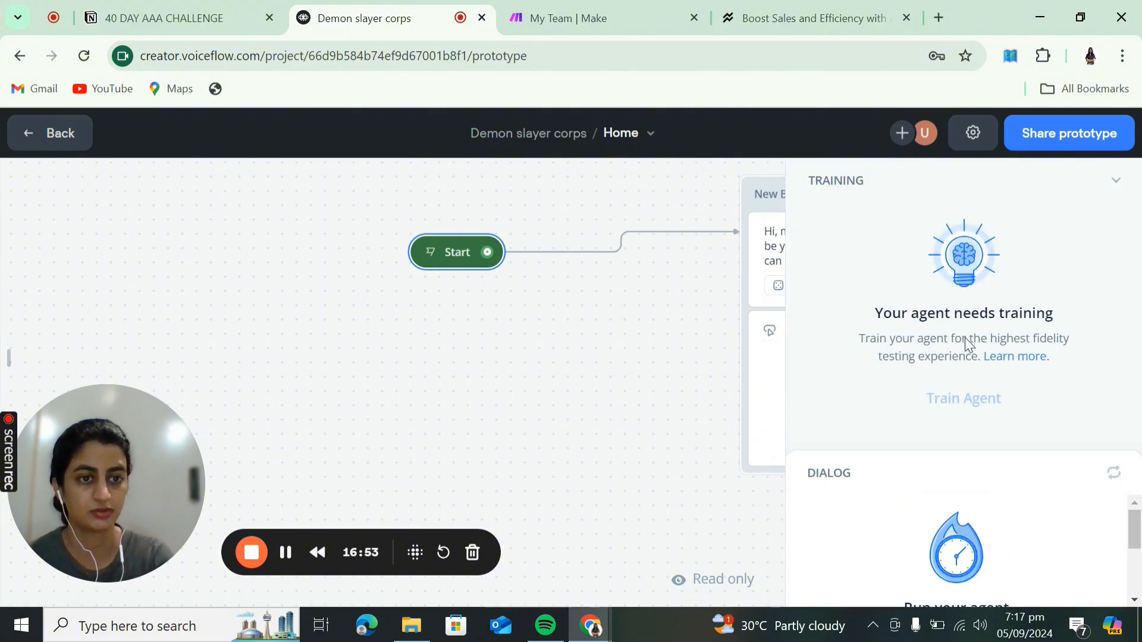
left_click(1114, 180)
left_click_drag(647, 339, 313, 311)
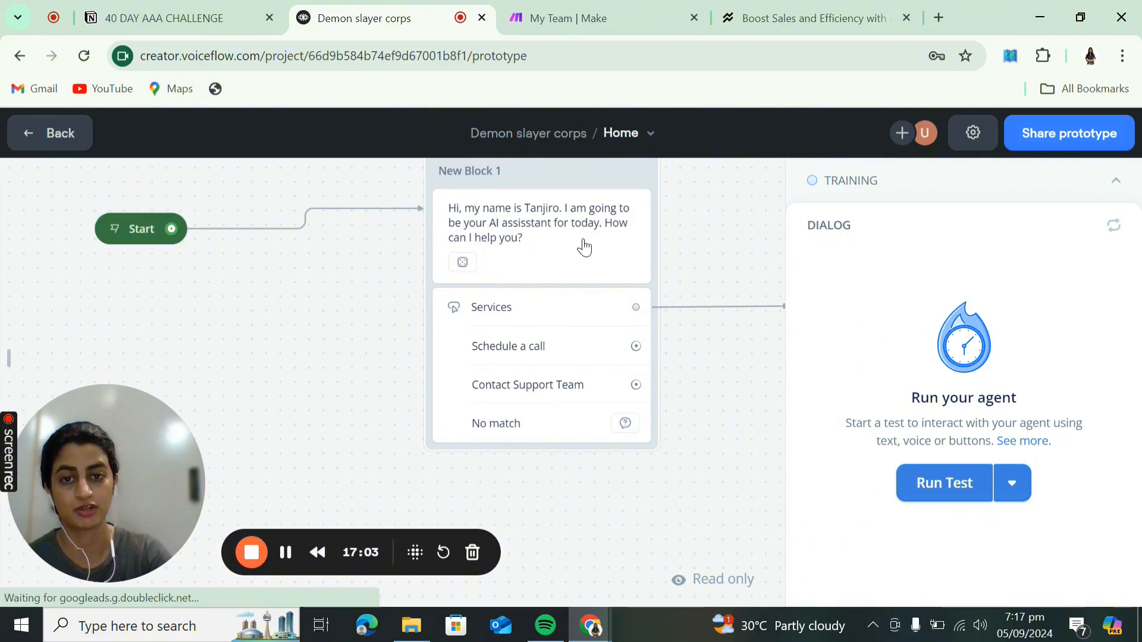
left_click(944, 495)
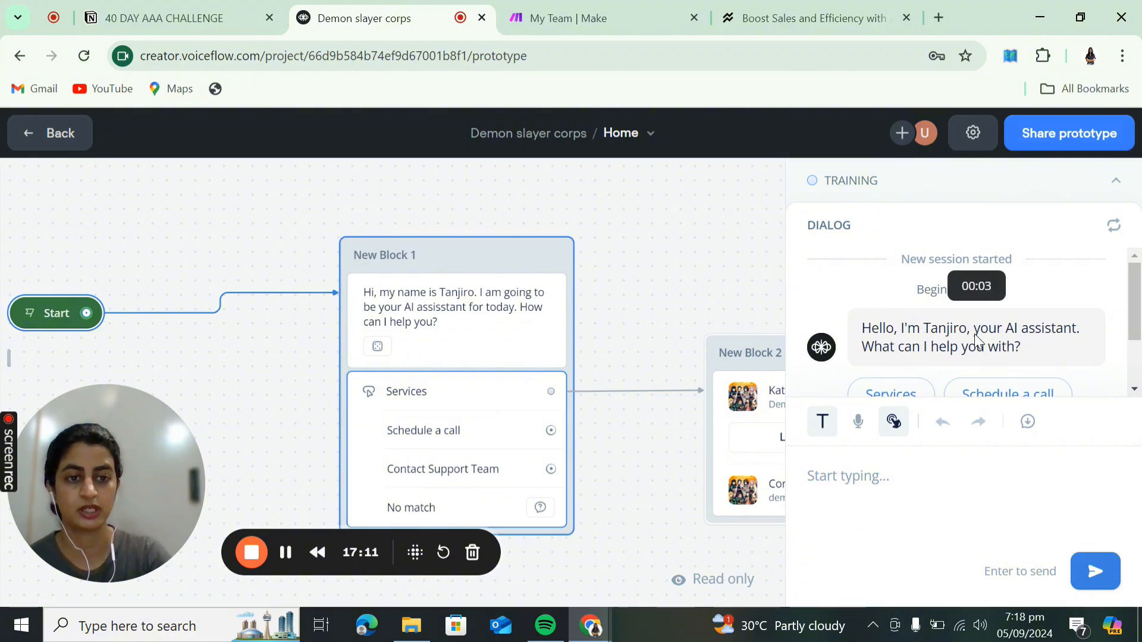
left_click(898, 331)
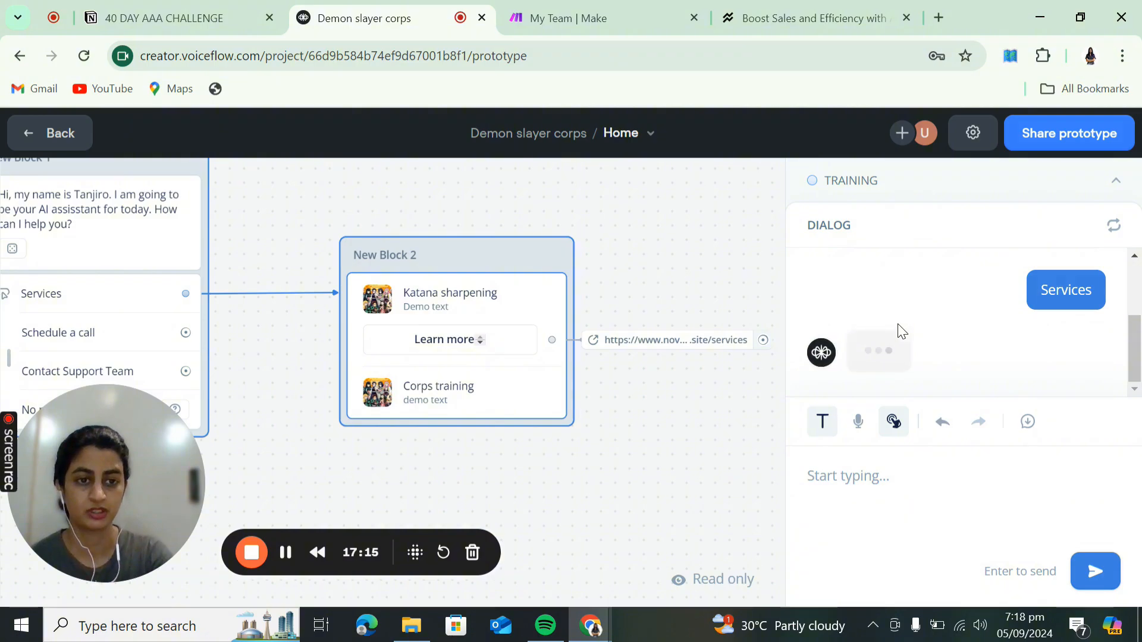
- Flip the carousel to the Corps training card and back to Katana sharpening
scroll(898, 325, "down", 2)
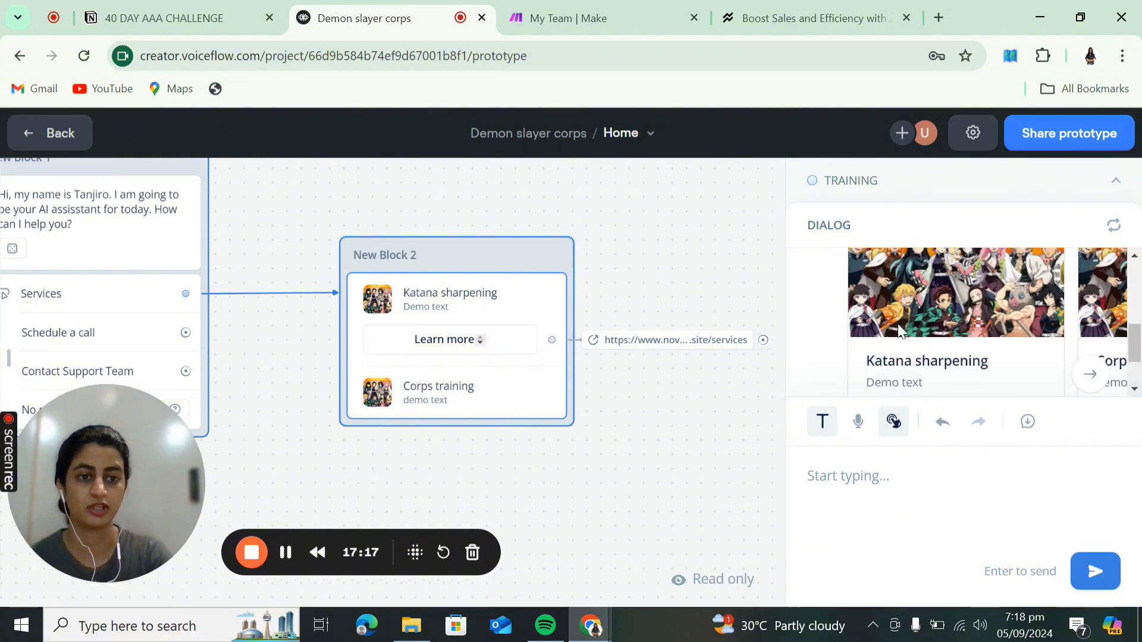
scroll(898, 325, "up", 1)
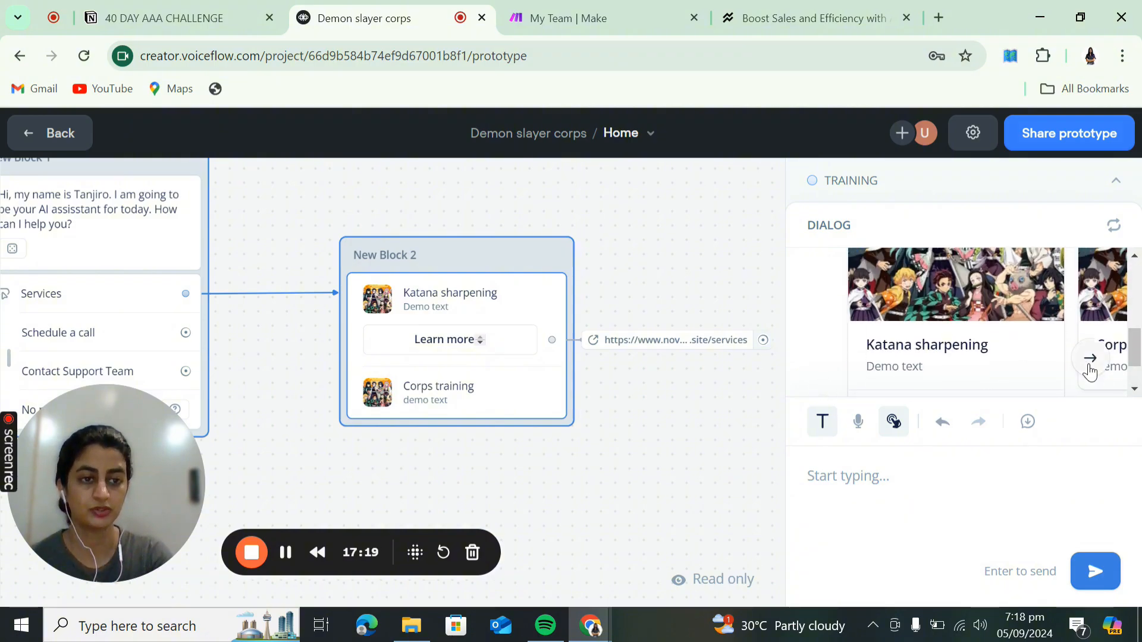
left_click(1090, 358)
scroll(953, 329, "up", 2)
scroll(829, 370, "down", 2)
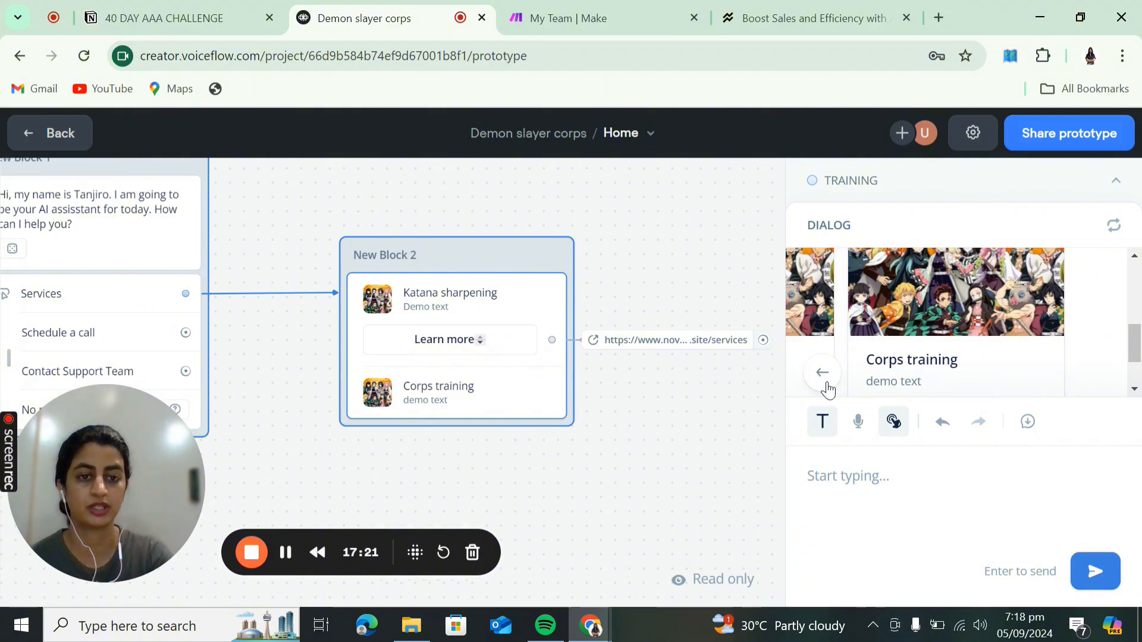
left_click(822, 373)
- Open Katana sharpening's Learn more, check the services page, and return to the prototype
scroll(968, 326, "up", 1)
scroll(969, 326, "down", 2)
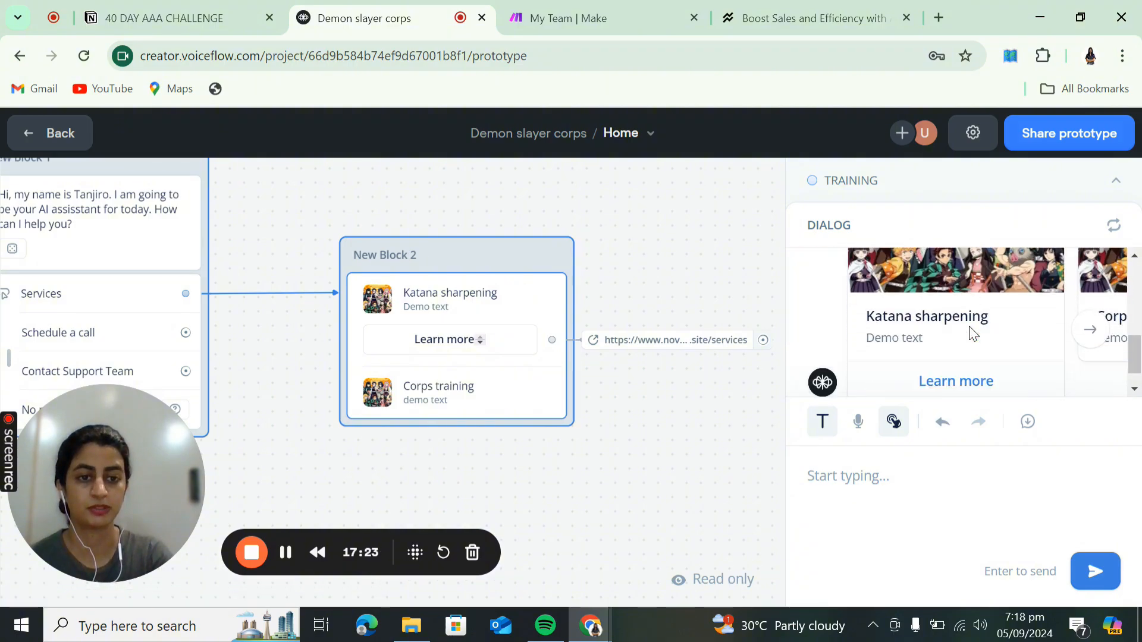
scroll(914, 326, "down", 1)
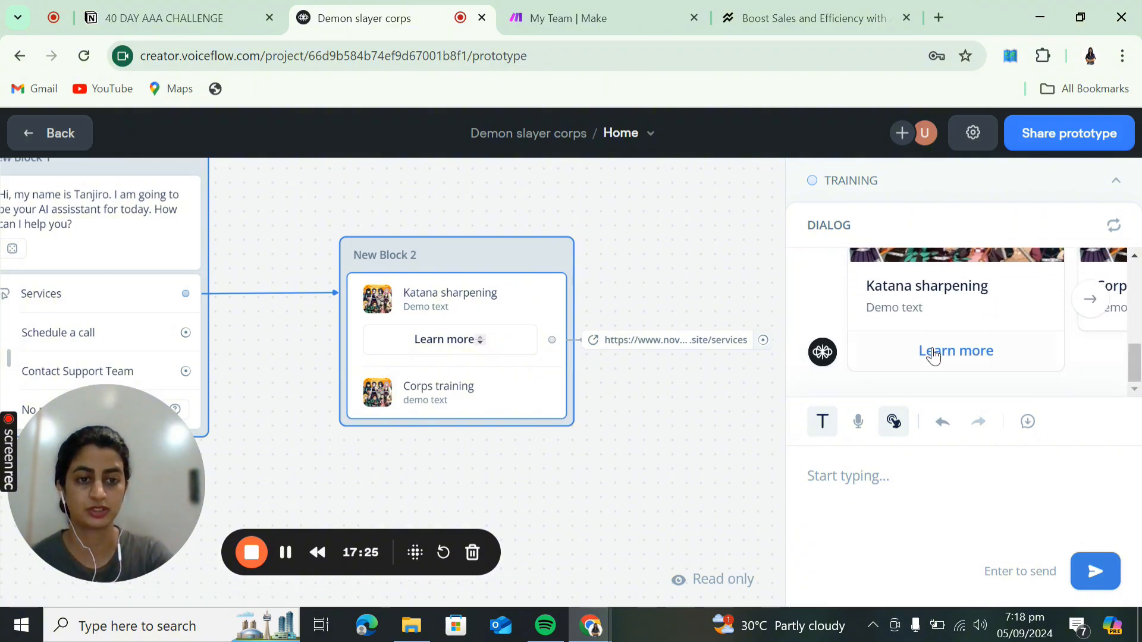
left_click(934, 353)
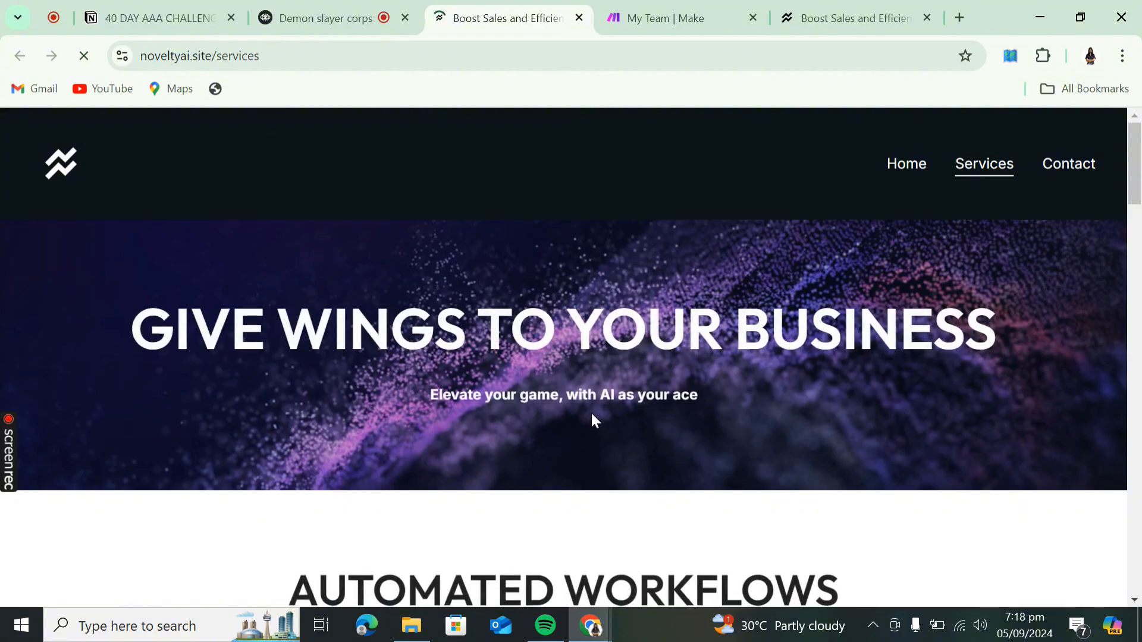
scroll(593, 419, "down", 9)
scroll(593, 414, "up", 8)
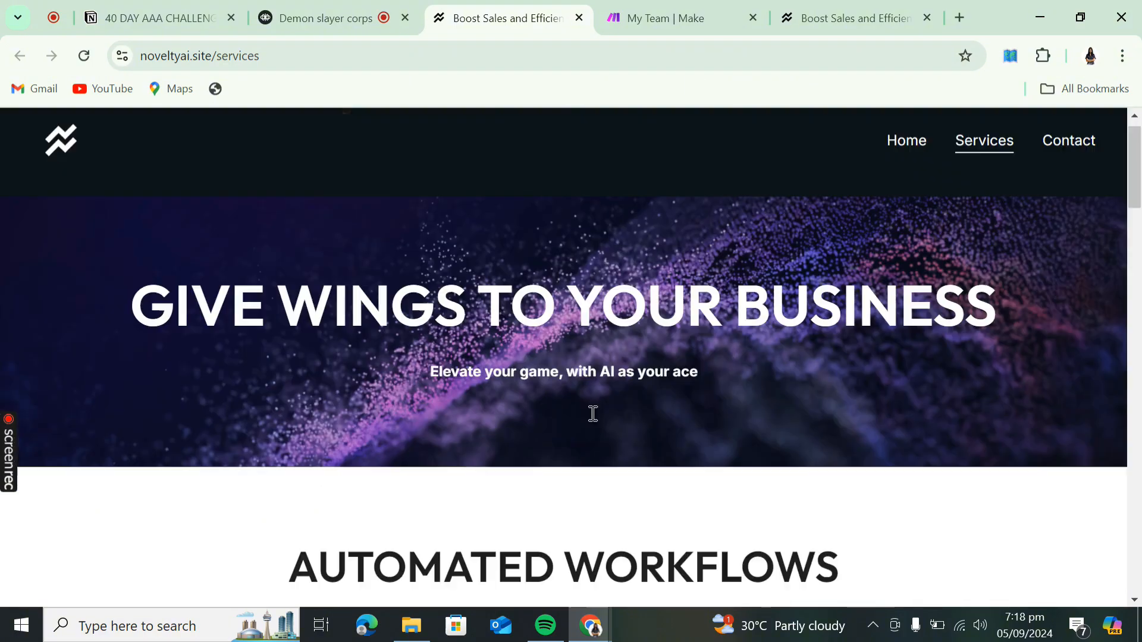
left_click(349, 19)
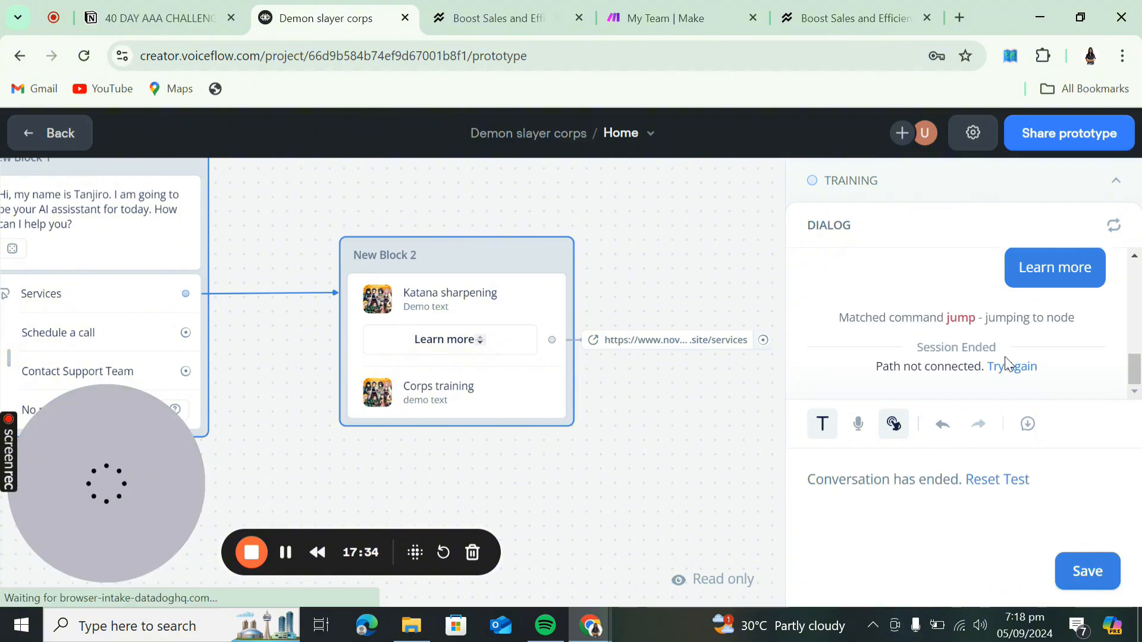
- Restart the test and choose Learn more on Katana sharpening, ending with 'Path not connected'
left_click(1009, 364)
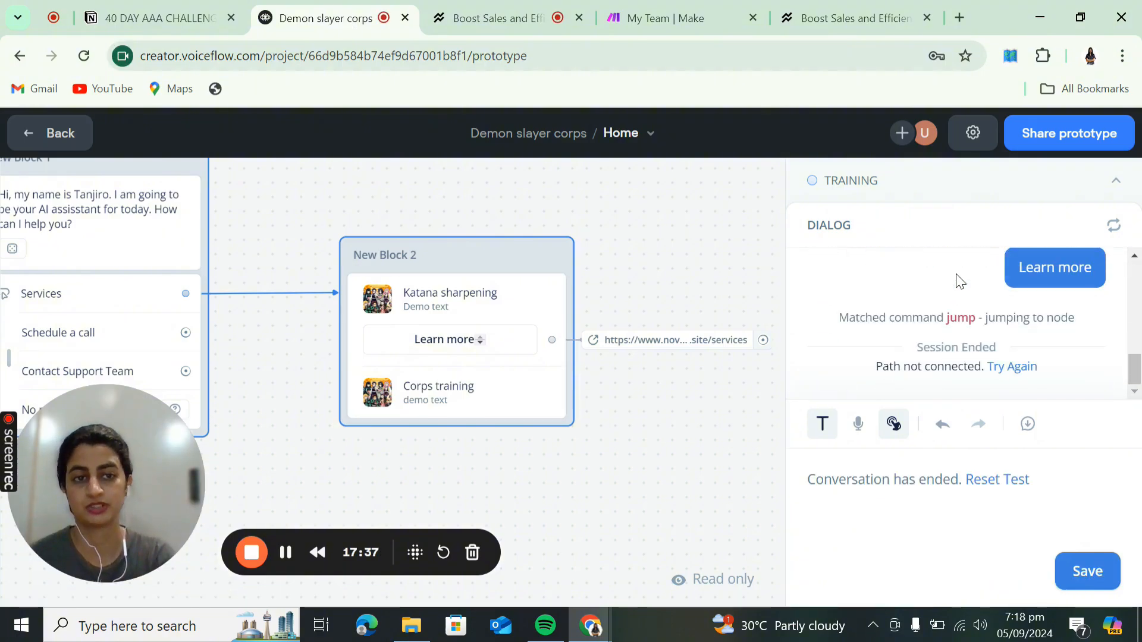
left_click_drag(530, 489, 698, 459)
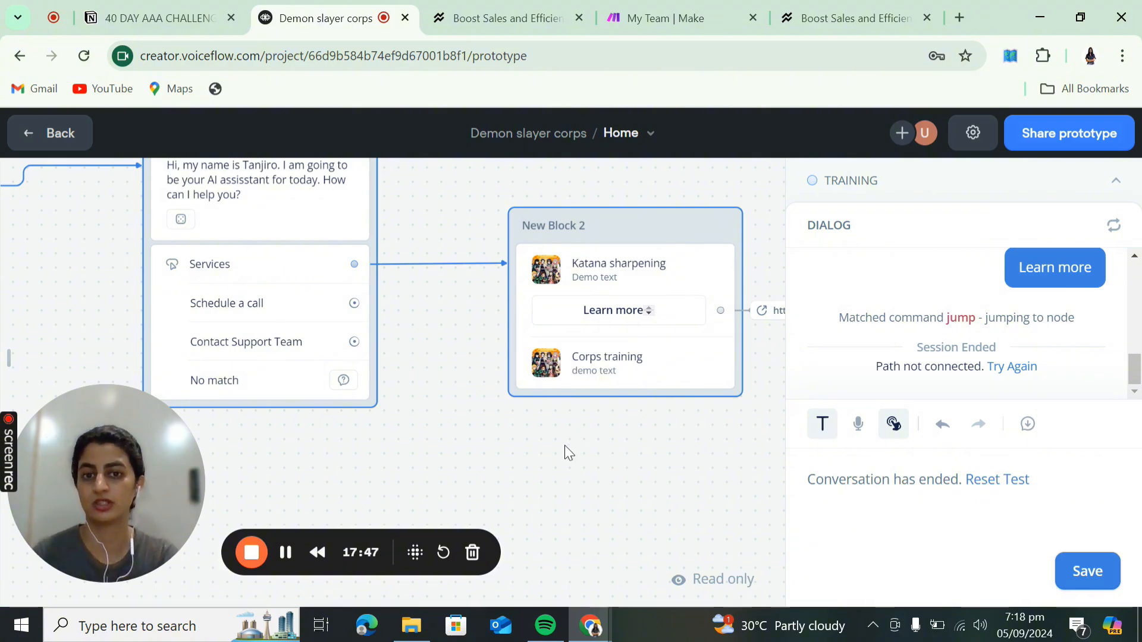
scroll(565, 452, "down", 3)
left_click_drag(565, 452, 664, 460)
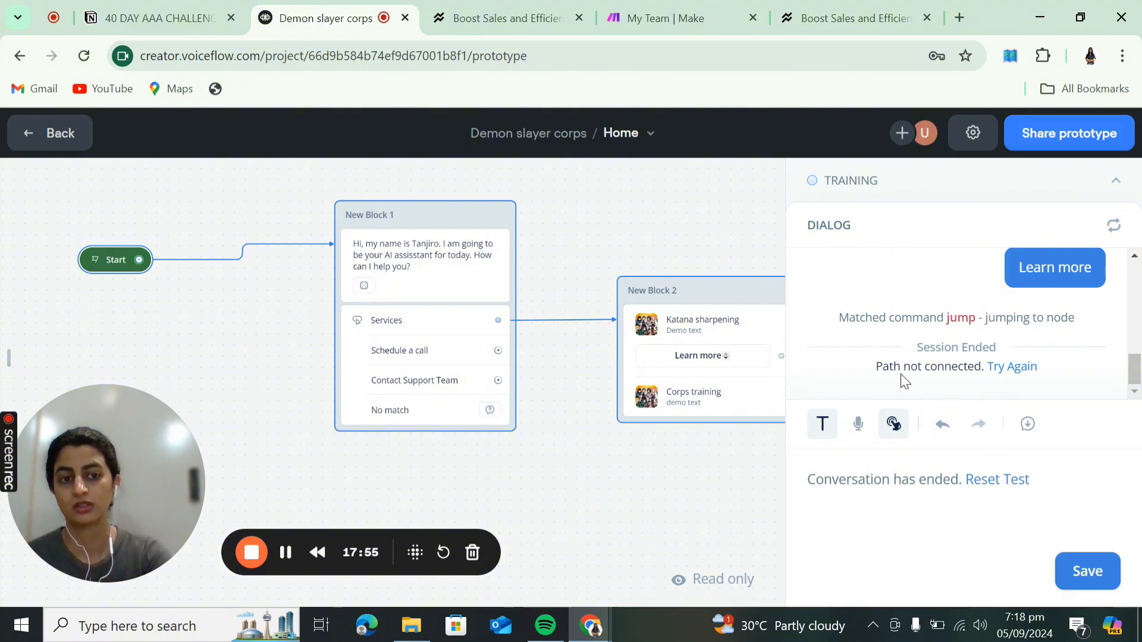
left_click_drag(663, 494, 598, 496)
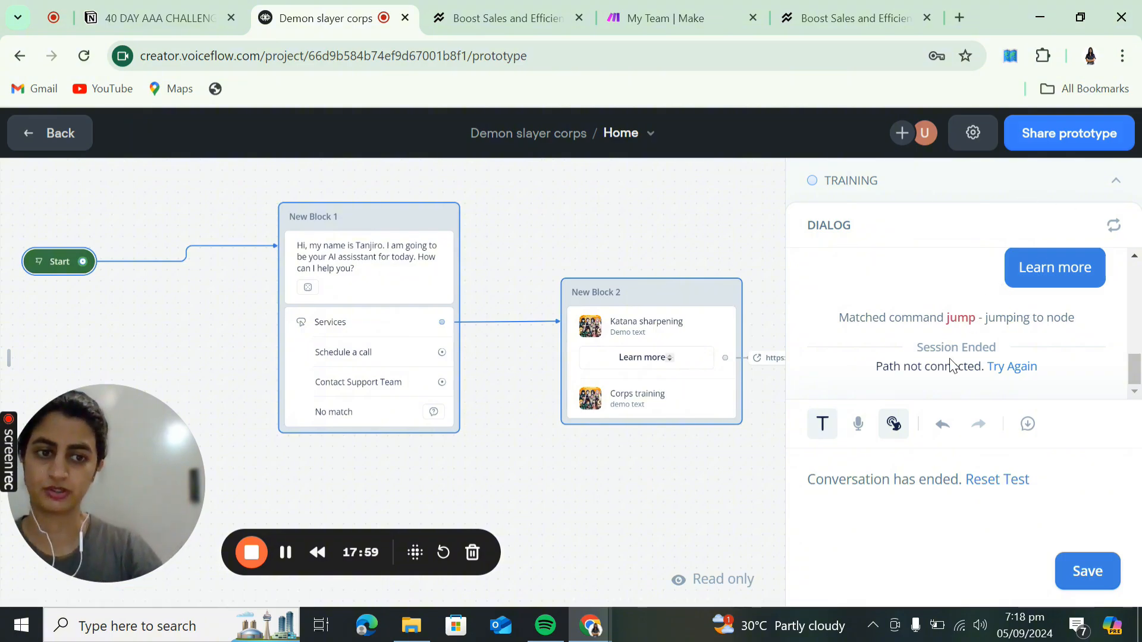
left_click_drag(672, 527, 438, 464)
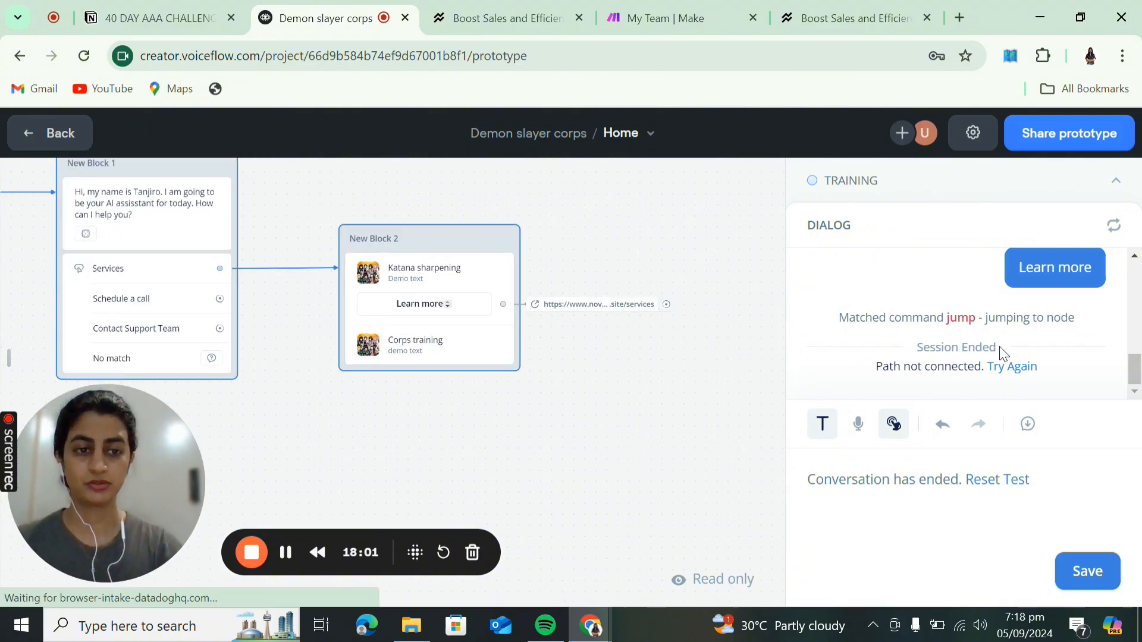
scroll(945, 301, "up", 3)
left_click(946, 369)
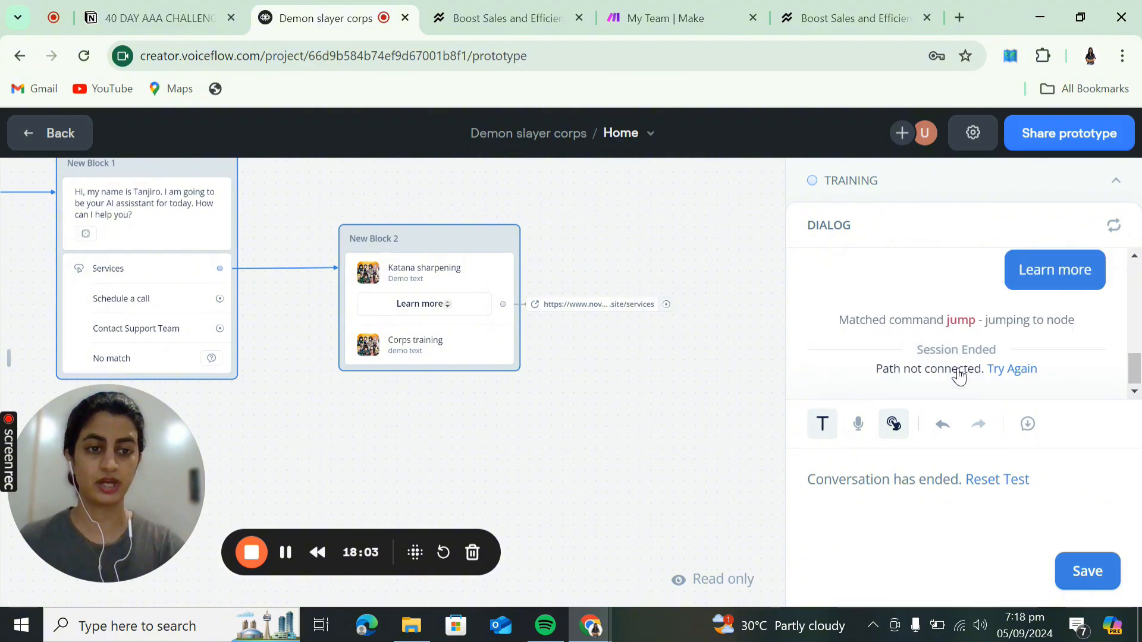
- Glance at the services page, return to the prototype, and expand the Training section
left_click(819, 11)
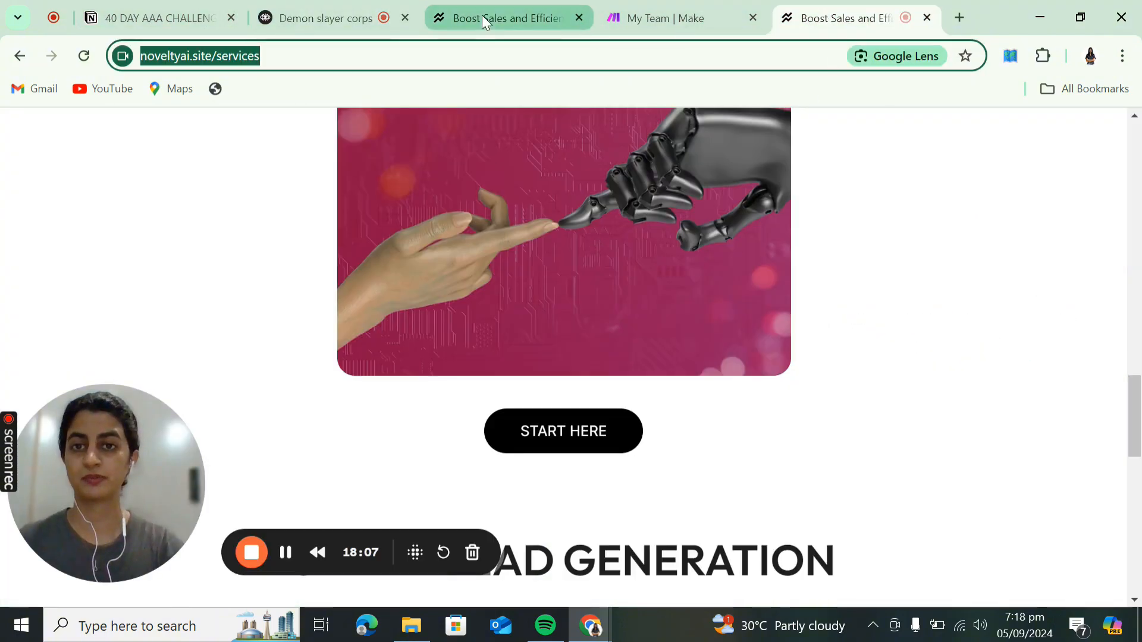
left_click(309, 10)
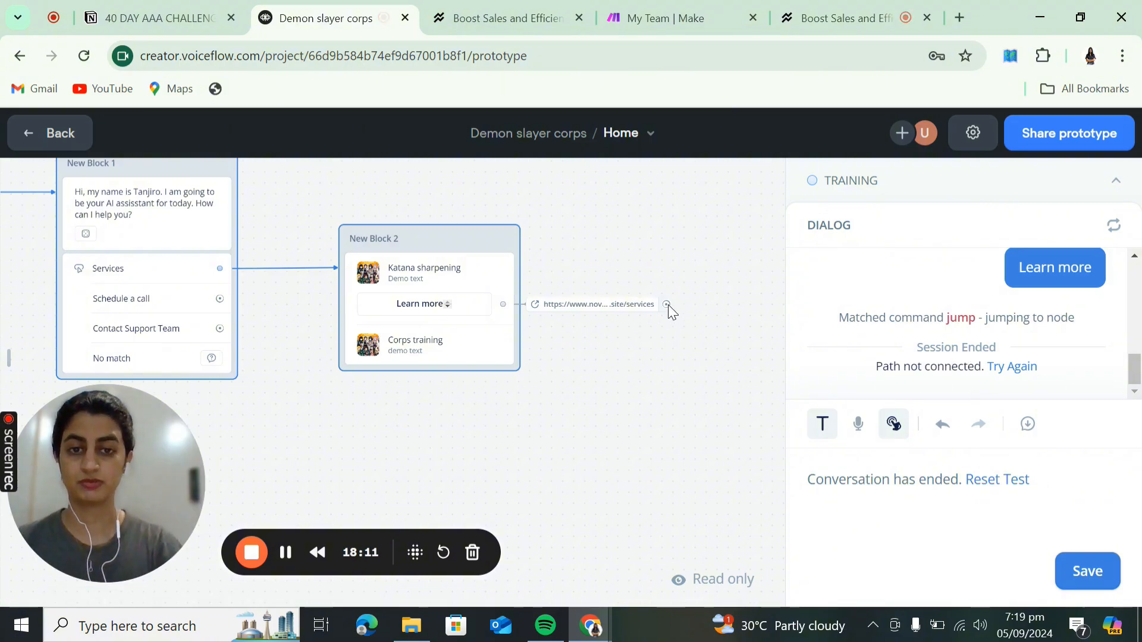
left_click_drag(674, 302, 686, 301)
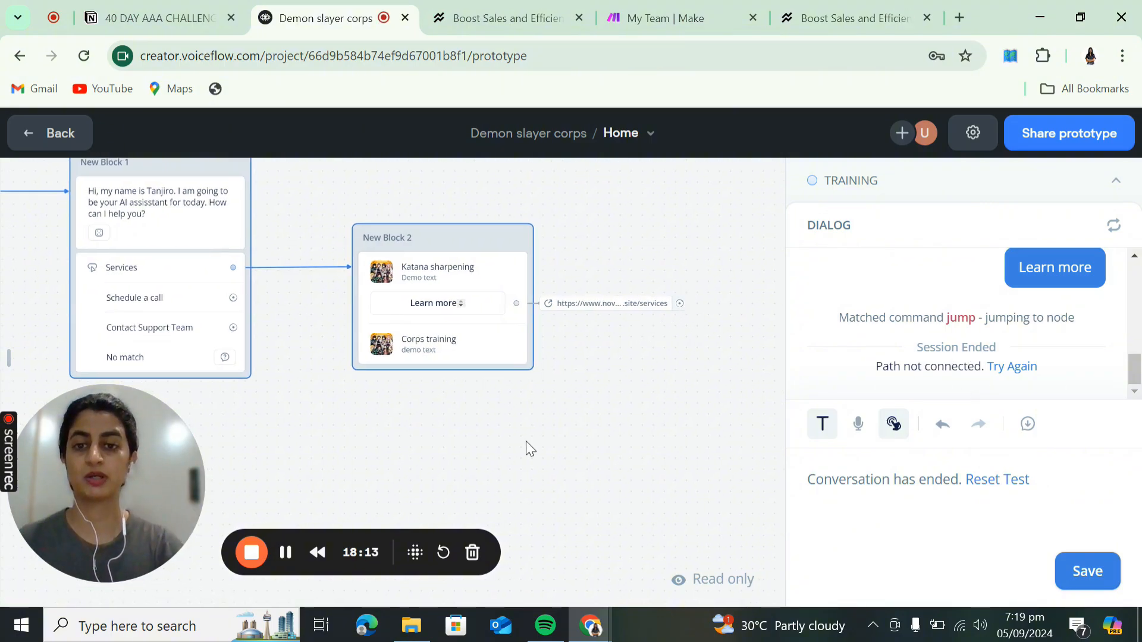
left_click_drag(527, 440, 576, 372)
scroll(577, 372, "down", 3)
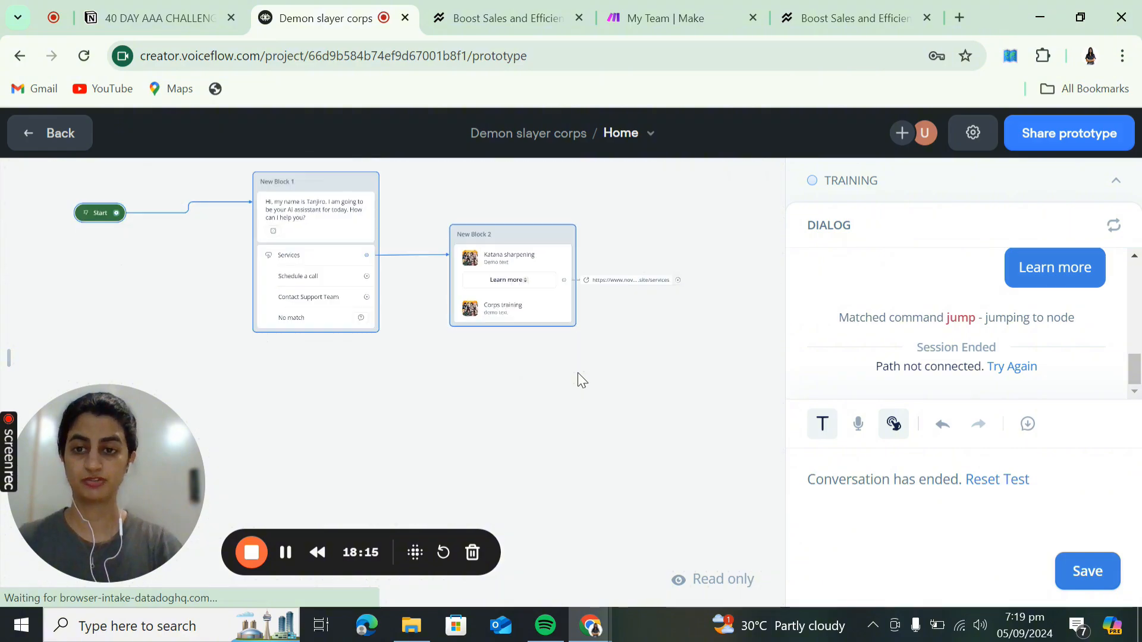
left_click_drag(362, 372, 415, 408)
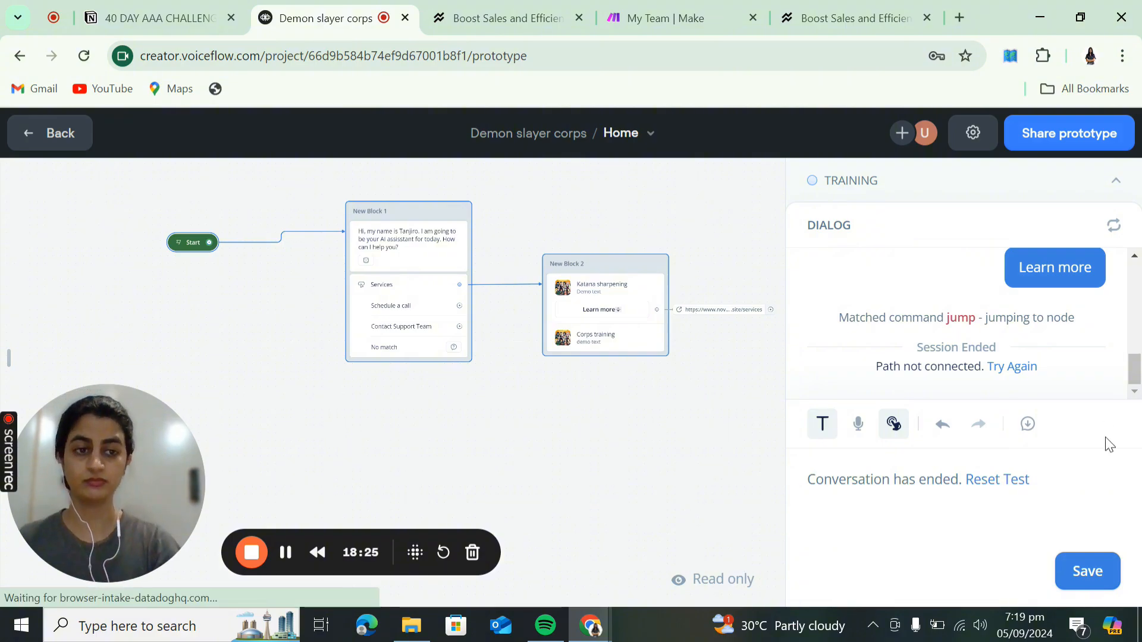
left_click(1114, 189)
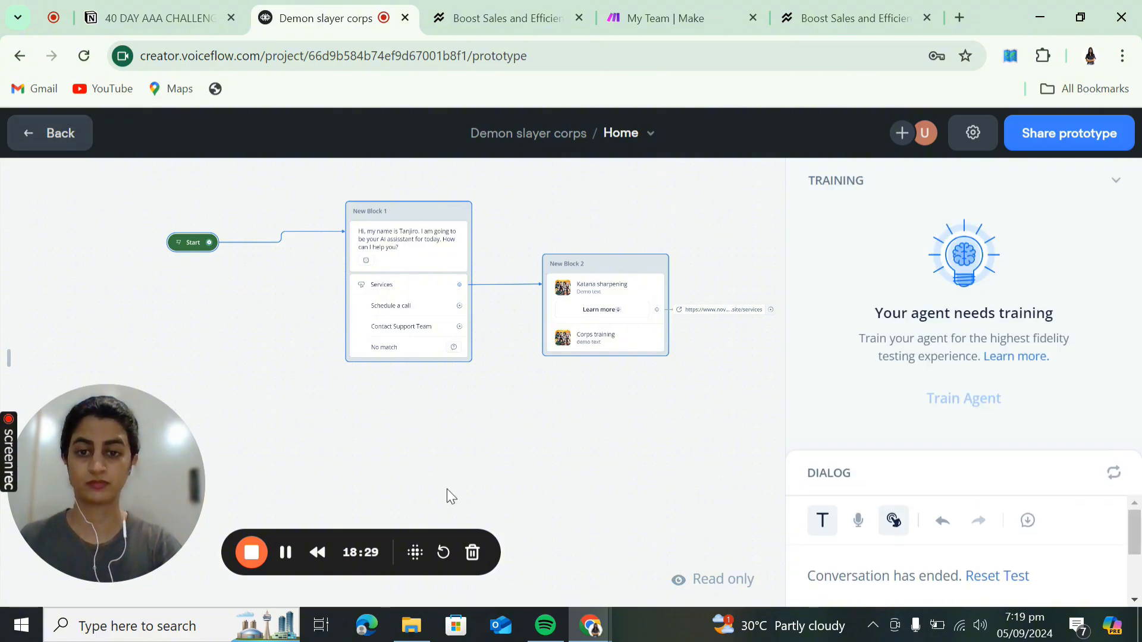
- Return to the flow editor and drop an empty Talk message block below the flow
left_click(415, 280)
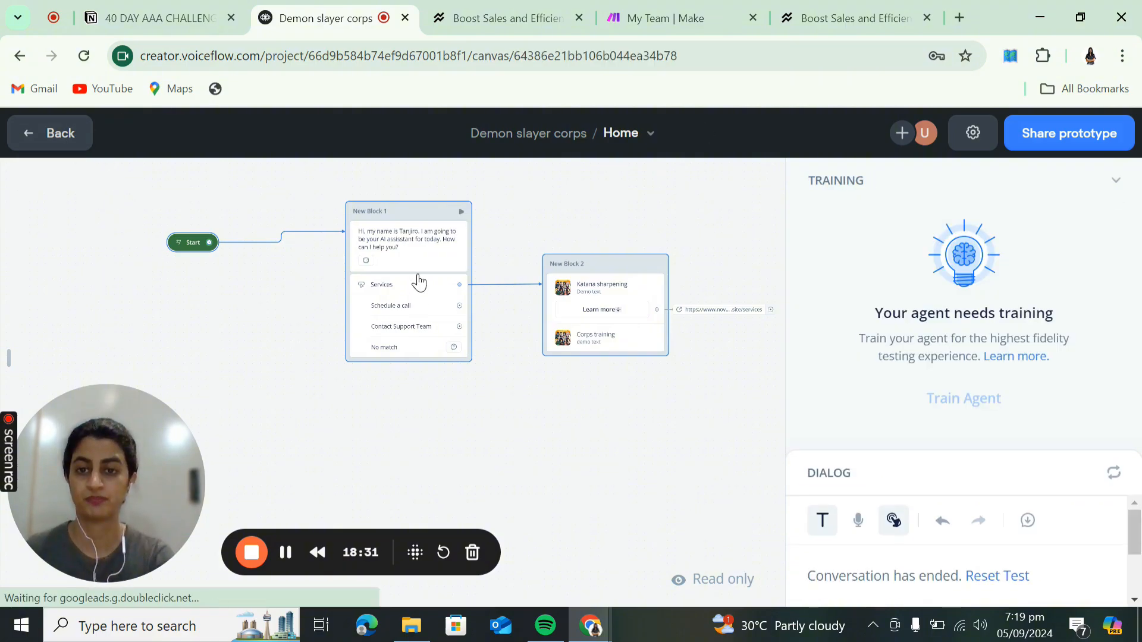
left_click(593, 275)
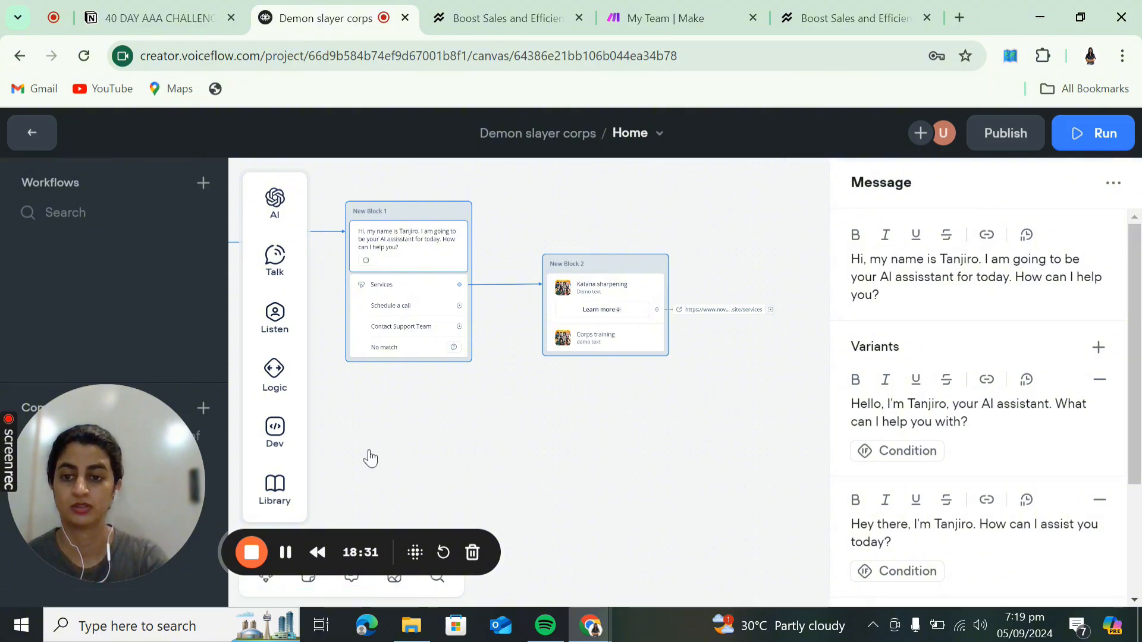
left_click(279, 265)
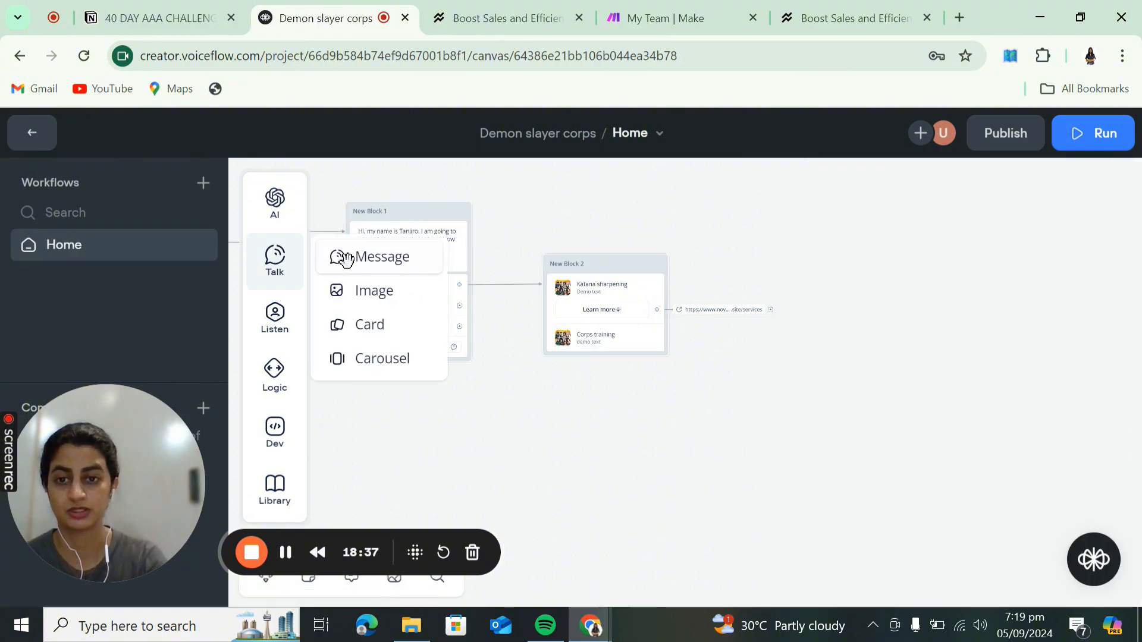
left_click_drag(345, 259, 457, 449)
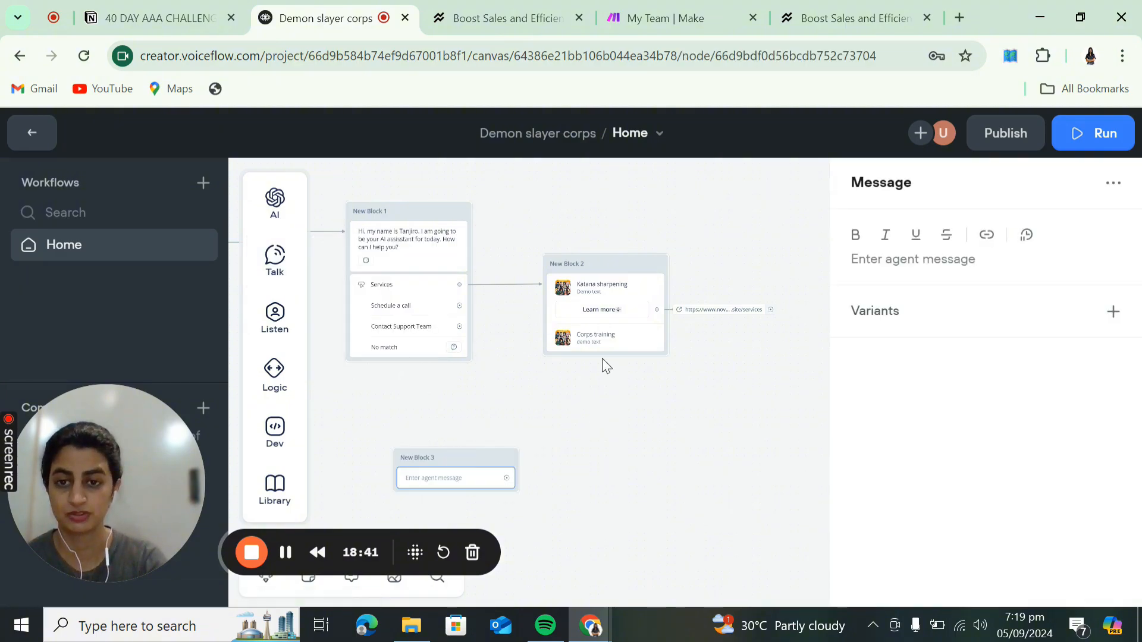
scroll(549, 434, "down", 1)
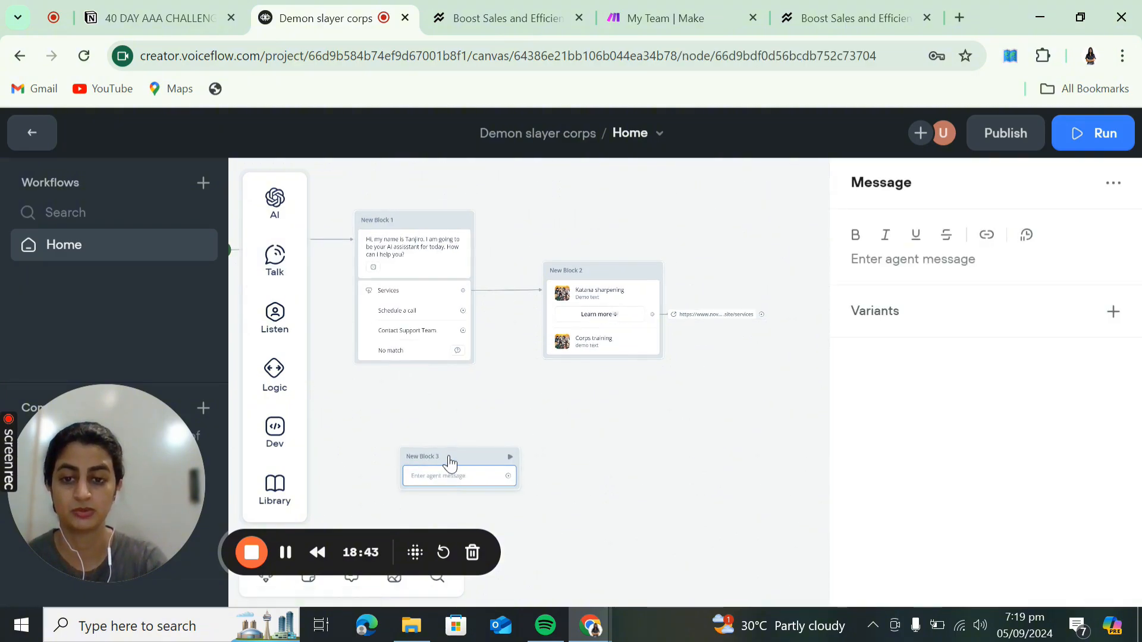
left_click(472, 411)
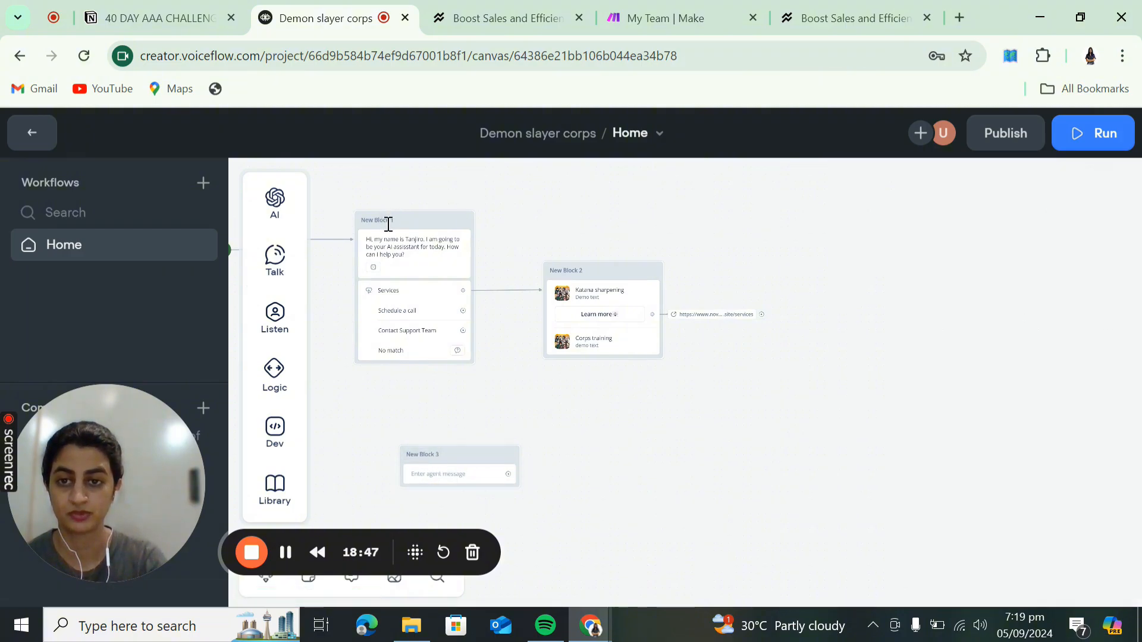
- Rename New Block 1 to Welcome and New Block 2 to Services, moving Services higher
left_click(388, 220)
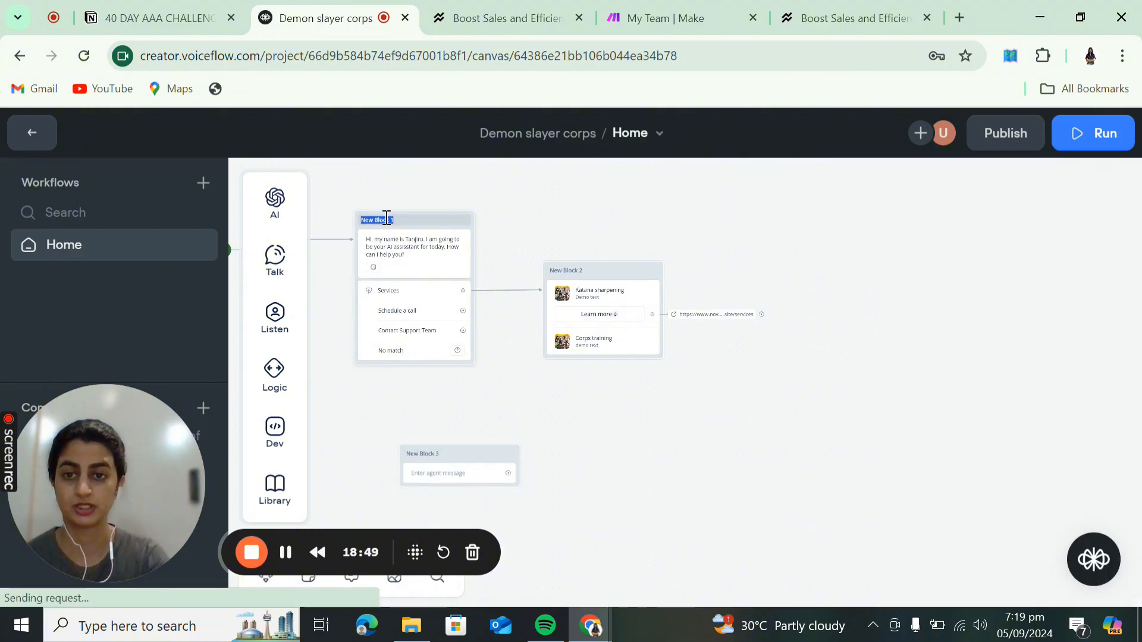
type("Welcome")
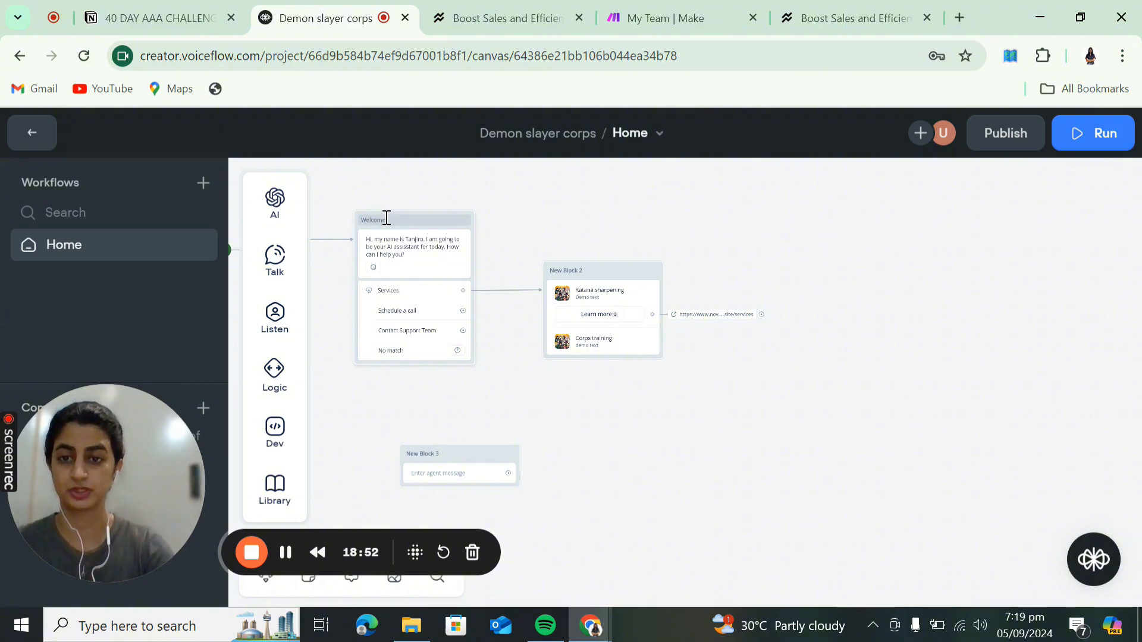
left_click(574, 274)
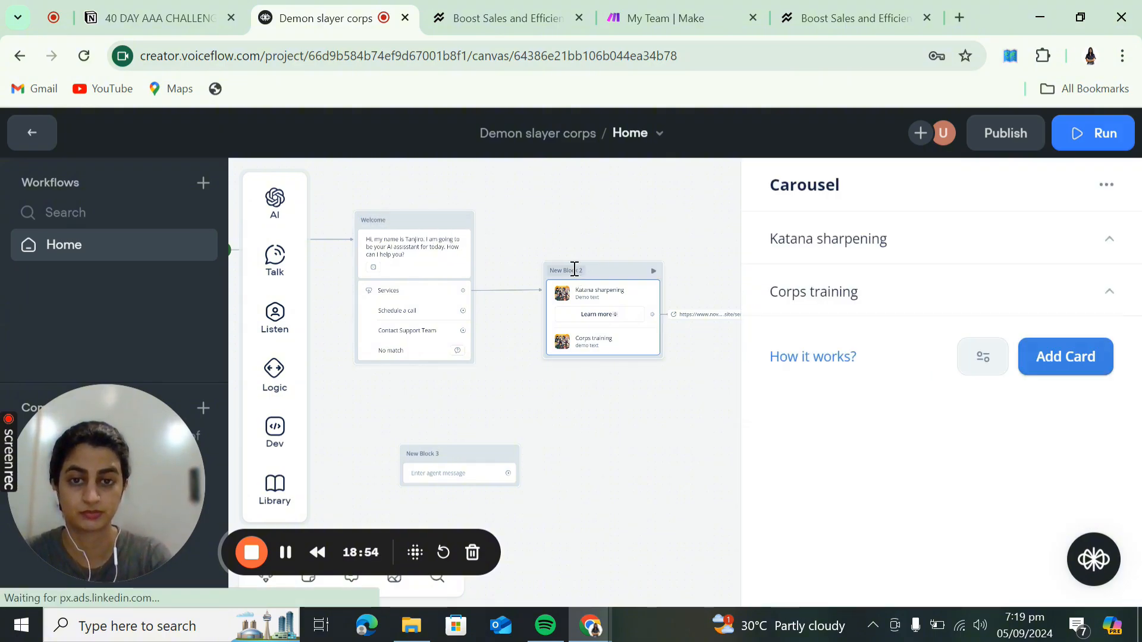
double_click(574, 270)
type("S")
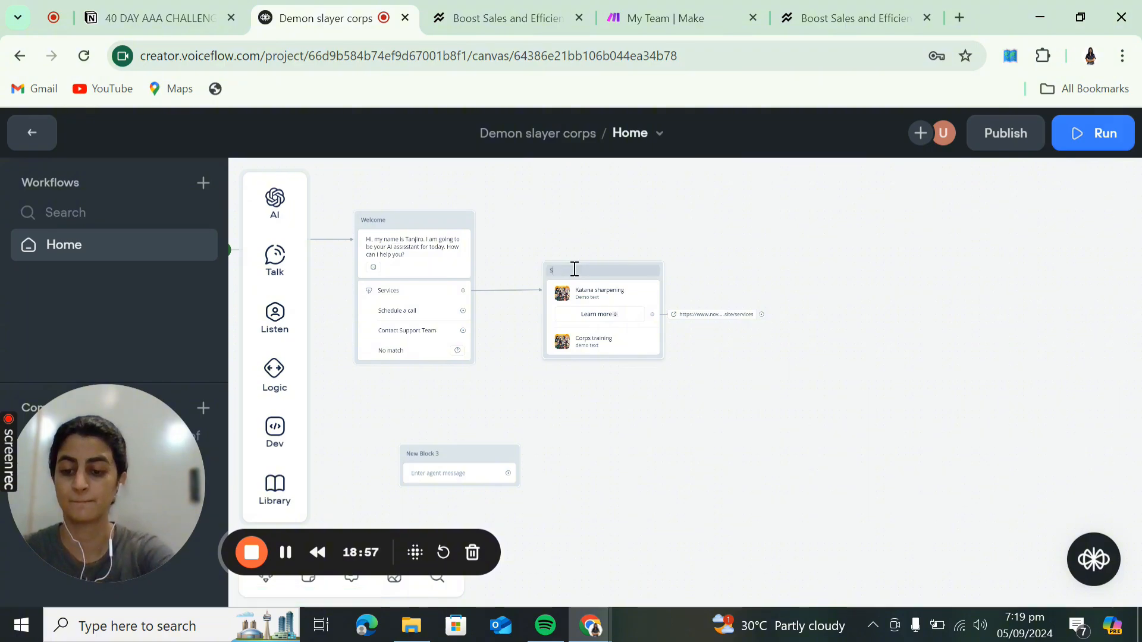
type("ervices")
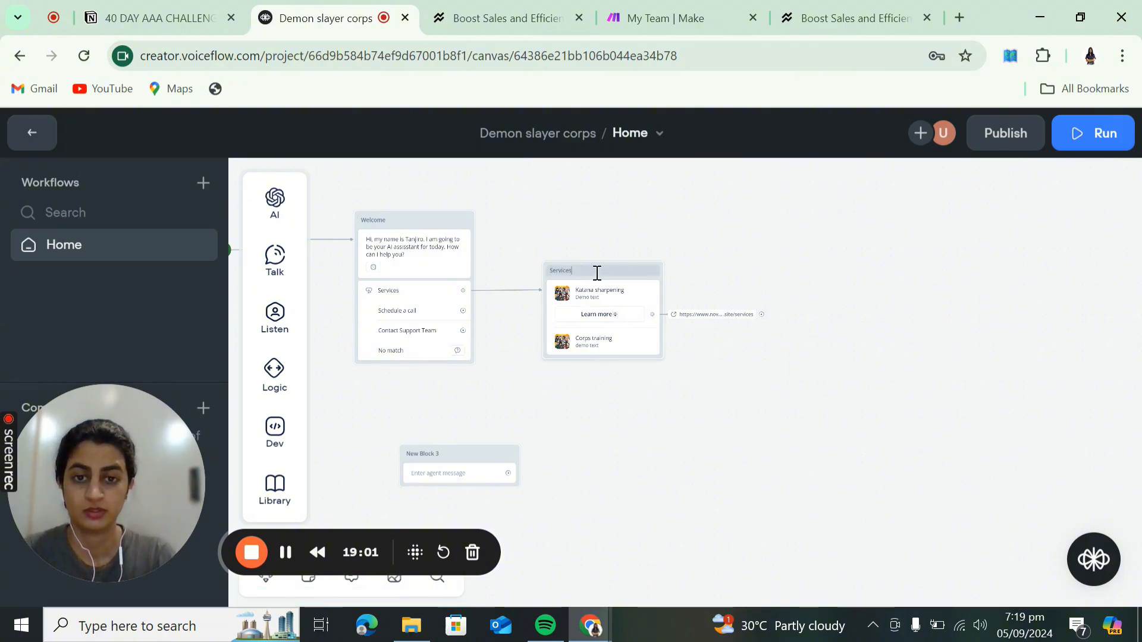
left_click(730, 270)
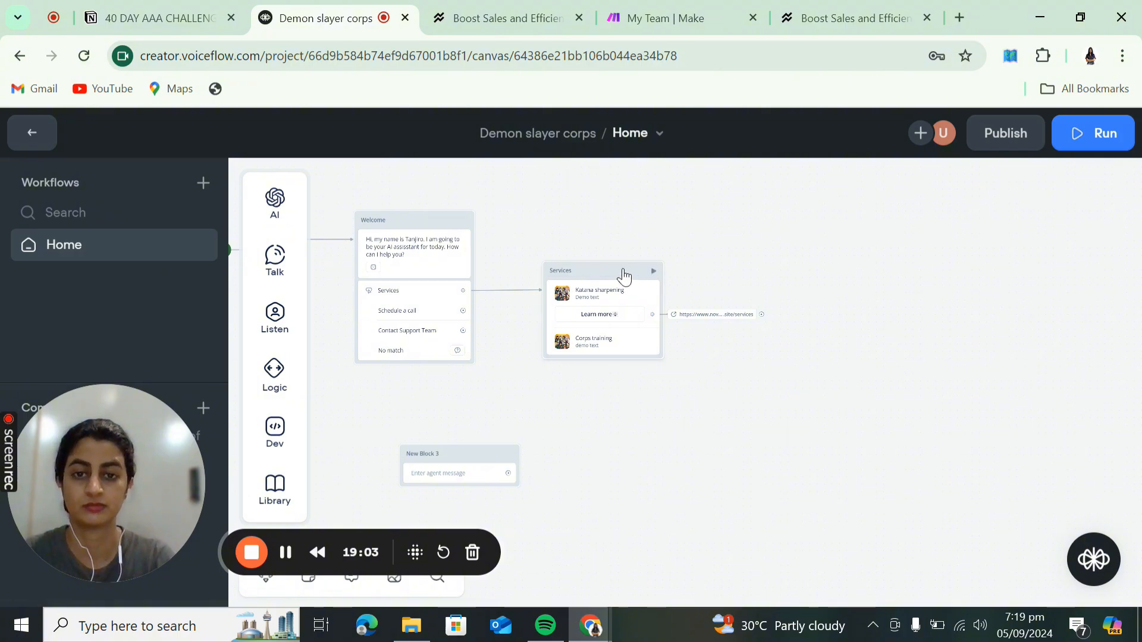
left_click_drag(624, 274, 619, 203)
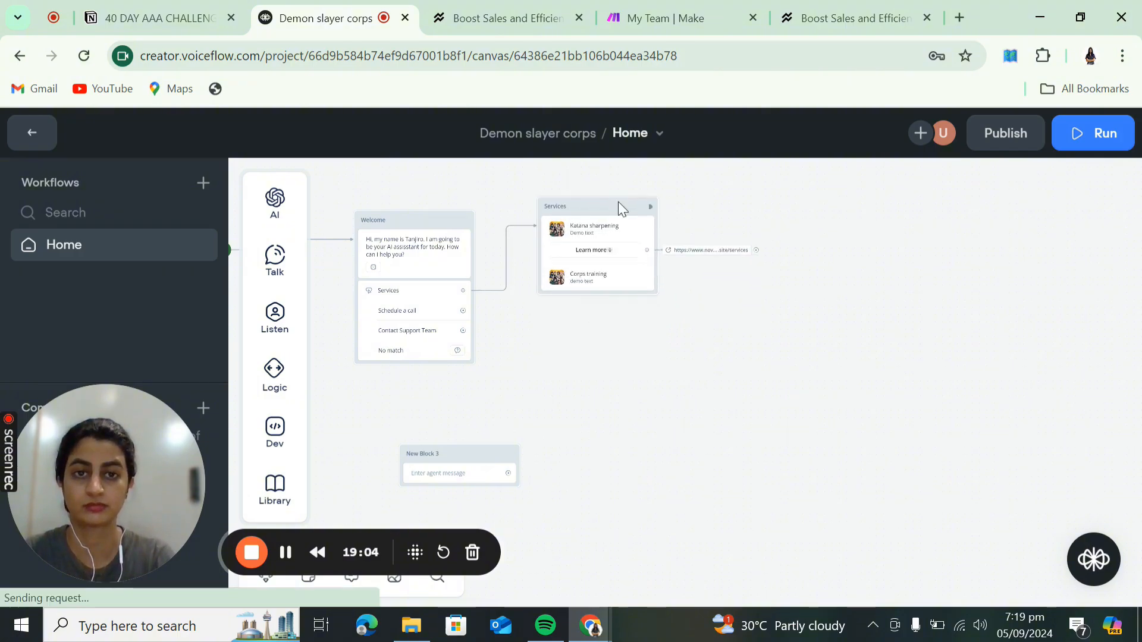
left_click(921, 17)
- Rename New Block 3 to Follow up and move it under Welcome
left_click(694, 17)
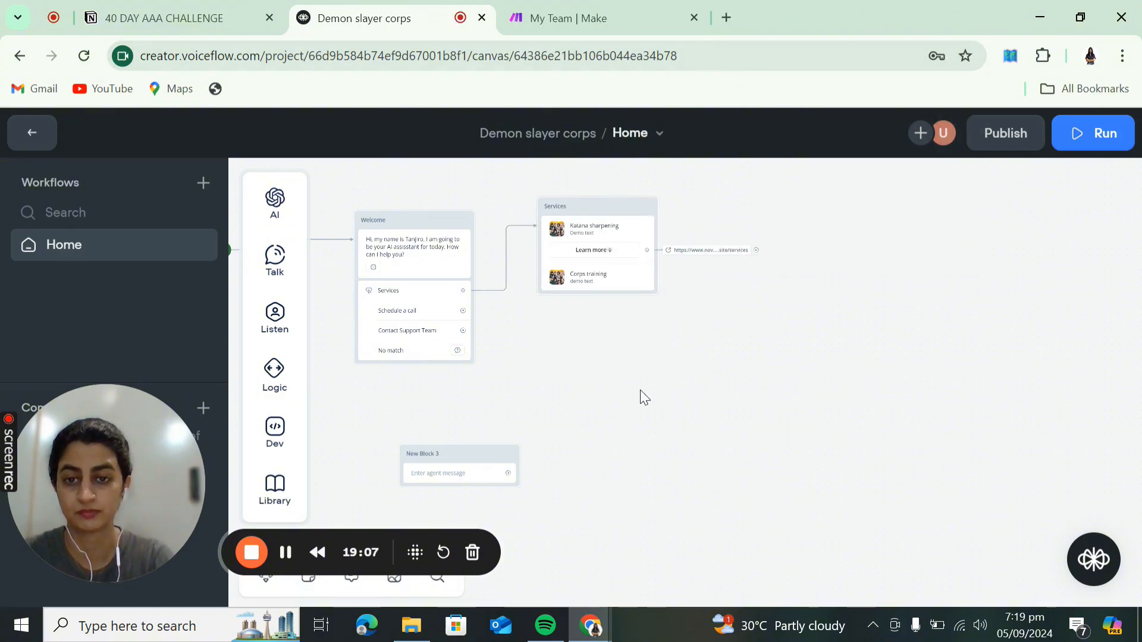
scroll(641, 387, "down", 1)
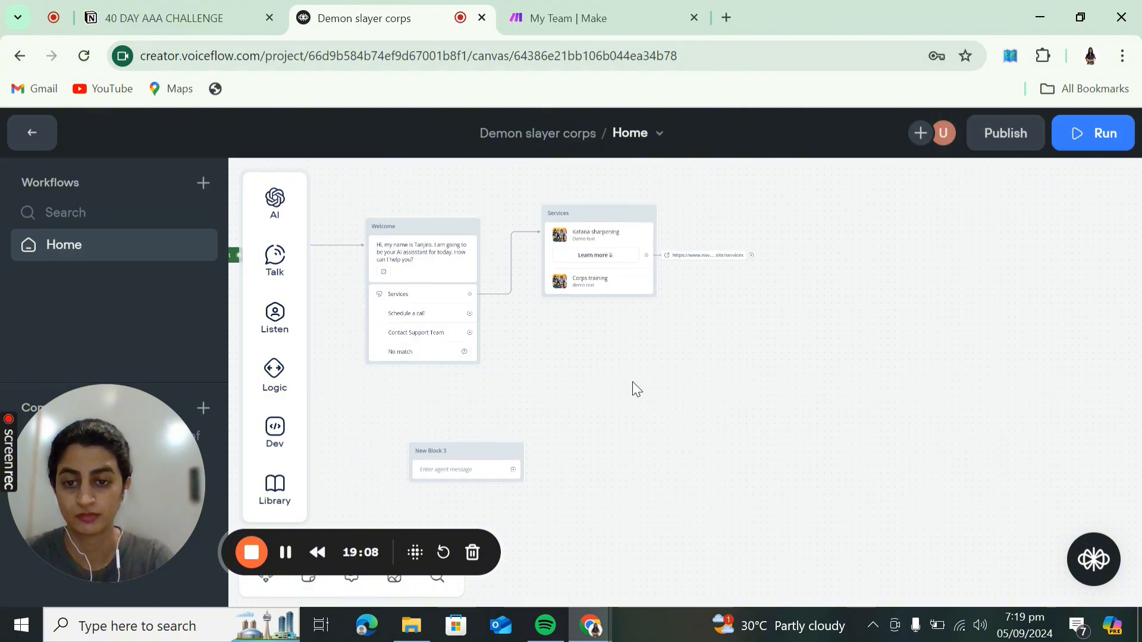
left_click(439, 450)
double_click(440, 450)
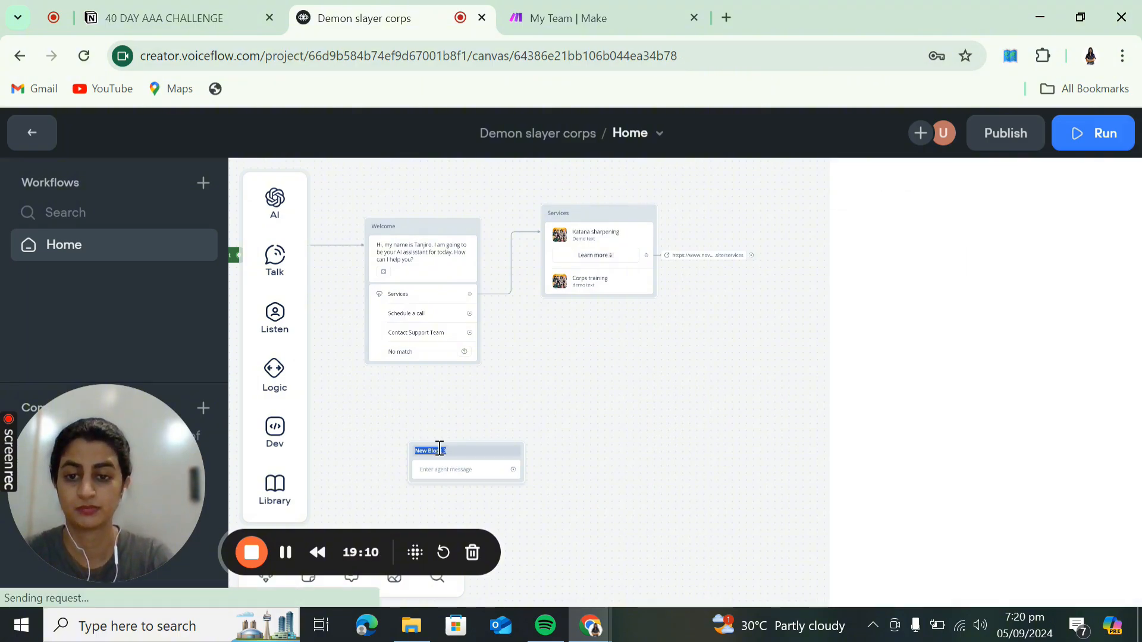
type("Fa")
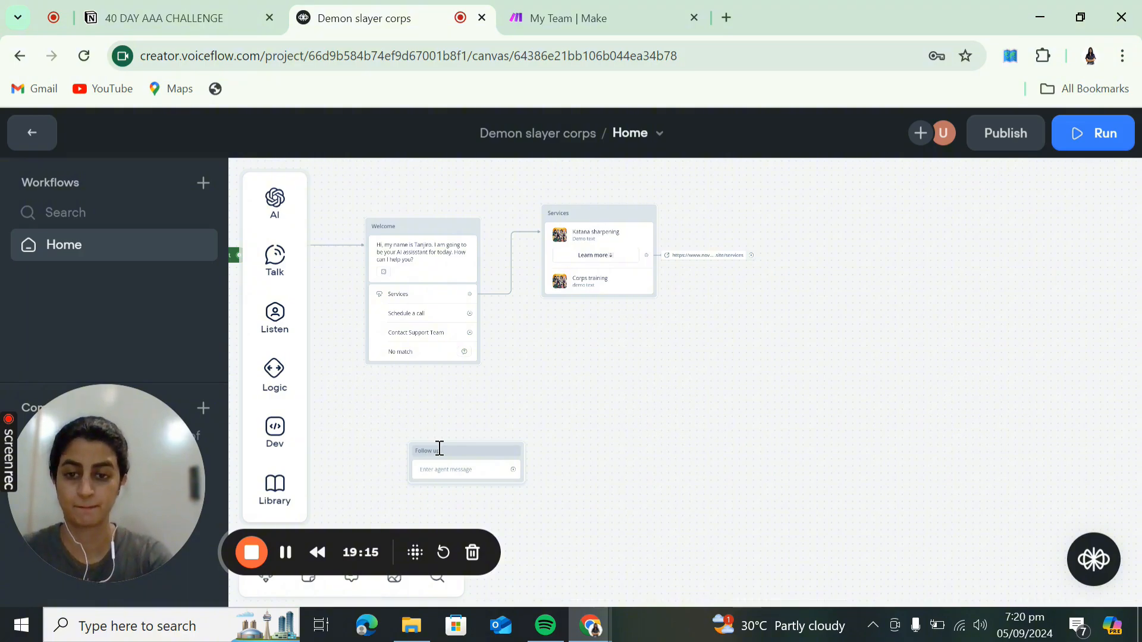
left_click(568, 456)
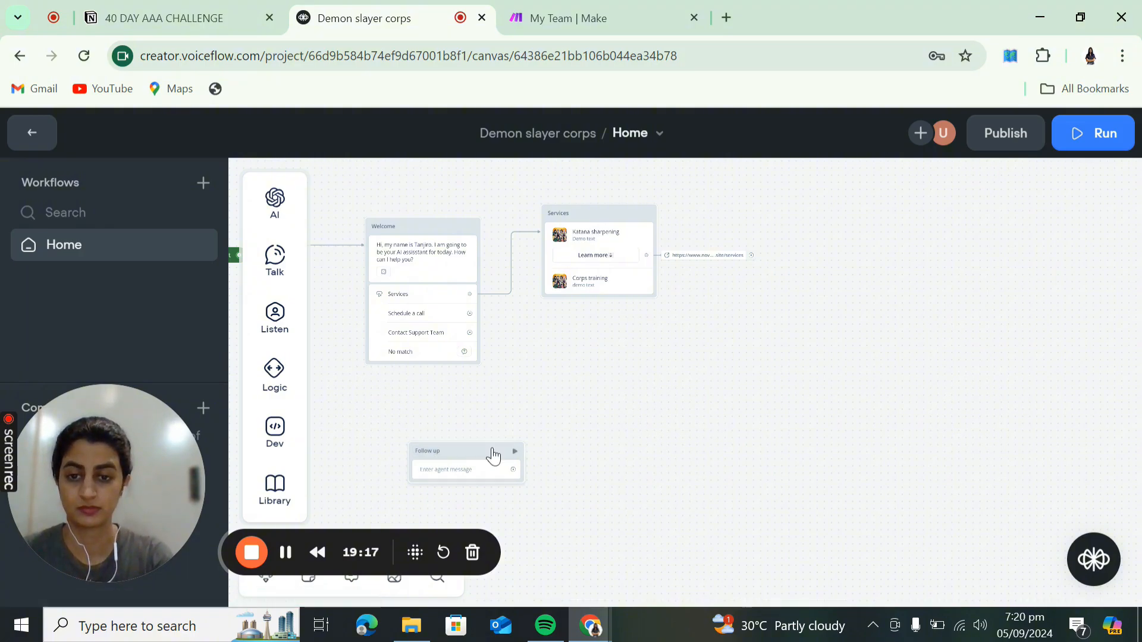
left_click_drag(490, 450, 477, 393)
- Give Follow up the message 'What else can I help you with?'
left_click(462, 422)
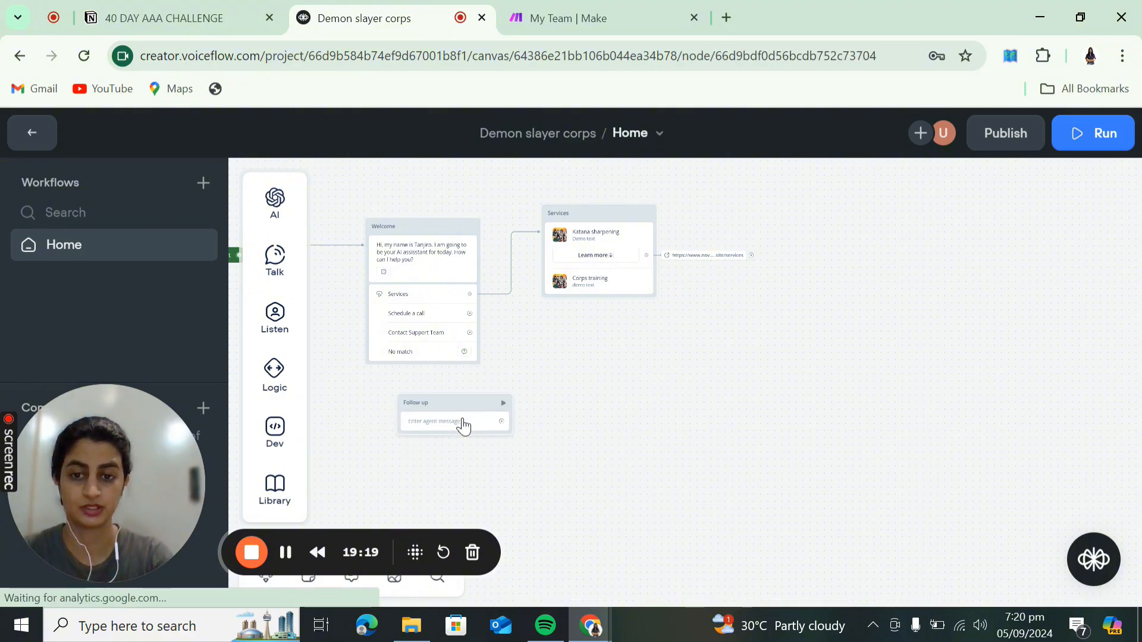
type("What else can I help")
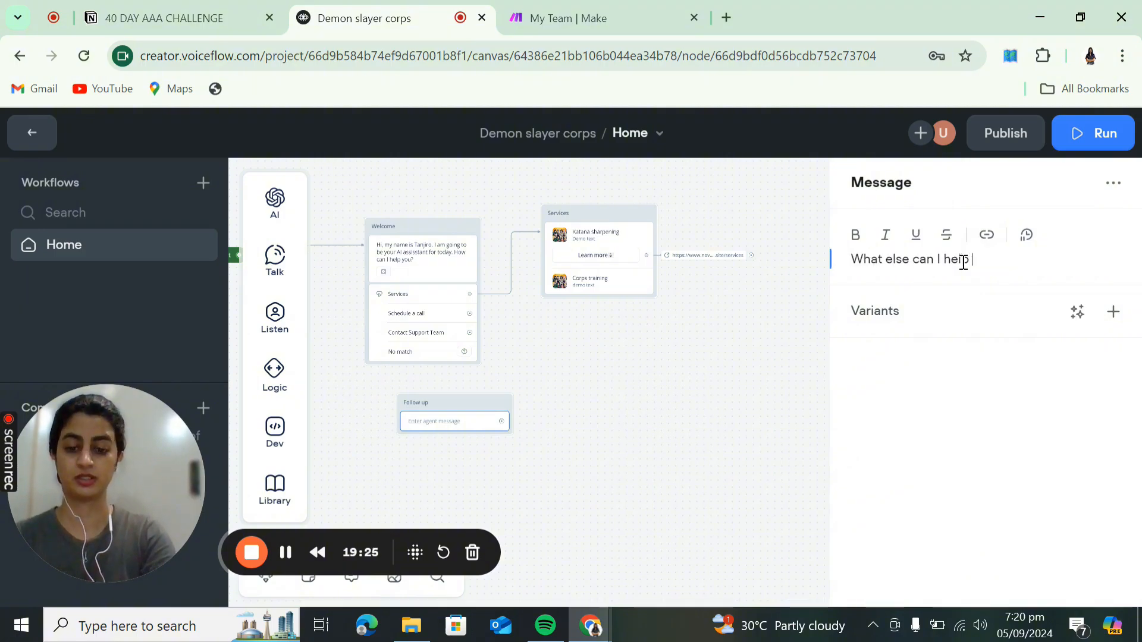
type(" you wiht?")
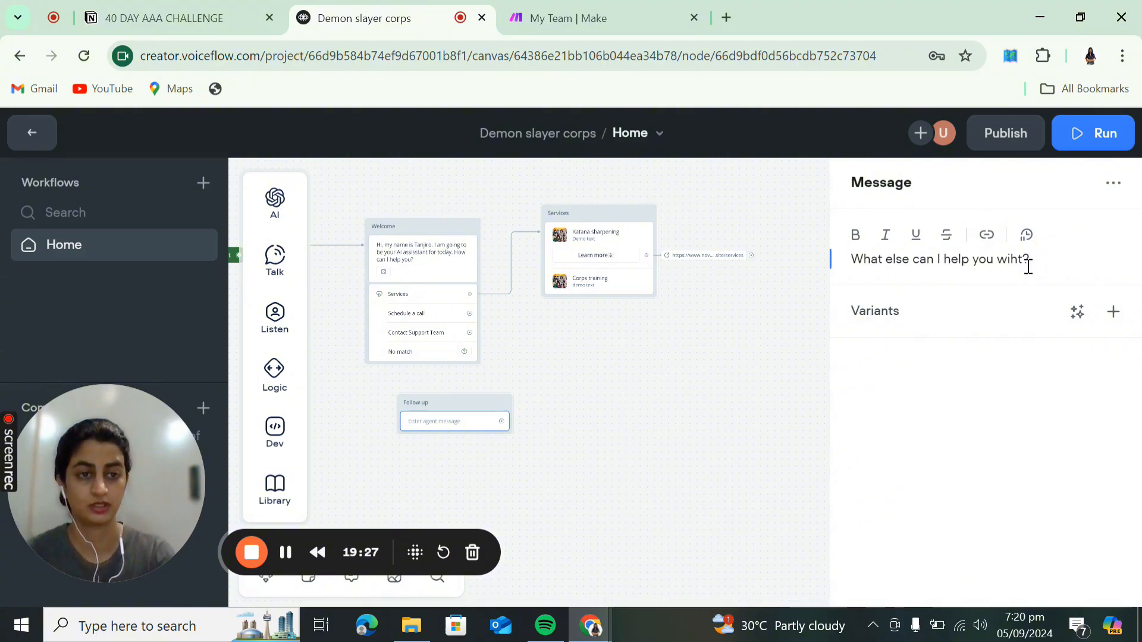
key("BackSpace")
key("BackSpace")
key("BackSpace")
type("th")
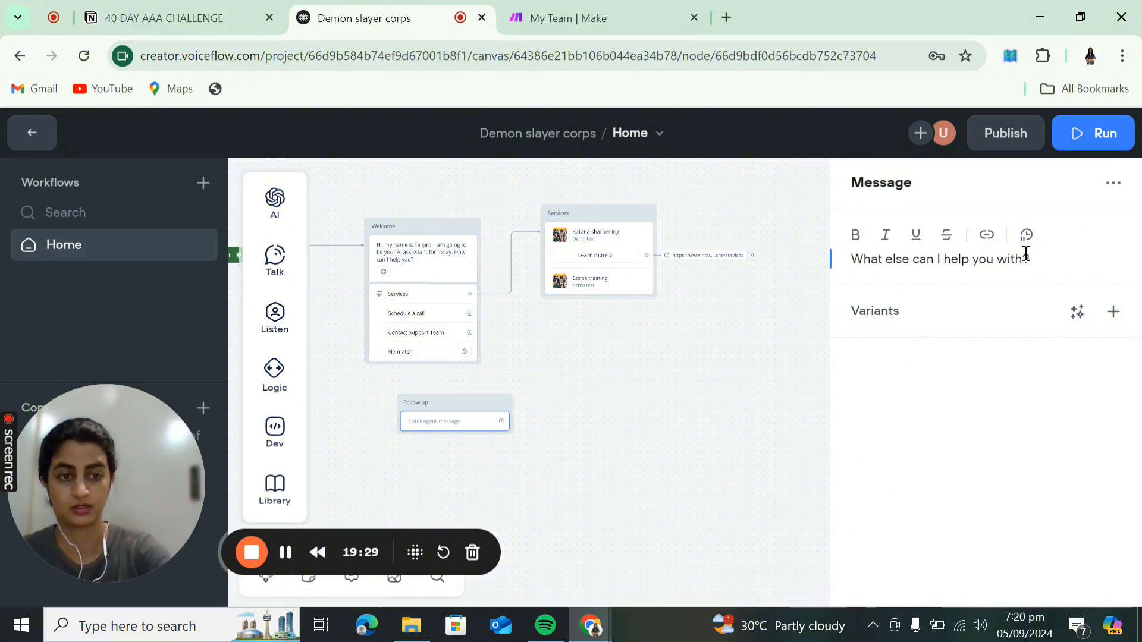
left_click(754, 338)
- Copy the Welcome block and paste it onto the canvas as Welcome copy
right_click(409, 329)
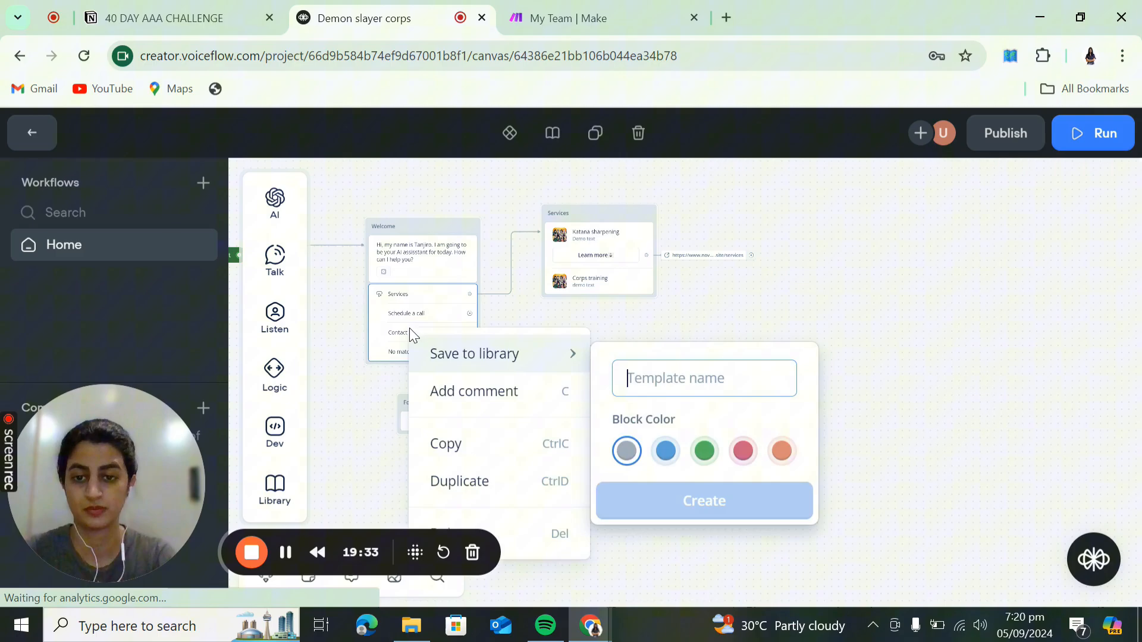
left_click(450, 441)
left_click(591, 464)
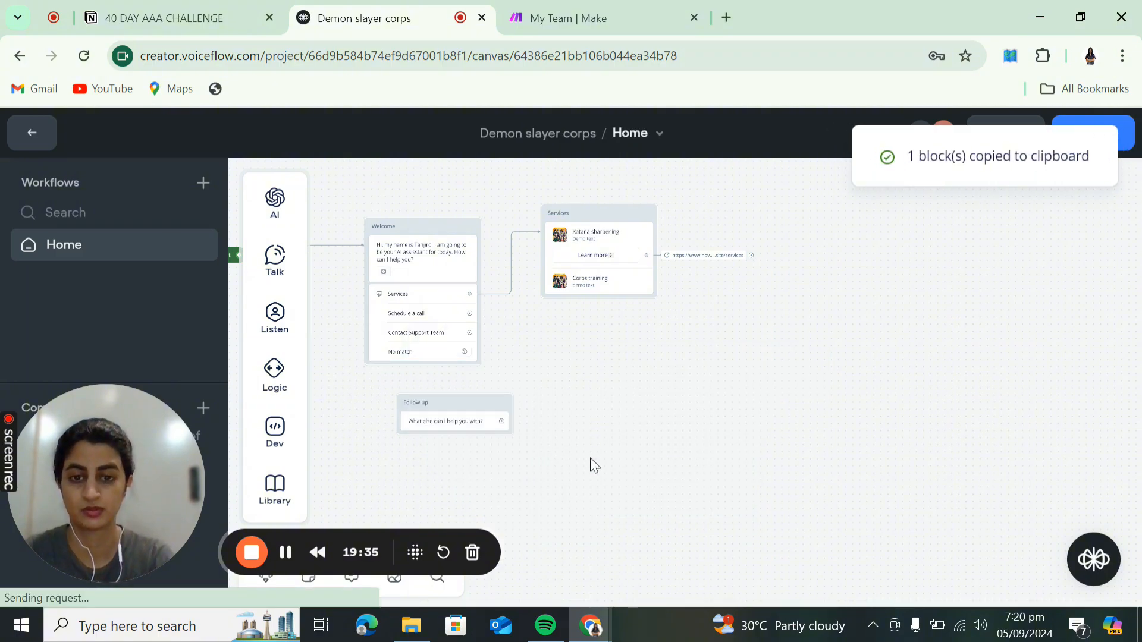
right_click(592, 465)
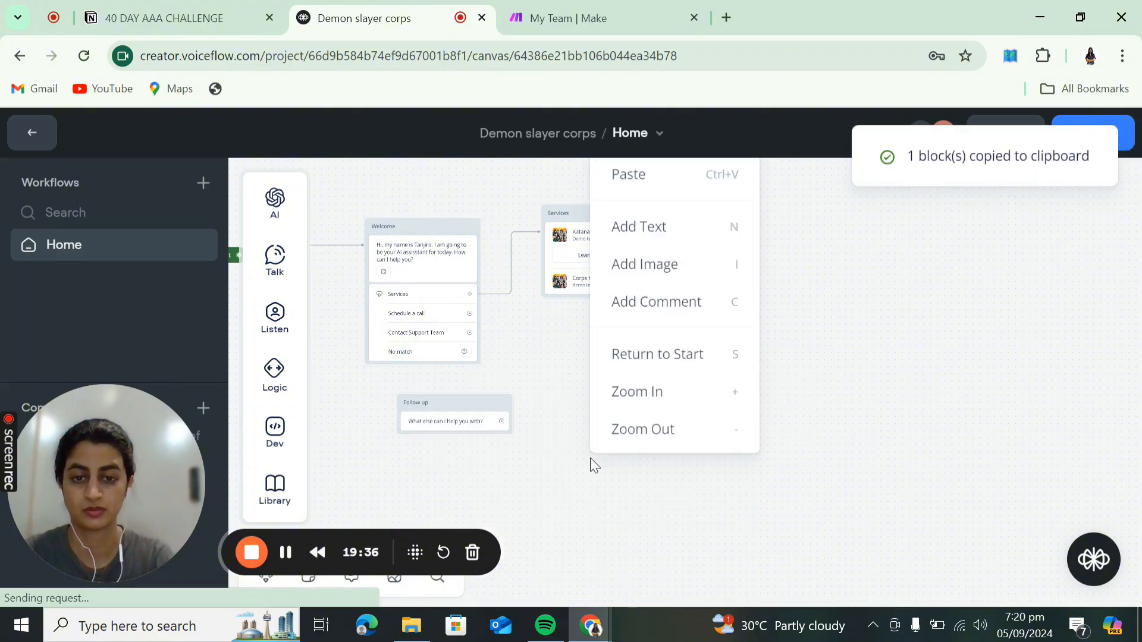
left_click(681, 192)
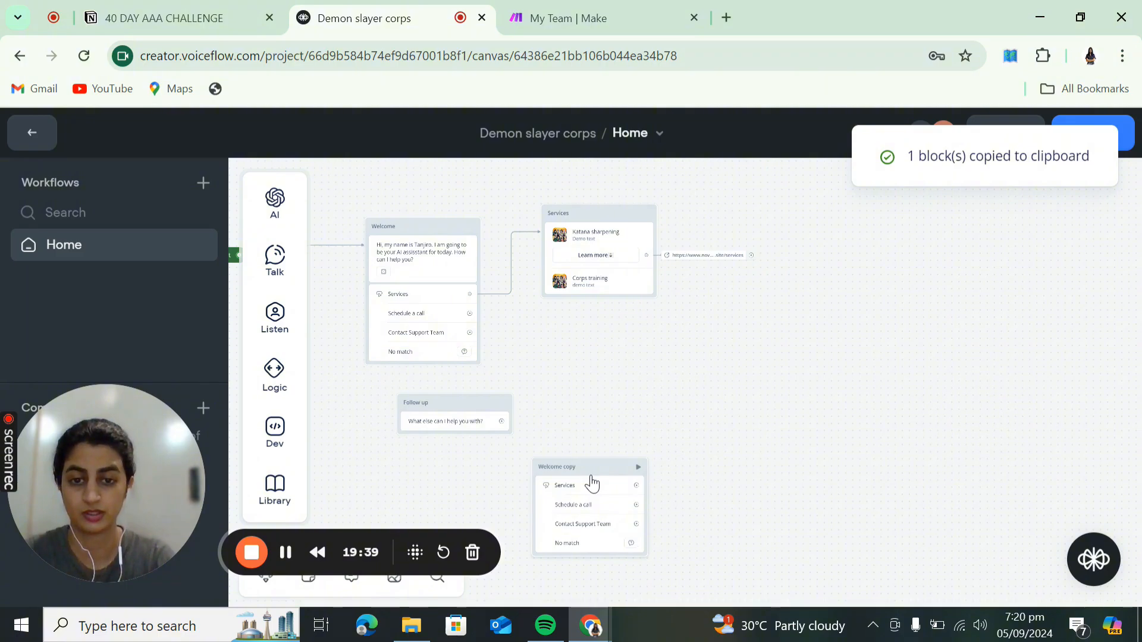
- Move the copied Services, Schedule a call and Contact Support Team buttons into Follow up
left_click_drag(591, 477, 442, 441)
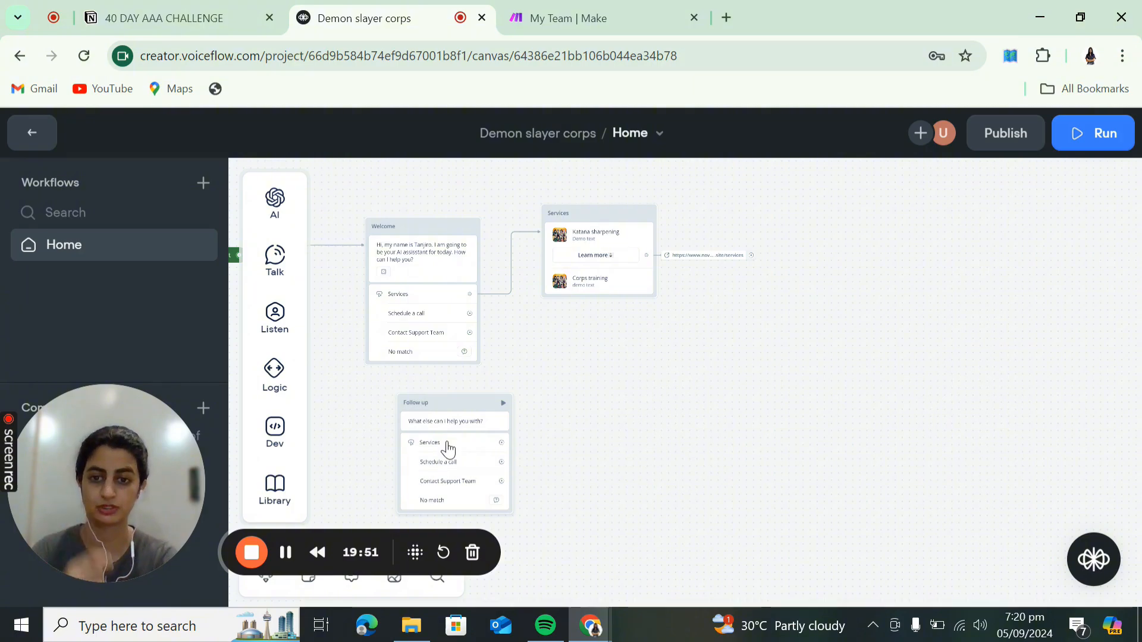
scroll(448, 449, "up", 3)
mouse_move(447, 449)
left_mouse_down()
mouse_move(574, 434)
mouse_move(452, 449)
left_mouse_up()
left_click_drag(673, 418, 862, 354)
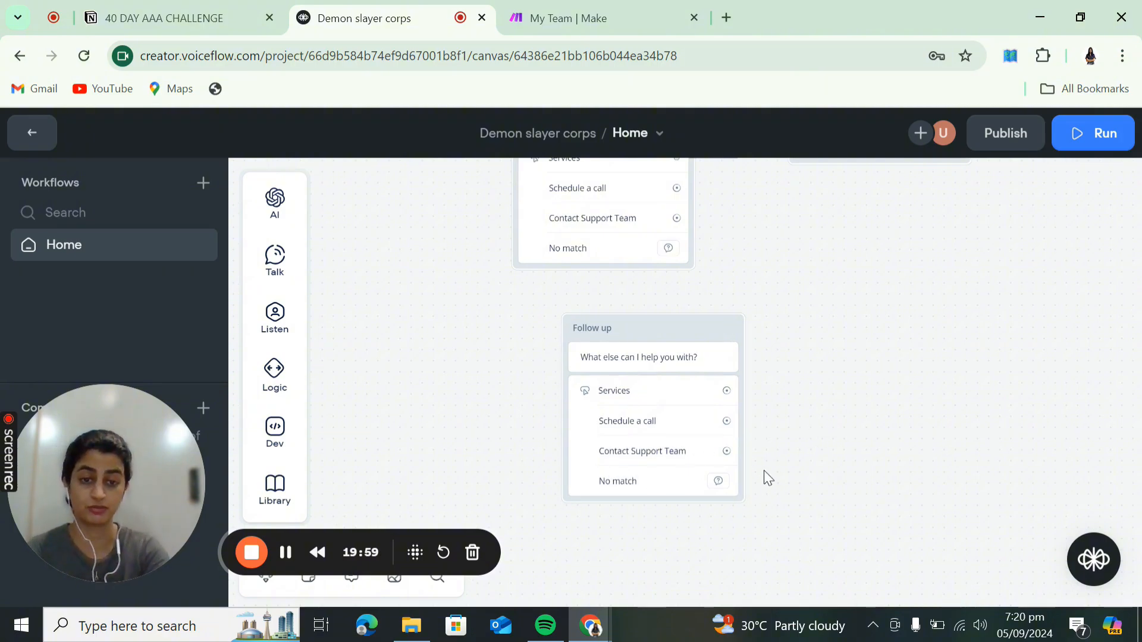
left_click_drag(802, 343, 668, 612)
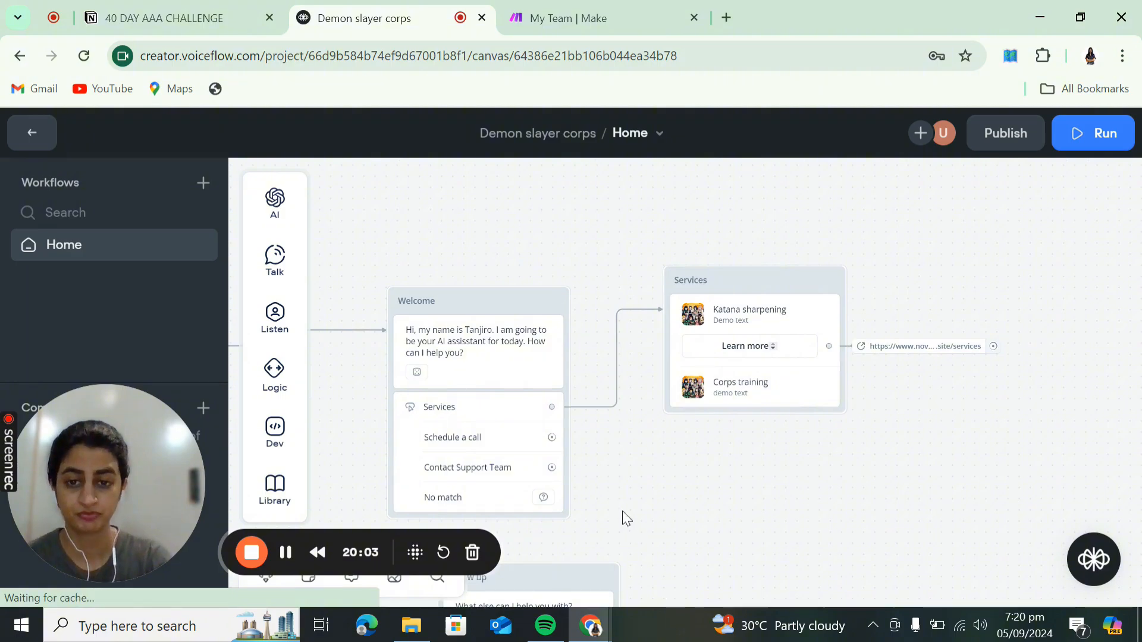
left_click_drag(622, 516, 686, 408)
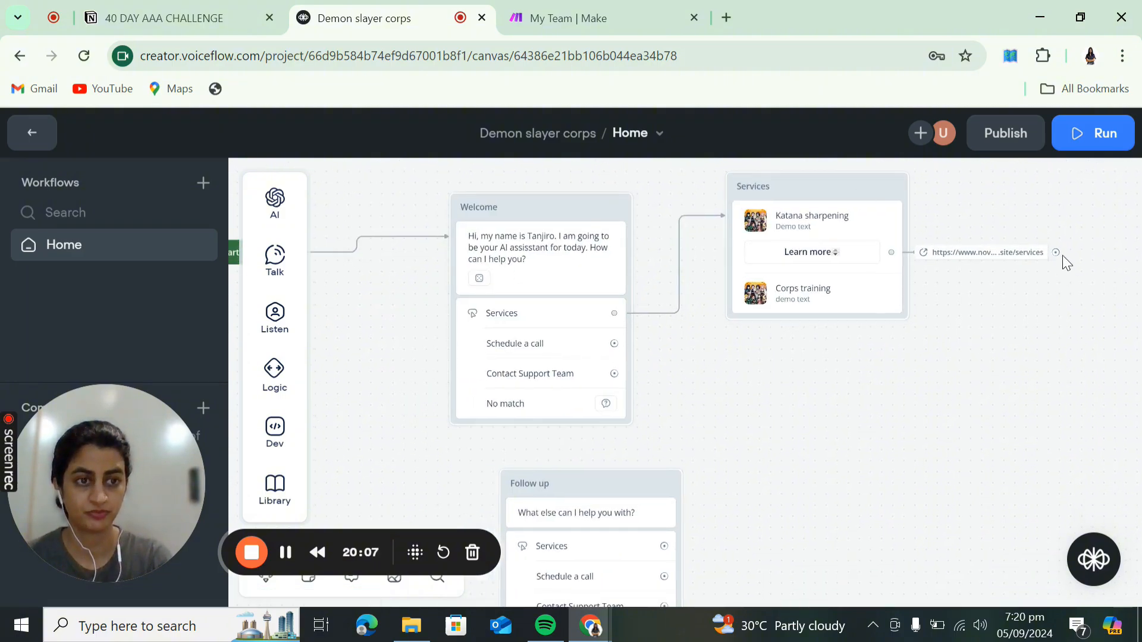
left_click_drag(1056, 253, 1080, 270)
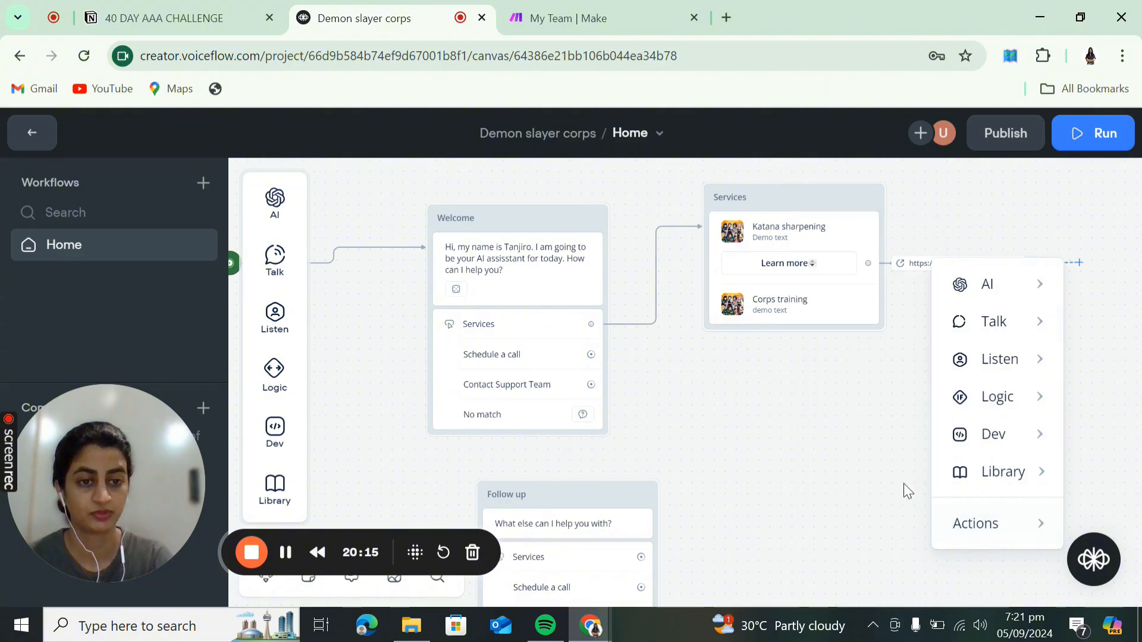
- Add a Go to Block action sending Learn more to Follow up, then zoom out over the flow
mouse_move(984, 526)
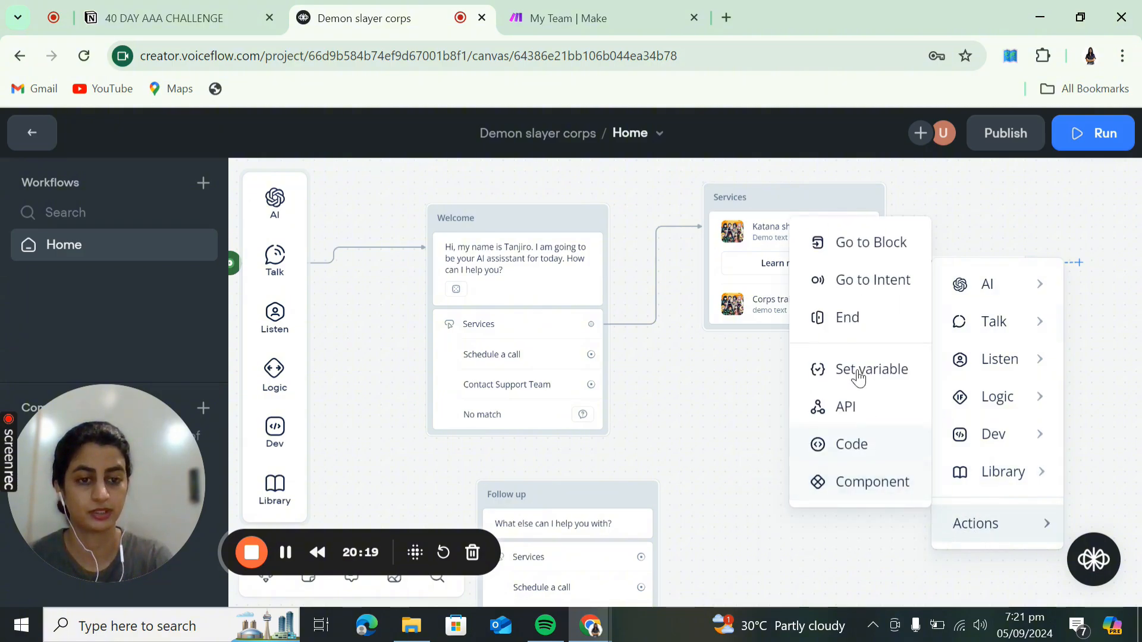
left_click(852, 256)
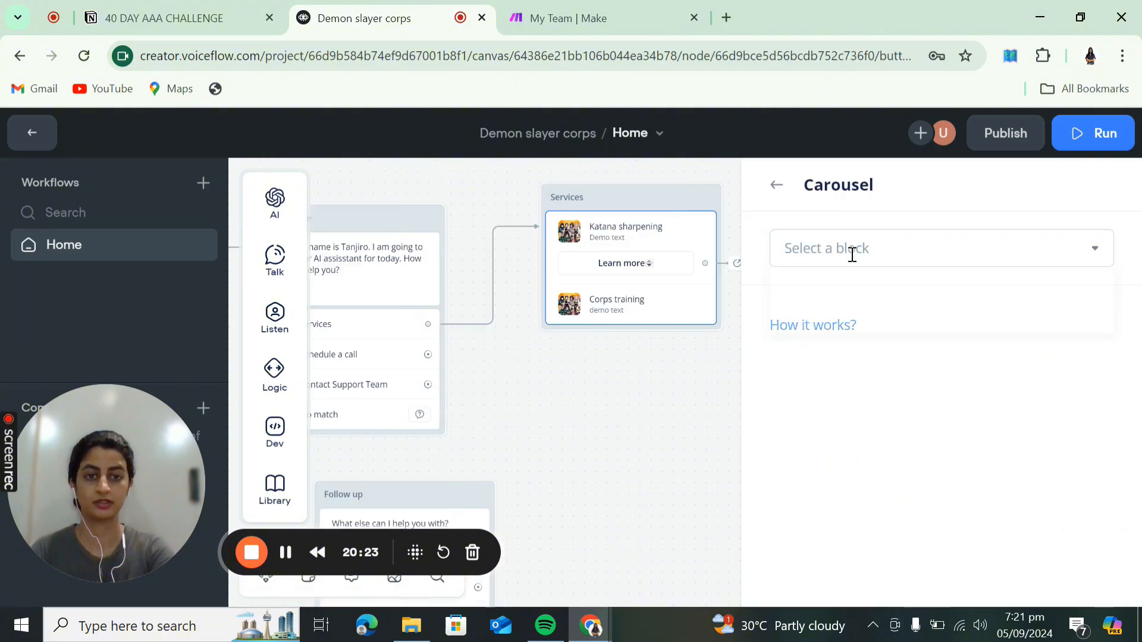
left_click(851, 250)
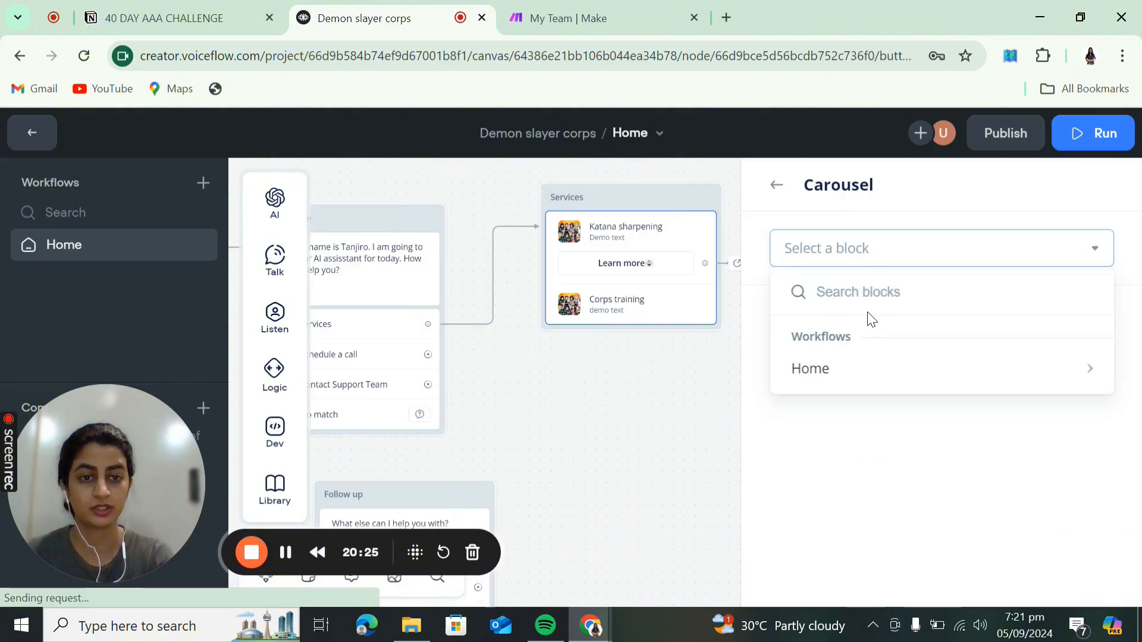
mouse_move(862, 375)
left_click(711, 517)
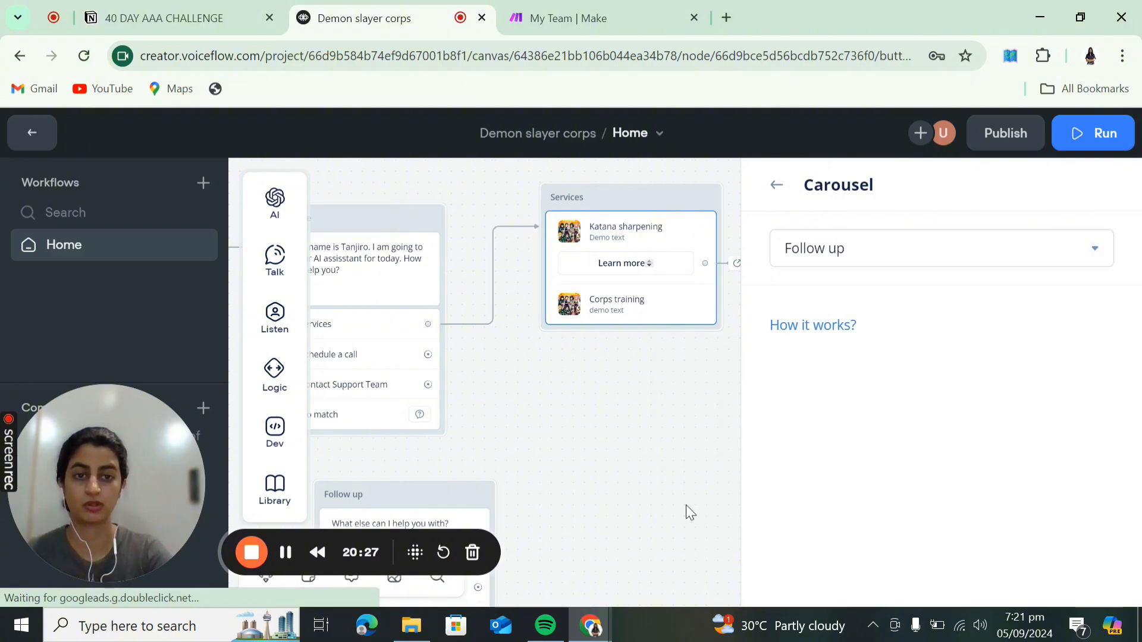
left_click(777, 188)
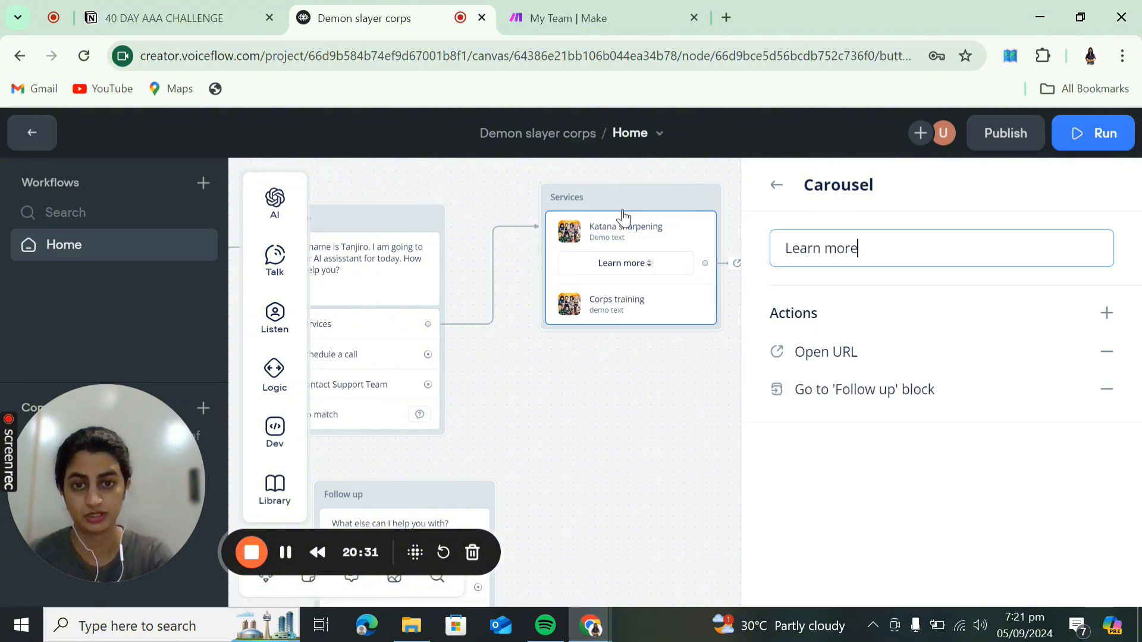
left_click_drag(544, 420, 655, 298)
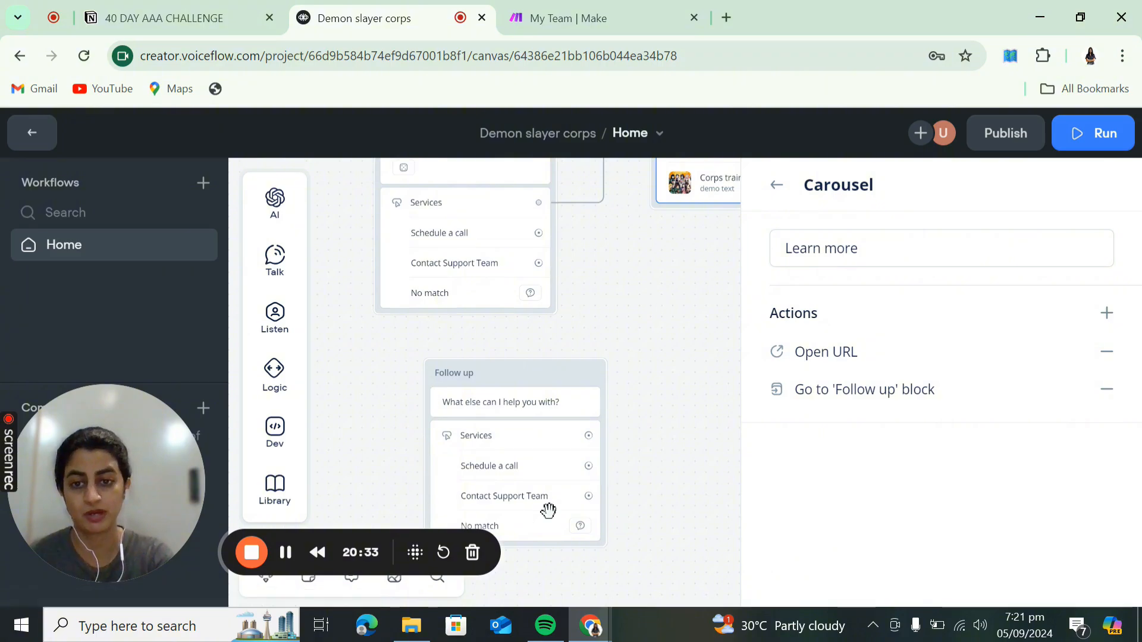
left_click(693, 324)
left_click_drag(782, 336, 867, 472)
scroll(866, 471, "down", 3)
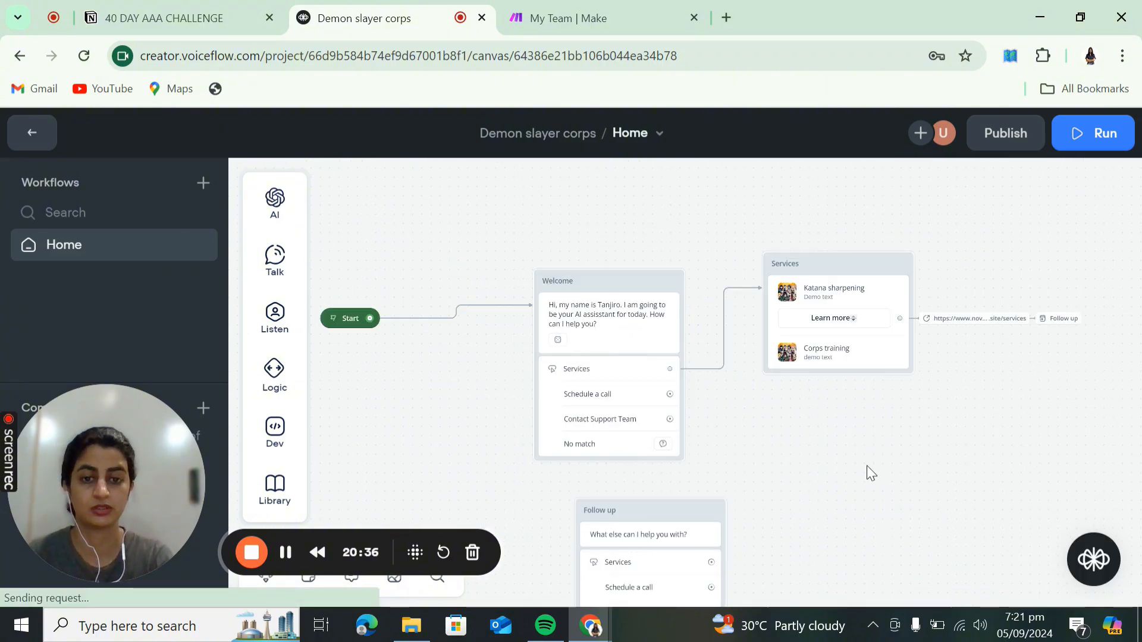
- Run a new test: choose Services, then Learn more on the Katana sharpening card
left_click(1107, 141)
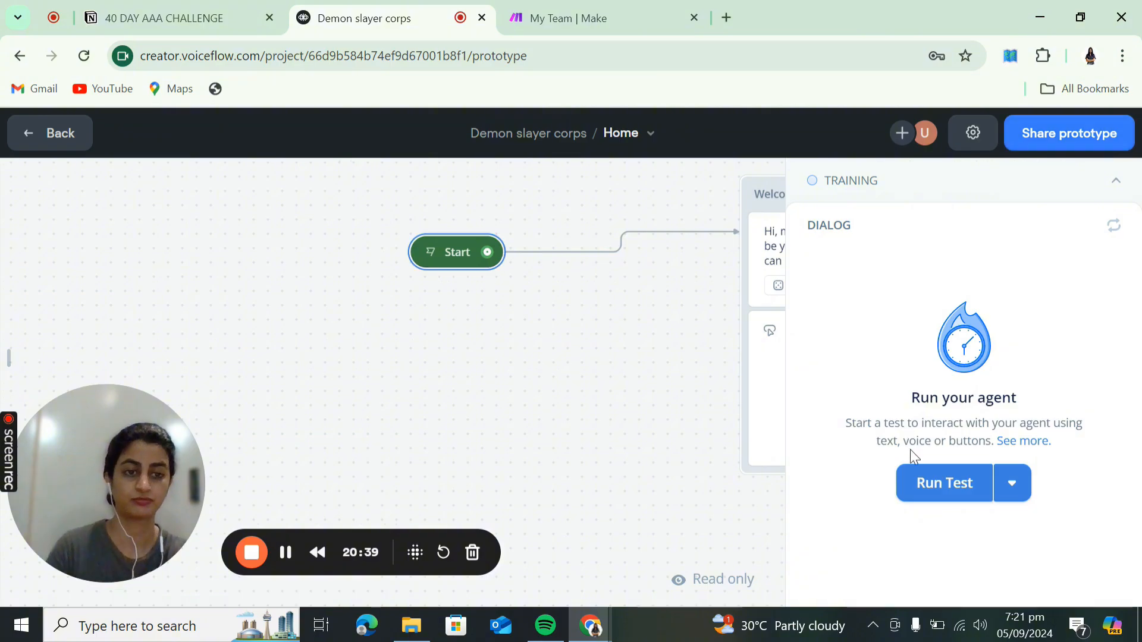
left_click(1115, 182)
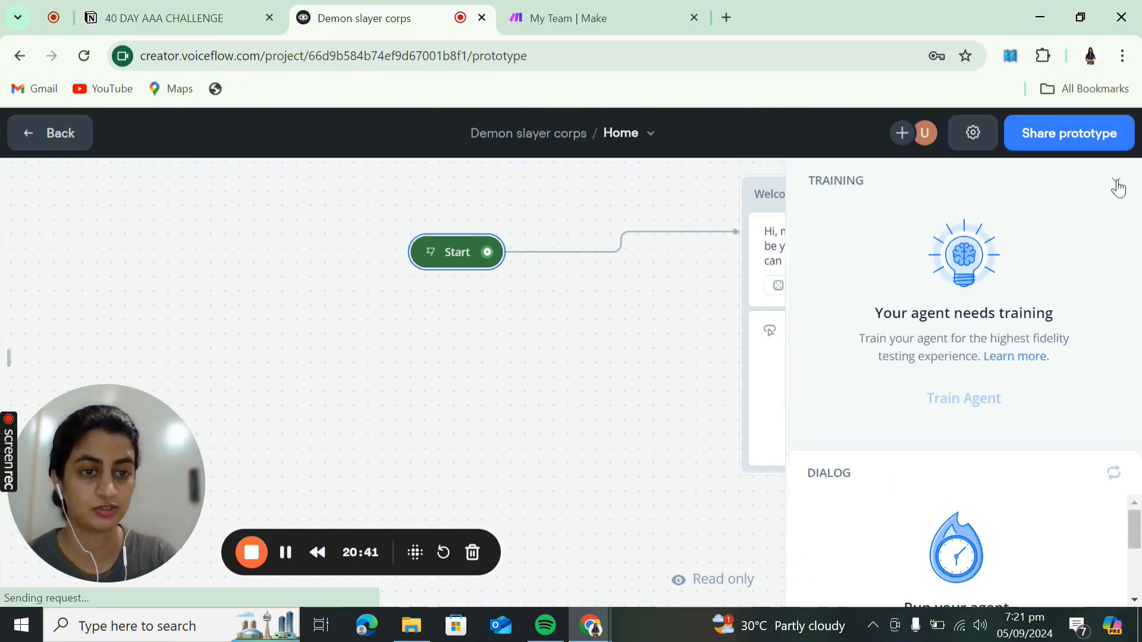
left_click(1115, 183)
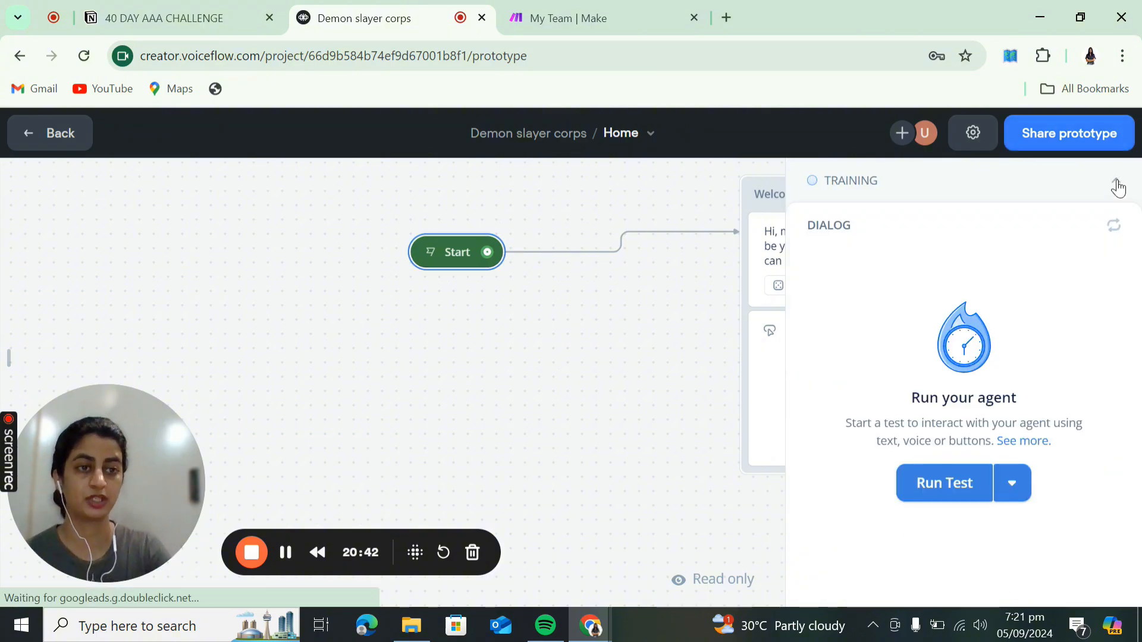
left_click(945, 501)
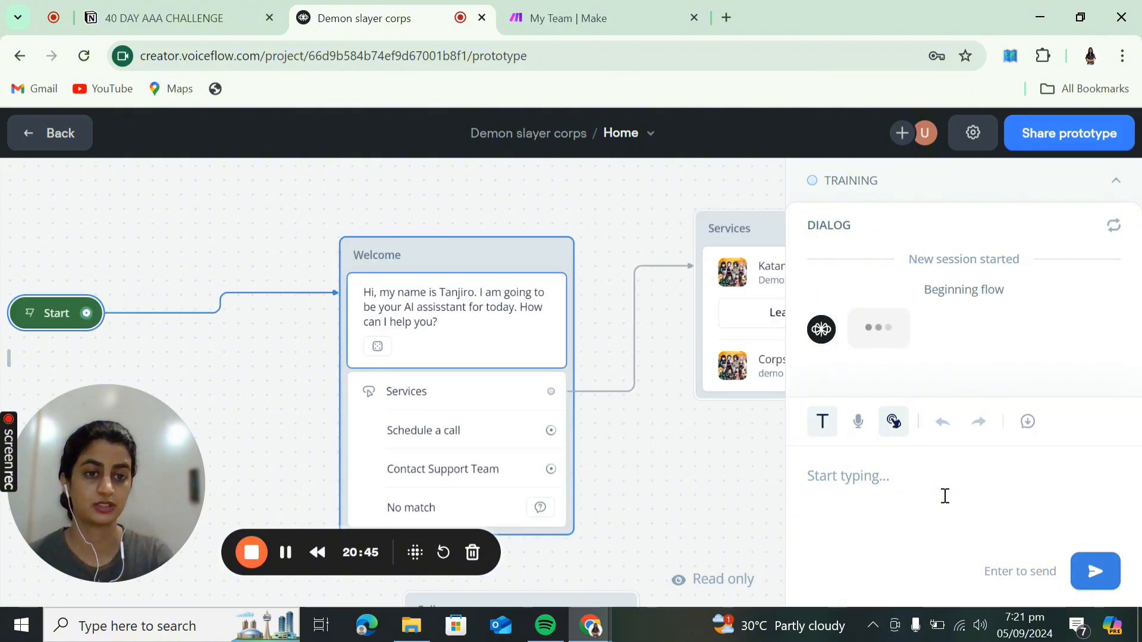
left_click(901, 324)
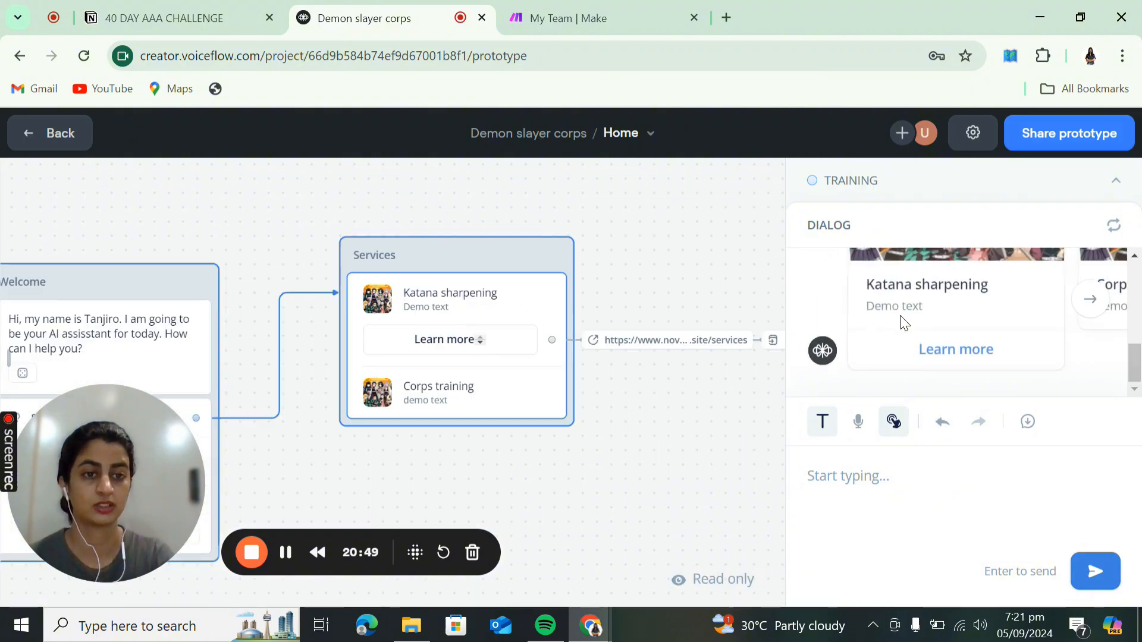
left_click(952, 355)
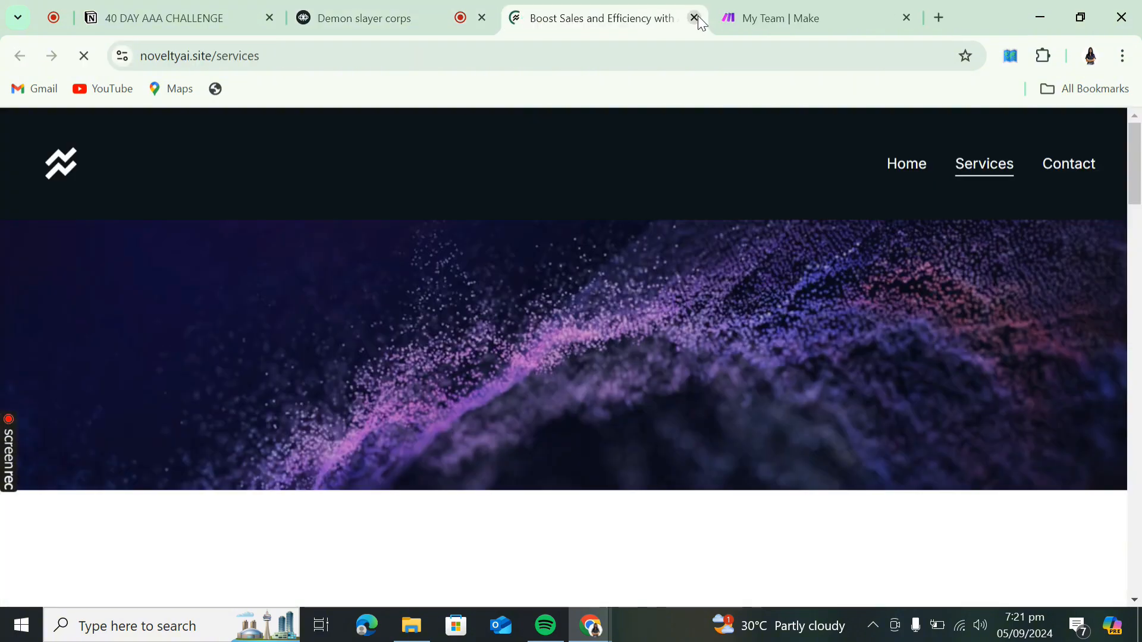
- Close the services site and confirm the chat reaches the Follow up question with three buttons
left_click(695, 16)
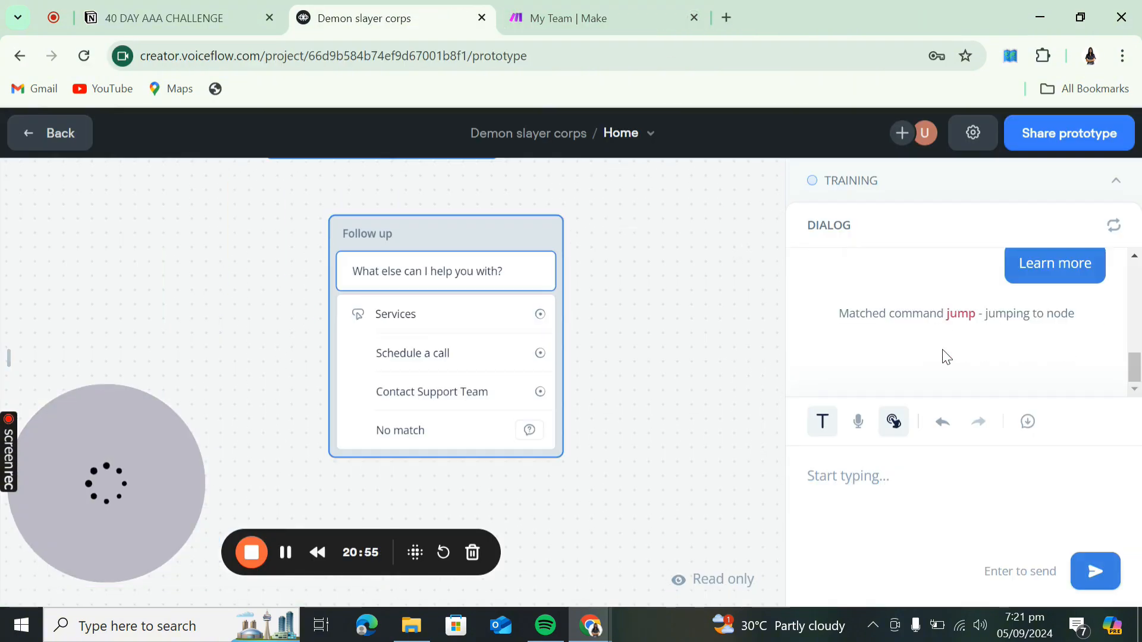
scroll(946, 360, "up", 3)
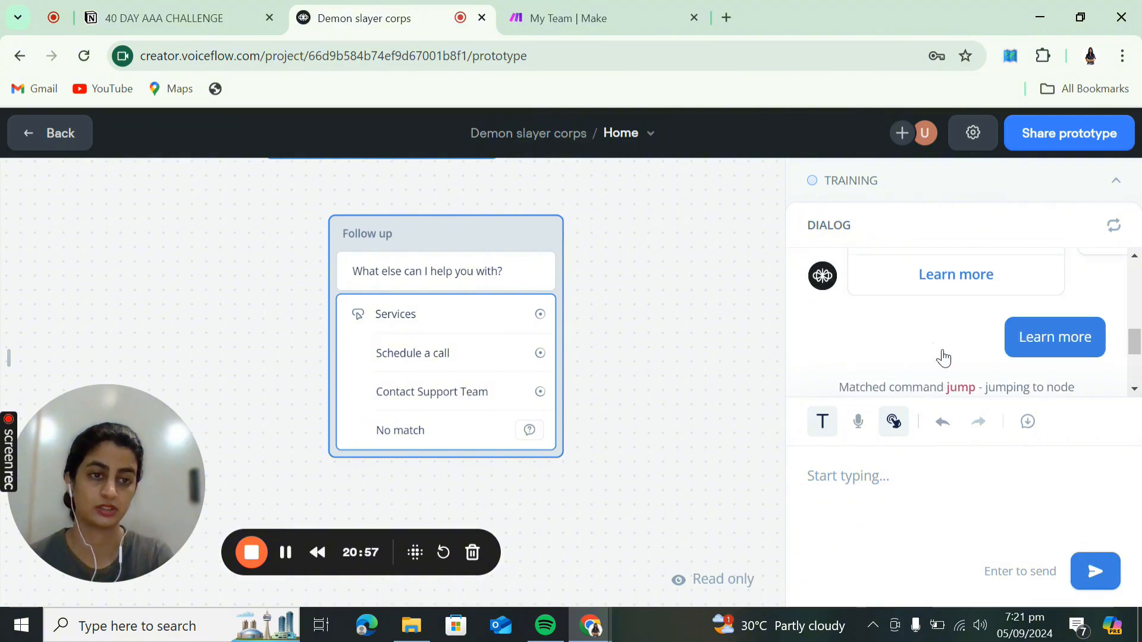
scroll(969, 368, "down", 3)
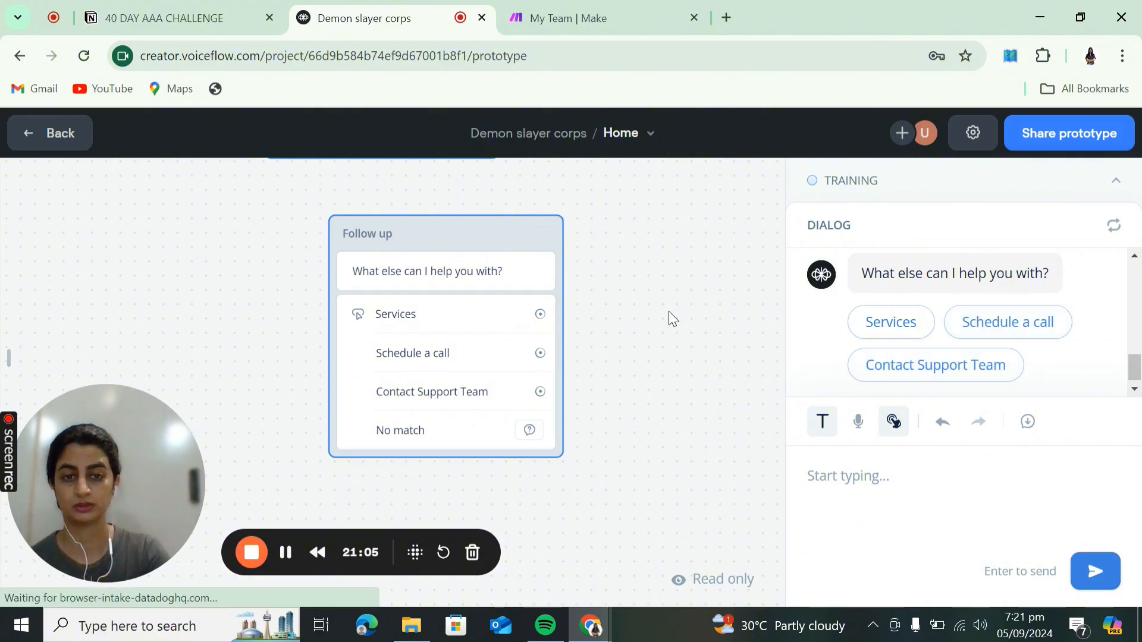
scroll(669, 315, "down", 3)
scroll(668, 312, "up", 3)
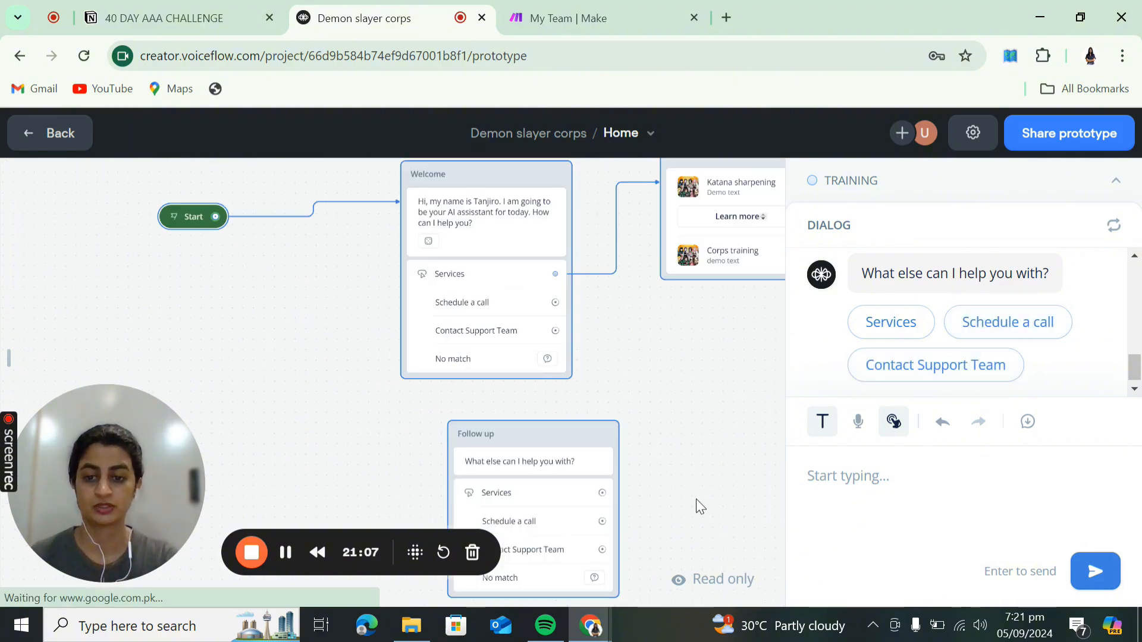
left_click_drag(713, 341, 614, 405)
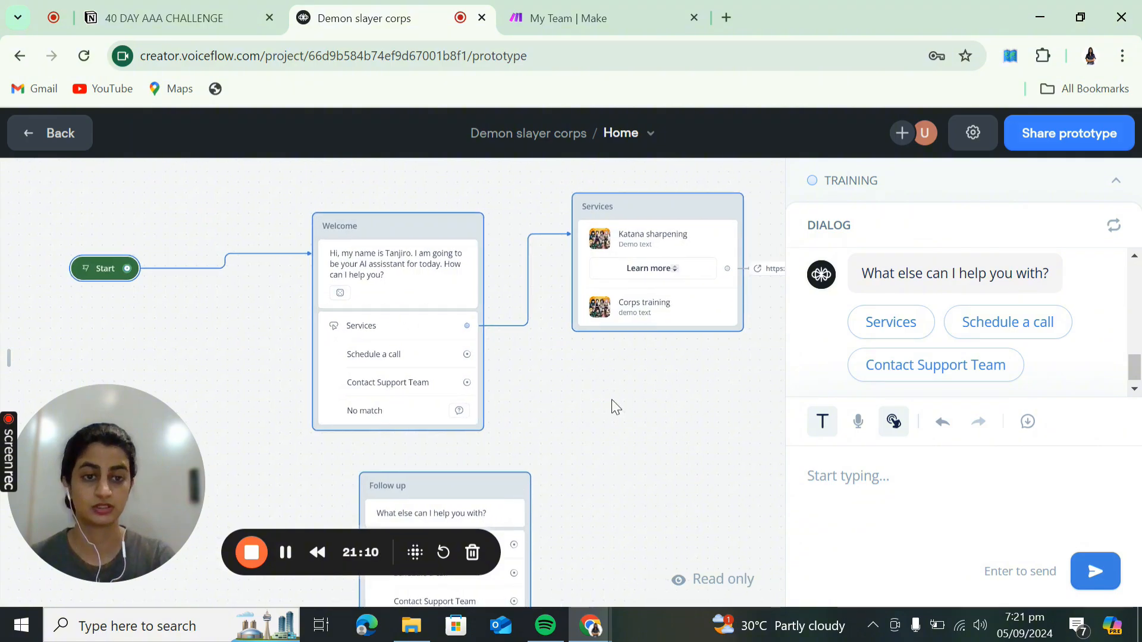
- Connect the Schedule a call path to a new Talk > Message step
left_click(286, 553)
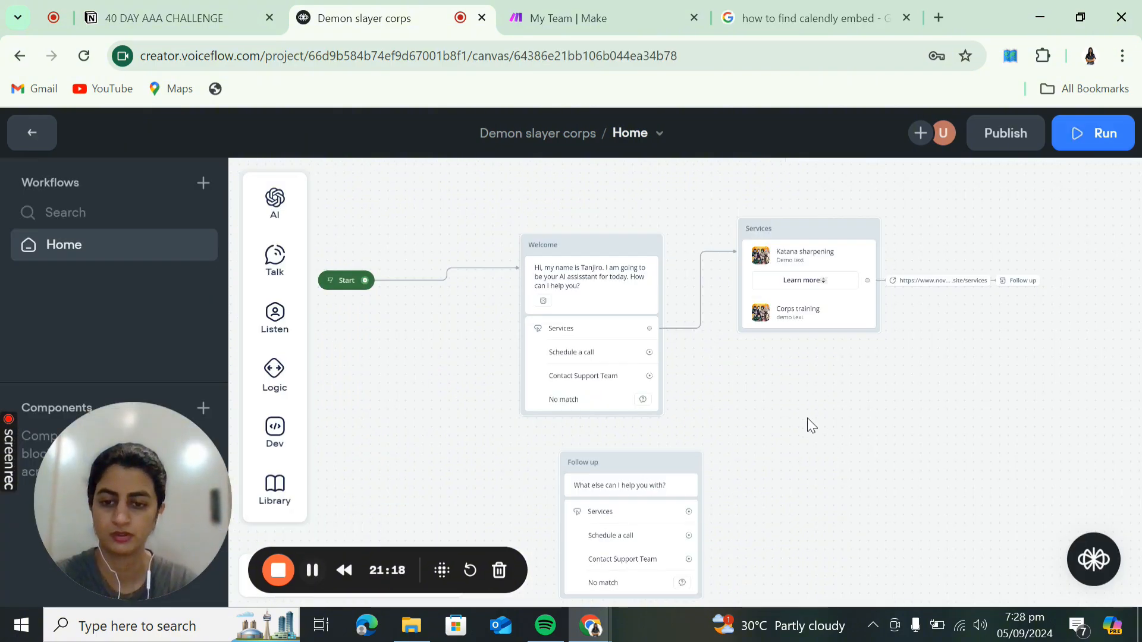
left_click_drag(650, 352, 714, 368)
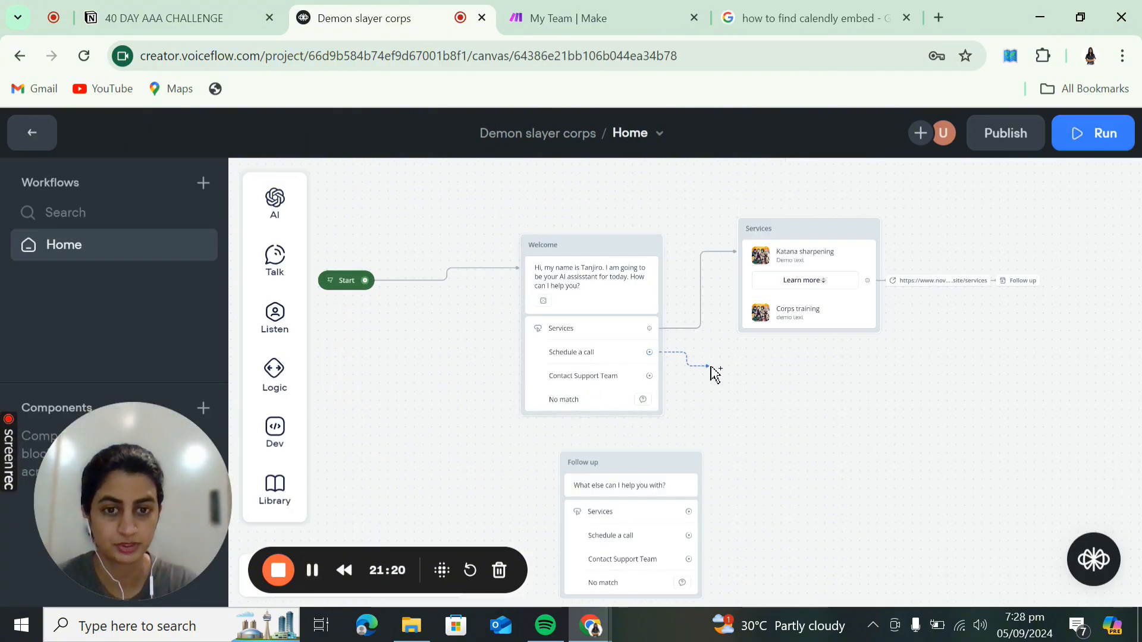
mouse_move(781, 376)
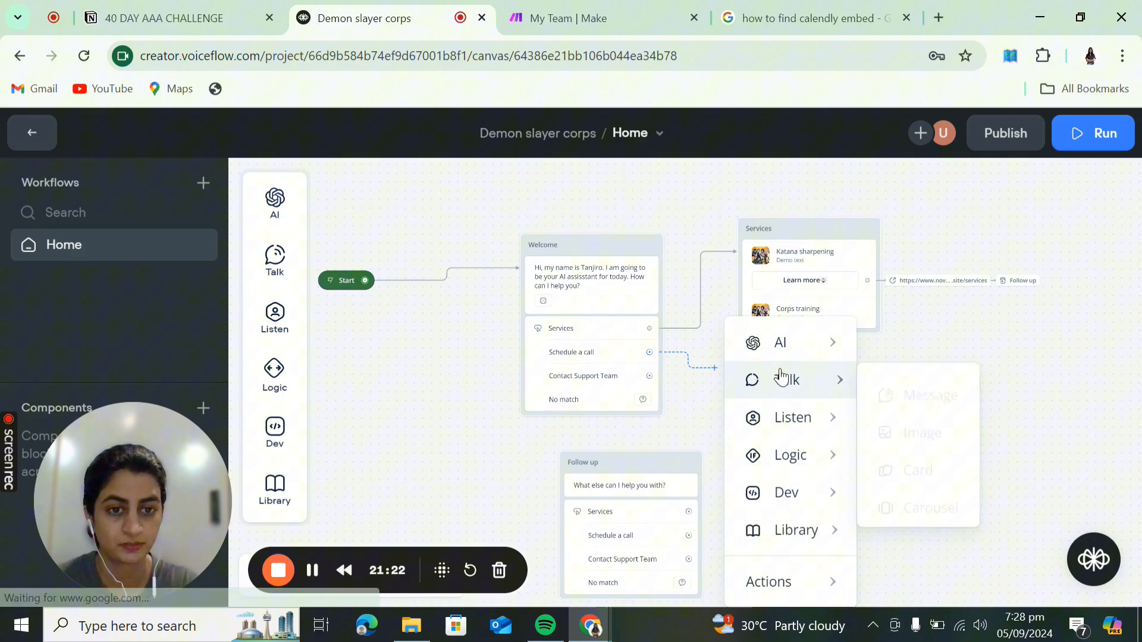
left_click(910, 392)
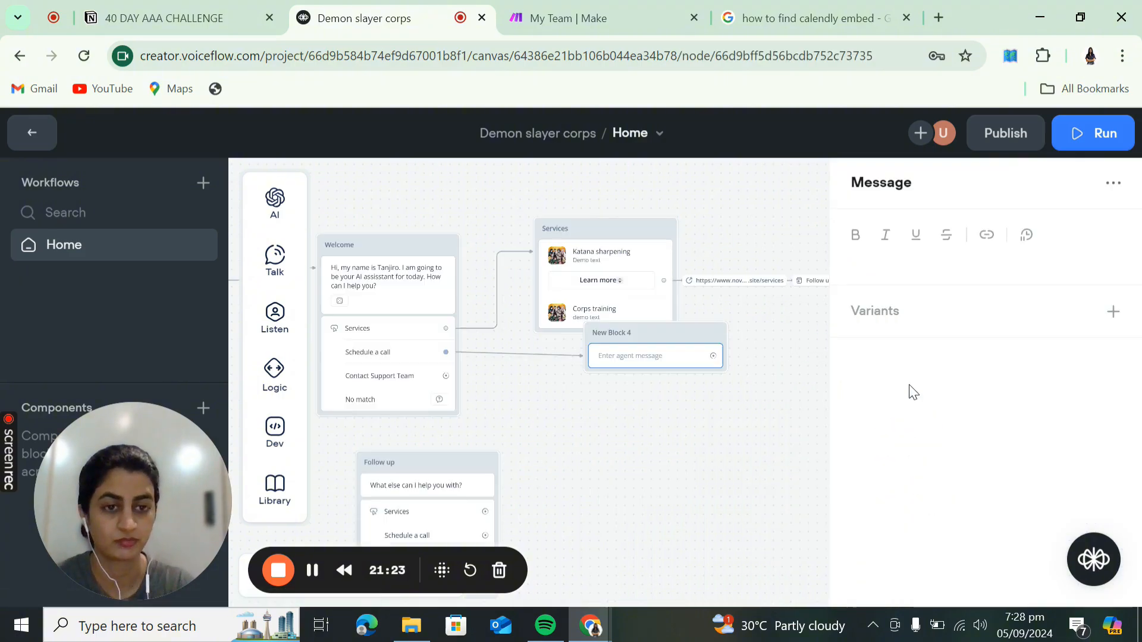
- Write 'You can book a call here:' with the Calendly link below, and move the block lower
left_click(902, 268)
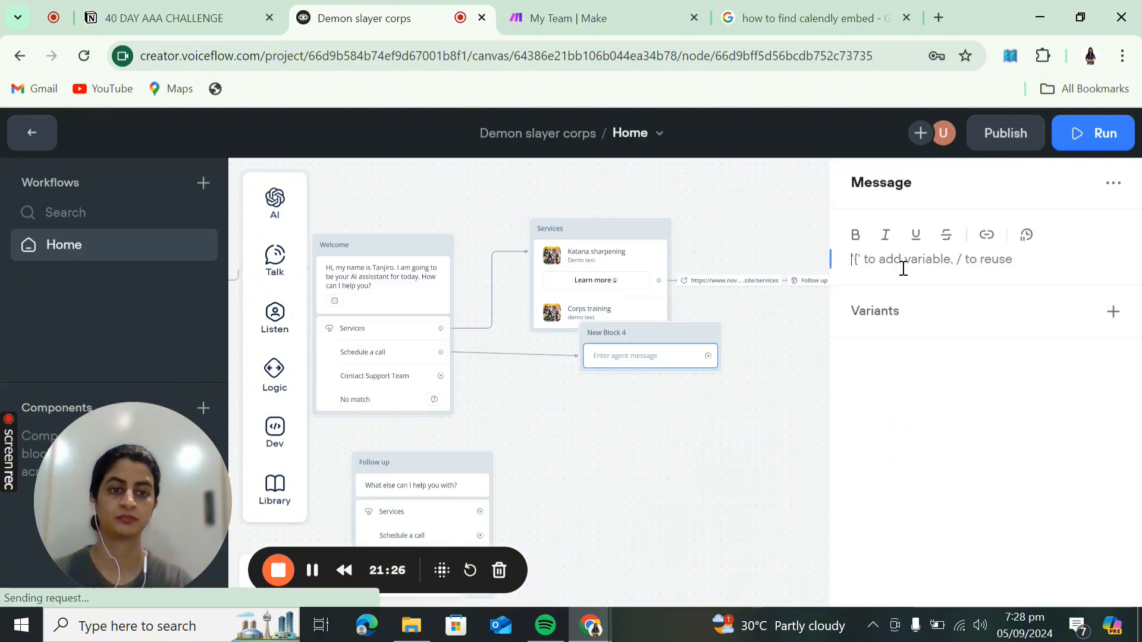
type("You can ")
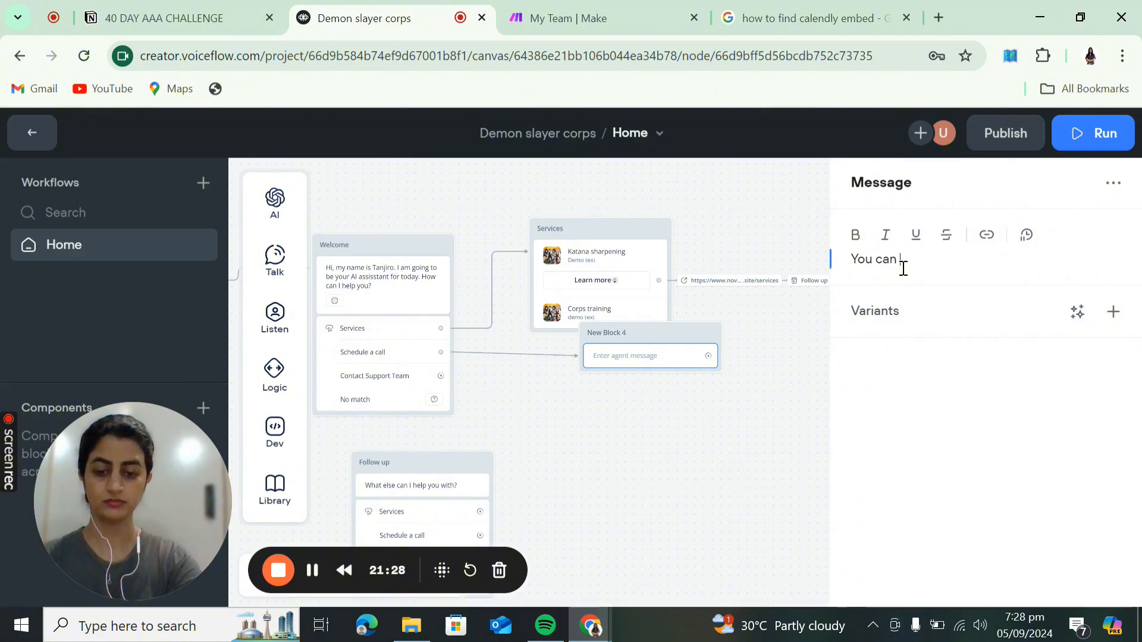
type("book a call her")
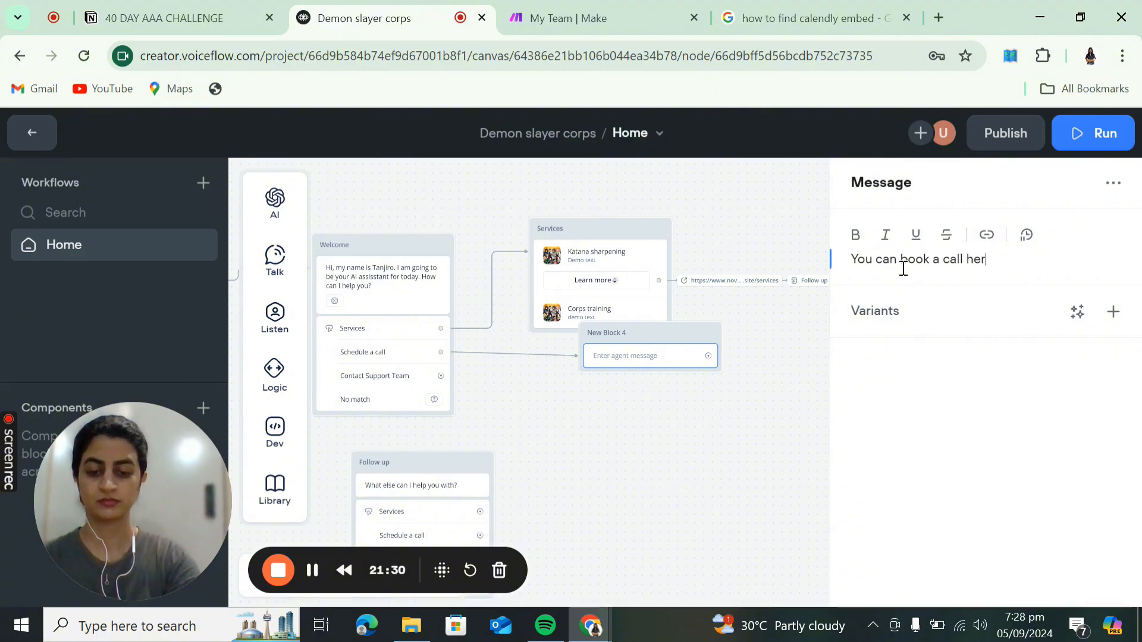
type("e:")
key("Return")
type("https://calendly.com/unaiza_automates/30min")
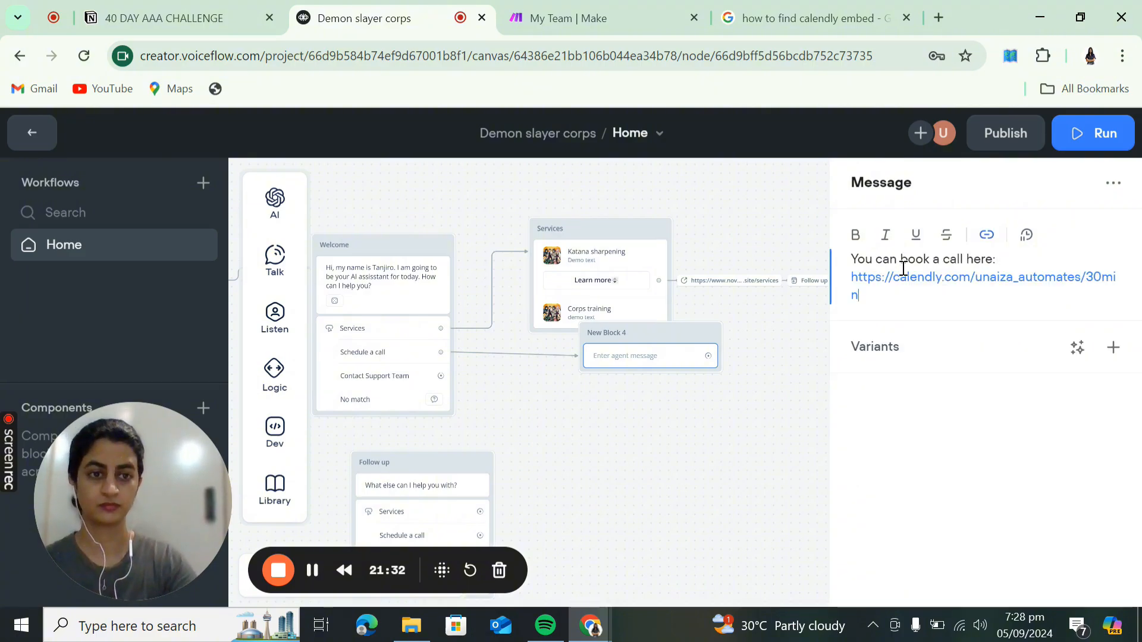
left_click(749, 416)
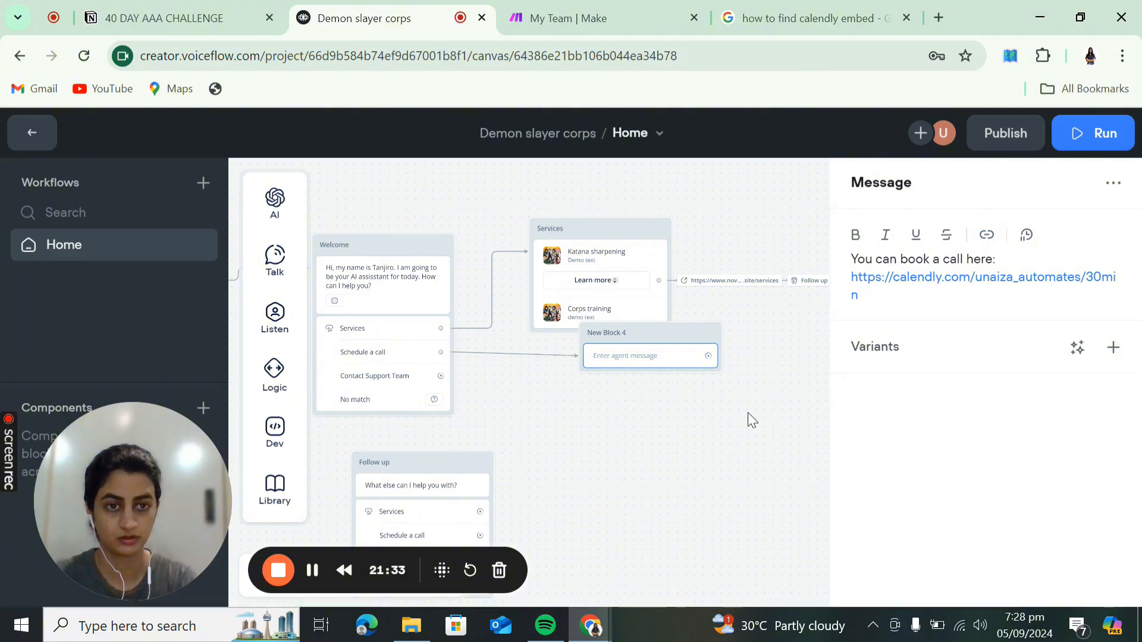
left_click_drag(688, 341, 652, 405)
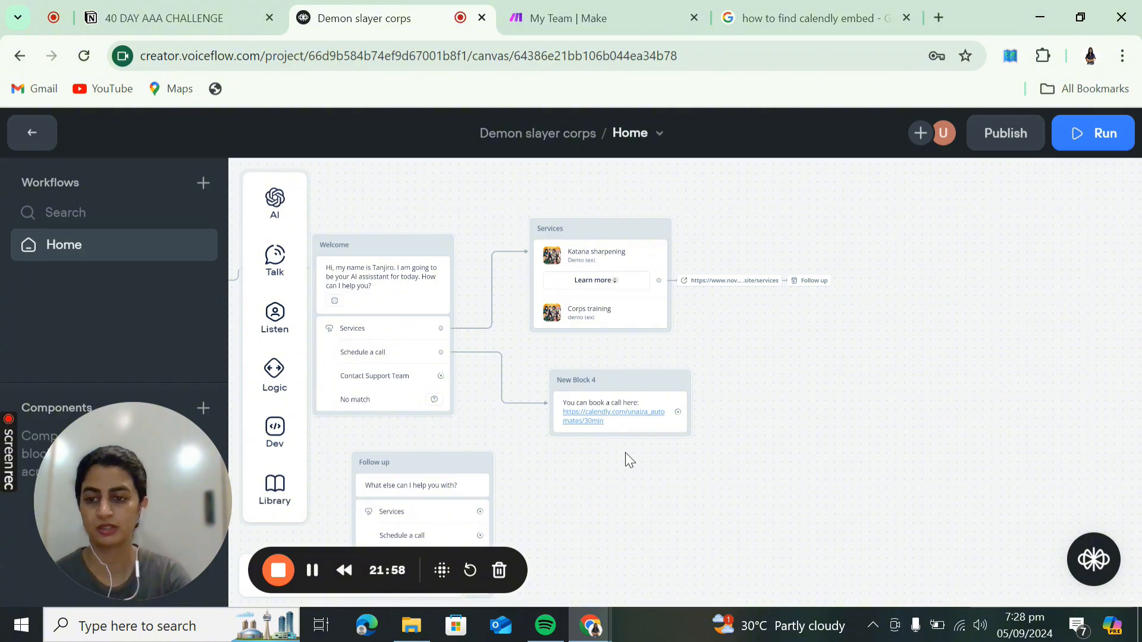
left_click_drag(614, 476, 719, 493)
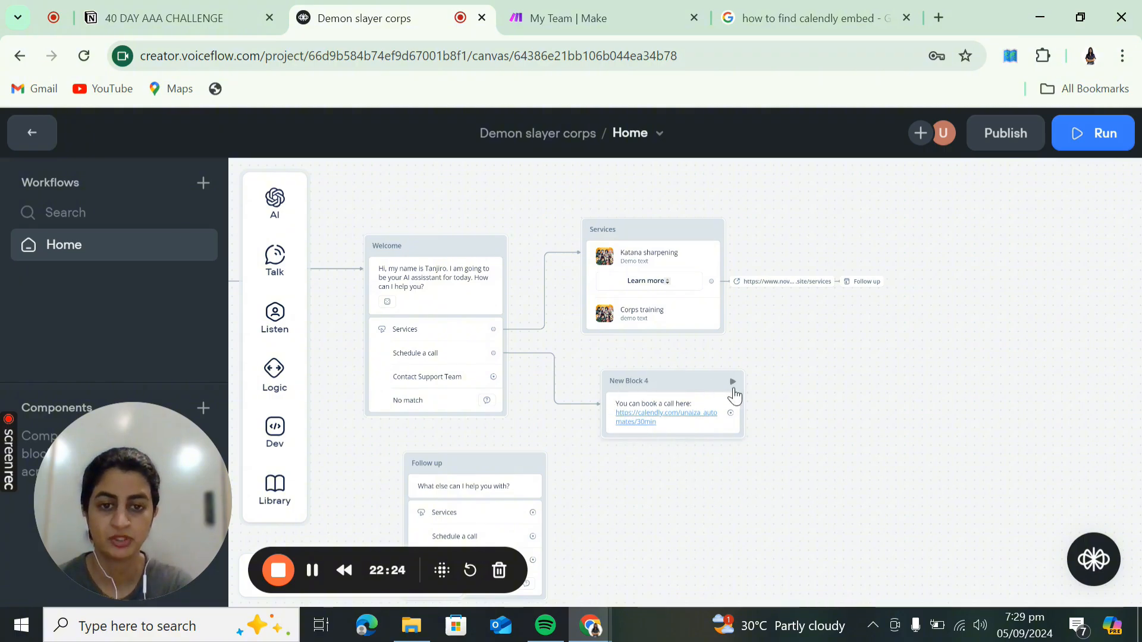
- Test from New Block 4 and confirm the Calendly link opens the booking page
left_click(732, 384)
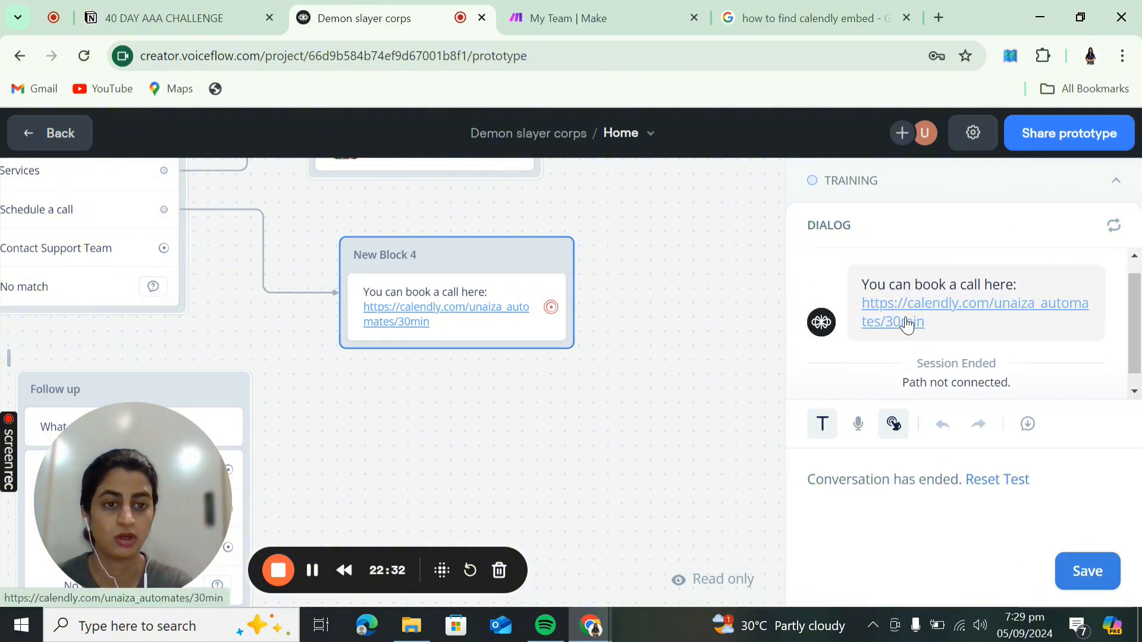
left_click(907, 321)
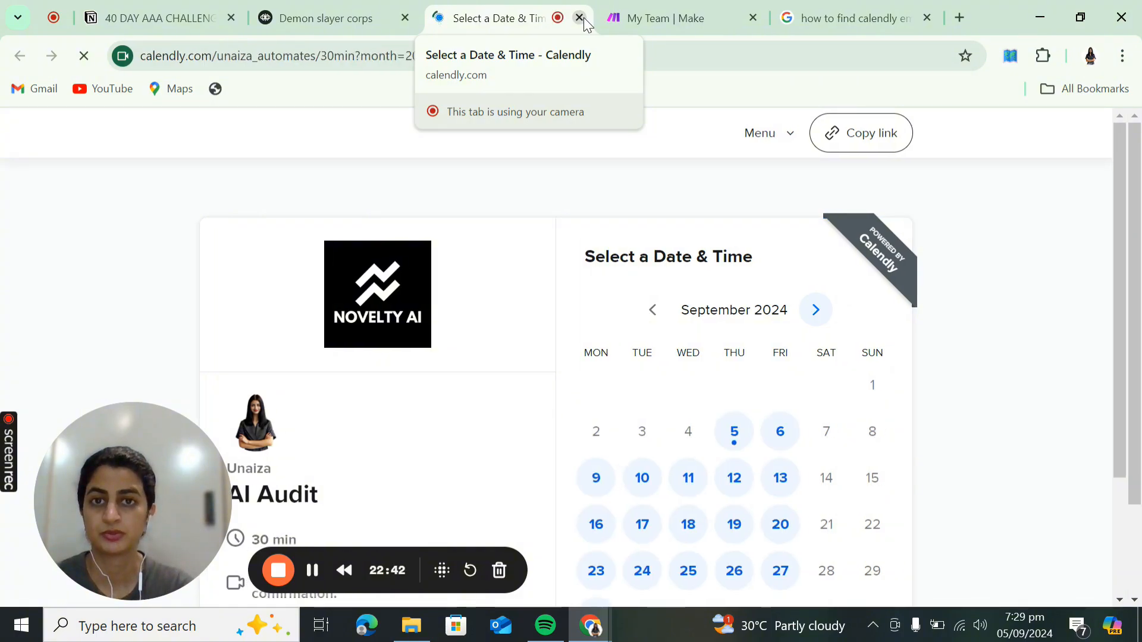
left_click(579, 18)
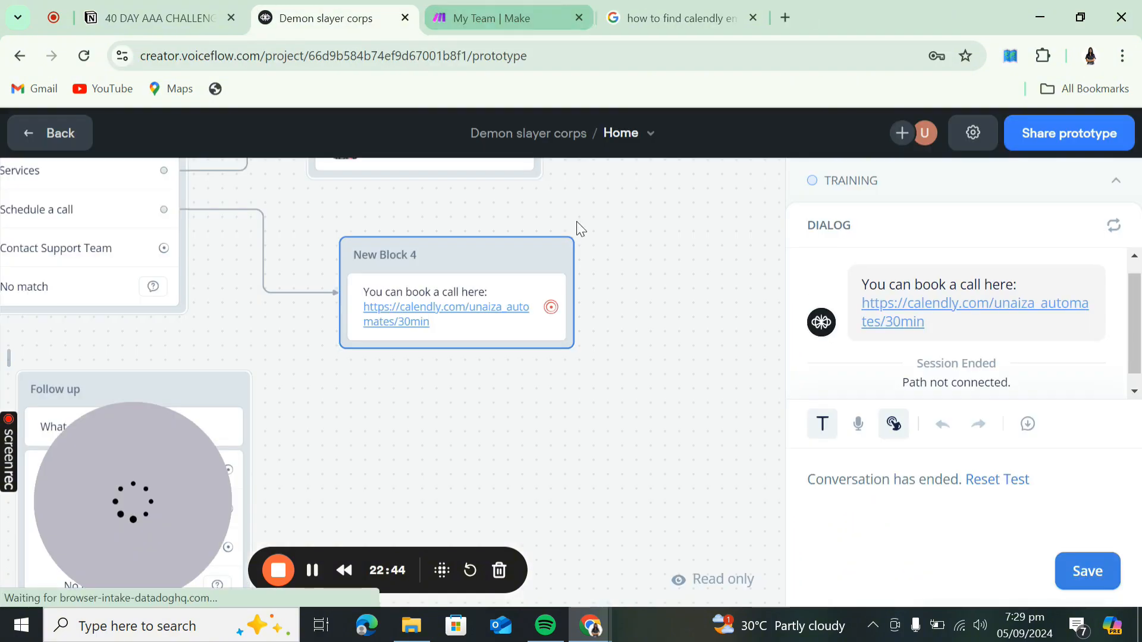
- Return to the canvas and bring the whole flow back into view
scroll(443, 381, "left", 5)
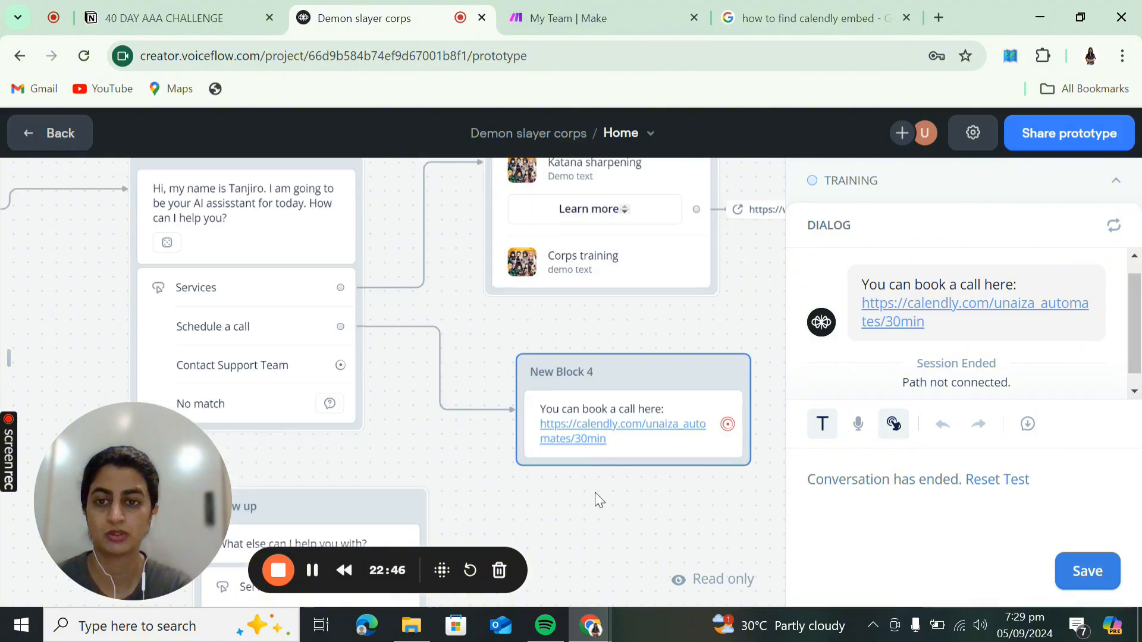
scroll(423, 433, "down", 5)
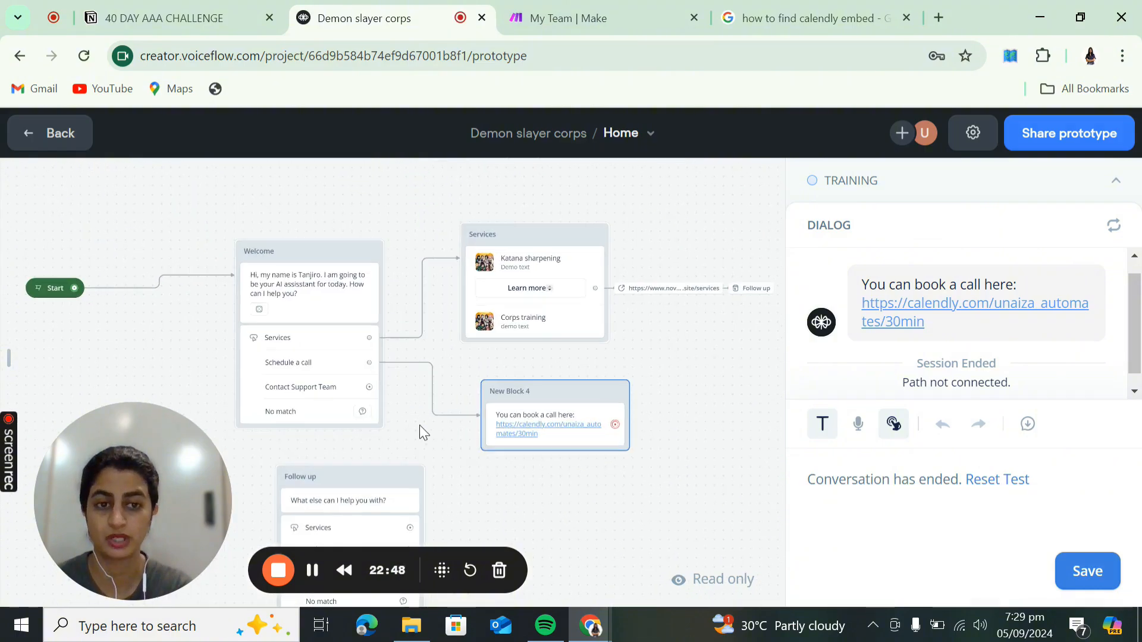
left_click_drag(371, 393, 575, 452)
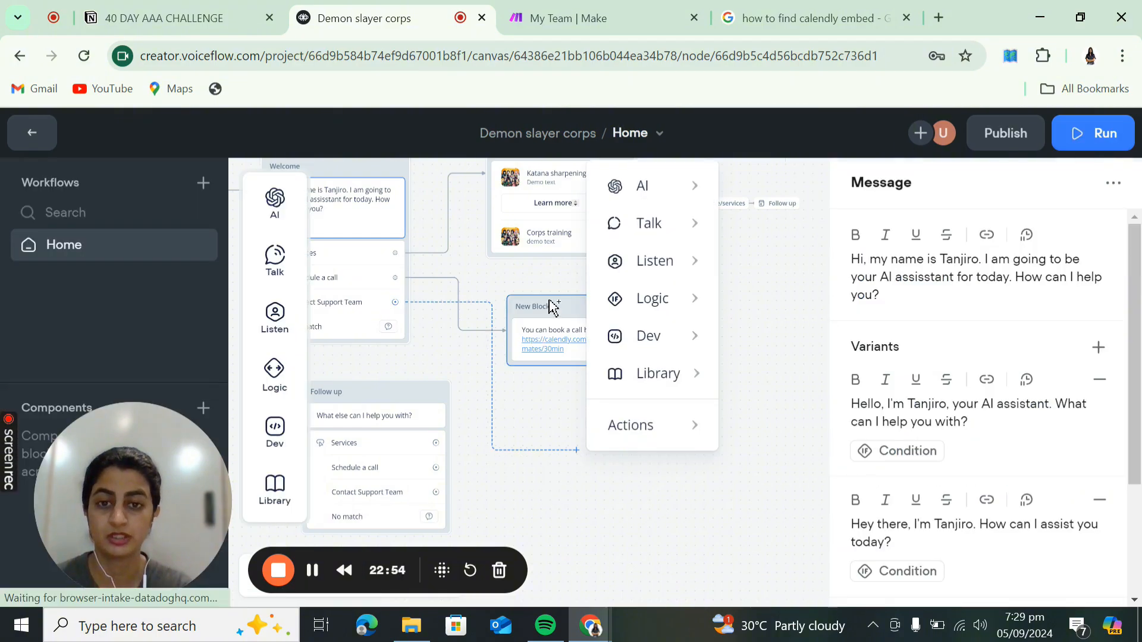
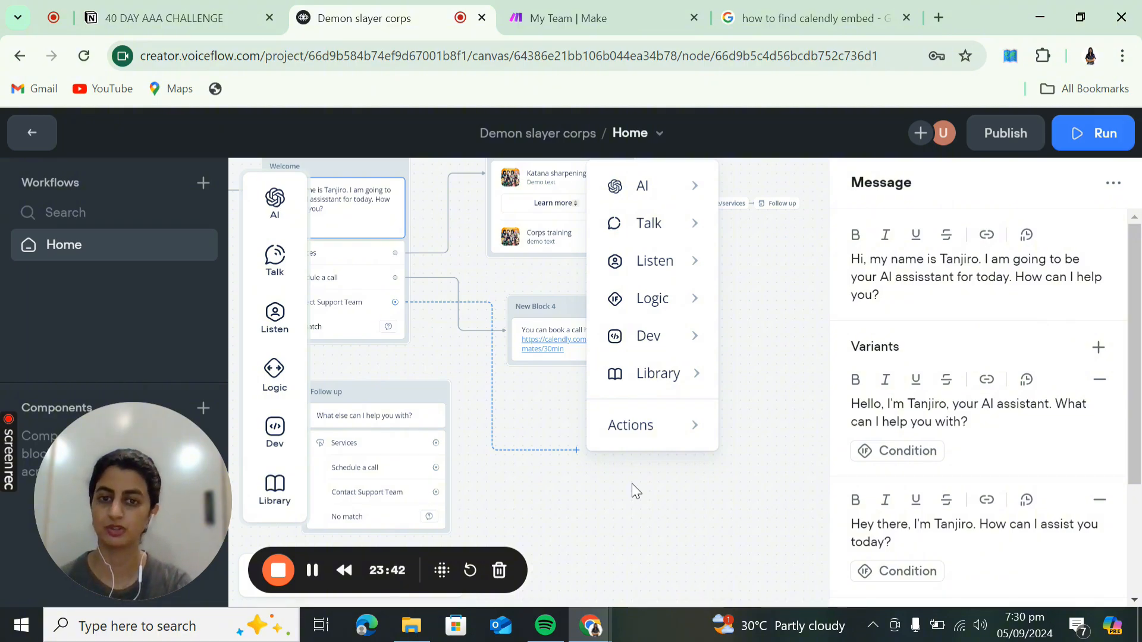
- Link Contact Support Team to New Block 5, a message saying 'Please enter your full name'
left_click(312, 570)
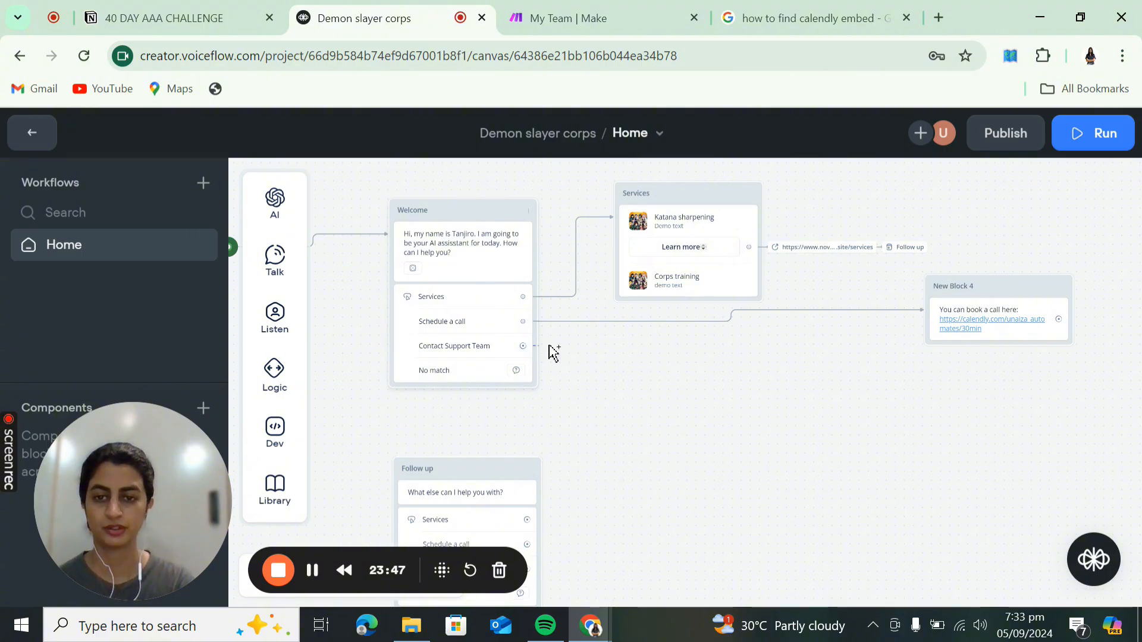
left_click_drag(553, 353, 616, 349)
mouse_move(665, 385)
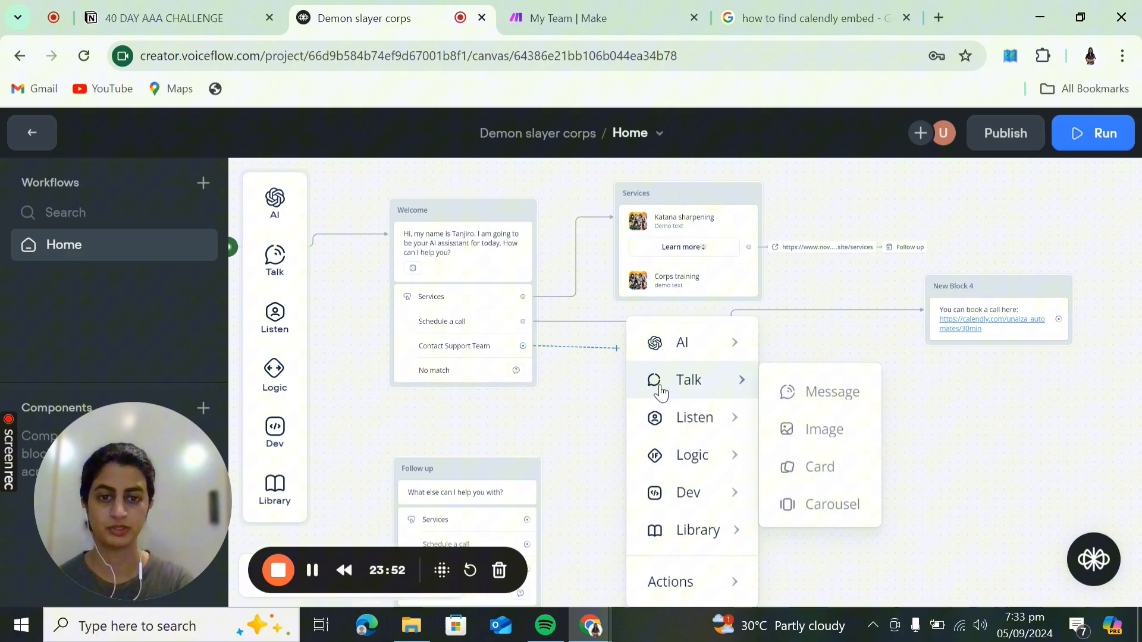
left_click(789, 388)
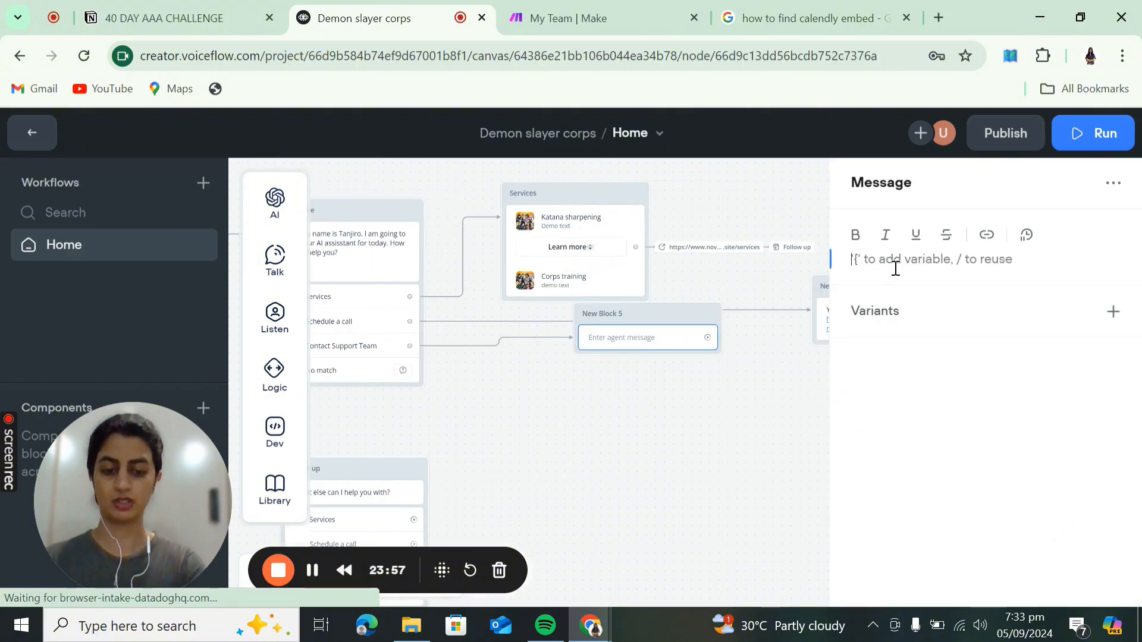
type("Please en")
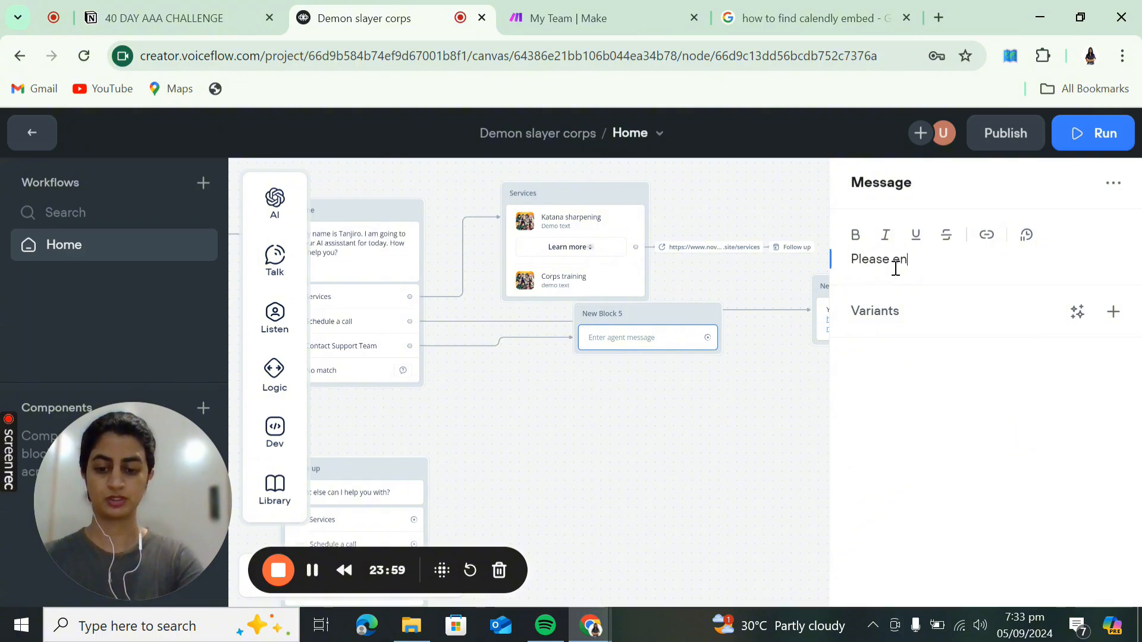
type("ter your full name")
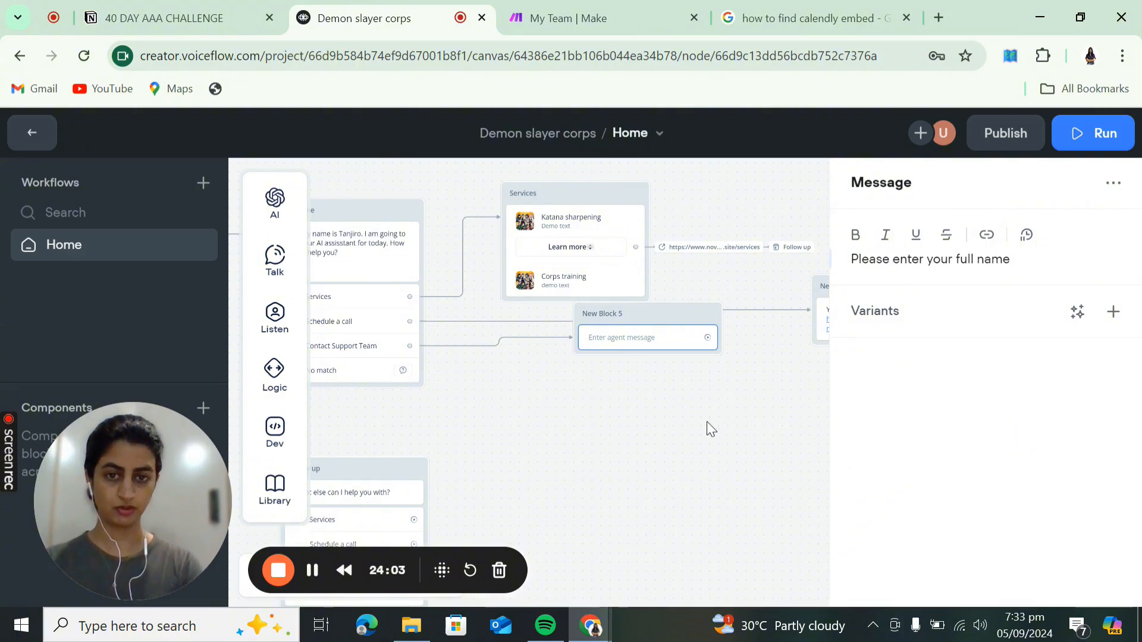
left_click_drag(671, 316, 603, 383)
mouse_move(270, 339)
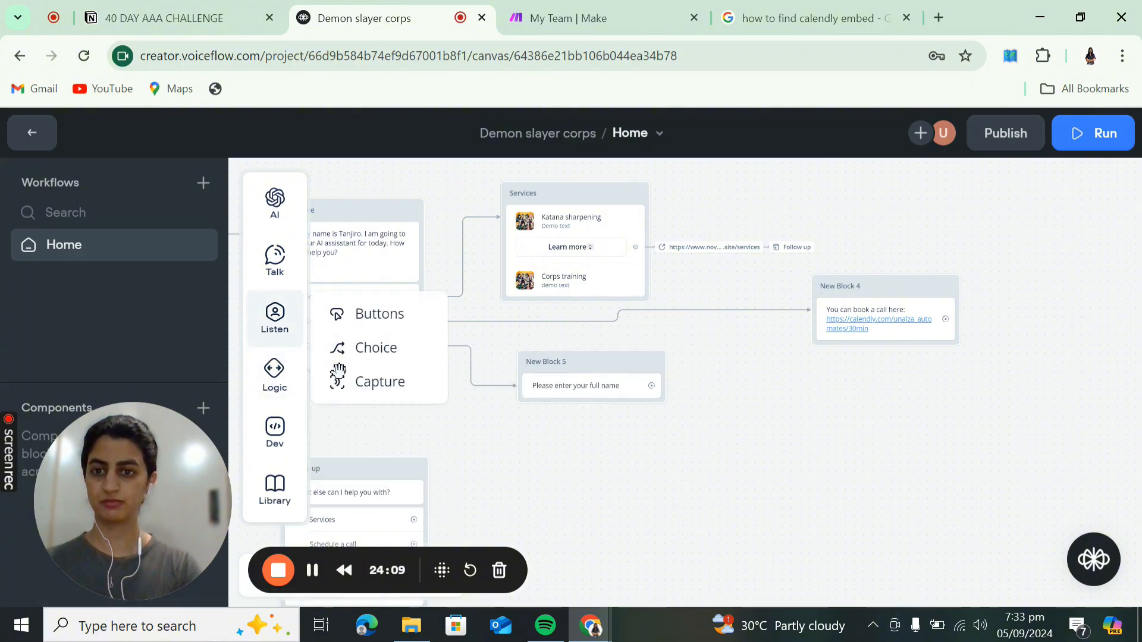
- Add a Capture step to New Block 5 that stores the entire reply in a new variable {nAme}
left_click_drag(339, 372, 571, 398)
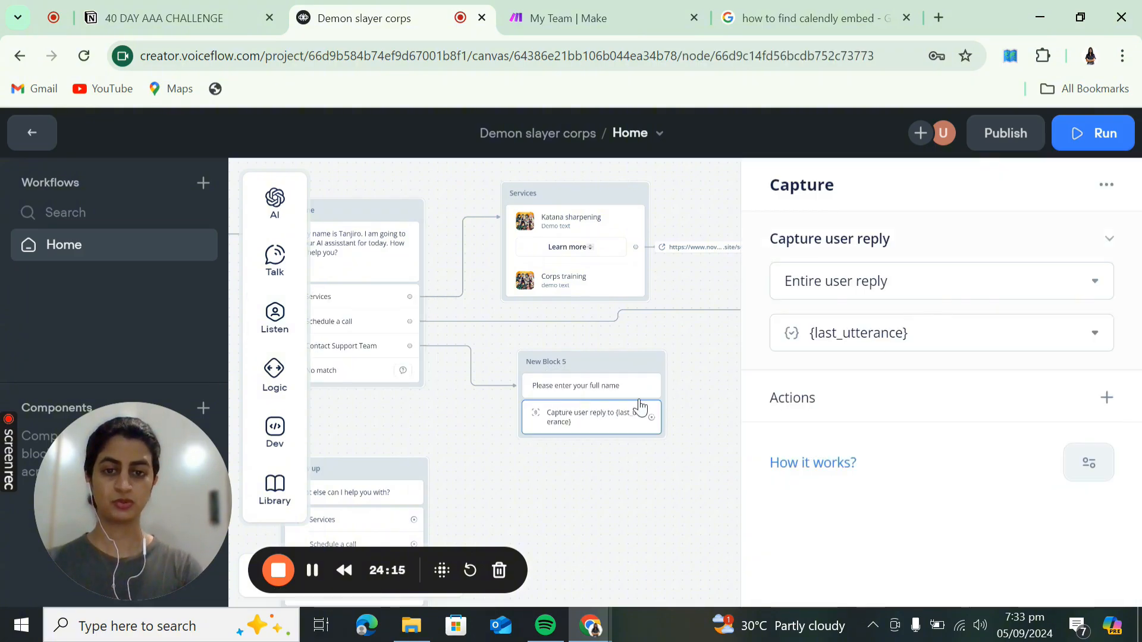
mouse_move(276, 320)
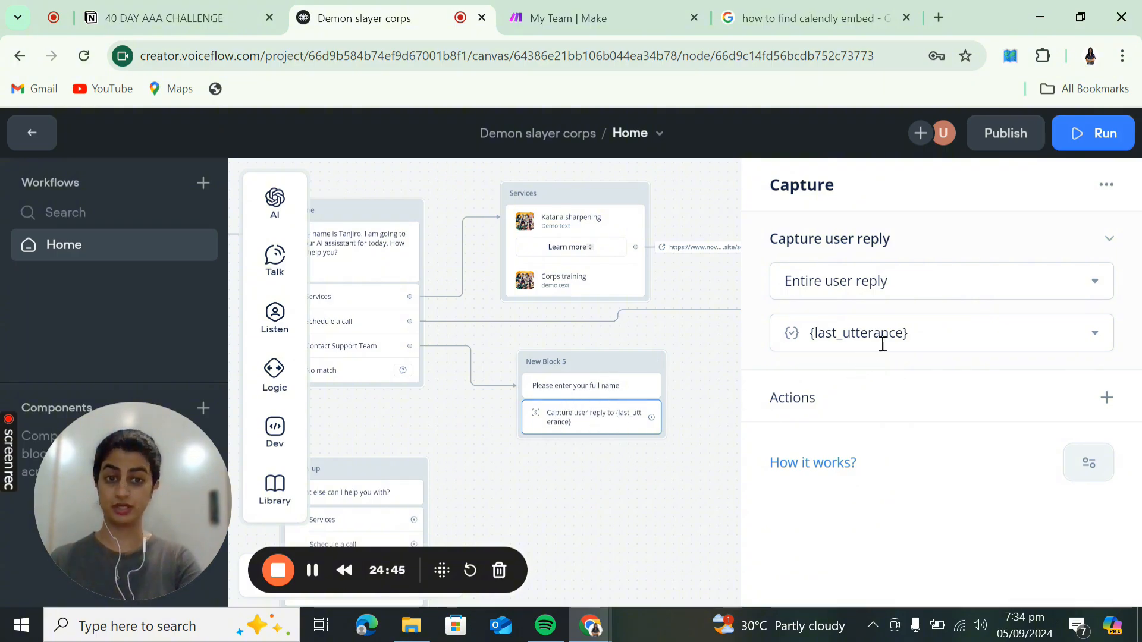
left_click(903, 333)
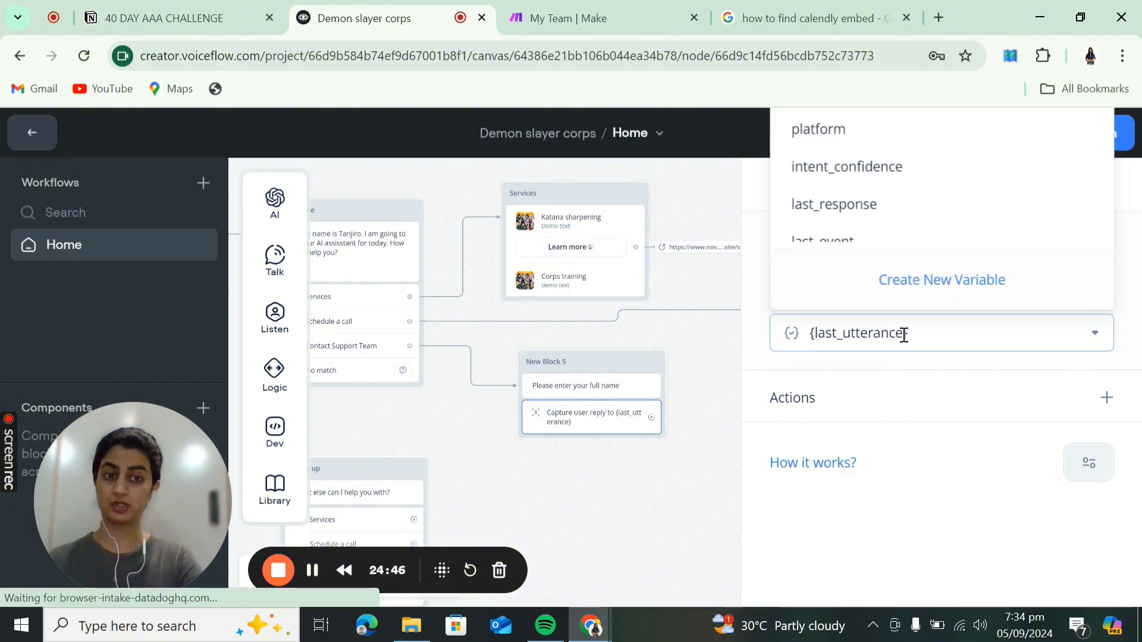
left_click(929, 280)
key("Home")
key("Delete")
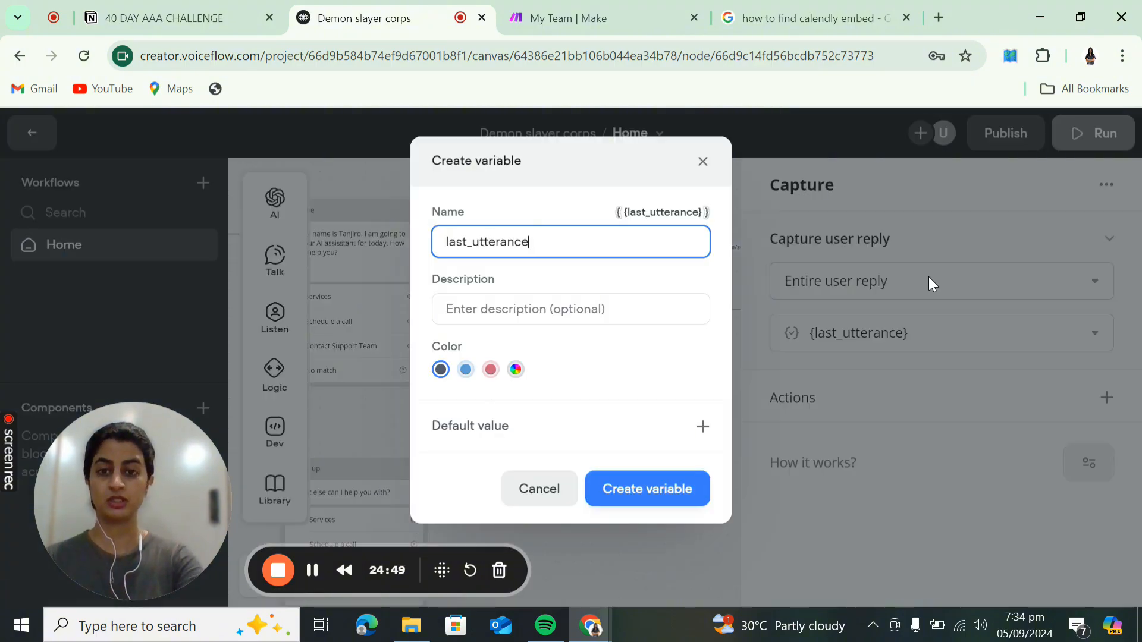
key("BackSpace")
key("BackSpace")
key("BackSpace")
key("BackSpace")
key("BackSpace")
key("BackSpace")
key("BackSpace")
key("BackSpace")
key("BackSpace")
key("BackSpace")
key("BackSpace")
key("BackSpace")
key("BackSpace")
key("BackSpace")
key("BackSpace")
type("name")
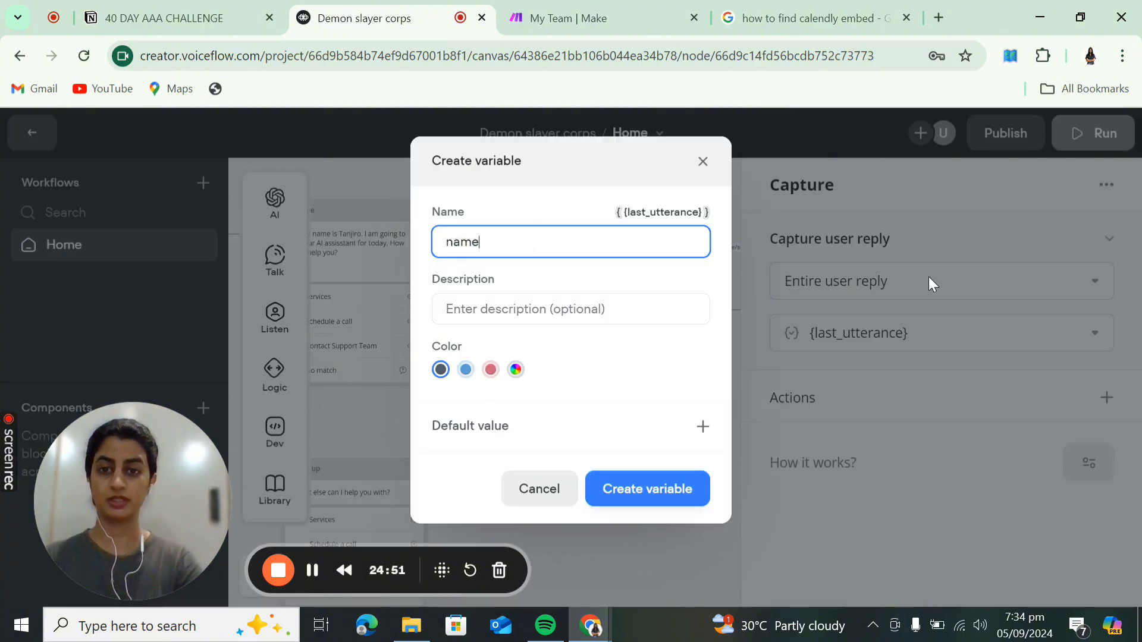
left_click(640, 482)
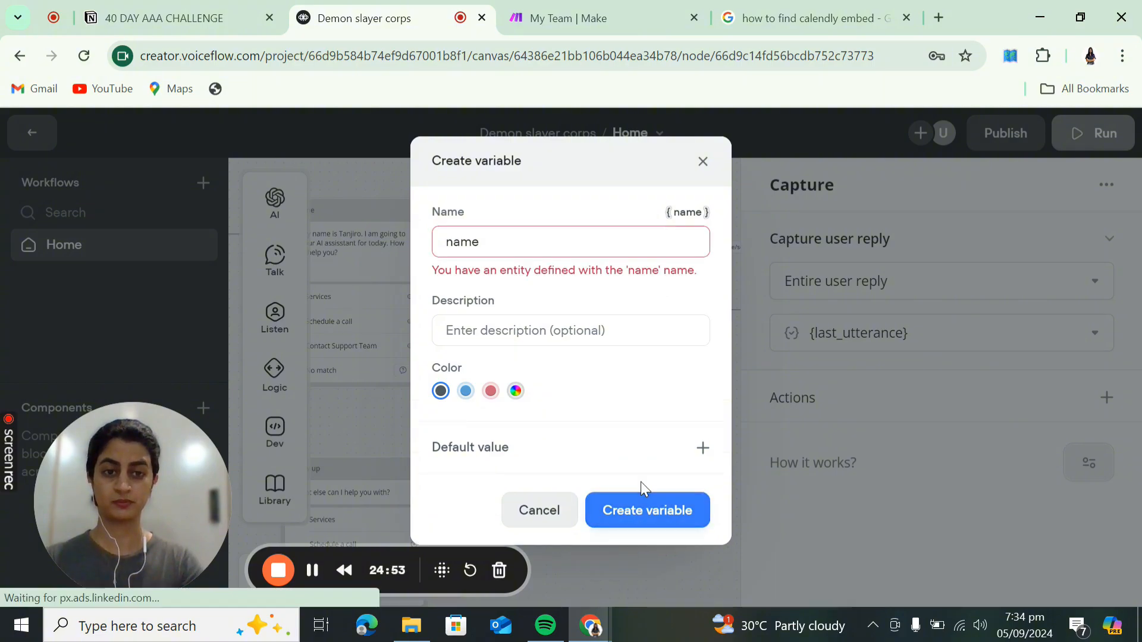
left_click(584, 240)
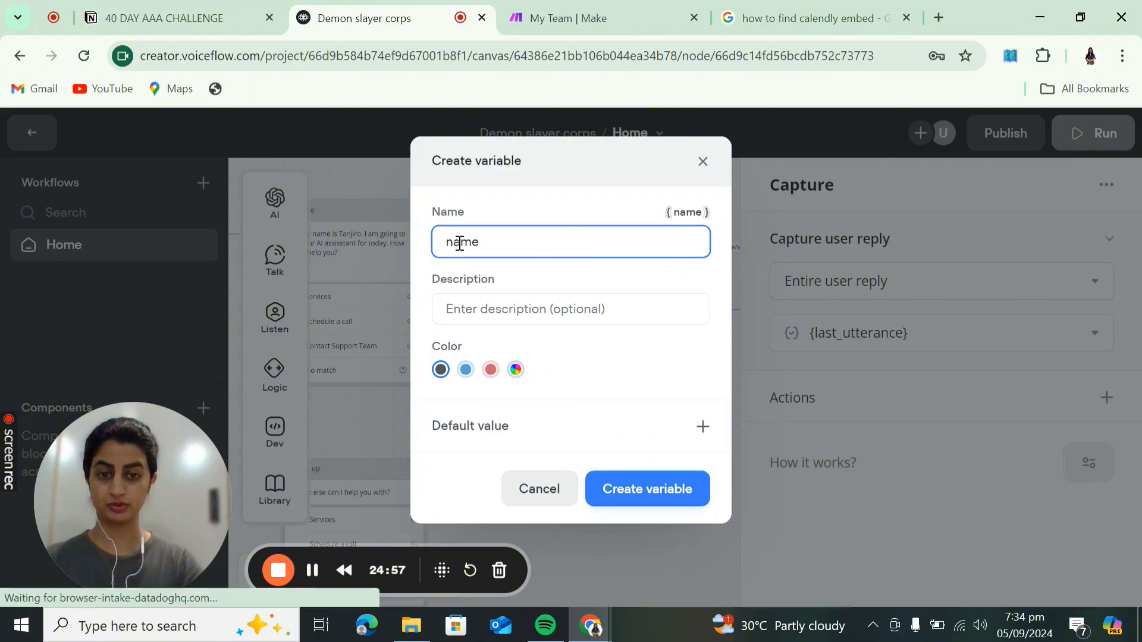
type("A")
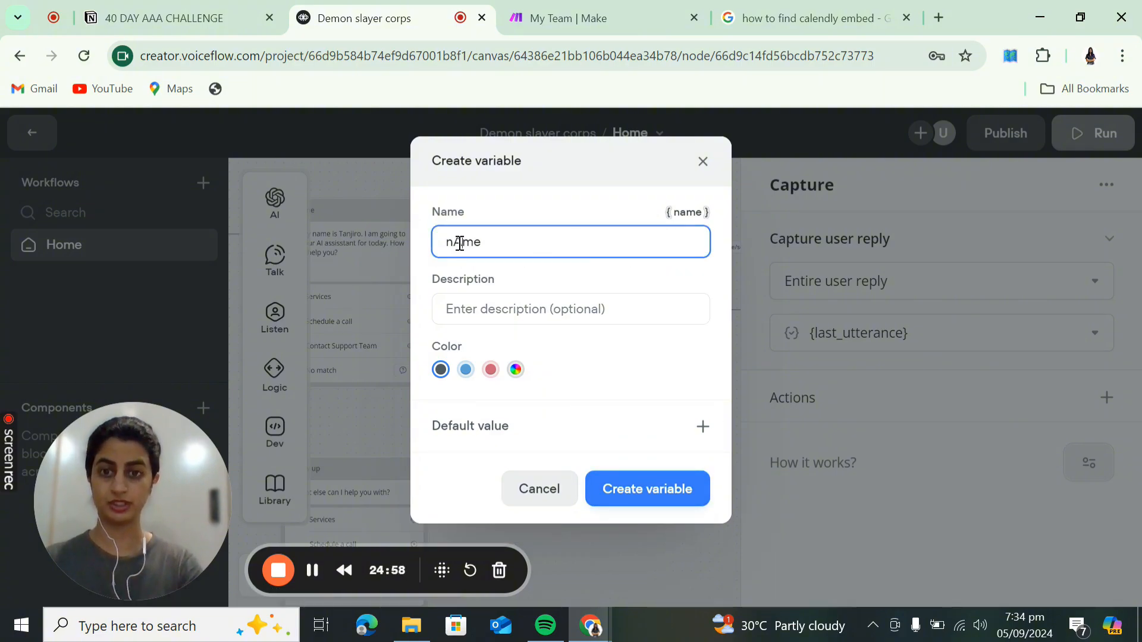
left_click(630, 493)
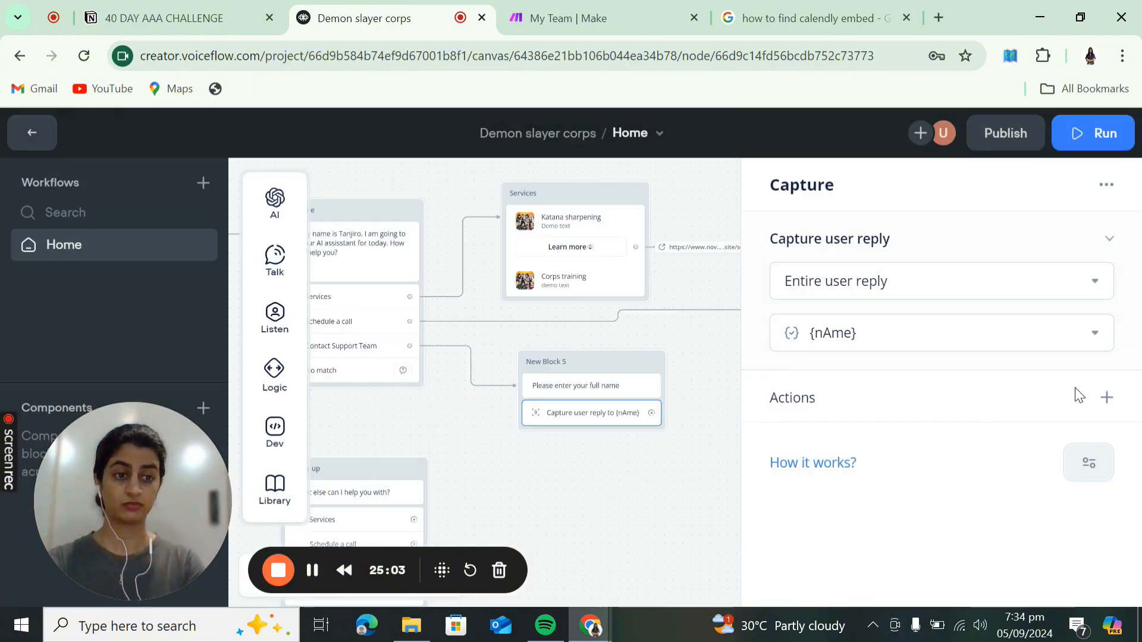
left_click(1106, 397)
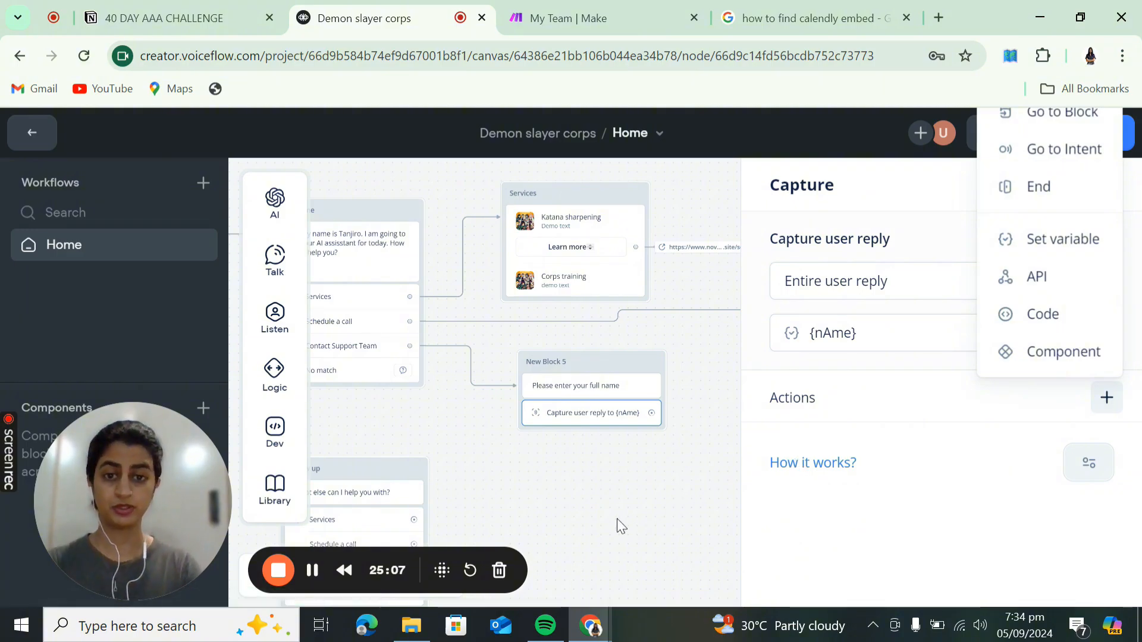
left_click(674, 482)
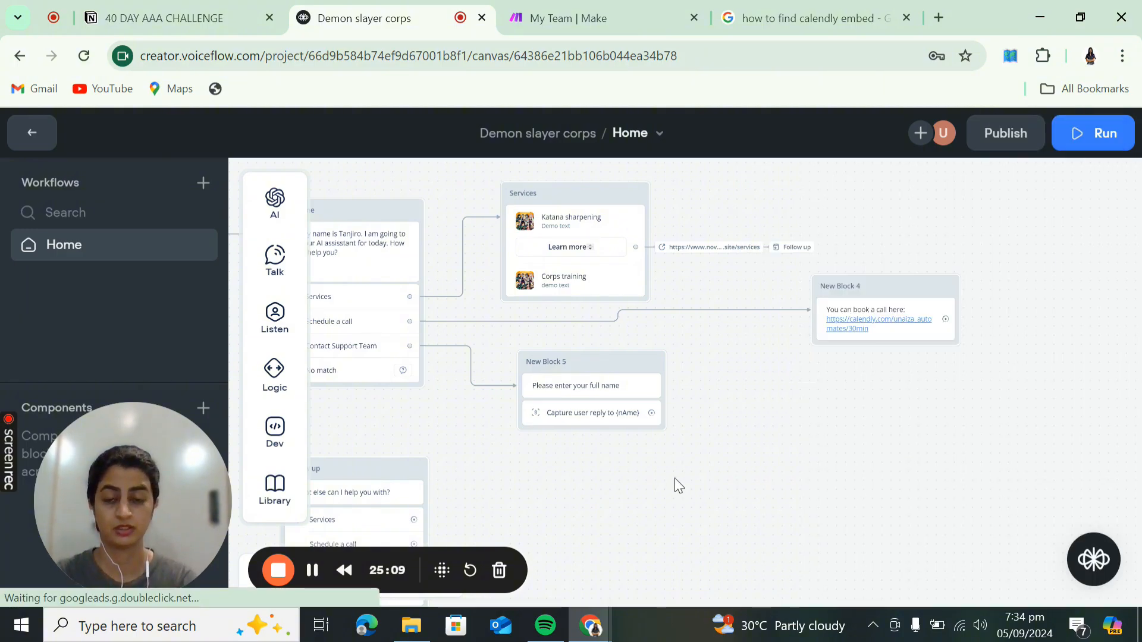
- Retitle New Block 5 as 'Name' and New Block 4 as 'calendly link'
left_click_drag(674, 478, 741, 451)
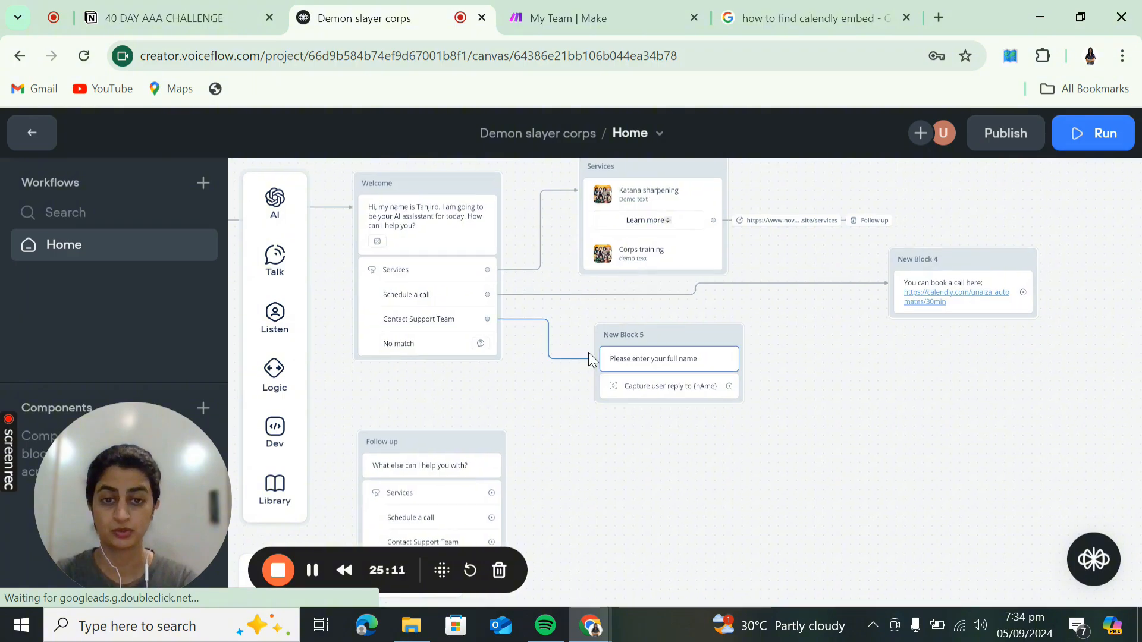
double_click(628, 331)
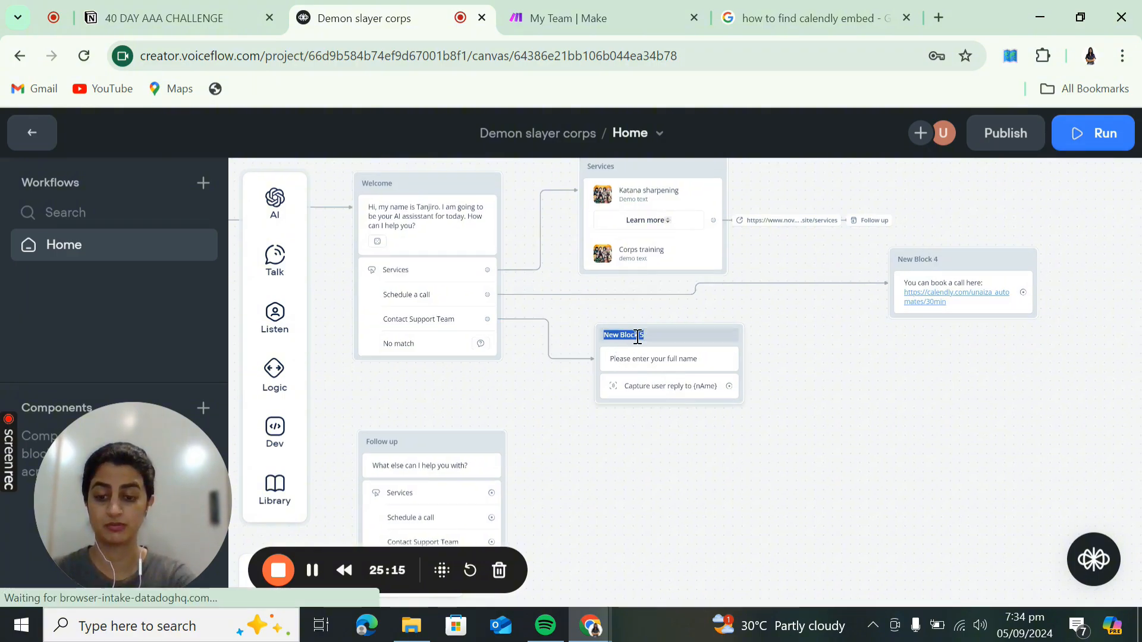
type("Name")
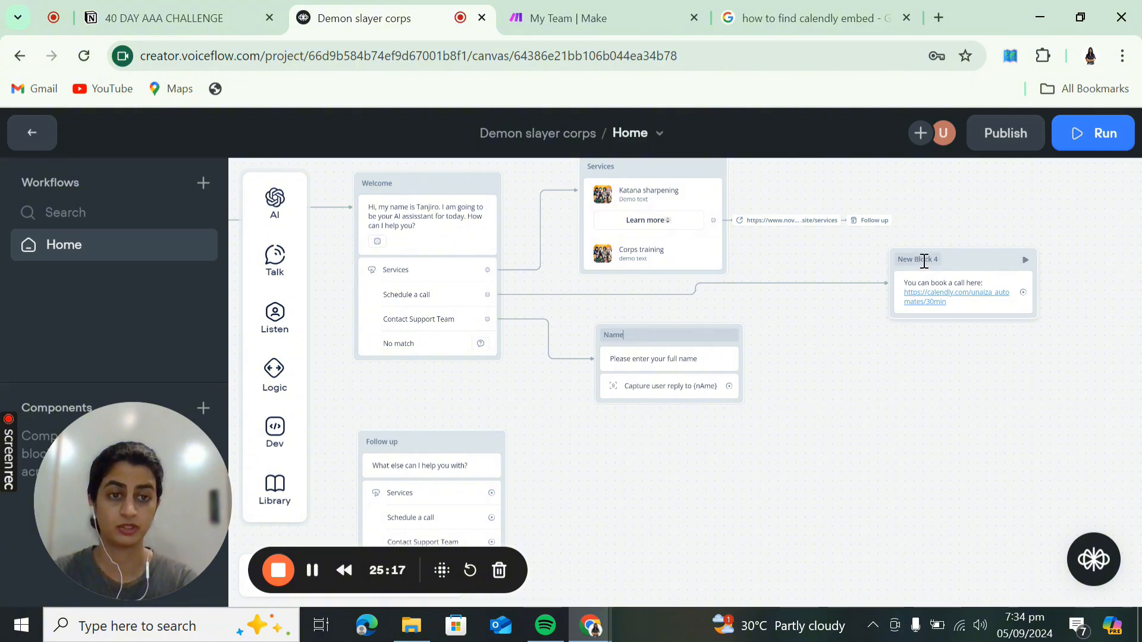
left_click(924, 262)
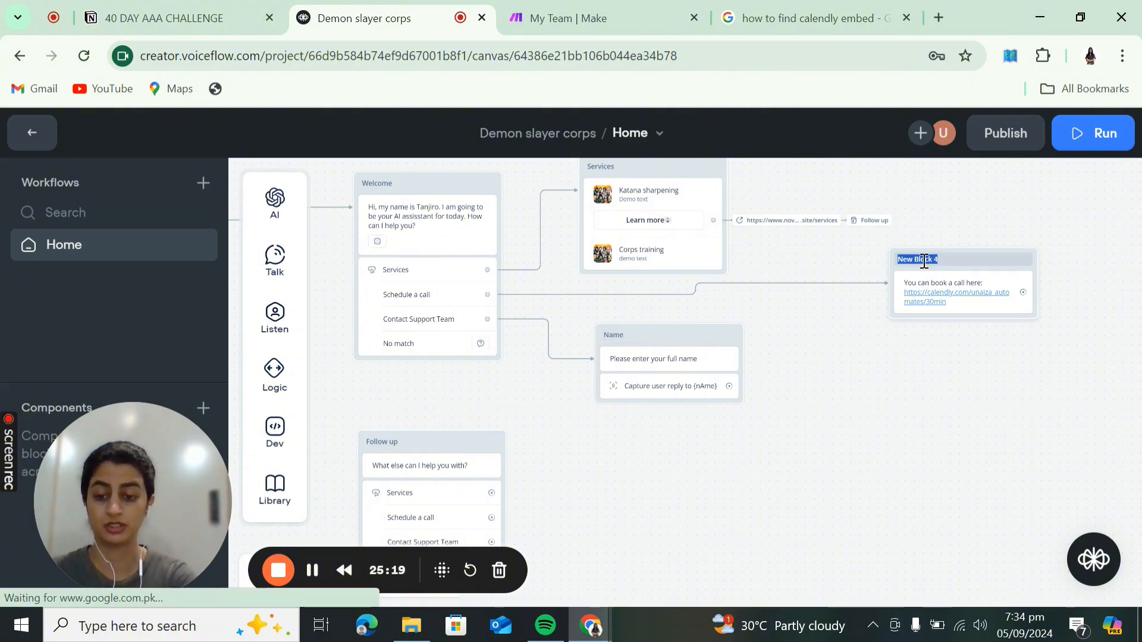
type("calendly lin")
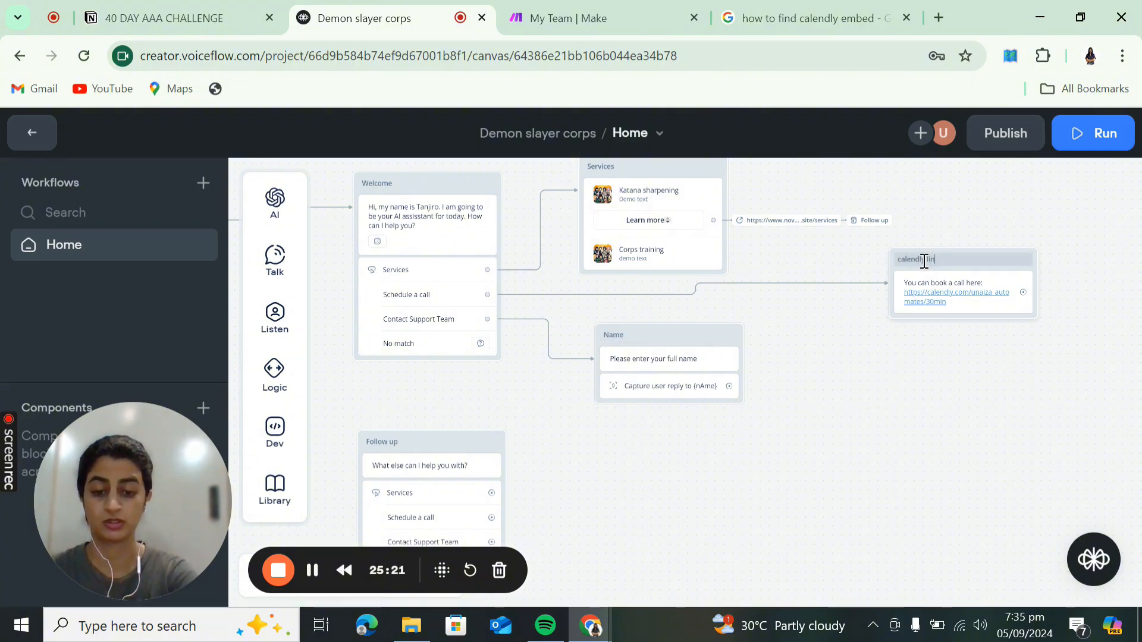
type("k")
left_click(876, 345)
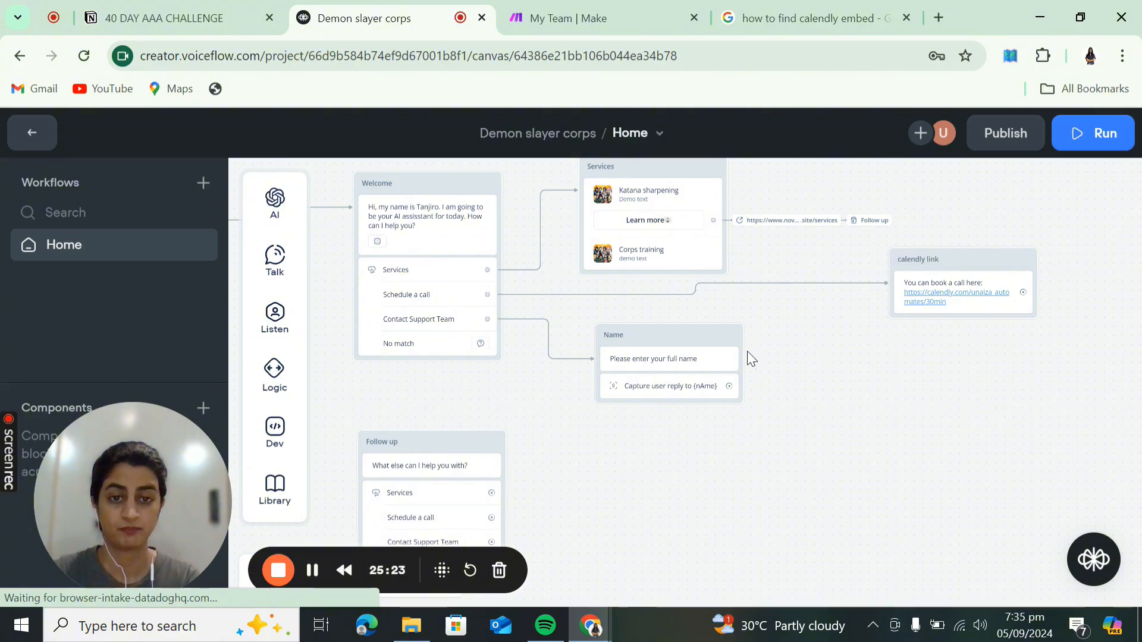
left_click_drag(731, 386, 790, 386)
mouse_move(855, 372)
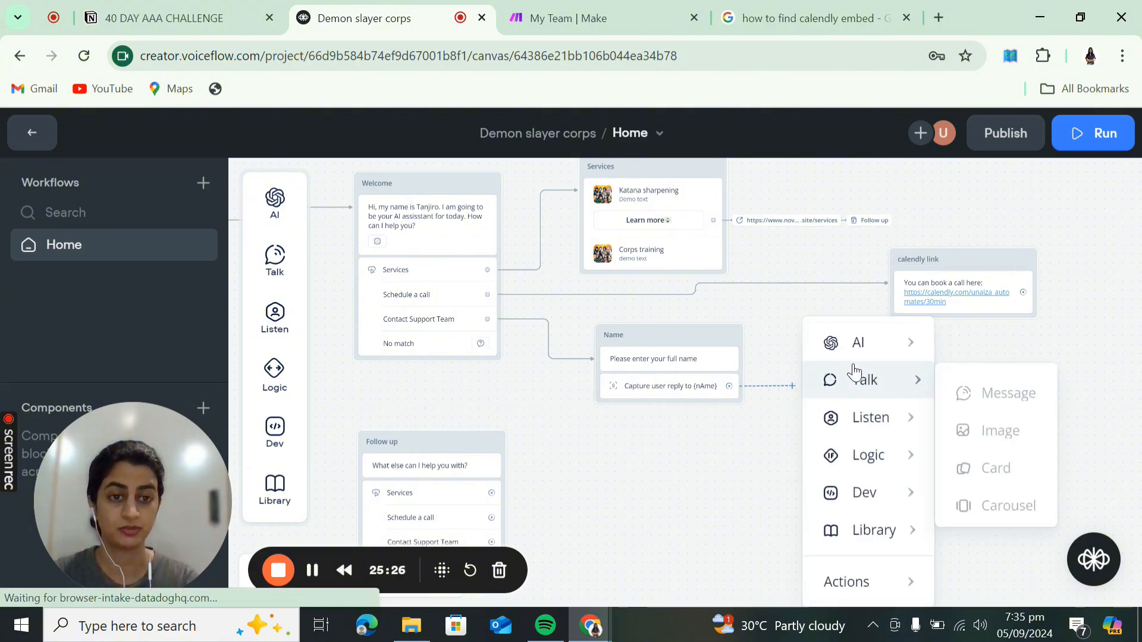
- Add a new block after the name capture with the message 'Please enter your correct eamail'
left_click(965, 391)
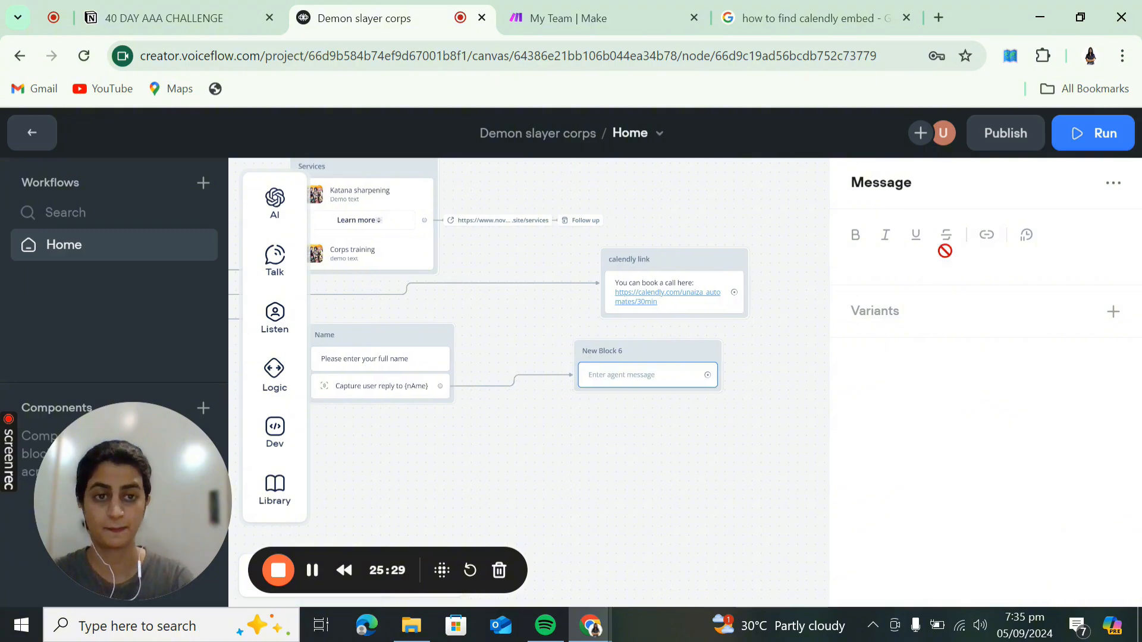
left_click(923, 258)
type("Please enter yo")
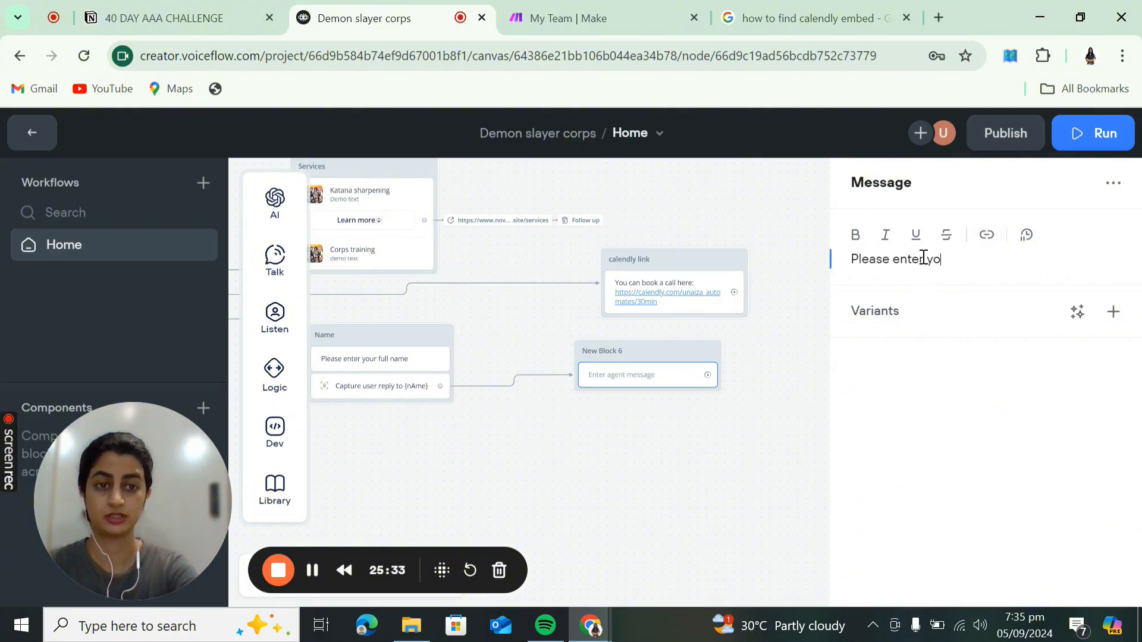
type("ur correct ea")
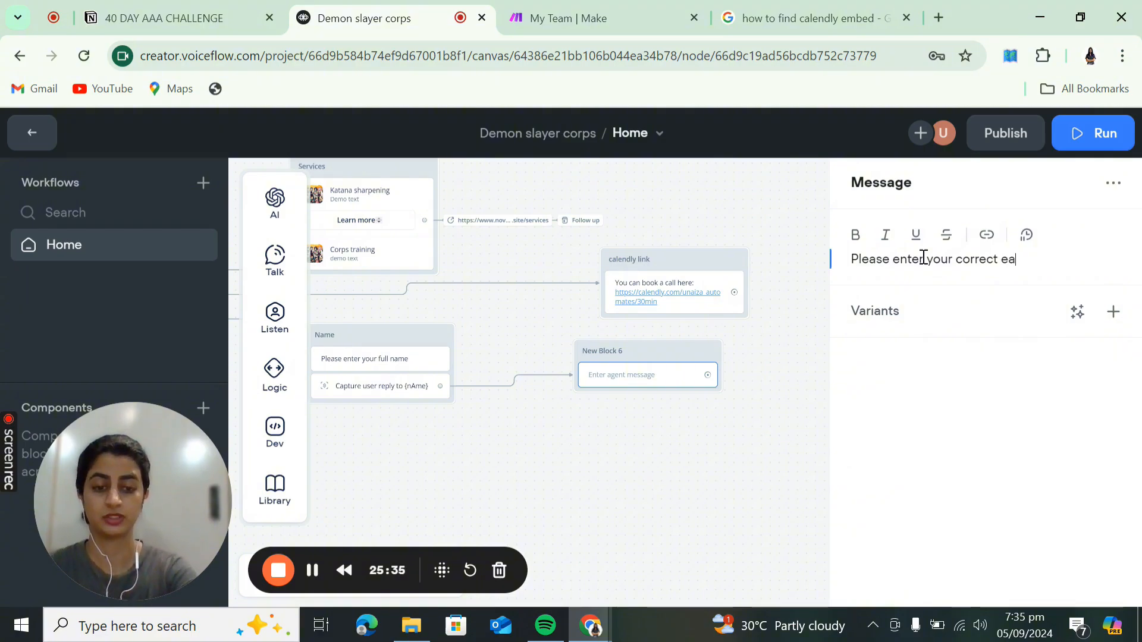
key("BackSpace")
type("mail")
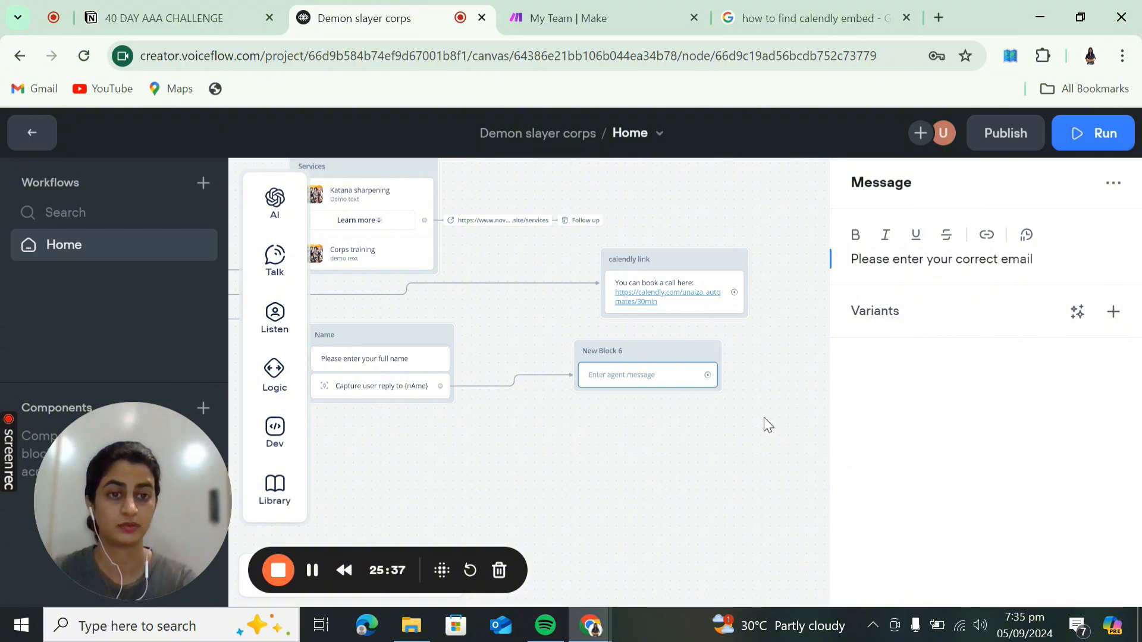
left_click(665, 426)
mouse_move(274, 318)
- Add a Capture step to New Block 6 saving the reply into a new variable {email}
left_click_drag(339, 379, 628, 400)
left_click(919, 332)
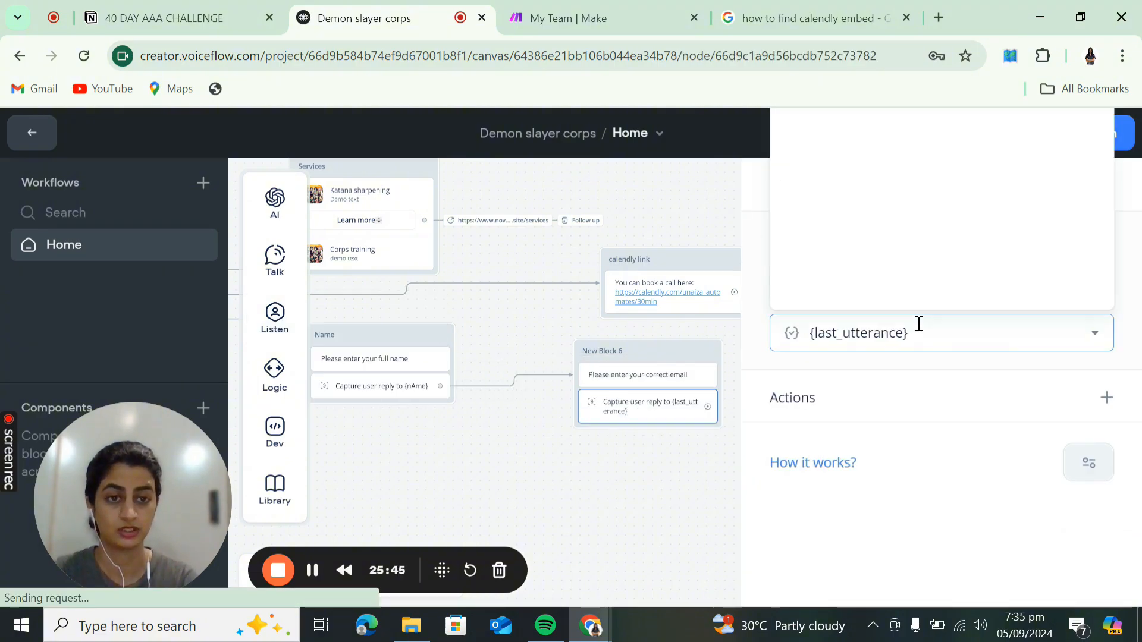
left_click(946, 281)
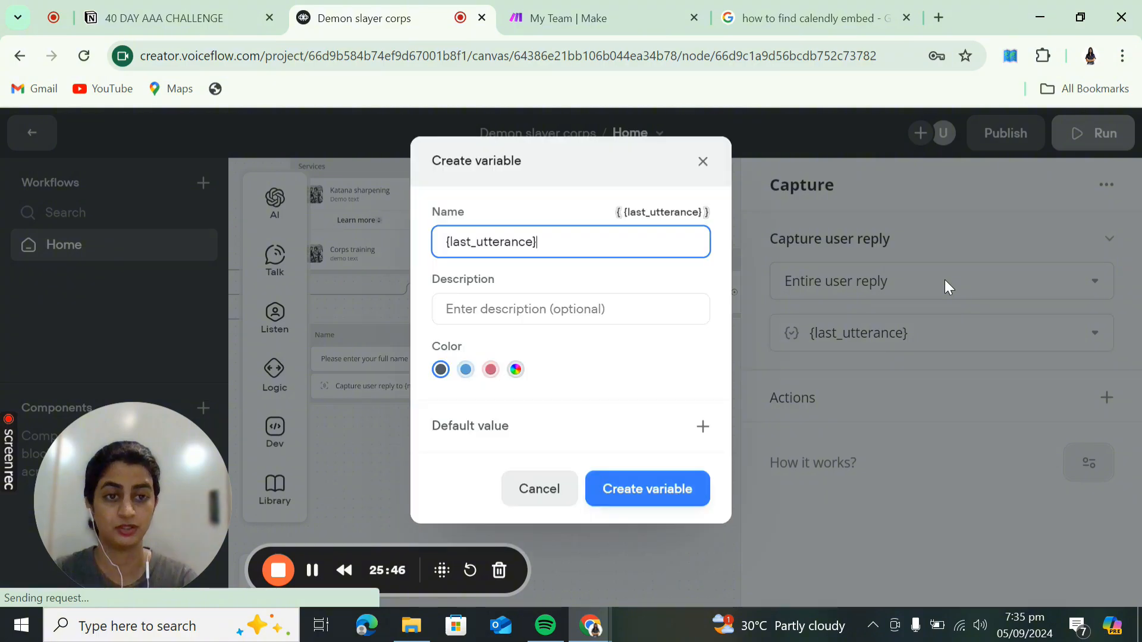
left_click_drag(605, 244, 440, 241)
type("email")
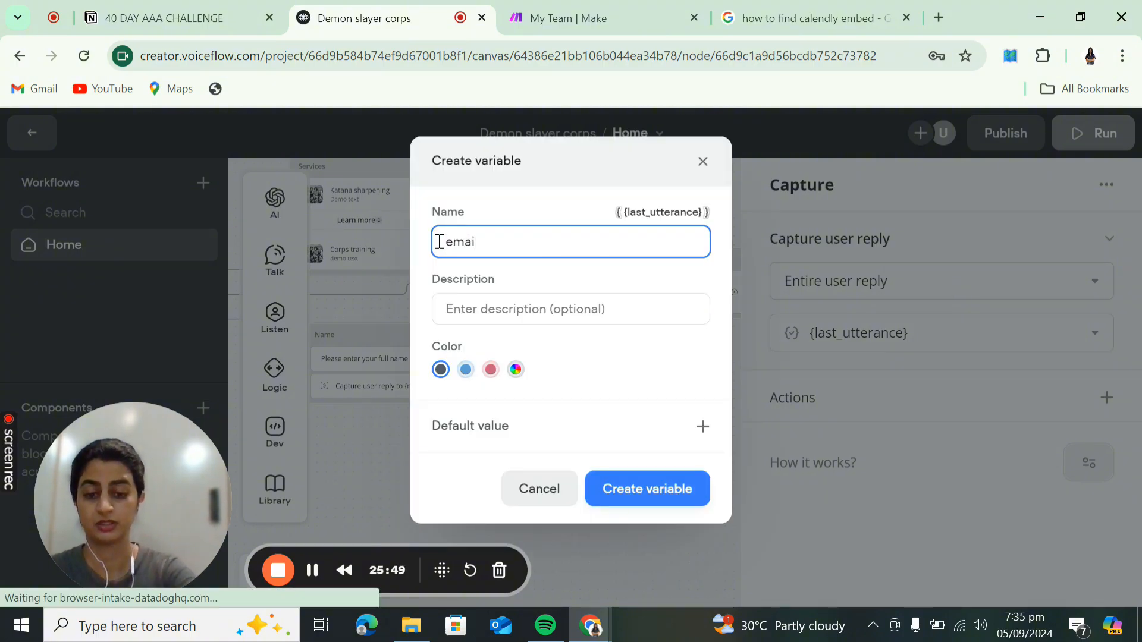
left_click(640, 493)
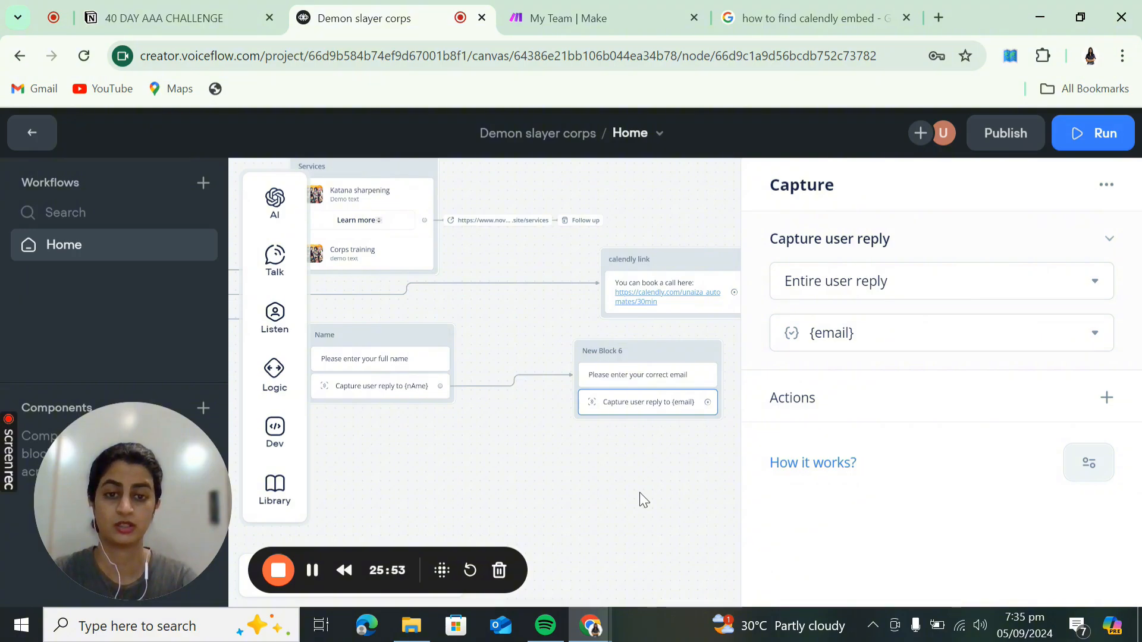
left_click(638, 479)
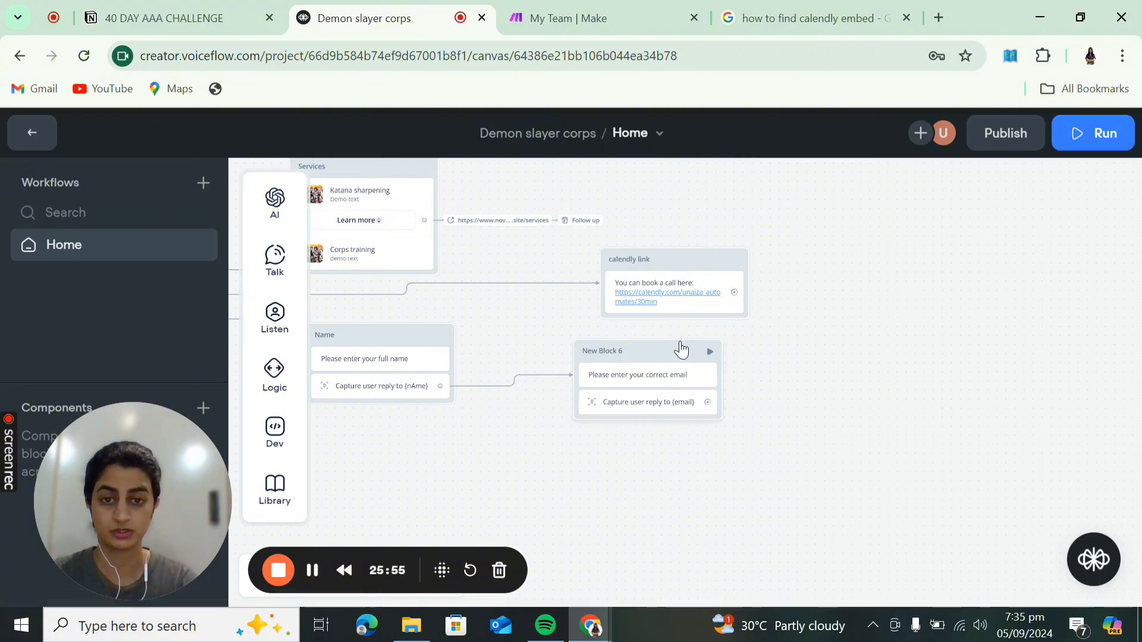
- Move New Block 6 beside the Name block and rename it Email
left_click_drag(683, 347, 594, 334)
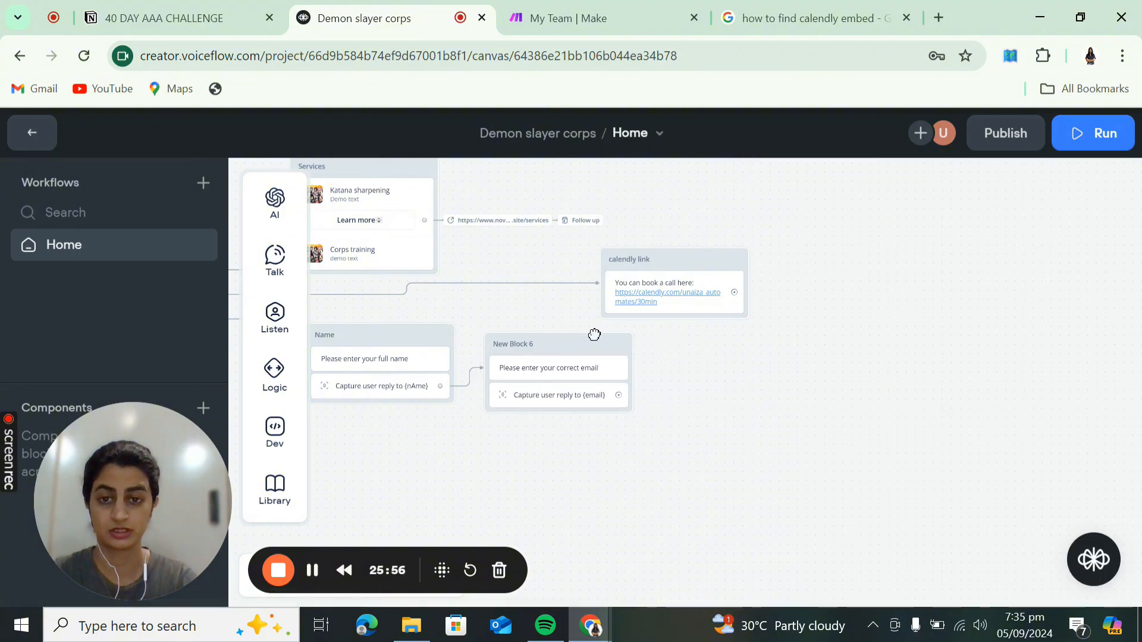
double_click(522, 345)
key("ctrl+a")
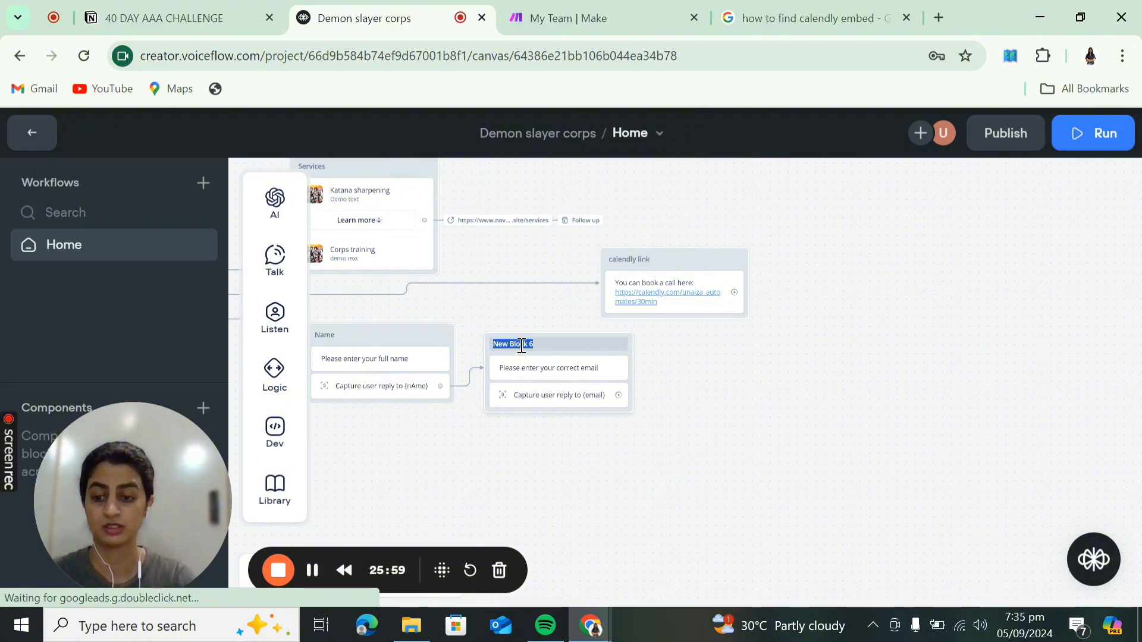
type("Email")
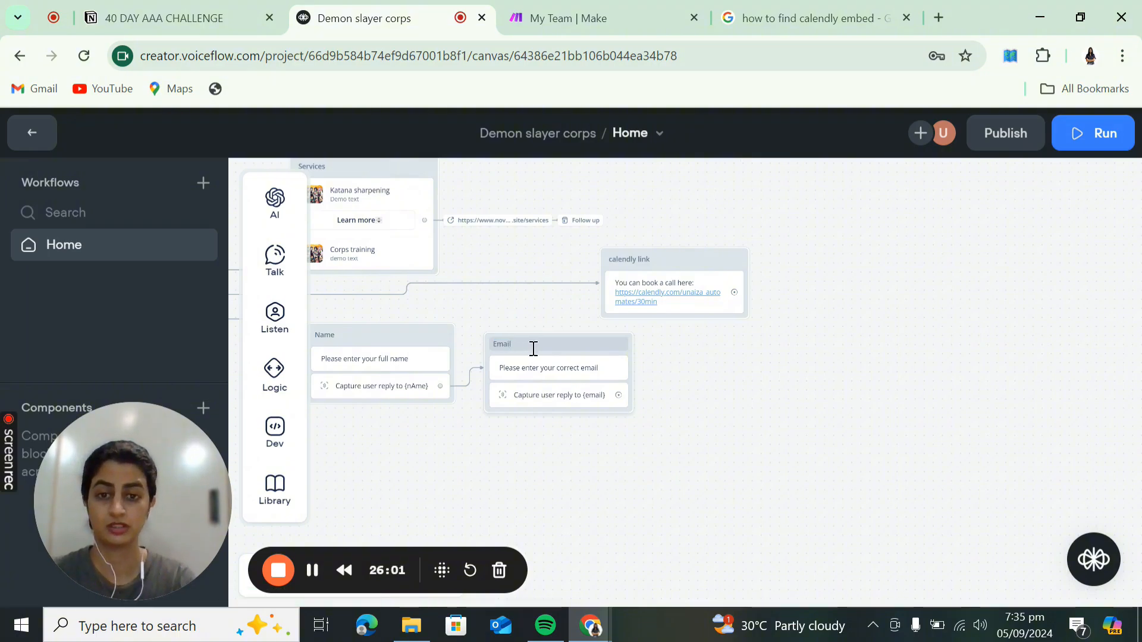
left_click_drag(622, 394, 690, 394)
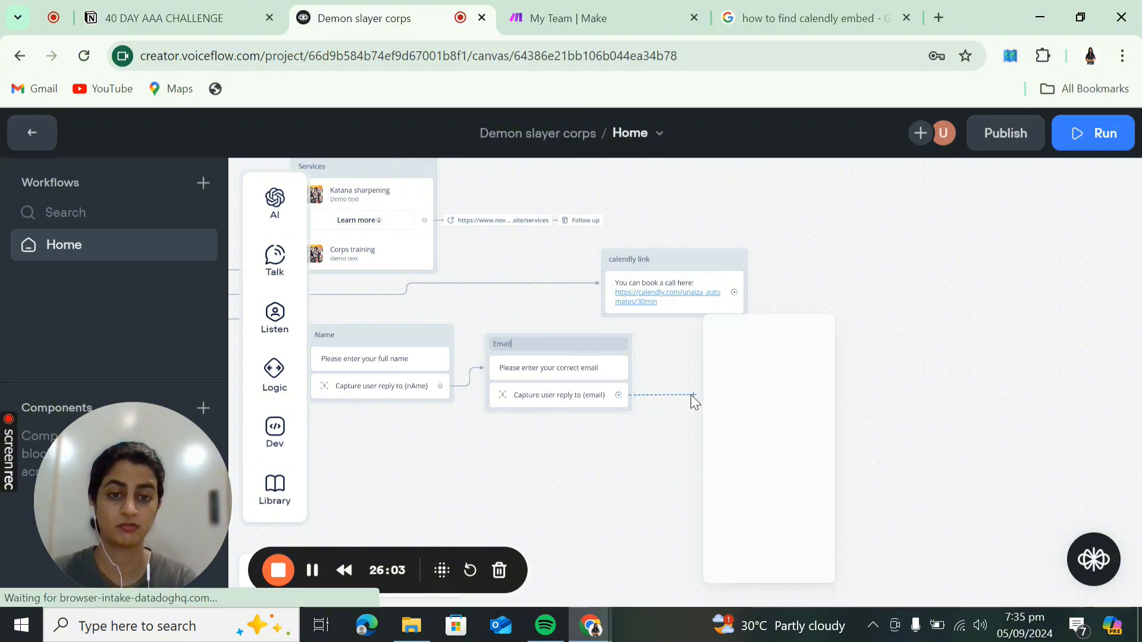
- Add New Block 7 after the email capture with the message 'Please type in your querry'
mouse_move(755, 386)
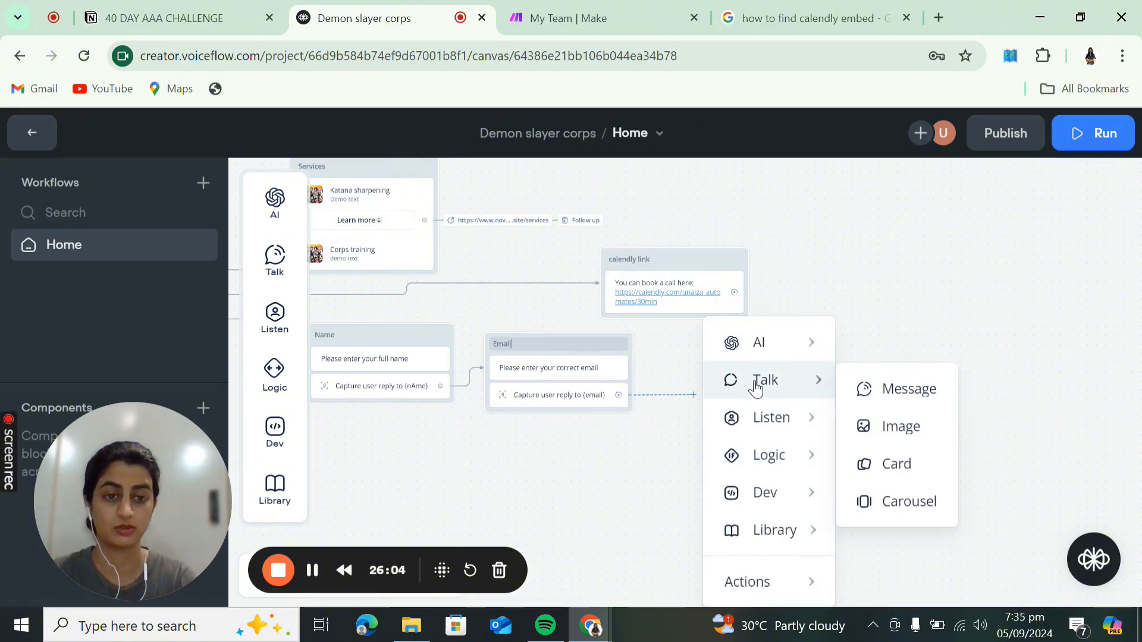
left_click(866, 395)
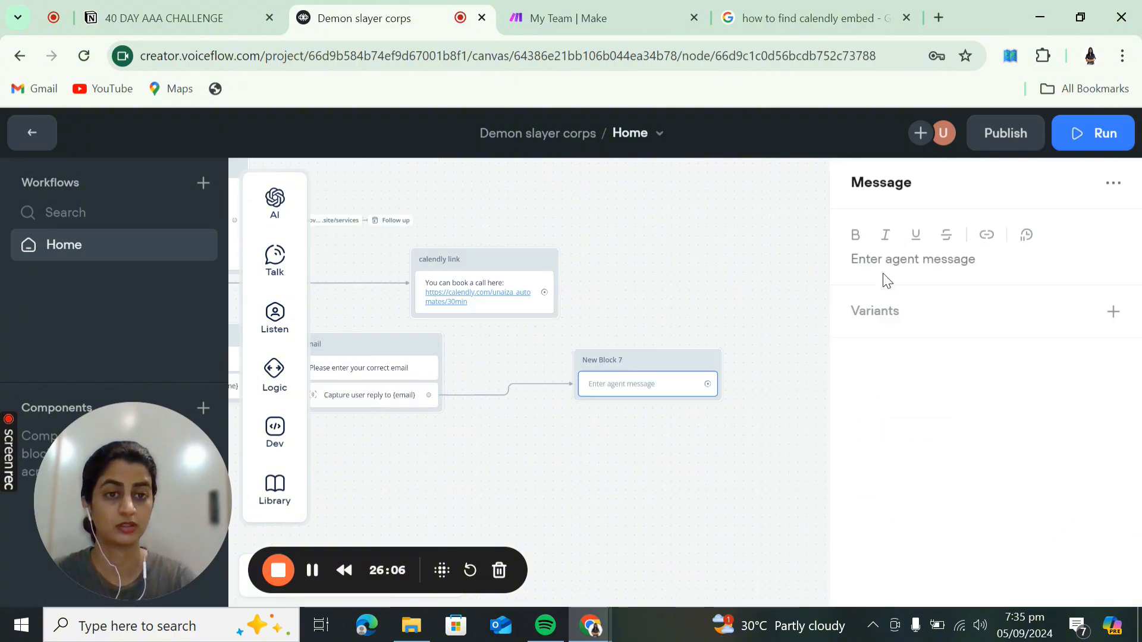
left_click(888, 263)
type("Pl")
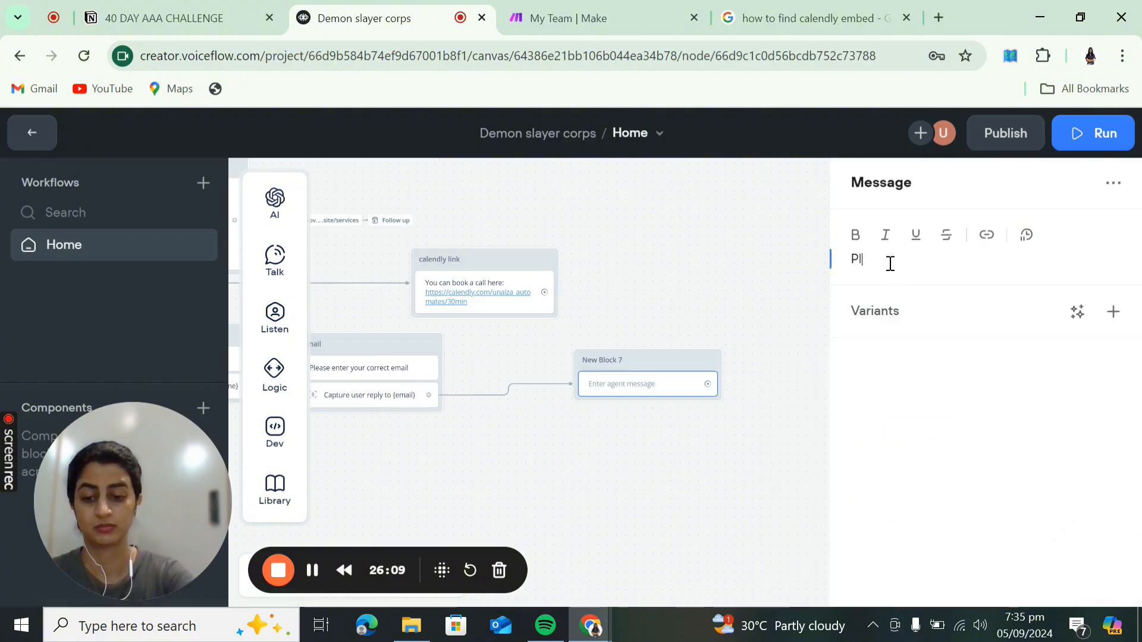
type("ease type ")
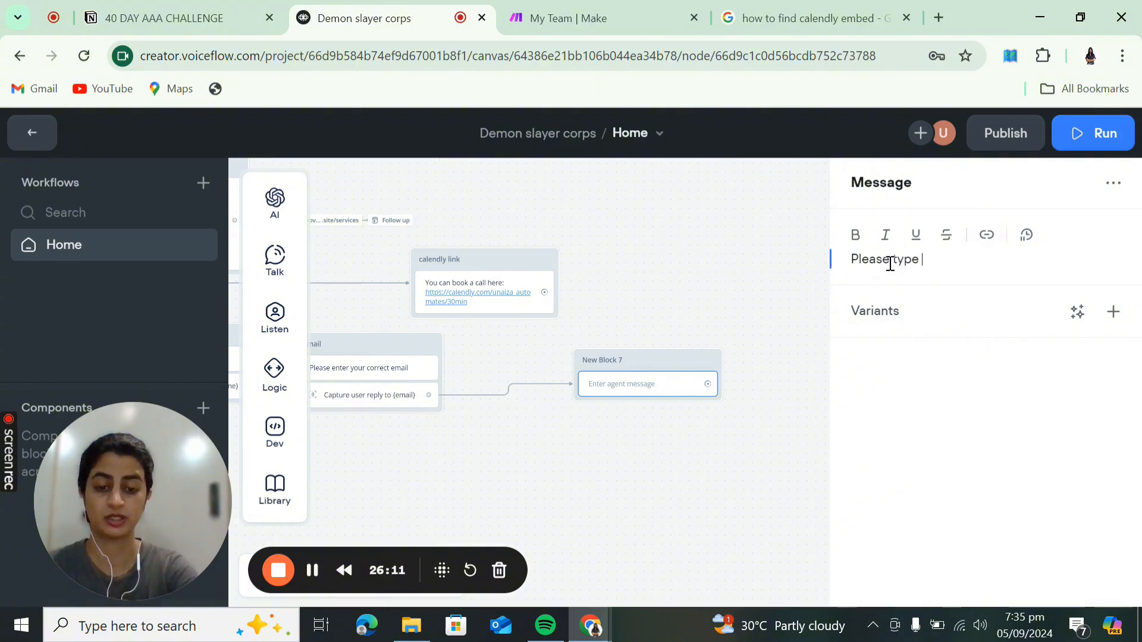
type("in your que")
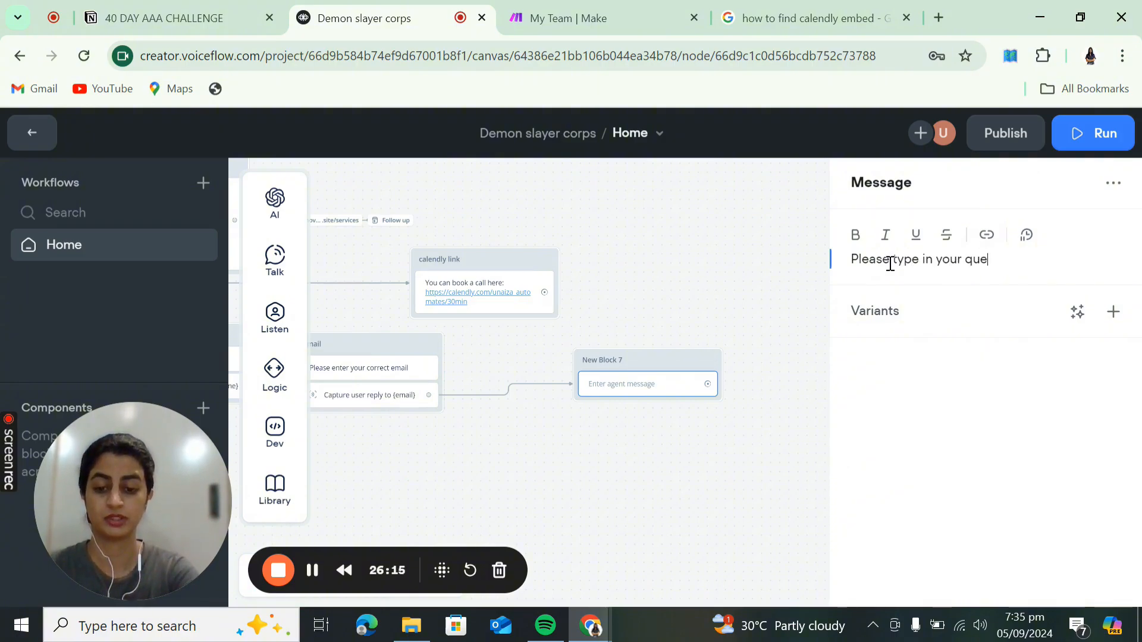
type("rry")
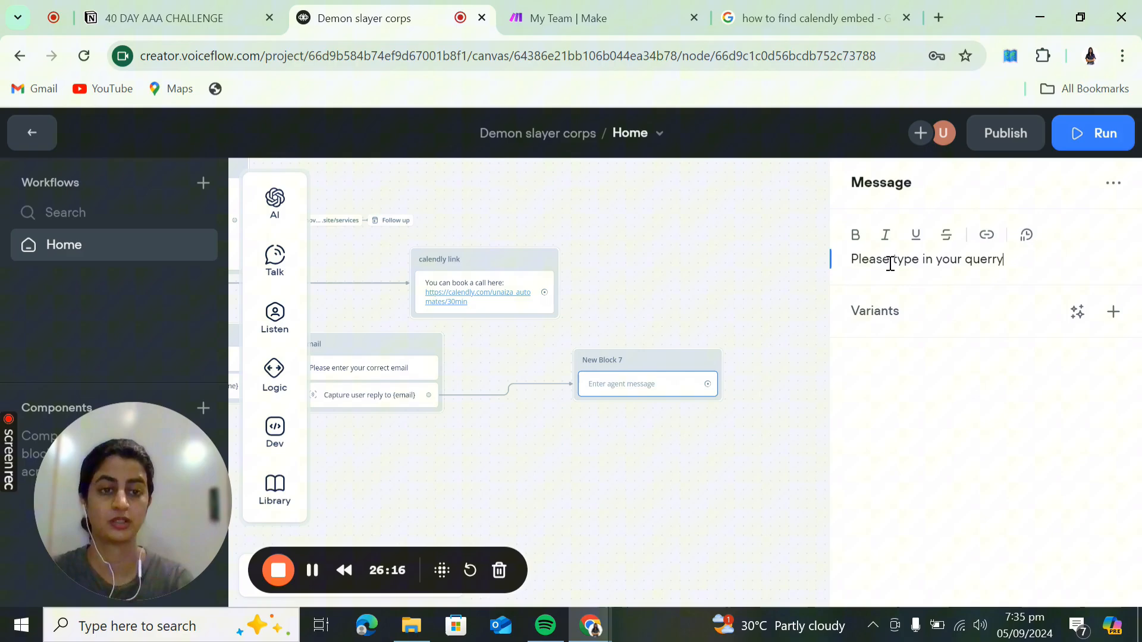
left_click(748, 459)
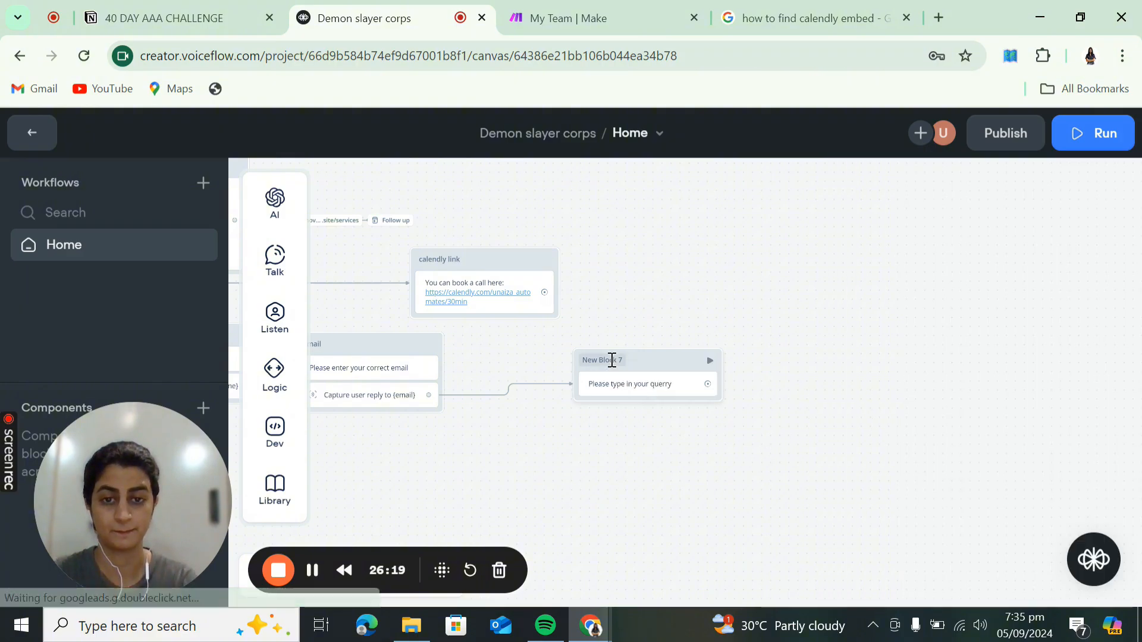
double_click(612, 361)
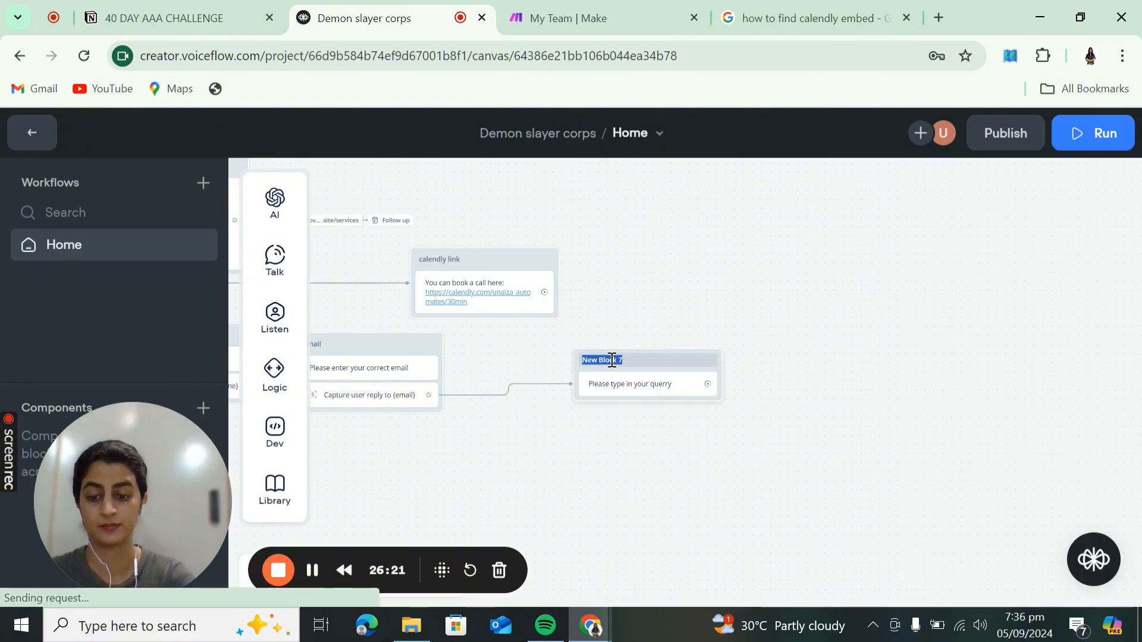
- Title the block 'querry' and add a Capture step for the user's whole reply
type("querry")
key("Return")
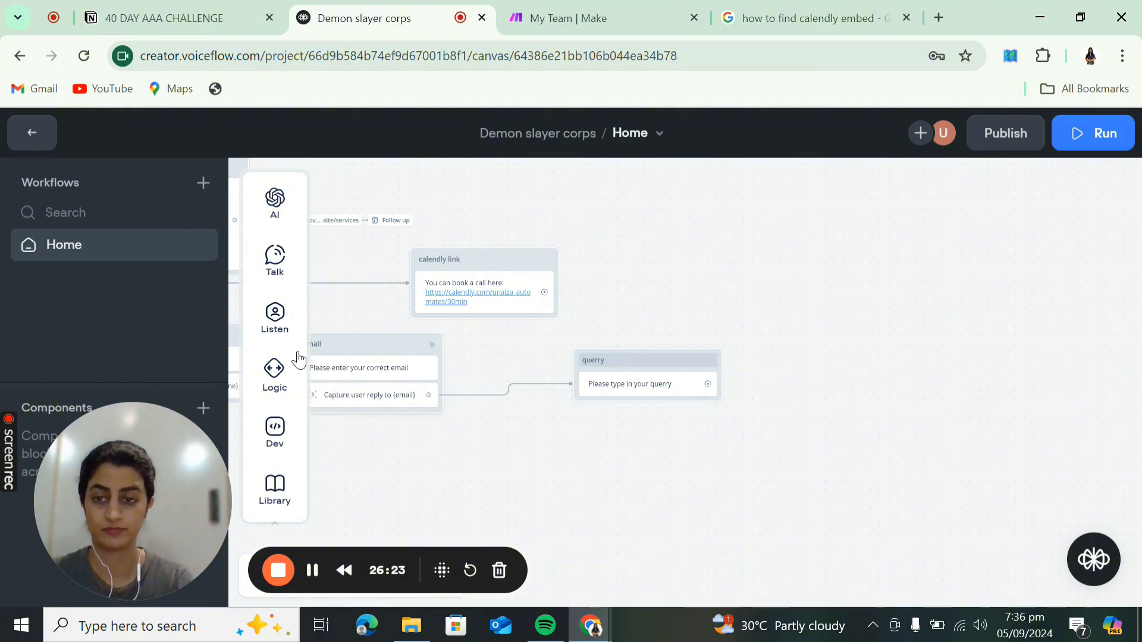
mouse_move(287, 335)
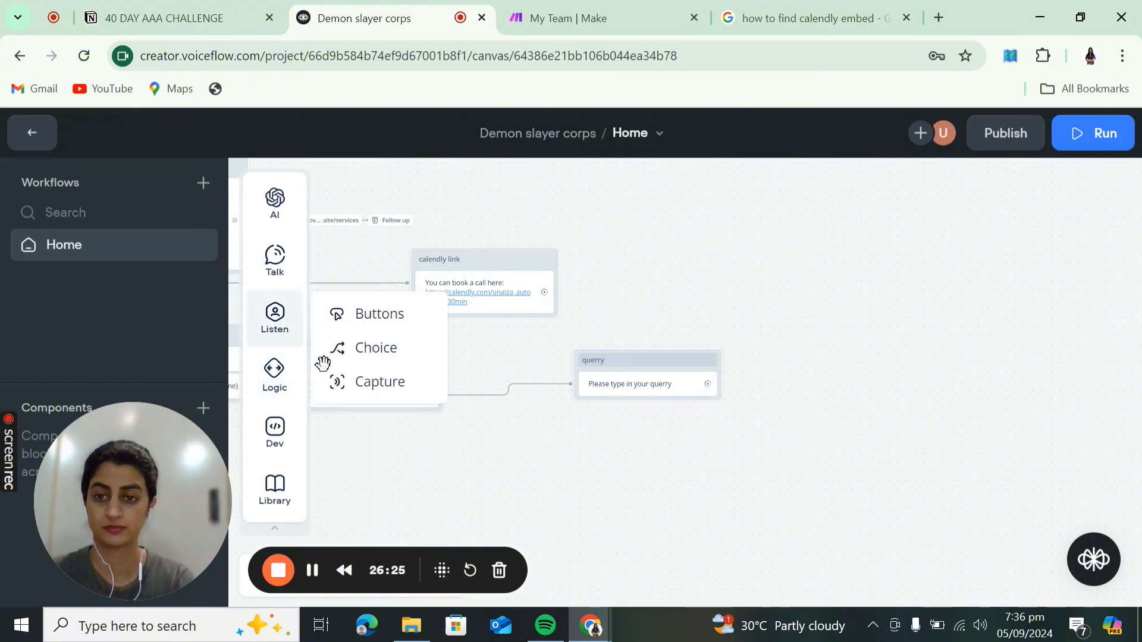
left_click_drag(337, 382, 617, 404)
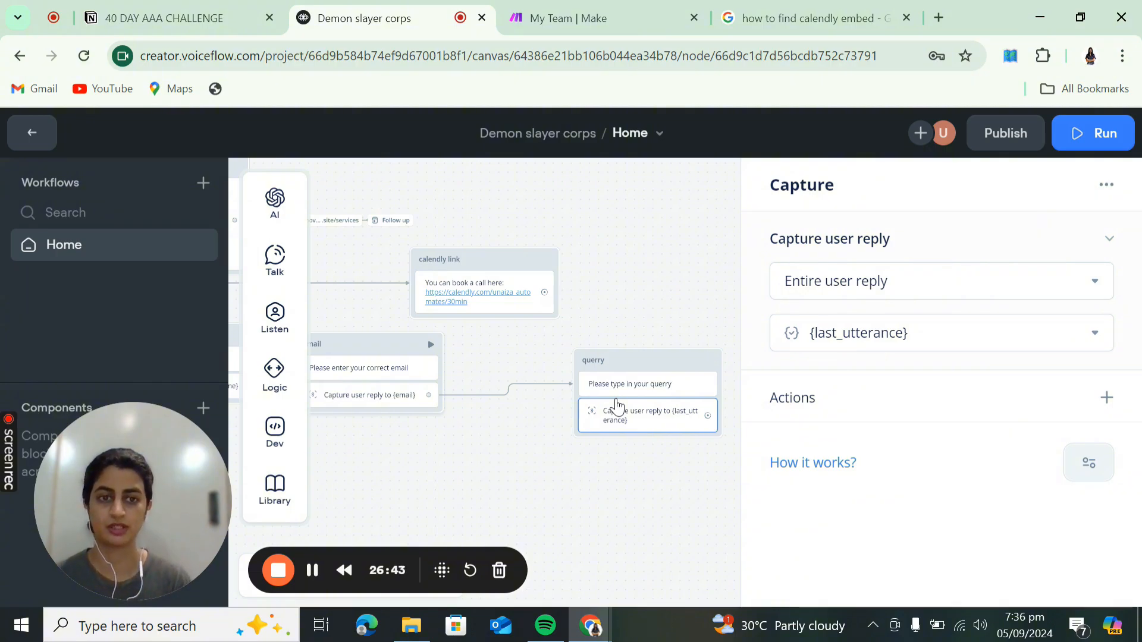
- Pan across the flow and move the querry block up beside Email
mouse_move(274, 204)
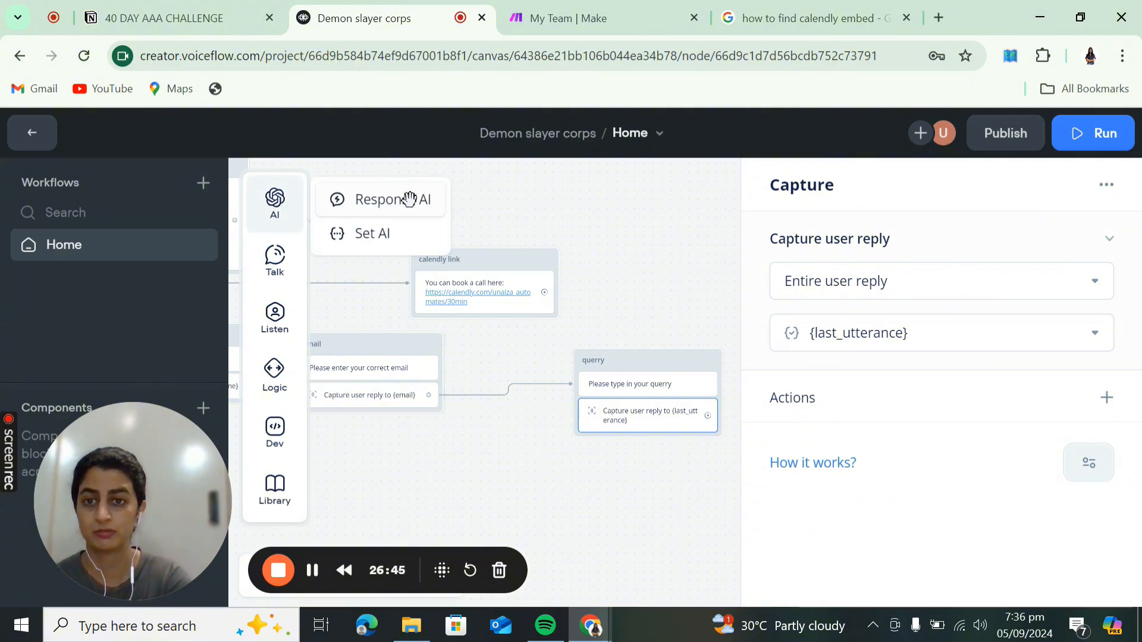
left_click_drag(410, 199, 421, 200)
left_click(421, 200)
left_click_drag(505, 202, 561, 210)
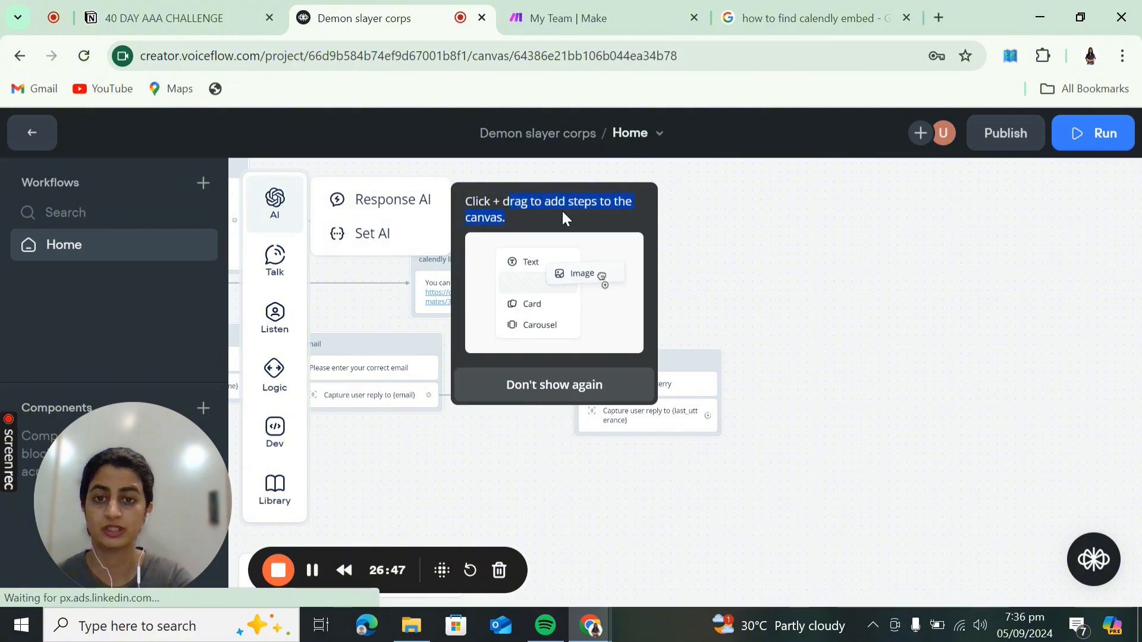
left_click_drag(452, 189, 914, 262)
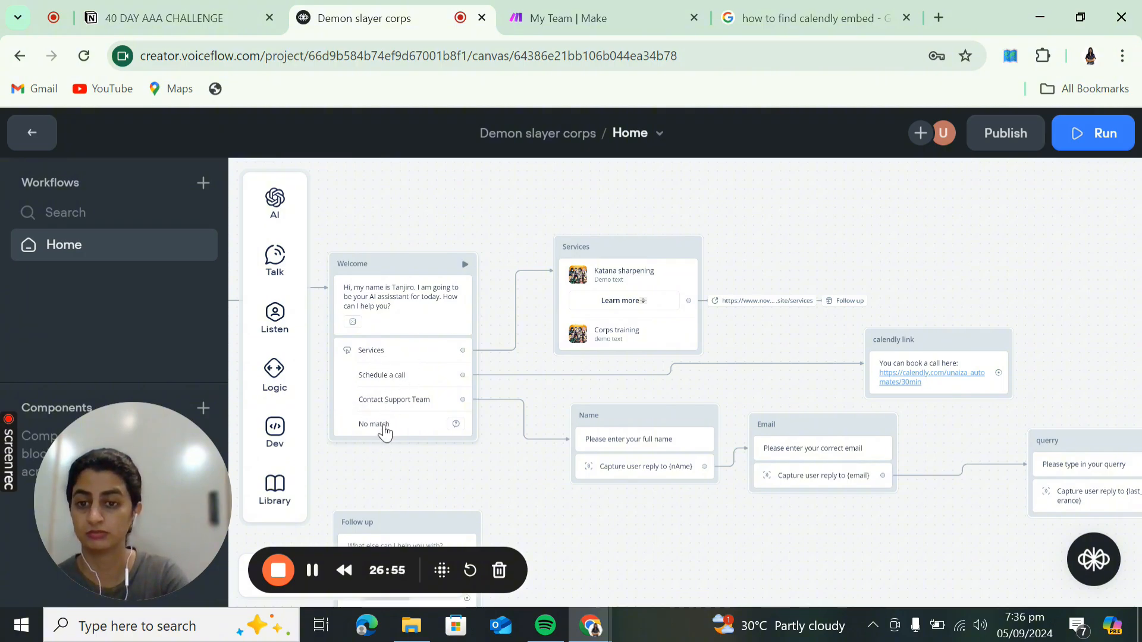
left_click_drag(760, 533, 564, 451)
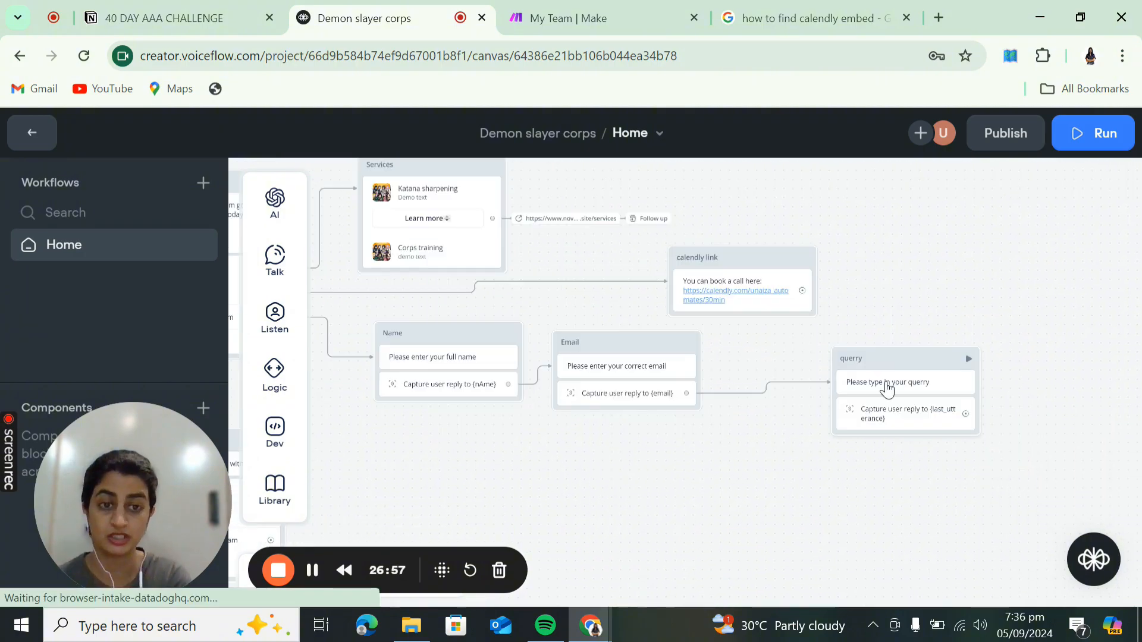
left_click_drag(811, 355, 797, 343)
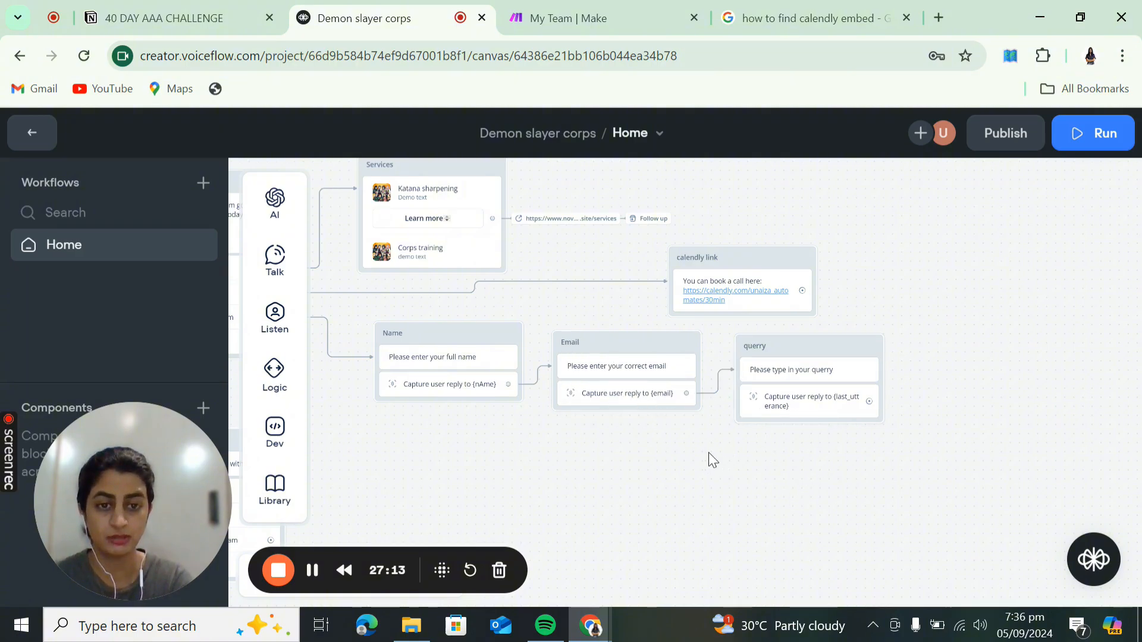
- Point the querry Capture step at a newly created variable {message} instead of {last_utterance}
left_click(818, 413)
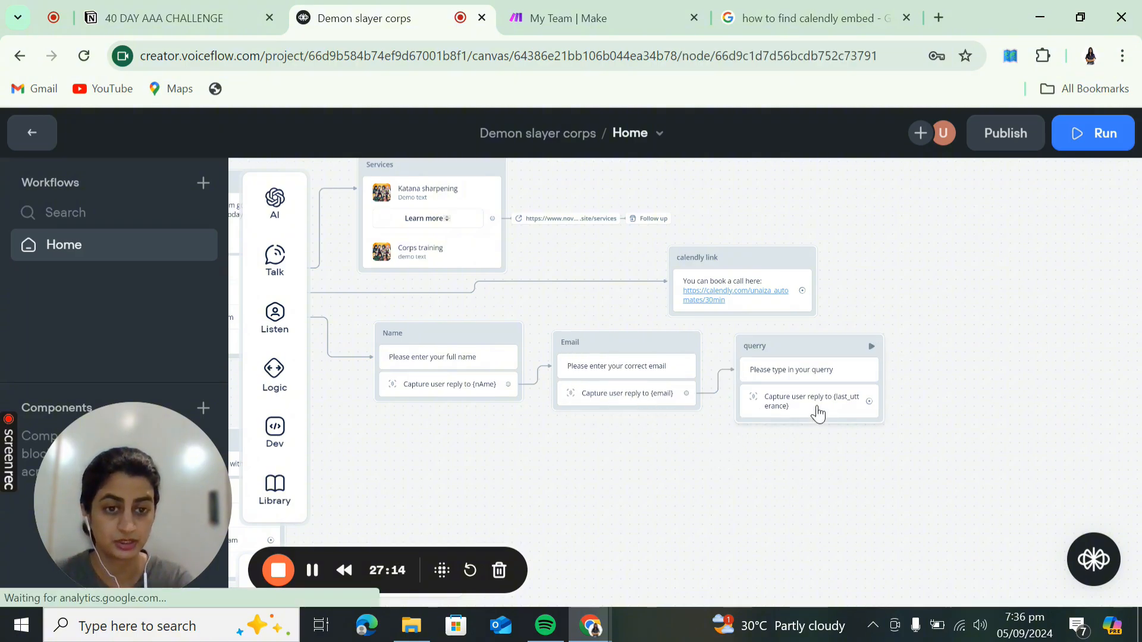
left_click(958, 331)
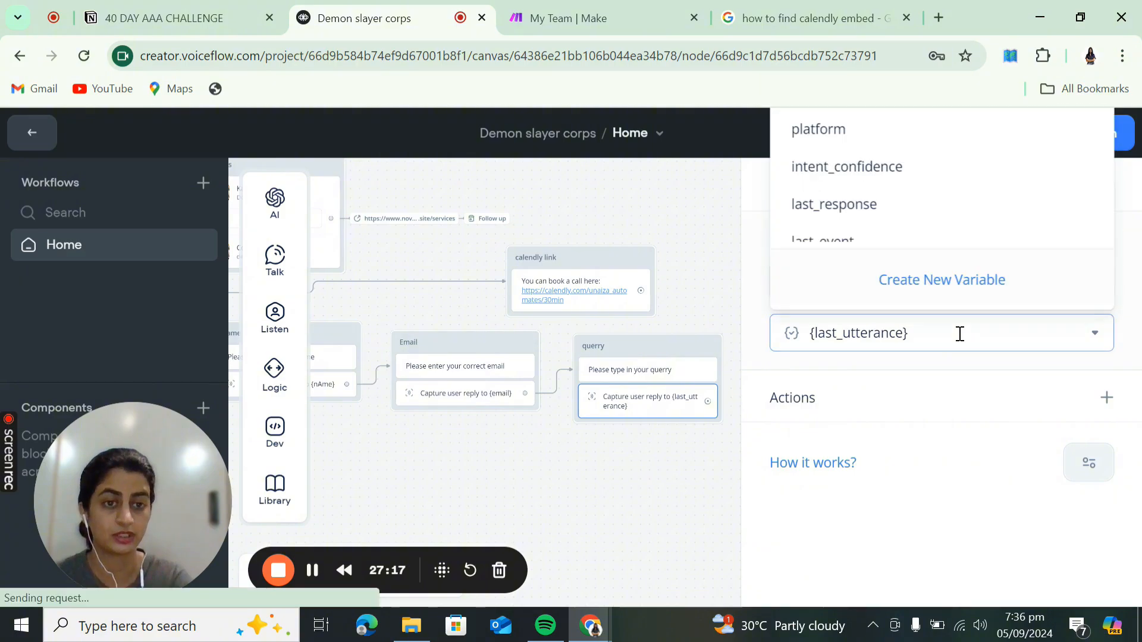
left_click(950, 284)
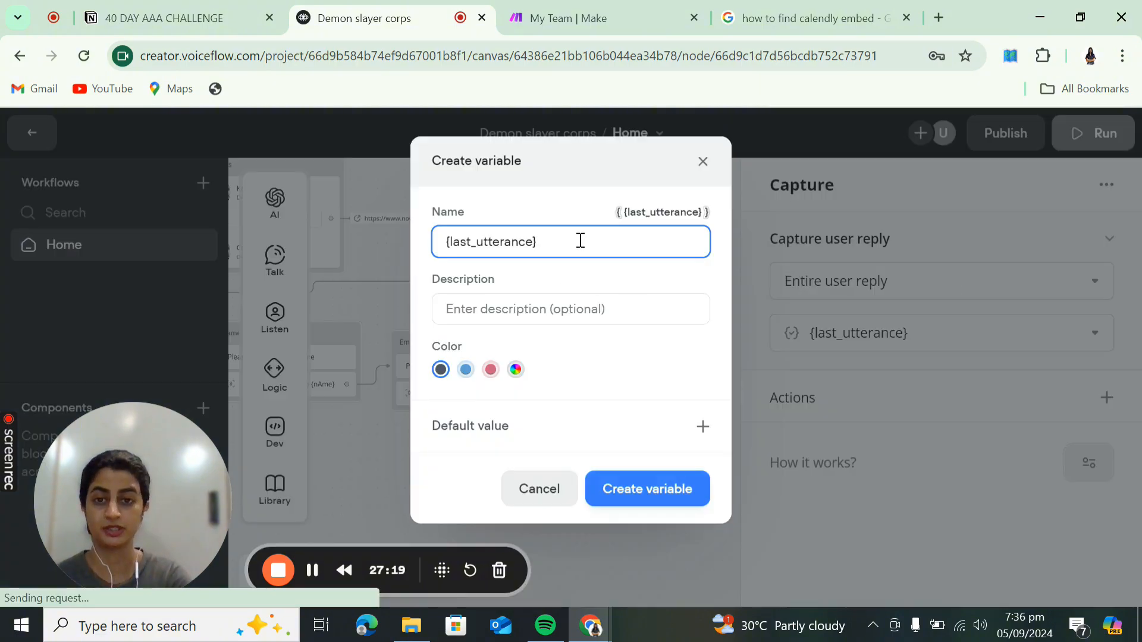
triple_click(582, 240)
type("querry")
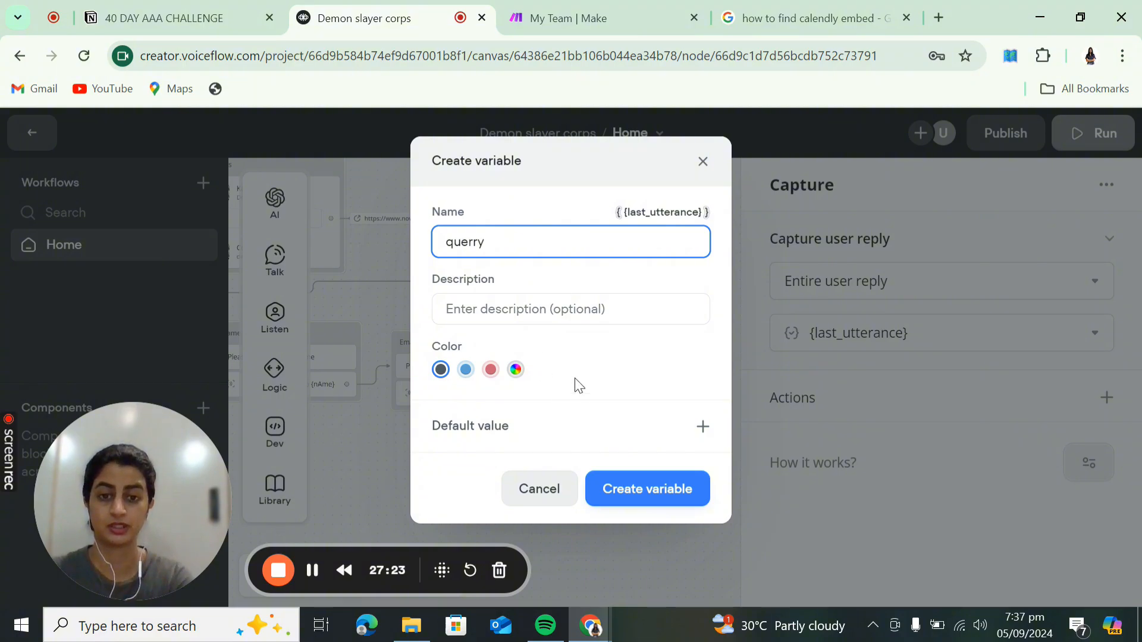
double_click(561, 241)
type("message")
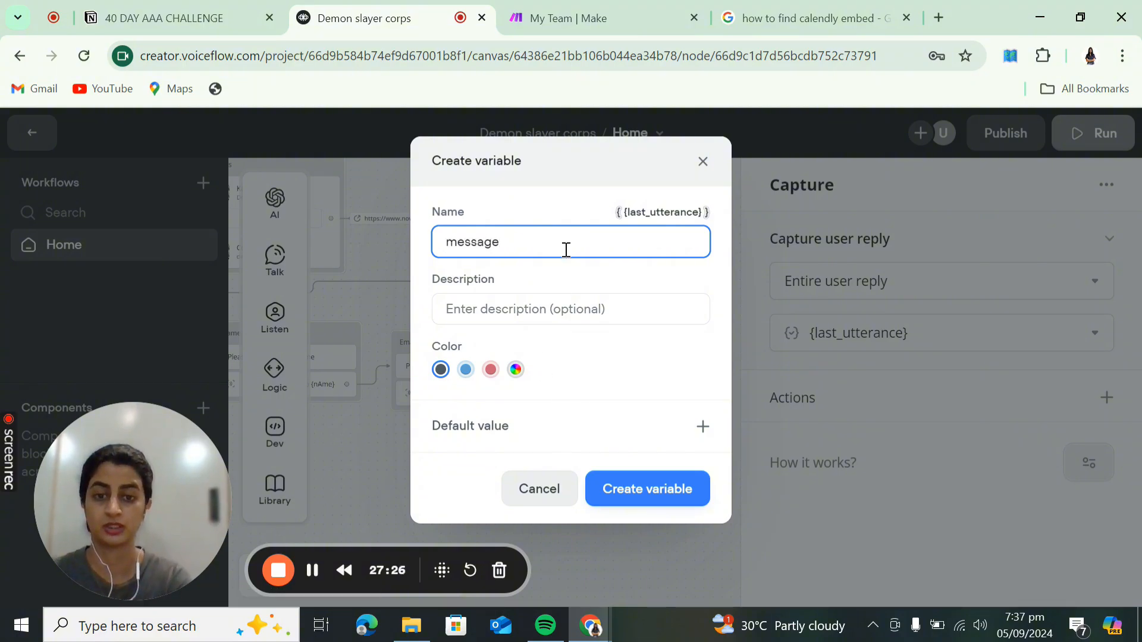
left_click(648, 500)
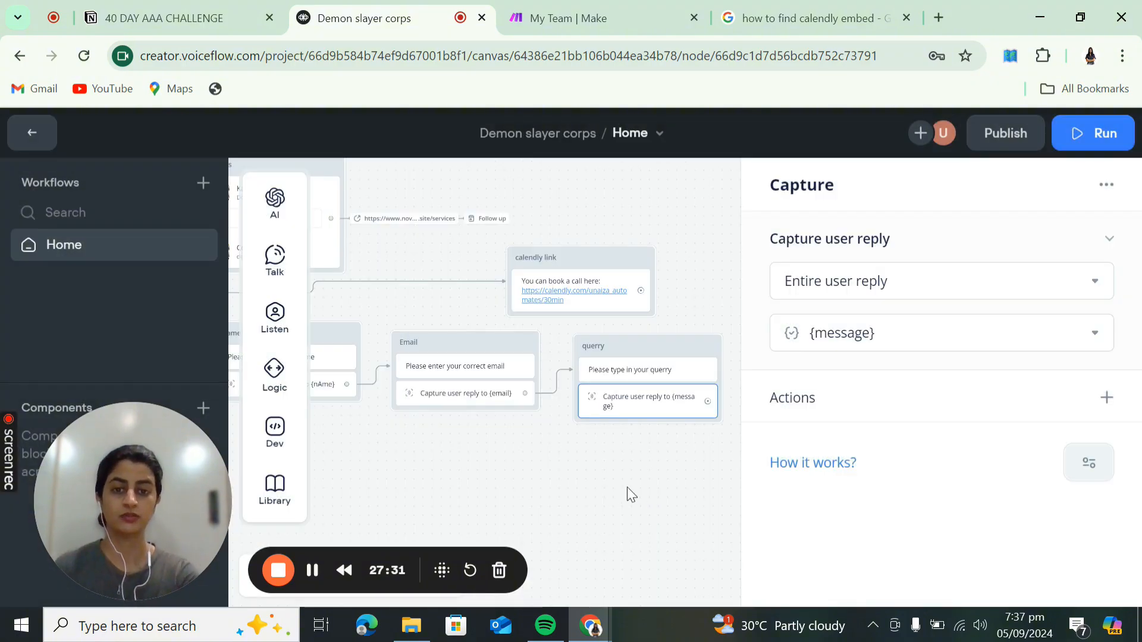
- Connect New Block 8 after the querry capture with the message 'Is the information provided below correct'
left_click(627, 488)
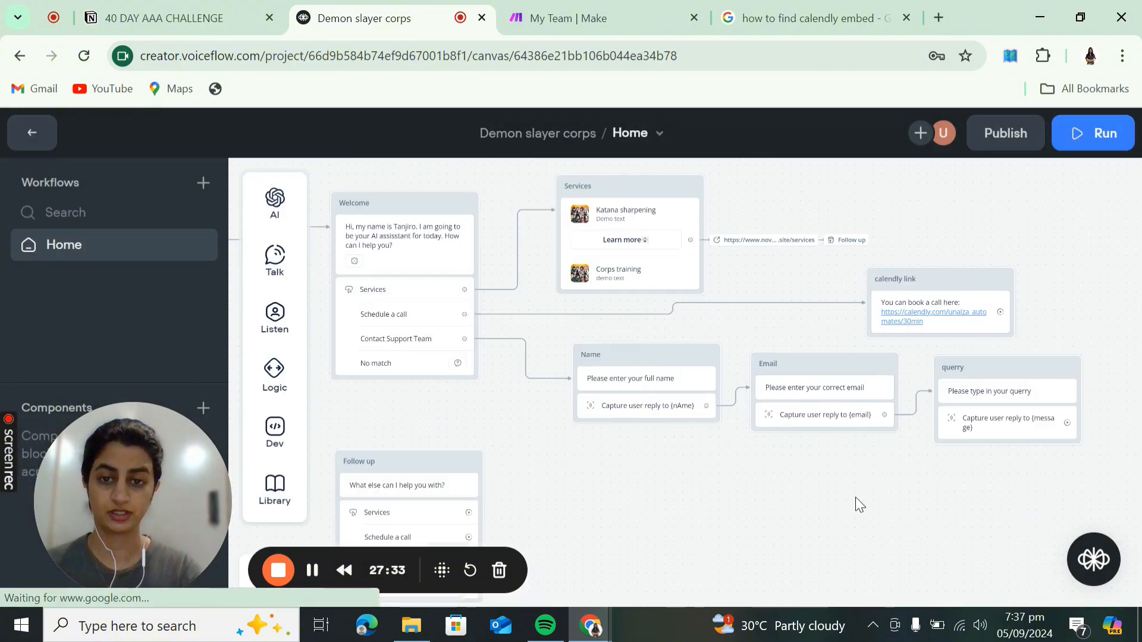
left_click_drag(911, 512, 723, 475)
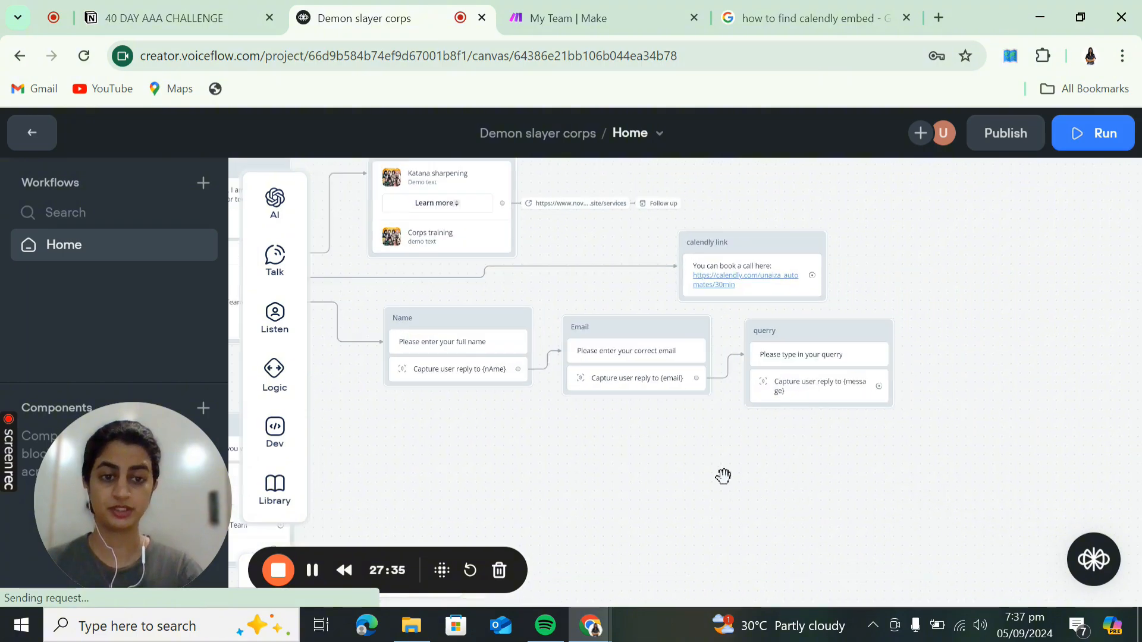
left_click_drag(820, 373, 876, 349)
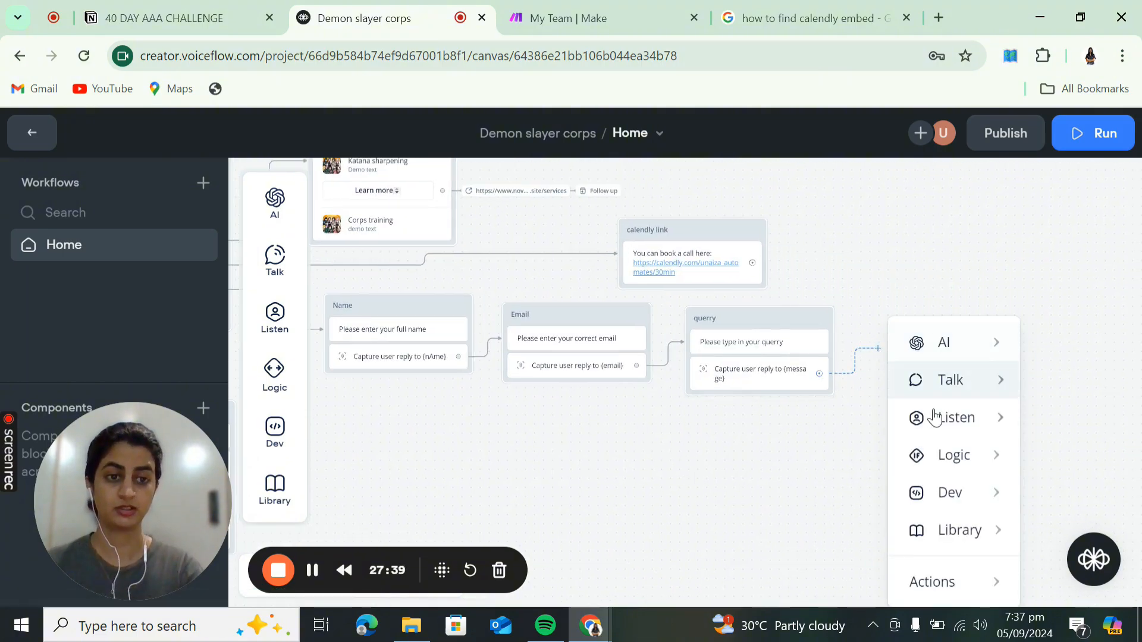
mouse_move(936, 421)
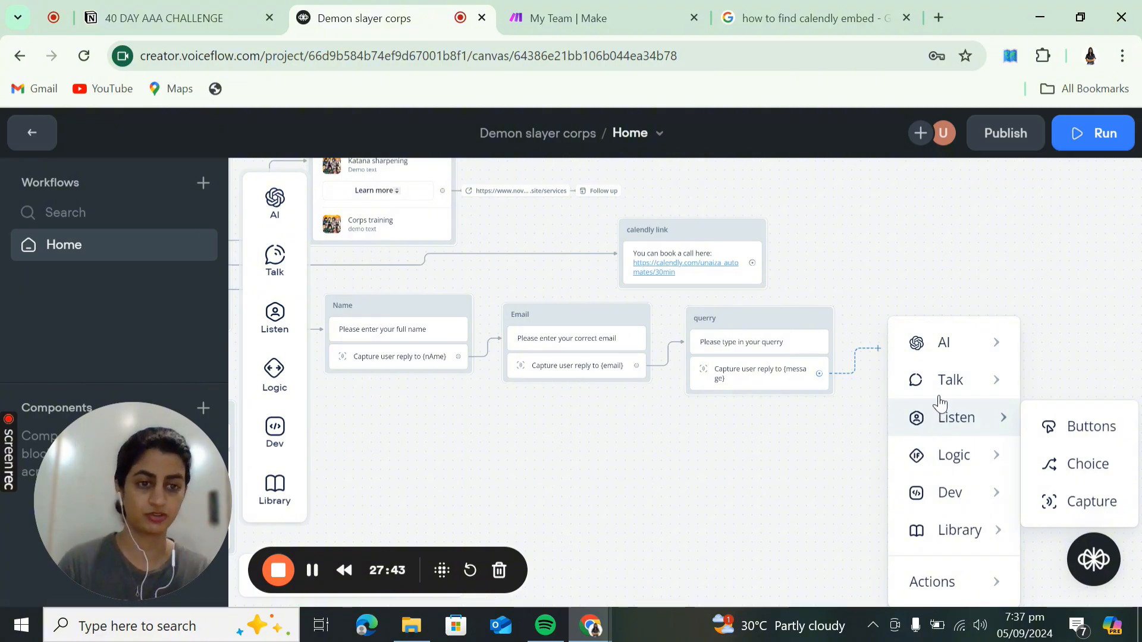
mouse_move(943, 386)
left_click(837, 395)
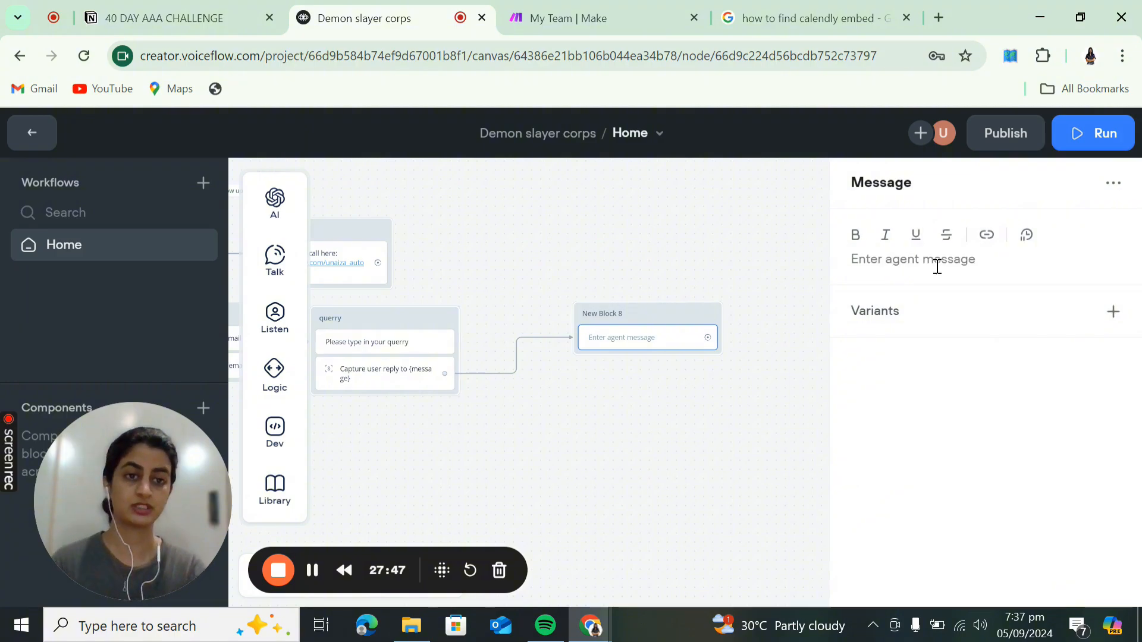
left_click(937, 266)
type("Is")
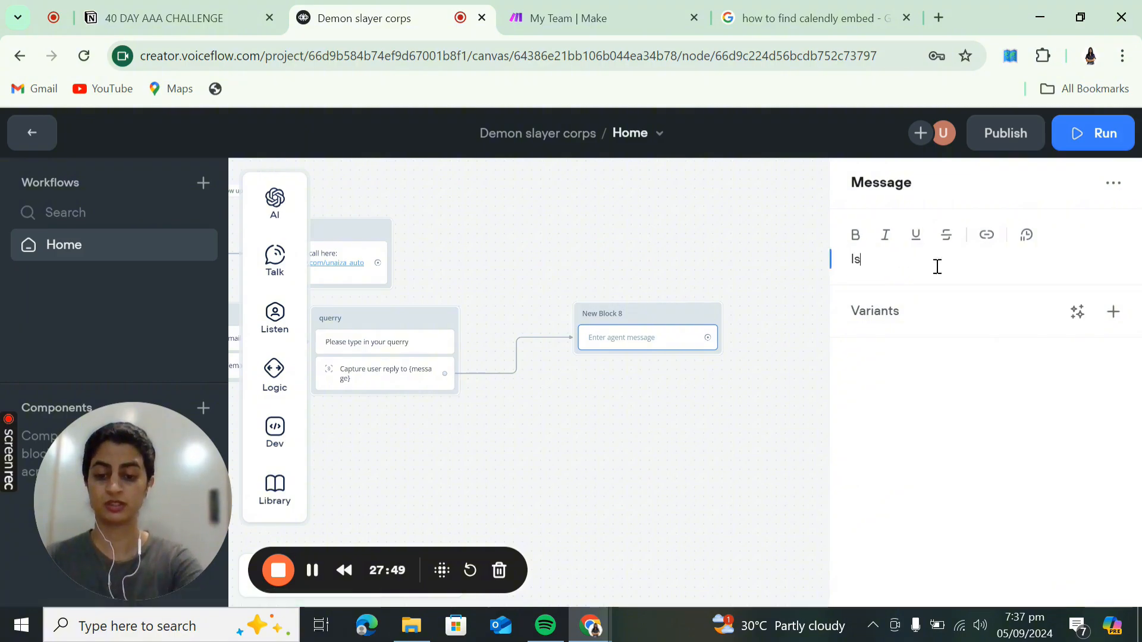
type(" the information p")
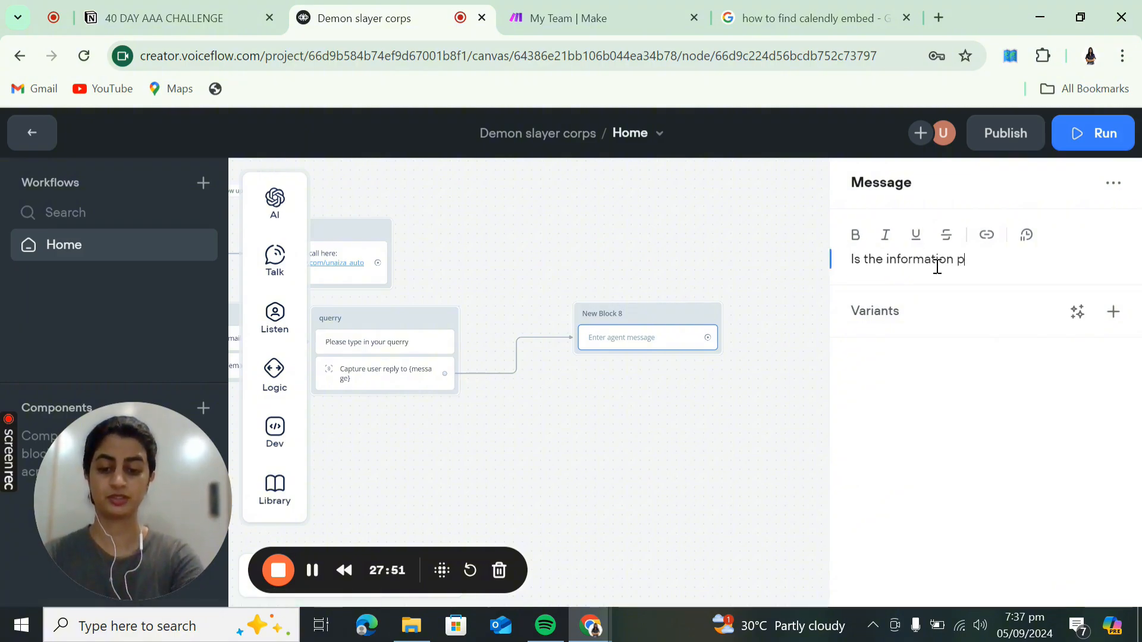
type("rovide")
key("BackSpace")
type("ded below c")
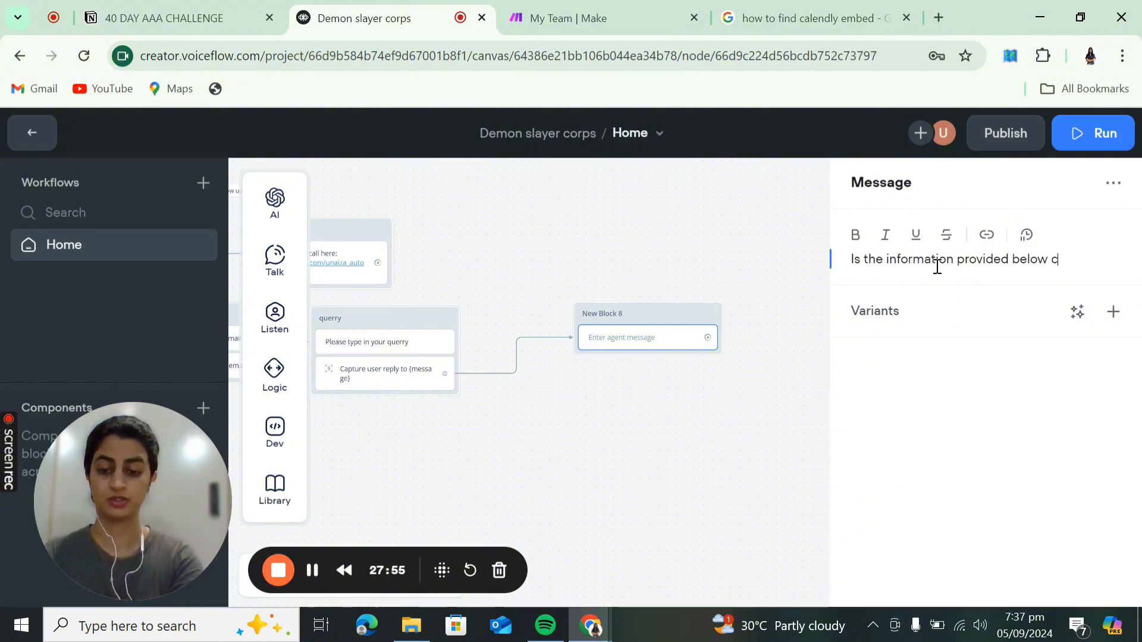
type("orrect?")
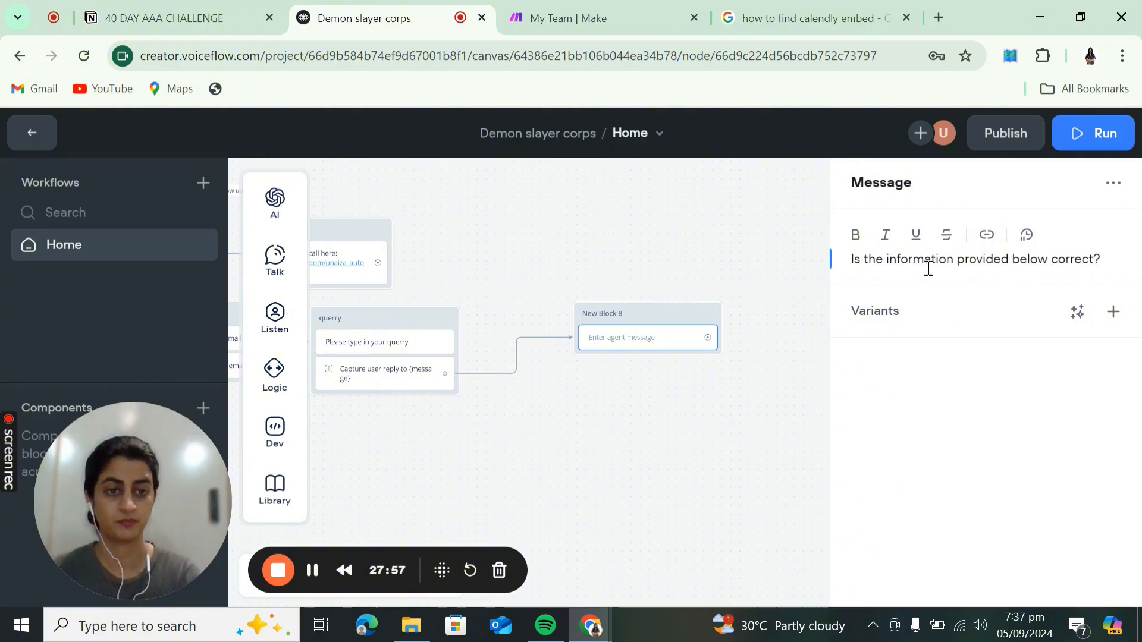
left_click(771, 404)
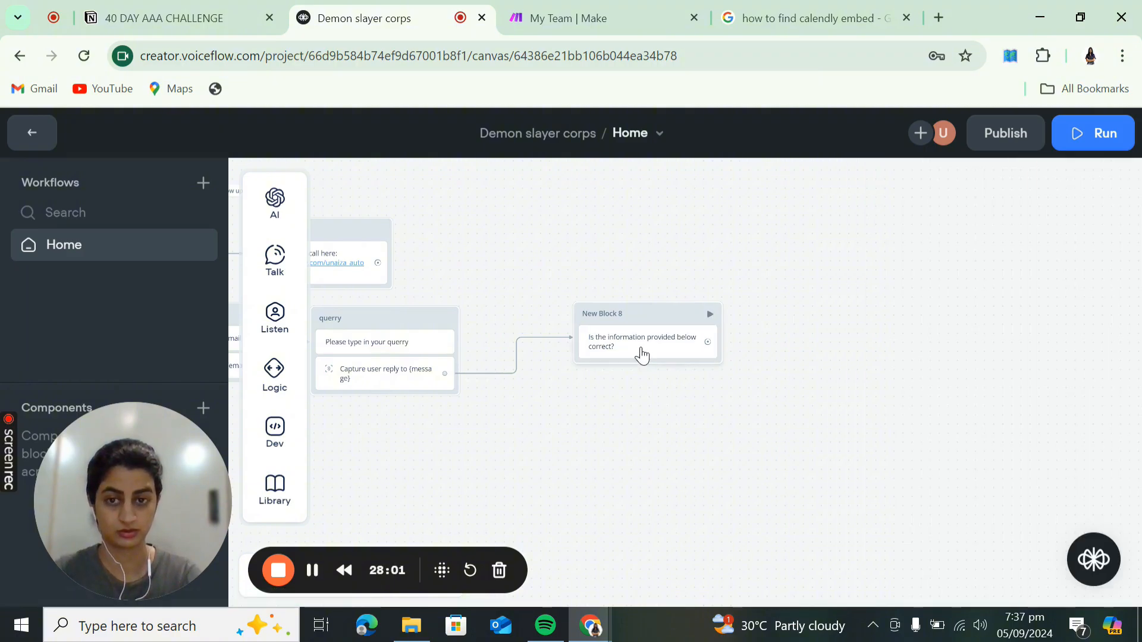
- Add a Choice step to New Block 8 with Path 1 on the Yes intent and Path 2 on No
mouse_move(275, 323)
mouse_move(348, 314)
left_mouse_down()
mouse_move(597, 337)
mouse_move(591, 360)
mouse_move(256, 304)
mouse_move(326, 317)
left_mouse_up()
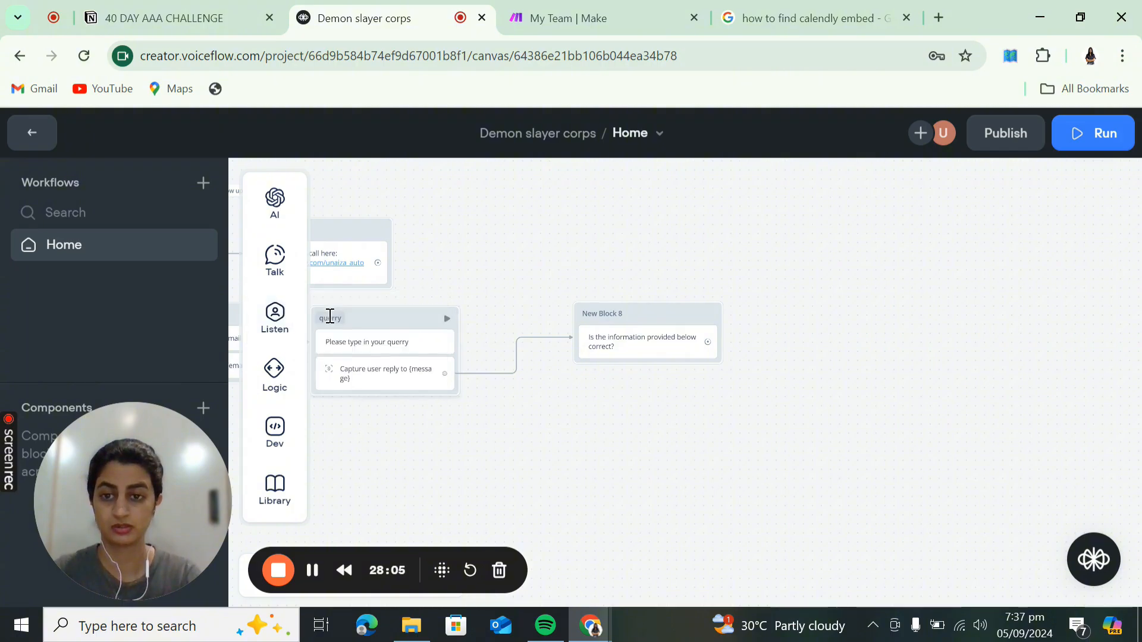
mouse_move(273, 326)
left_click_drag(368, 353, 650, 378)
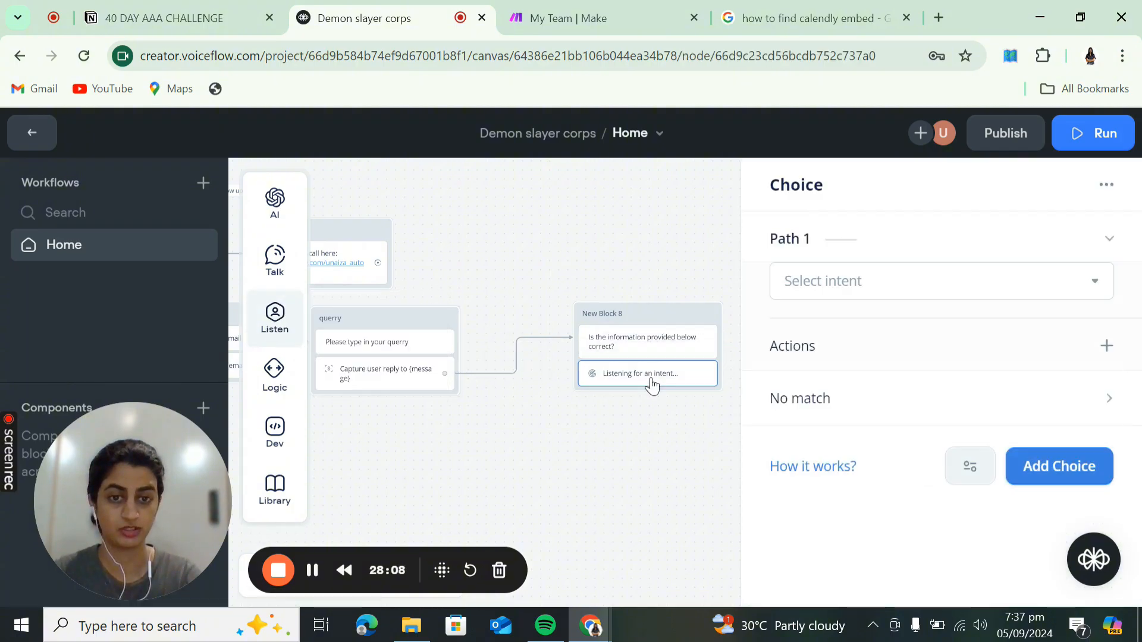
left_click(870, 281)
left_click(828, 377)
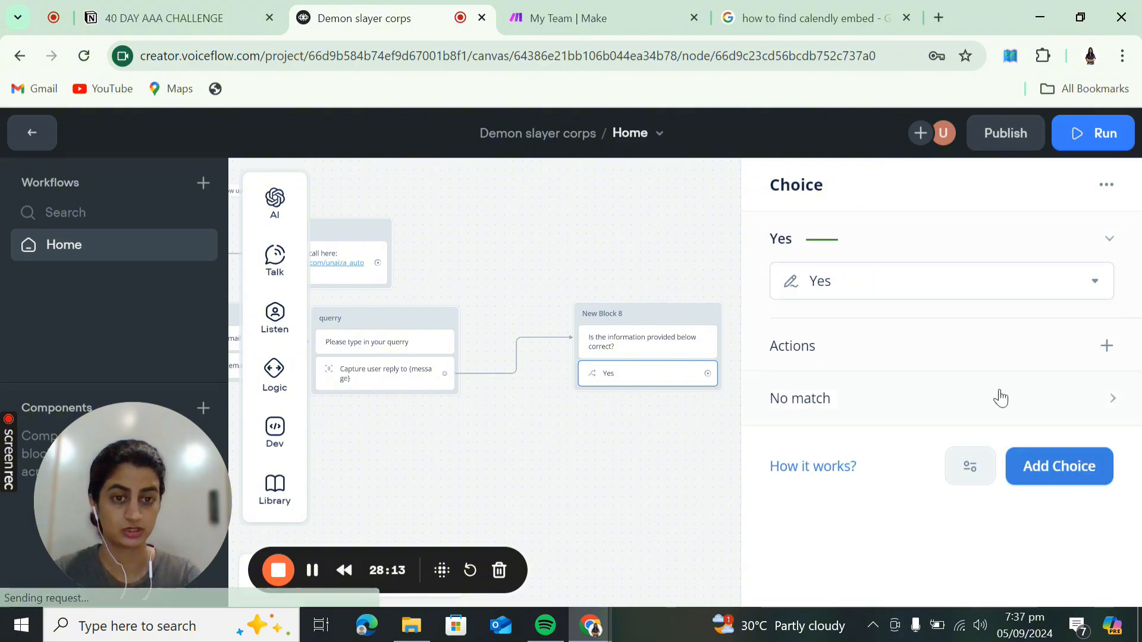
left_click(1052, 478)
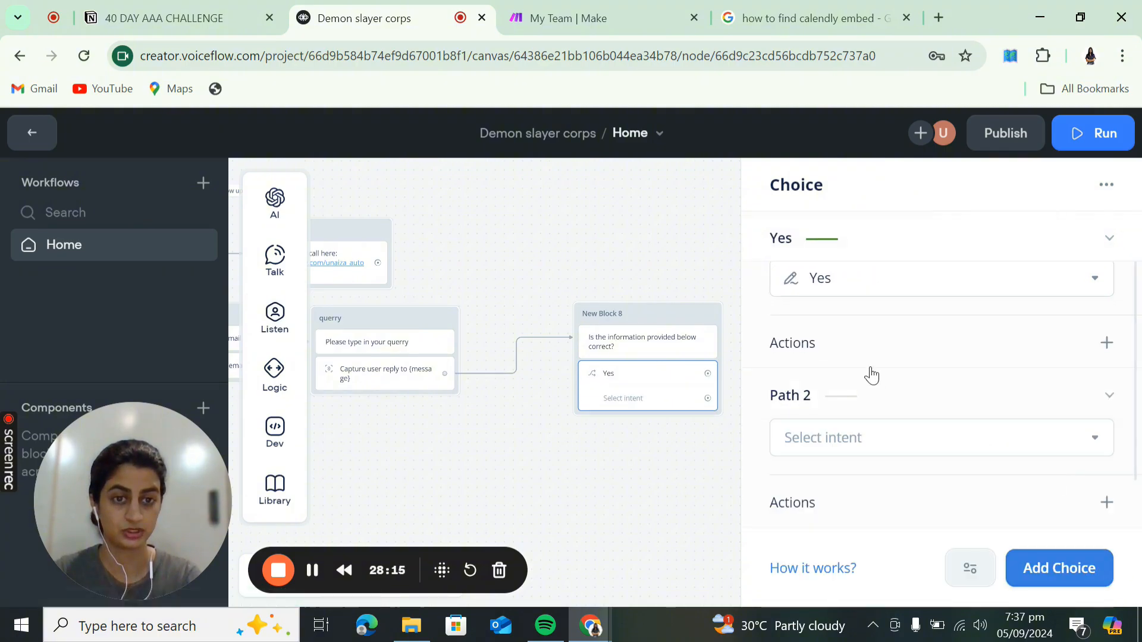
left_click(881, 434)
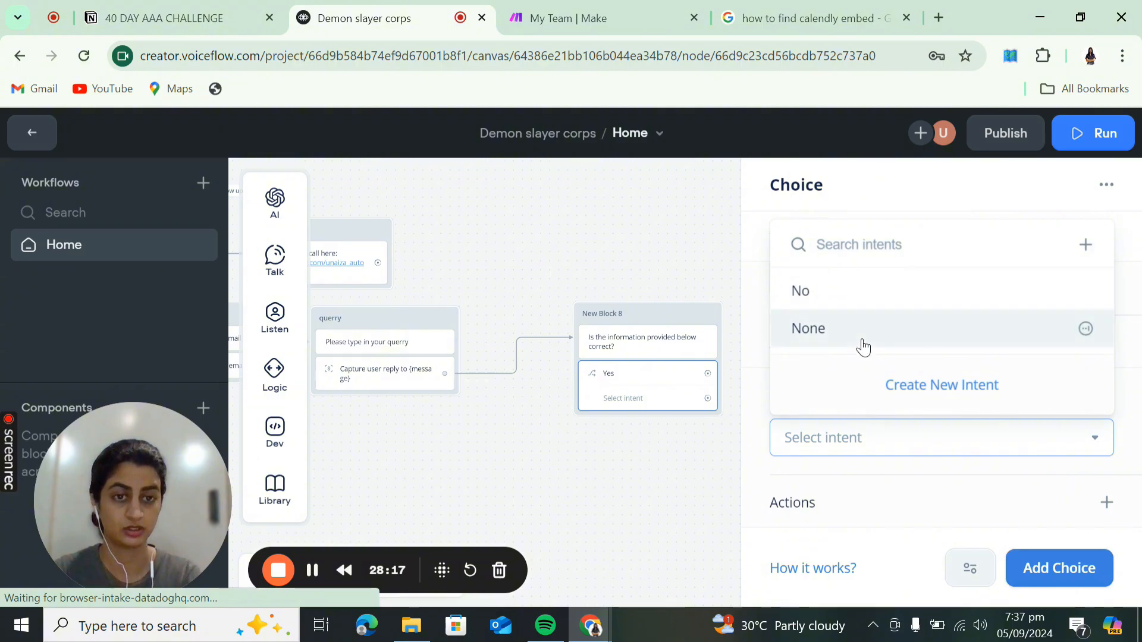
left_click(860, 336)
left_click(945, 440)
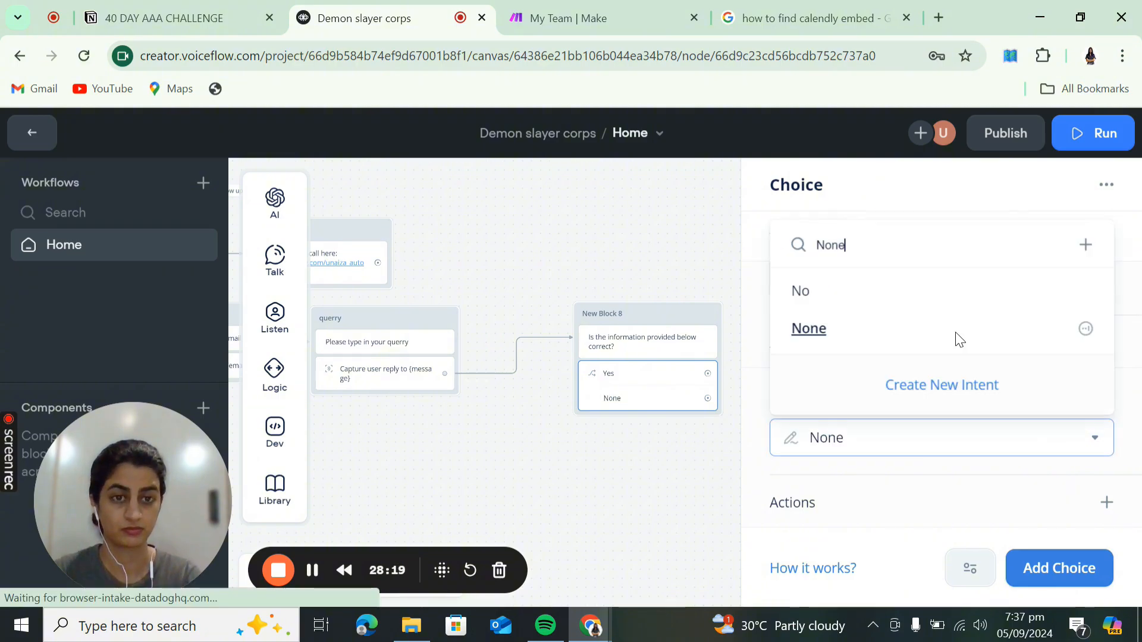
left_click(938, 284)
left_click_drag(594, 446, 452, 445)
left_click_drag(565, 376, 564, 376)
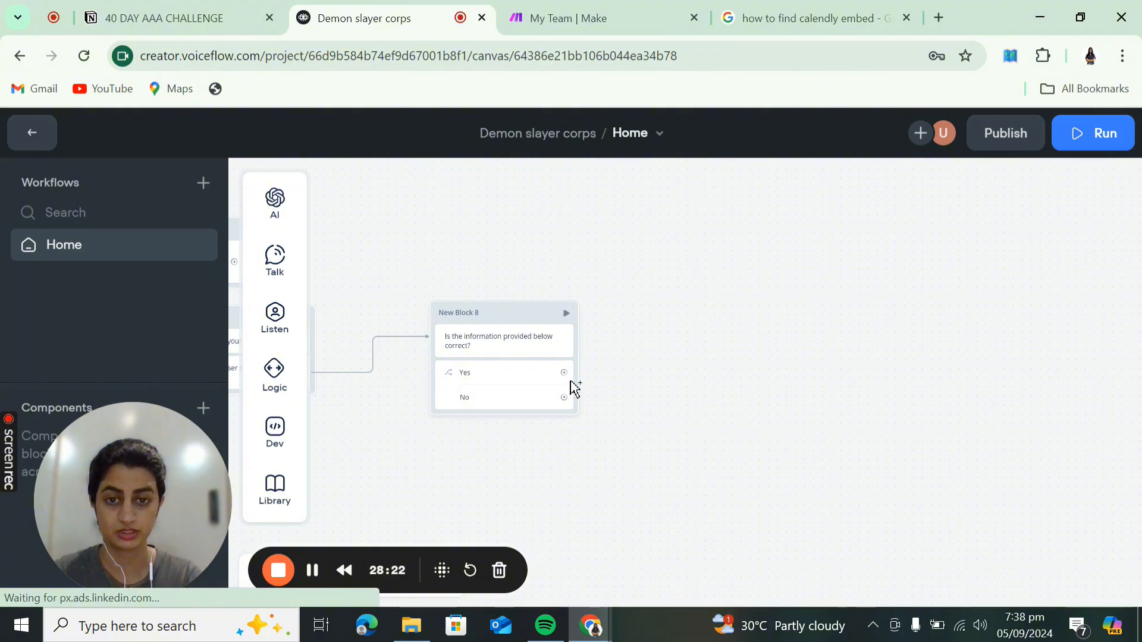
- Append the lines Name: {nAme}, Email: {email} and Message: {message} below the confirmation question
left_click(485, 350)
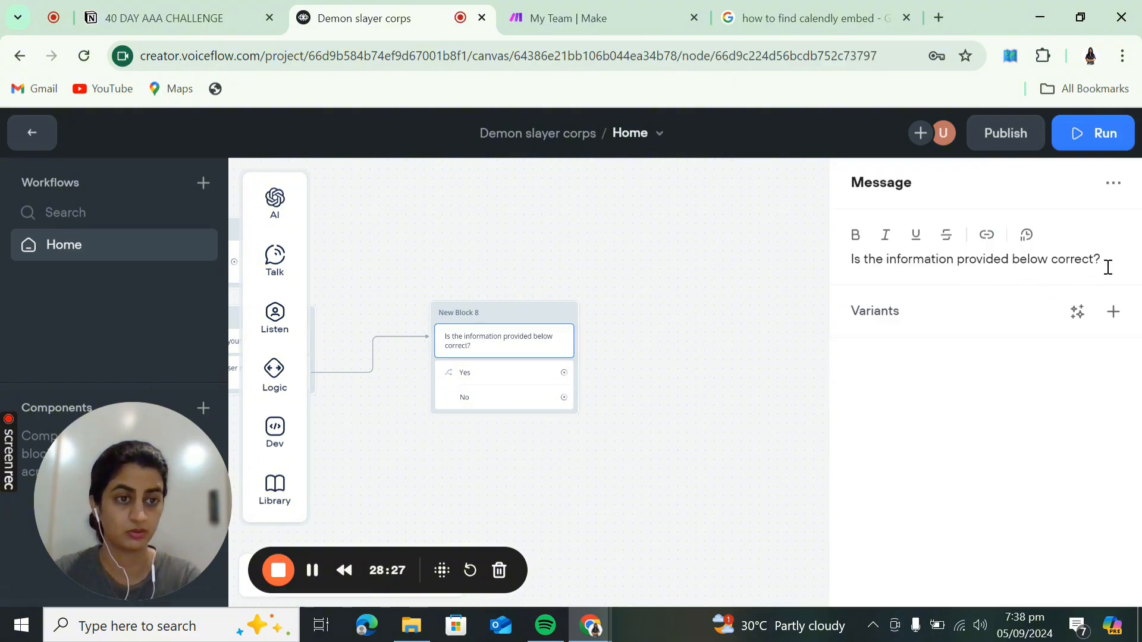
left_click(1107, 264)
key("Return")
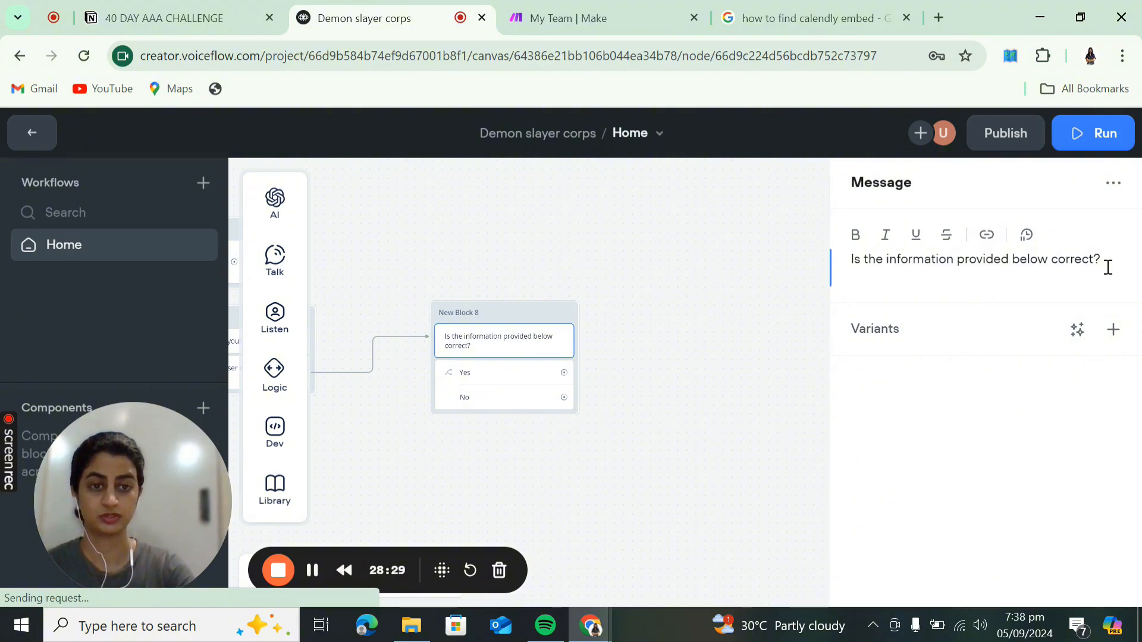
type("Name")
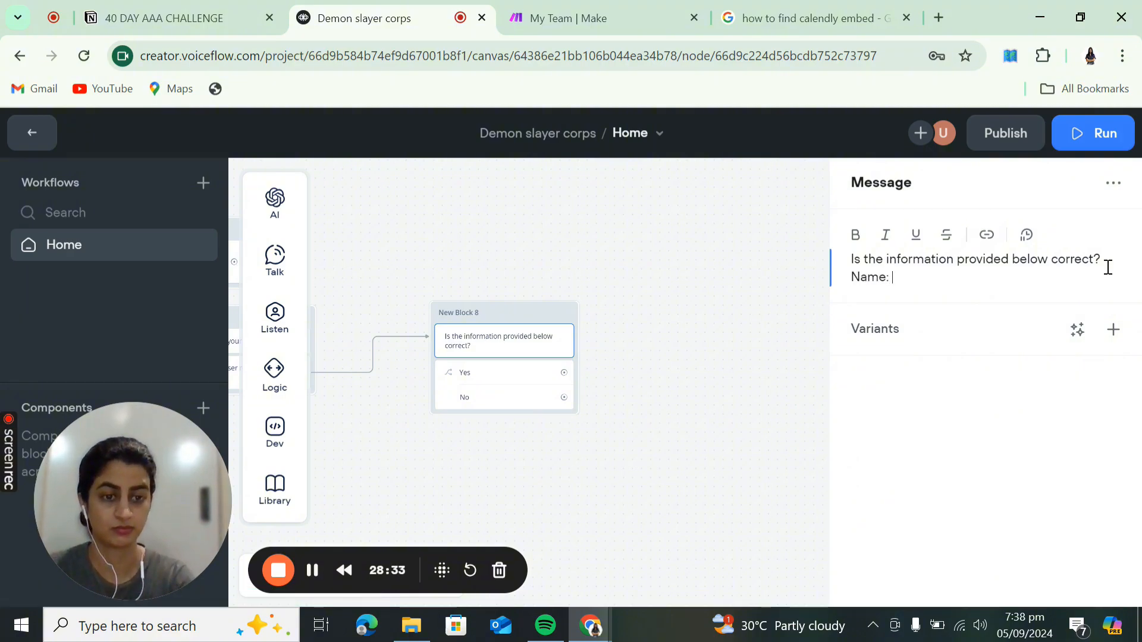
type(": {")
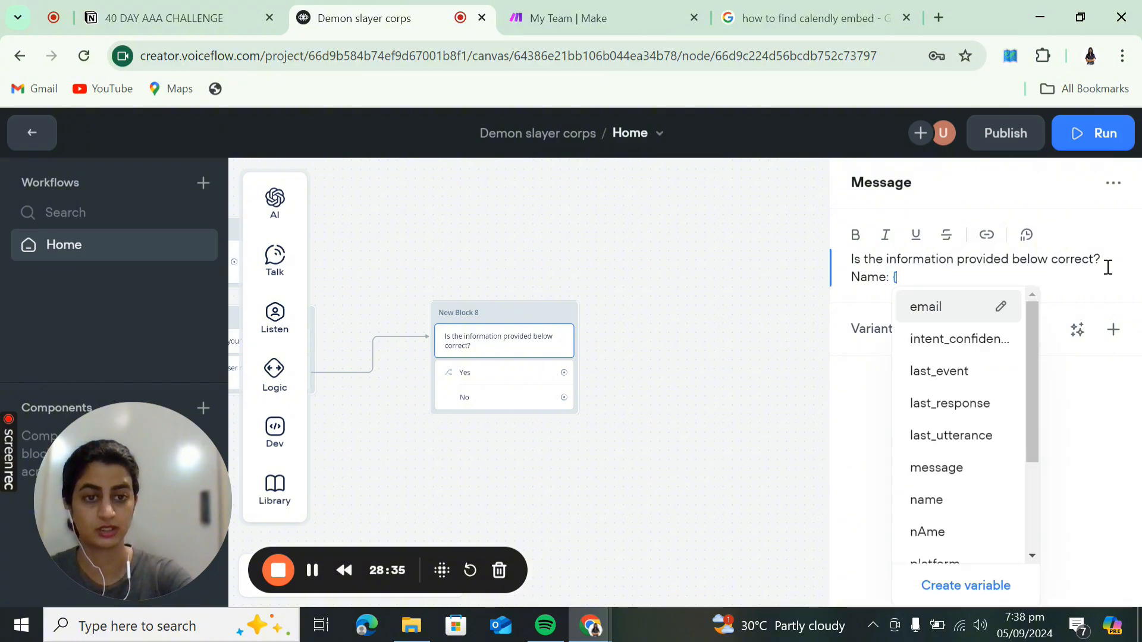
left_click(938, 525)
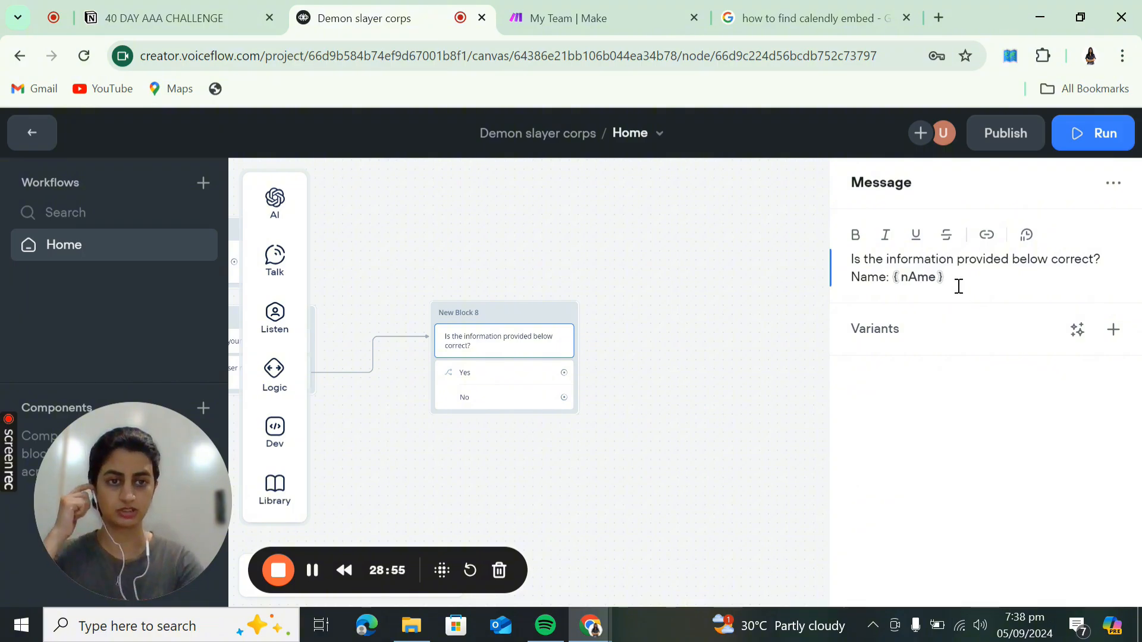
key("Return")
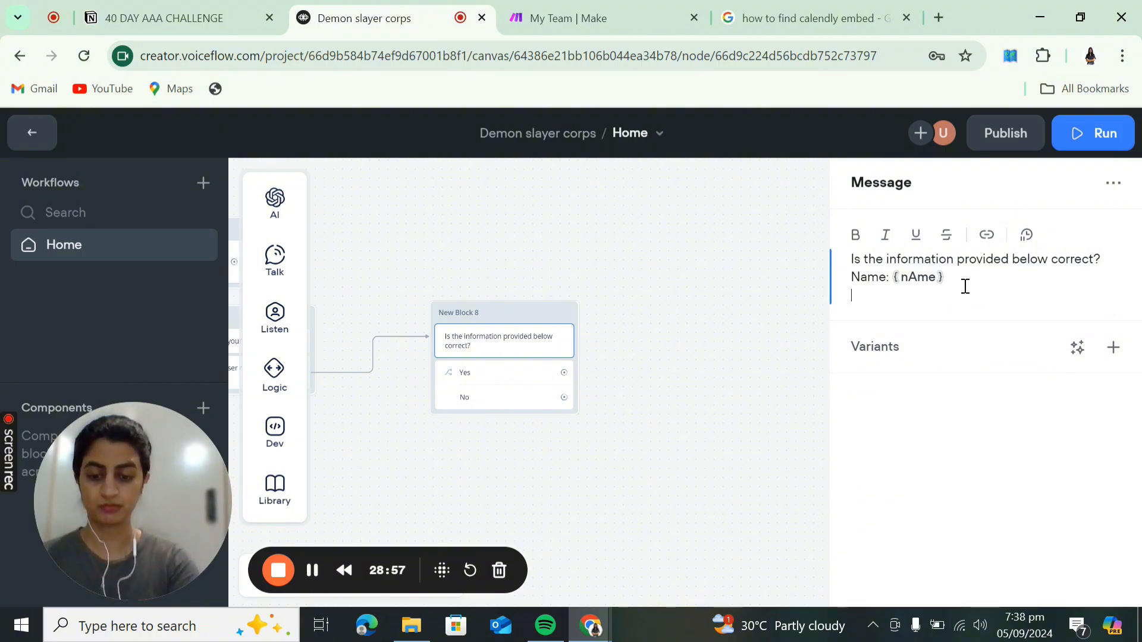
type("Email: ")
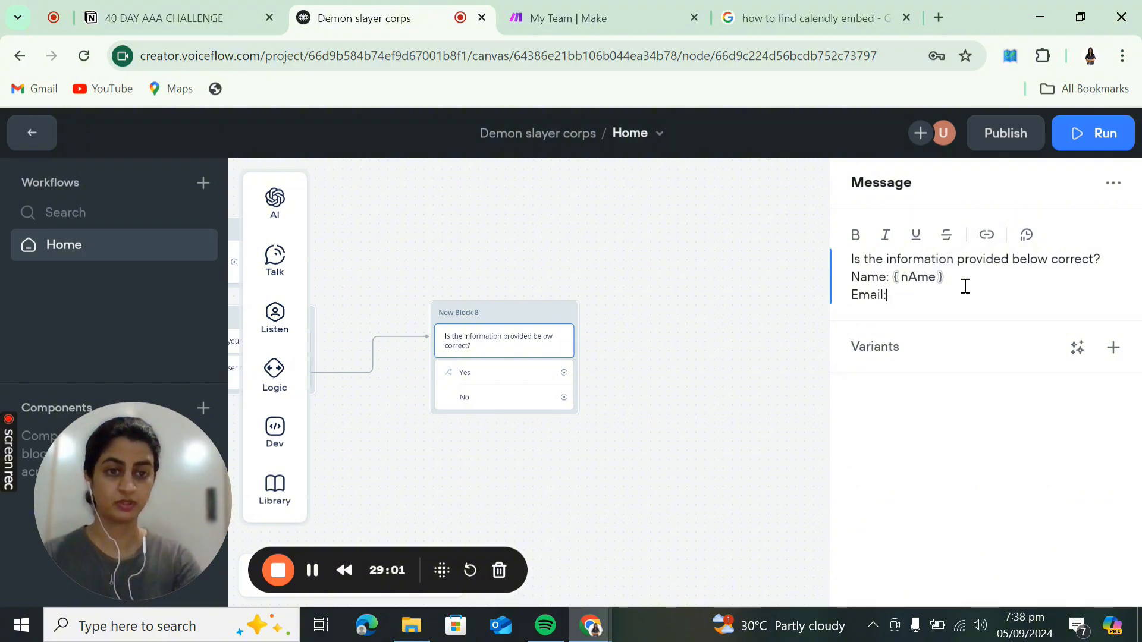
type("{")
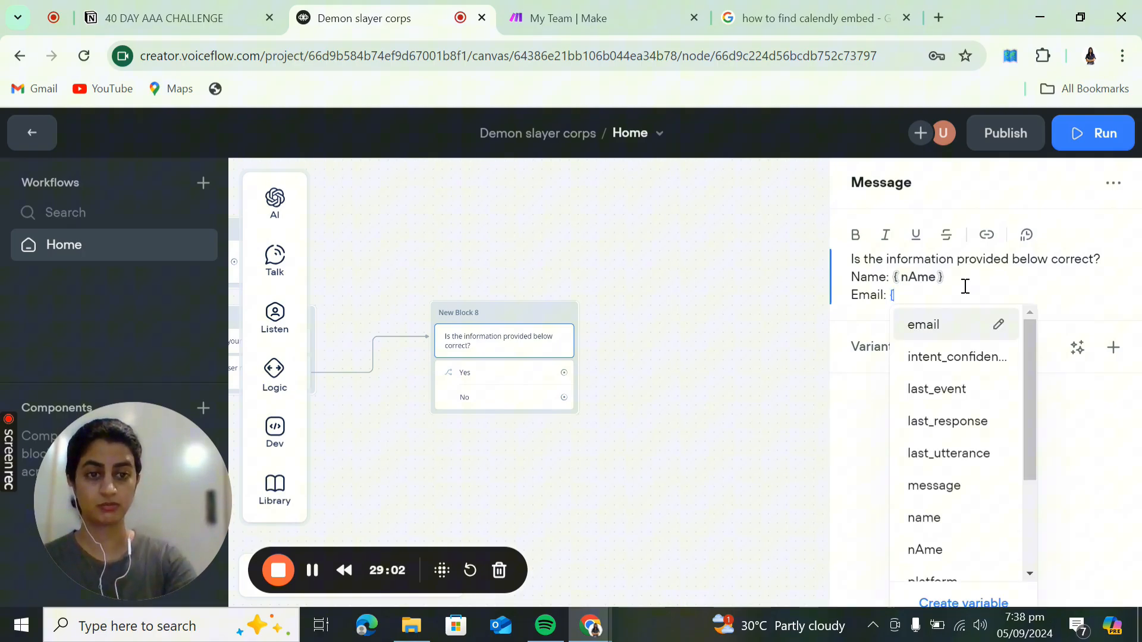
left_click(928, 325)
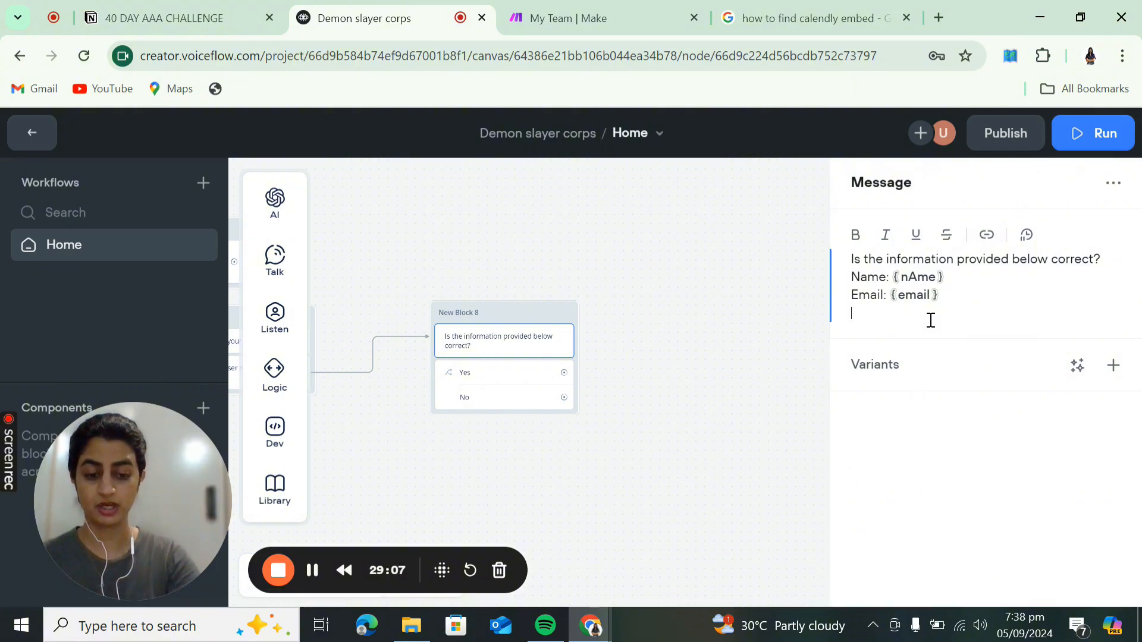
type("Message:")
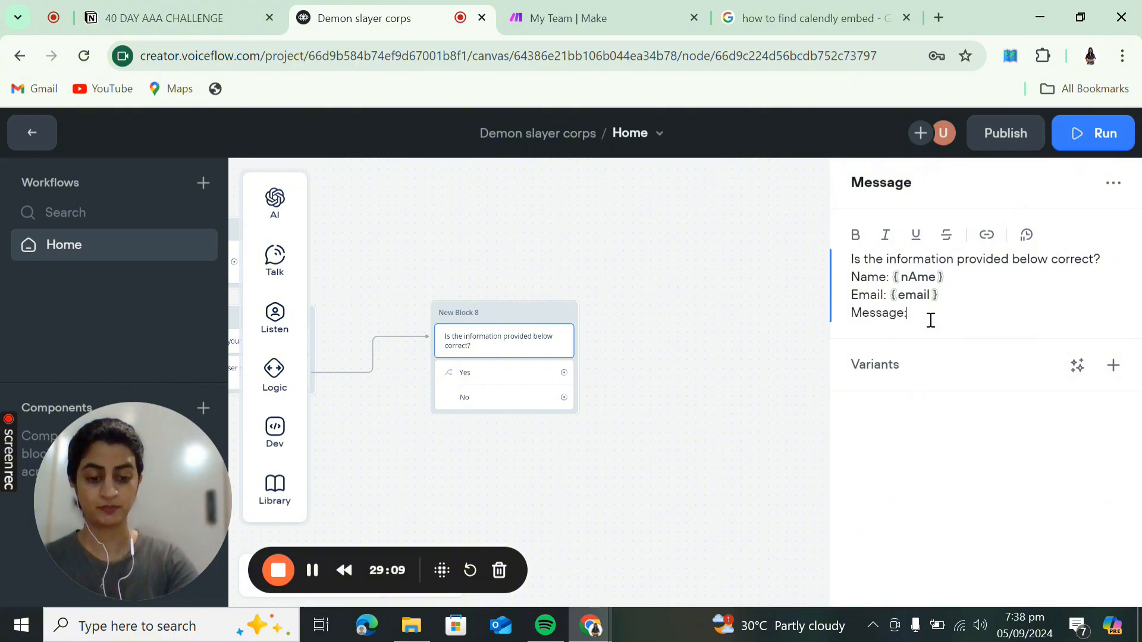
type(" {")
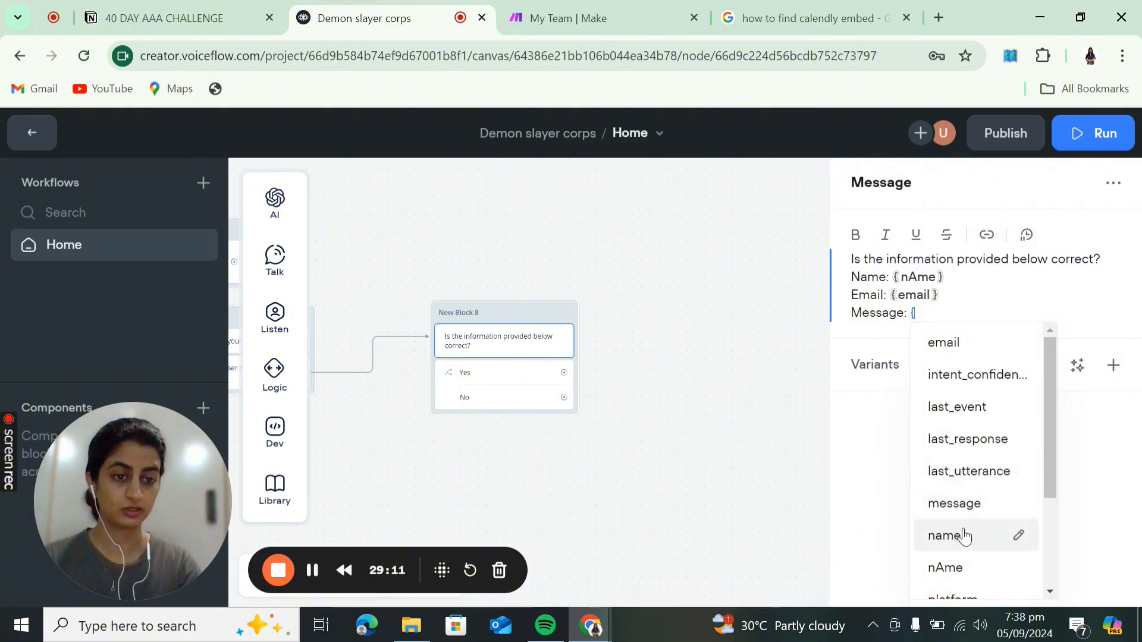
left_click(965, 502)
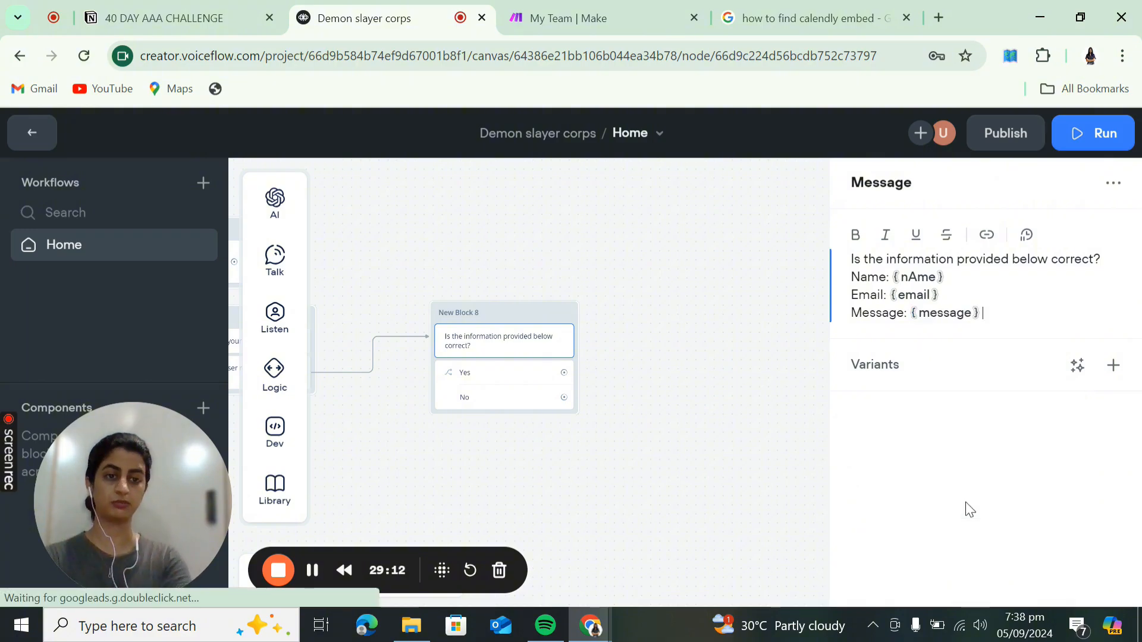
left_click(788, 437)
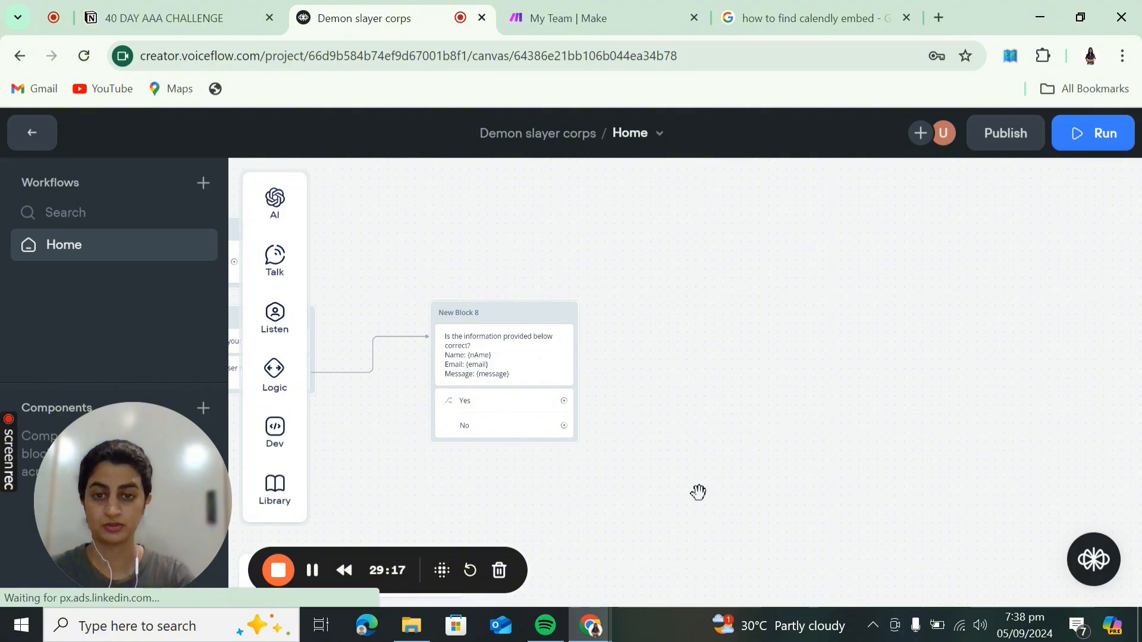
left_click_drag(698, 492, 833, 503)
left_click_drag(699, 436, 745, 436)
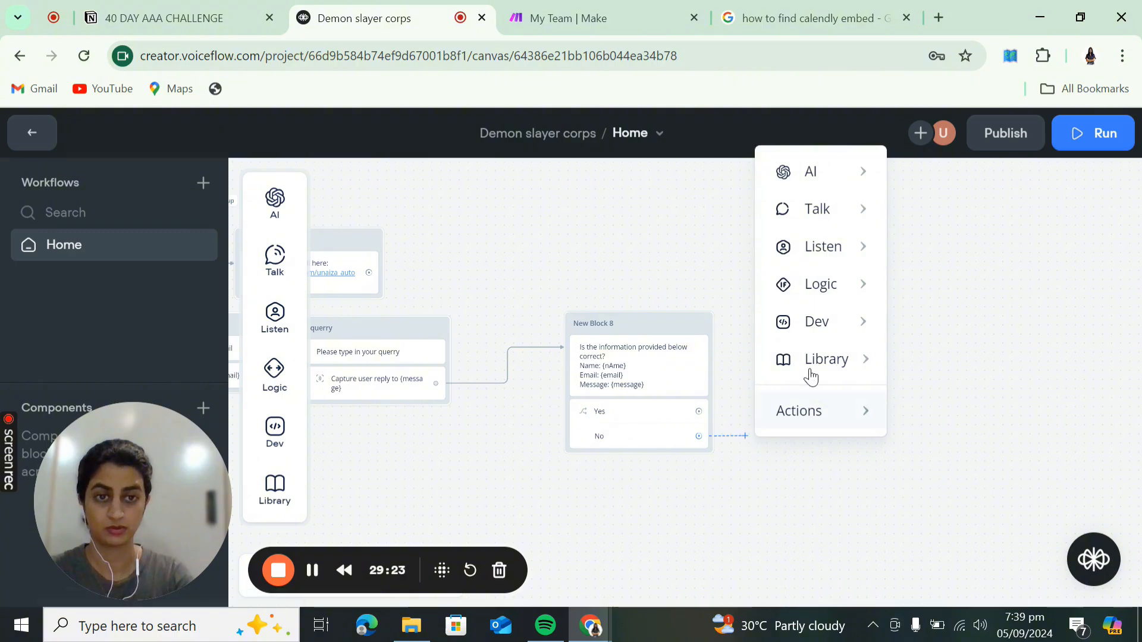
mouse_move(835, 213)
mouse_move(828, 253)
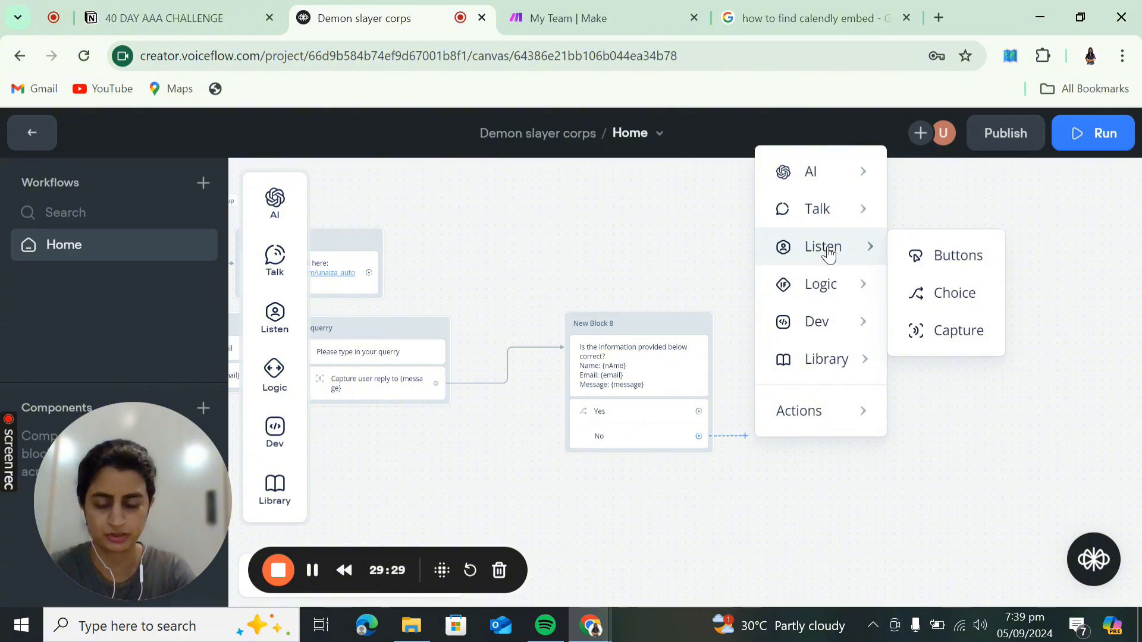
mouse_move(838, 359)
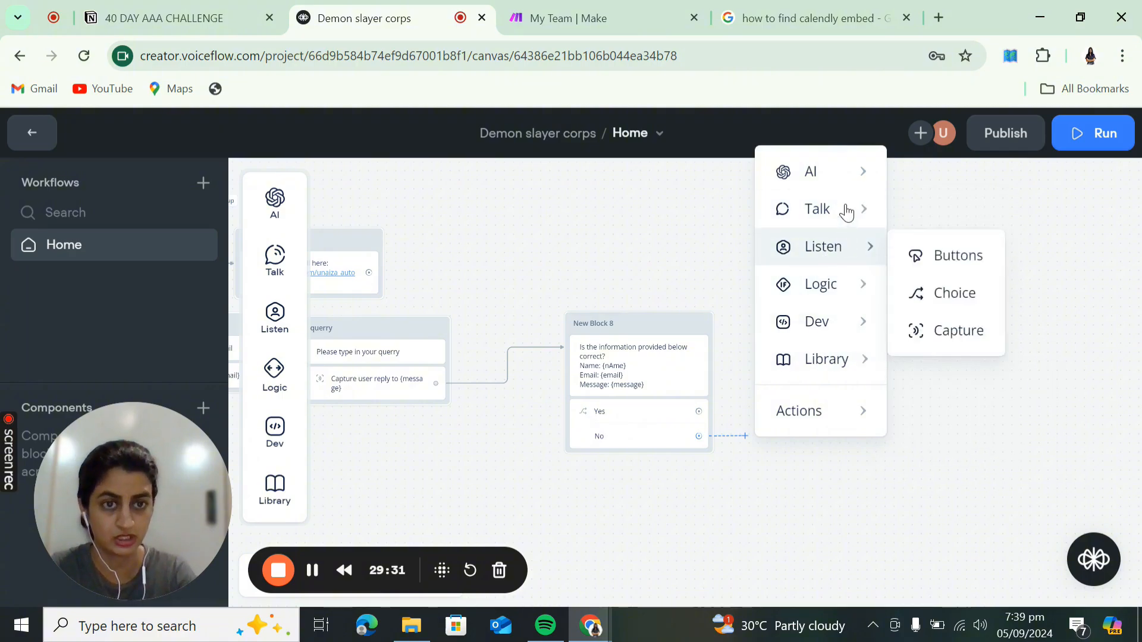
mouse_move(880, 215)
left_click(949, 233)
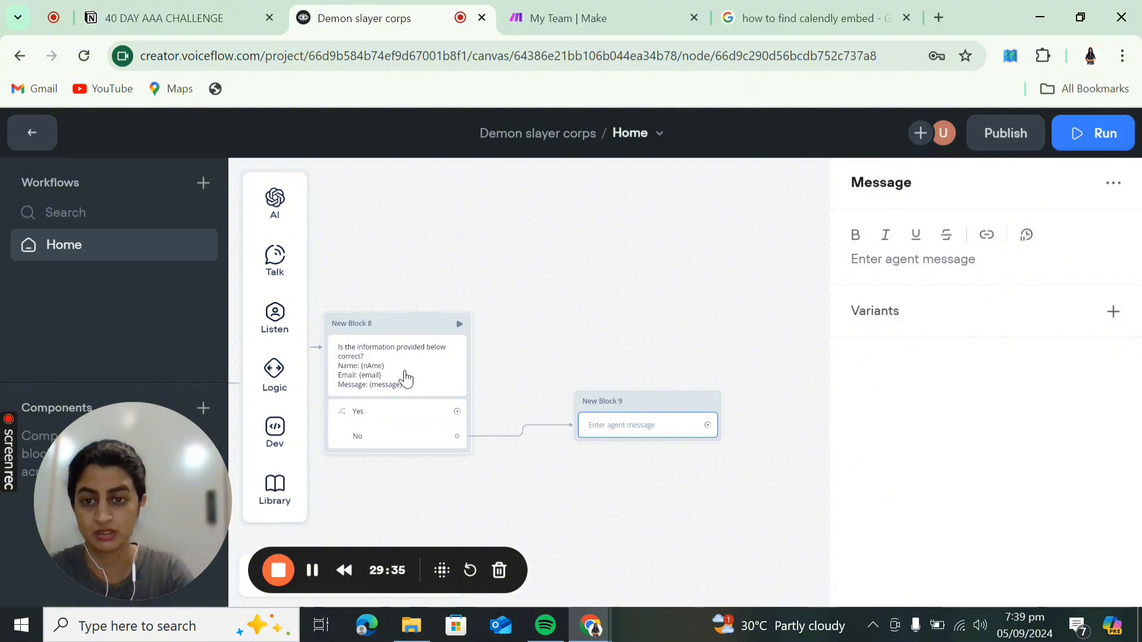
- Write the message 'Sorry, something went wrong. Please contact support:' followed by the support e-mail
left_click(890, 254)
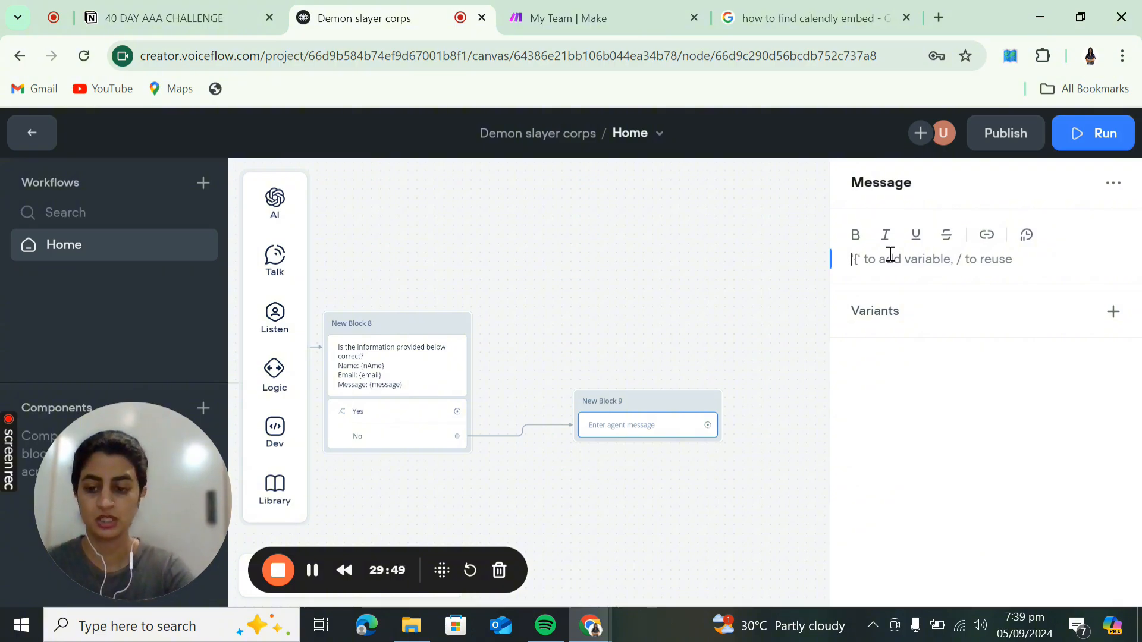
type("Sorry, to")
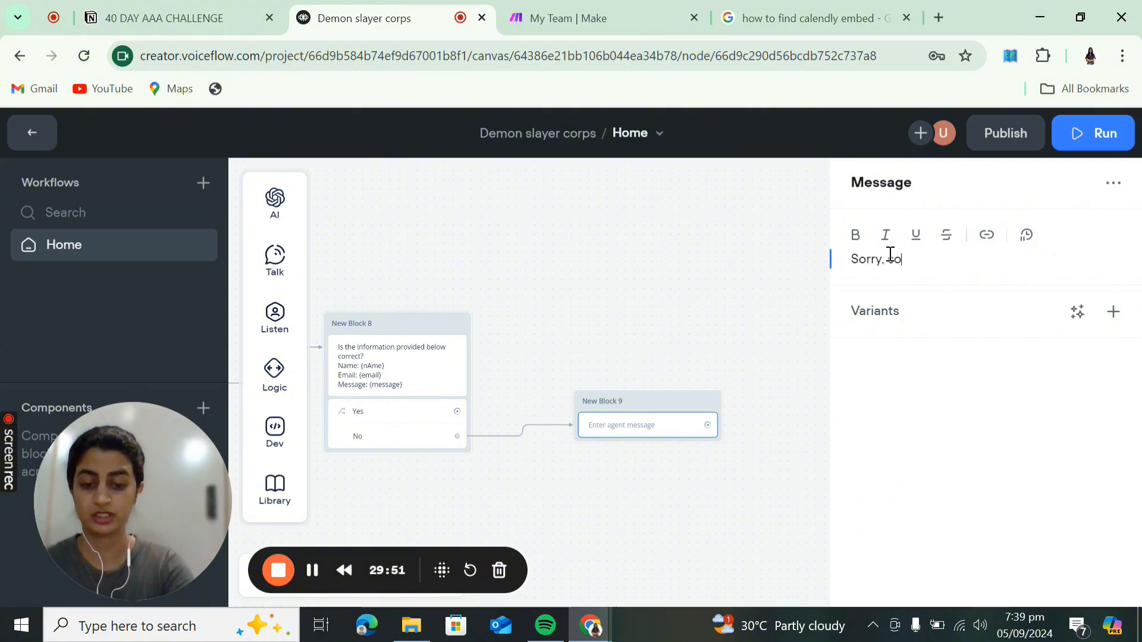
type("mething we")
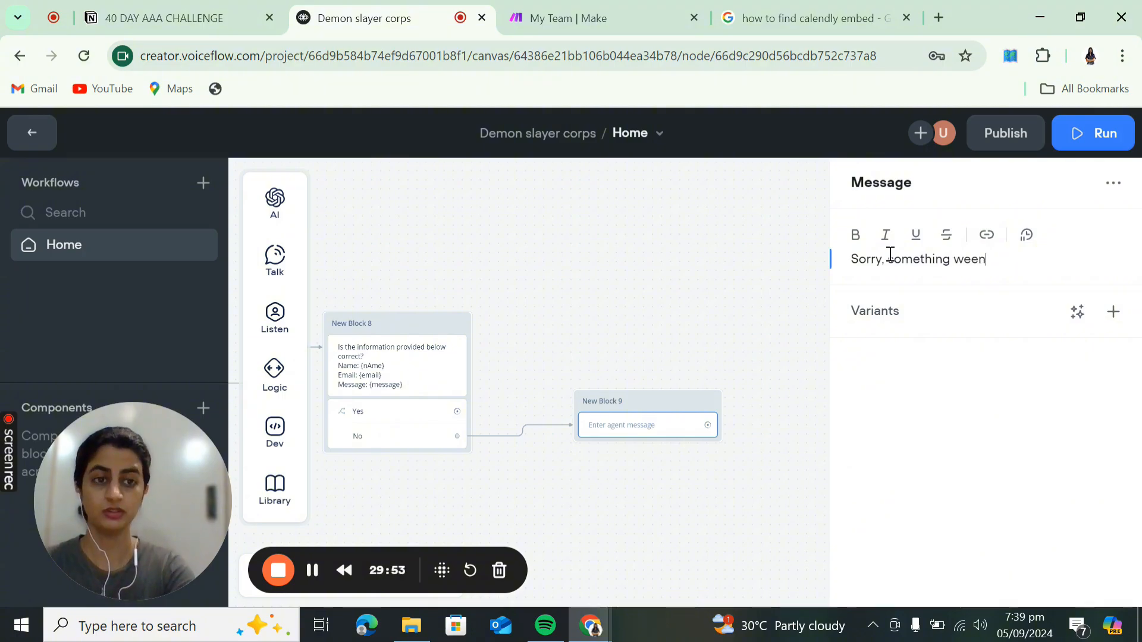
type("nt wr")
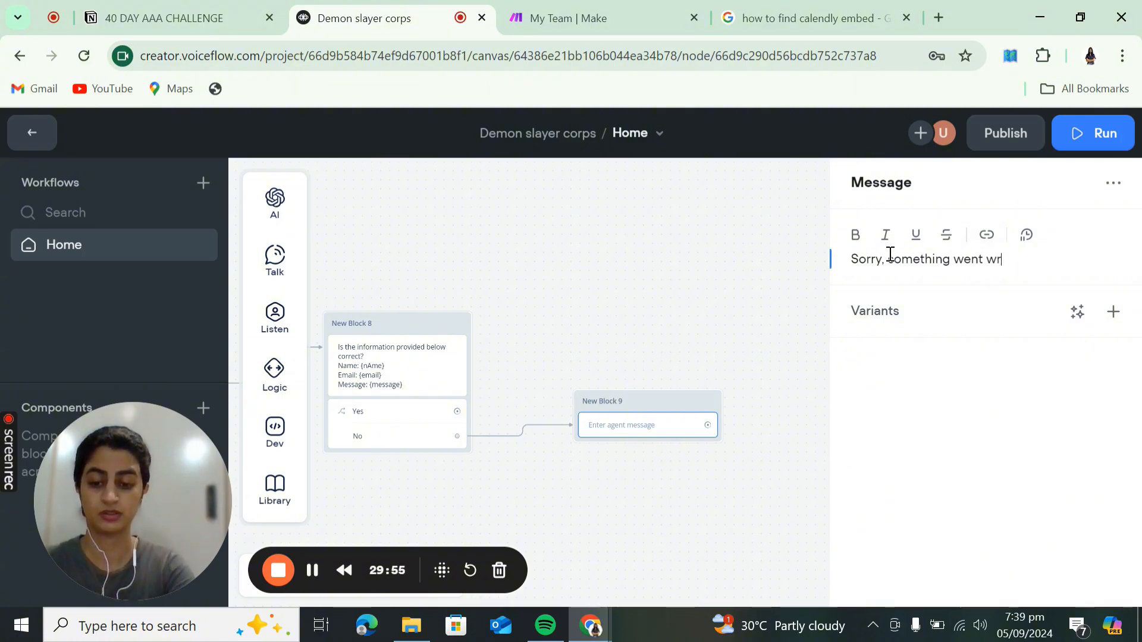
type("ong. please")
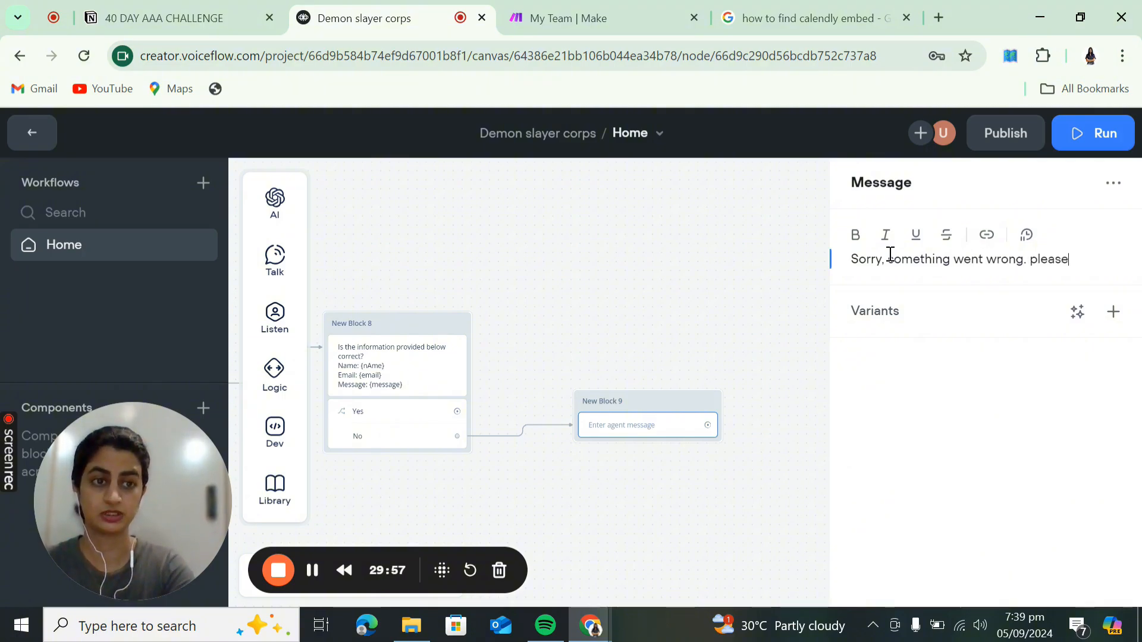
type(" contact su")
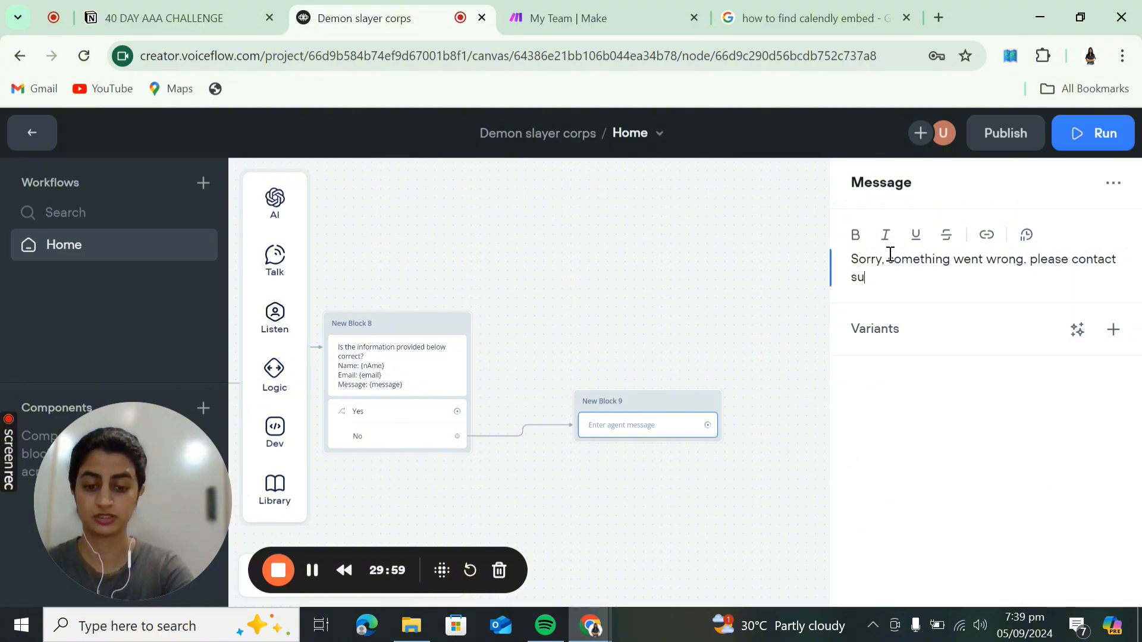
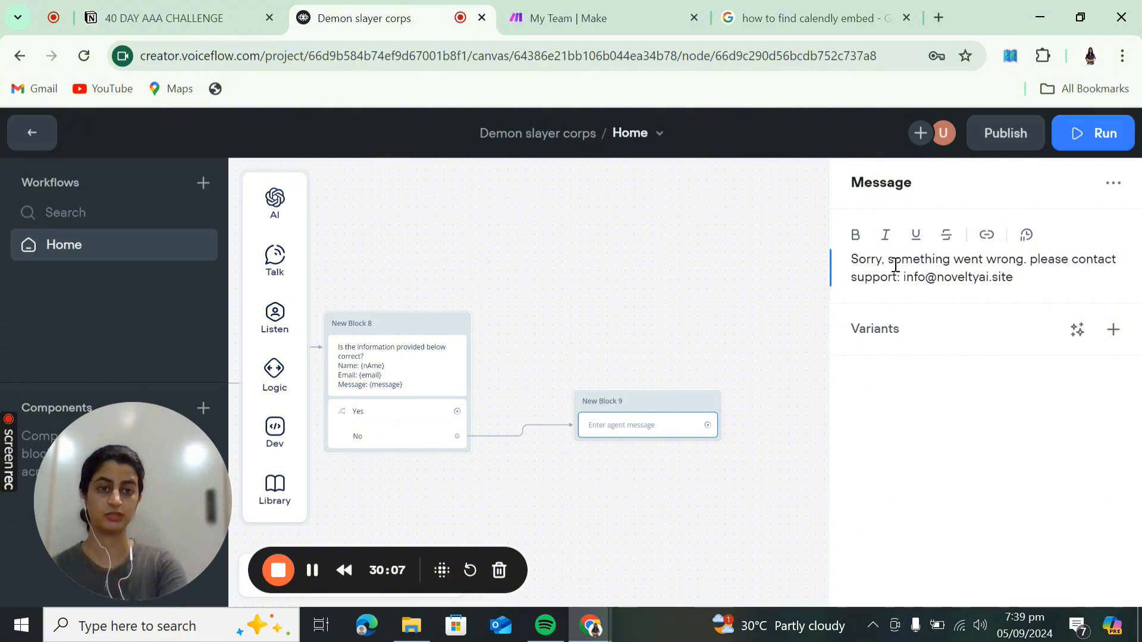
left_click(1039, 260)
key("BackSpace")
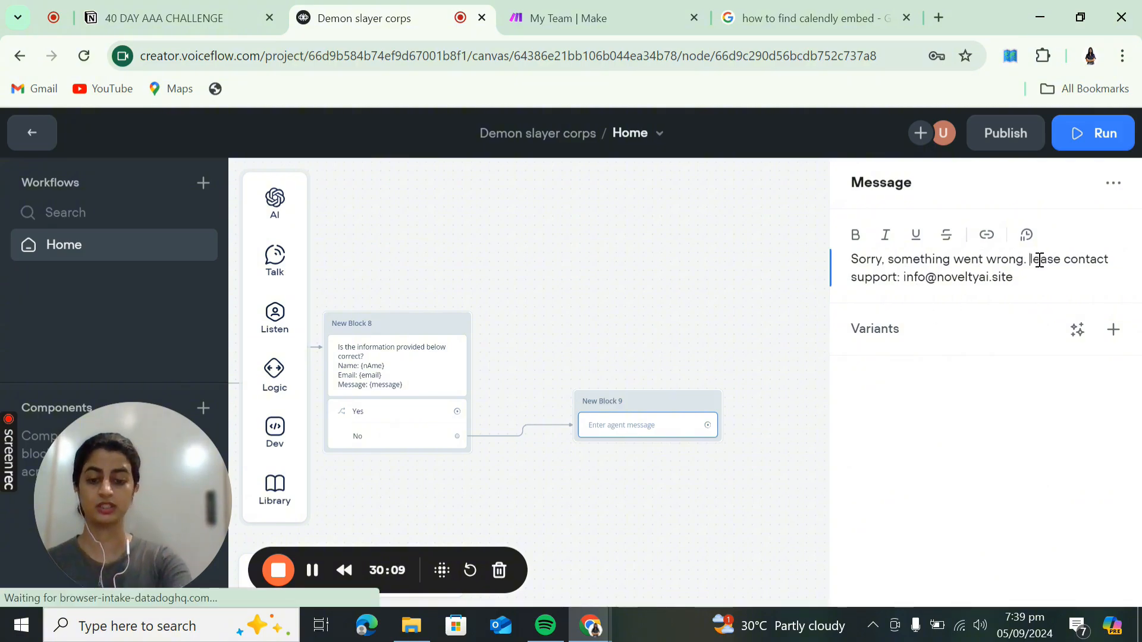
type("P")
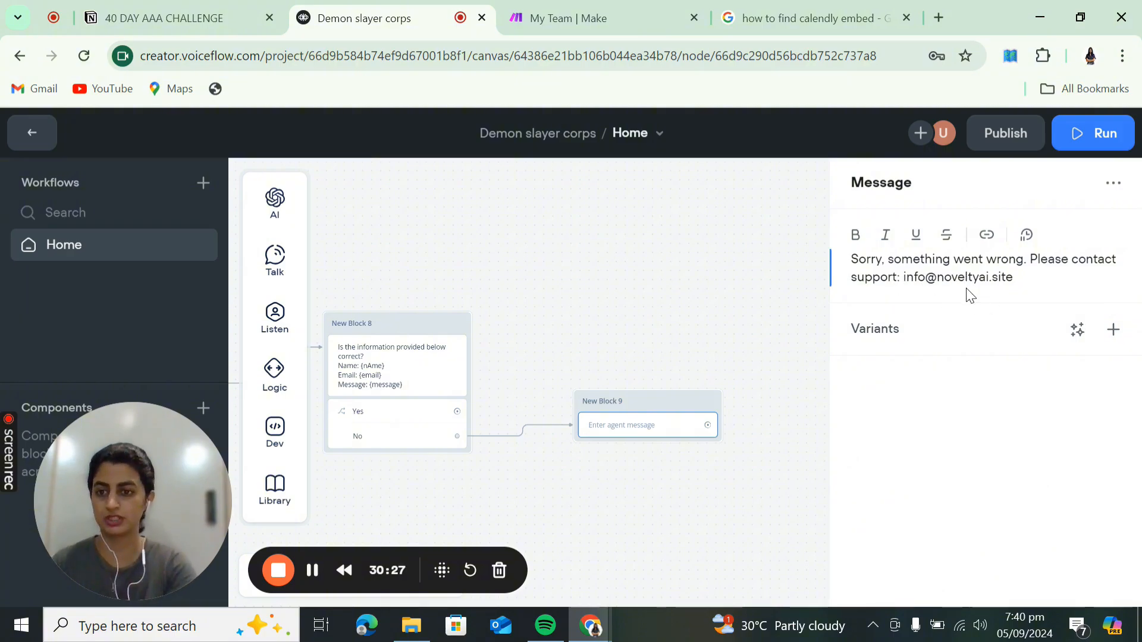
left_click(758, 343)
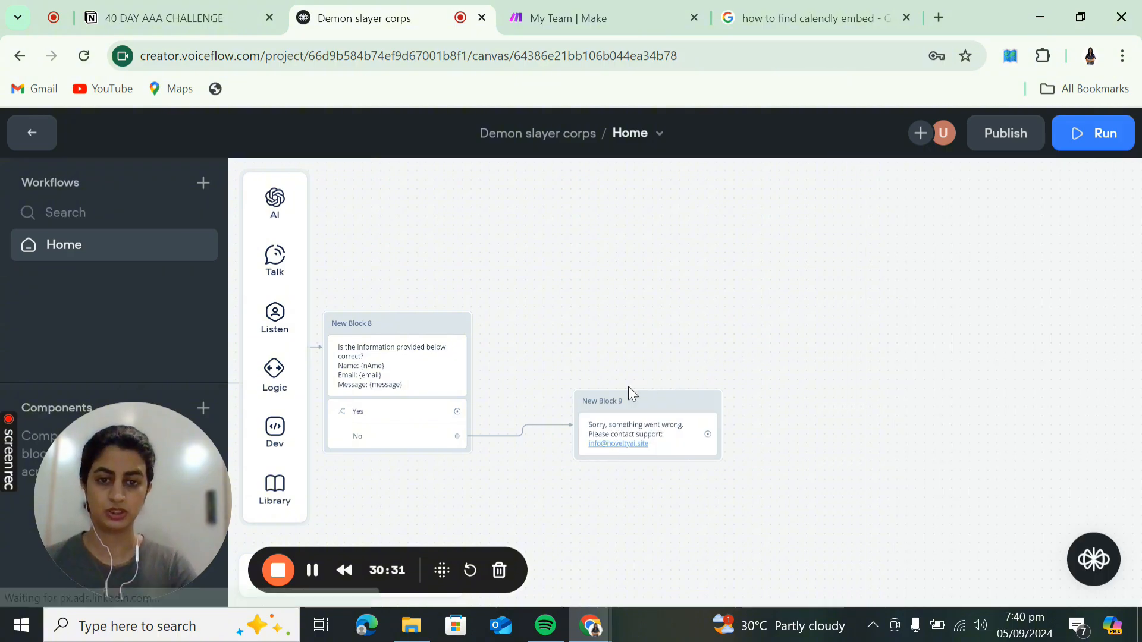
- Rename New Block 9 to 'Contact via email'
double_click(610, 400)
left_click(609, 399)
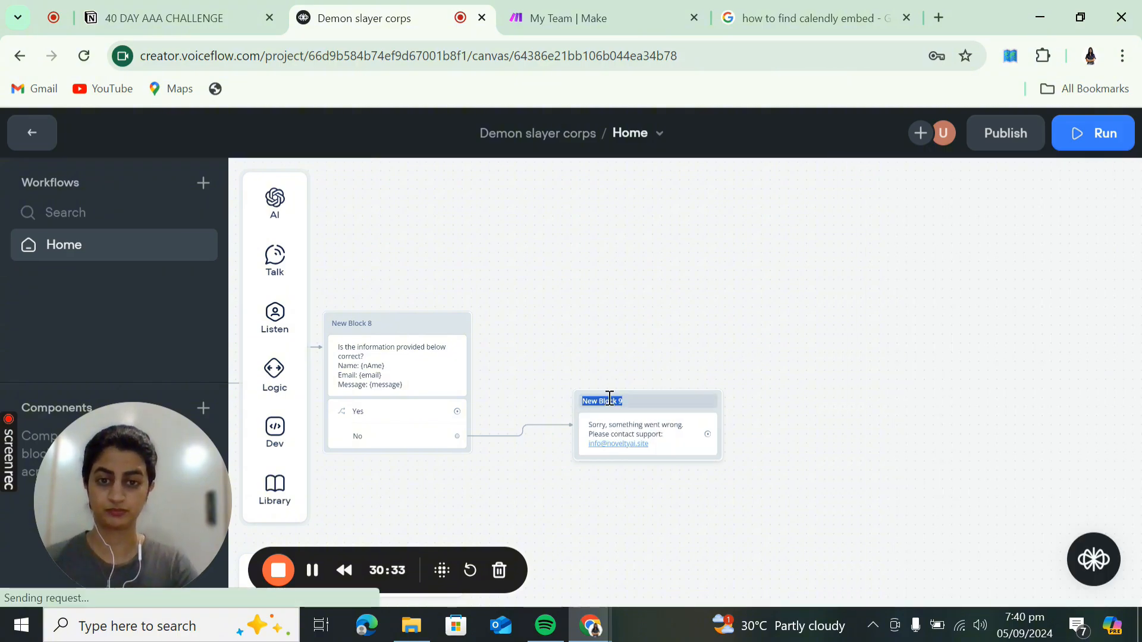
type("Cobn")
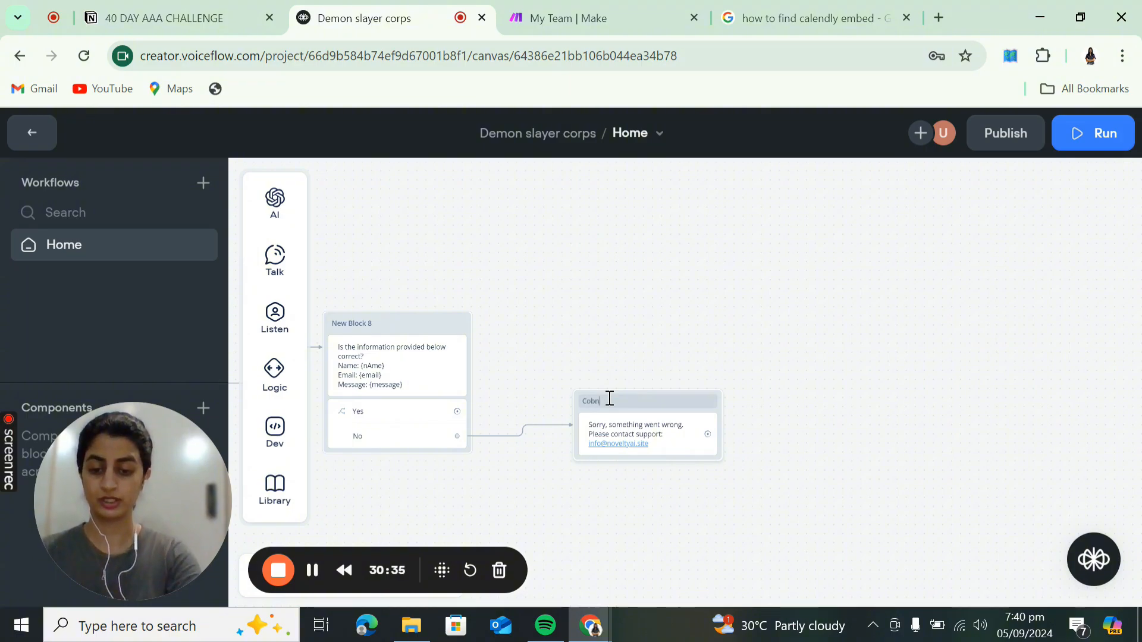
type("tac")
key("BackSpace")
key("BackSpace")
key("BackSpace")
key("BackSpace")
key("BackSpace")
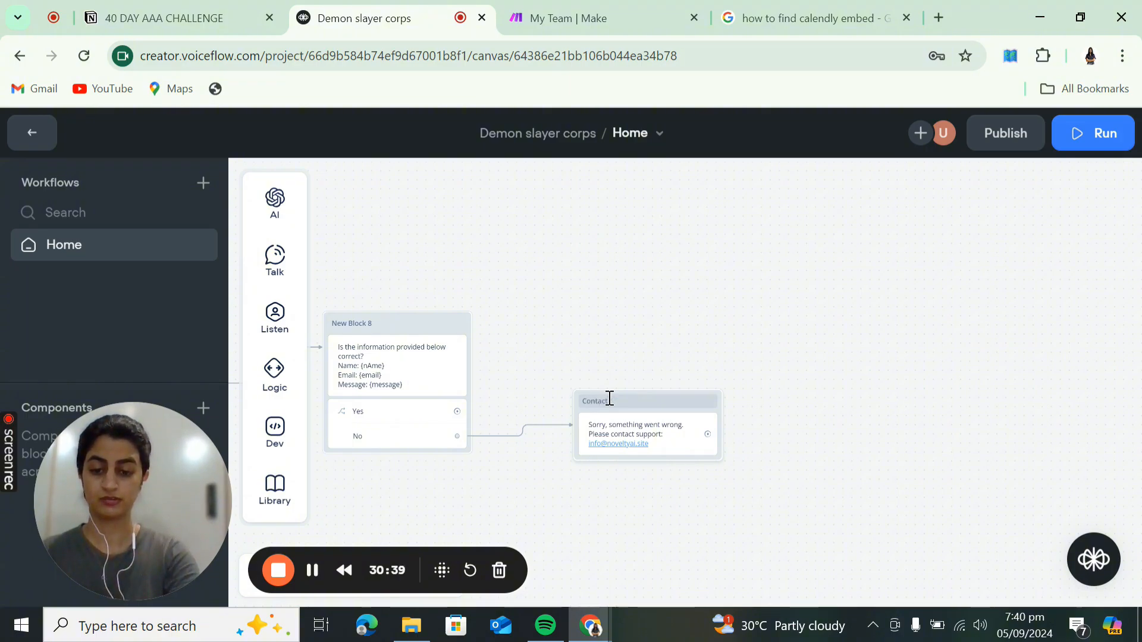
type("ntact via email")
left_click(598, 371)
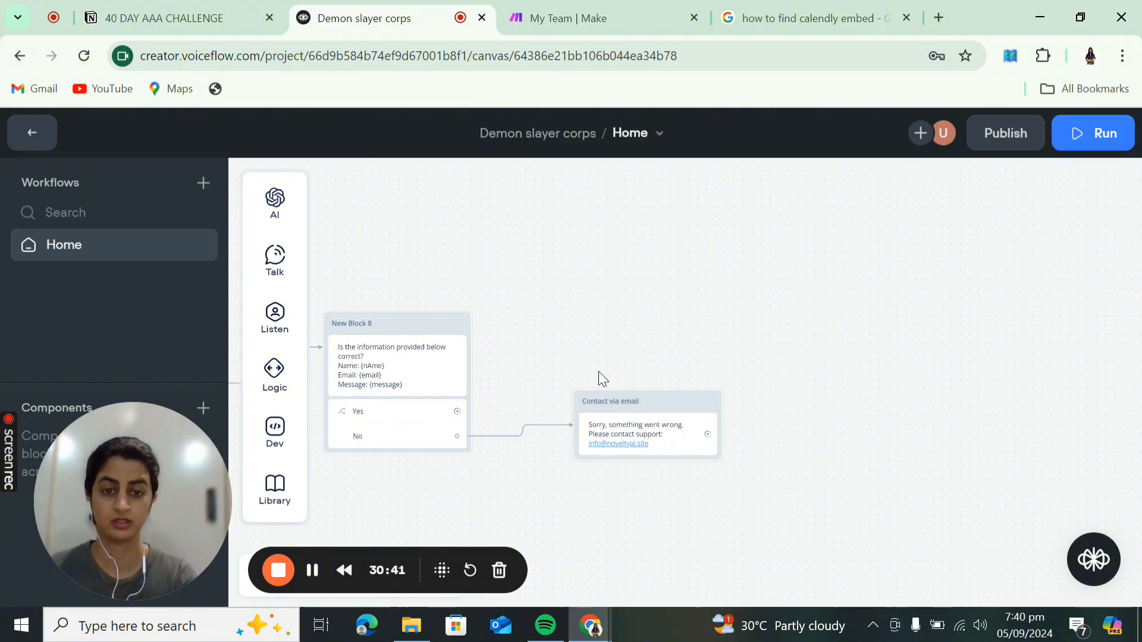
- Drag a new step out from New Block 8's Yes answer and bring up the Dev step types
left_click_drag(615, 345, 833, 344)
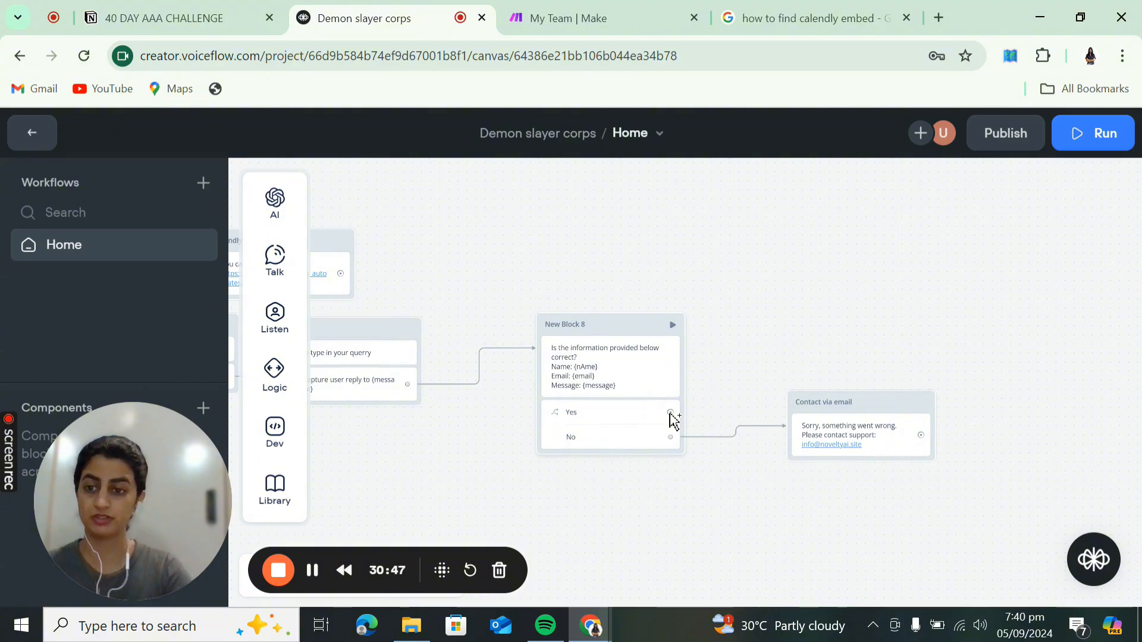
left_click_drag(670, 412, 753, 294)
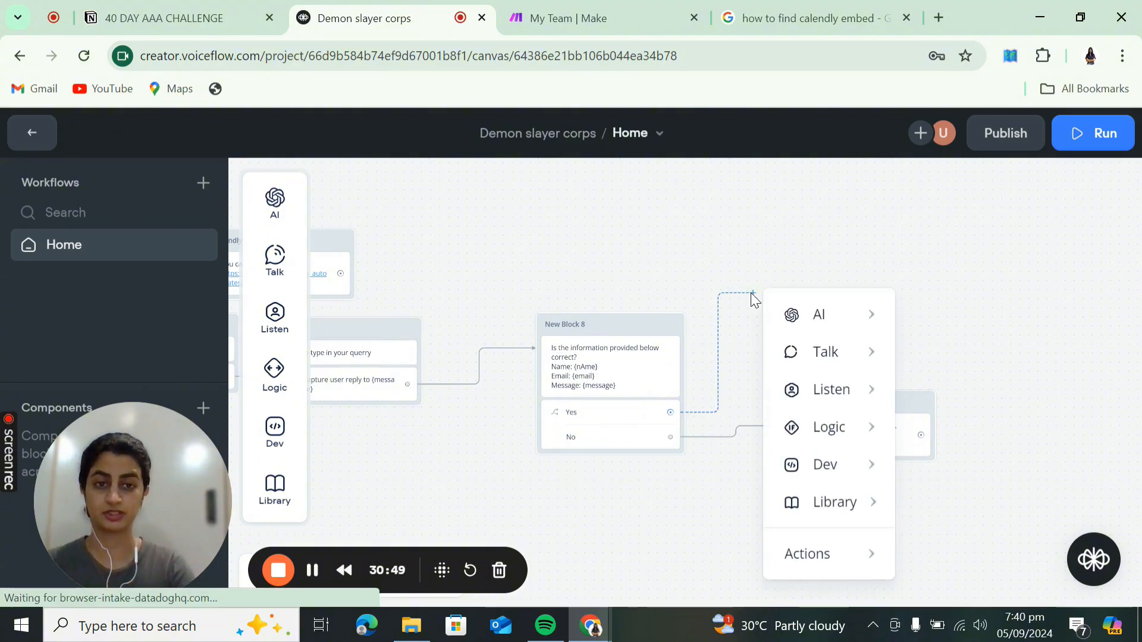
mouse_move(848, 438)
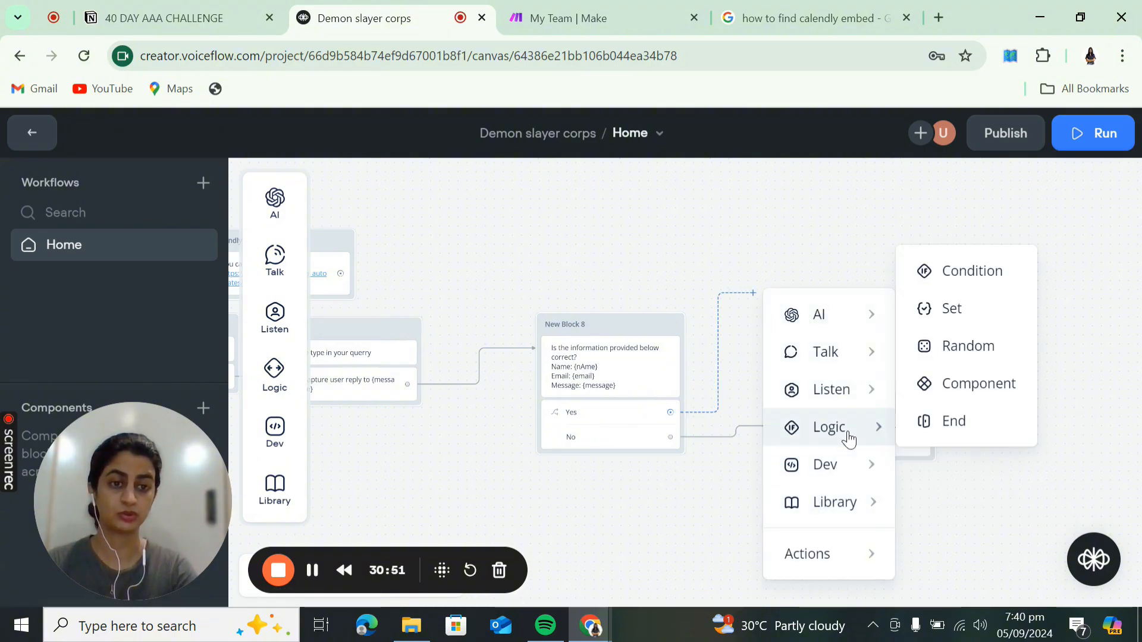
mouse_move(860, 400)
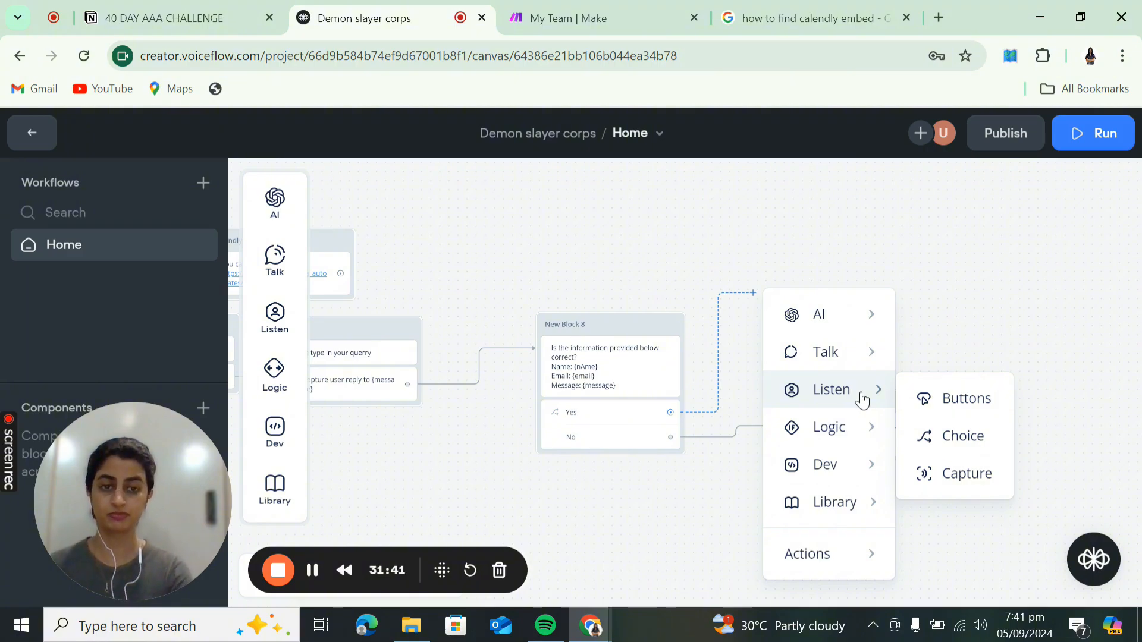
mouse_move(850, 326)
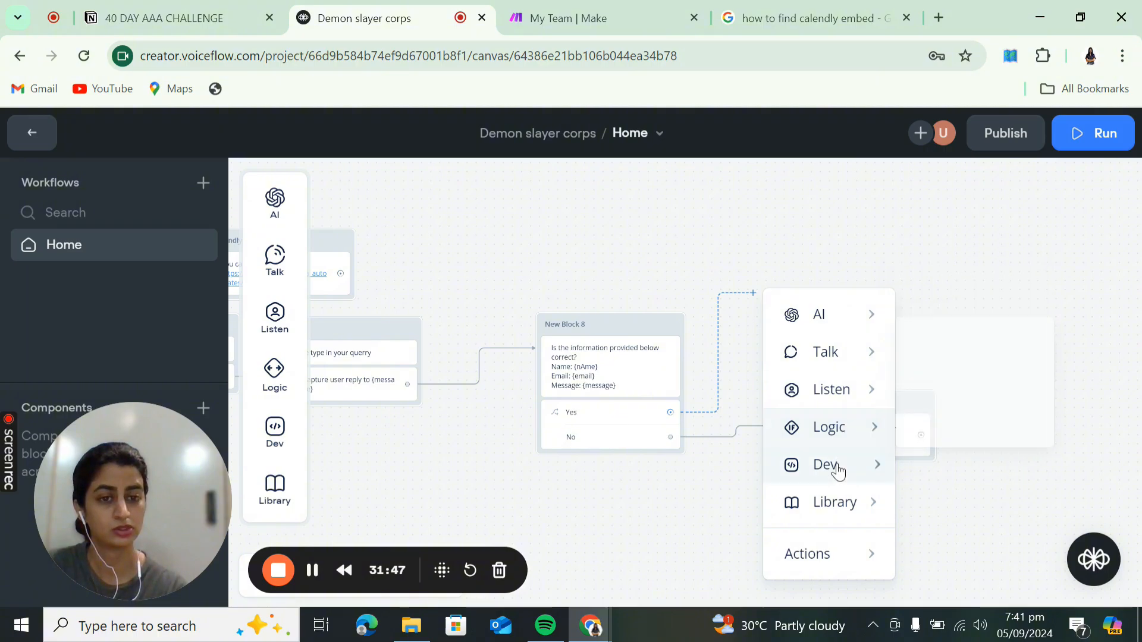
mouse_move(835, 469)
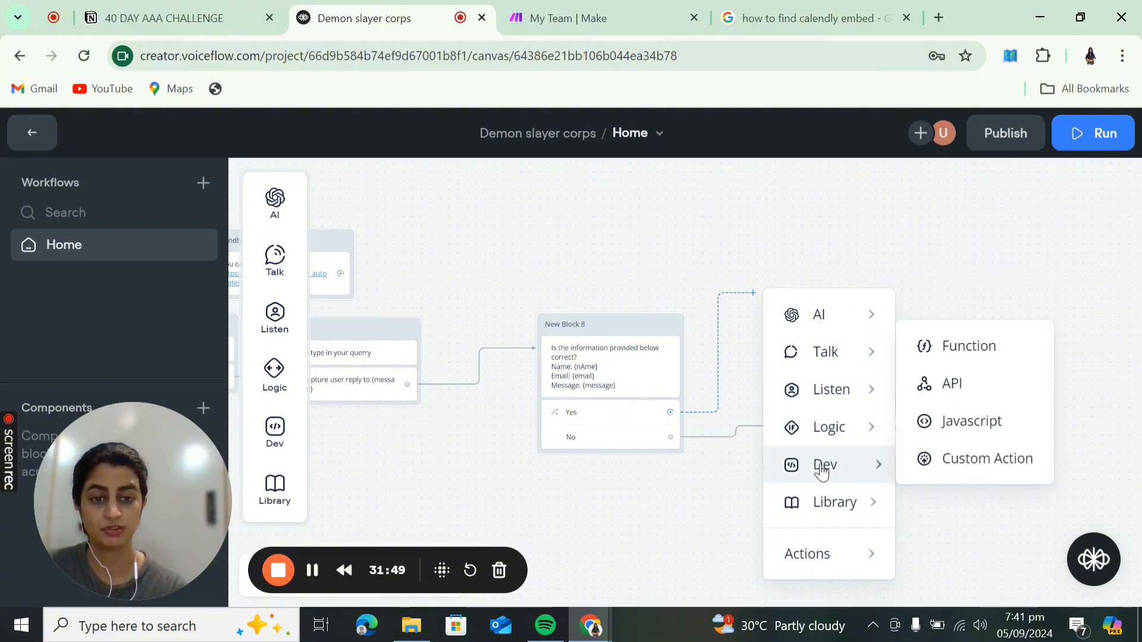
- Add an API GET step as New Block 10 on New Block 8's Yes path
left_click(950, 386)
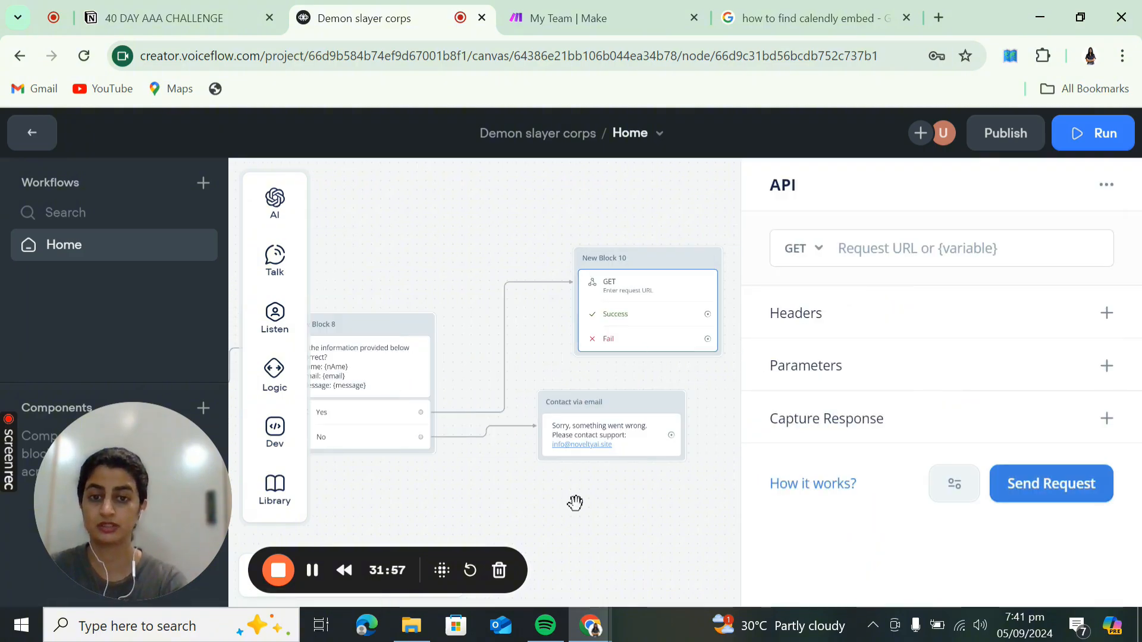
left_click_drag(576, 502, 881, 518)
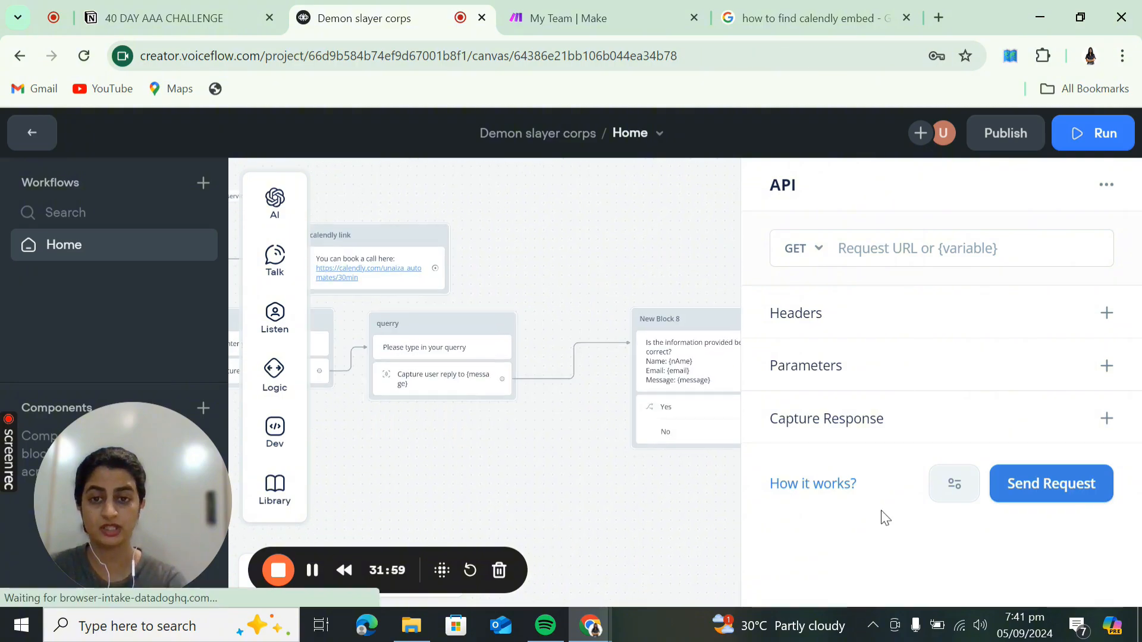
left_click(489, 424)
left_click_drag(356, 454, 779, 538)
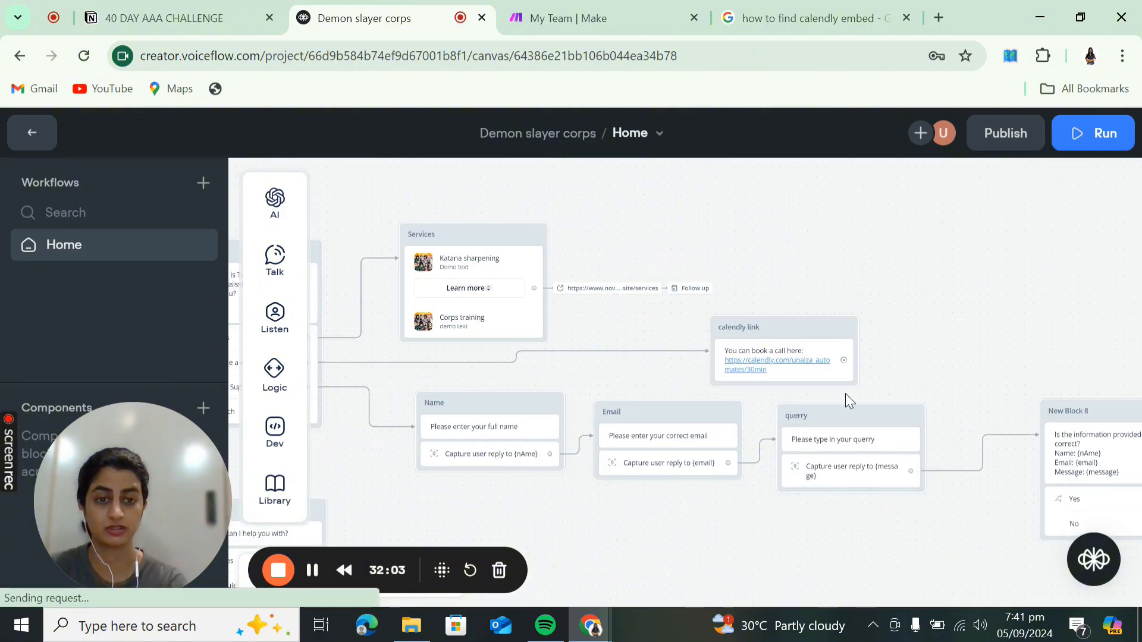
left_click_drag(491, 506, 757, 510)
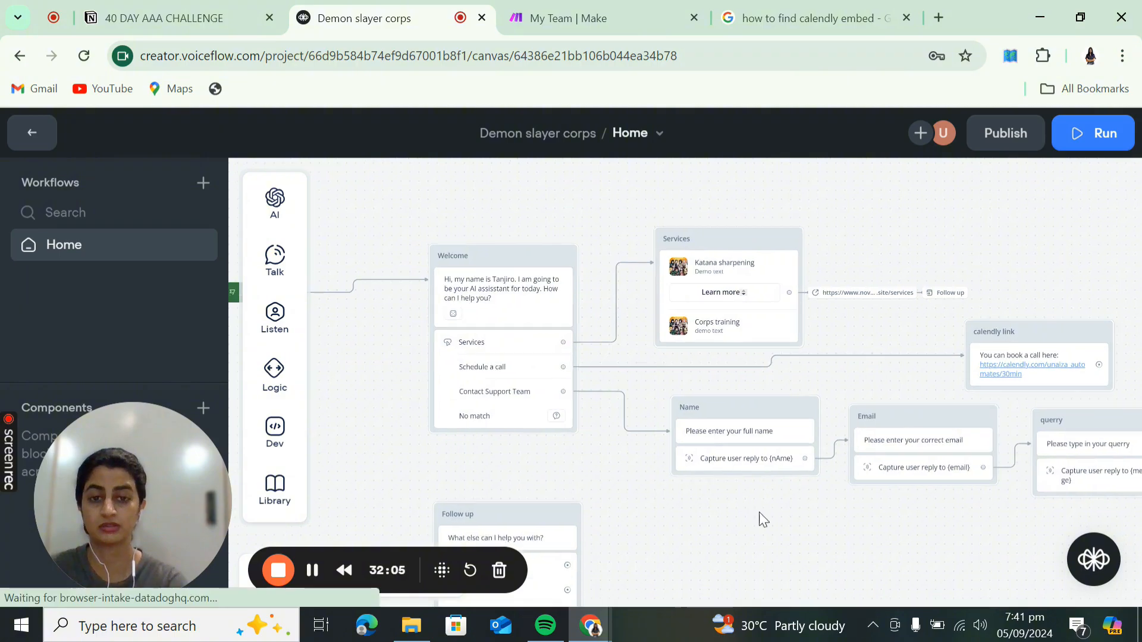
- Train the agent from the Run panel's Training section, then start a fresh test conversation
left_click(1092, 143)
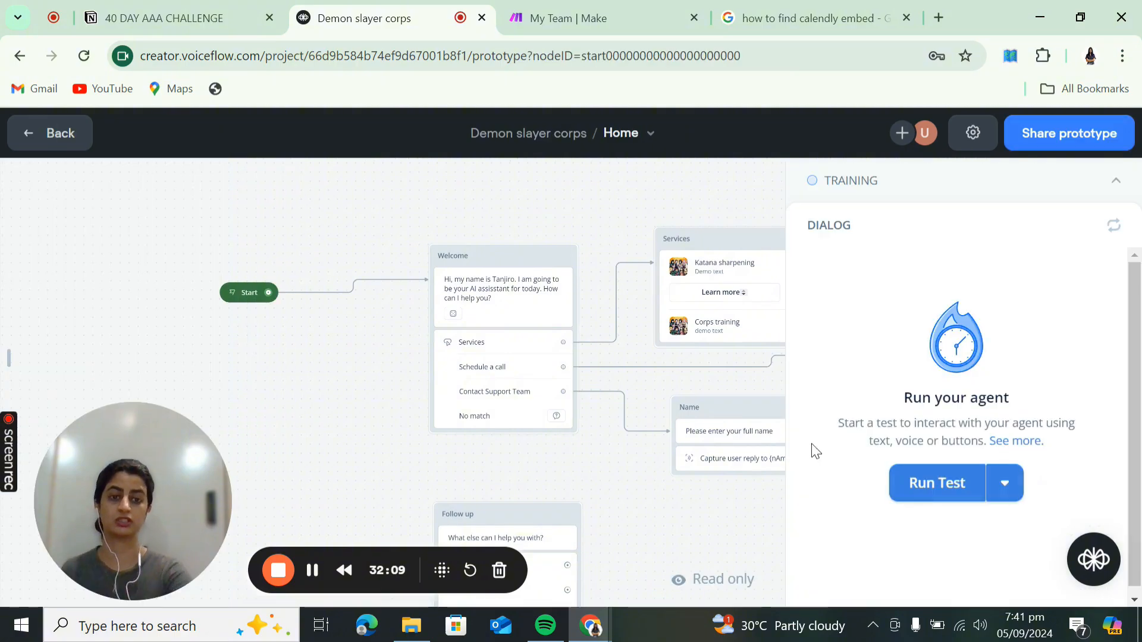
left_click(1116, 182)
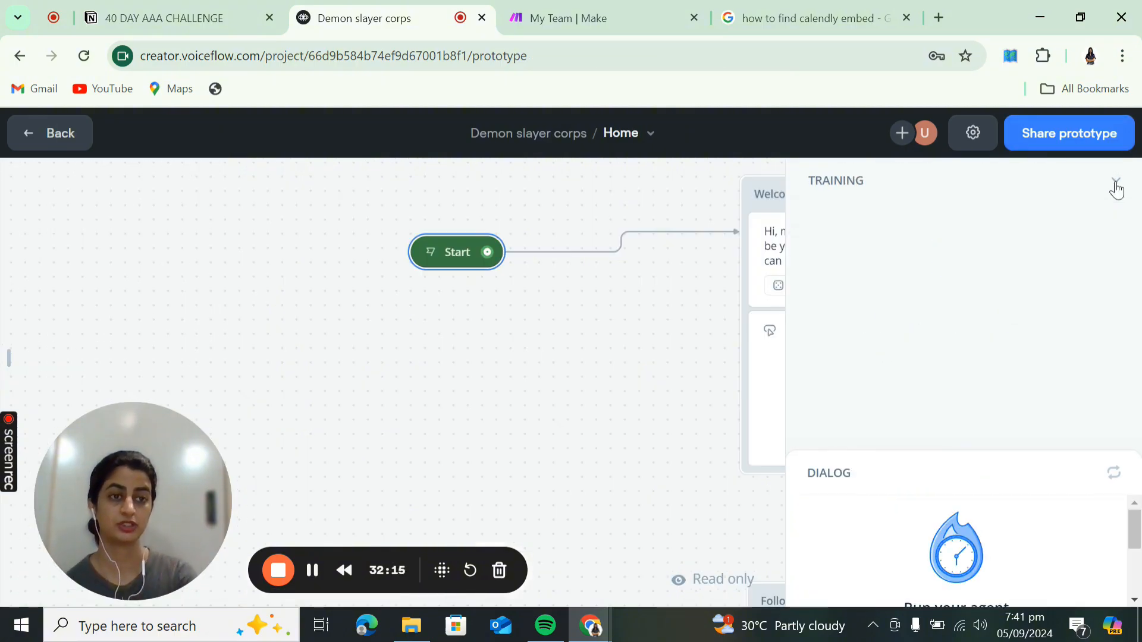
left_click(1115, 185)
left_click(1114, 185)
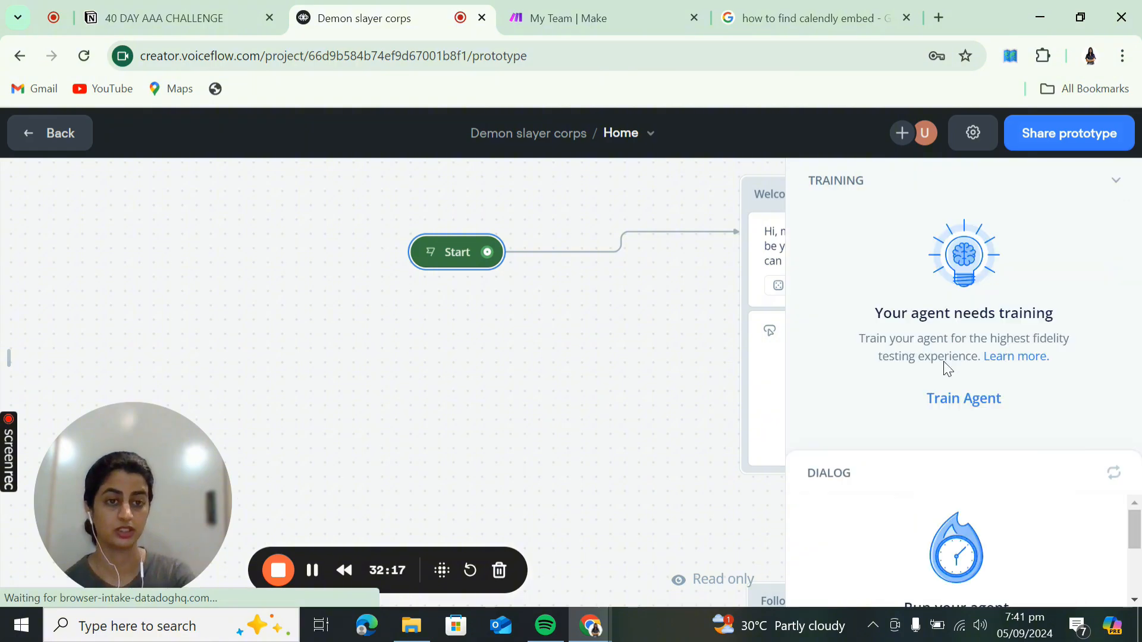
left_click(935, 404)
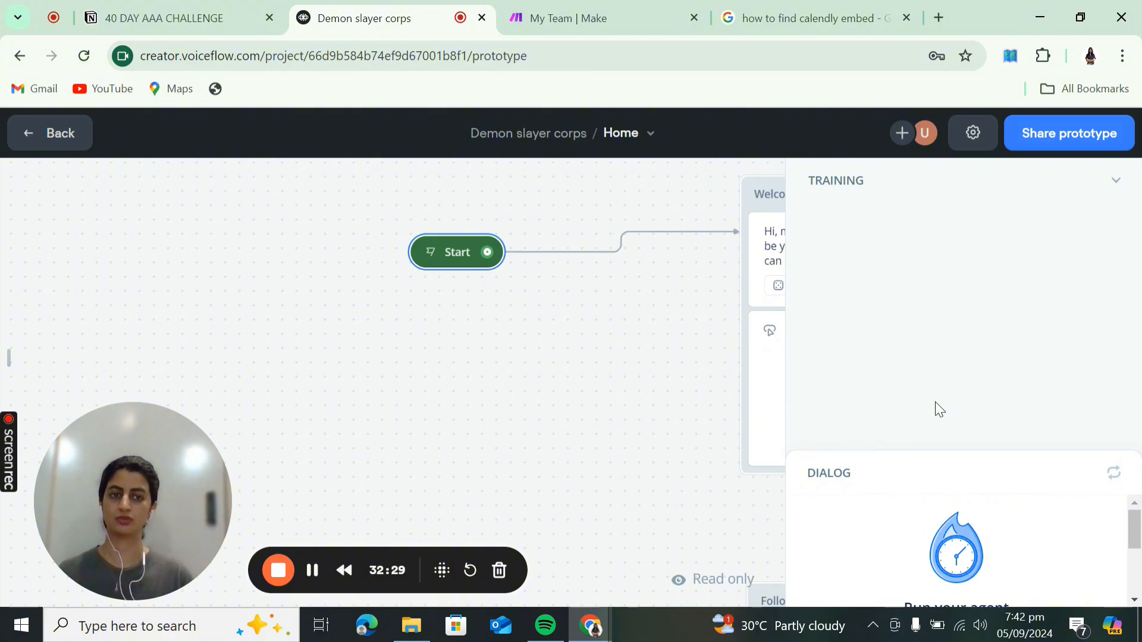
left_click(1116, 192)
left_click(922, 492)
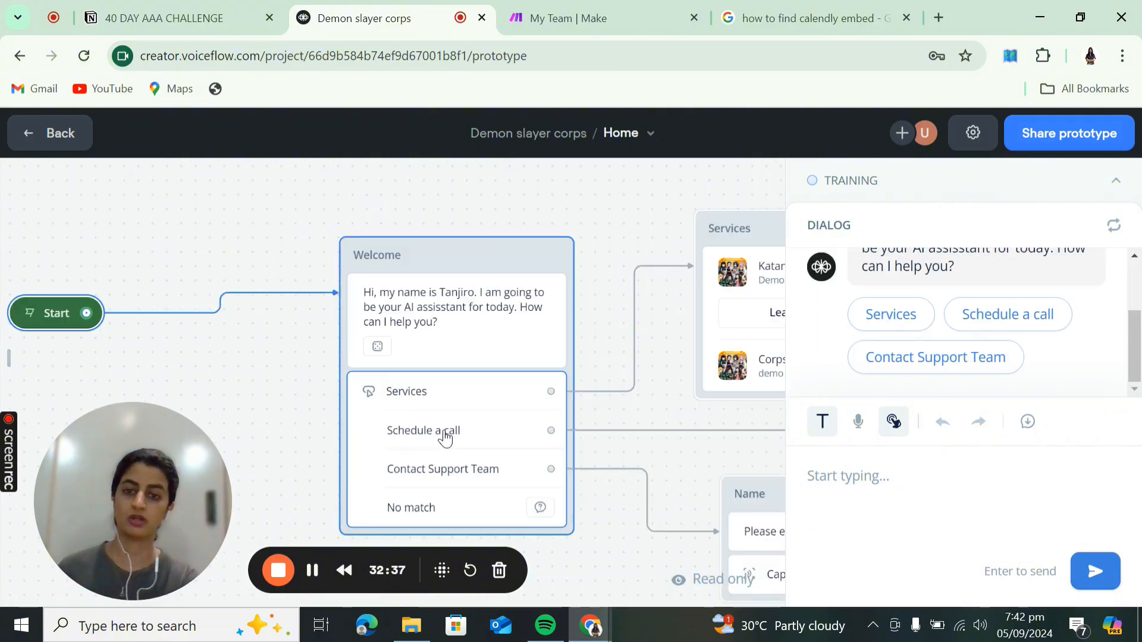
- Choose Contact Support Team, then send a test name, e-mail, and the query 'I want to automate my business'
left_click(919, 364)
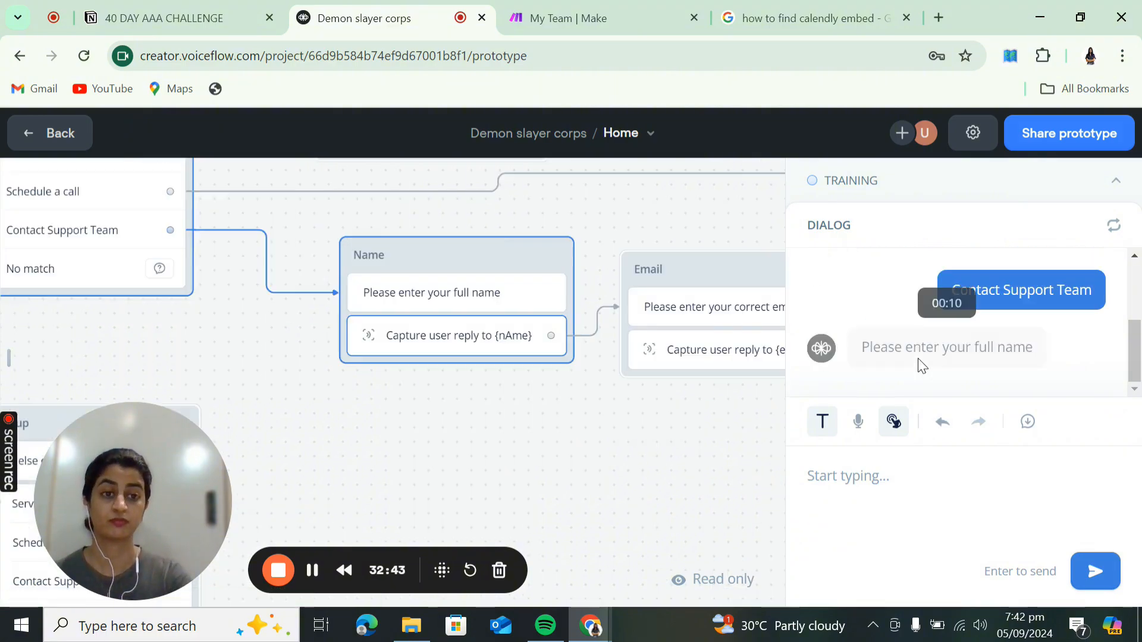
left_click(892, 472)
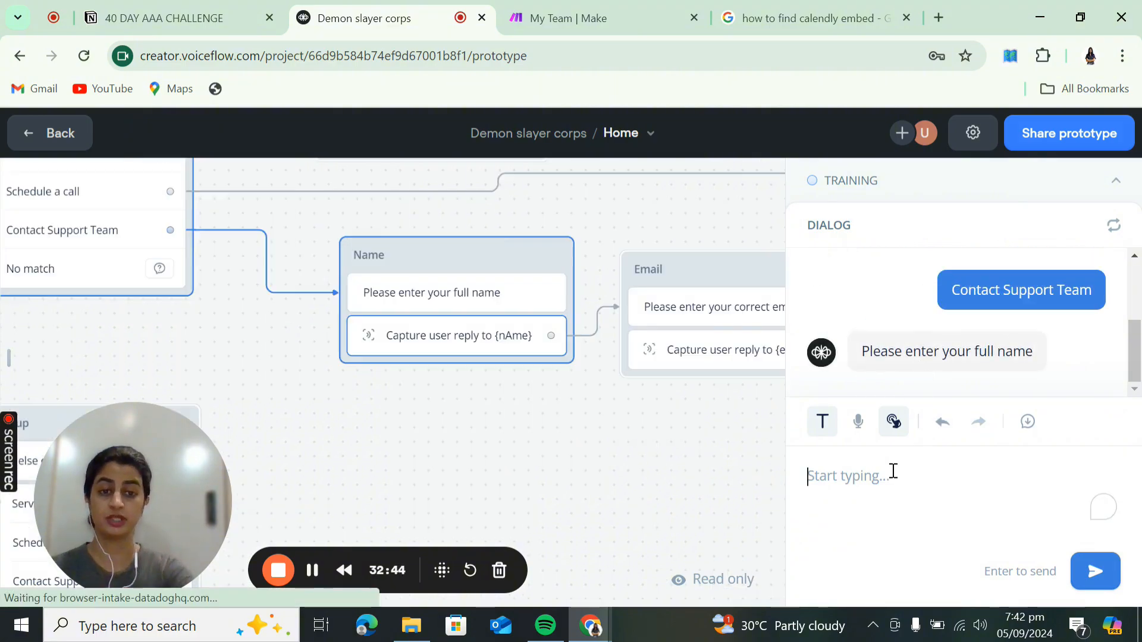
type("Unaiza")
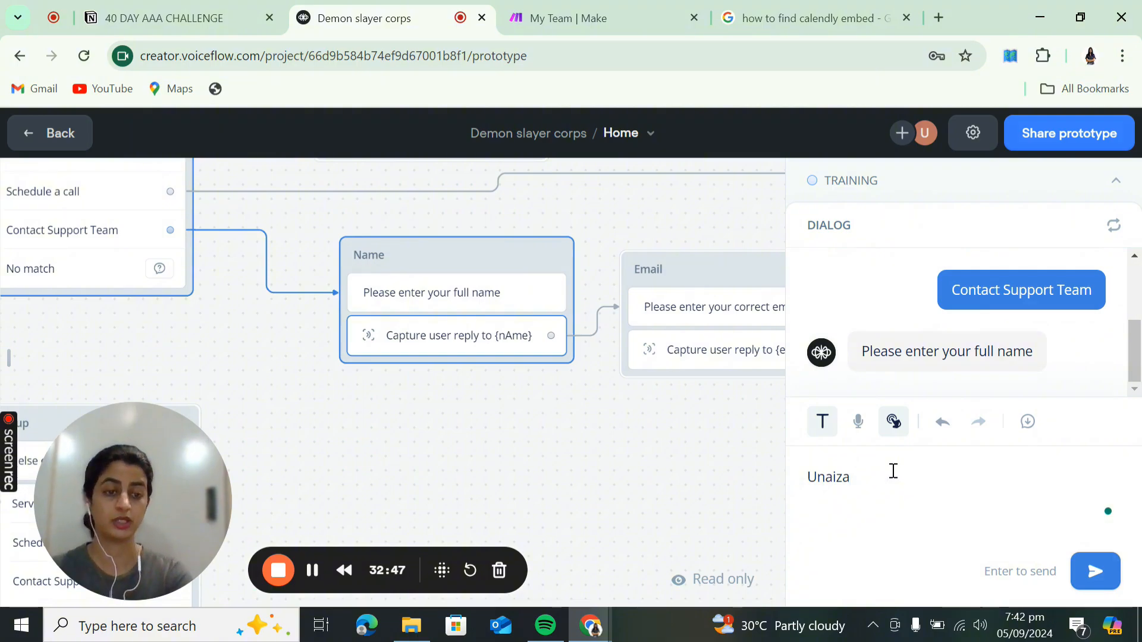
type(" M")
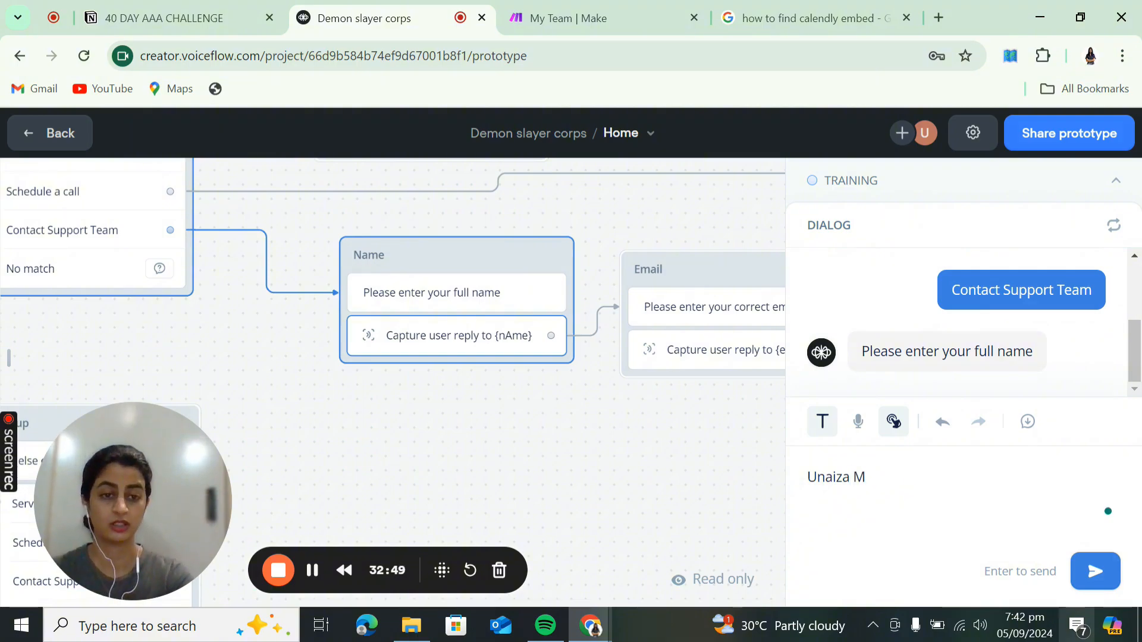
left_click(1106, 583)
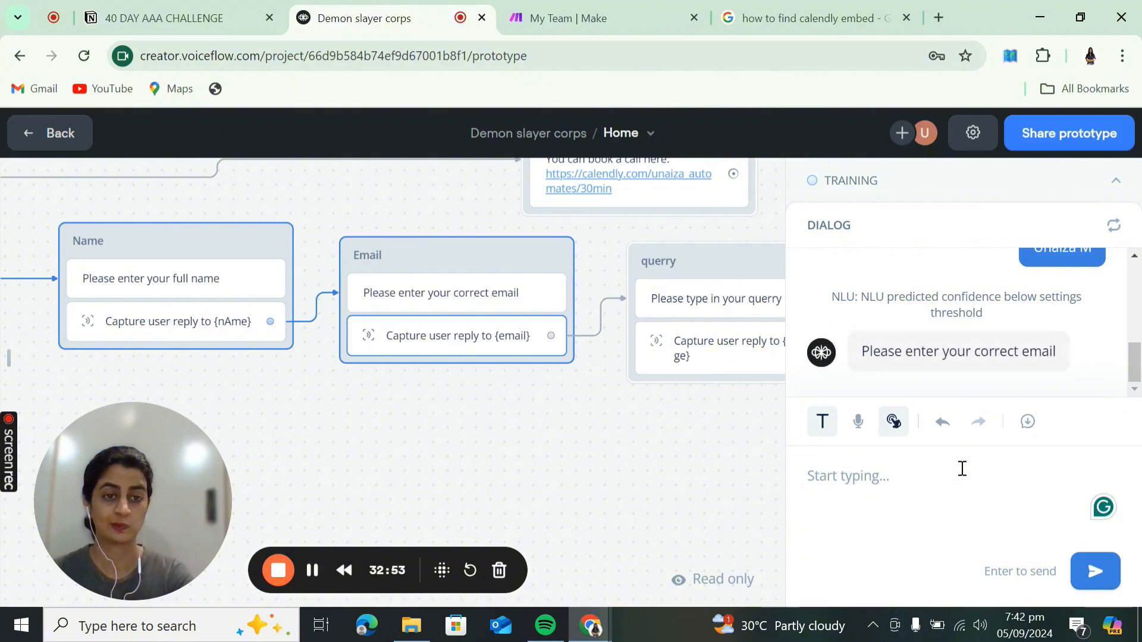
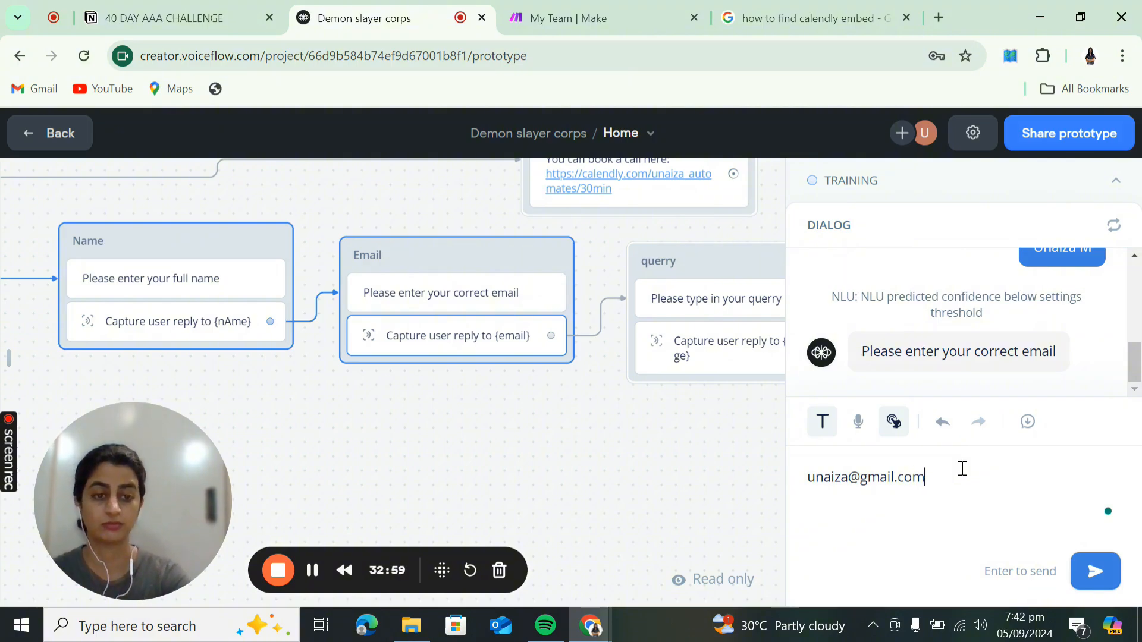
left_click(1097, 586)
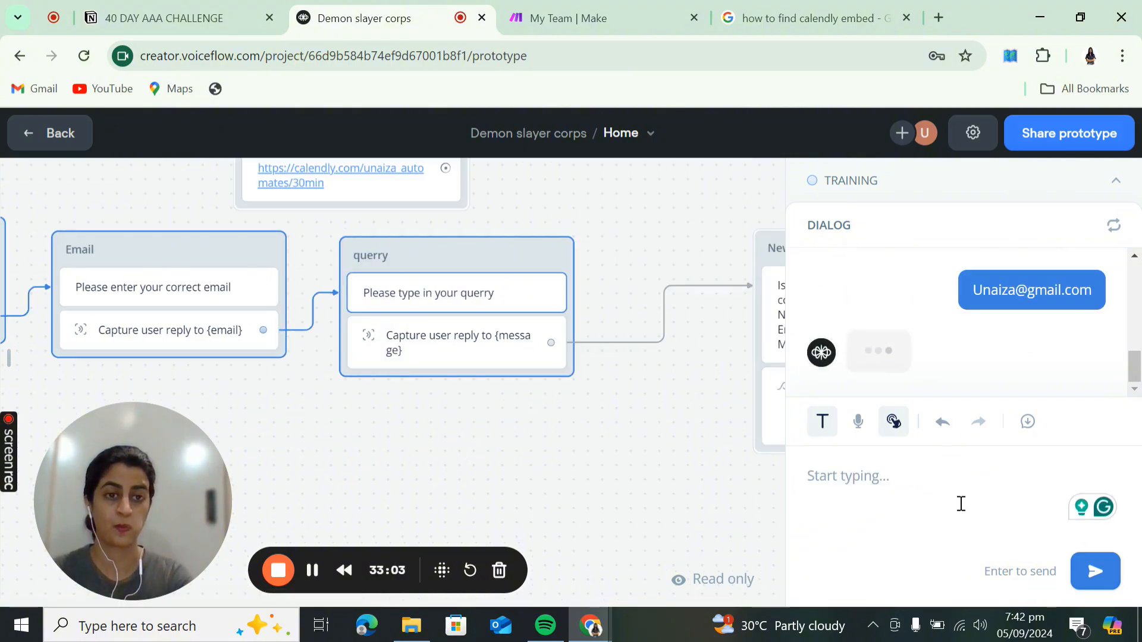
left_click(942, 477)
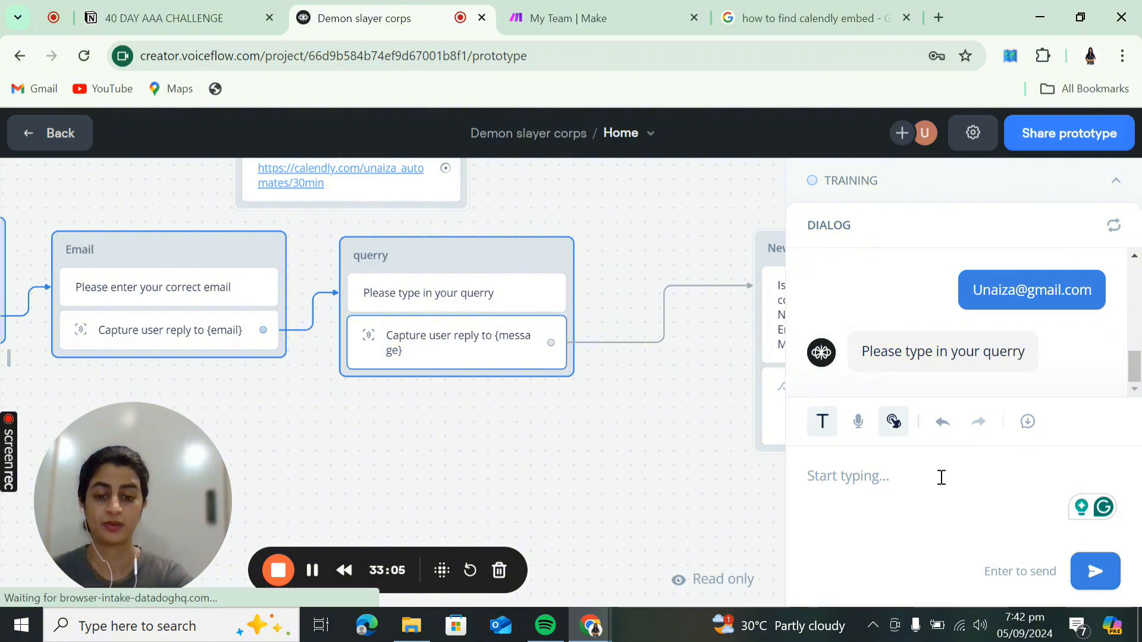
type("I want to ")
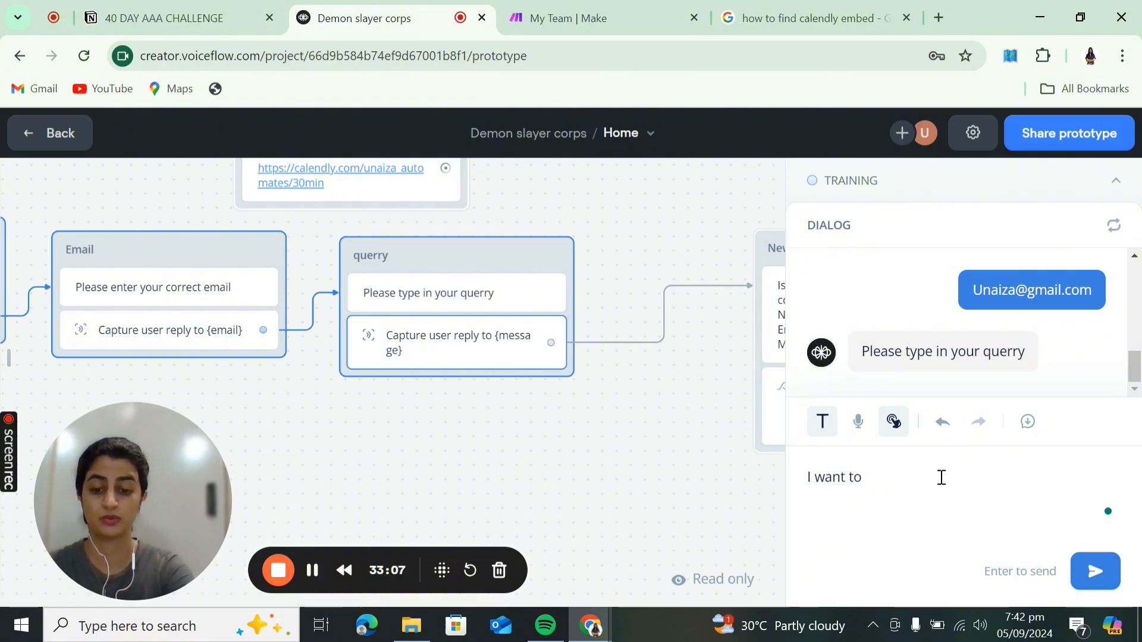
type("autom")
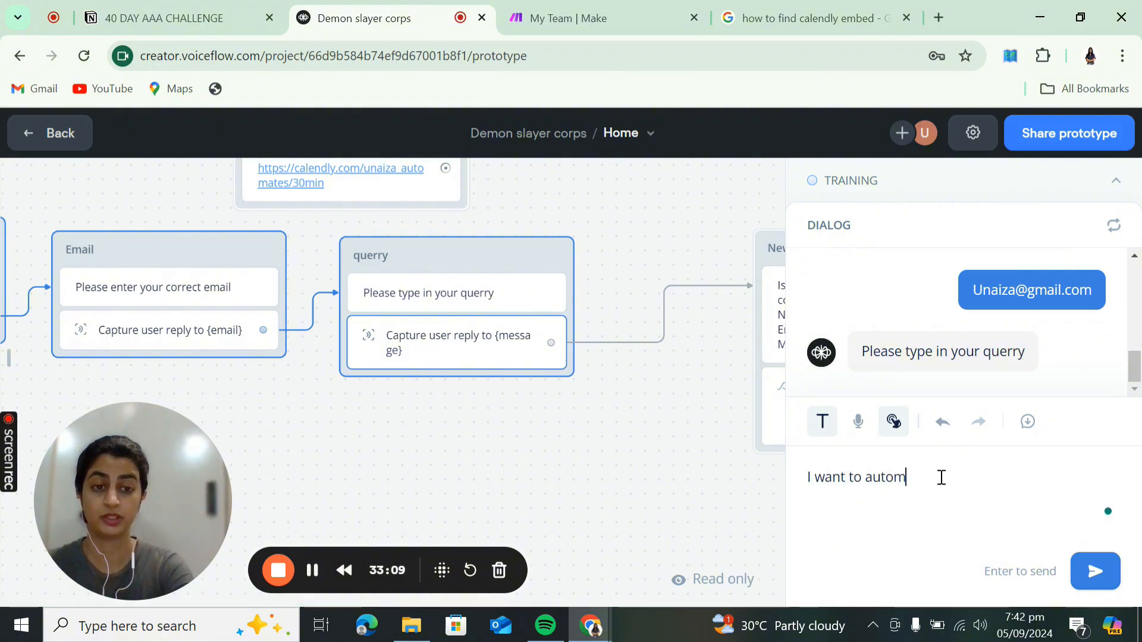
type("ate my business")
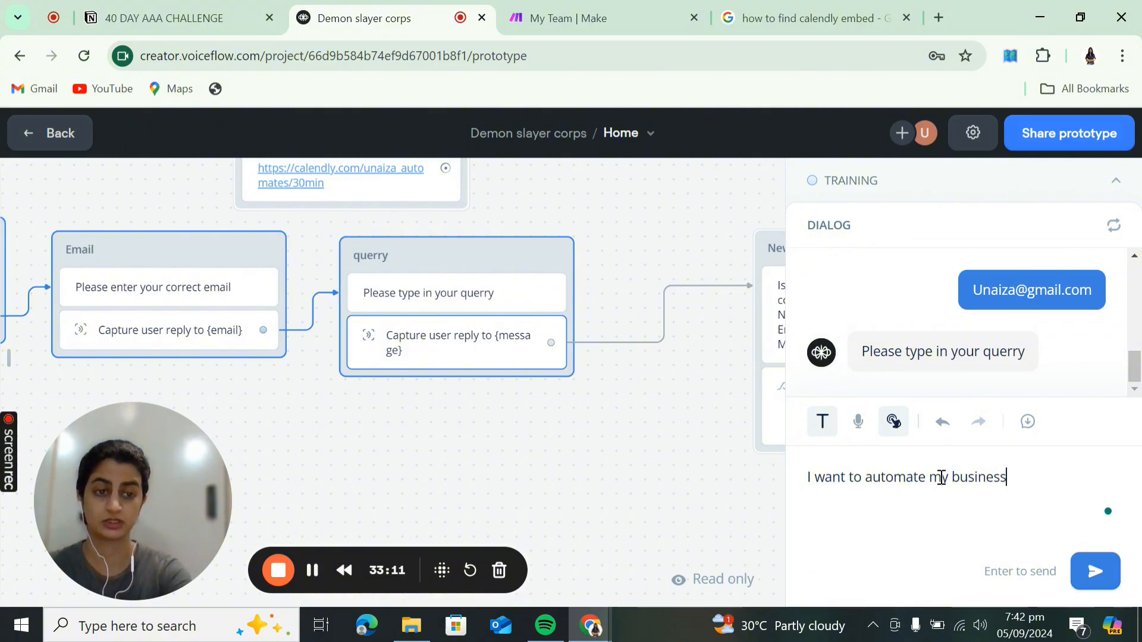
key("Return")
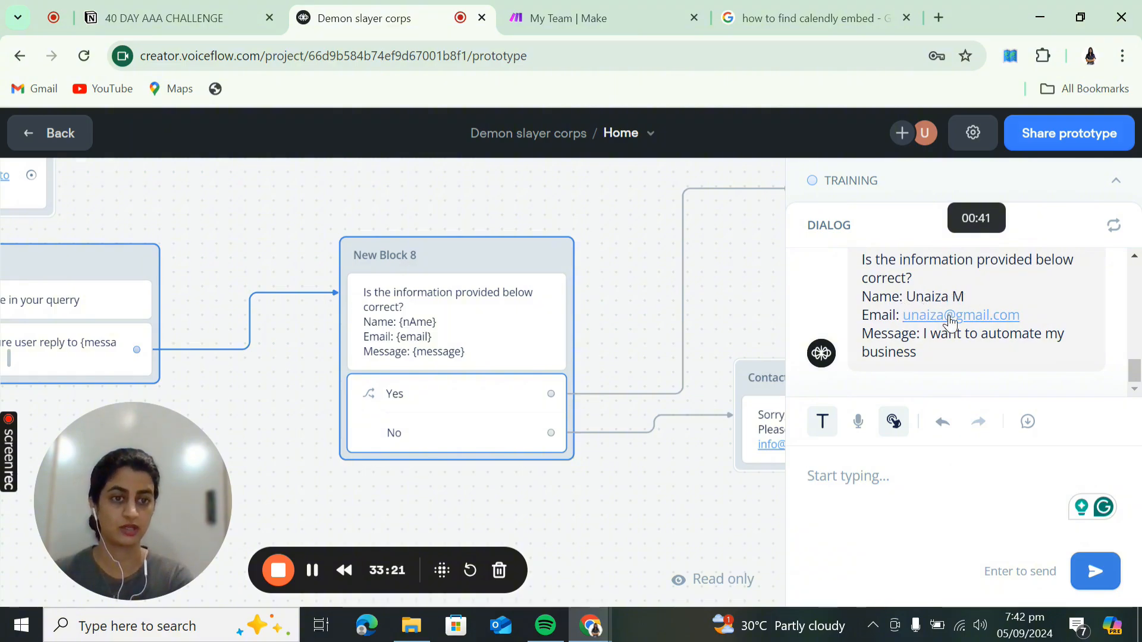
- Answer No at the confirmation and check the Contact via email apology appears
scroll(879, 291, "up", 1)
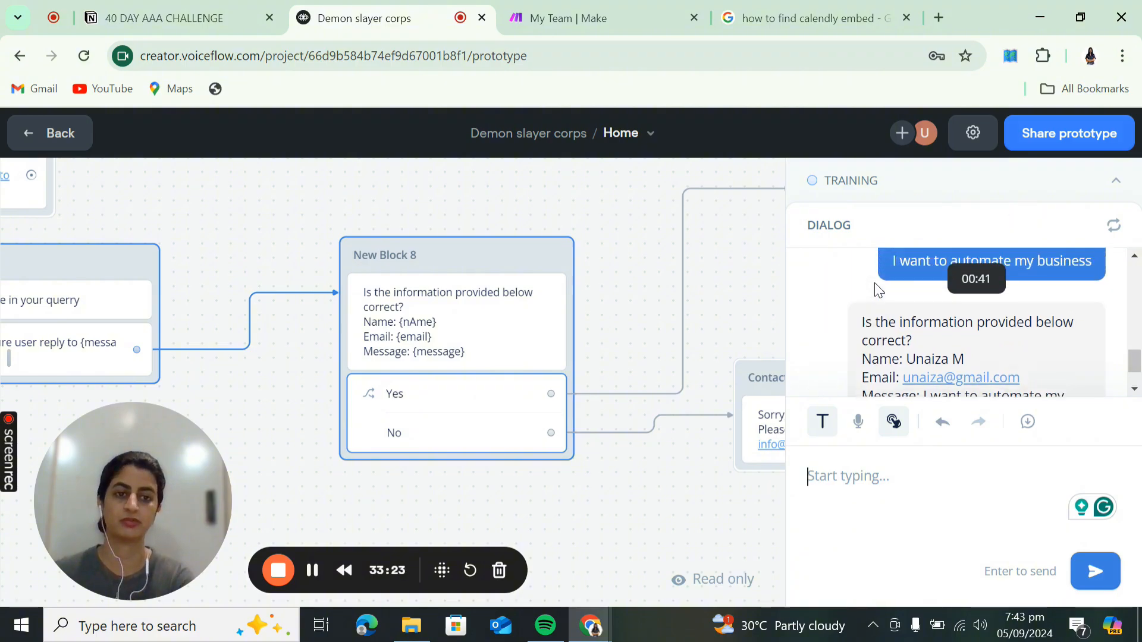
scroll(879, 291, "down", 1)
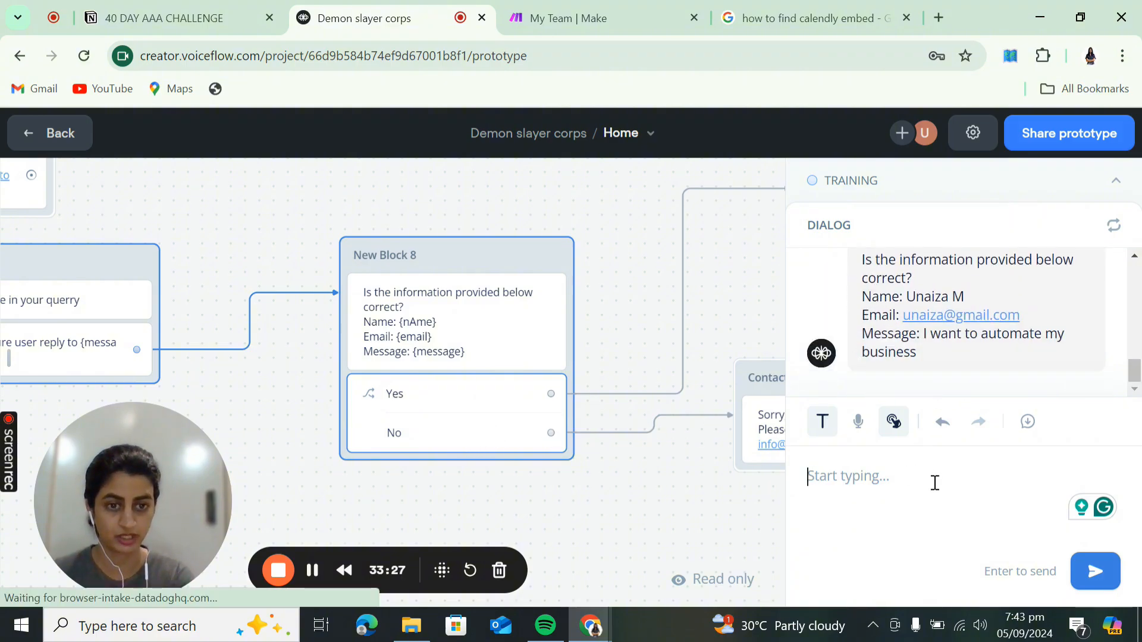
type("yes")
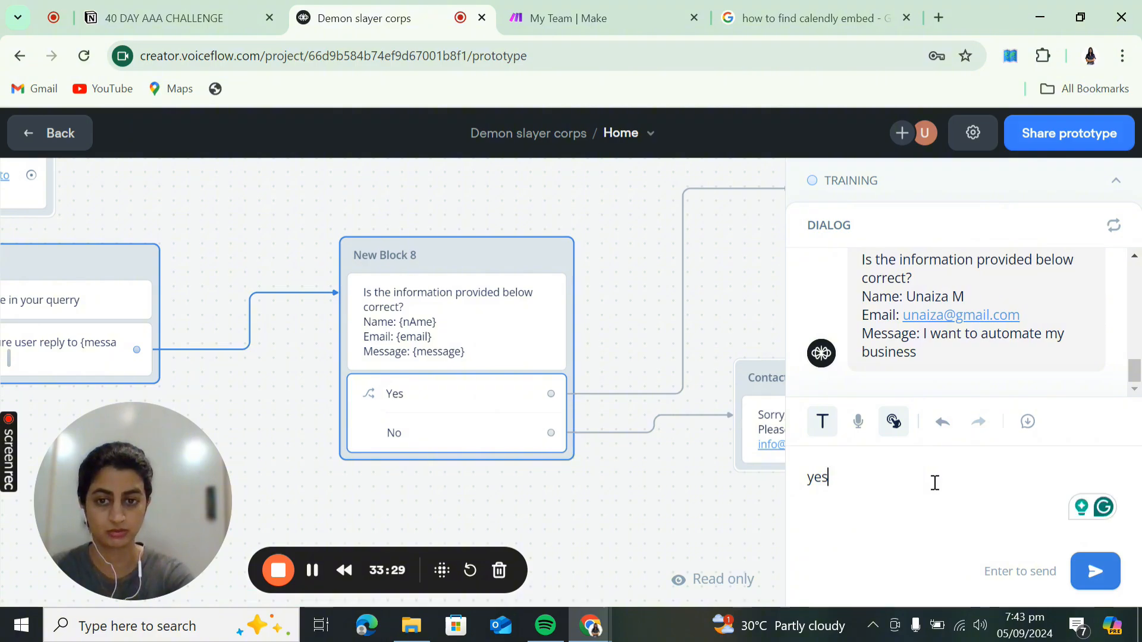
key("BackSpace")
key("BackSpace")
key("BackSpace")
type("No")
key("Return")
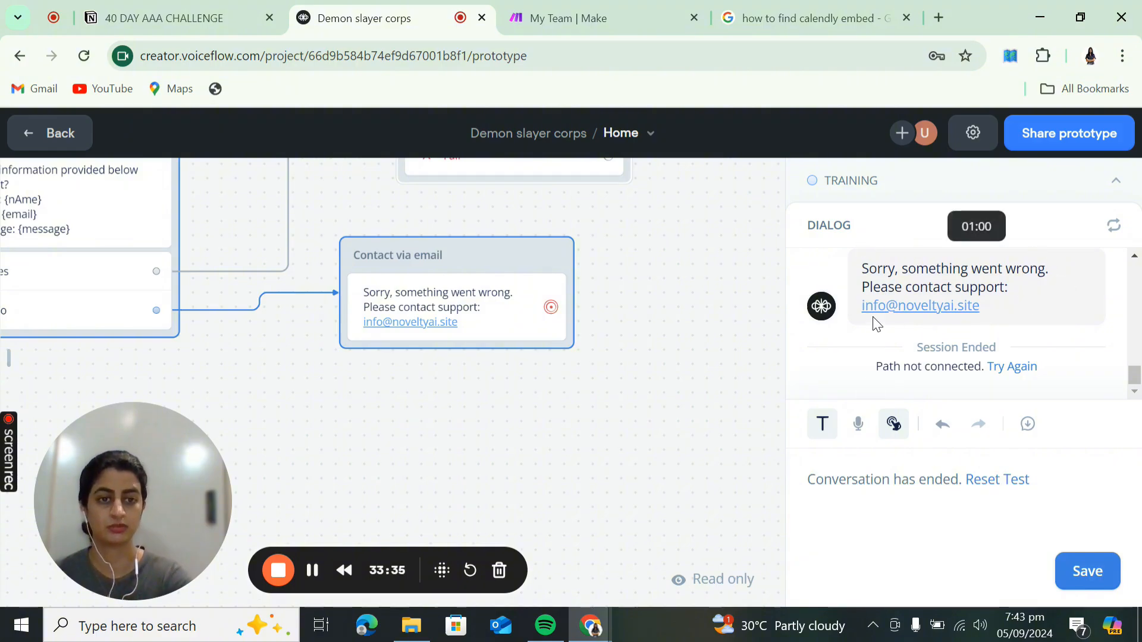
left_click_drag(599, 370, 719, 399)
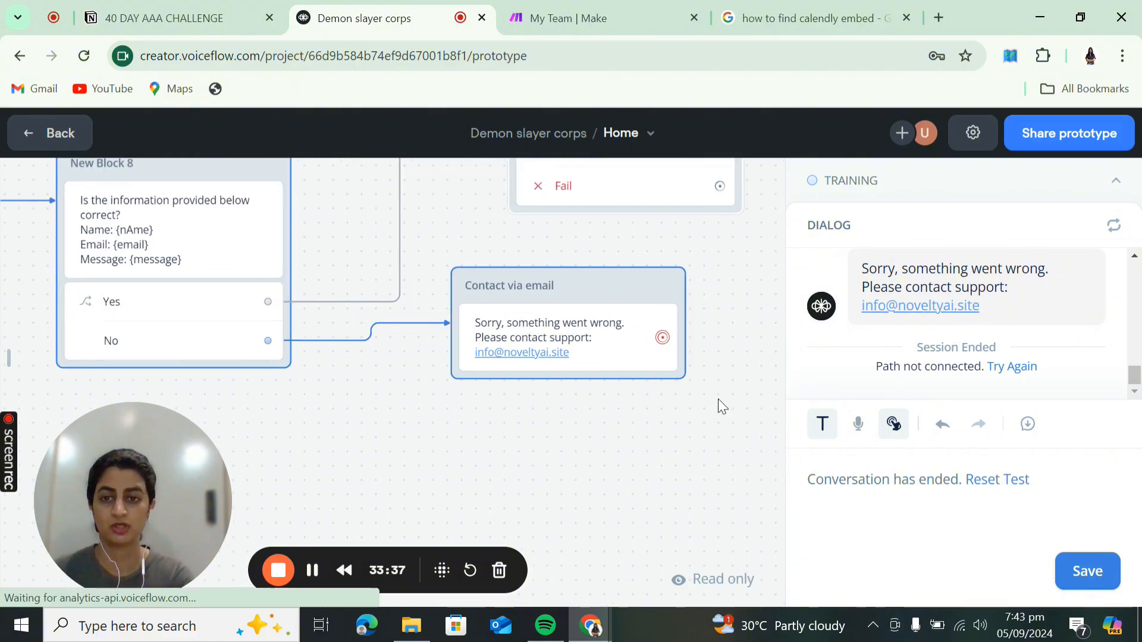
scroll(351, 440, "down", 3)
scroll(963, 334, "up", 2)
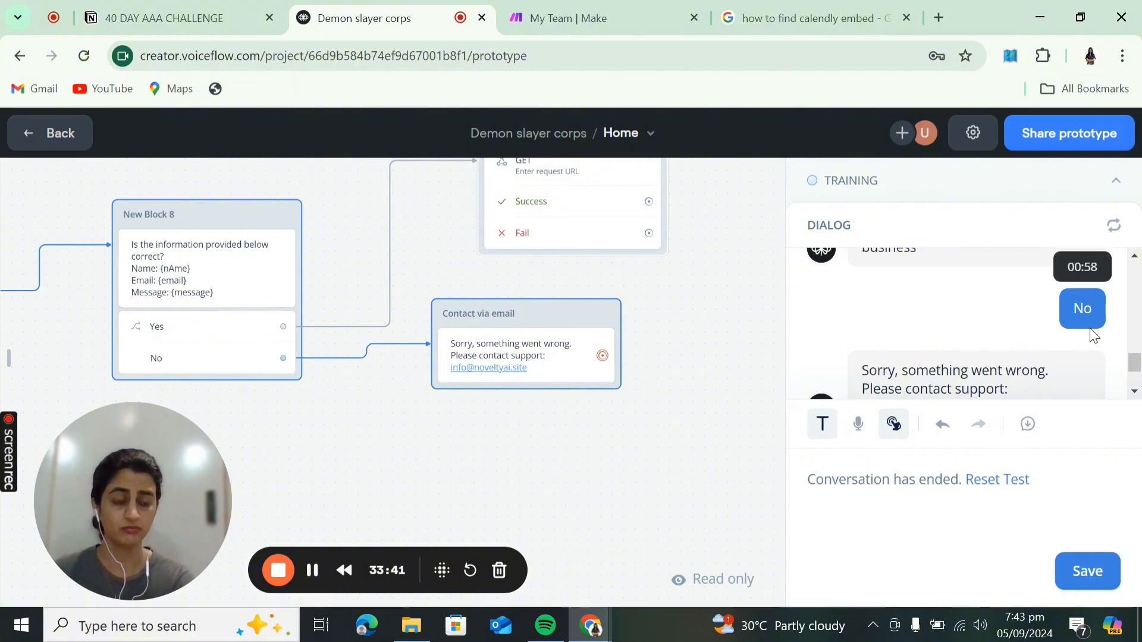
scroll(976, 332, "up", 1)
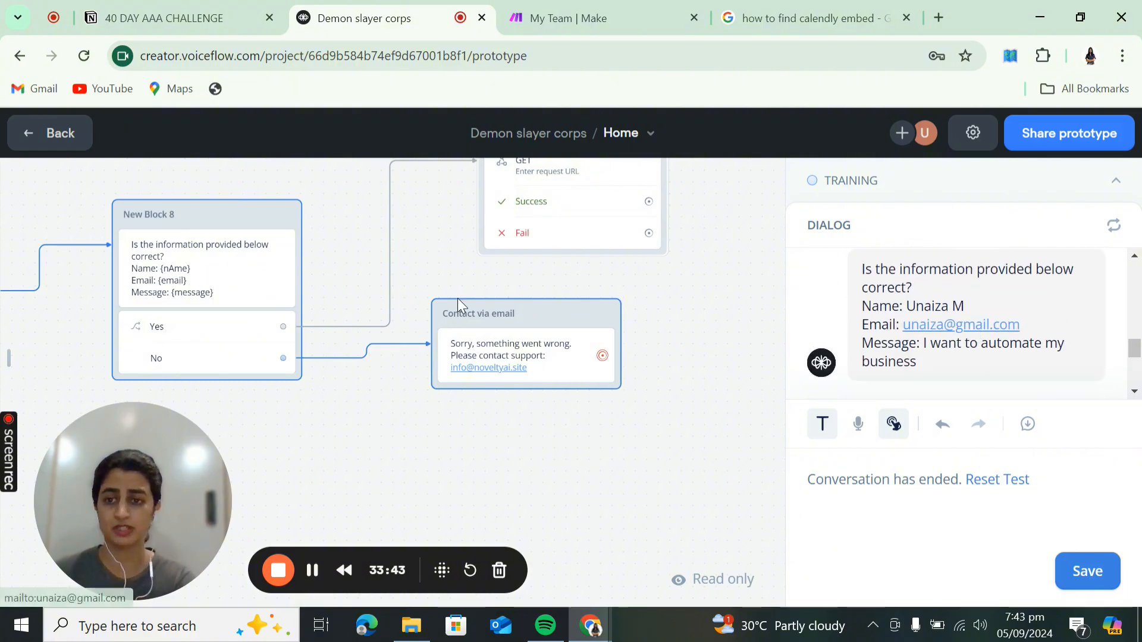
- Delete the Yes/No Choice step from New Block 8
left_click(177, 349)
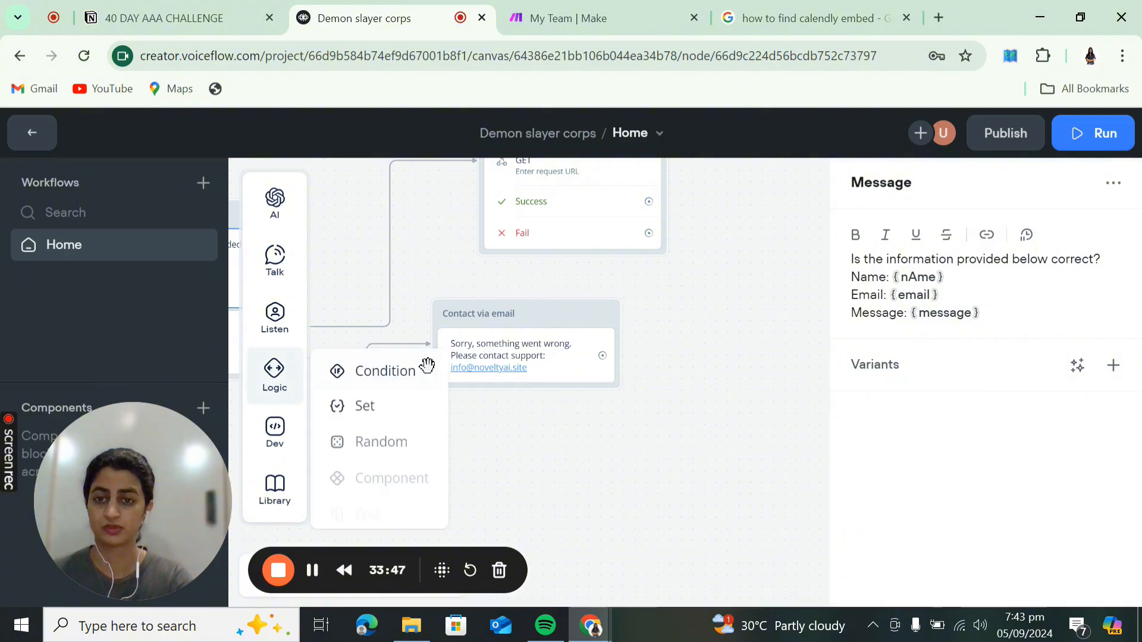
left_click_drag(652, 459, 765, 482)
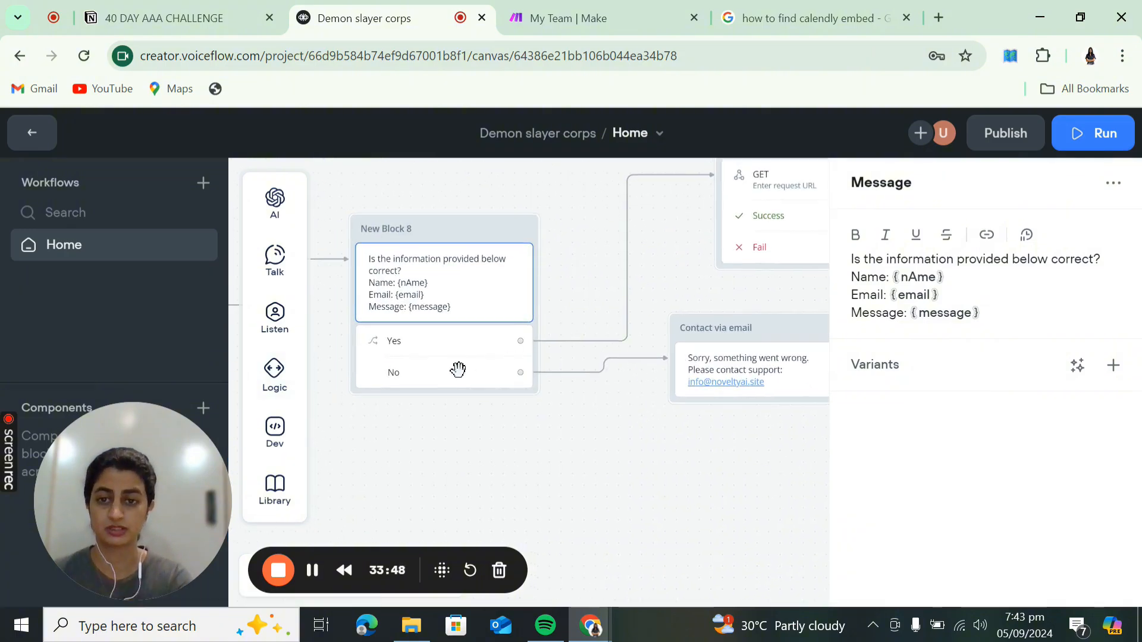
left_click(456, 379)
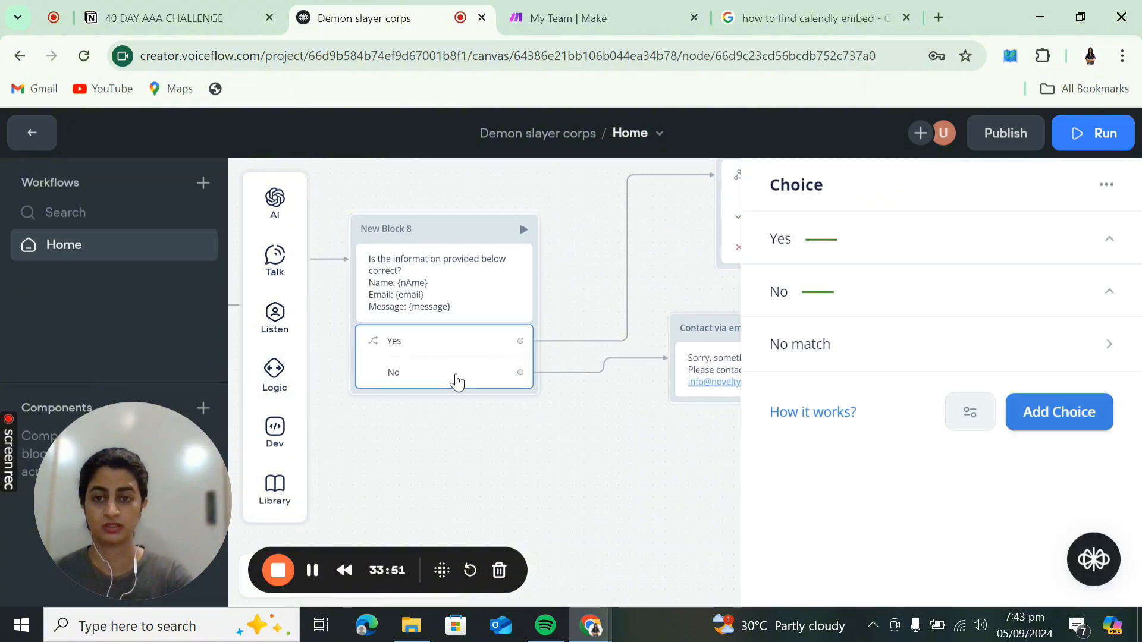
key("Delete")
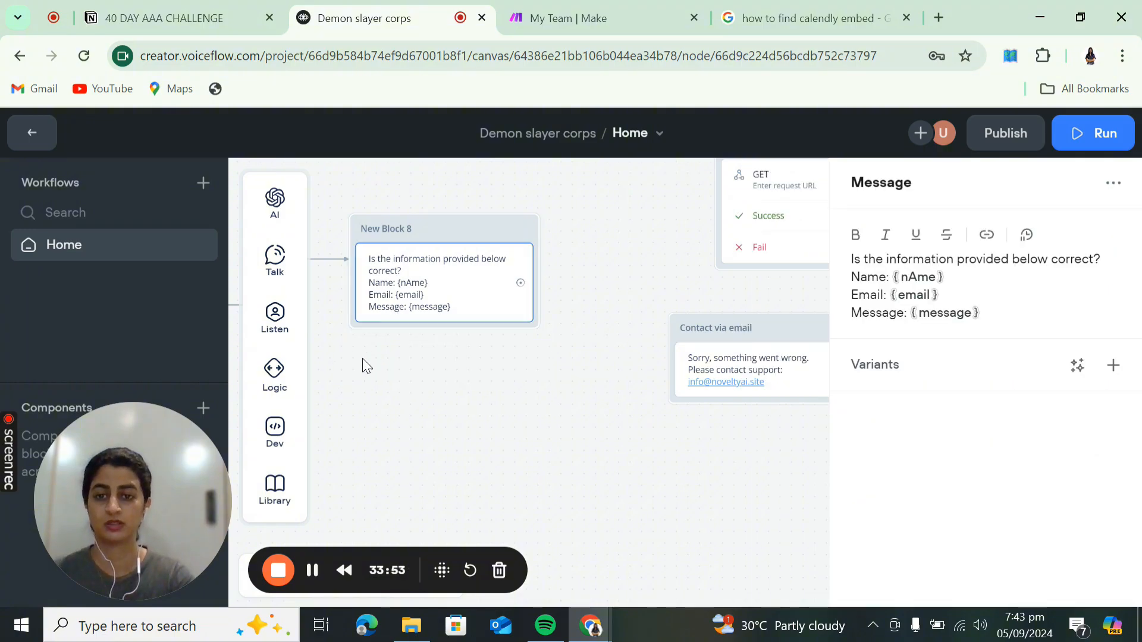
- Add a Buttons step labelled Yes and No, linking the Yes button to the API block
mouse_move(286, 318)
left_click_drag(351, 313, 479, 333)
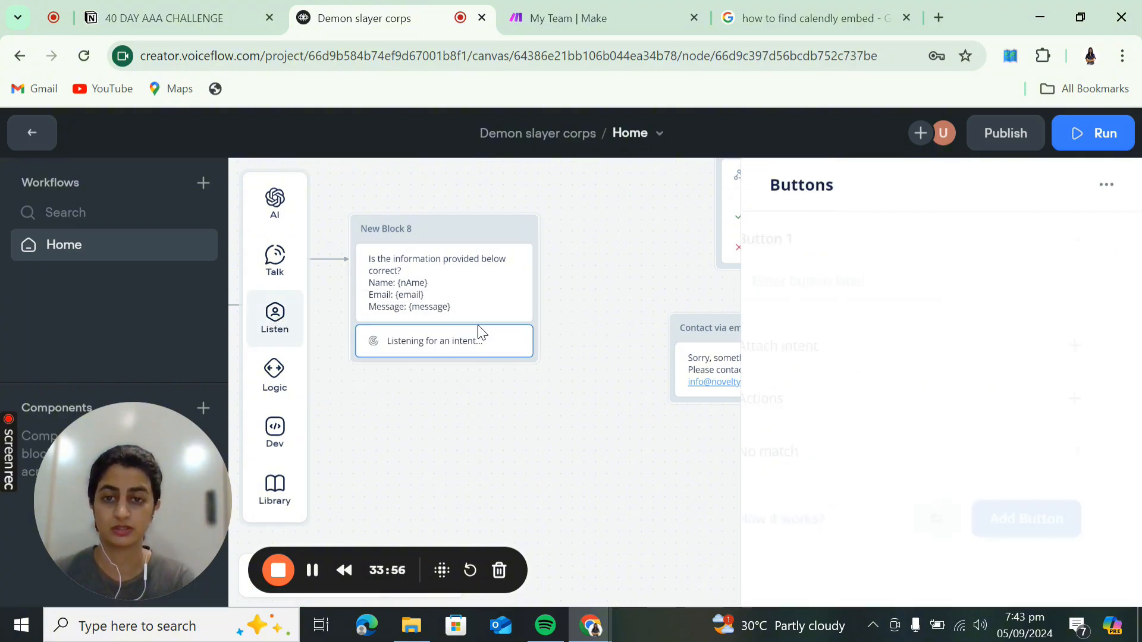
left_click(834, 278)
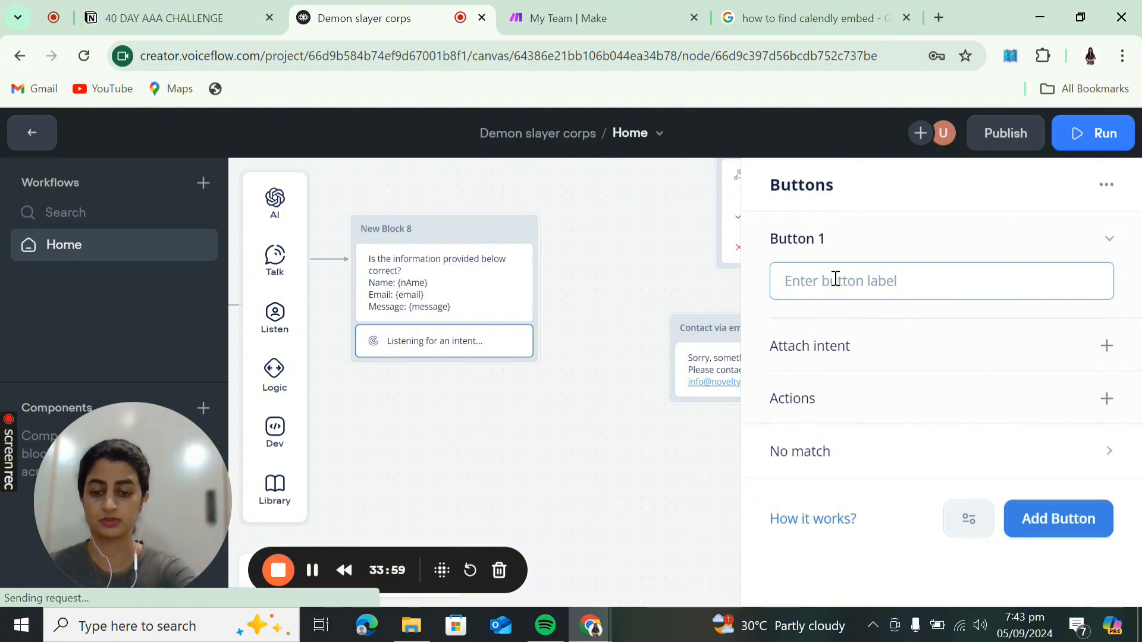
type("Yes")
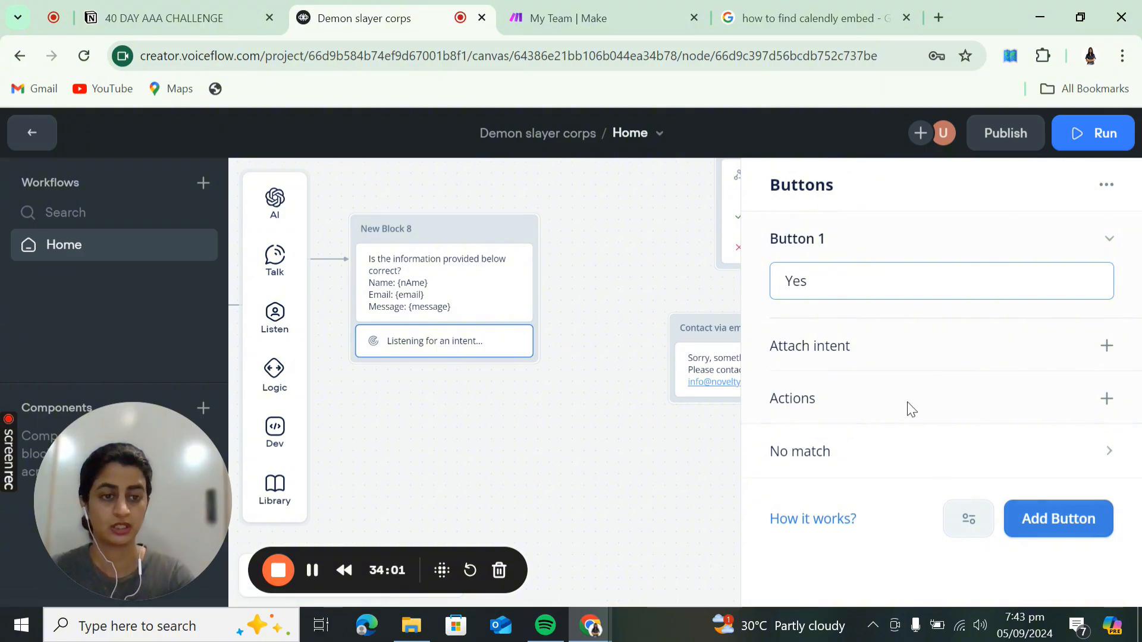
left_click(1058, 517)
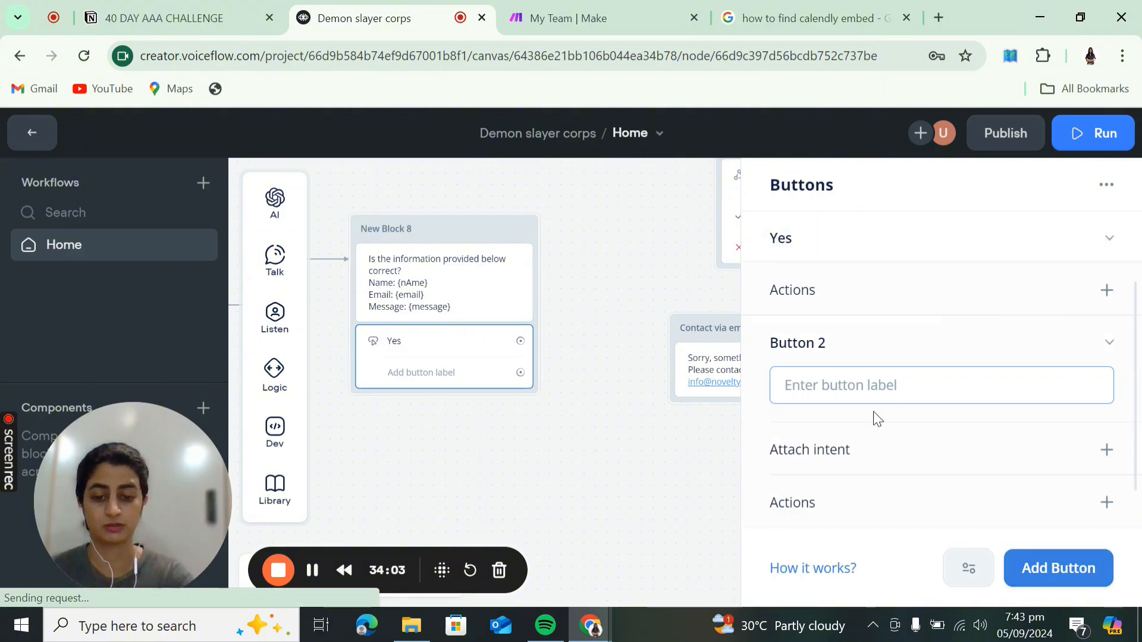
type("No")
left_click(606, 455)
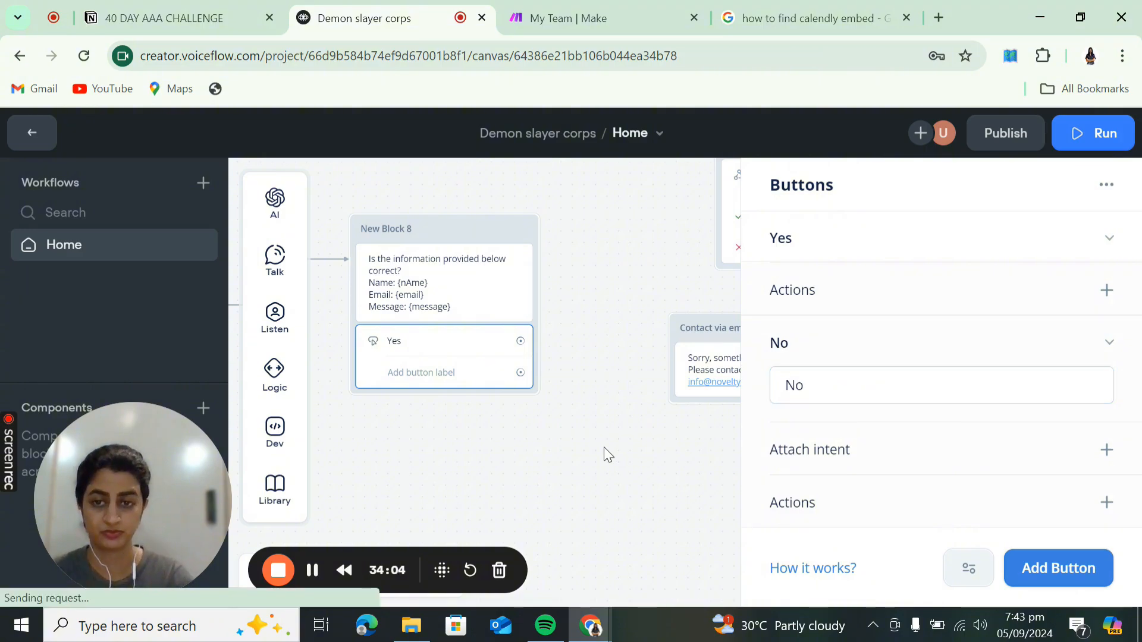
left_click_drag(521, 341, 720, 196)
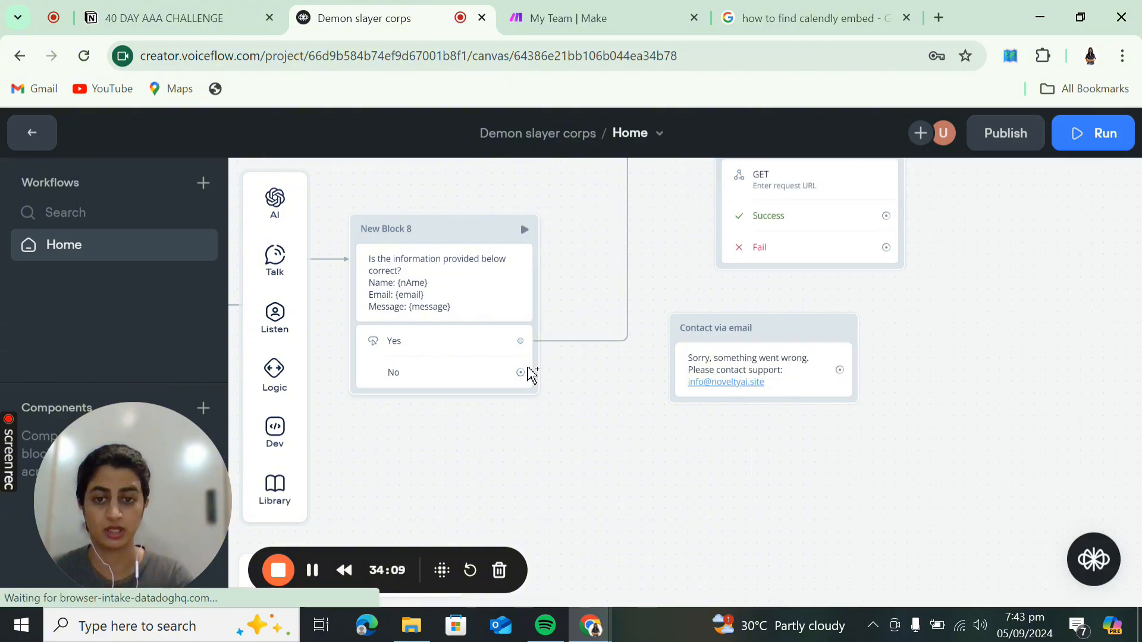
- Connect New Block 8's No button to the Contact via email block and move that block lower
left_click_drag(522, 375, 674, 393)
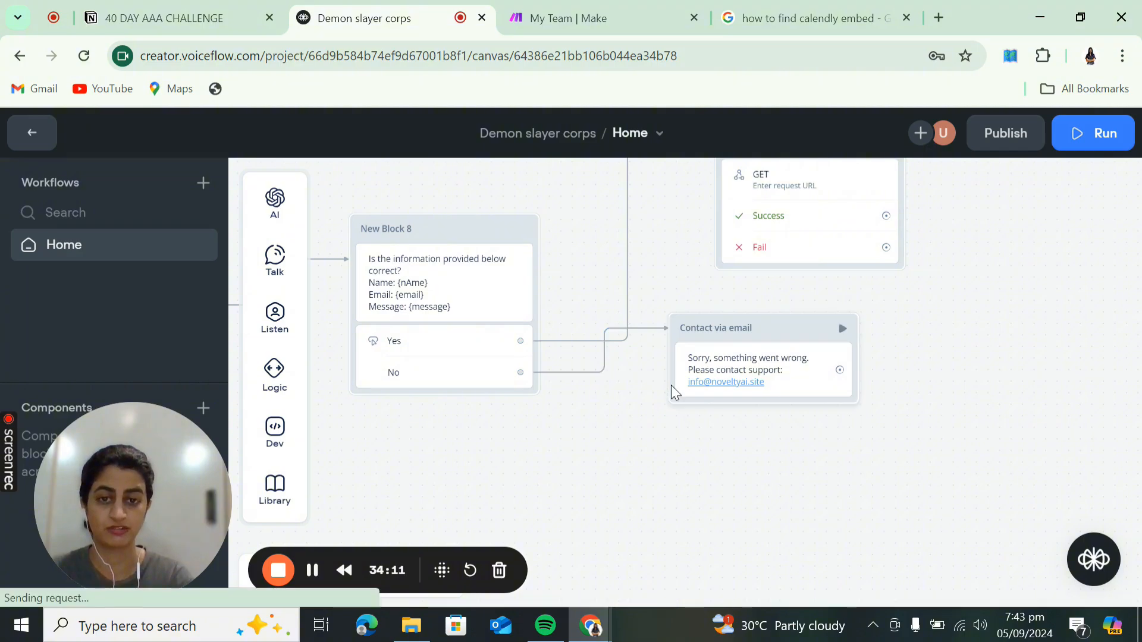
left_click_drag(798, 334, 785, 410)
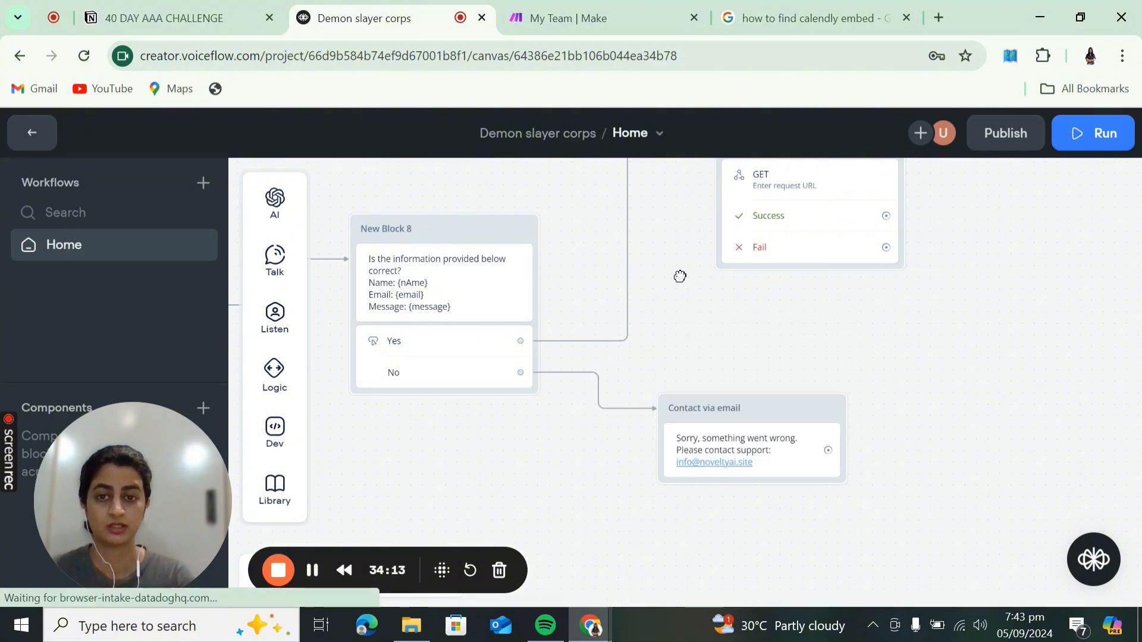
left_click_drag(680, 276, 1017, 364)
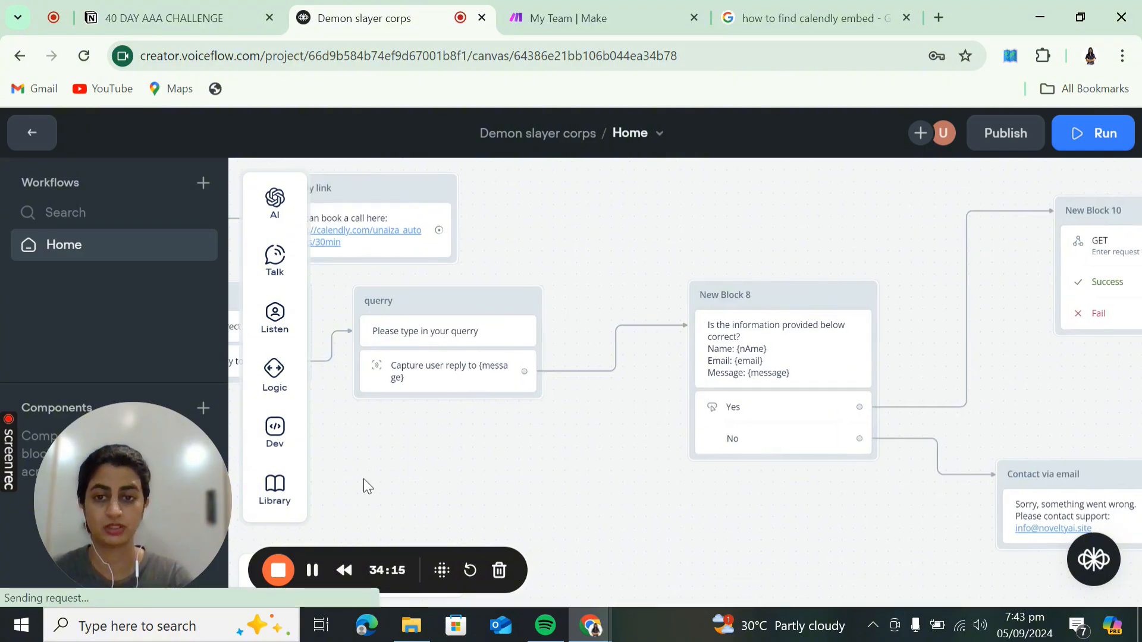
left_click_drag(363, 479, 793, 510)
left_click_drag(1022, 474, 622, 452)
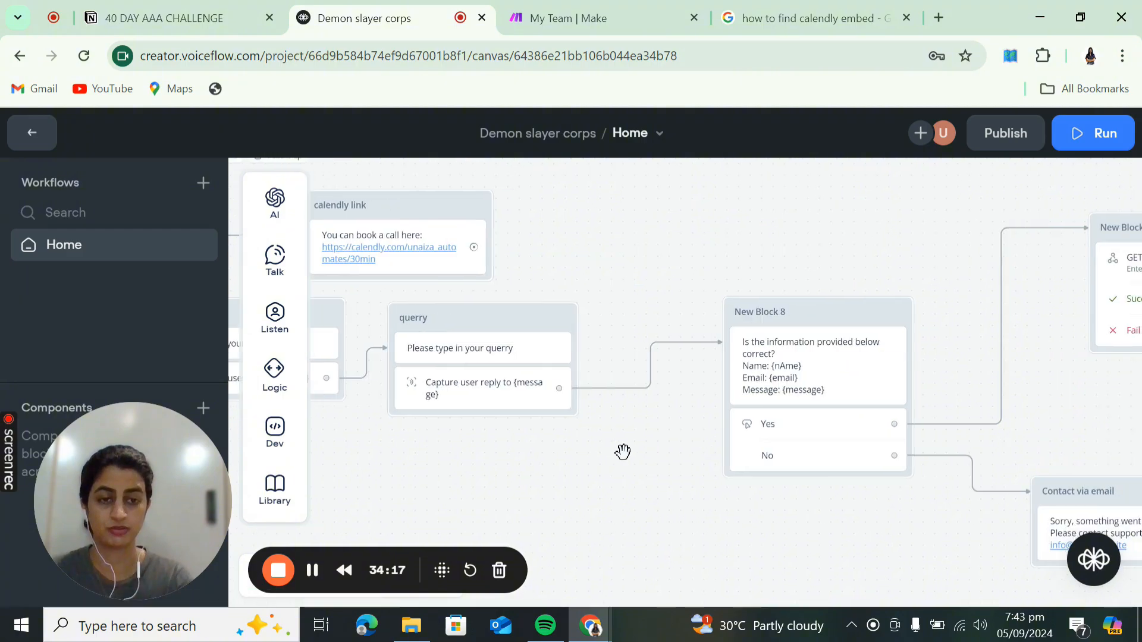
left_click_drag(775, 539, 393, 464)
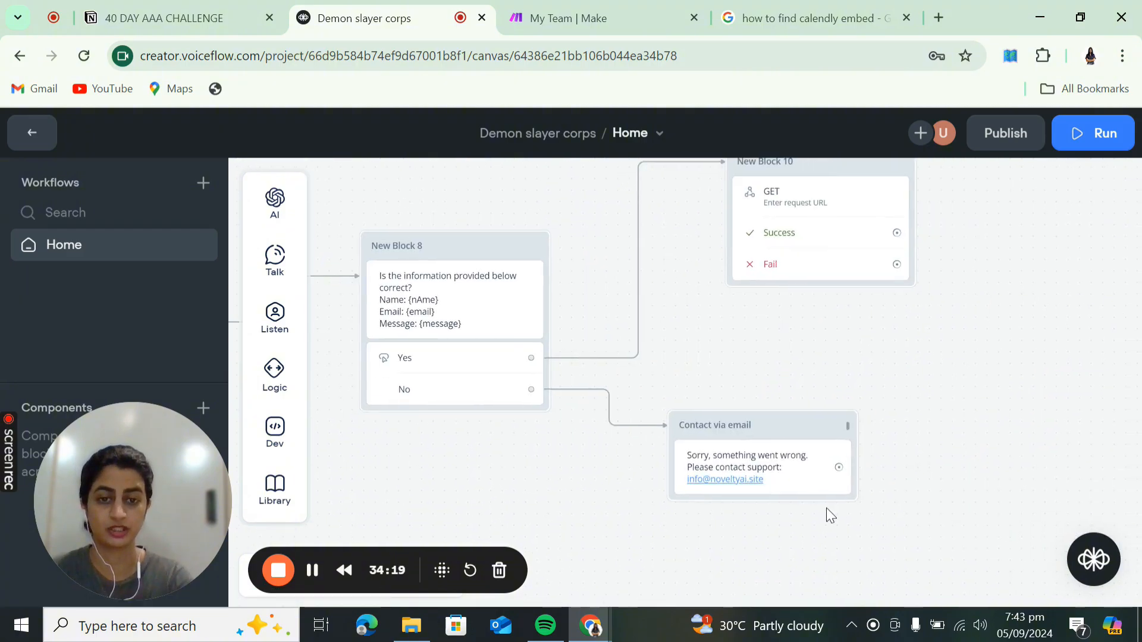
left_click_drag(733, 338, 772, 395)
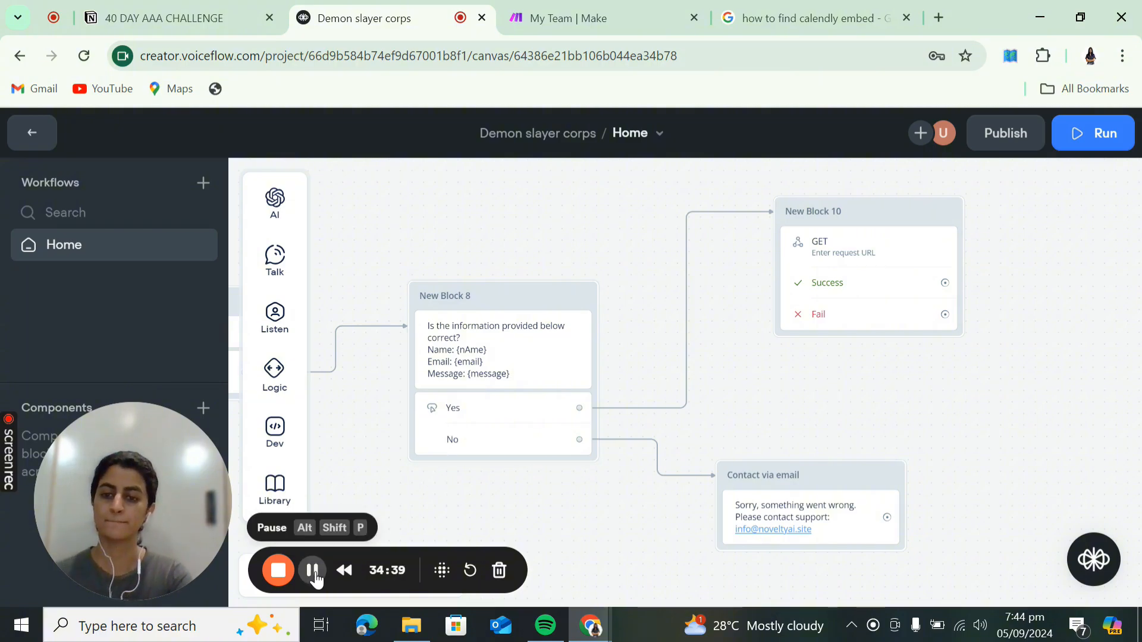
- Retitle New Block 10 as 'make.com' and open its API request settings
left_click(312, 570)
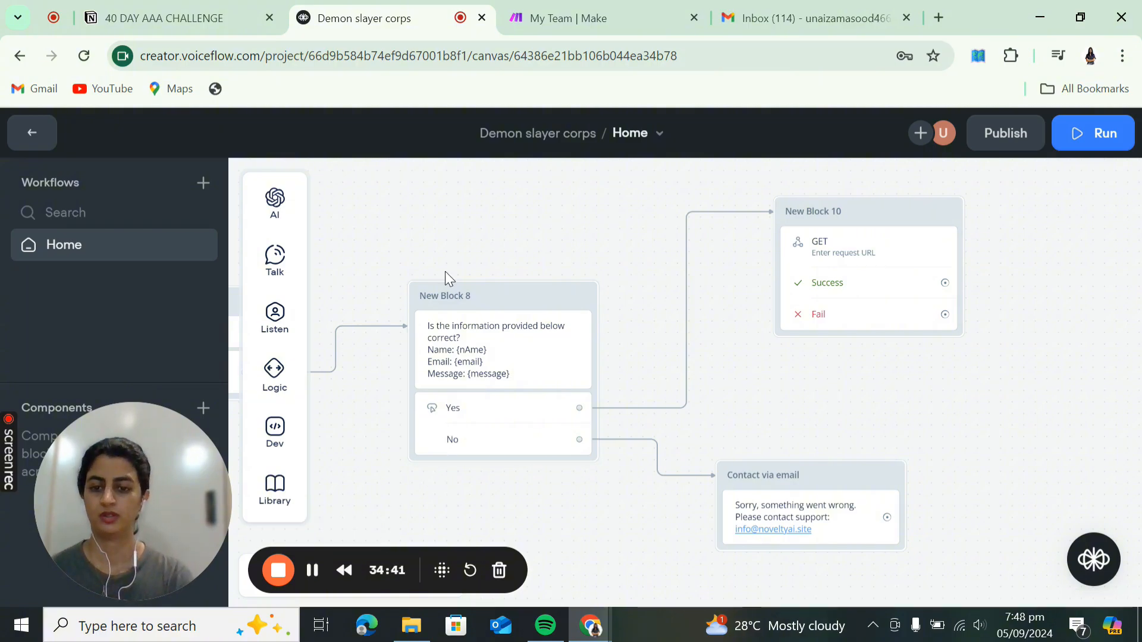
scroll(445, 271, "down", 3)
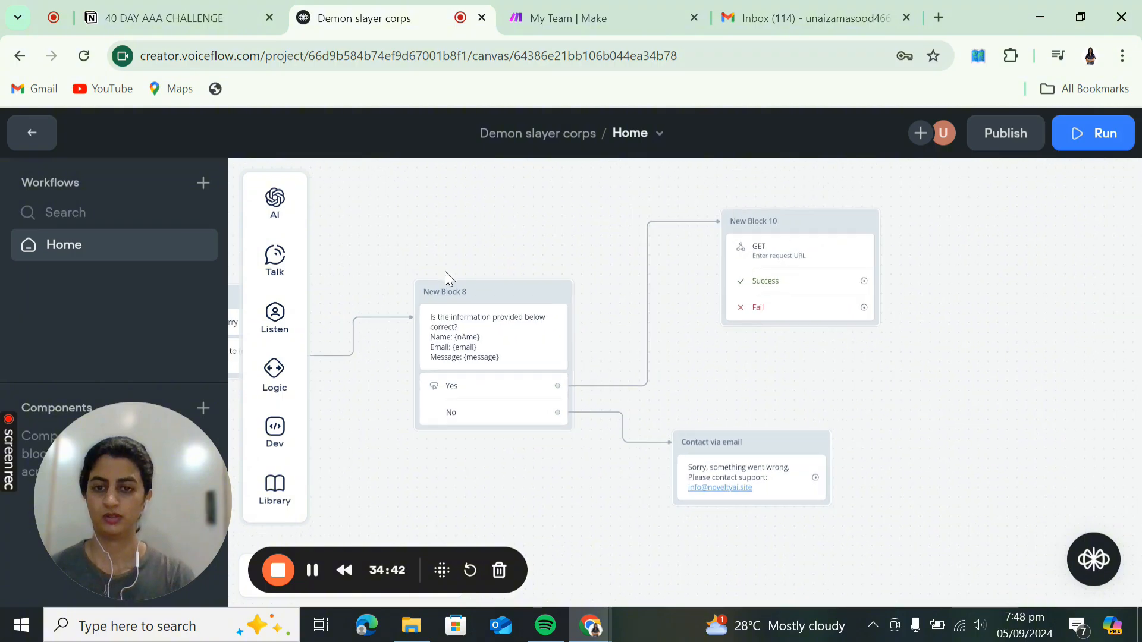
left_click_drag(409, 263, 370, 286)
mouse_move(930, 303)
left_mouse_down()
mouse_move(897, 314)
mouse_move(949, 311)
left_mouse_up()
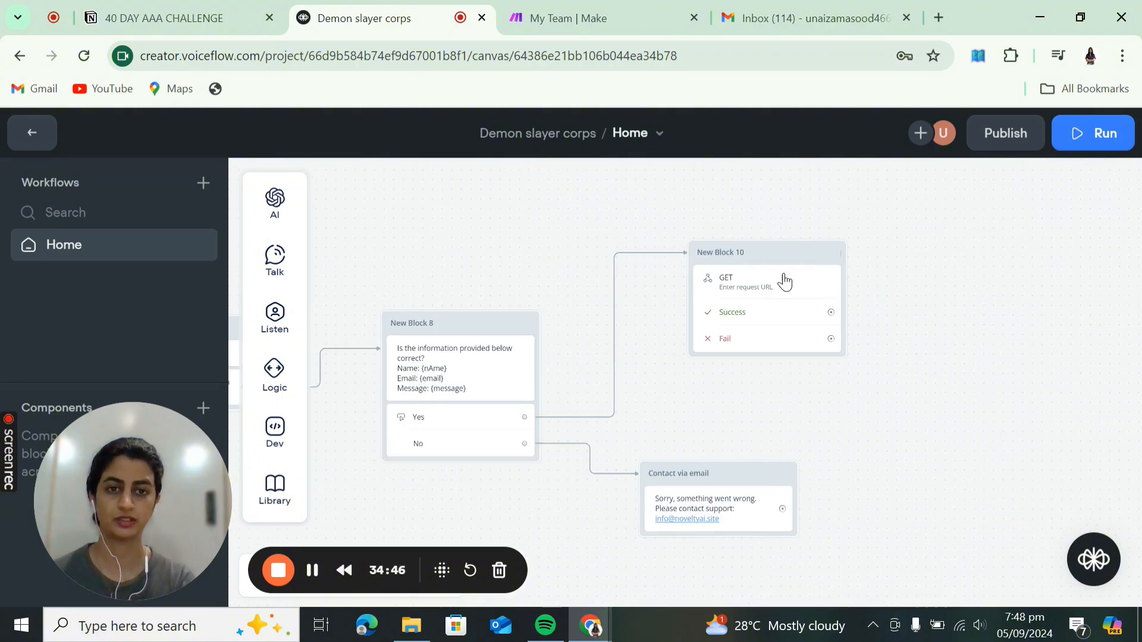
left_click(733, 251)
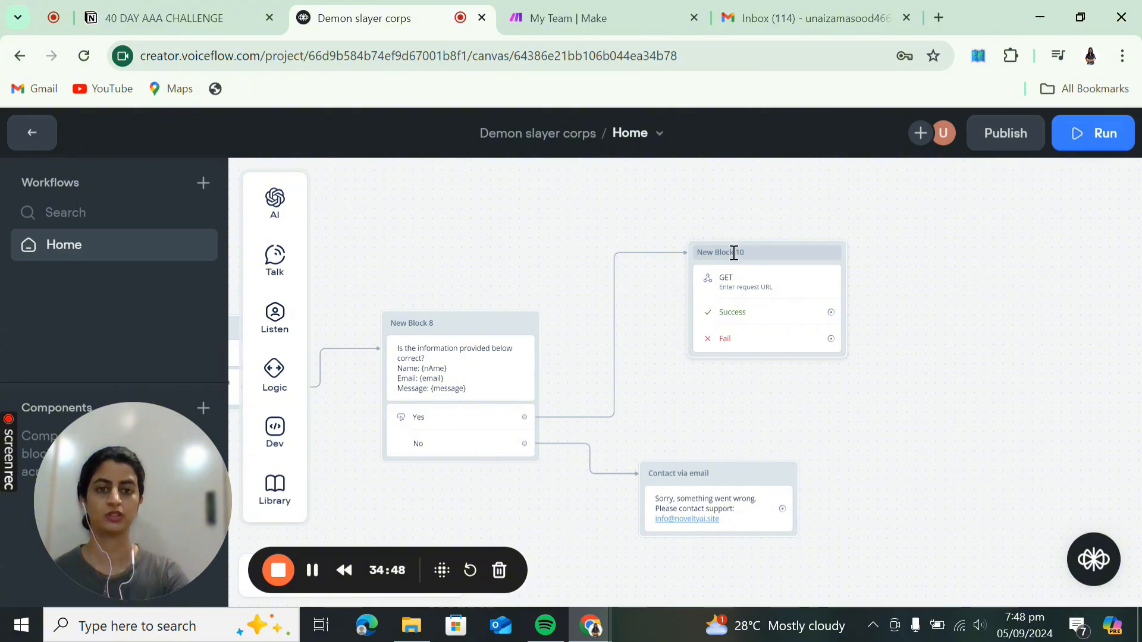
left_click(734, 253)
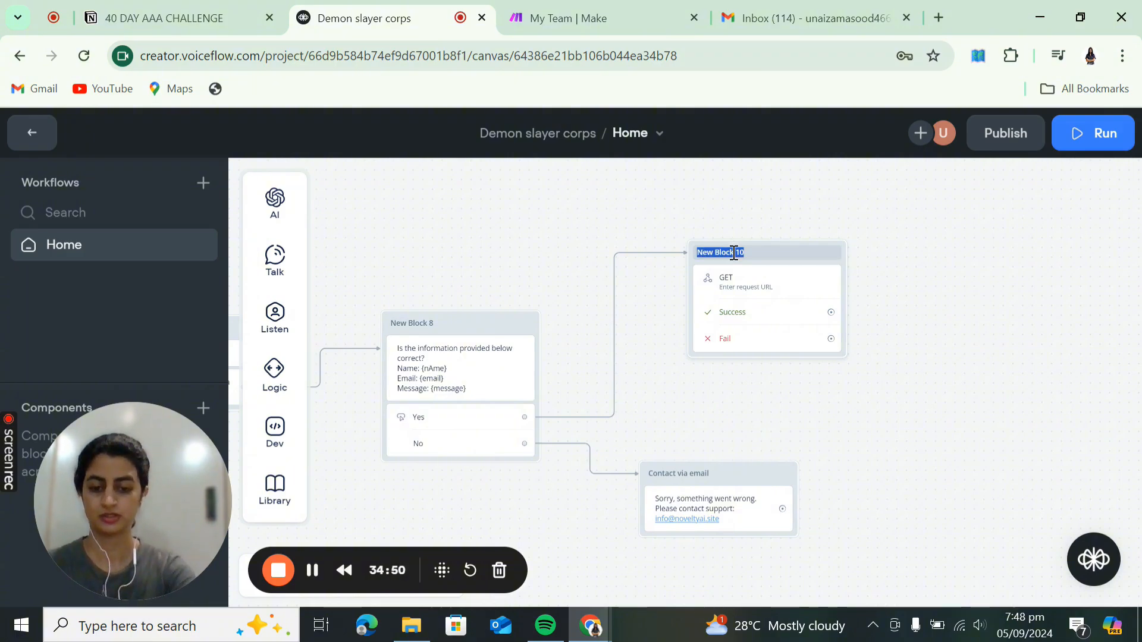
type("make.com")
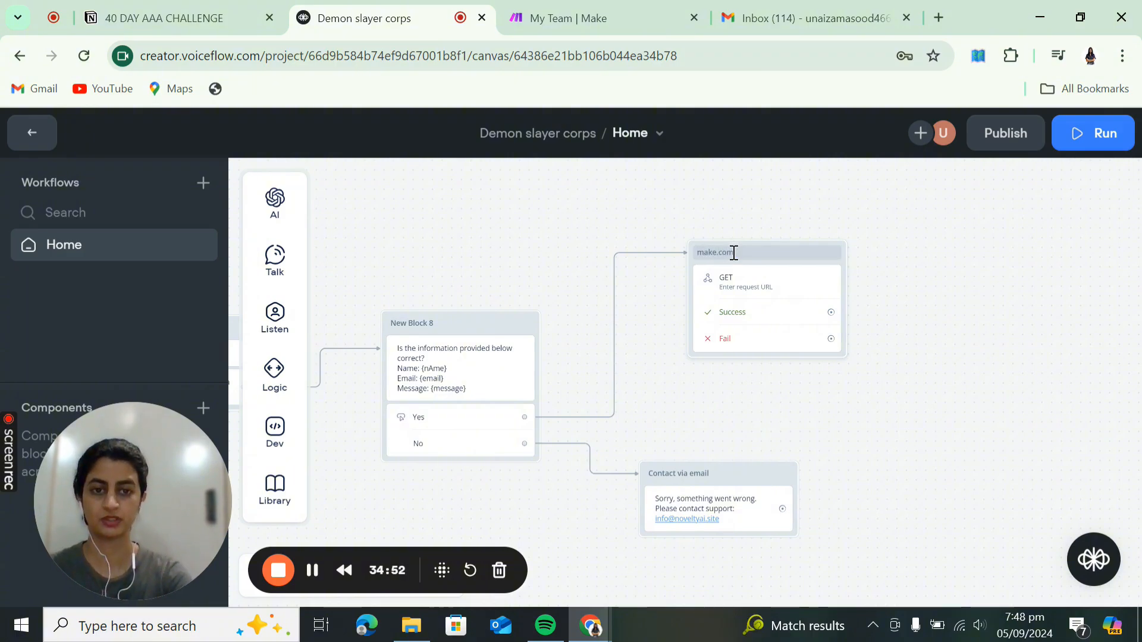
key("Return")
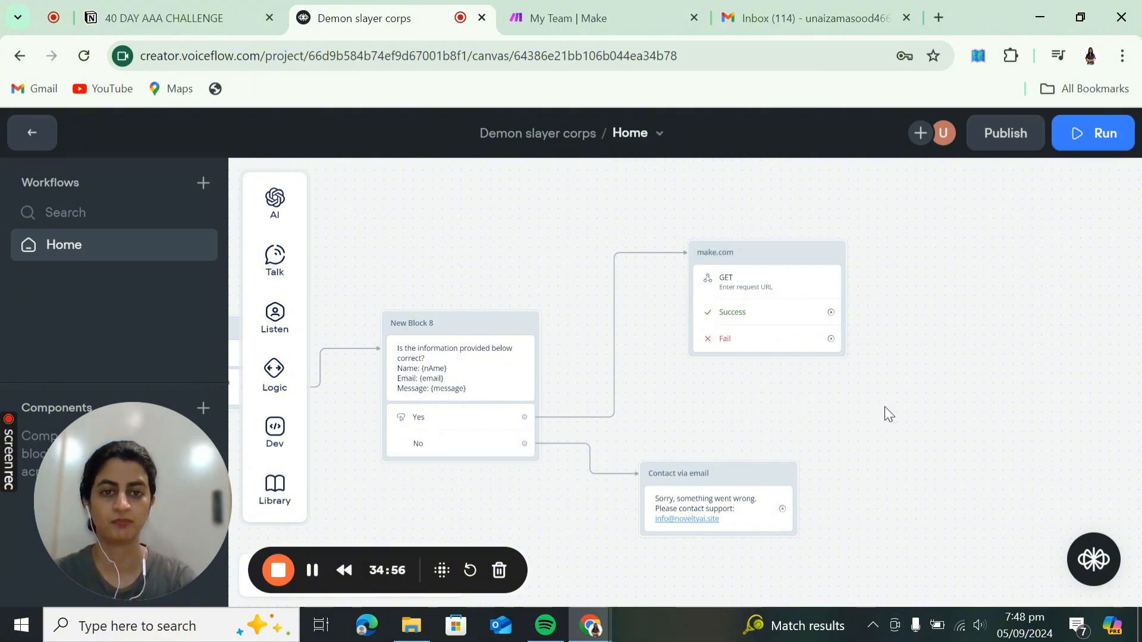
left_click_drag(871, 407, 736, 420)
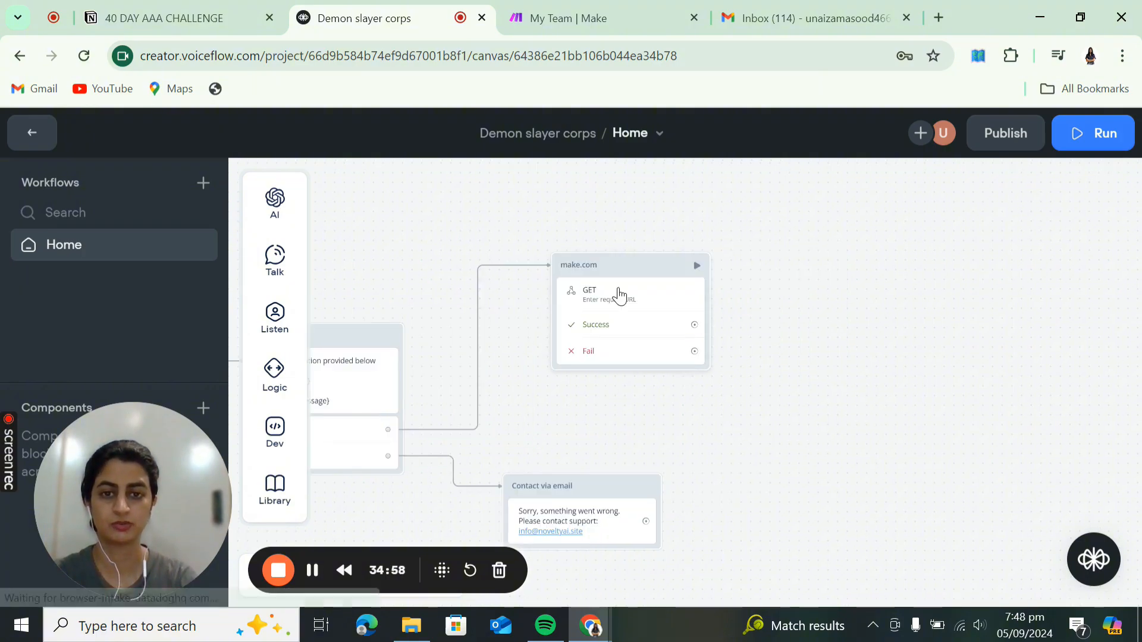
left_click(618, 289)
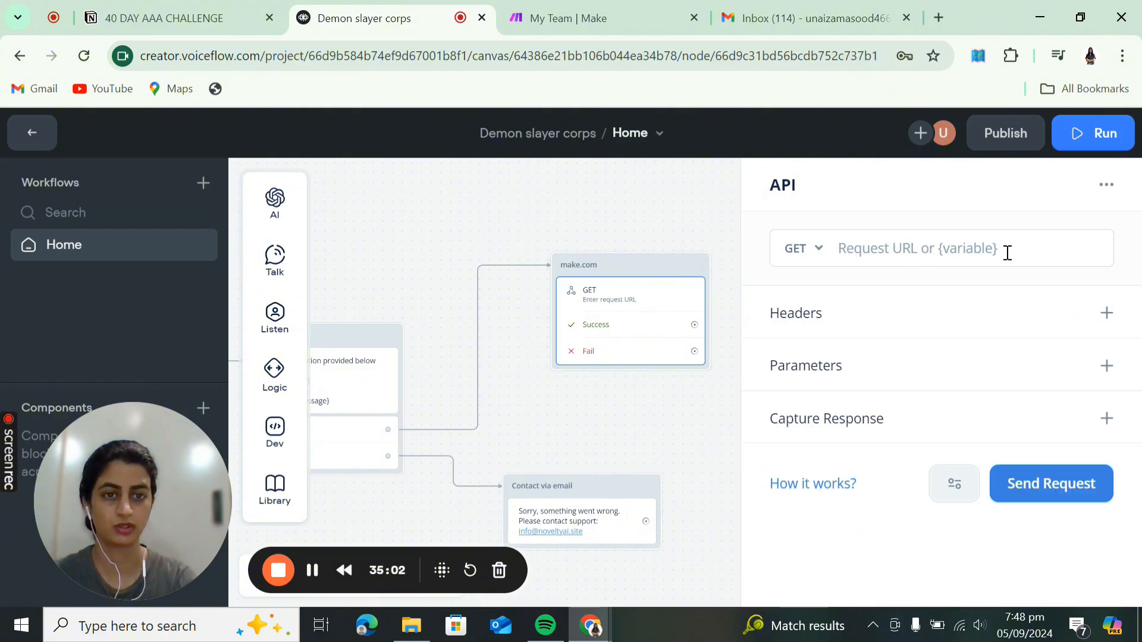
- In Make, create a new scenario with a Custom webhook trigger, save the hook, and copy its address
left_click(627, 18)
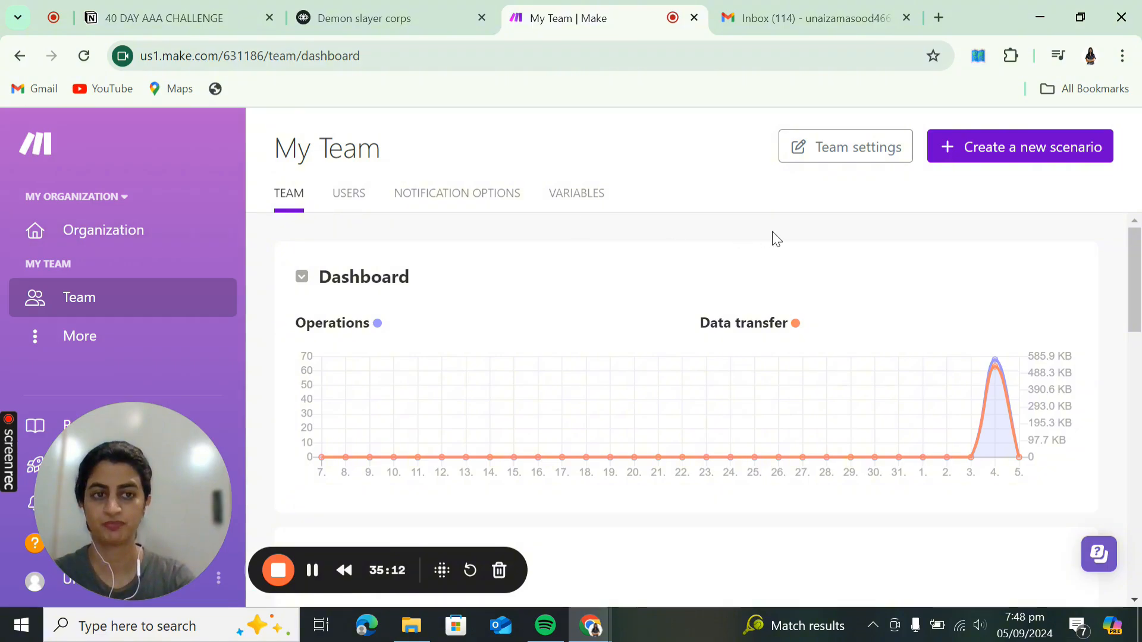
left_click(997, 154)
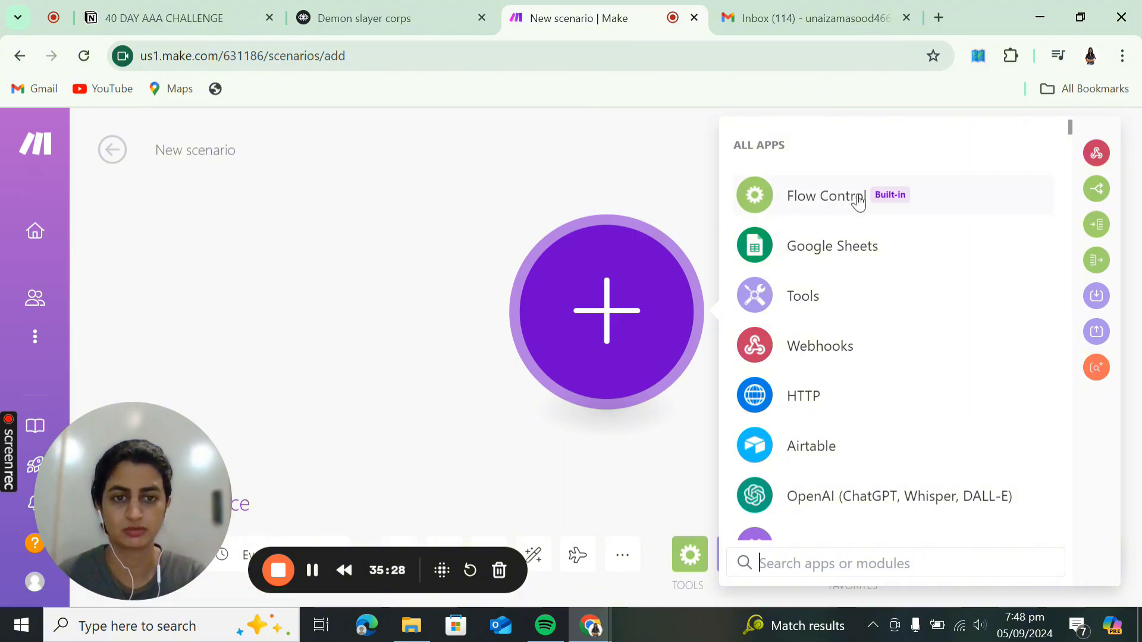
type("webhook")
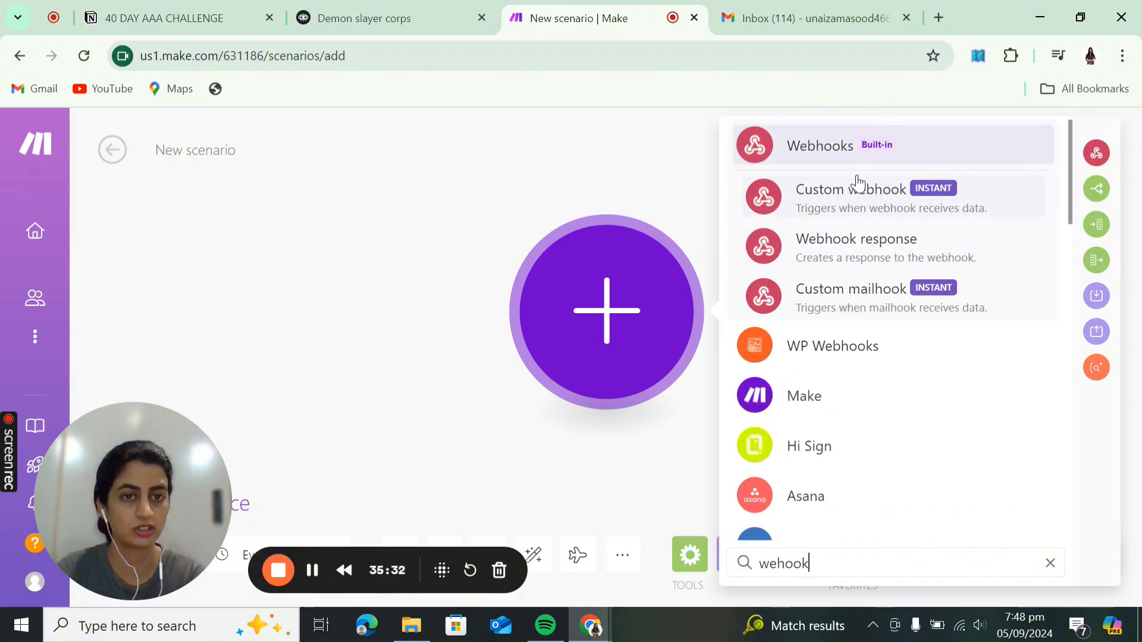
left_click(857, 195)
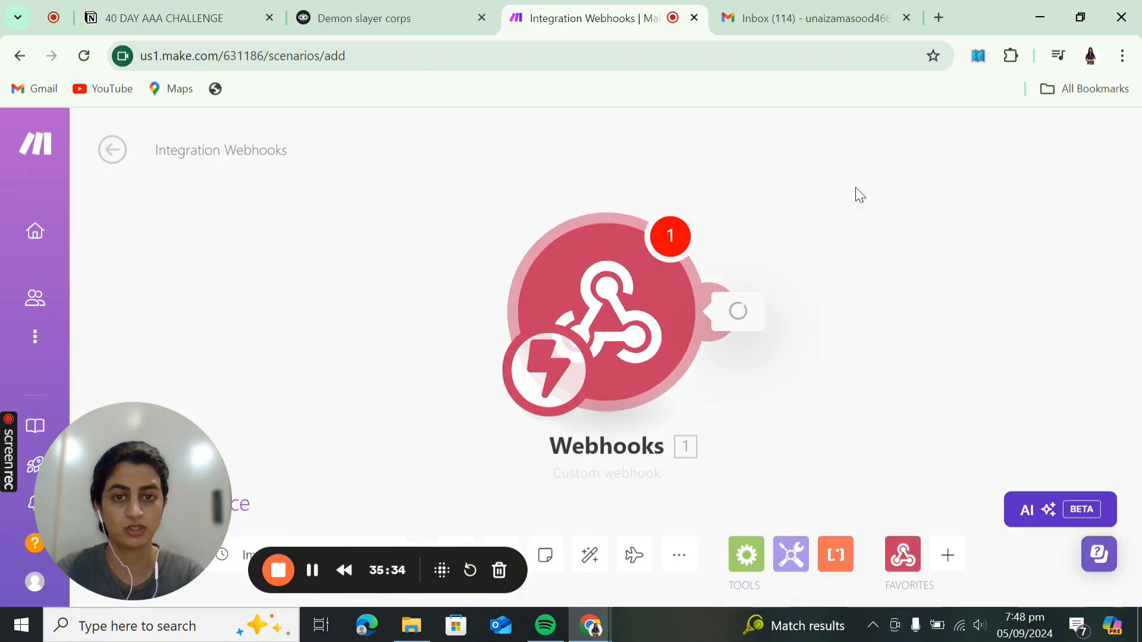
left_click(1074, 306)
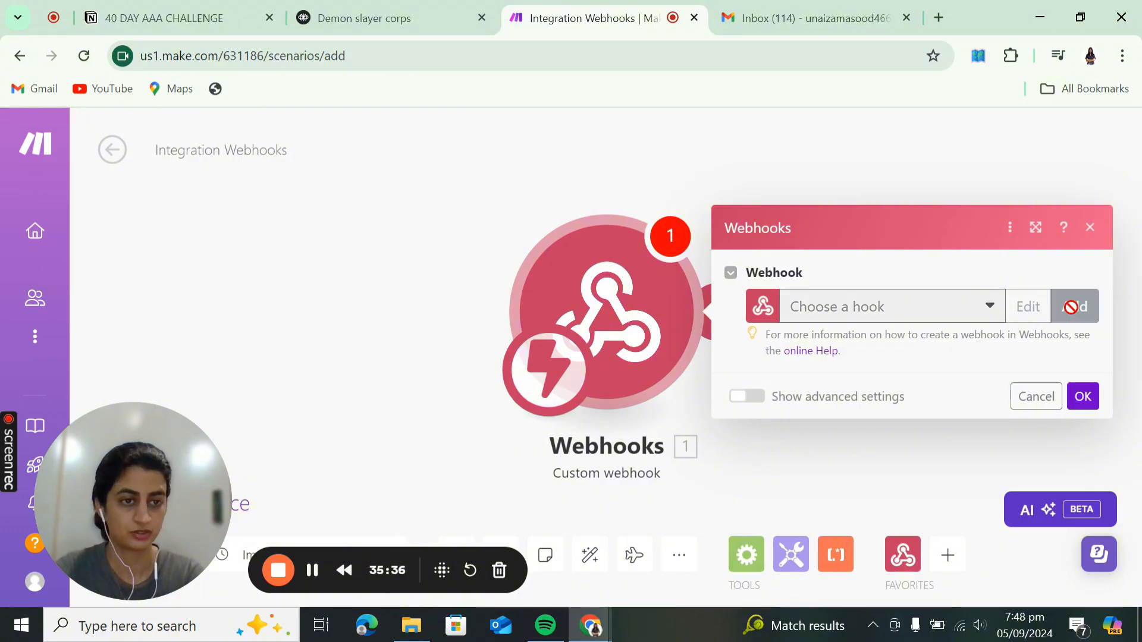
left_click(1005, 456)
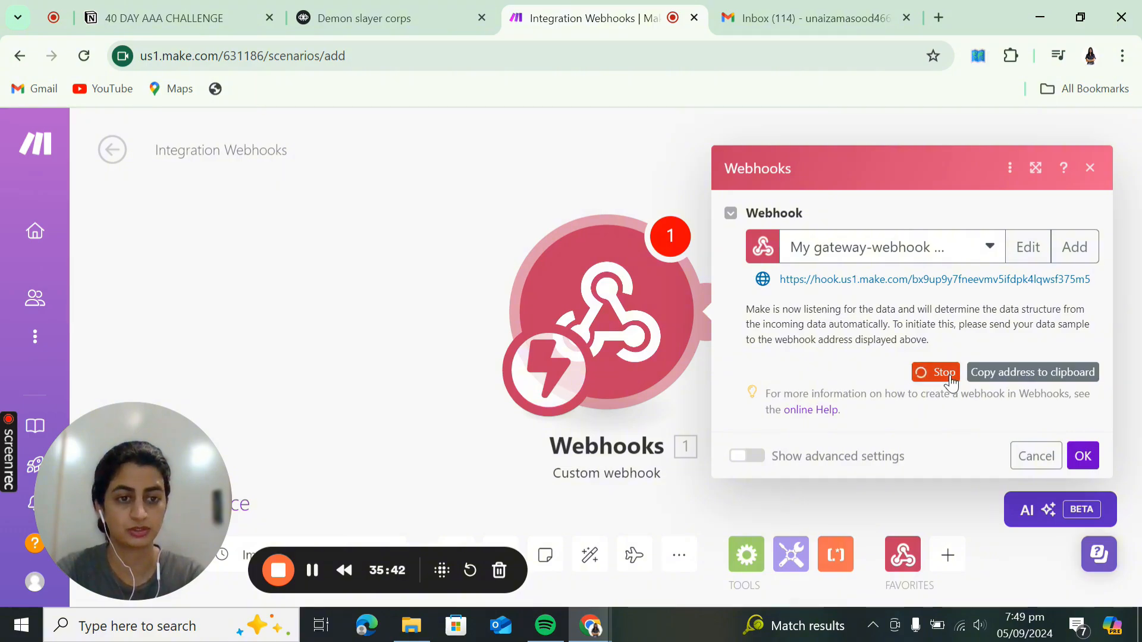
left_click(991, 373)
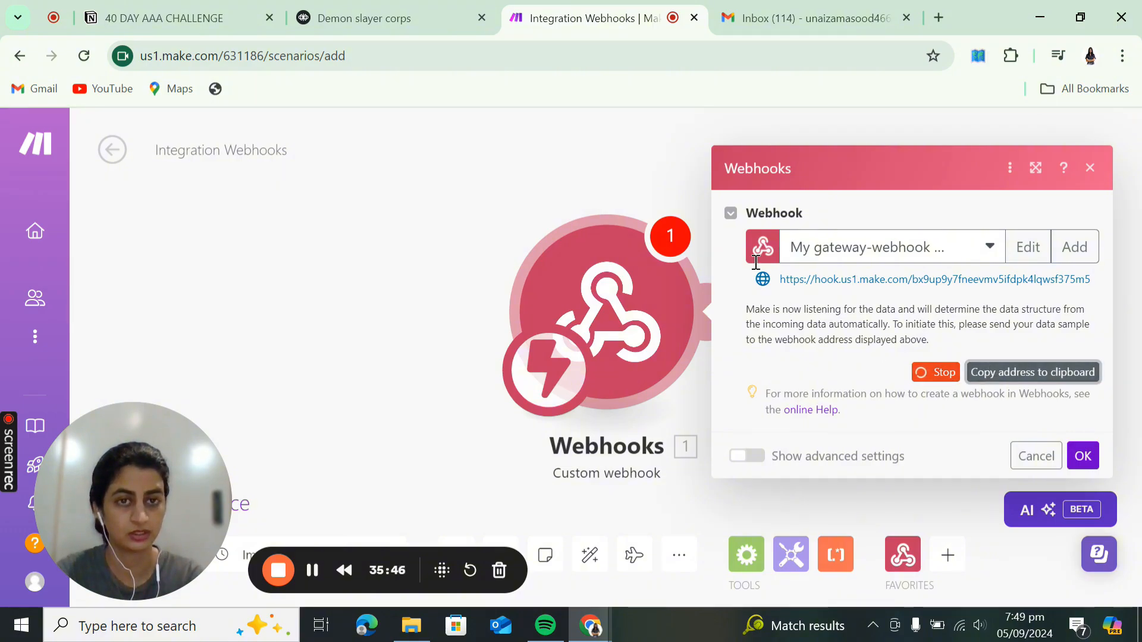
left_click(352, 22)
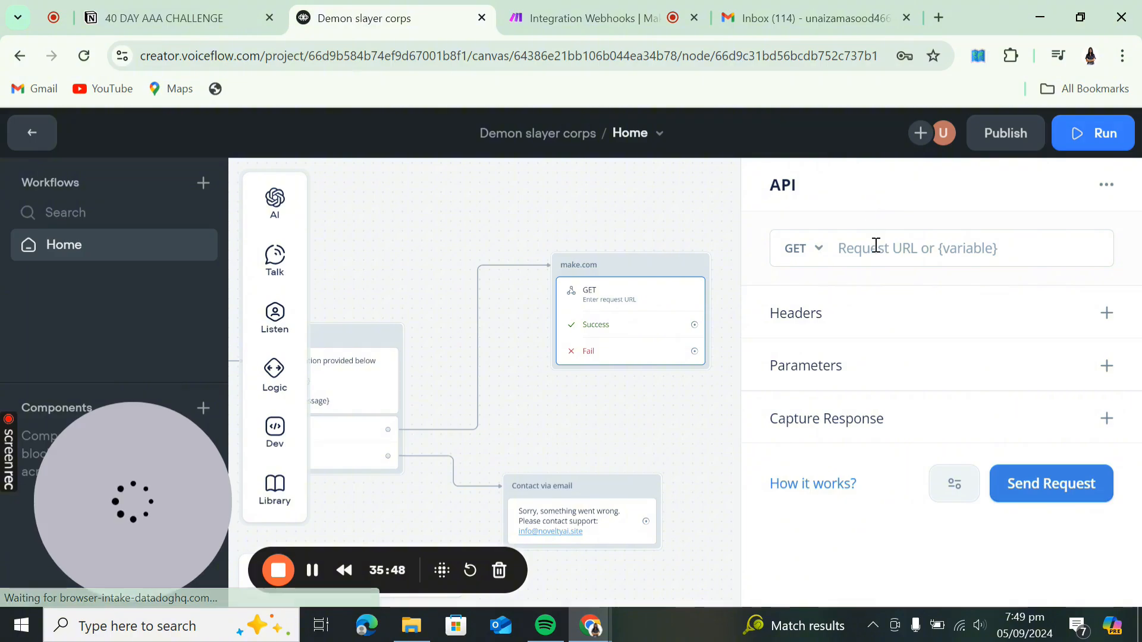
- Paste the webhook URL as the Request URL, send a test request, and accept the determined data in Make
left_click(875, 249)
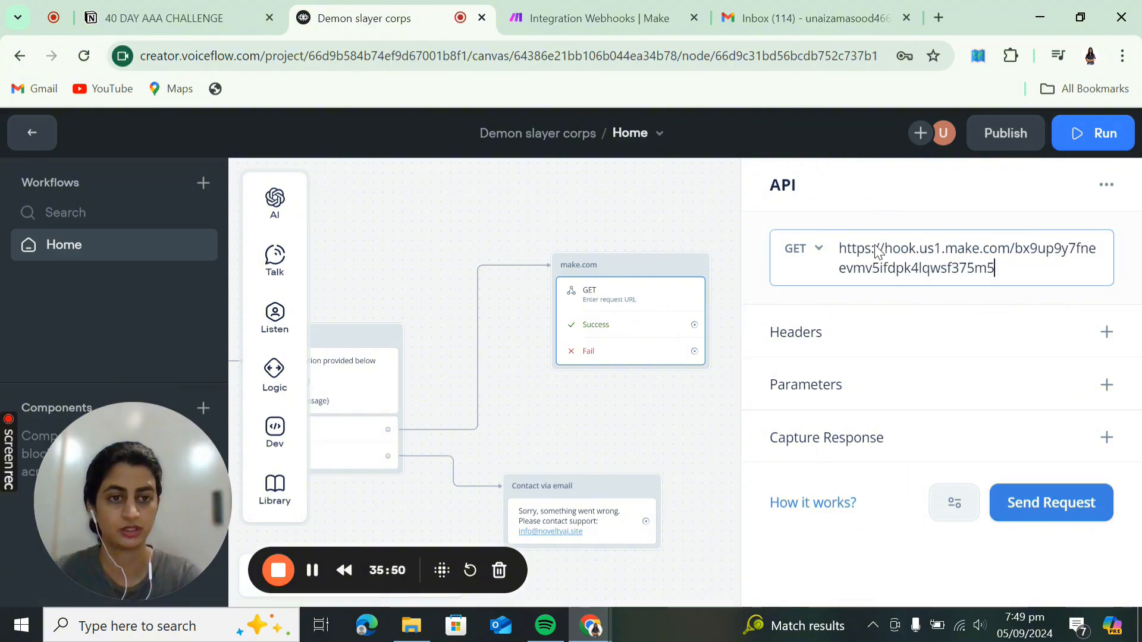
left_click(1028, 521)
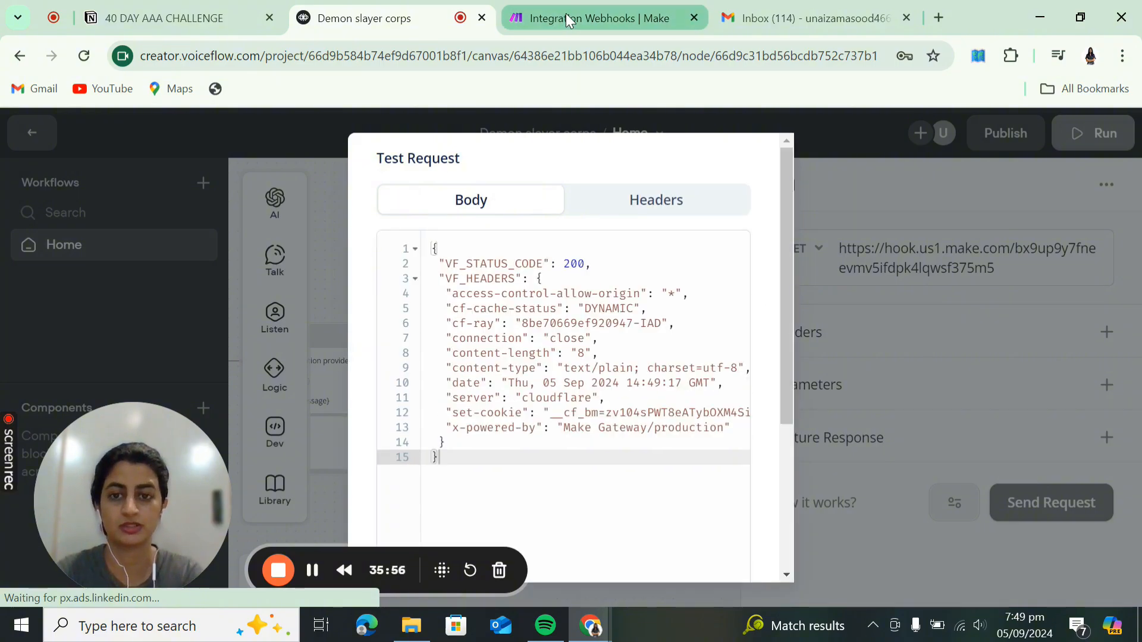
left_click(540, 384)
scroll(540, 380, "up", 1)
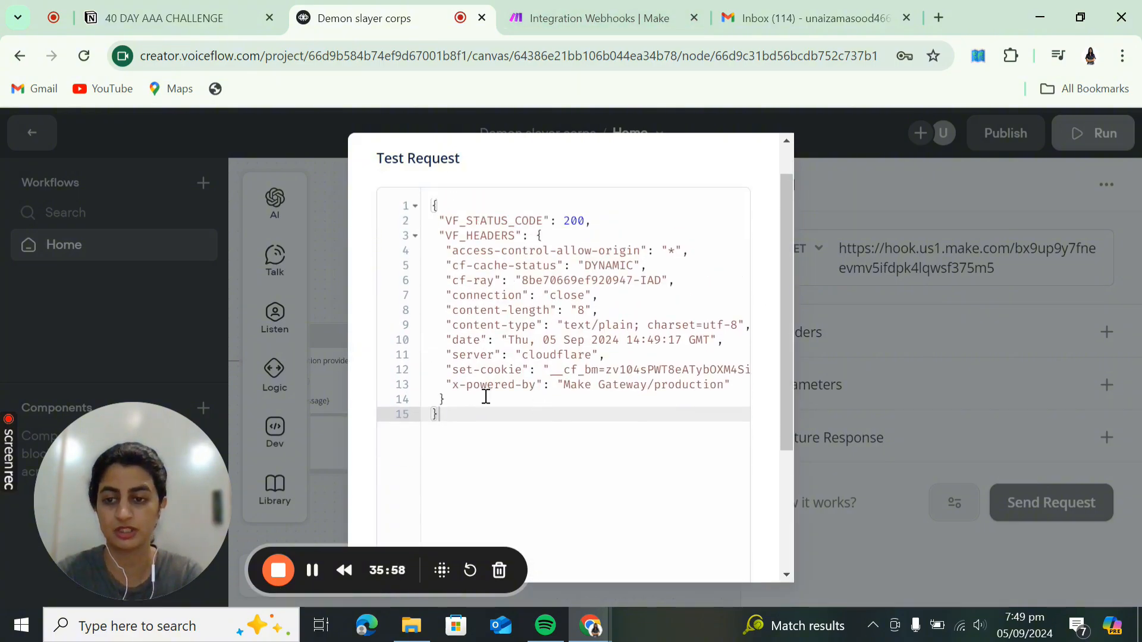
left_click_drag(99, 468, 78, 383)
scroll(630, 503, "down", 3)
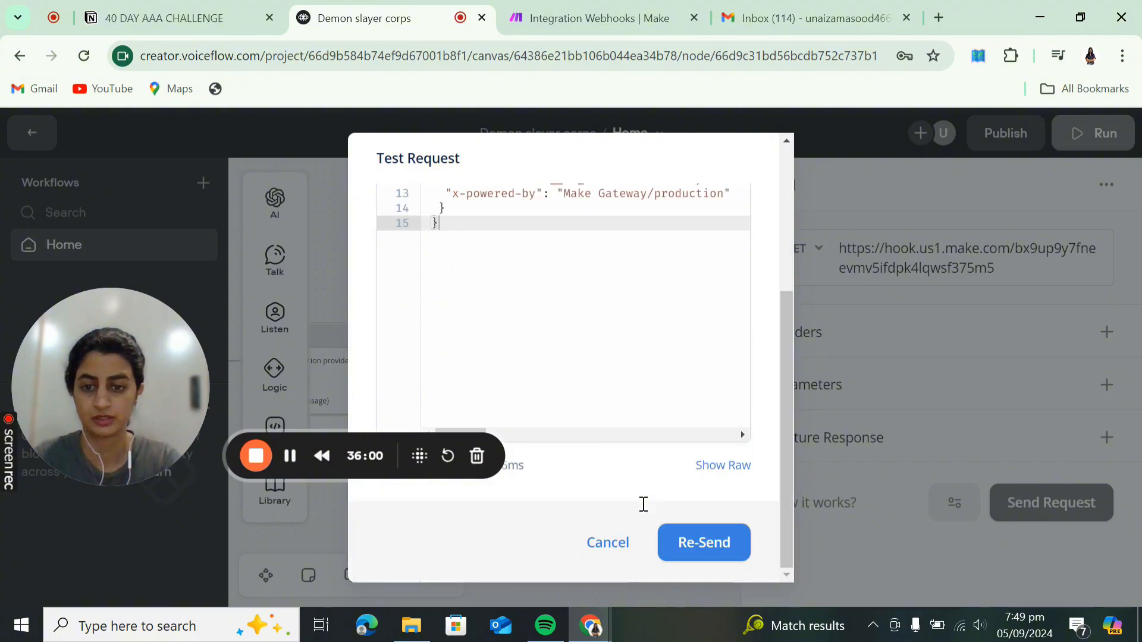
scroll(537, 377, "up", 1)
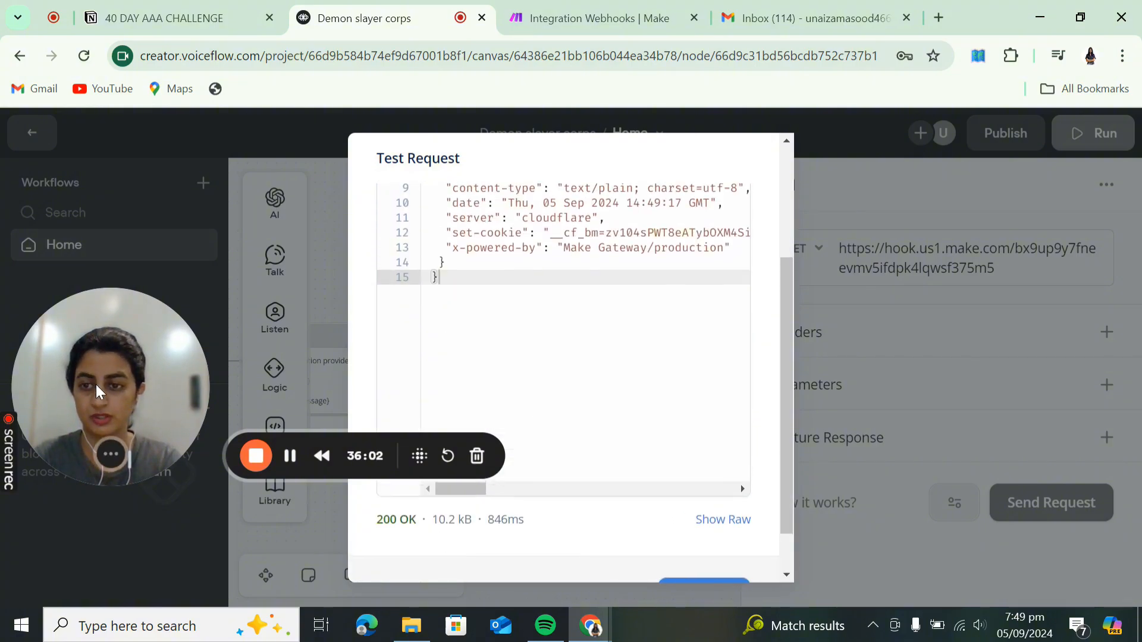
left_click_drag(85, 392, 82, 499)
left_click(585, 26)
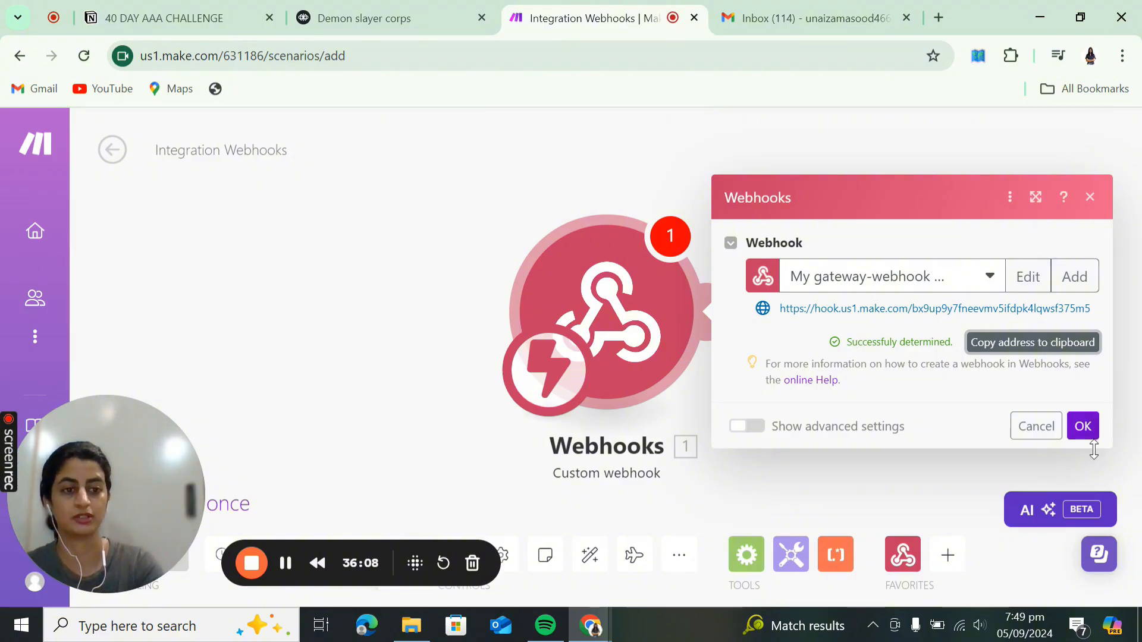
left_click(1083, 425)
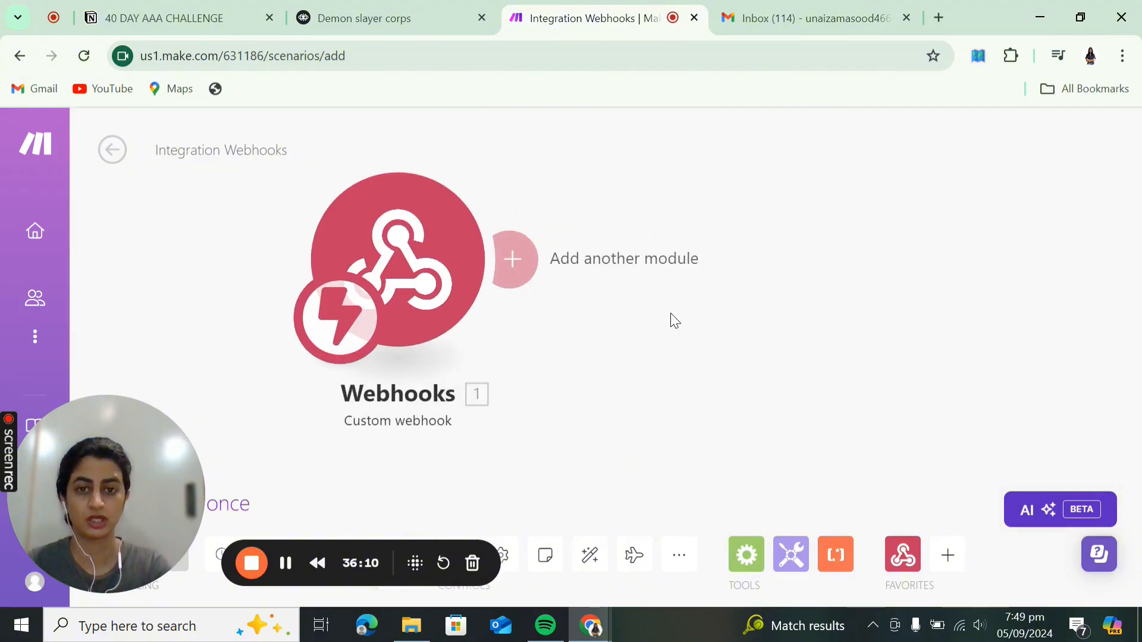
- Add a Gmail Send an Email module after the webhook using My Google Restricted connection, adding a recipient field
left_click(498, 262)
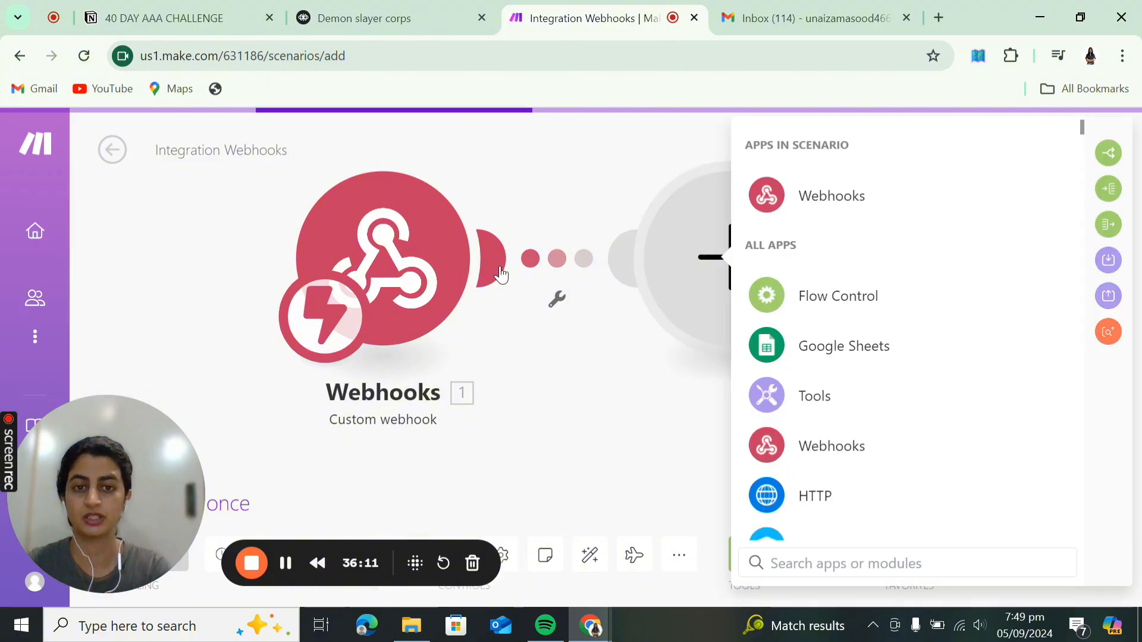
type("gmai")
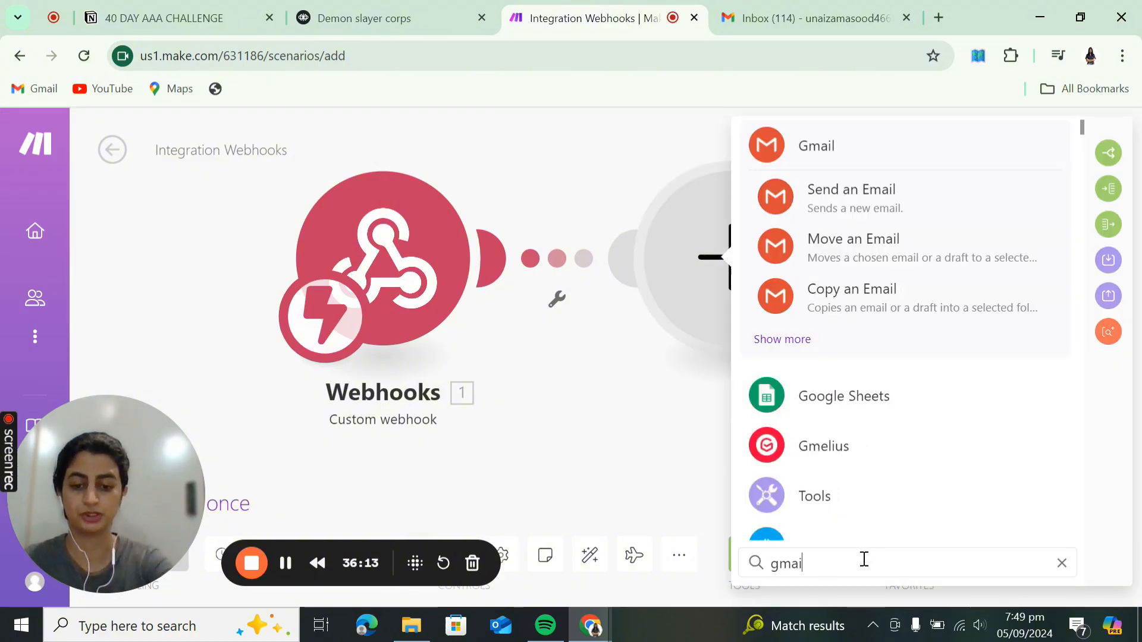
left_click(900, 196)
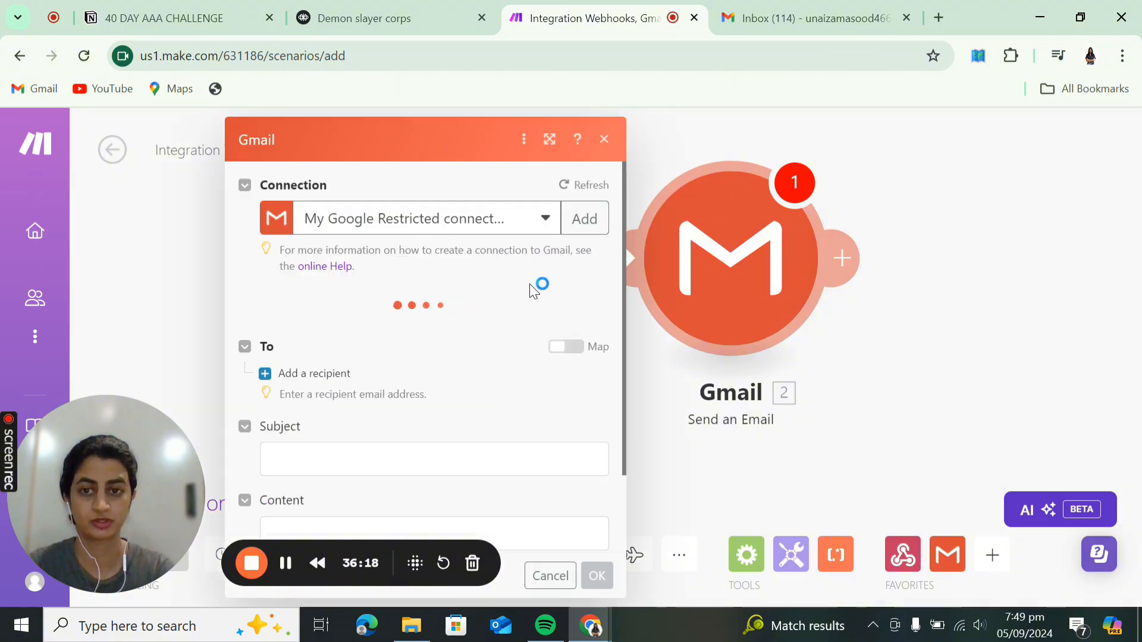
left_click(467, 226)
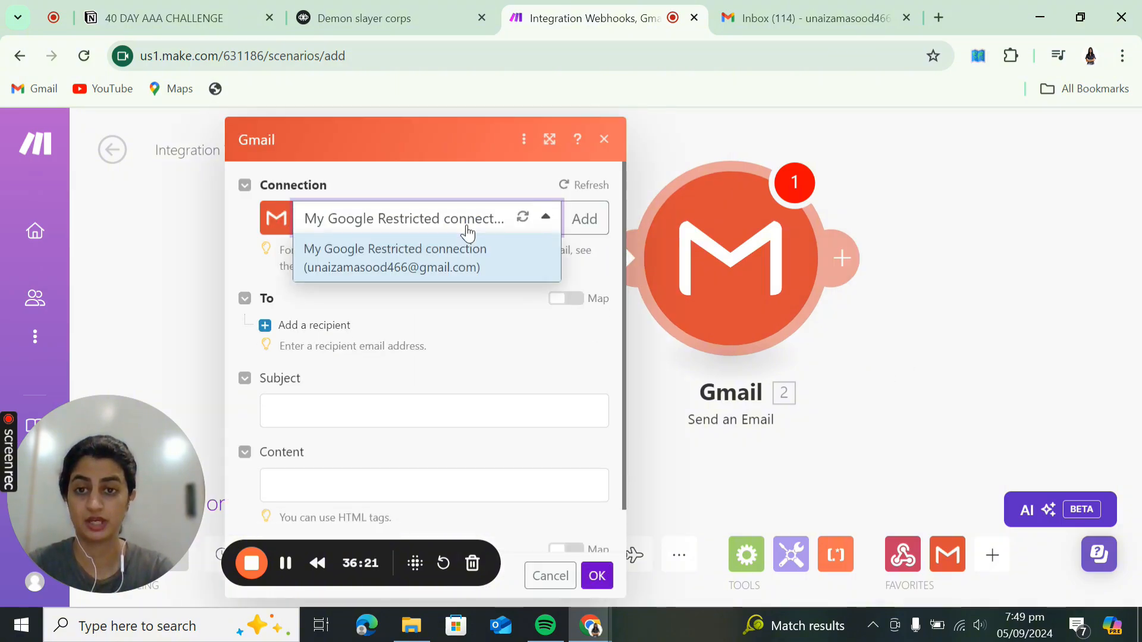
left_click(469, 298)
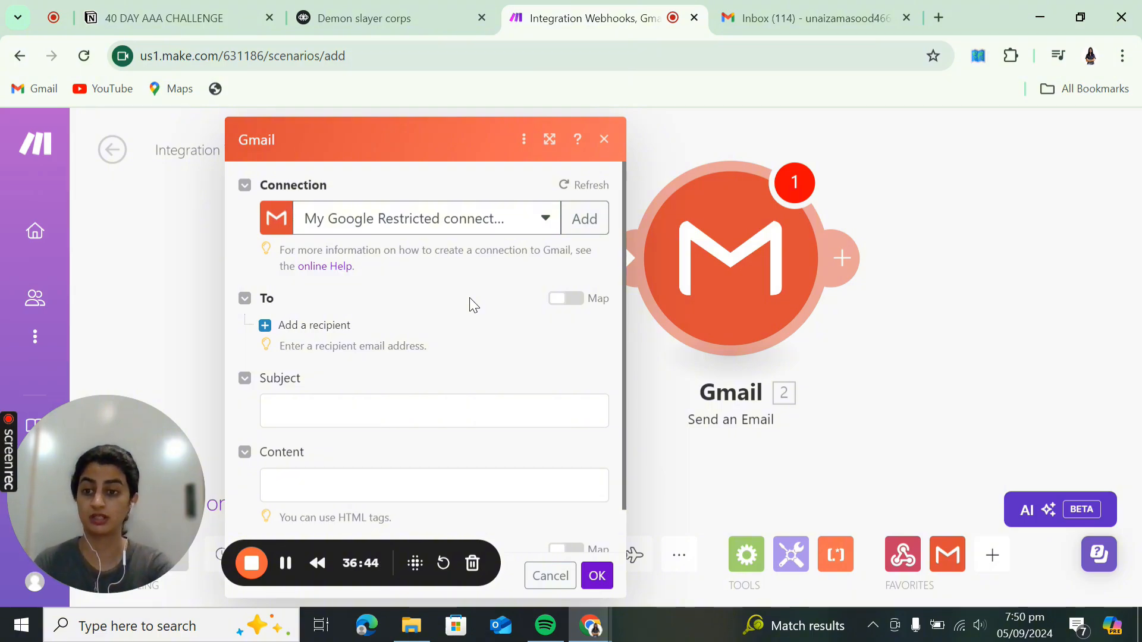
left_click(319, 324)
- Enter the recipient's email address and set the subject to 'New form submission'
left_click(369, 364)
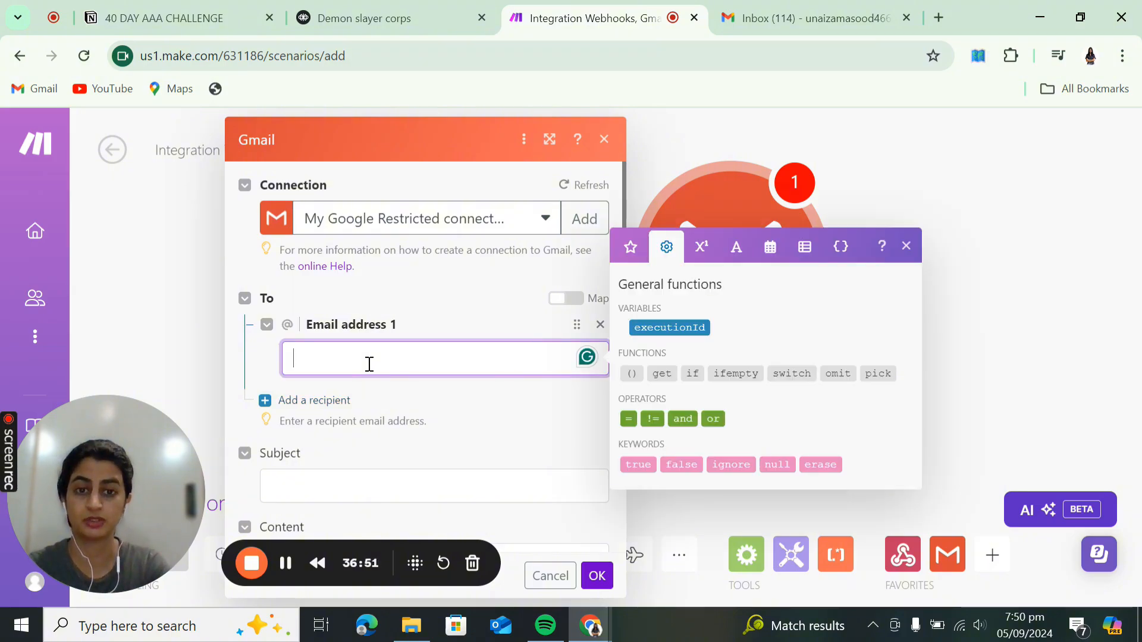
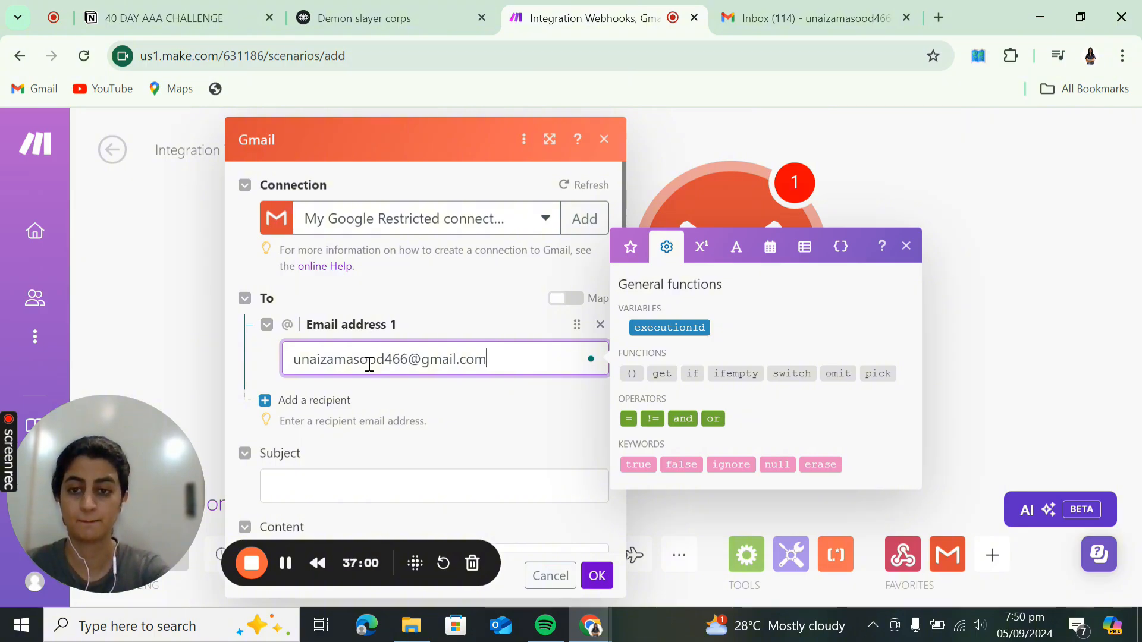
scroll(420, 461, "down", 1)
left_click(422, 426)
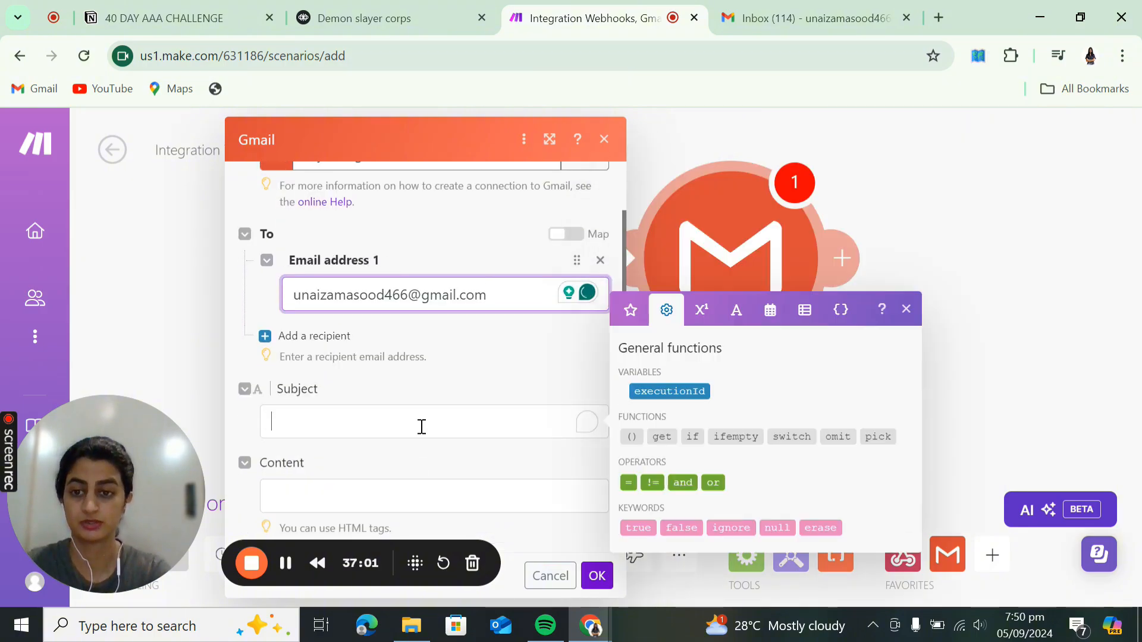
type("New form")
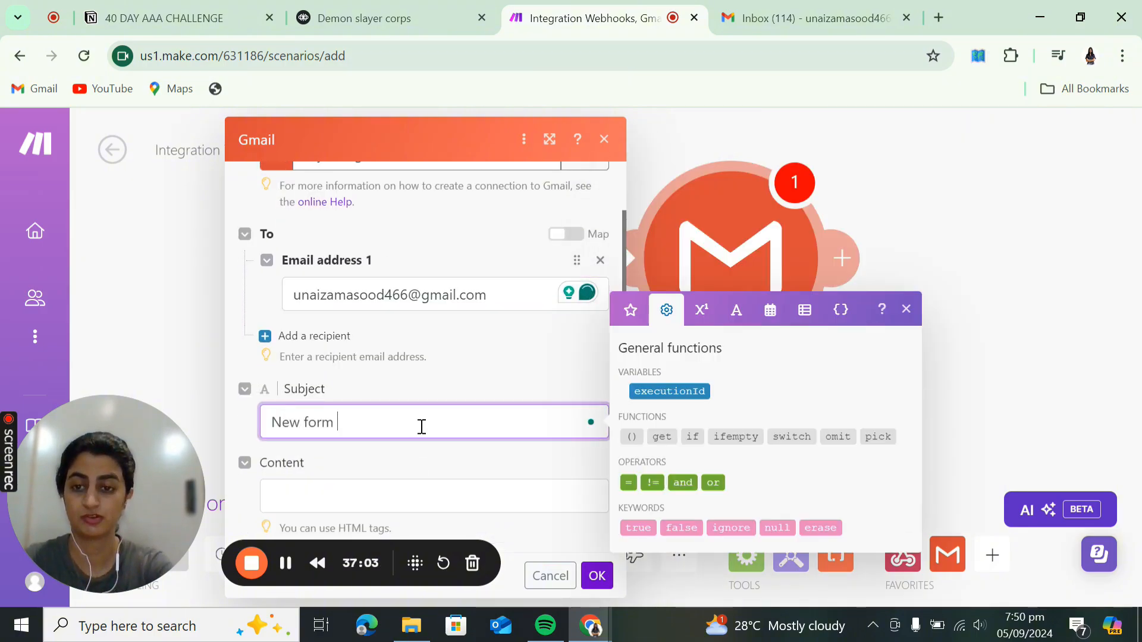
type("submission")
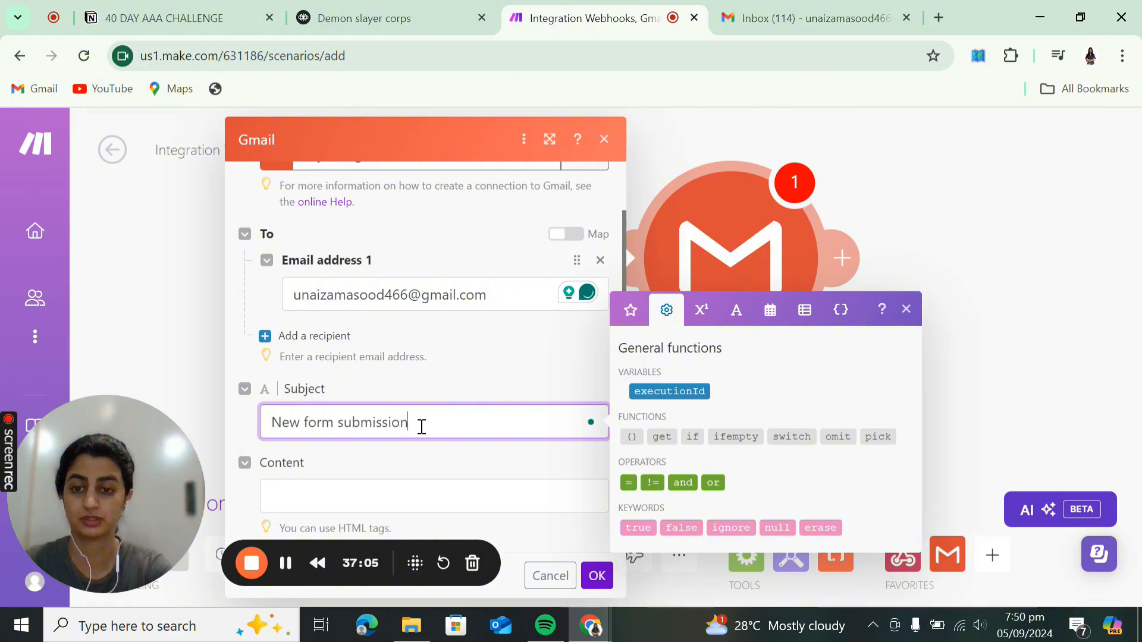
- Write the email body with Name:, Email: and Message: lines and confirm the module
scroll(422, 427, "down", 1)
left_click(405, 437)
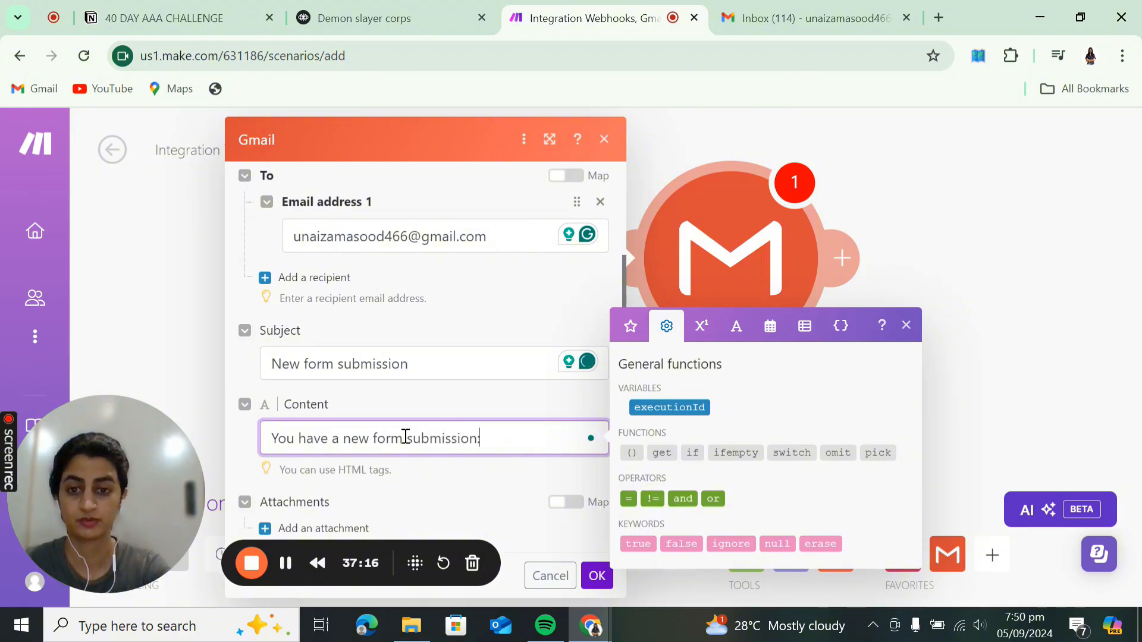
key("Return")
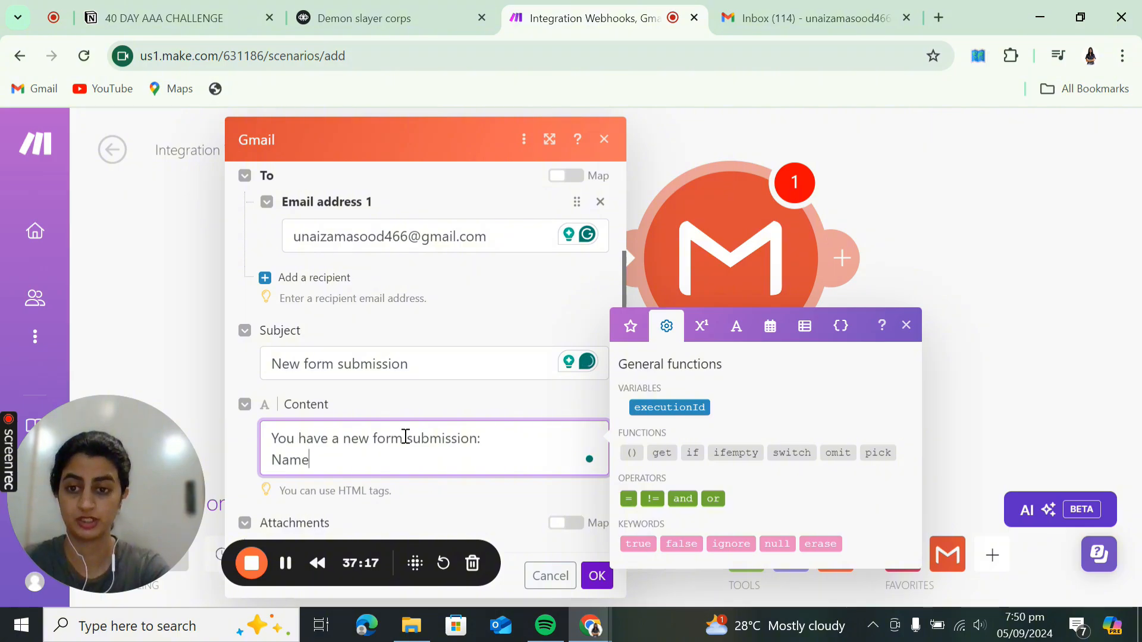
type("Name:")
key("Return")
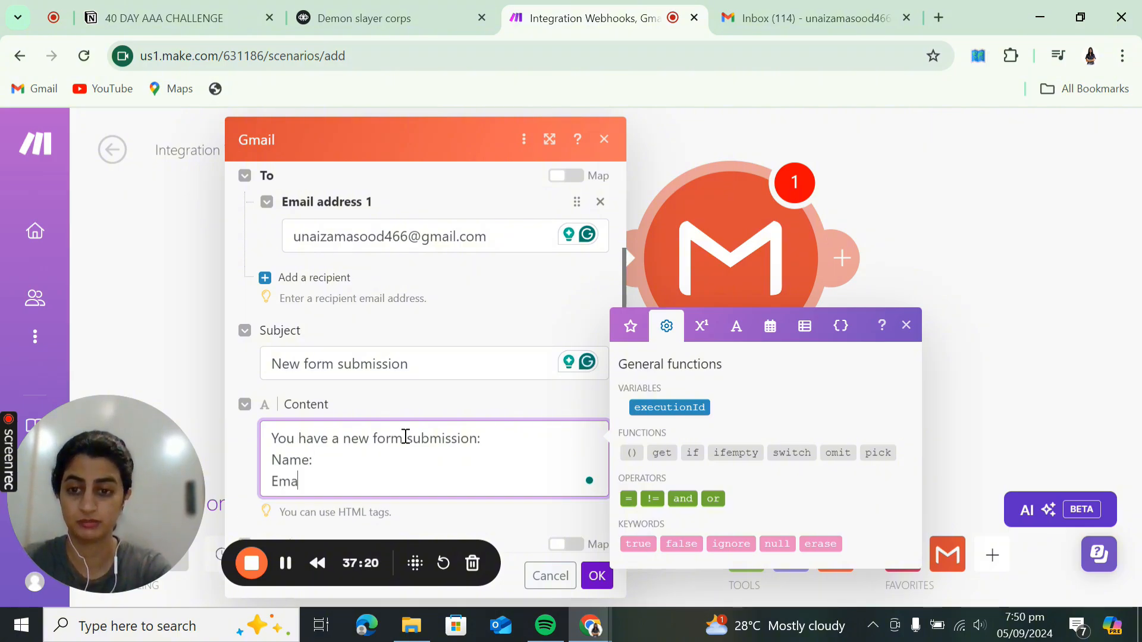
type("Email:")
key("Return")
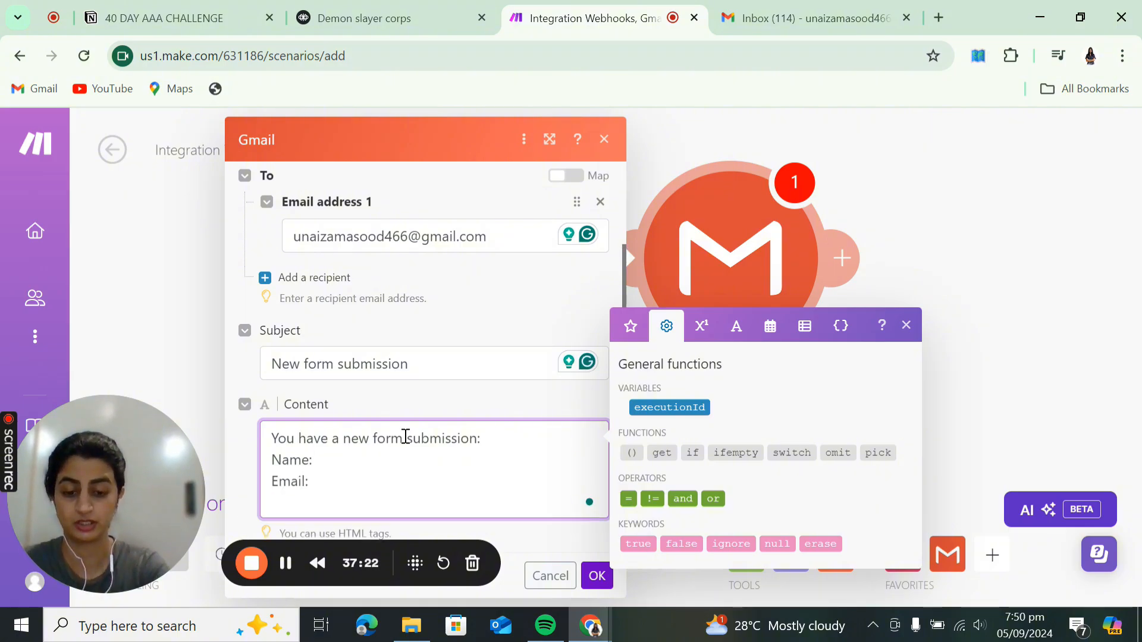
type("Message:")
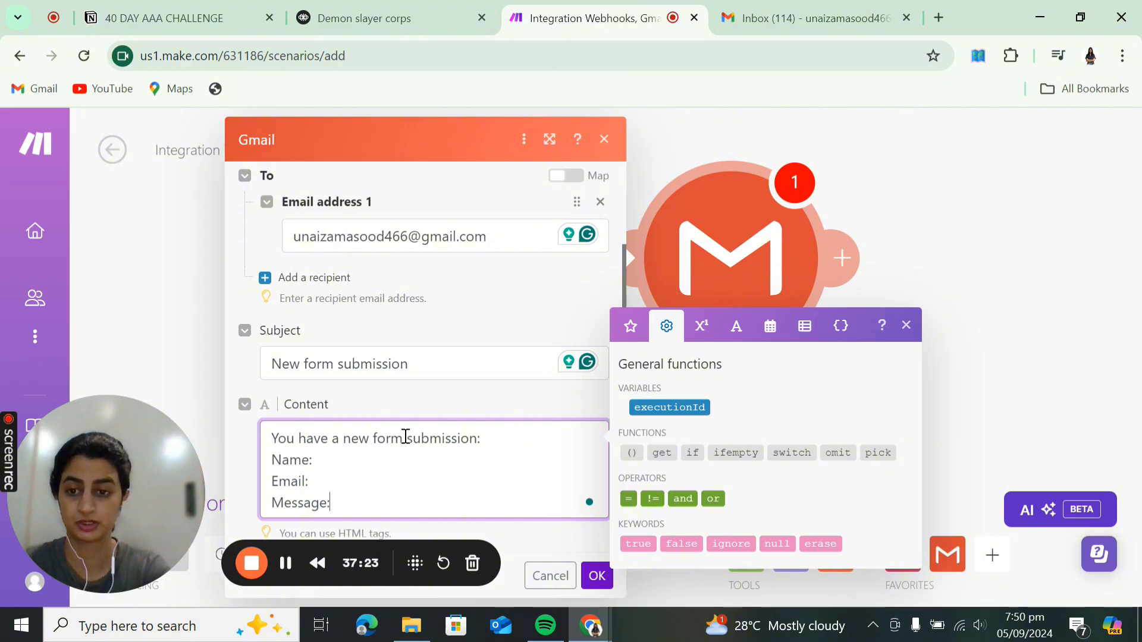
scroll(408, 480, "down", 1)
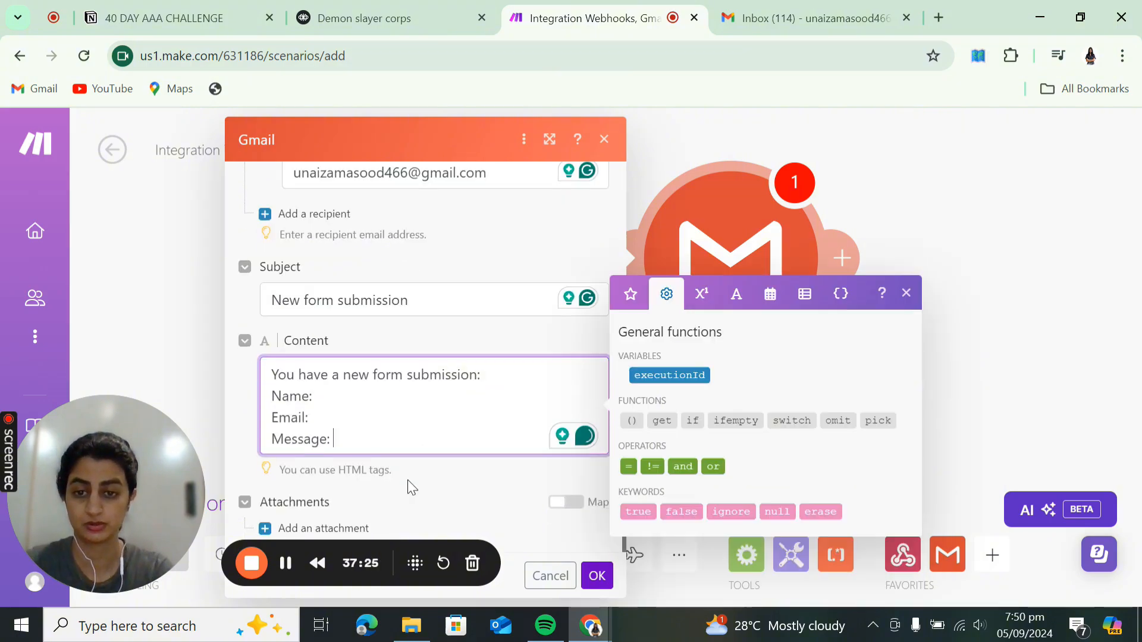
left_click(586, 575)
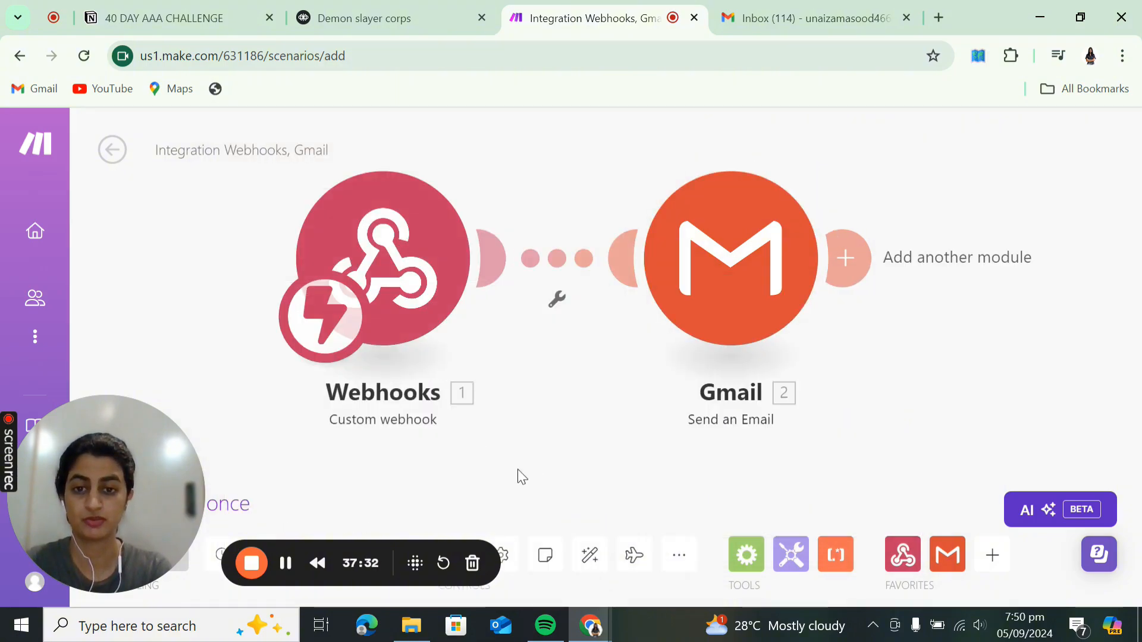
- Save the Make scenario and run it once to await webhook data
left_click_drag(521, 477, 648, 425)
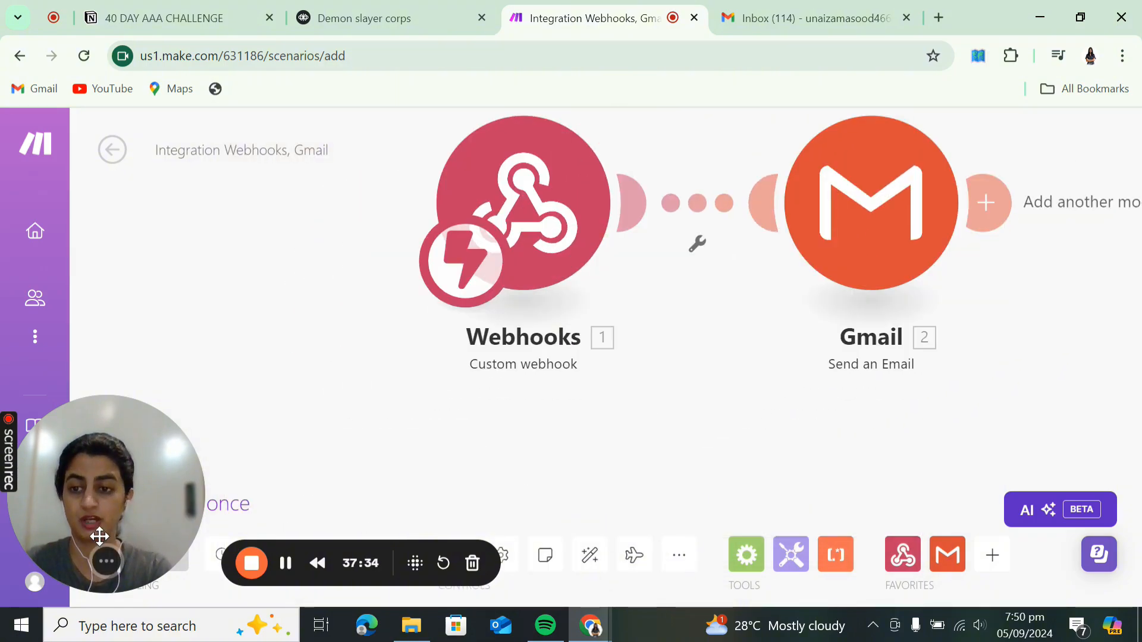
left_click_drag(163, 480, 141, 281)
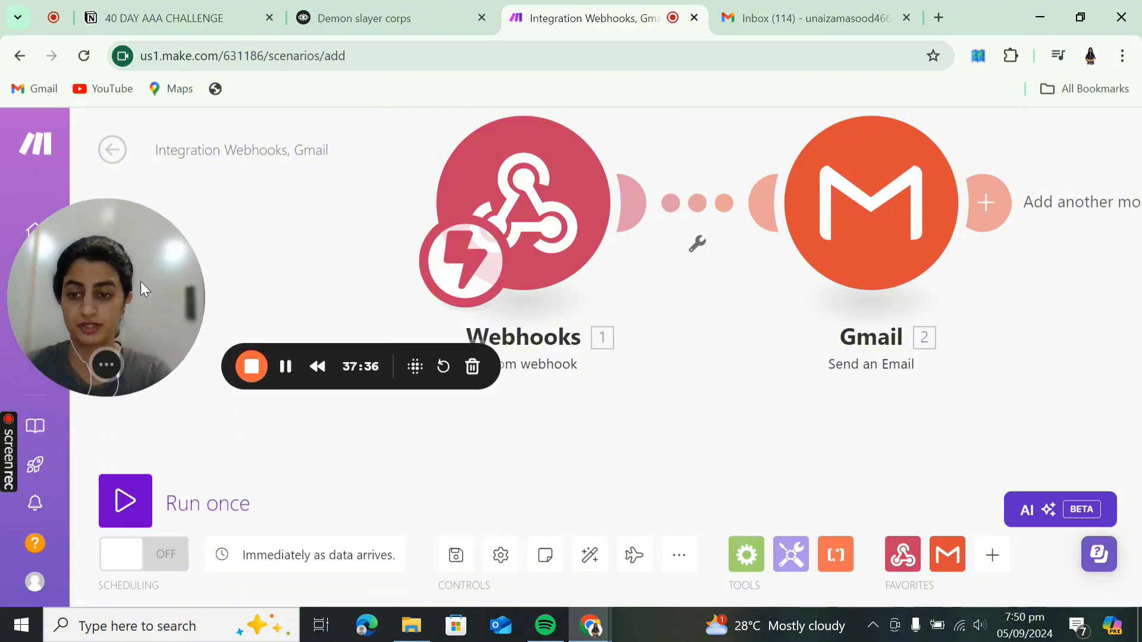
left_click(456, 555)
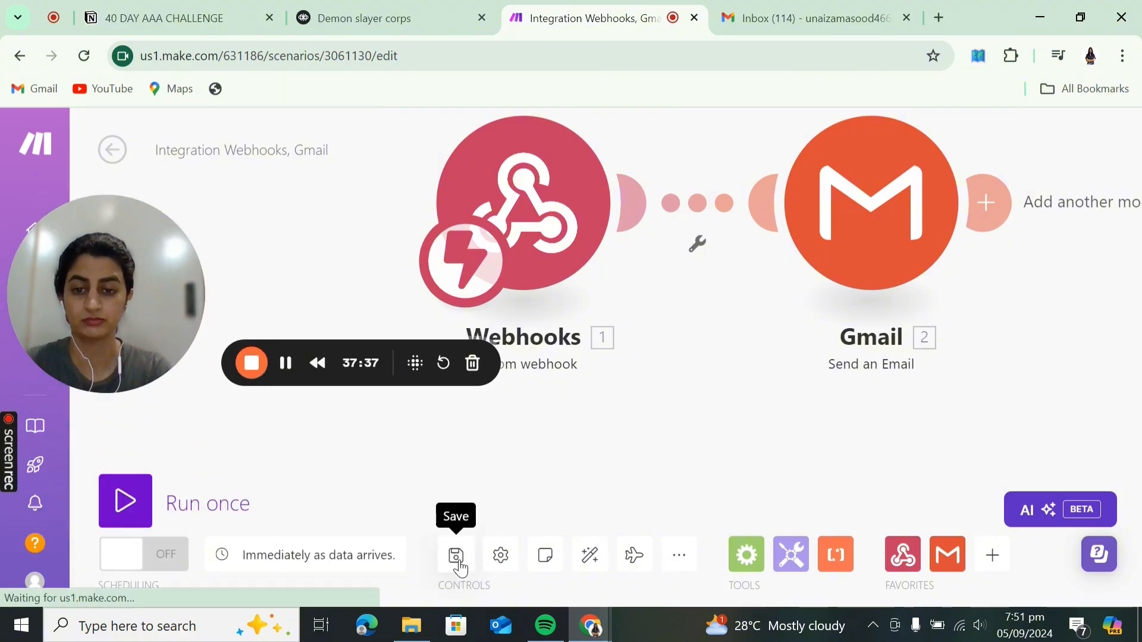
left_click(209, 501)
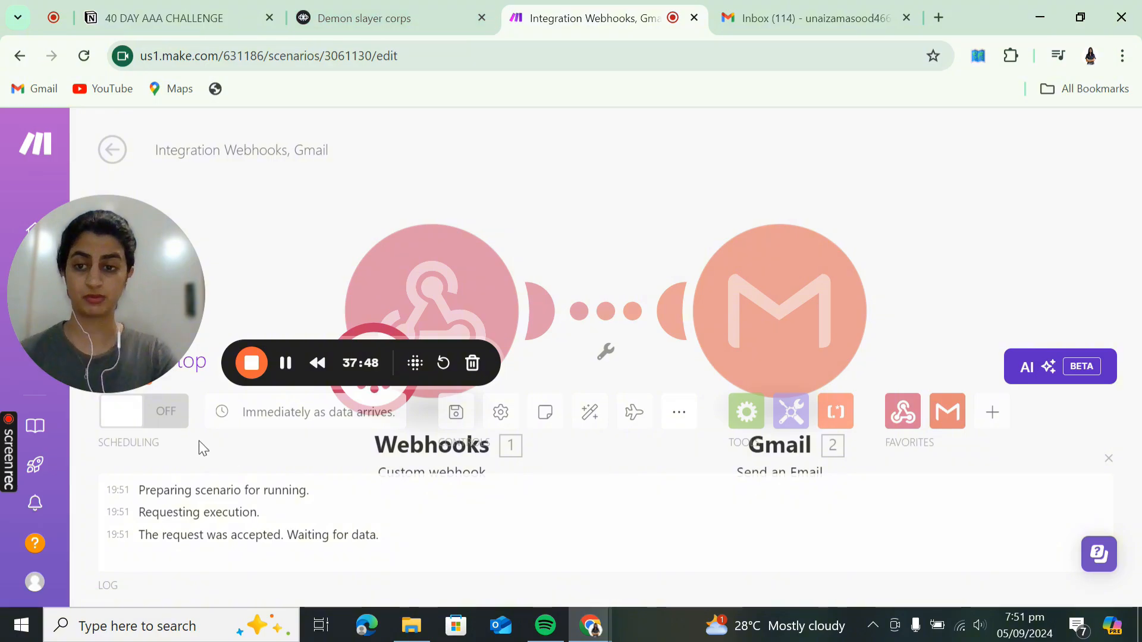
- Stop the waiting run and return to the Voiceflow agent
left_click_drag(151, 295, 151, 216)
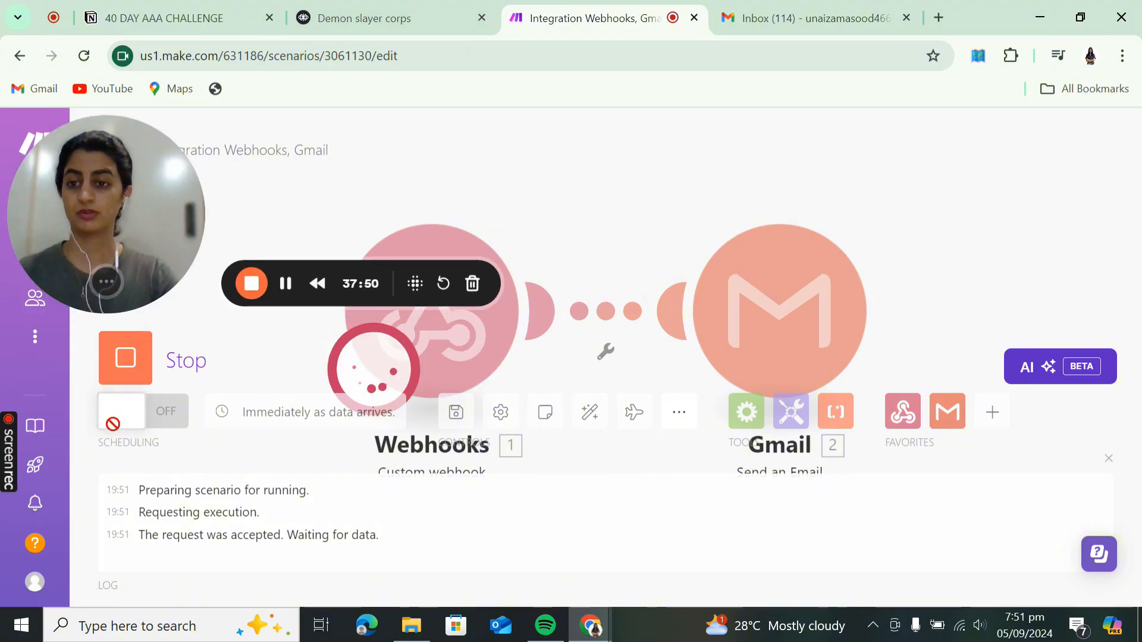
left_click(126, 359)
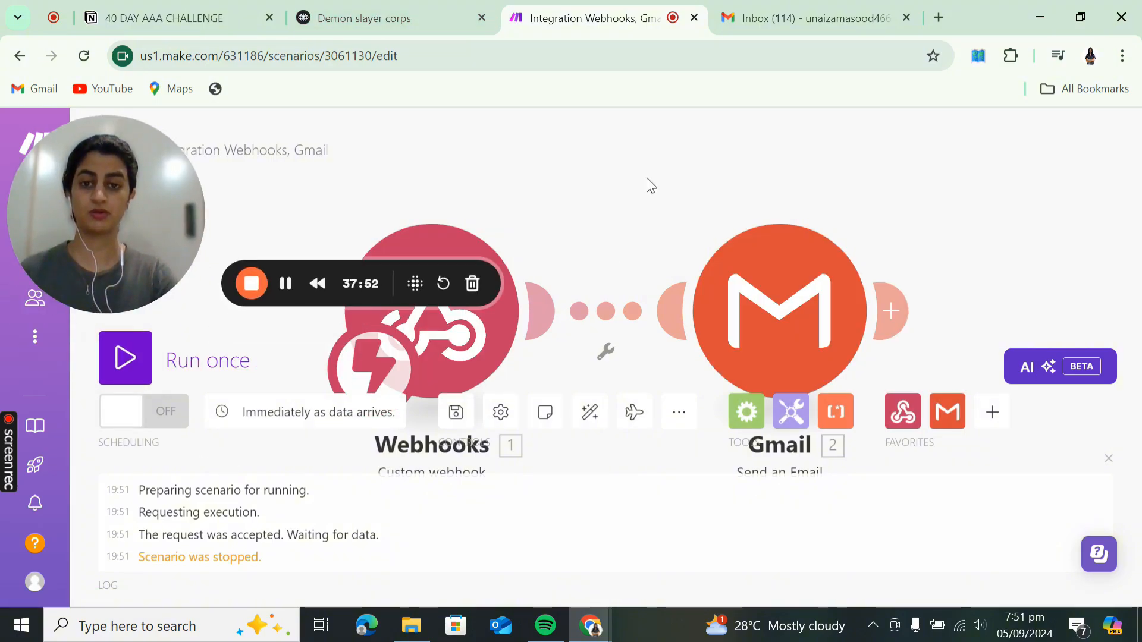
left_click(434, 31)
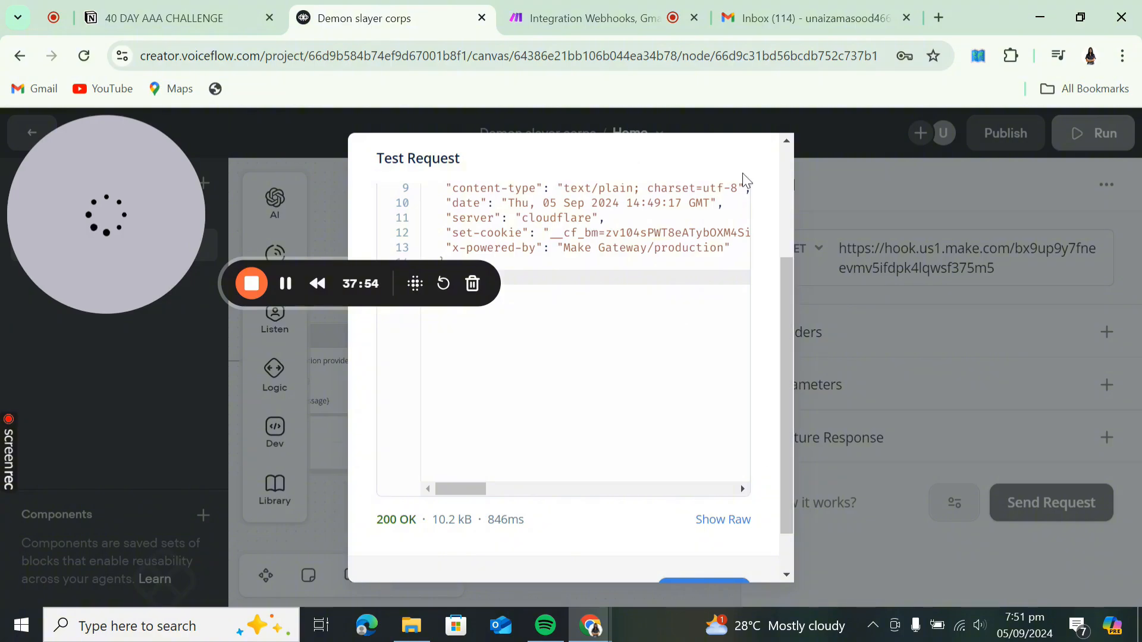
- Close the test results and add a Name parameter mapped to the {nAme} variable
scroll(734, 497, "down", 3)
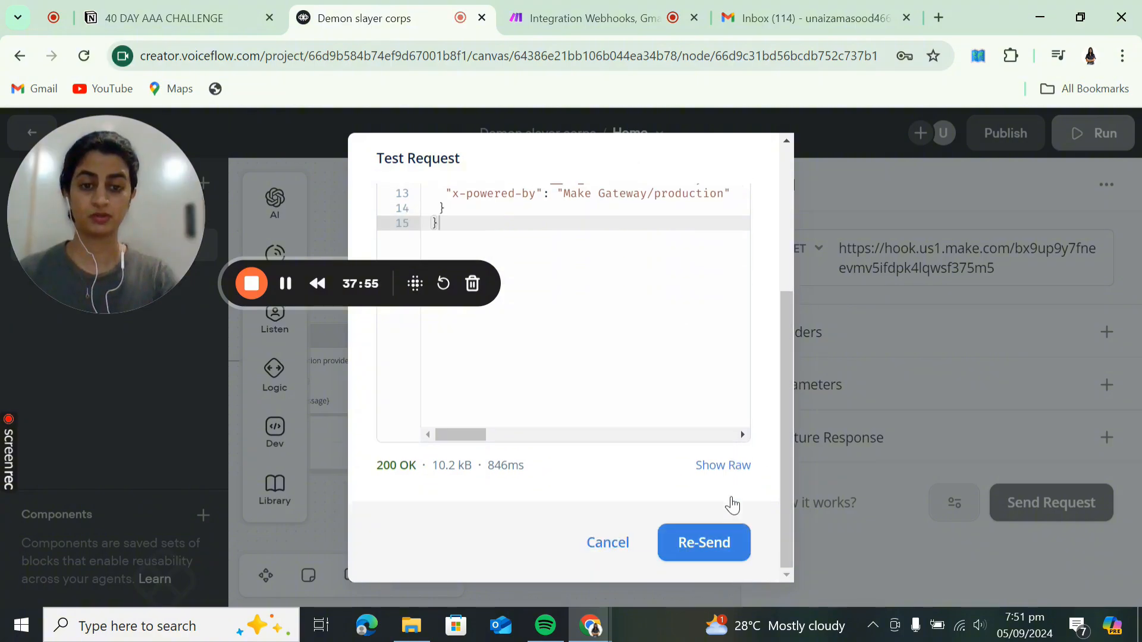
left_click(608, 542)
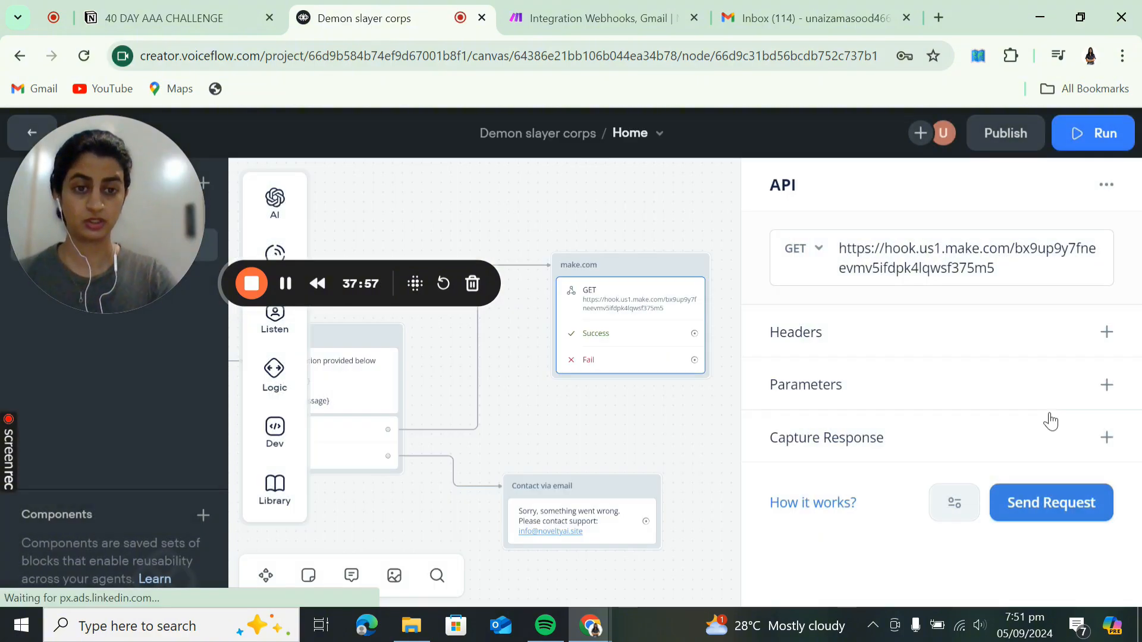
left_click(1106, 384)
left_click(937, 428)
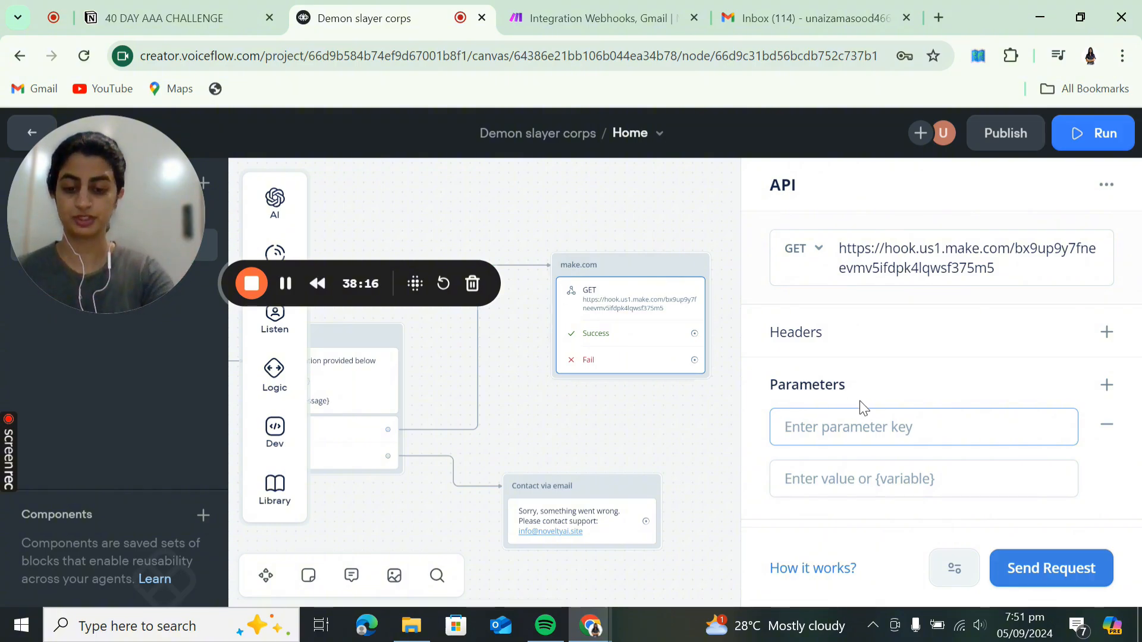
left_click(862, 478)
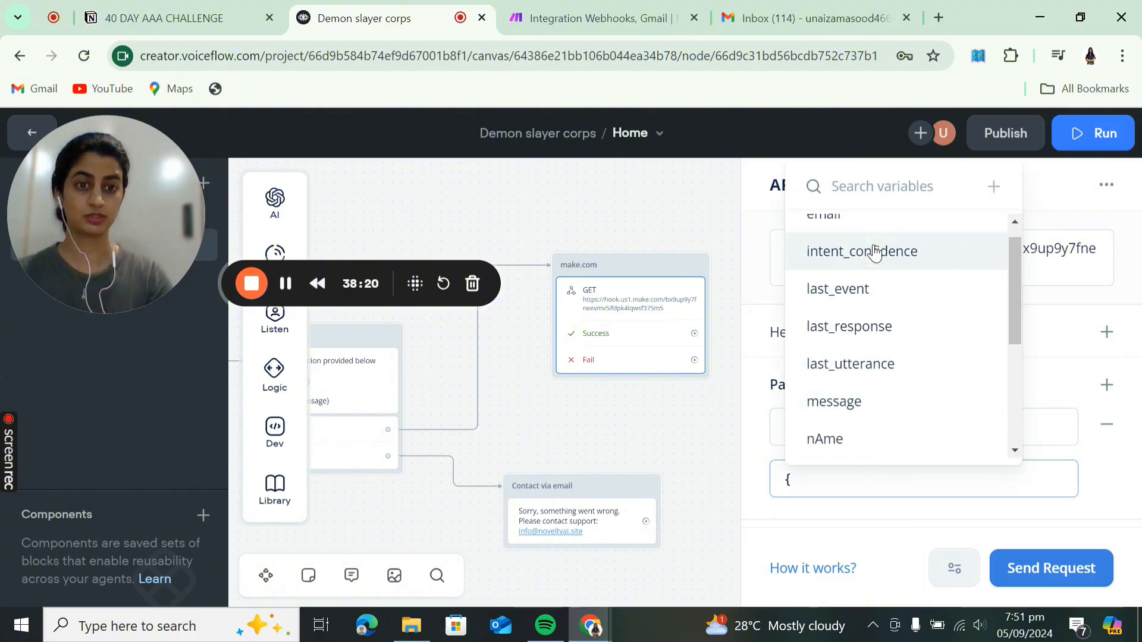
left_click(856, 439)
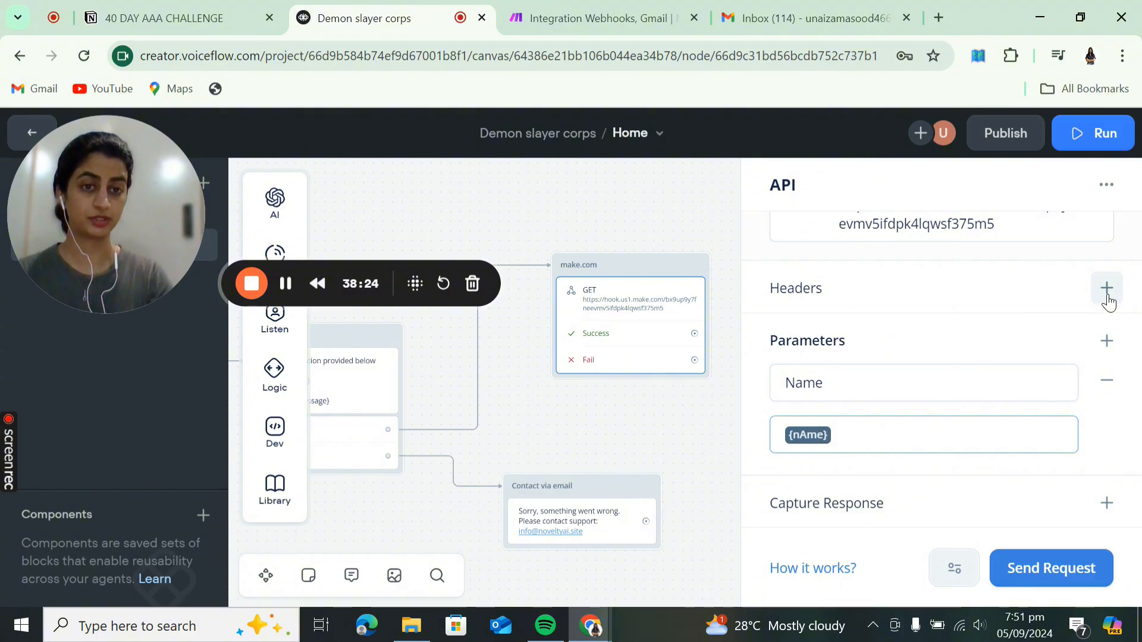
- Map the Email parameter's value to the {email} variable
left_click(1107, 341)
scroll(872, 472, "down", 2)
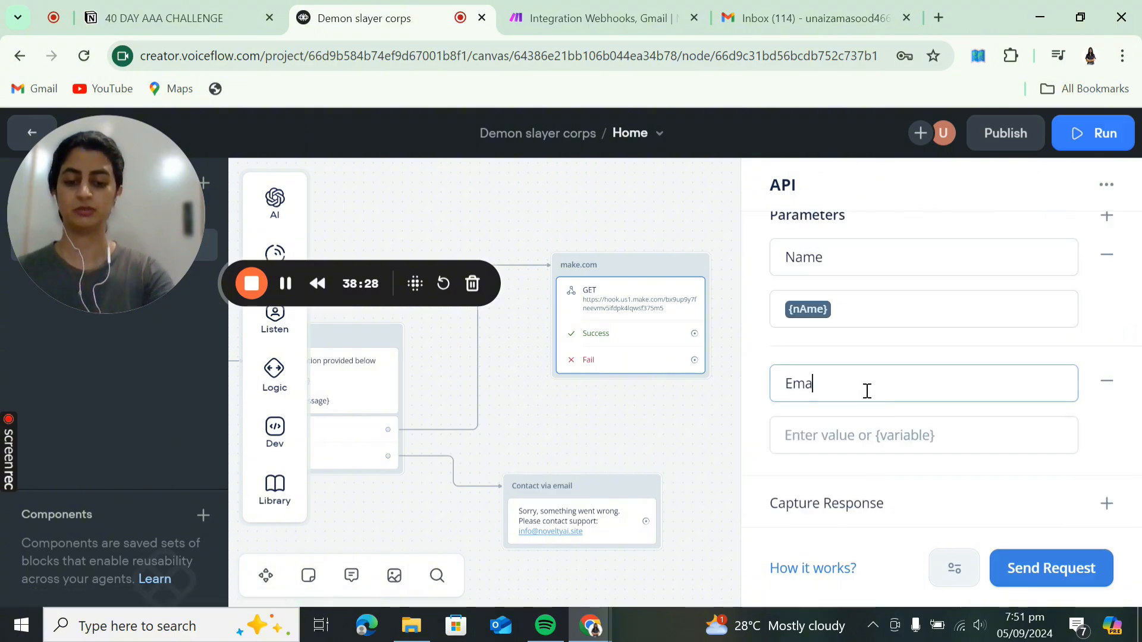
left_click(858, 432)
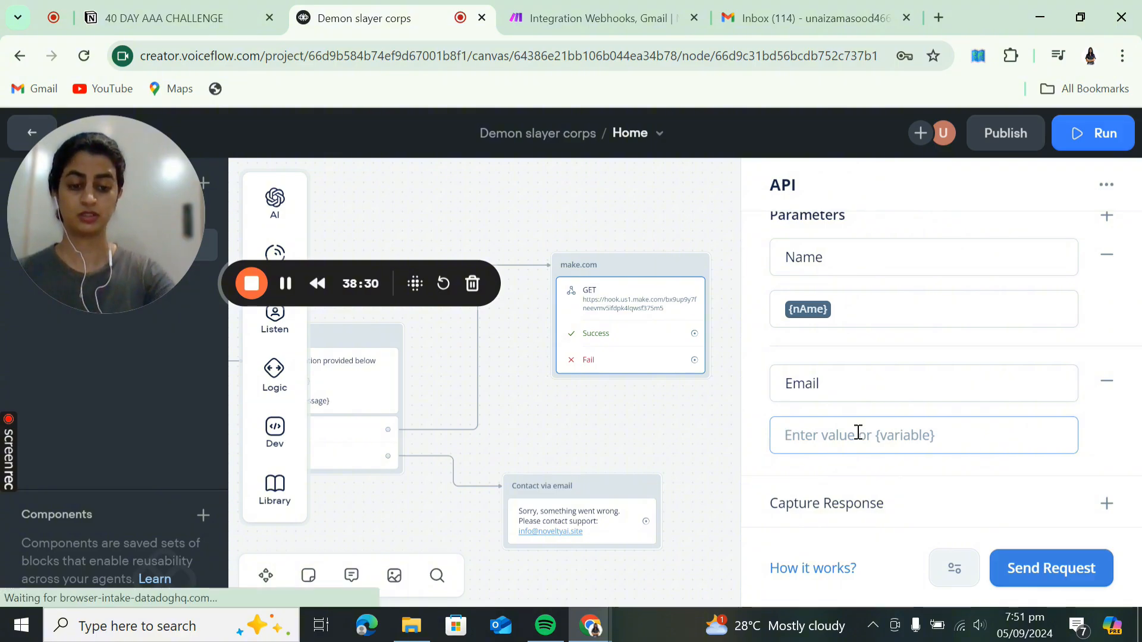
type("{")
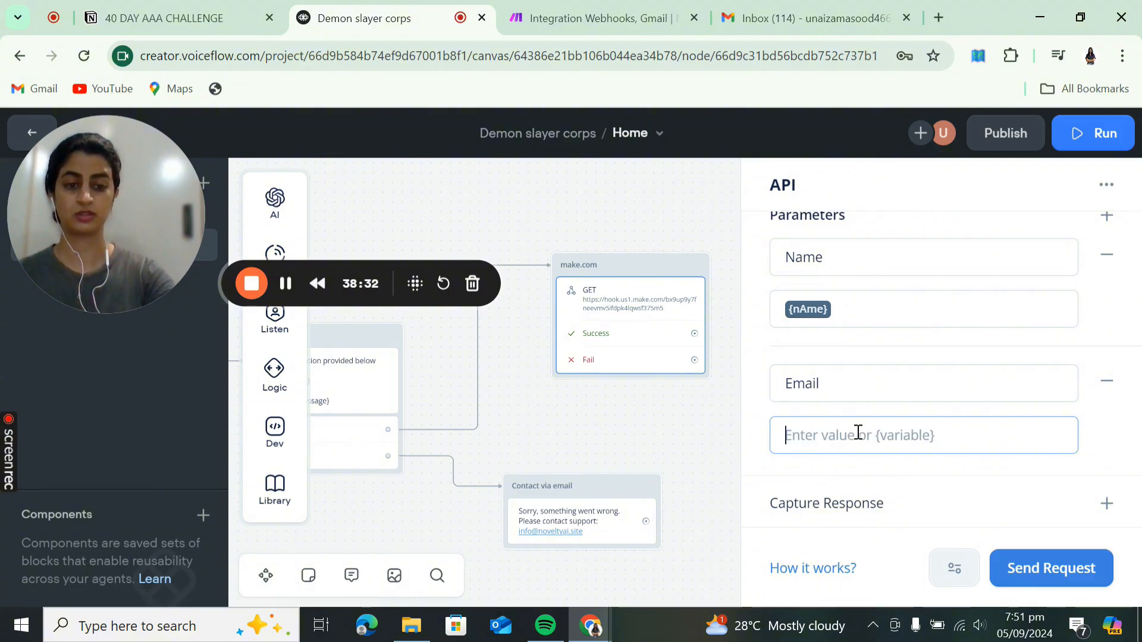
type("{")
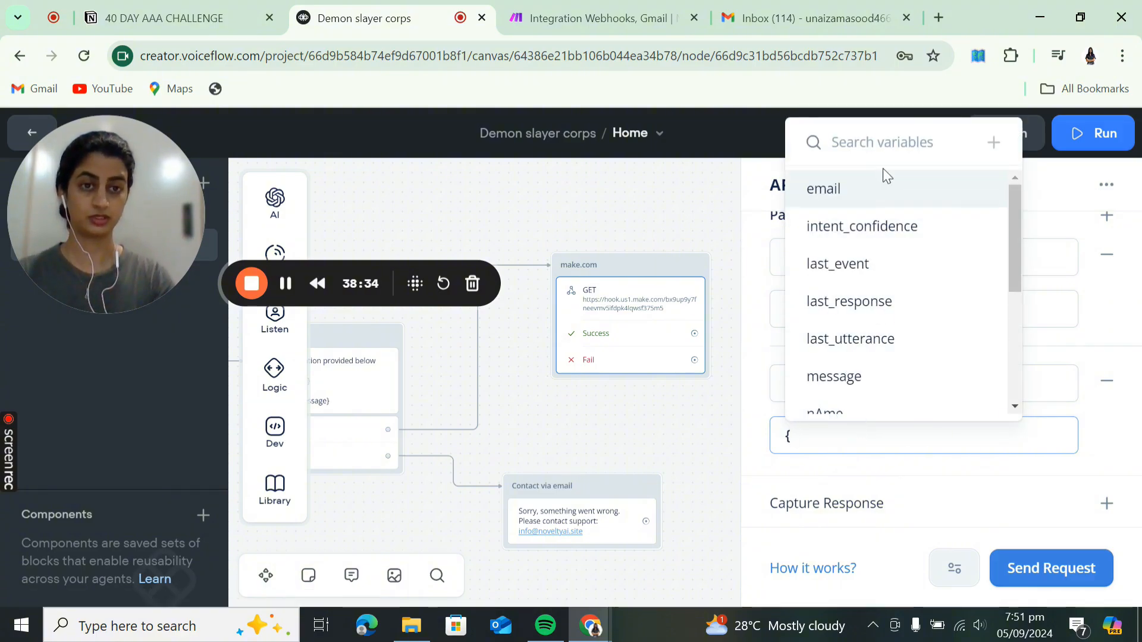
left_click(877, 192)
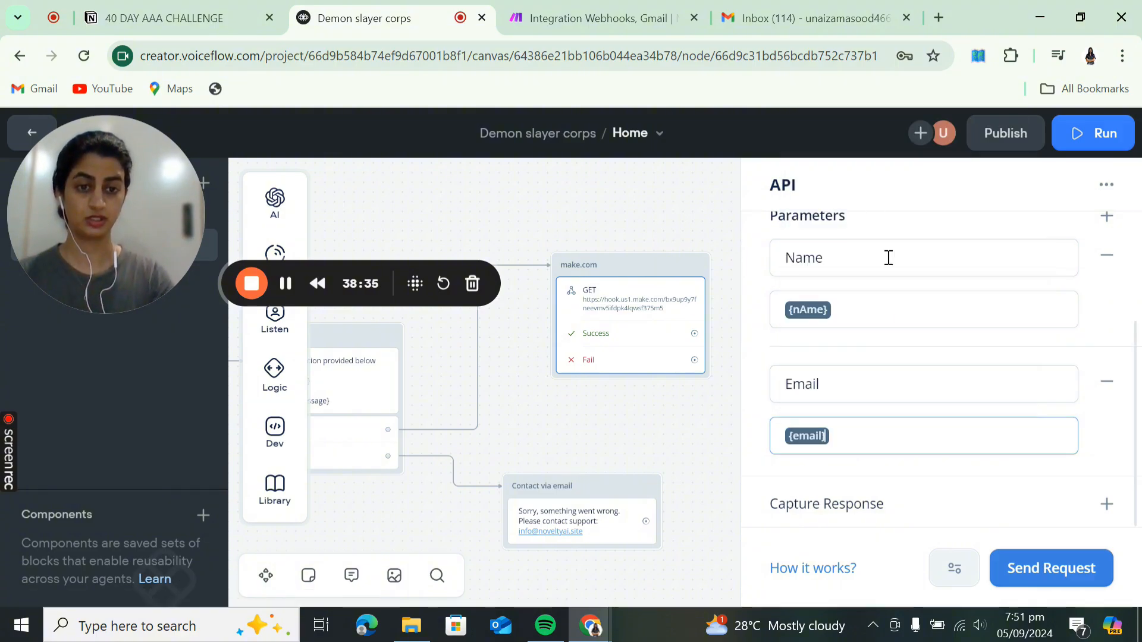
- Add a Message parameter whose value is the {message} variable
left_click(1106, 217)
scroll(842, 515, "down", 1)
scroll(842, 515, "down", 2)
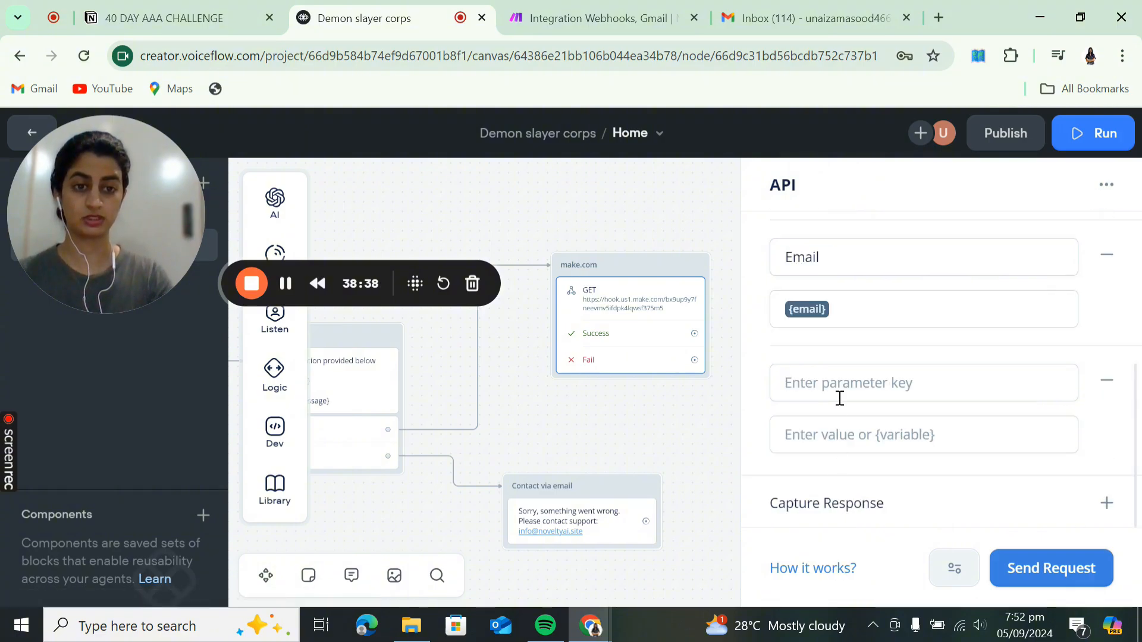
left_click(839, 398)
type("Message")
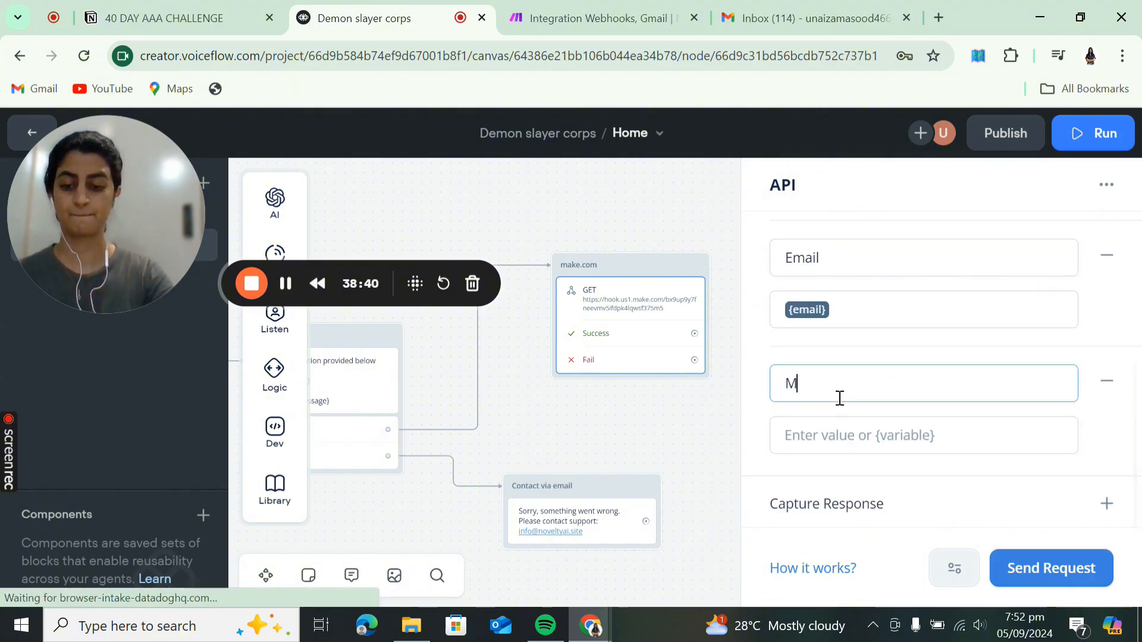
left_click(838, 436)
type("{")
scroll(854, 356, "down", 1)
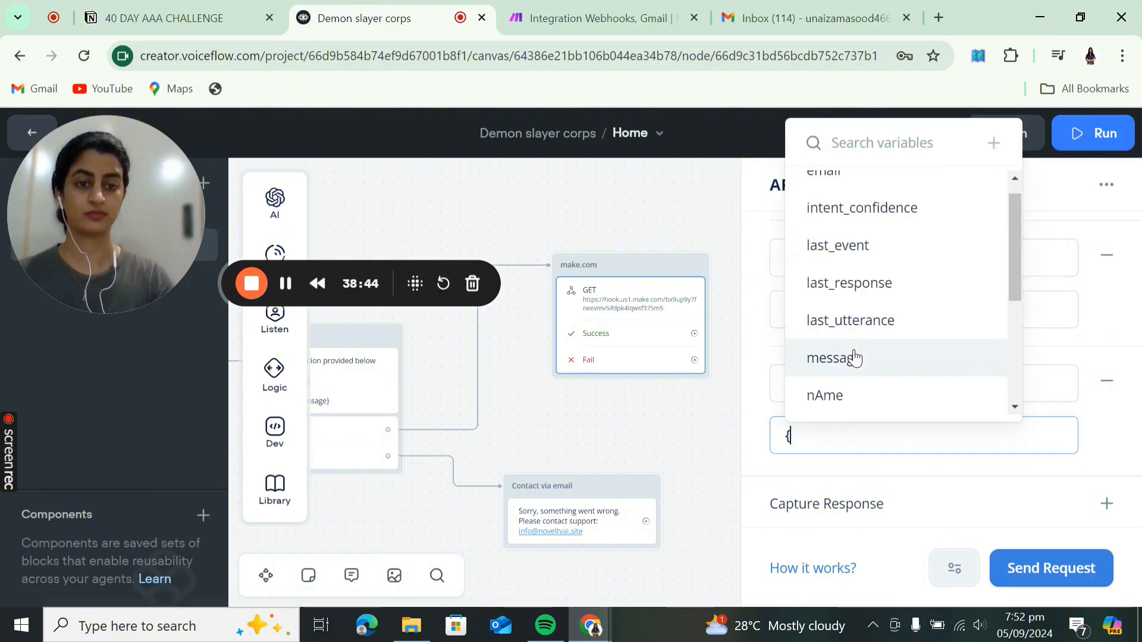
left_click(854, 357)
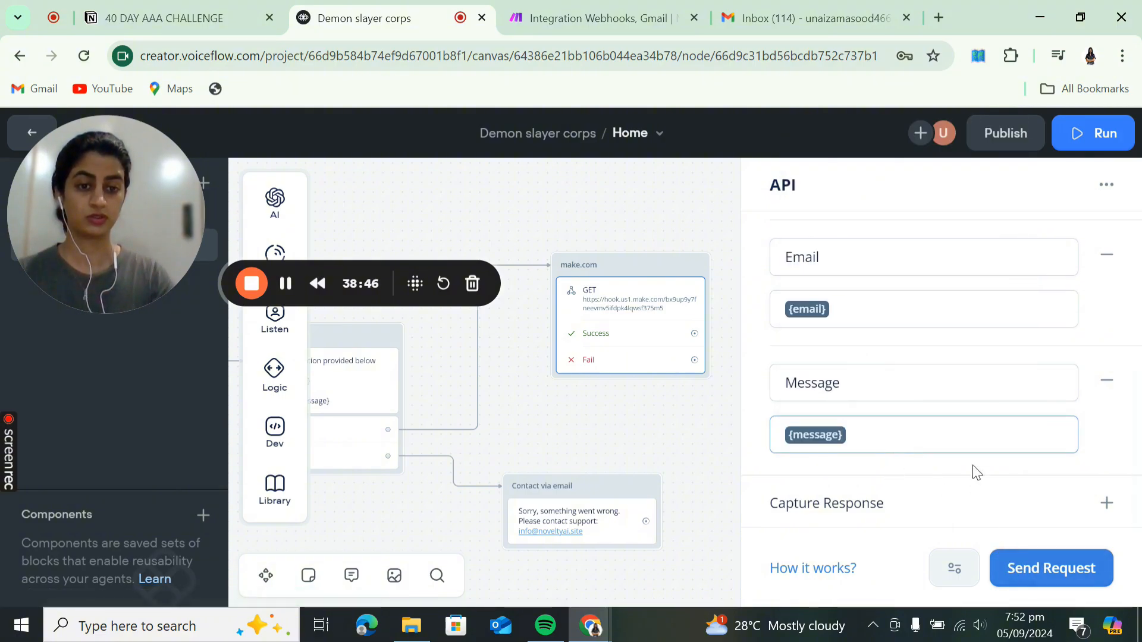
scroll(942, 461, "up", 3)
scroll(942, 458, "up", 2)
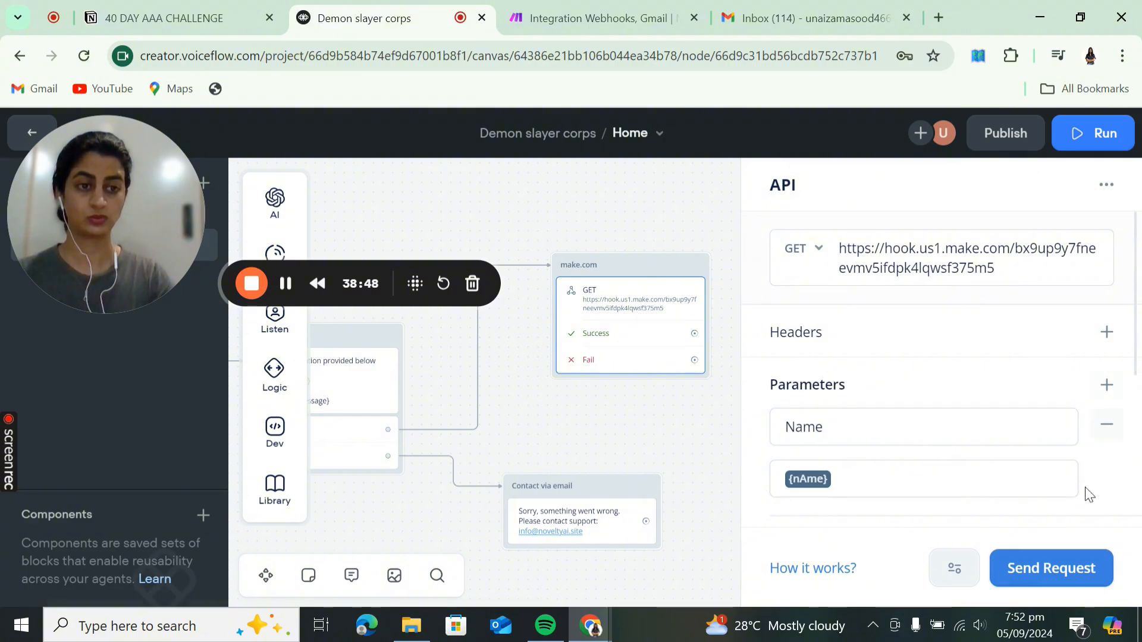
- Test the API step with a sample name, sample email and message 'hello', returning status 200
left_click(1043, 570)
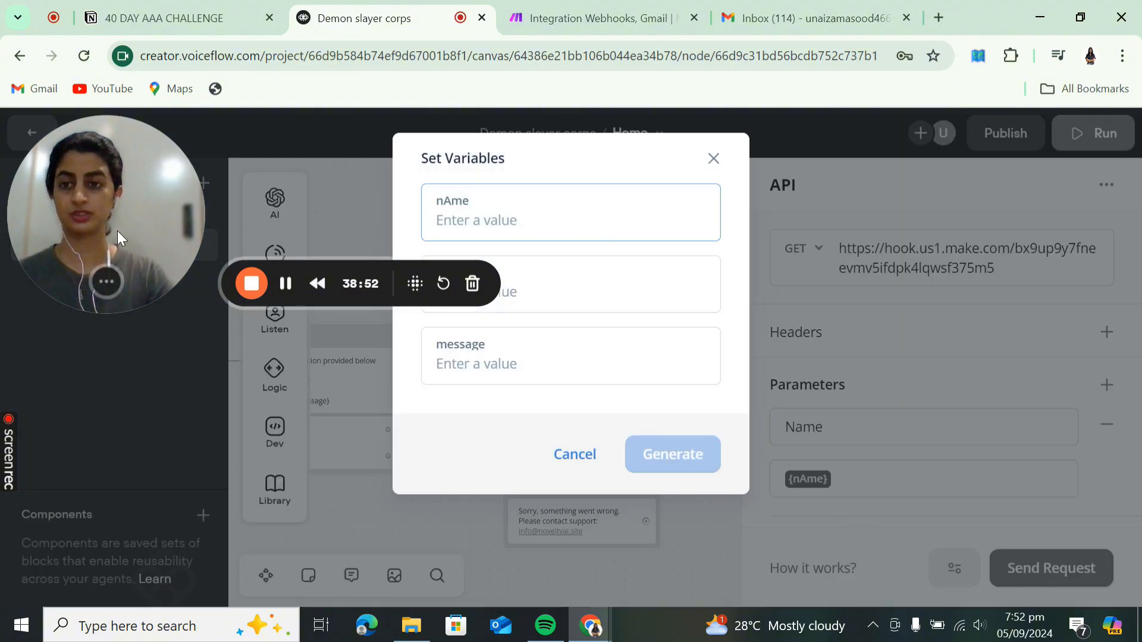
left_click_drag(116, 231, 126, 459)
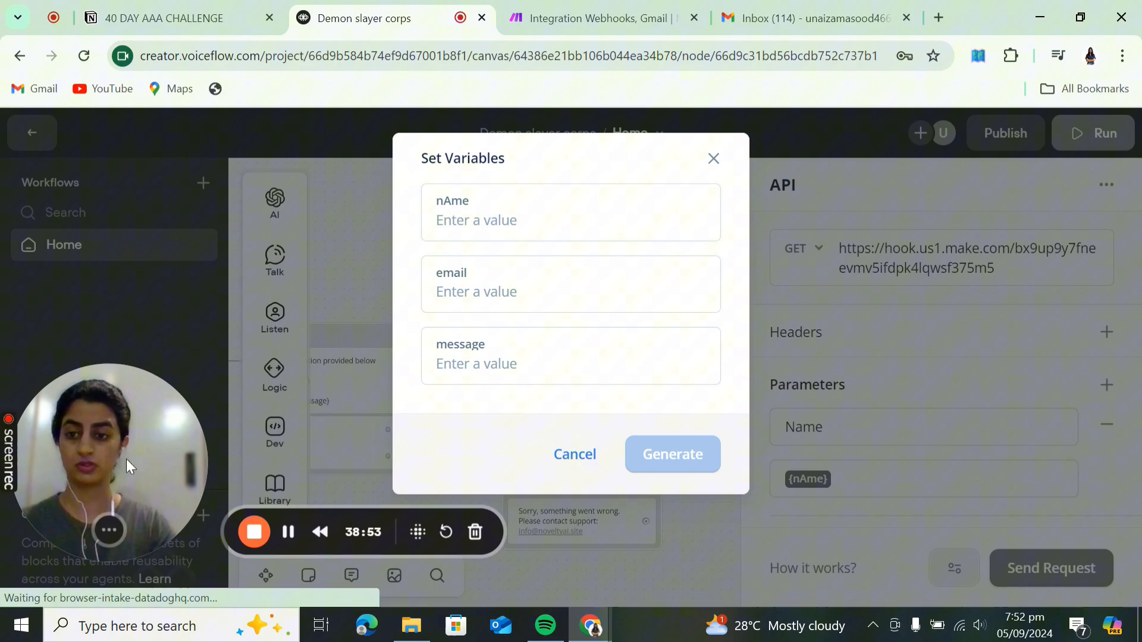
left_click(493, 214)
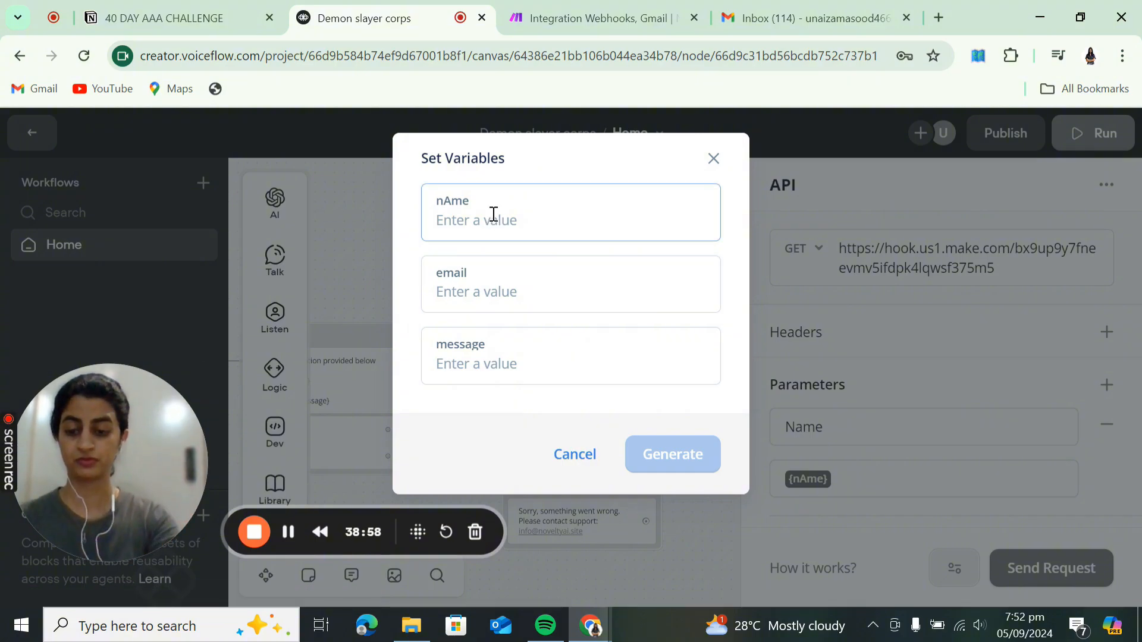
type("zee")
left_click(478, 289)
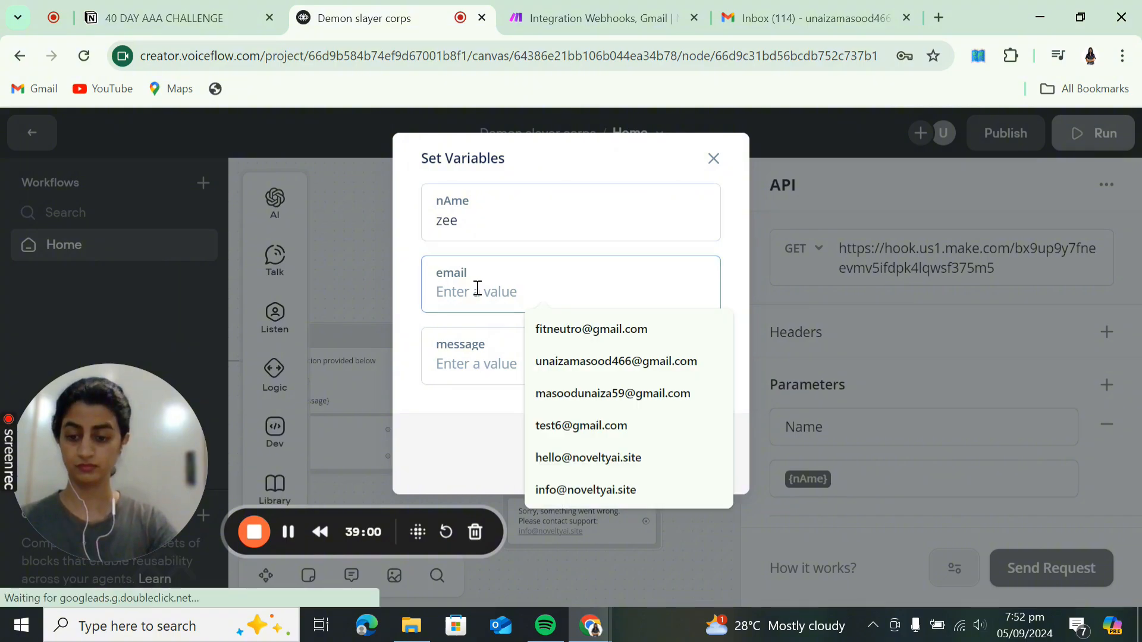
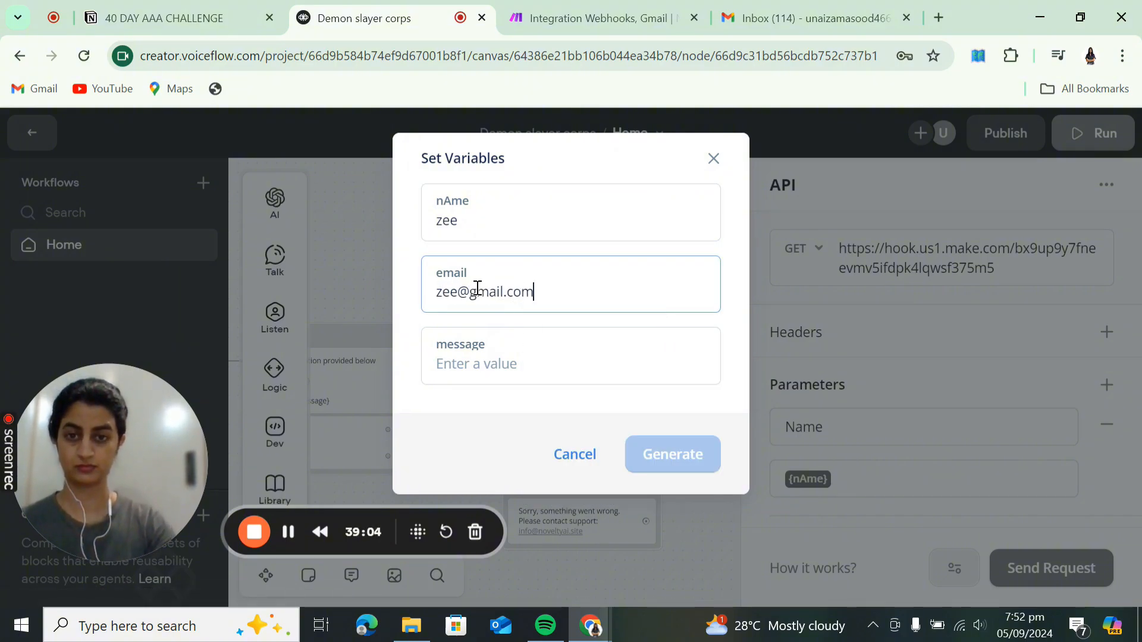
left_click(492, 365)
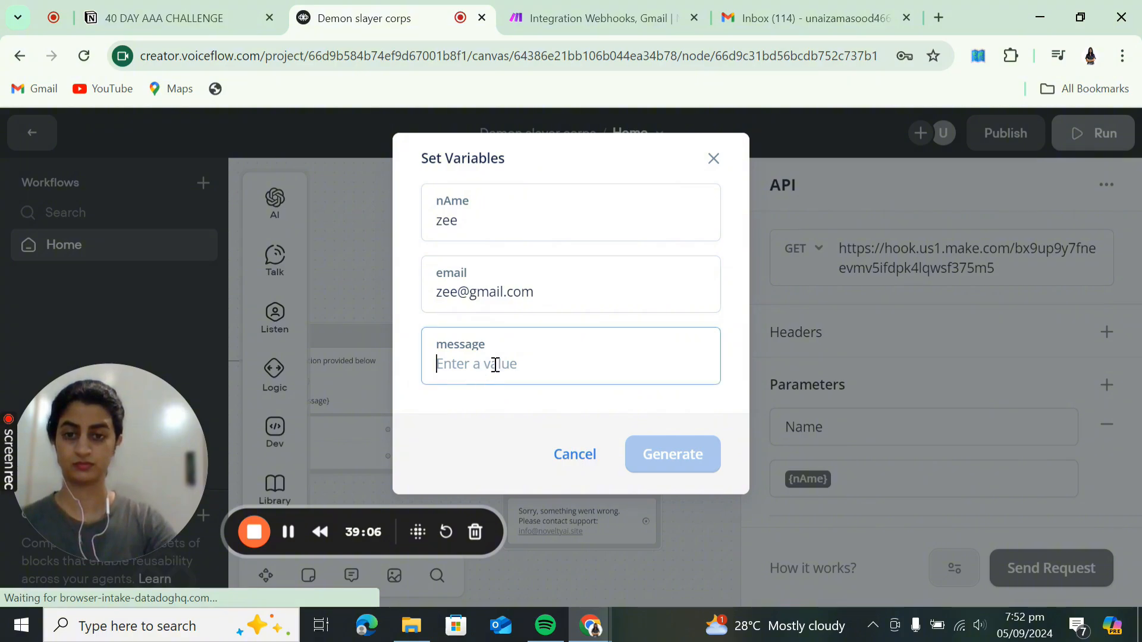
type("hello")
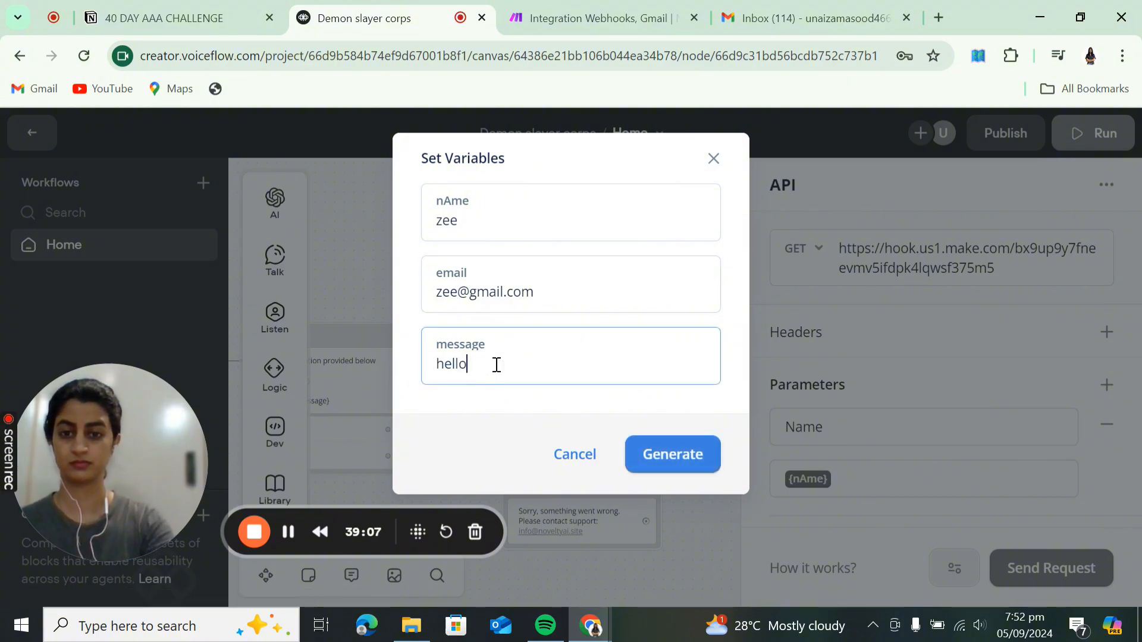
left_click(660, 461)
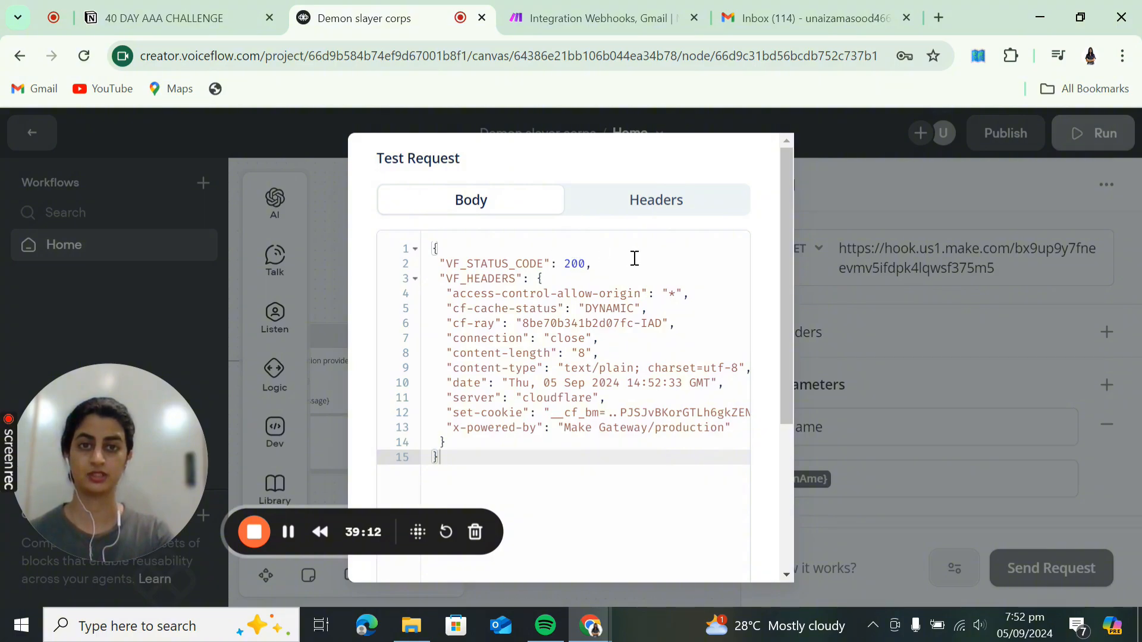
- In Make, run the scenario once waiting for new data, stop it, then return to Voiceflow
left_click(564, 18)
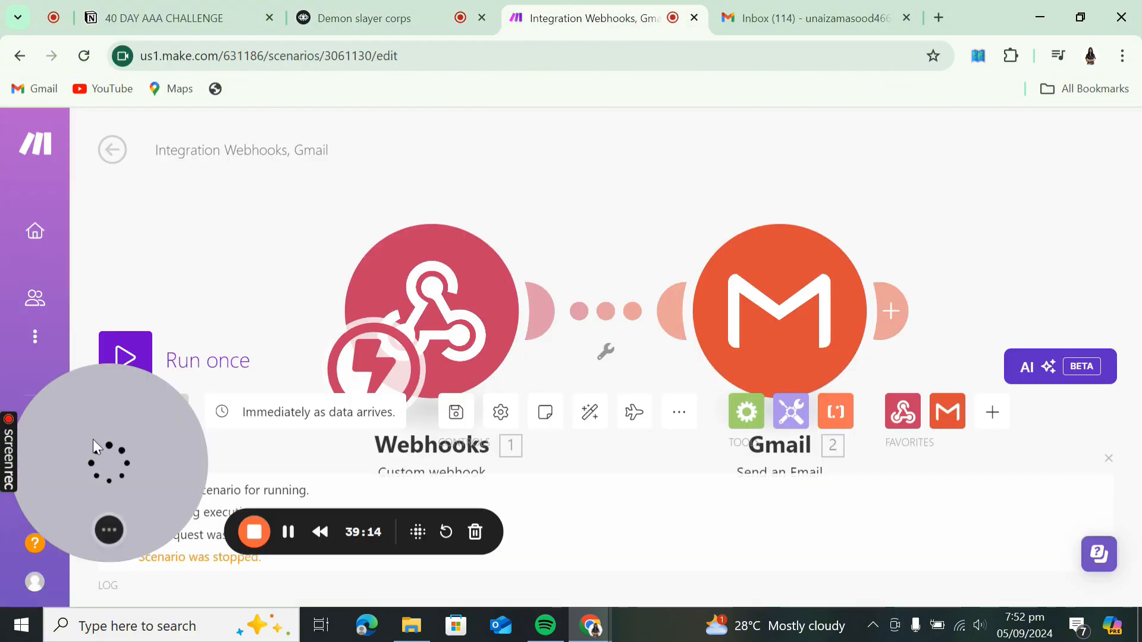
left_click(122, 380)
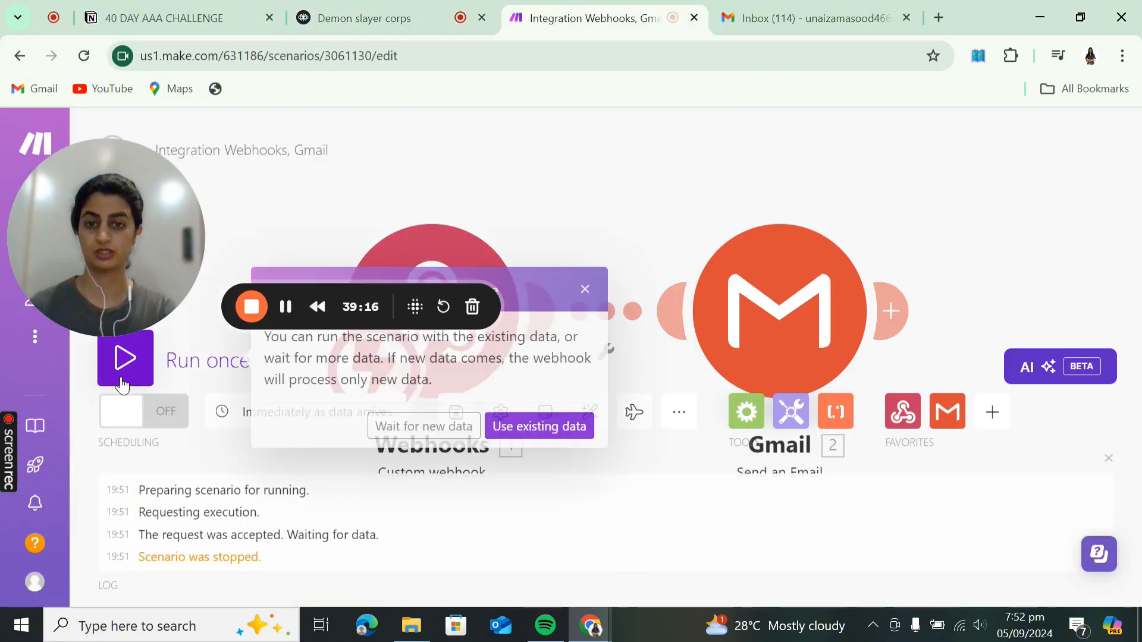
left_click(431, 430)
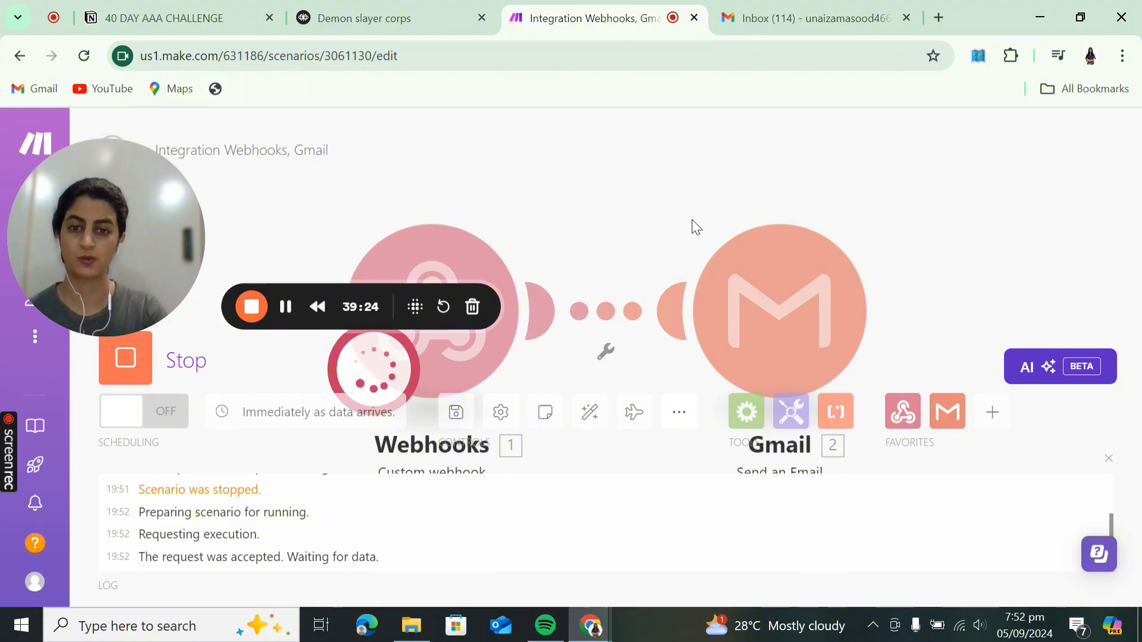
left_click_drag(691, 220, 765, 178)
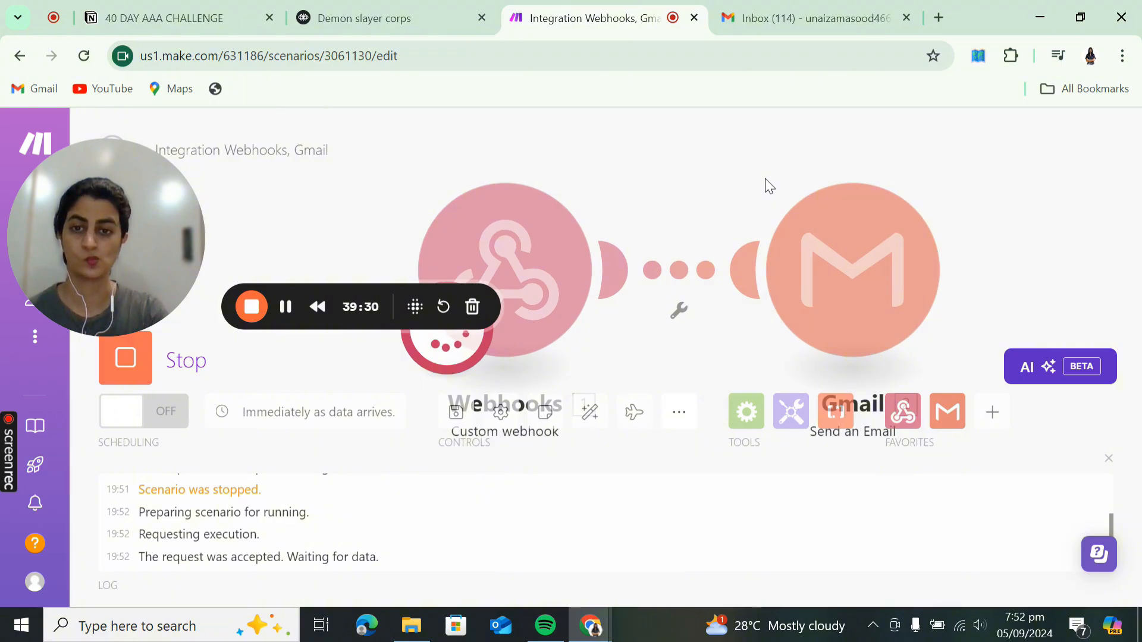
left_click(127, 379)
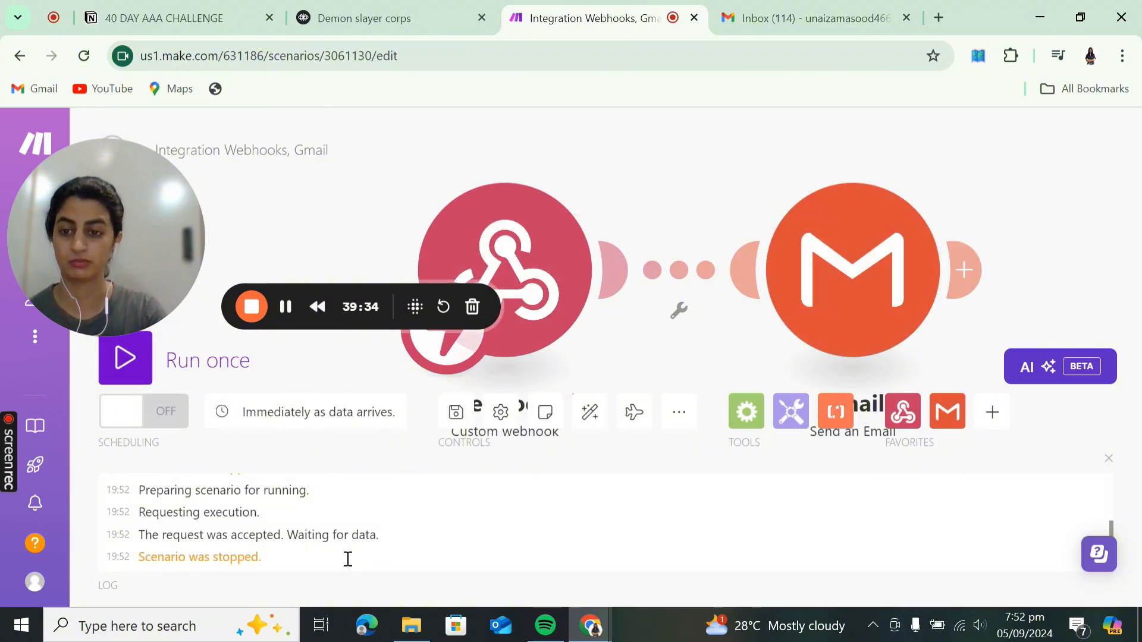
left_click(357, 17)
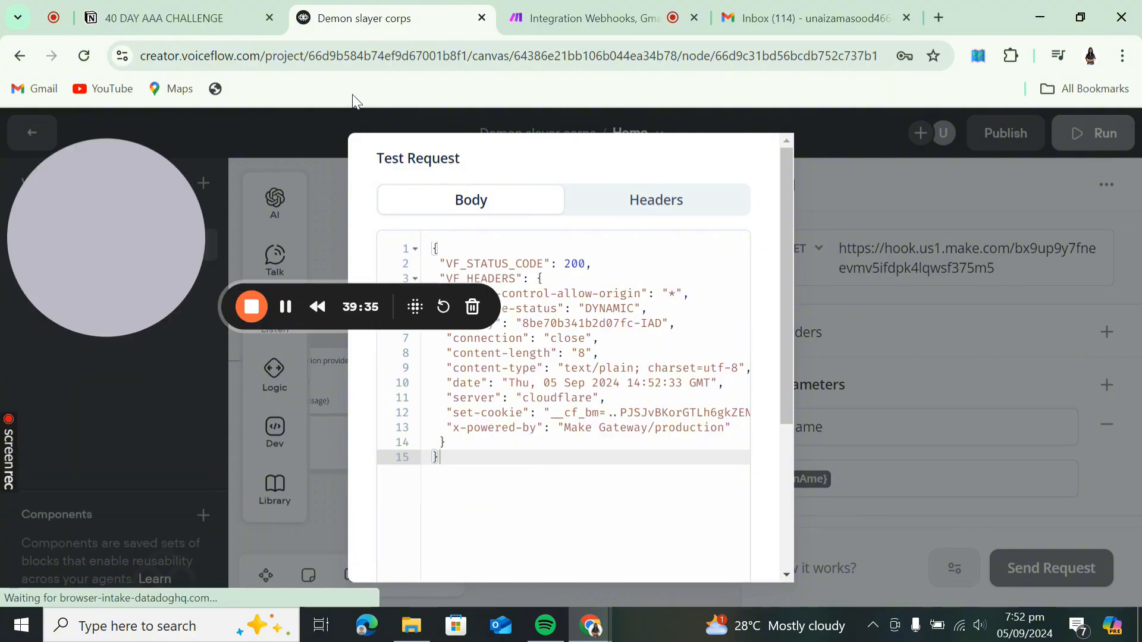
- Check the response headers, re-send the test request for 200 OK, and return to Make
left_click(659, 208)
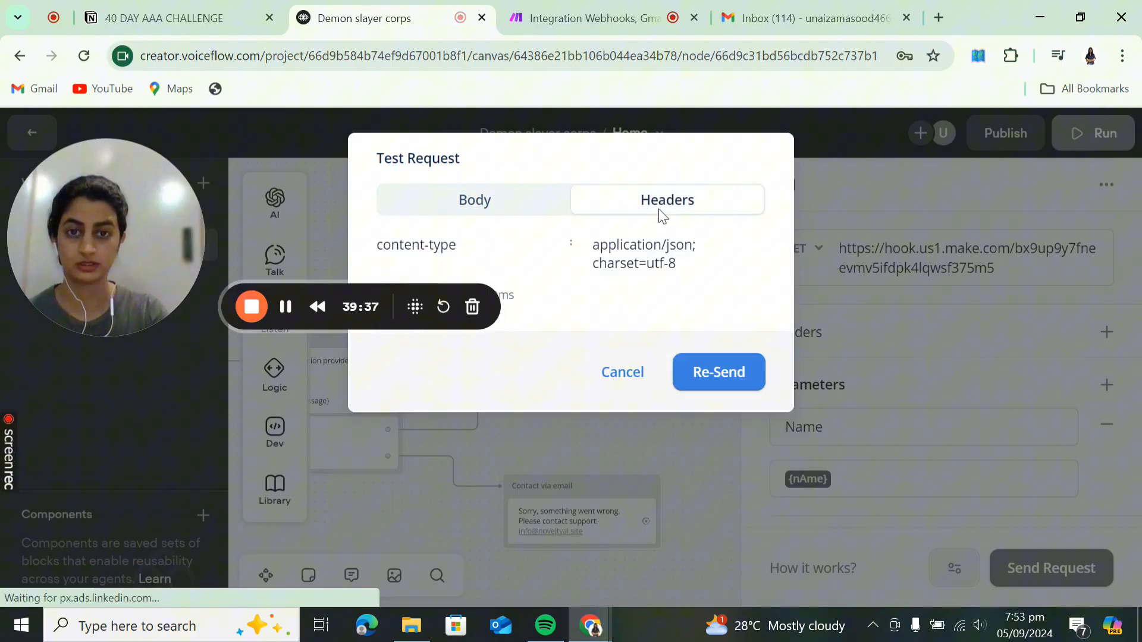
left_click(708, 370)
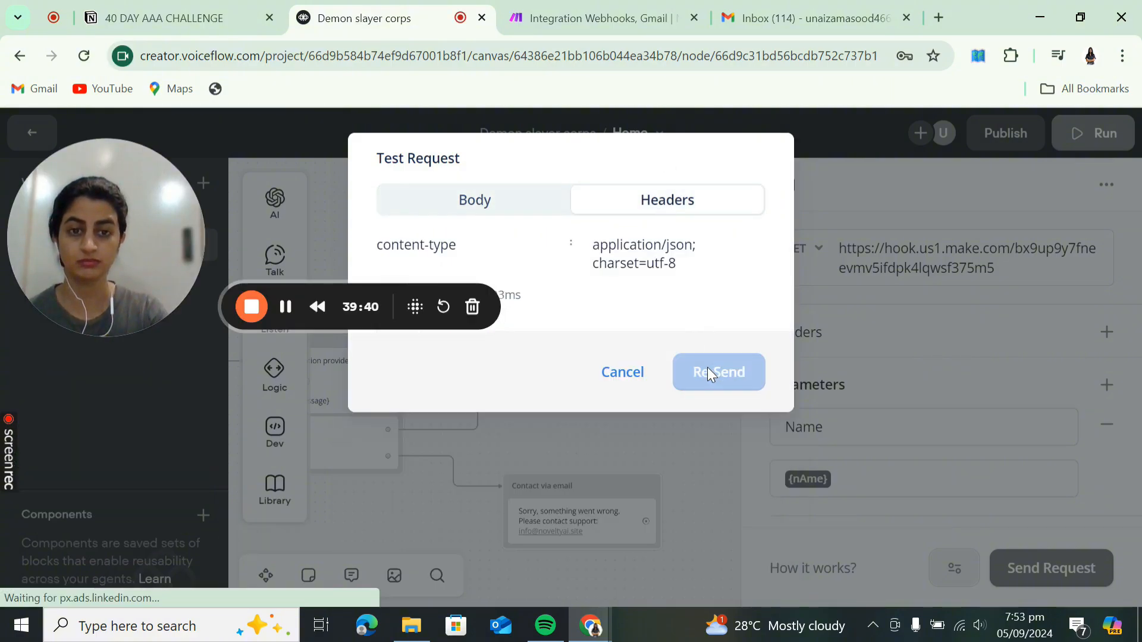
left_click_drag(90, 233, 112, 353)
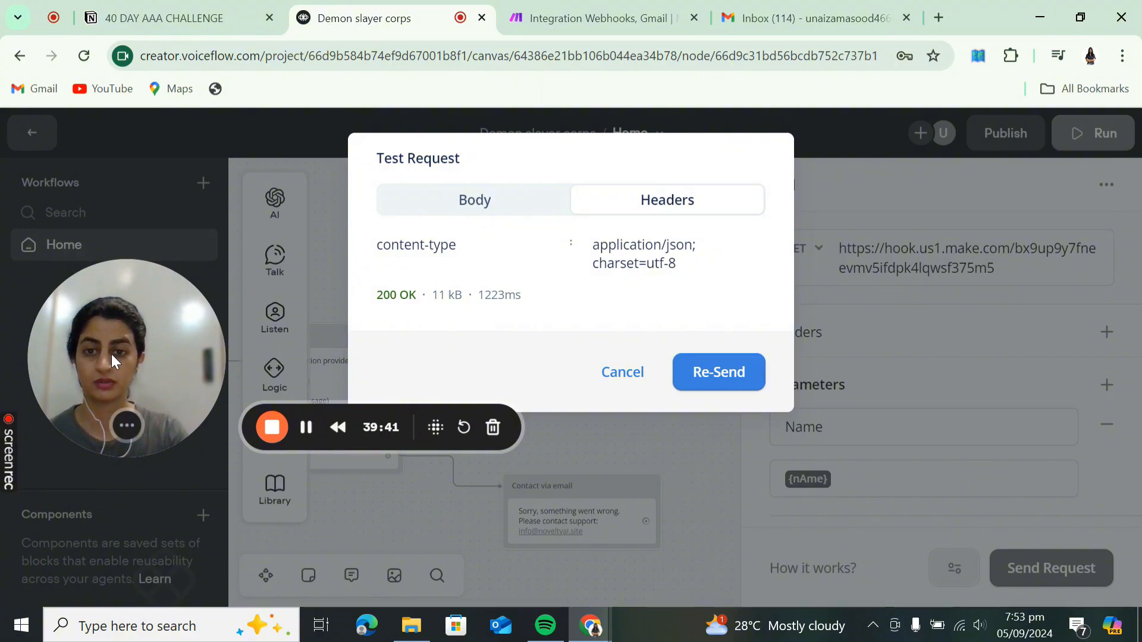
left_click(639, 6)
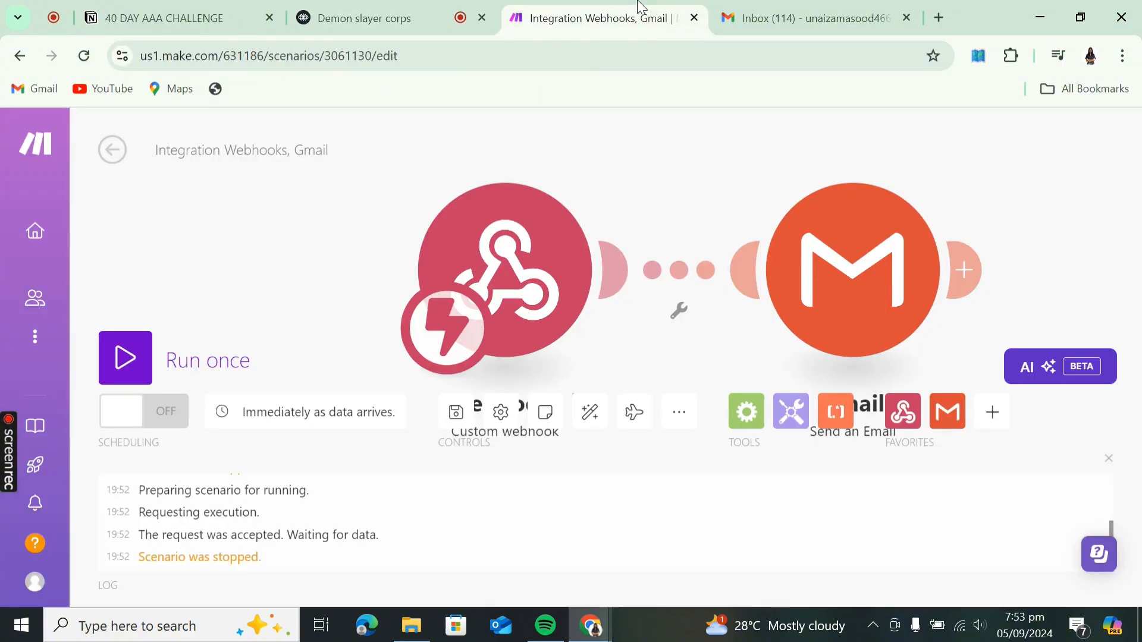
- Review the webhook and Gmail module settings, including the Name: line in the email content
left_click(559, 294)
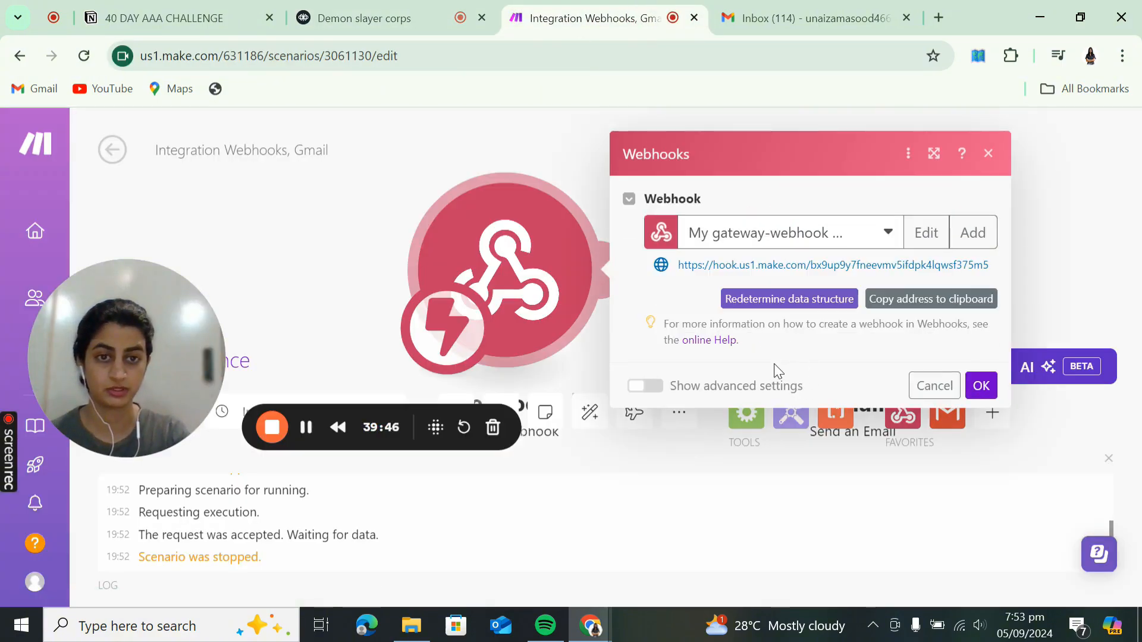
left_click(1059, 265)
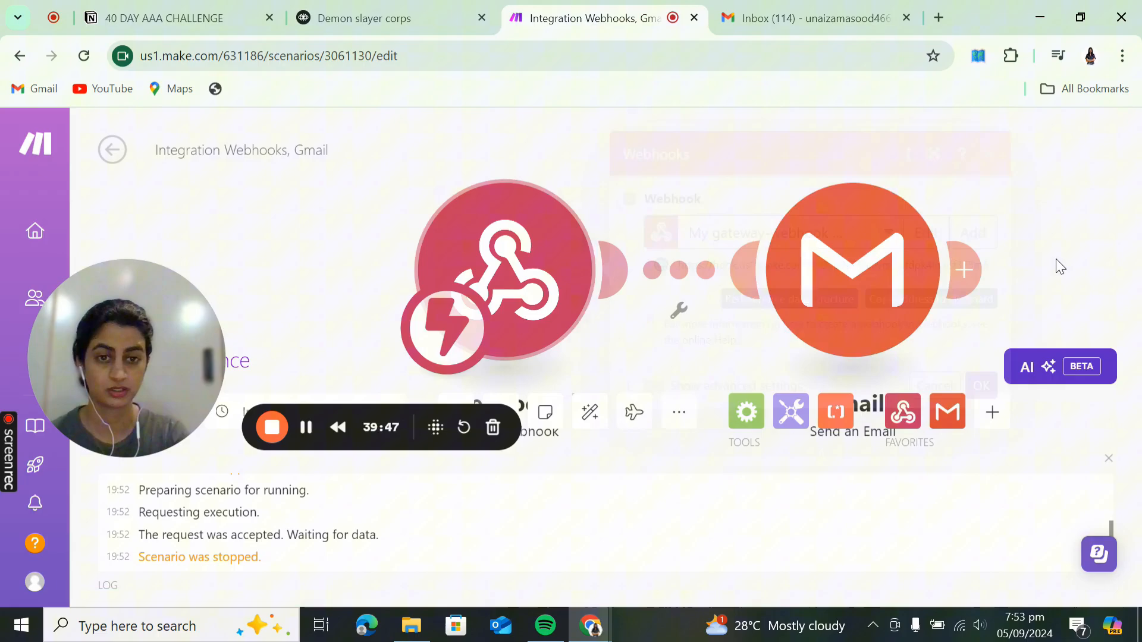
left_click(844, 293)
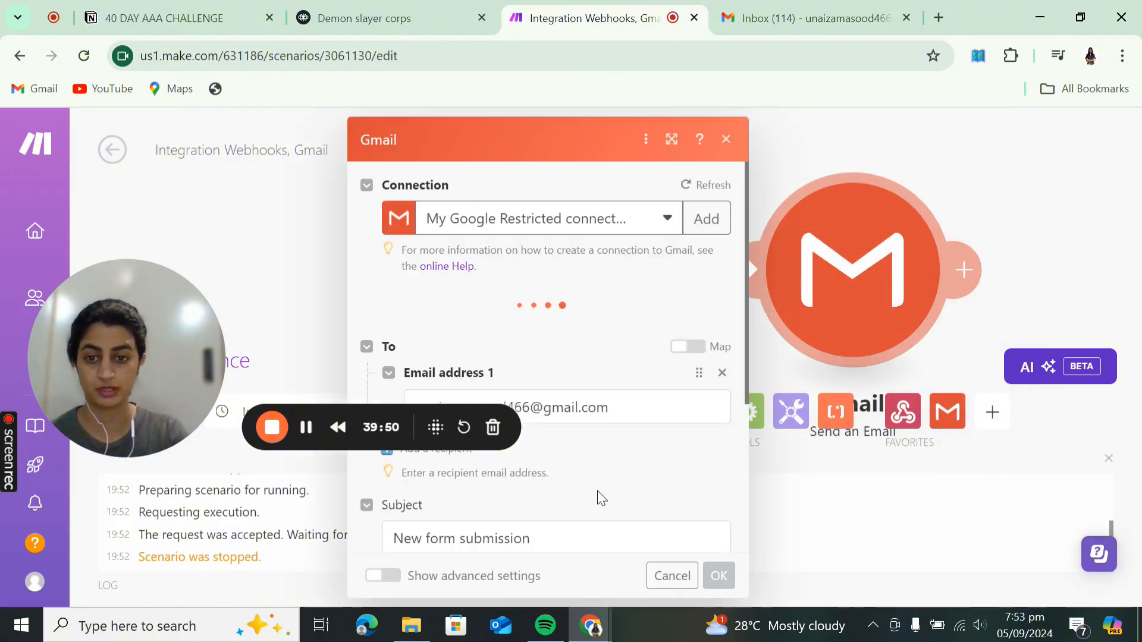
scroll(597, 490, "down", 4)
left_click_drag(146, 354, 126, 204)
left_click(490, 395)
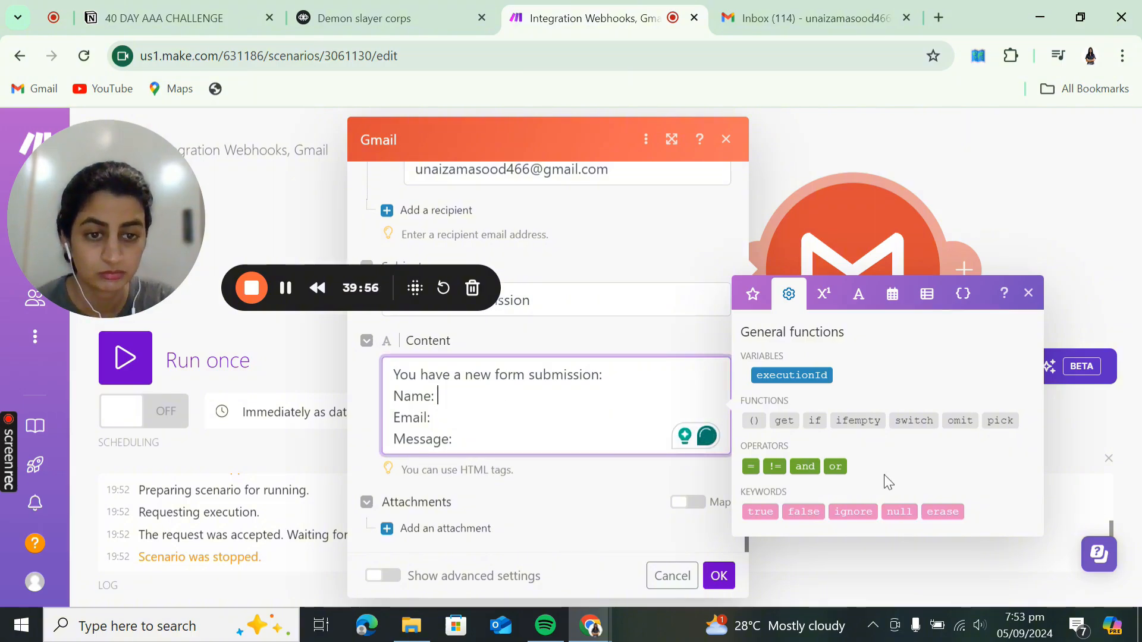
left_click(1028, 292)
left_click(1037, 238)
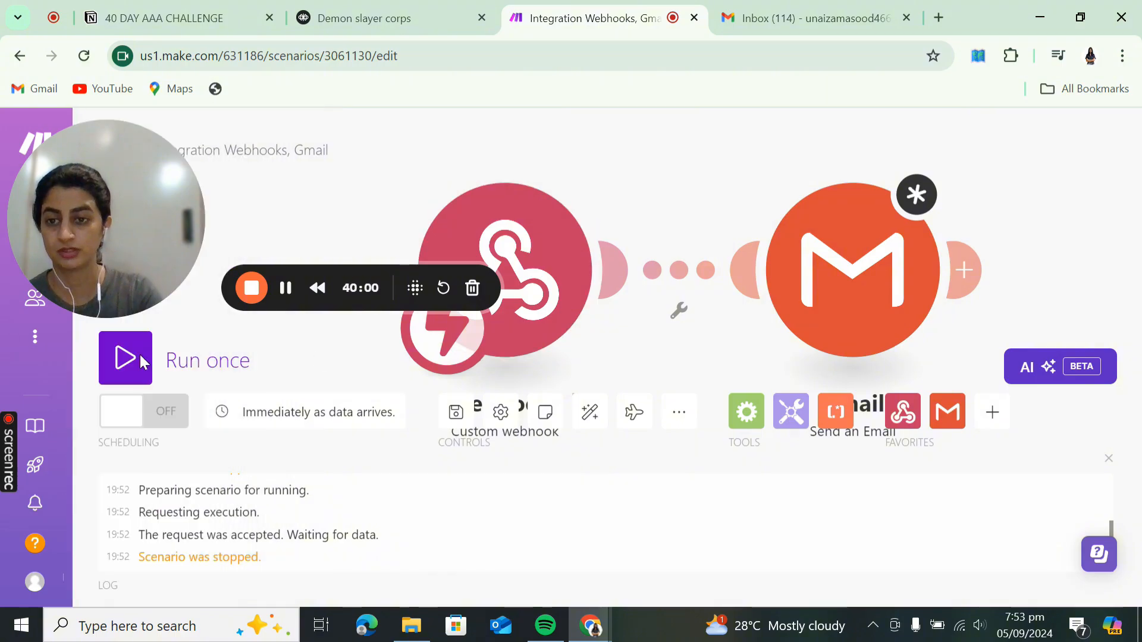
- Save the scenario anyway despite the unsaved-changes warning and reopen the Gmail module to verify it
left_click(126, 358)
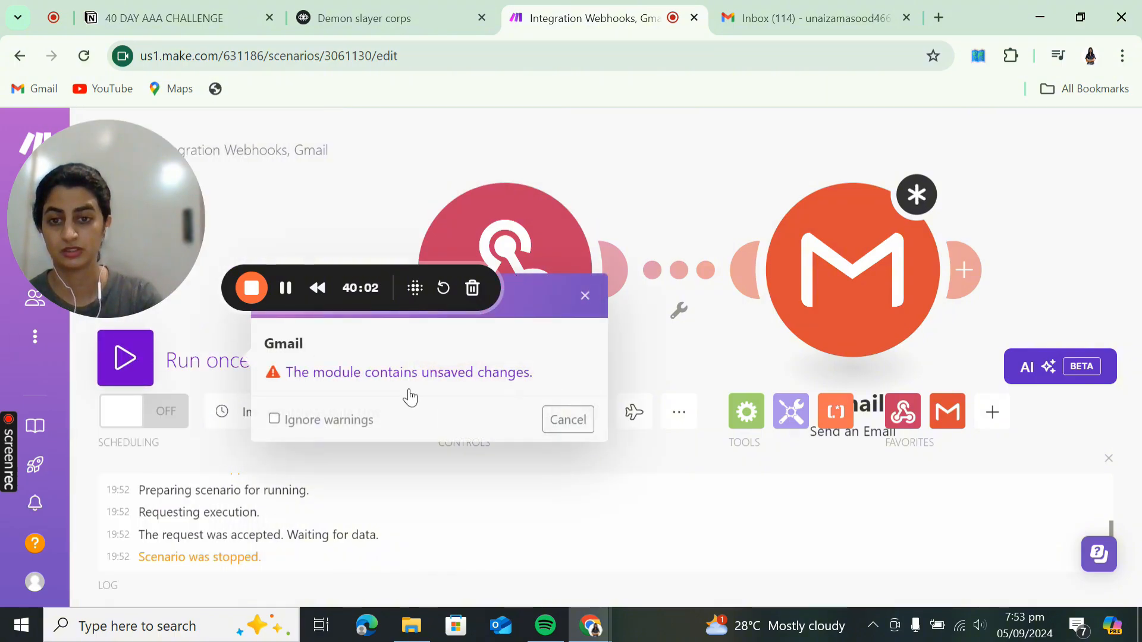
left_click(558, 421)
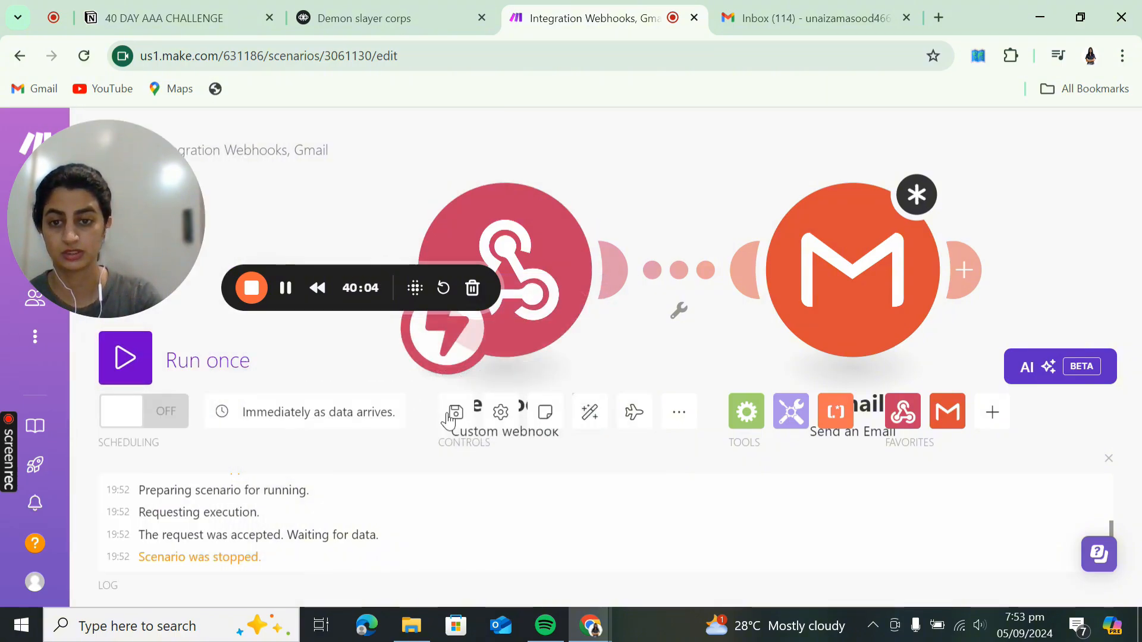
left_click(449, 414)
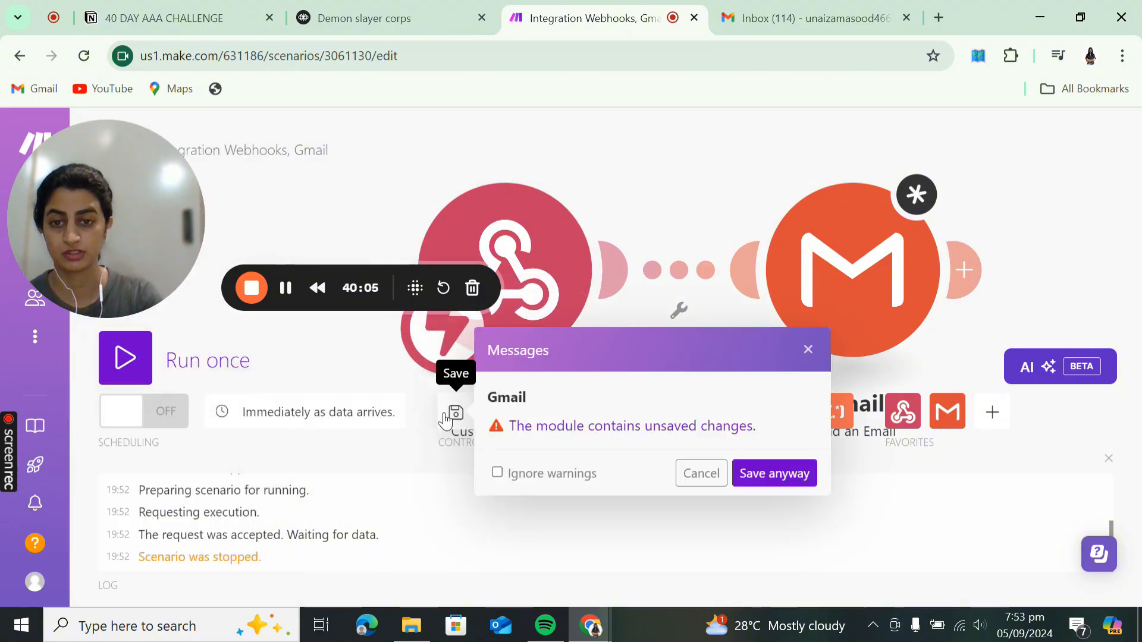
left_click(764, 474)
left_click(893, 293)
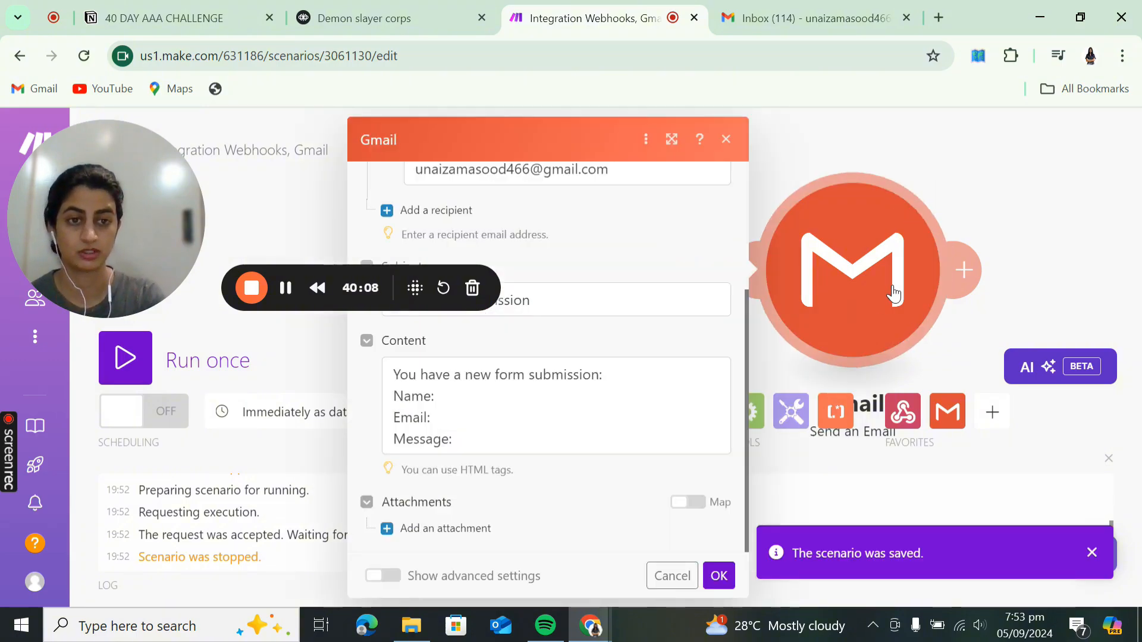
scroll(493, 474, "up", 3)
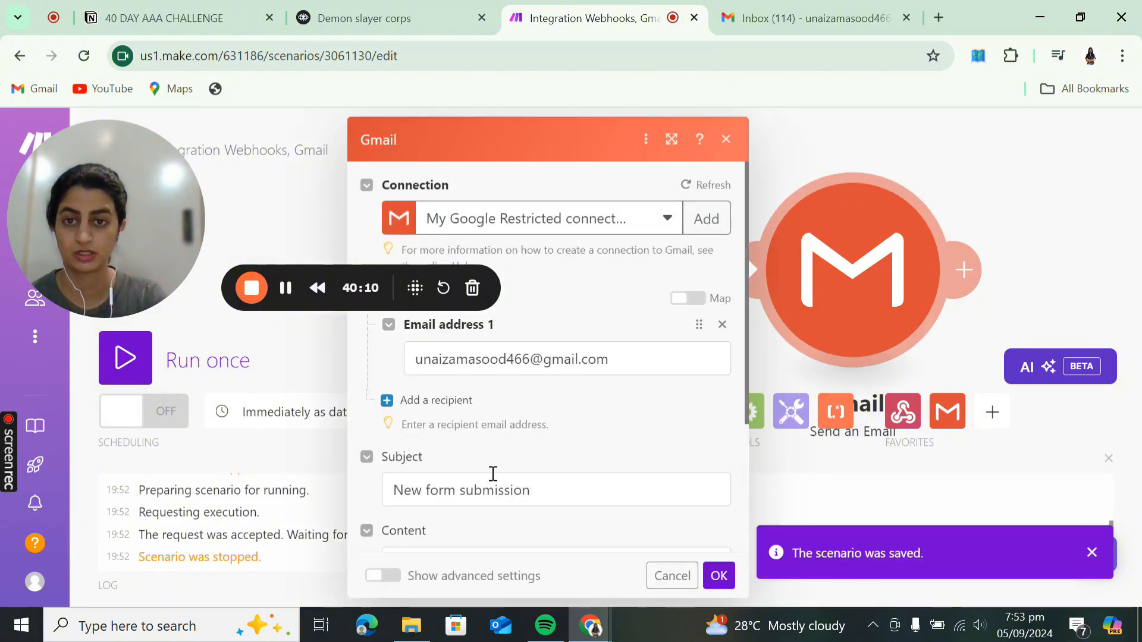
scroll(493, 474, "down", 3)
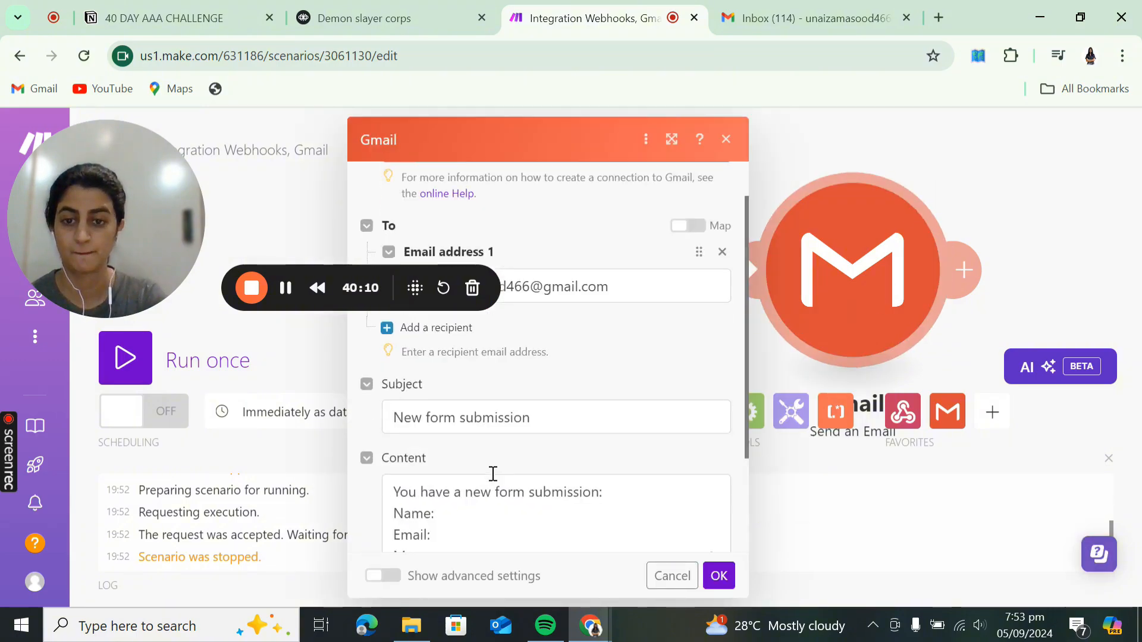
left_click(286, 289)
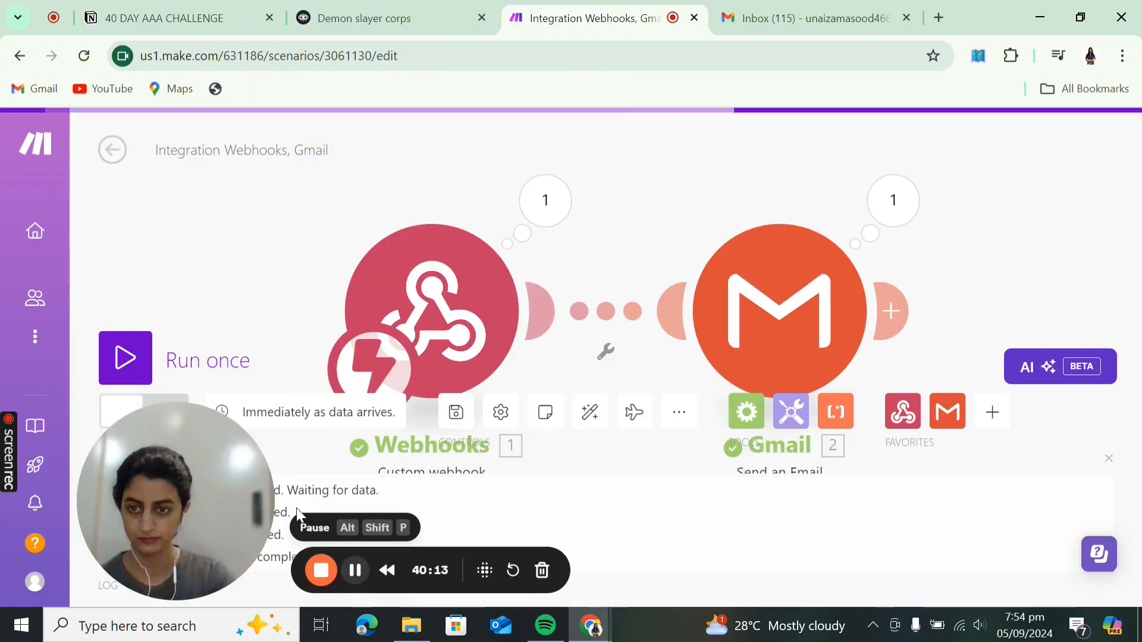
- Run the scenario once on the existing queued webhook data and inspect the Gmail module's output
left_click(145, 357)
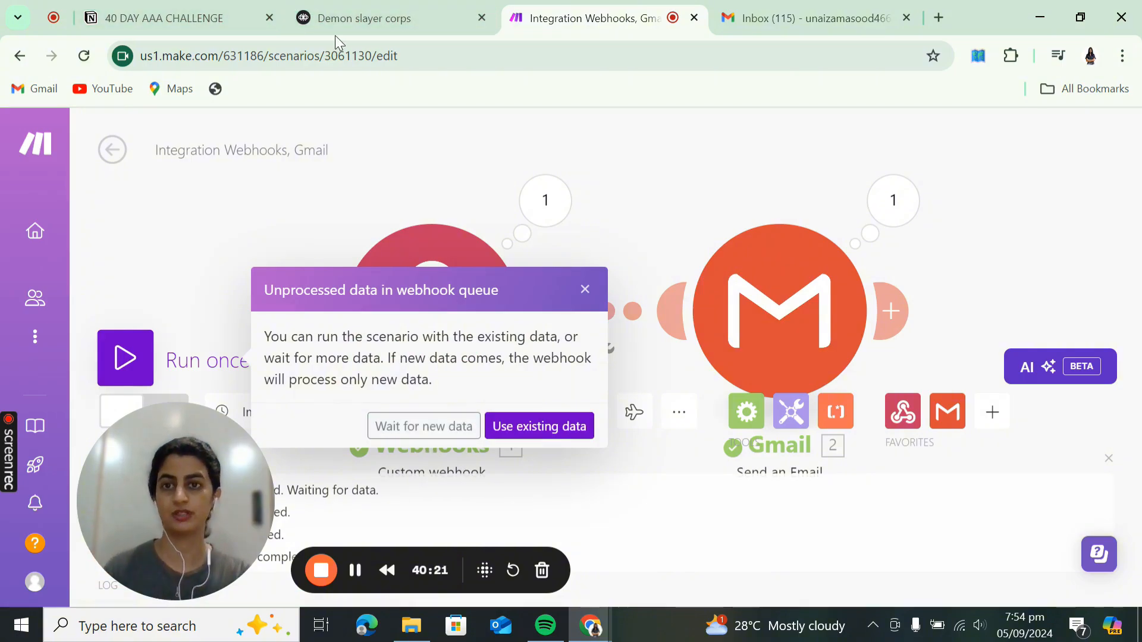
left_click(348, 27)
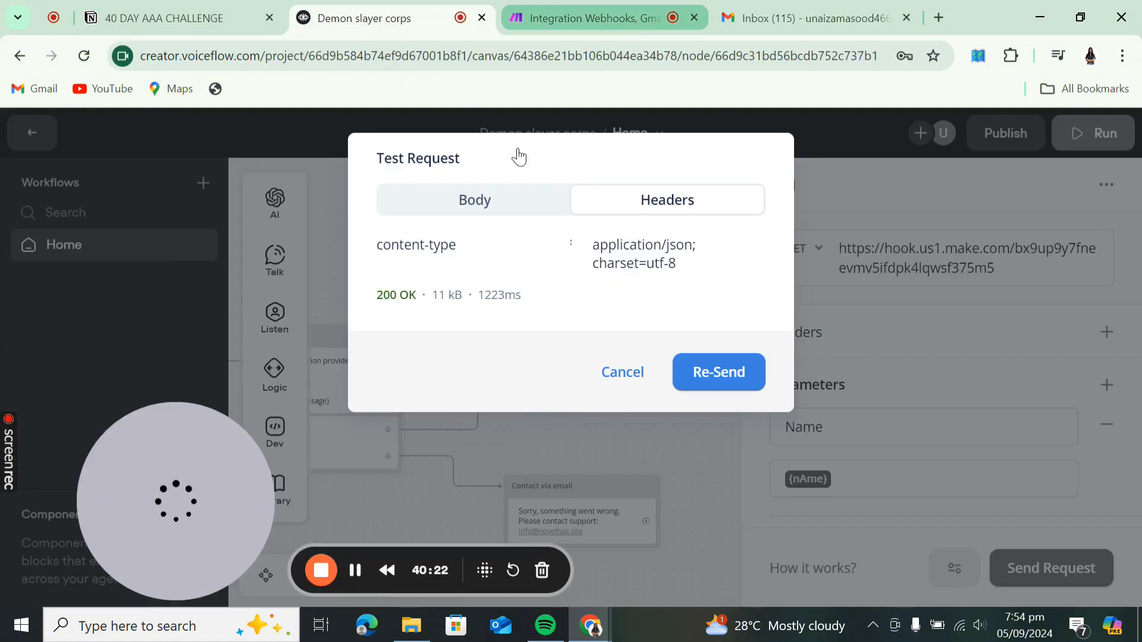
left_click(629, 7)
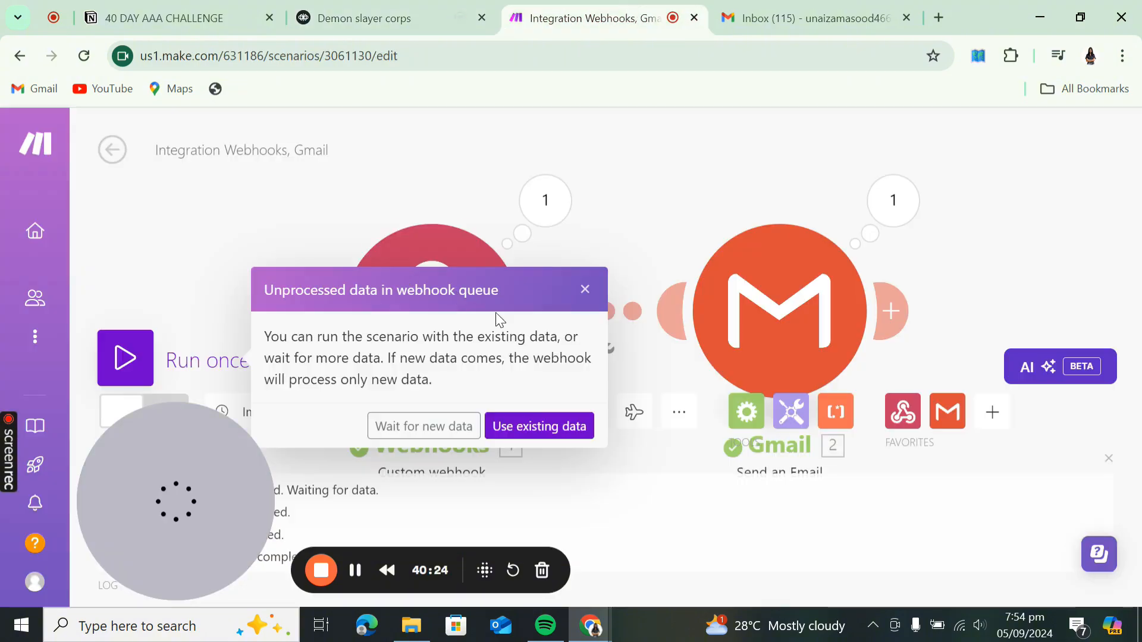
left_click(531, 434)
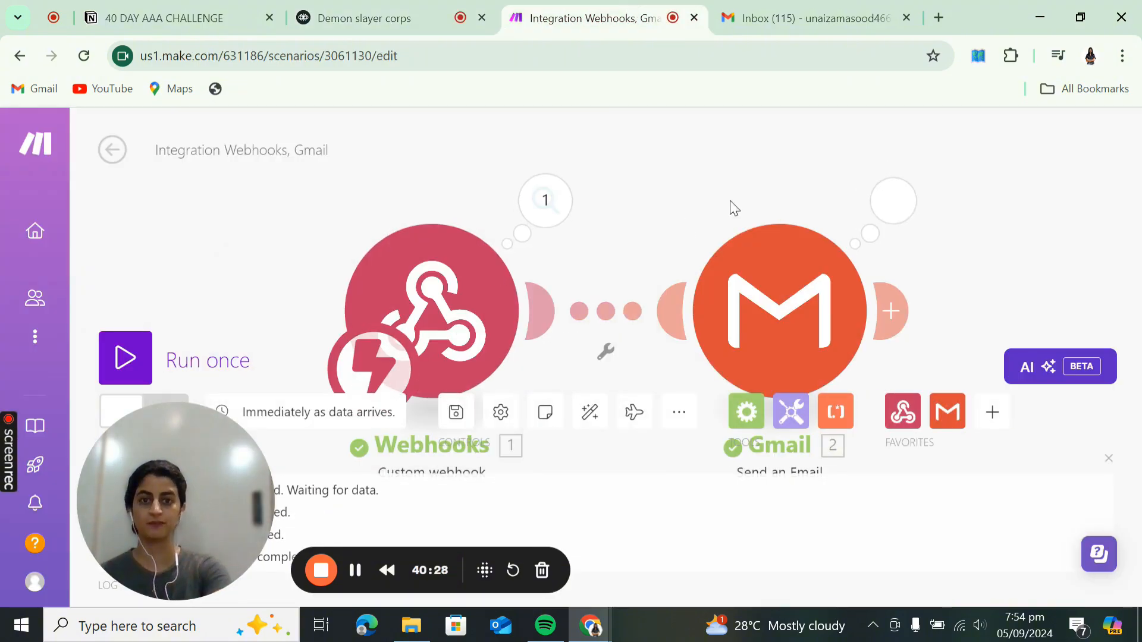
left_click_drag(695, 179, 719, 110)
left_click_drag(183, 503, 148, 483)
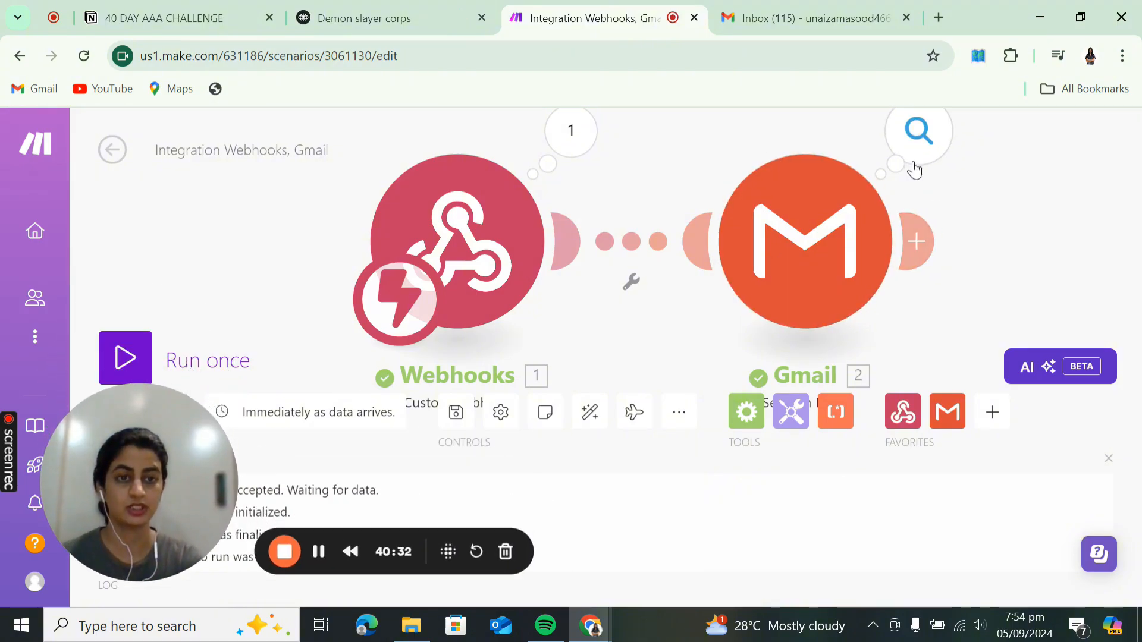
left_click(914, 156)
- Open the newest 'New form submission' email in Gmail, close Make's operation details, then return to Voiceflow
left_click(848, 9)
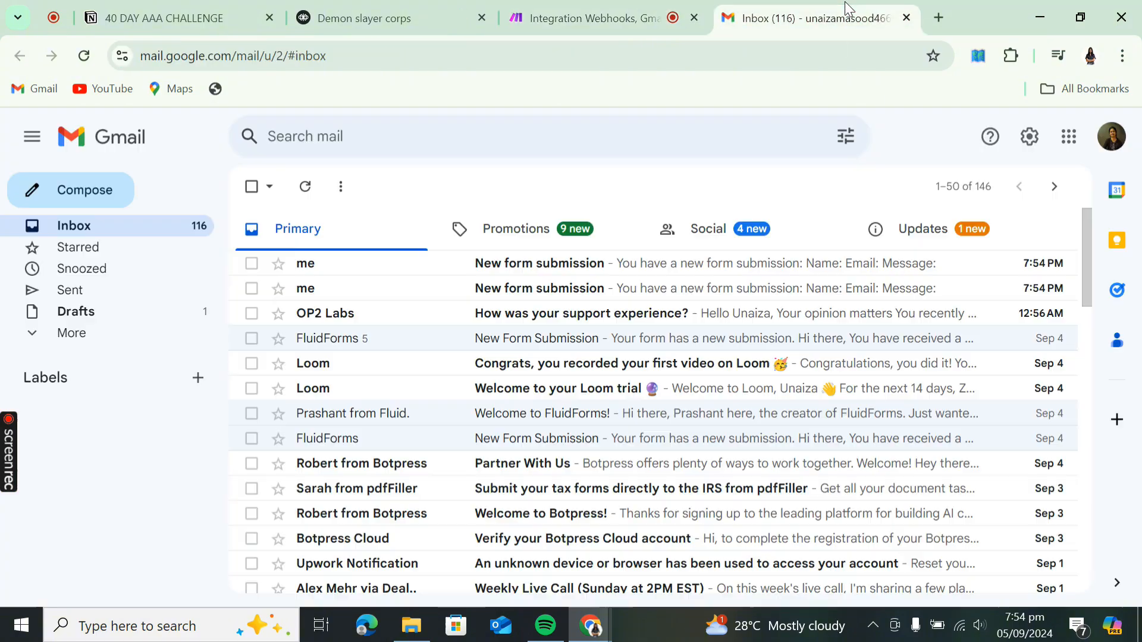
left_click(559, 269)
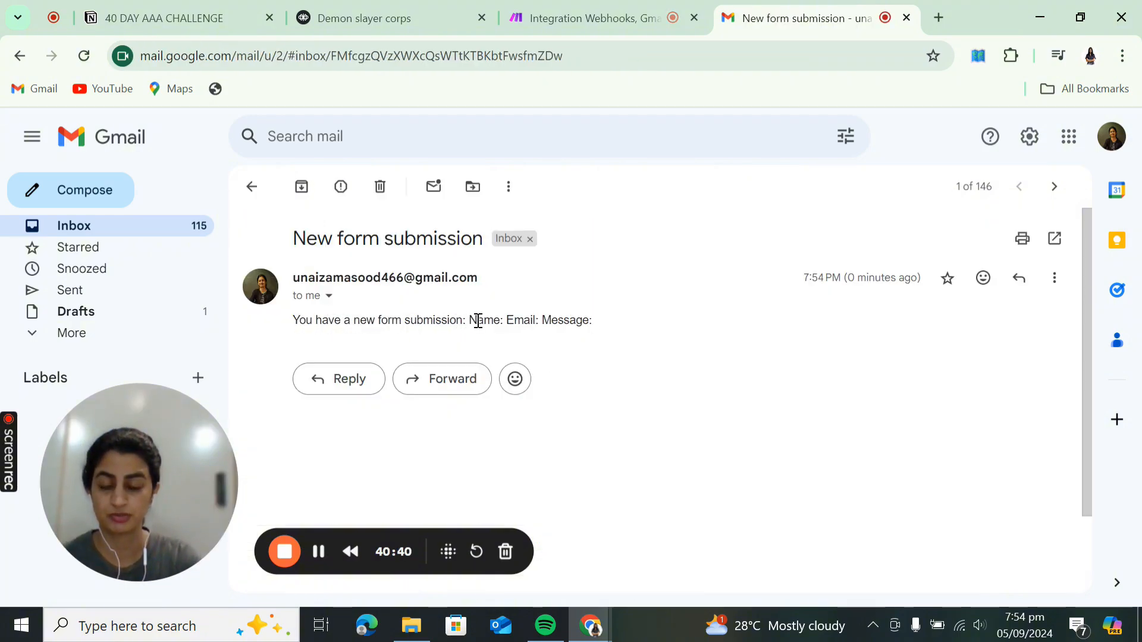
left_click(590, 16)
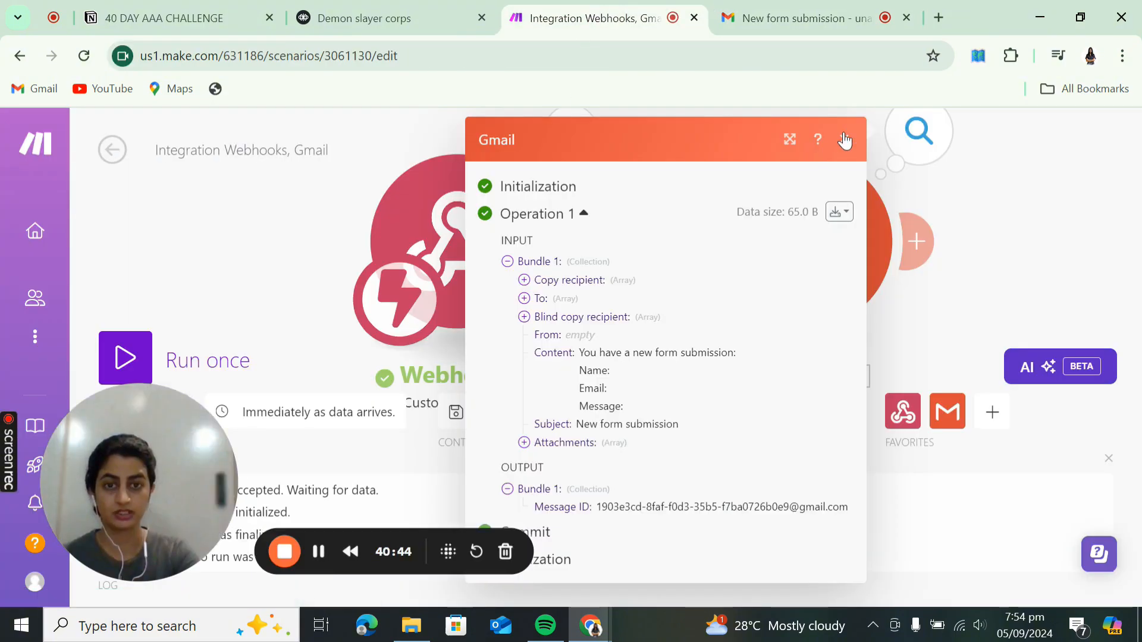
left_click(844, 138)
left_click(381, 28)
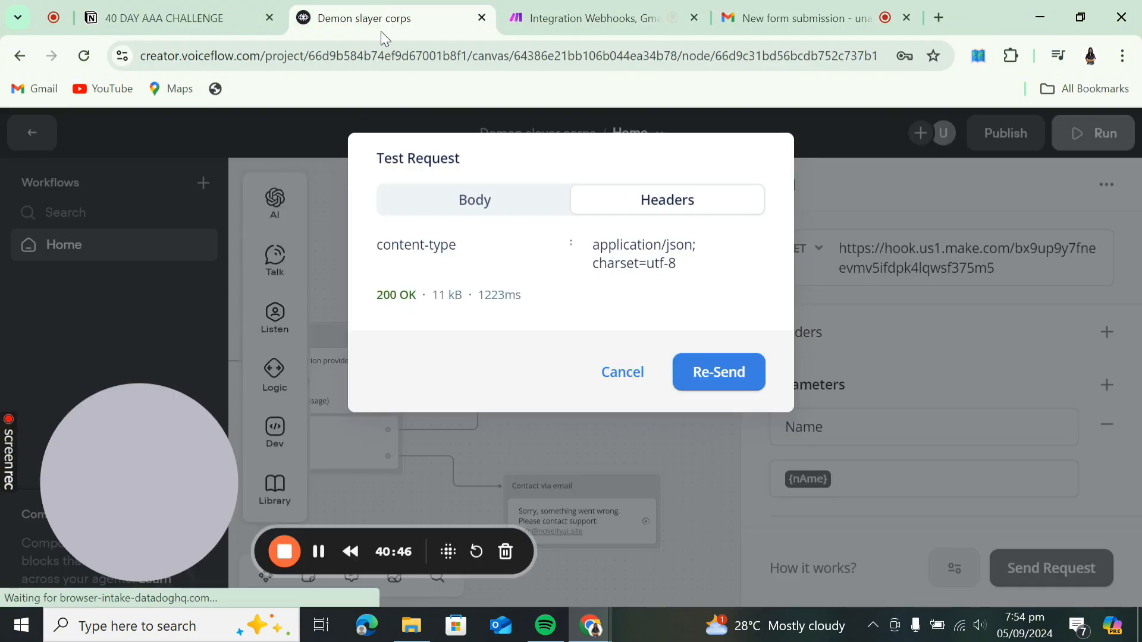
- Resend the API step's test request with a sample name, email and message 'hello', then return to Make
left_click(617, 386)
scroll(912, 360, "down", 2)
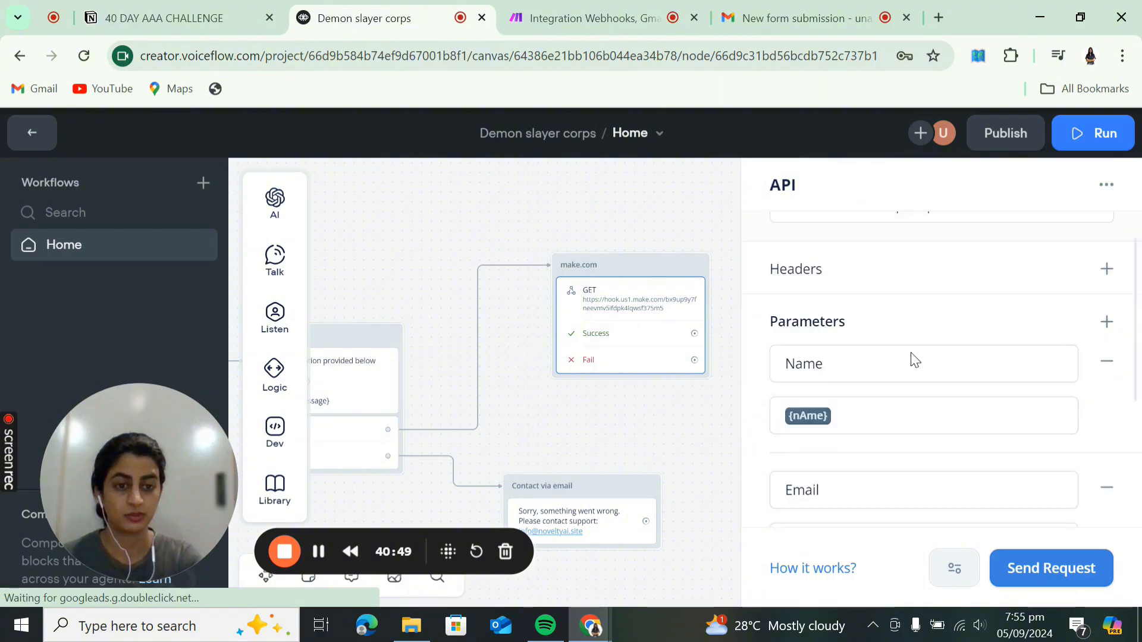
scroll(914, 360, "down", 3)
left_click(1051, 568)
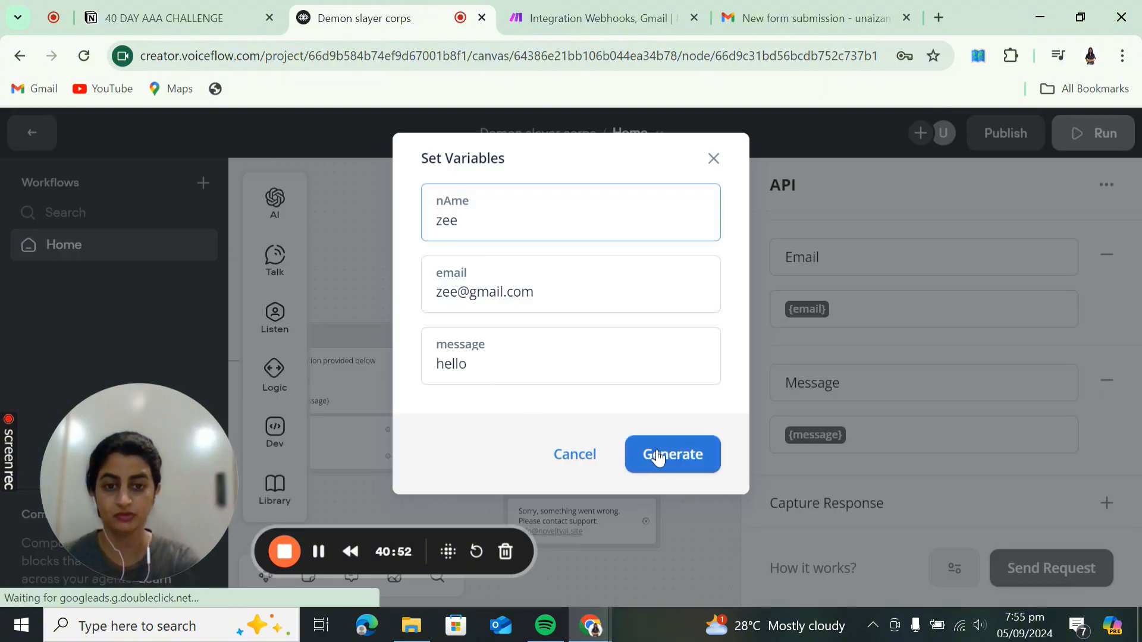
left_click(658, 458)
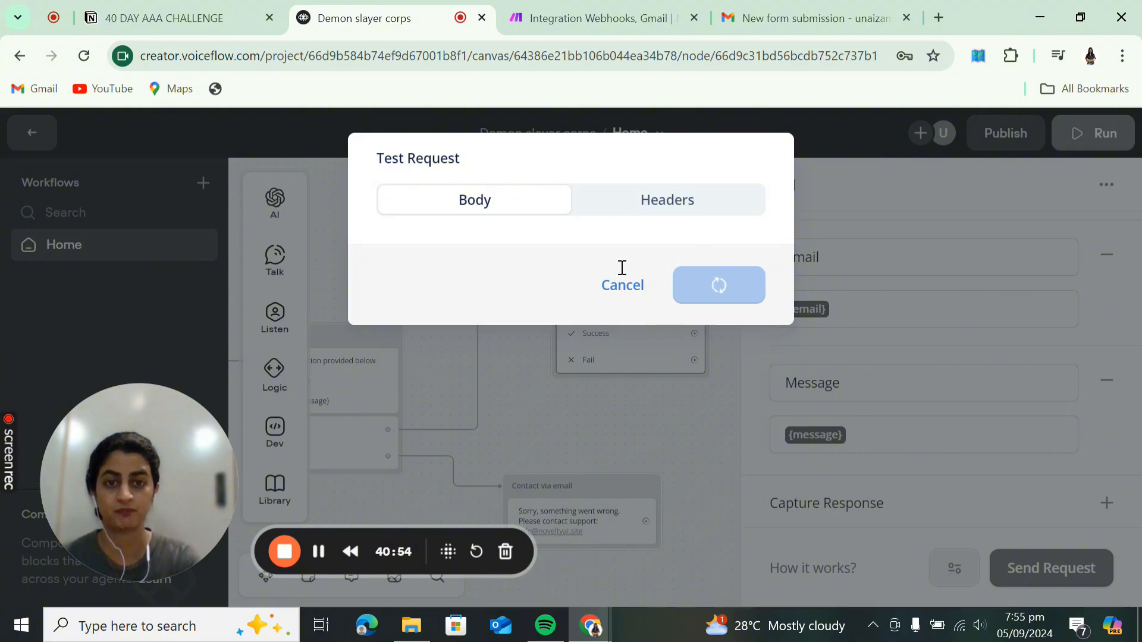
left_click(552, 13)
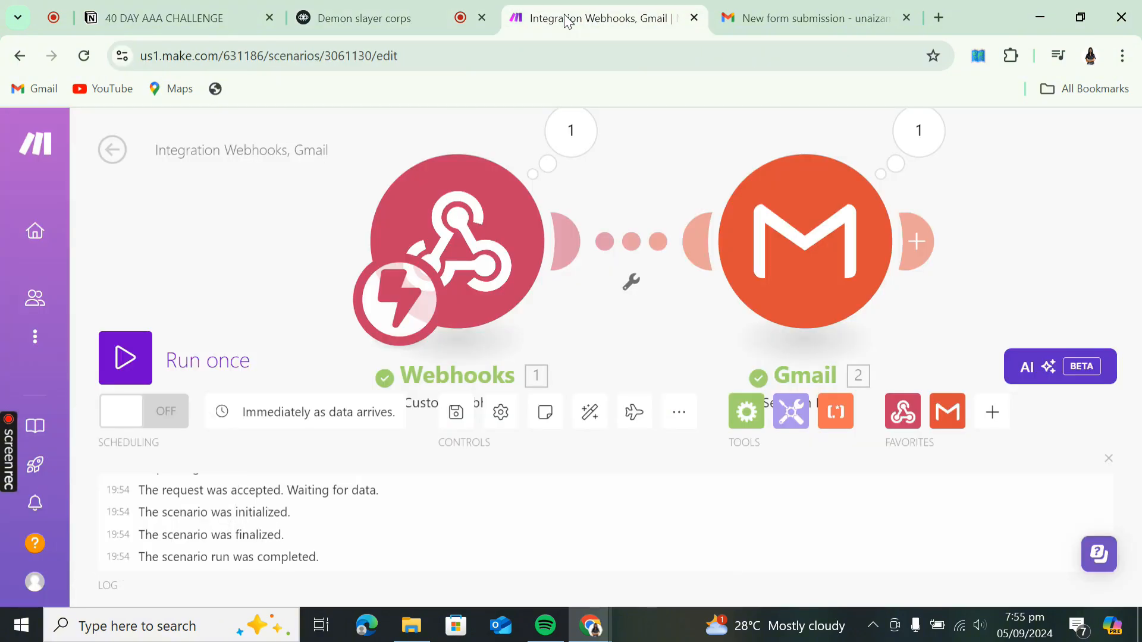
- In the Gmail module's Content field, start mapping a webhook value after 'Name:'
left_click(780, 267)
scroll(557, 451, "down", 3)
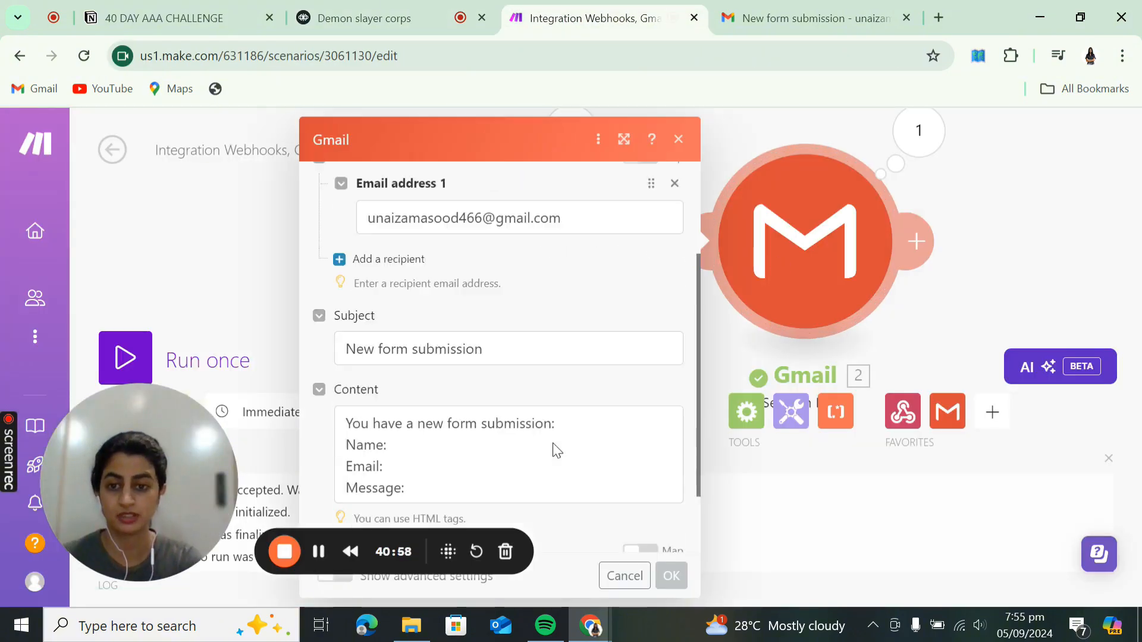
scroll(556, 450, "down", 1)
left_click(409, 397)
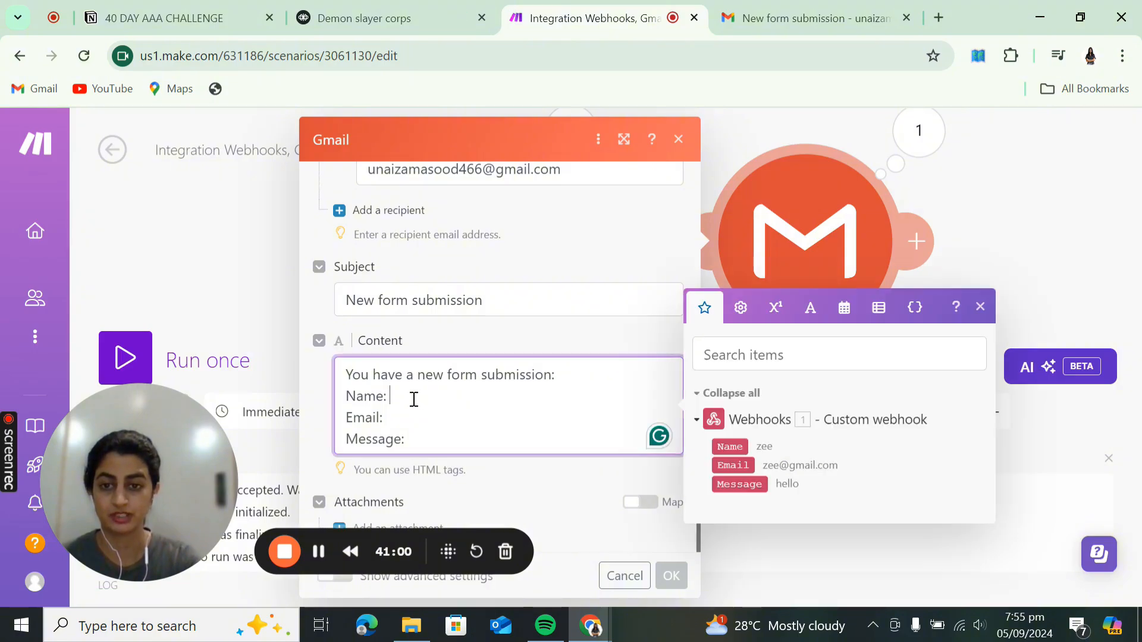
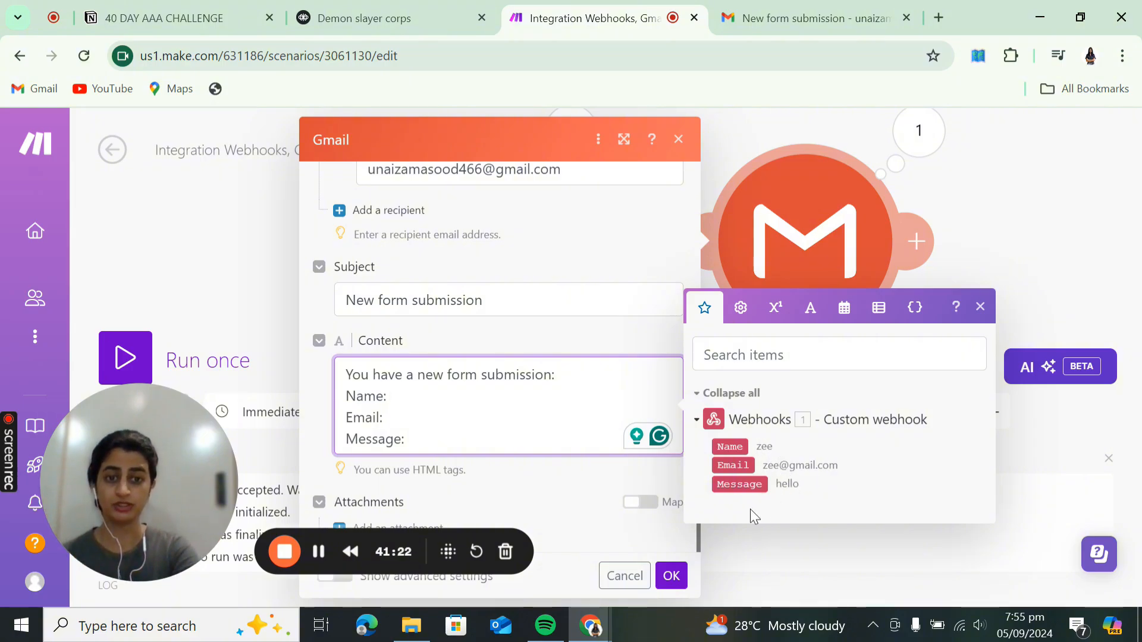
- Map the webhook's Name, Email and Message fields into the Gmail email body and save the module
left_click_drag(737, 442, 530, 433)
left_click(430, 421)
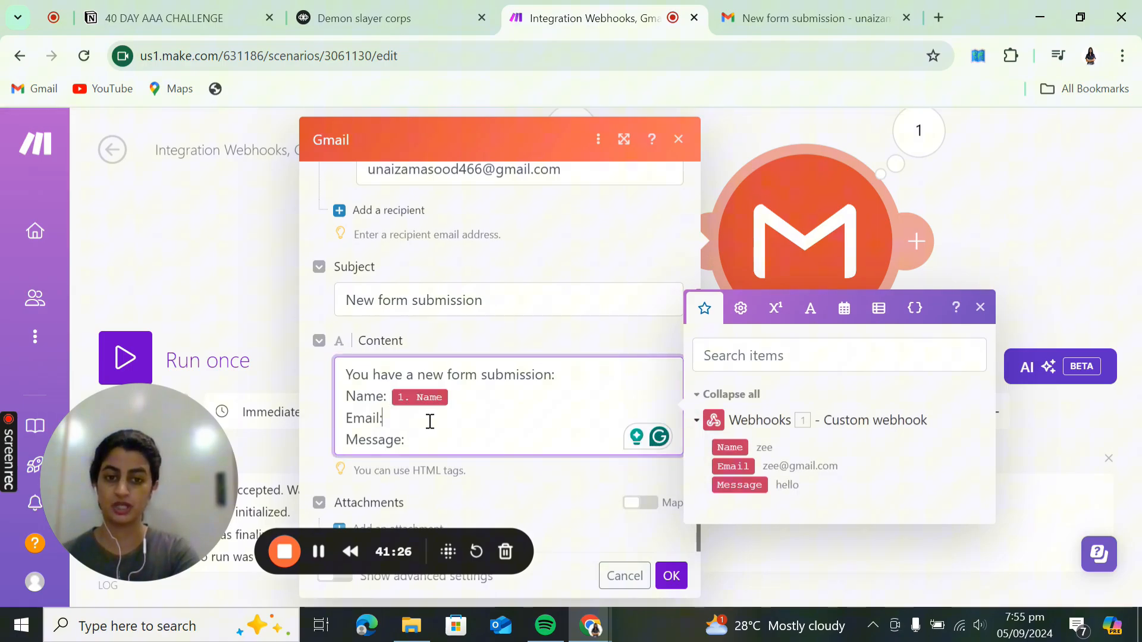
left_click(733, 466)
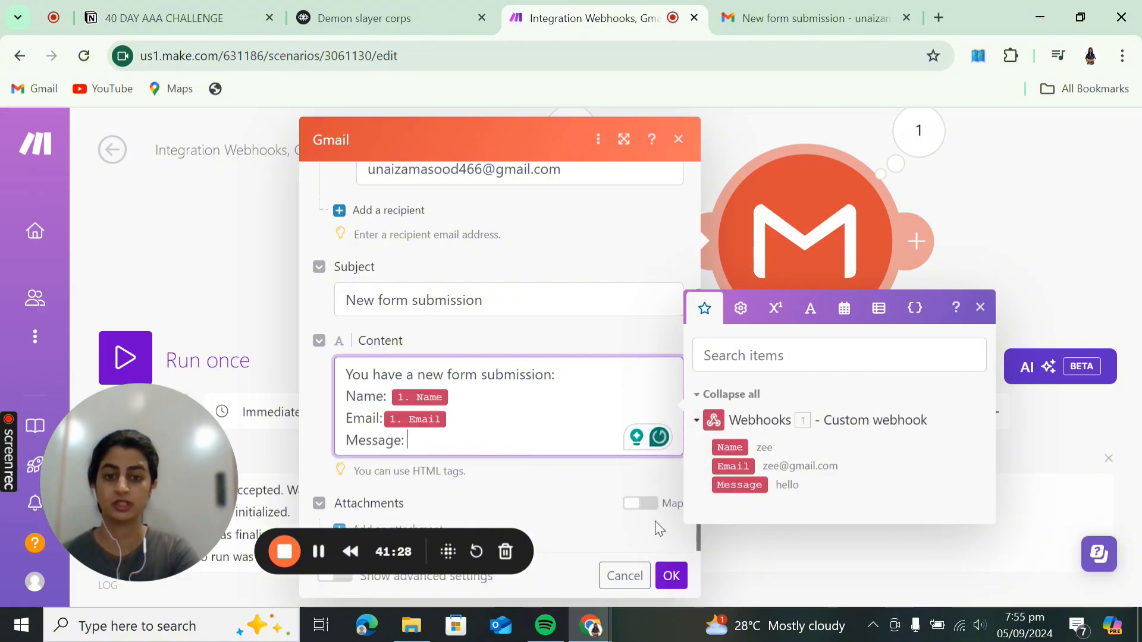
left_click(749, 485)
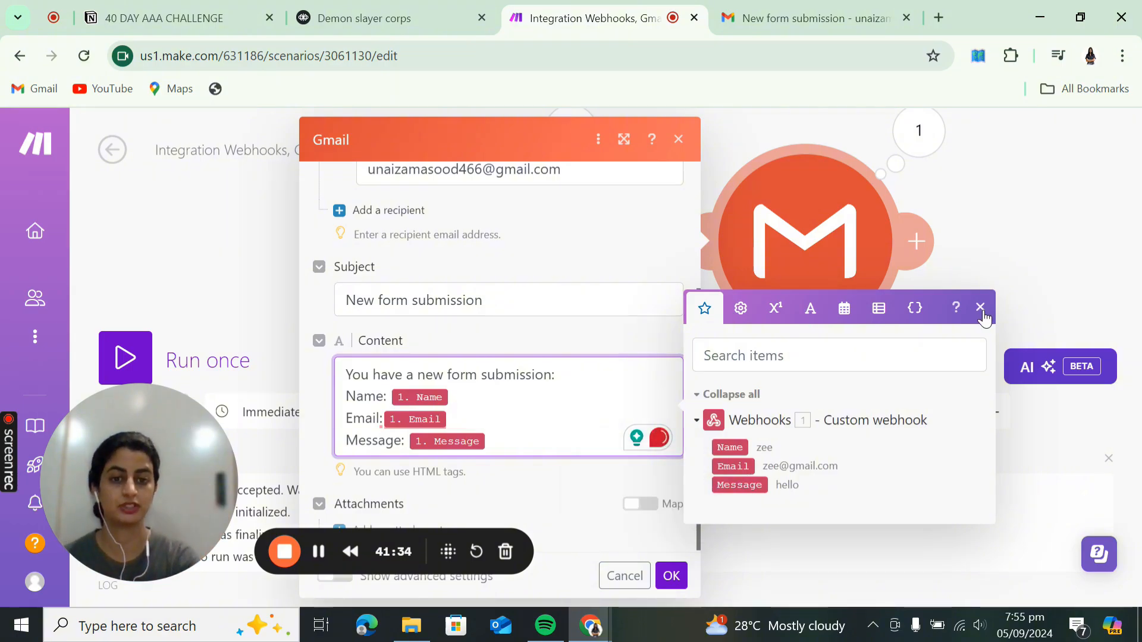
left_click(673, 576)
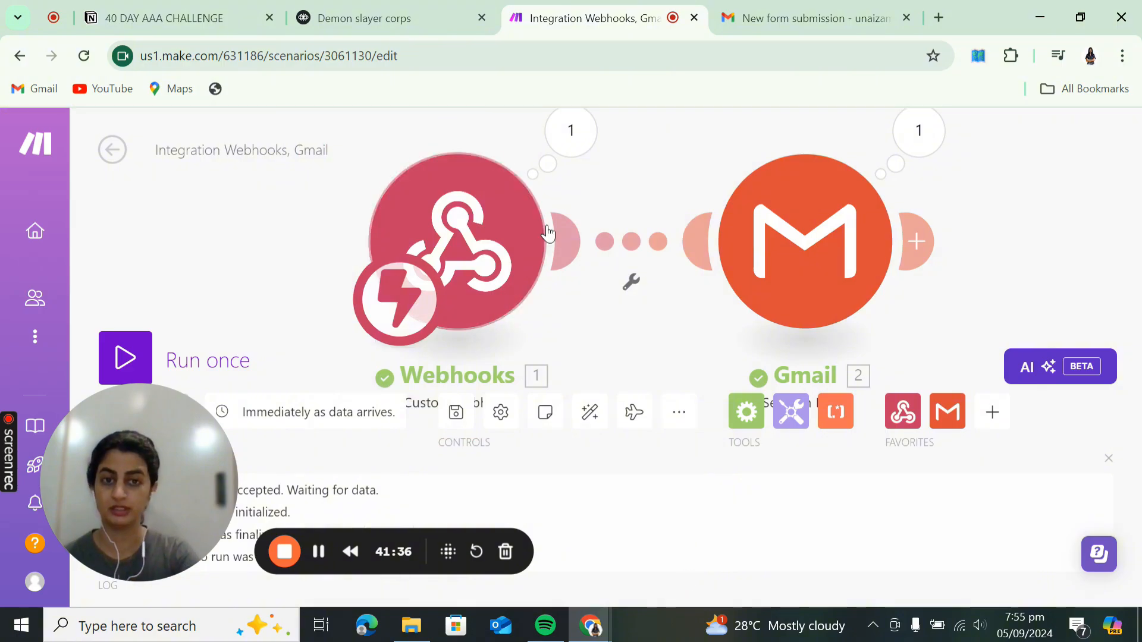
- Run the scenario once using the existing queued webhook data, then check Gmail
left_click(137, 361)
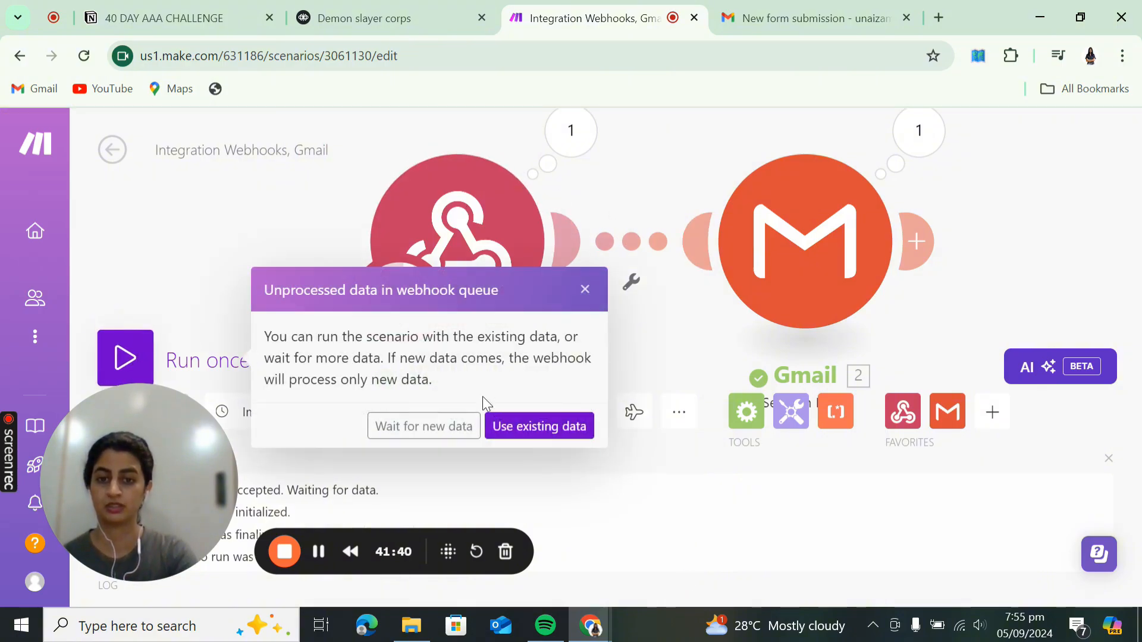
left_click(508, 426)
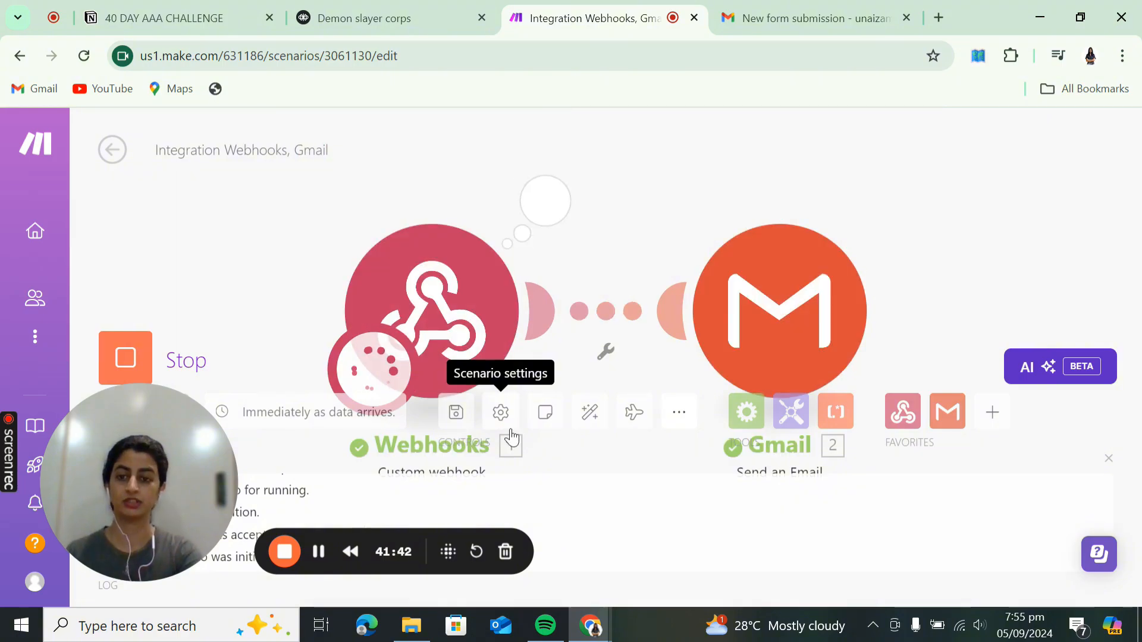
left_click(799, 25)
- Verify the latest 'New form submission' email shows the submitted details, then return to Voiceflow
left_click(252, 187)
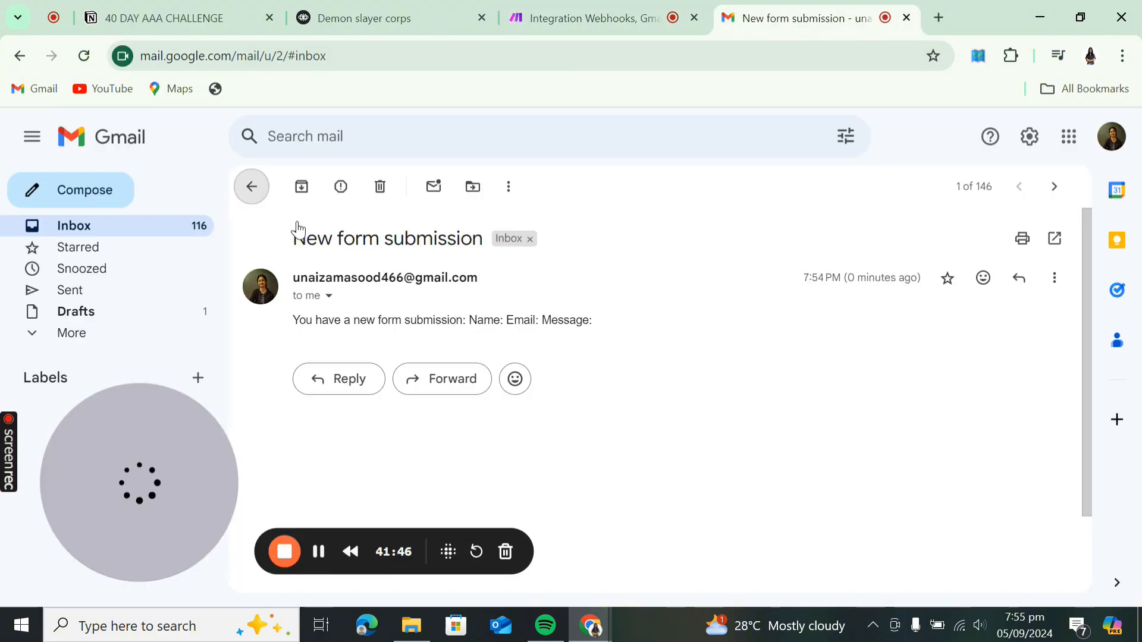
left_click(502, 263)
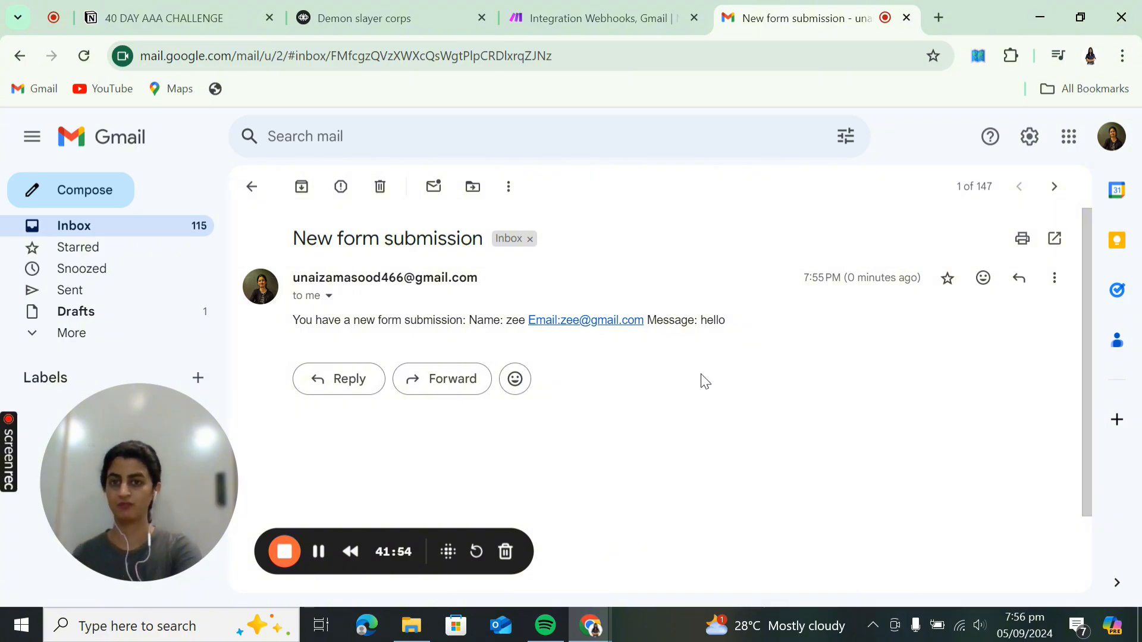
left_click(333, 20)
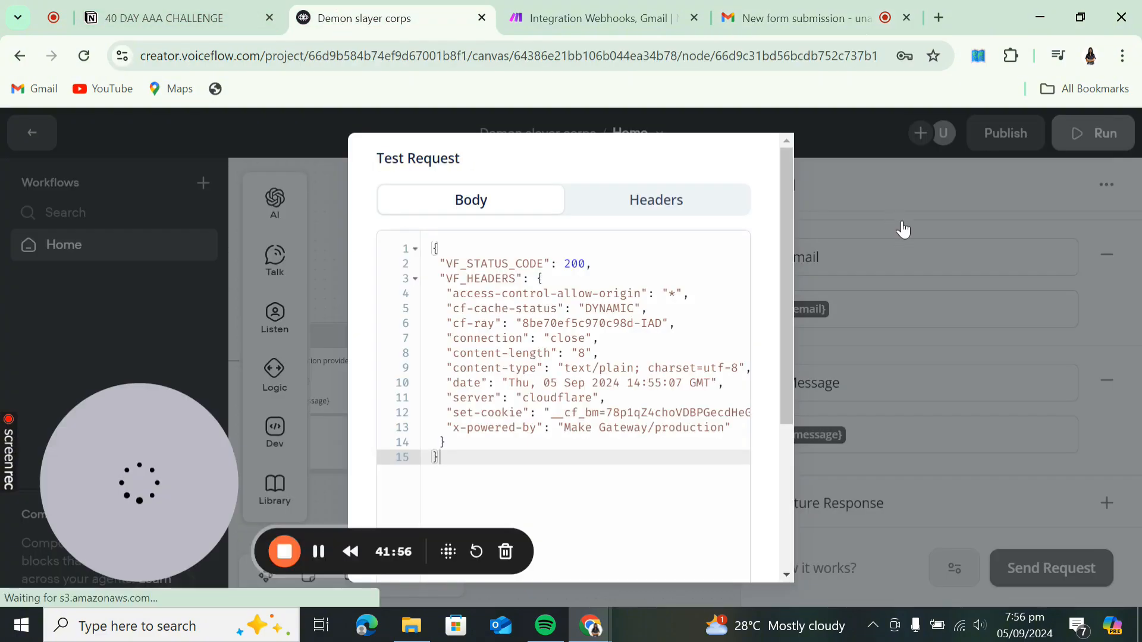
- Close the test request results, deselect the API step and bring the whole flow into view
left_click(902, 250)
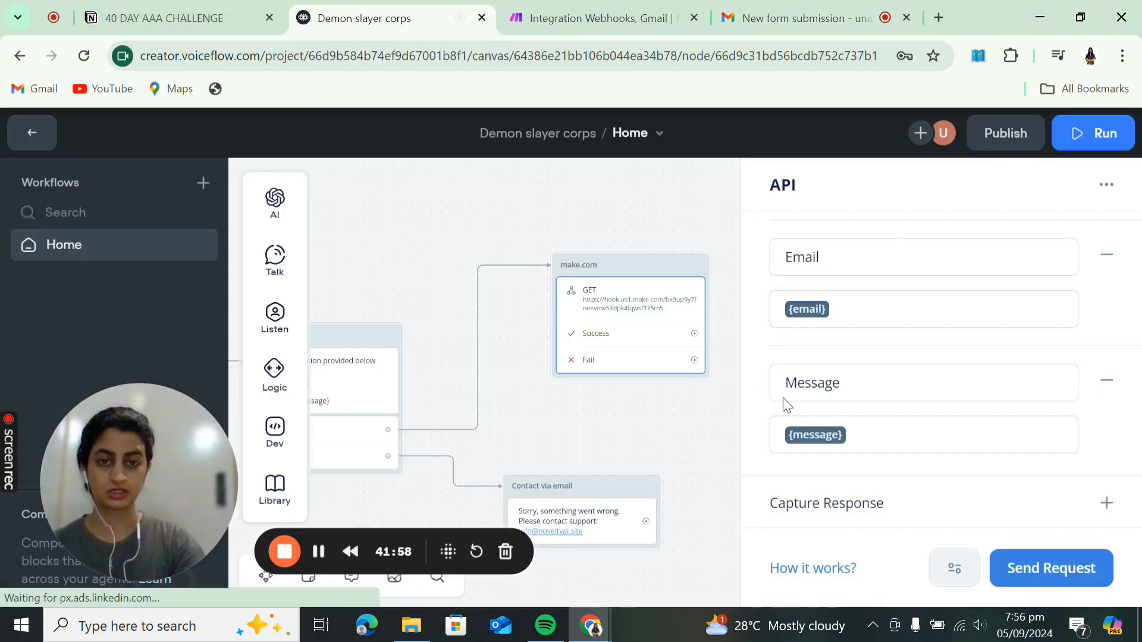
left_click(681, 442)
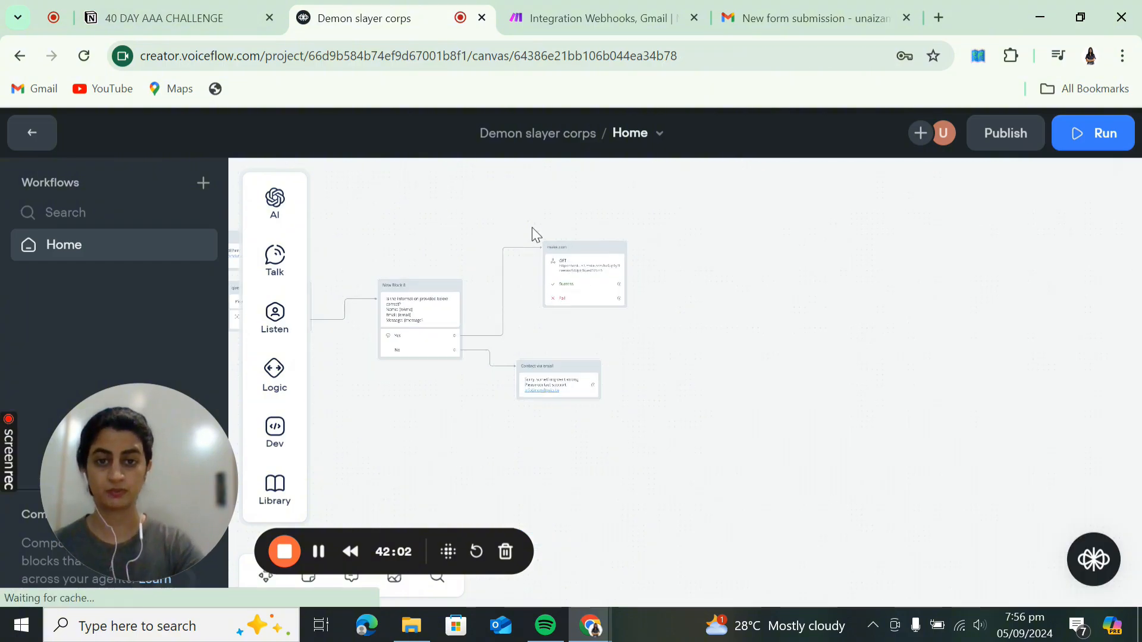
scroll(532, 228, "down", 2)
left_click_drag(442, 226, 891, 341)
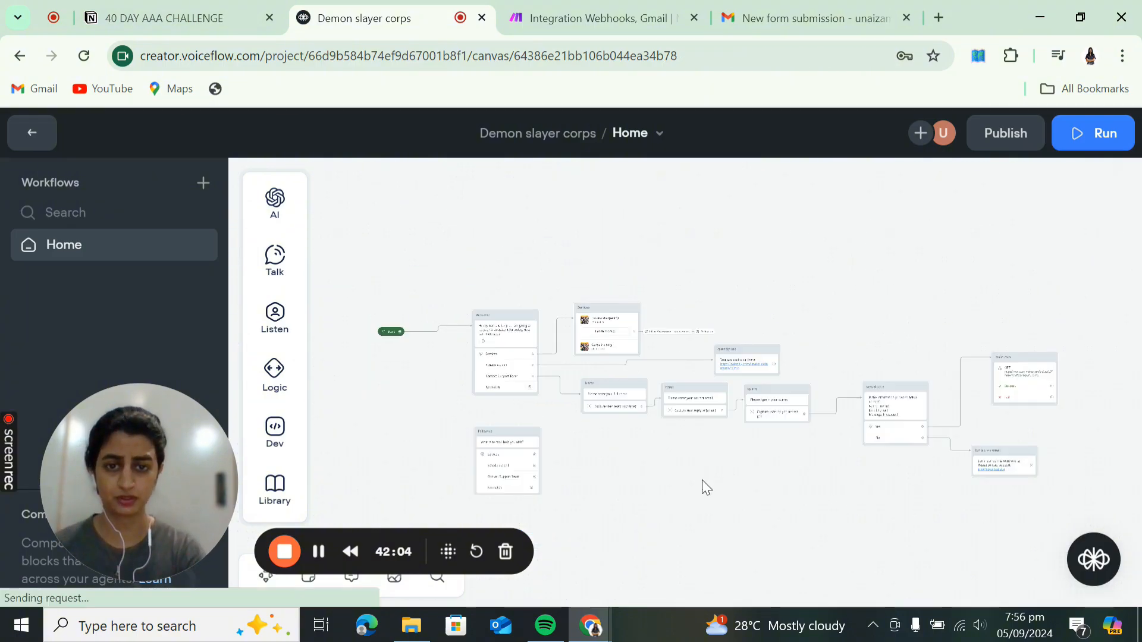
scroll(676, 482, "up", 2)
scroll(676, 483, "up", 2)
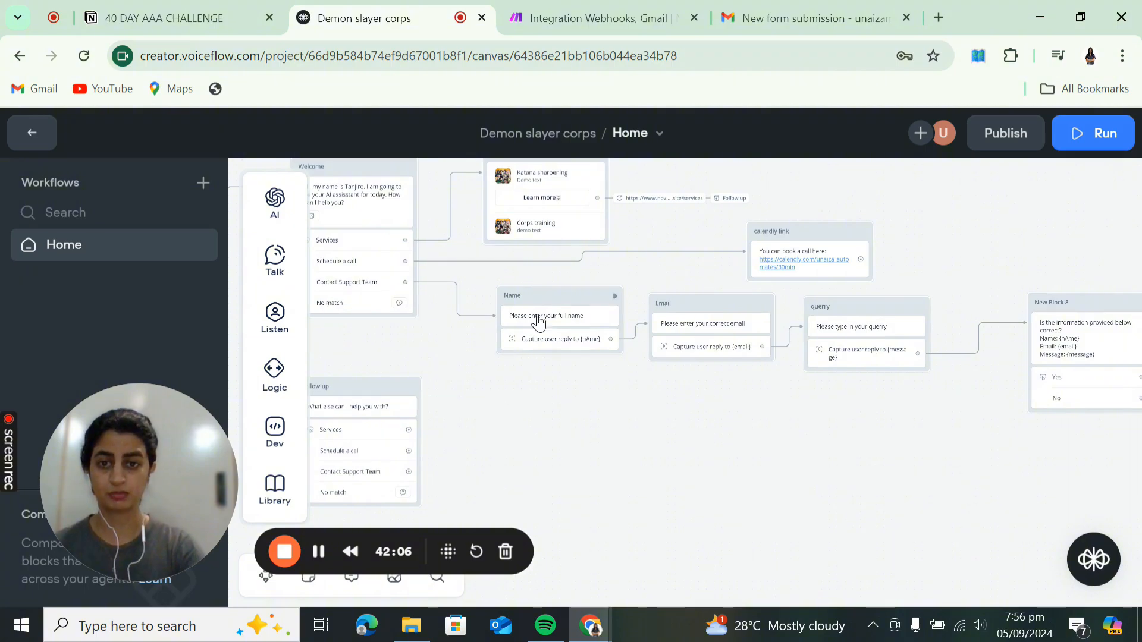
- Reframe the canvas around the calendly link block and pull a connection from its output
left_click_drag(887, 428, 626, 422)
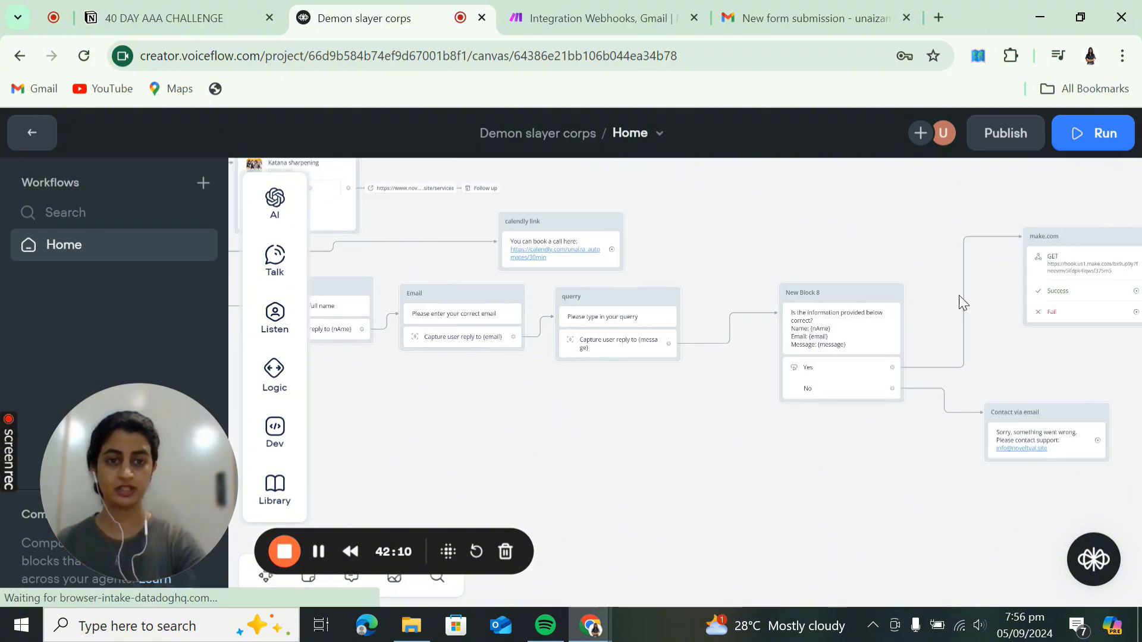
left_click_drag(848, 467, 523, 505)
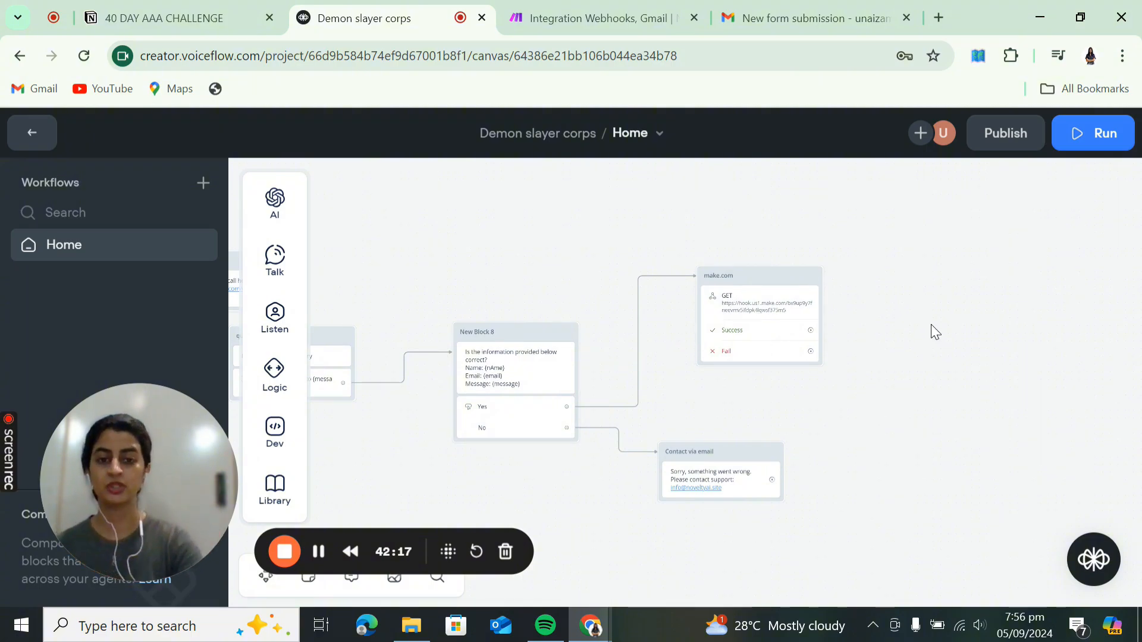
left_click_drag(592, 510, 660, 450)
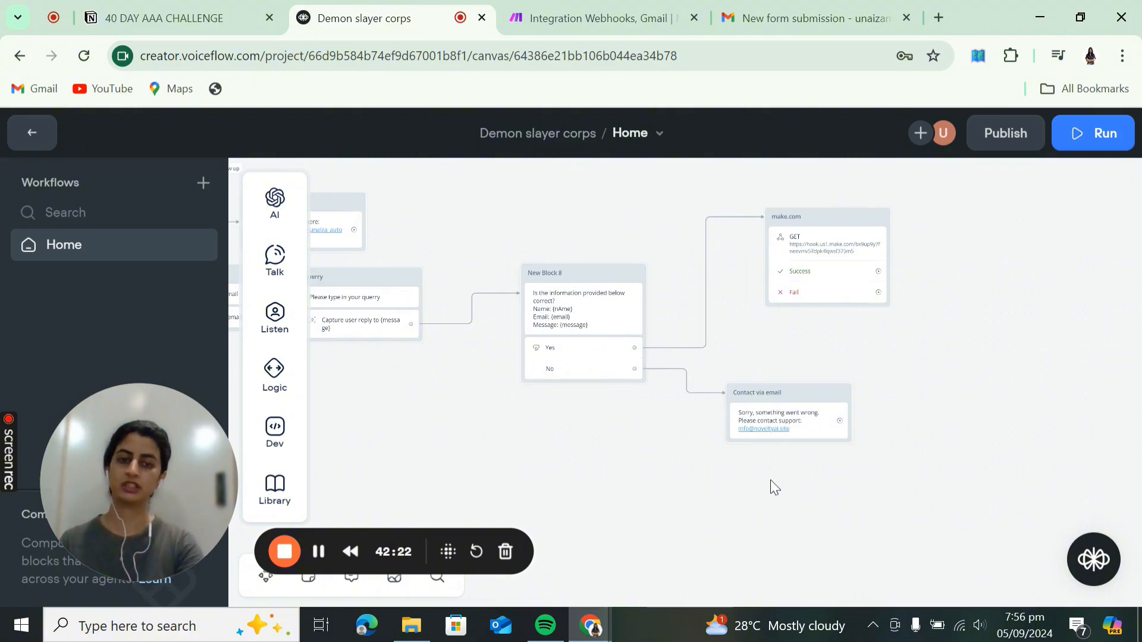
left_click_drag(550, 449, 930, 449)
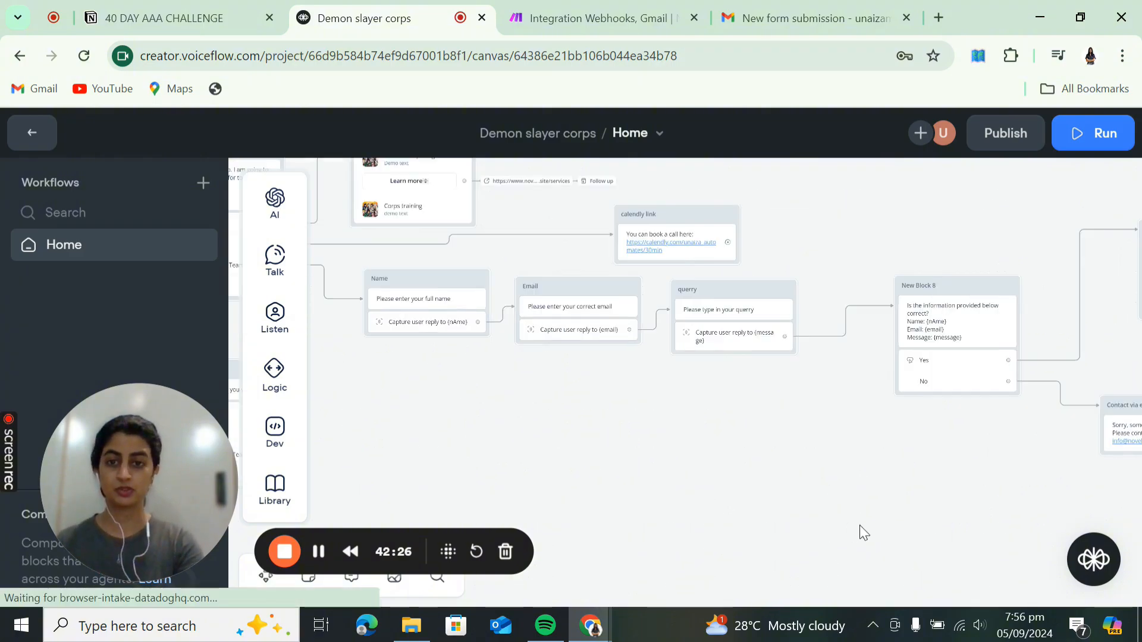
left_click_drag(490, 461, 787, 498)
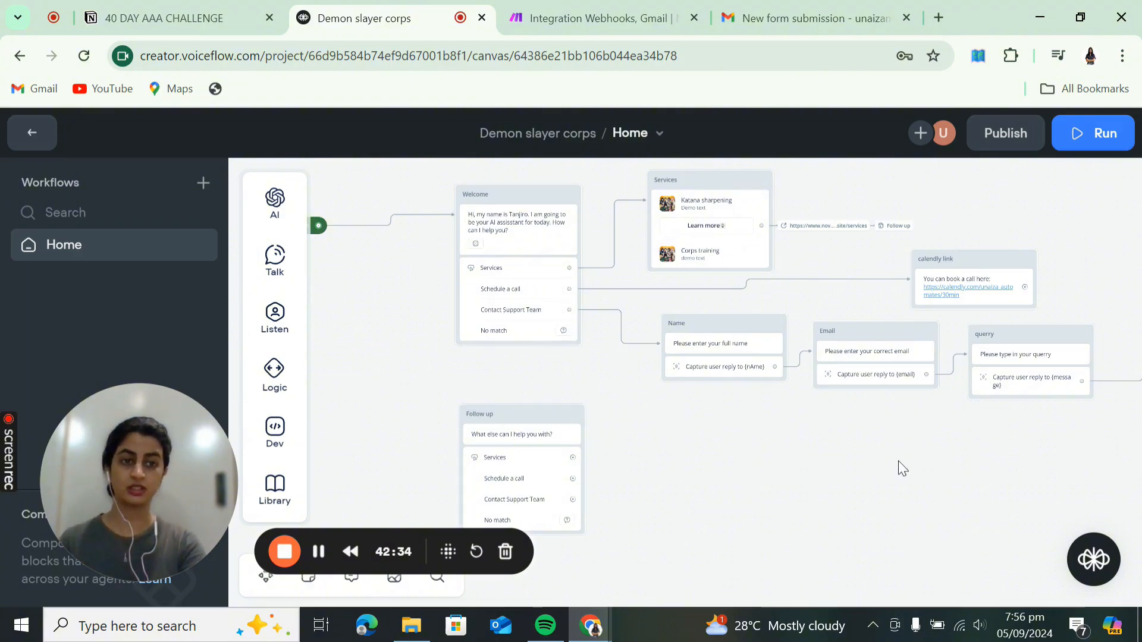
left_click_drag(856, 464, 658, 460)
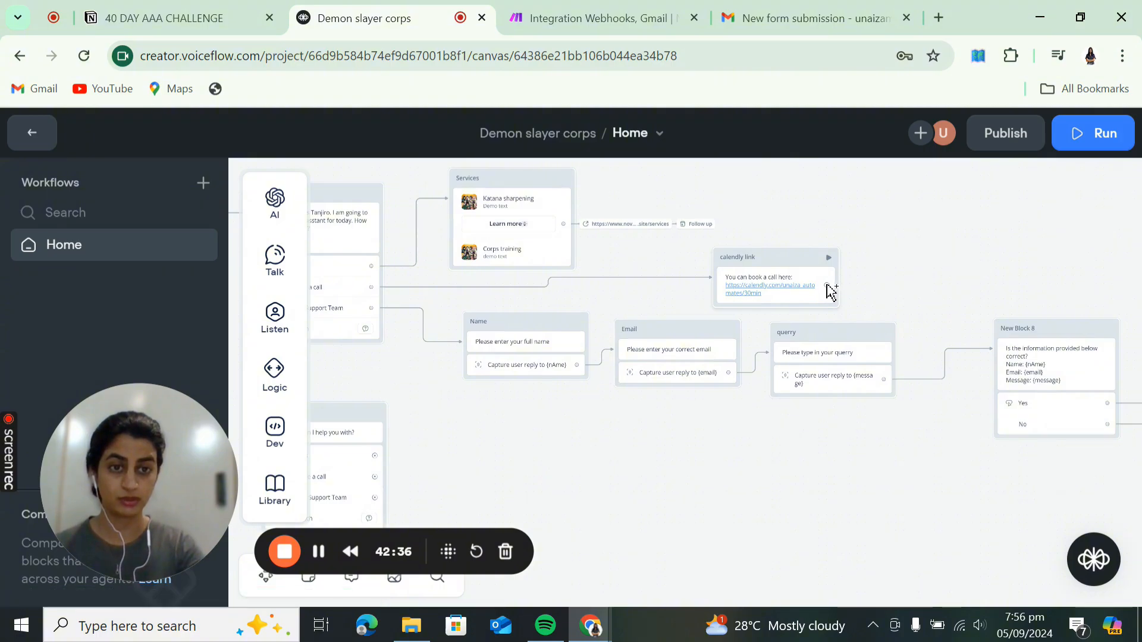
left_click_drag(827, 286, 886, 287)
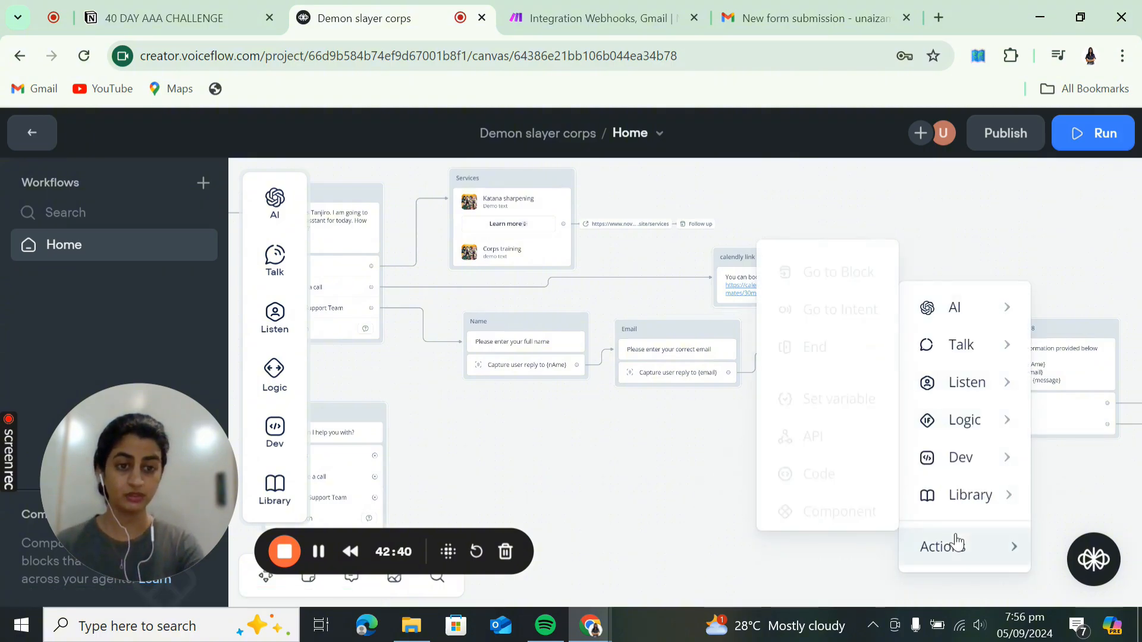
- Add a Go to Block step after the calendly link block that jumps to Home > Follow up
mouse_move(942, 544)
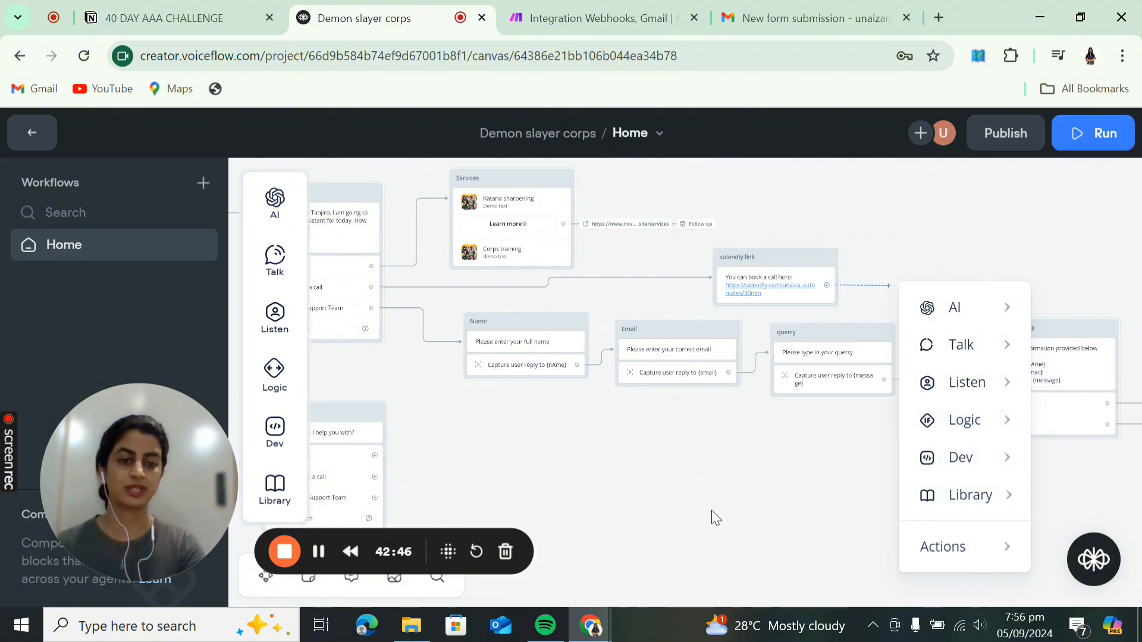
left_click_drag(709, 510, 464, 446)
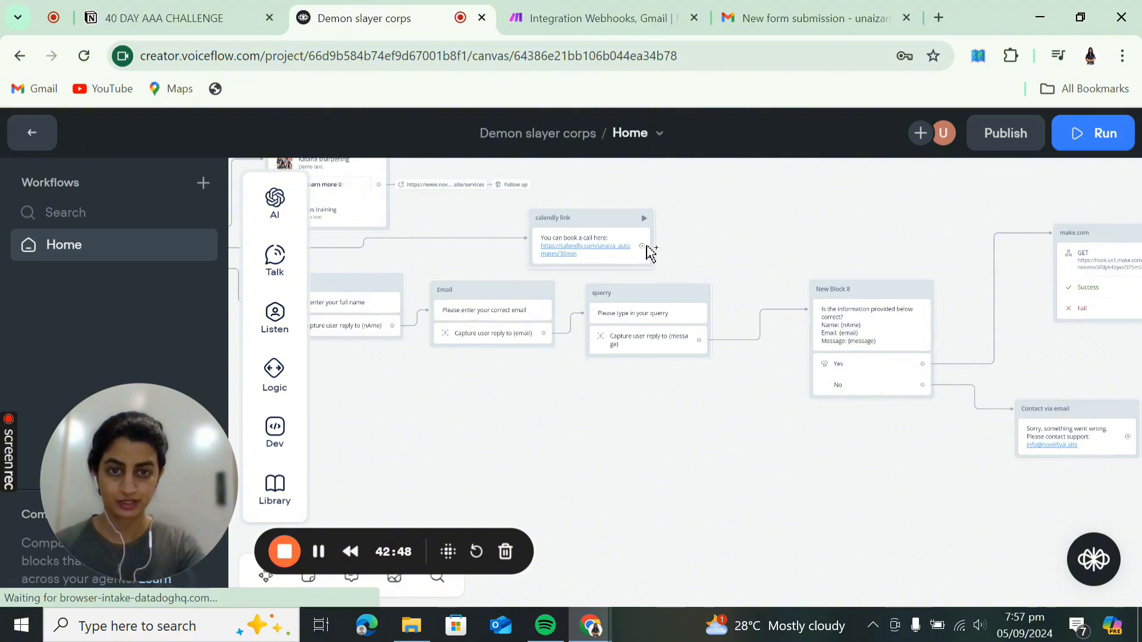
left_click_drag(643, 247, 698, 247)
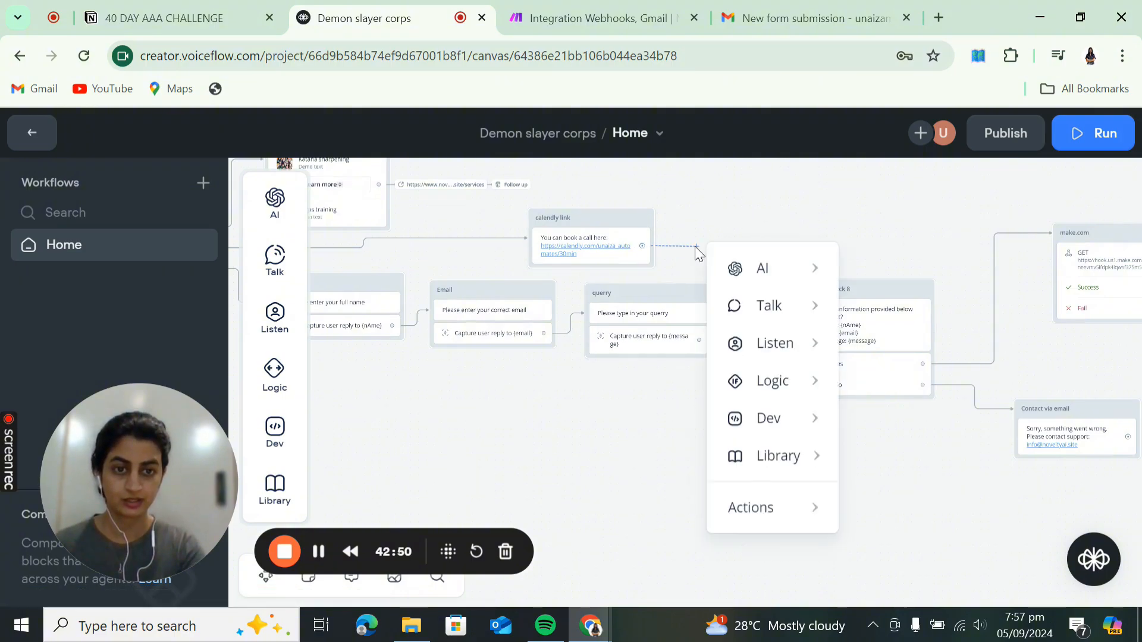
mouse_move(767, 512)
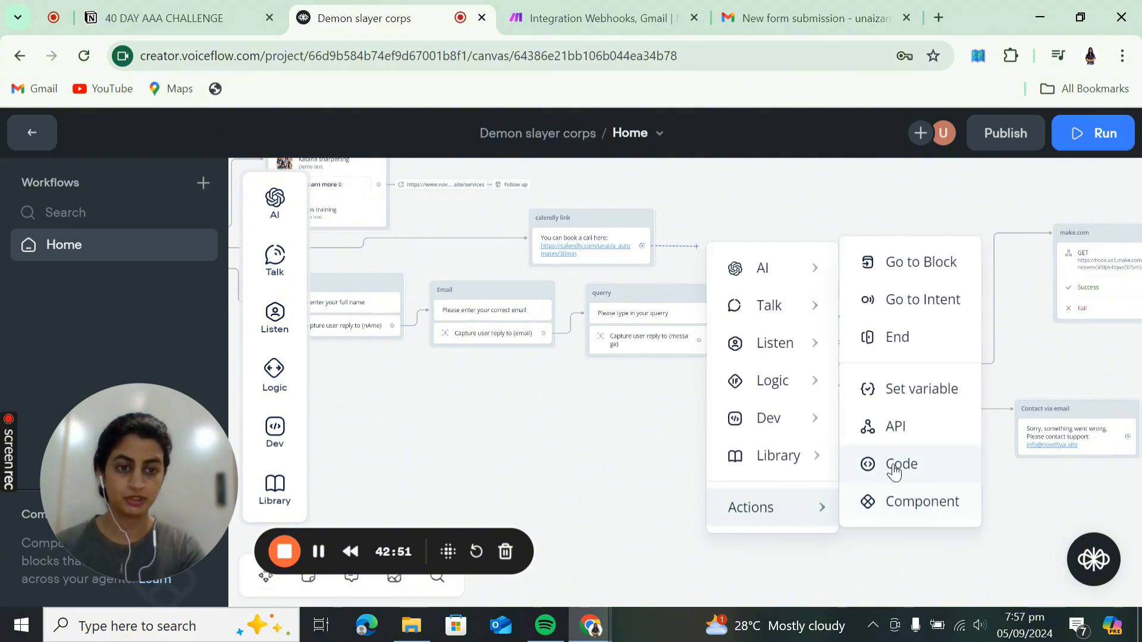
left_click(918, 261)
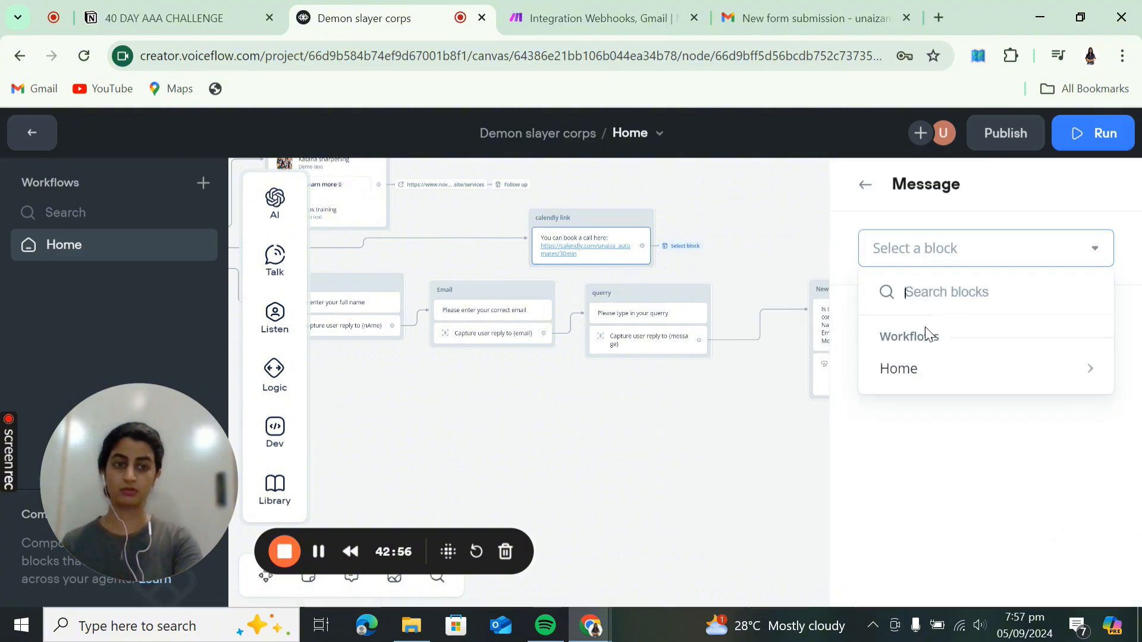
mouse_move(923, 384)
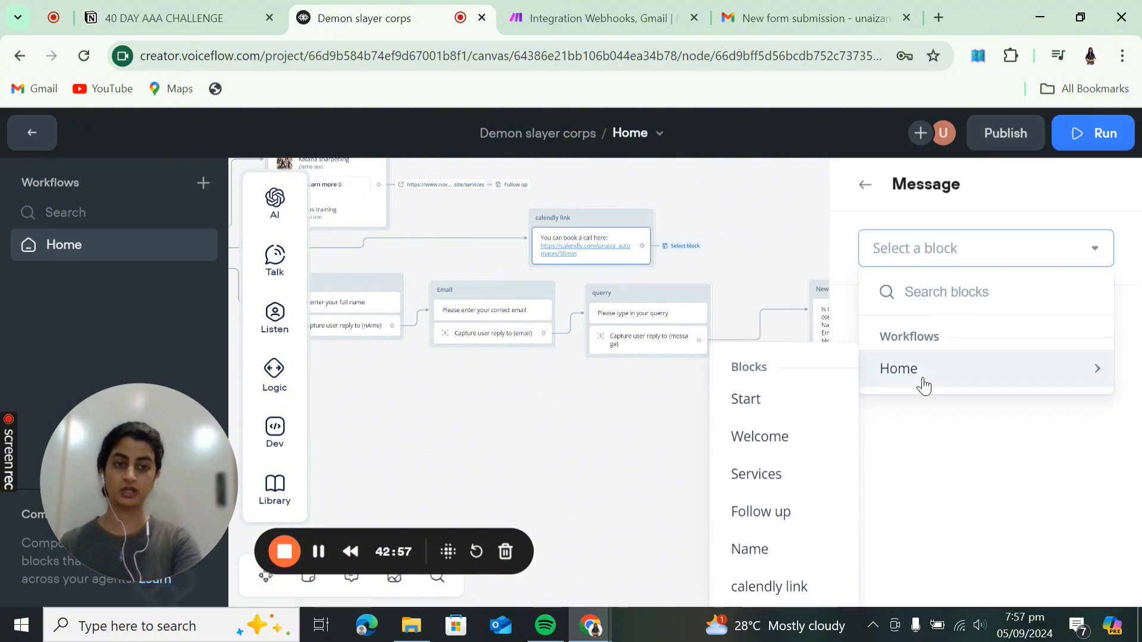
left_click(804, 525)
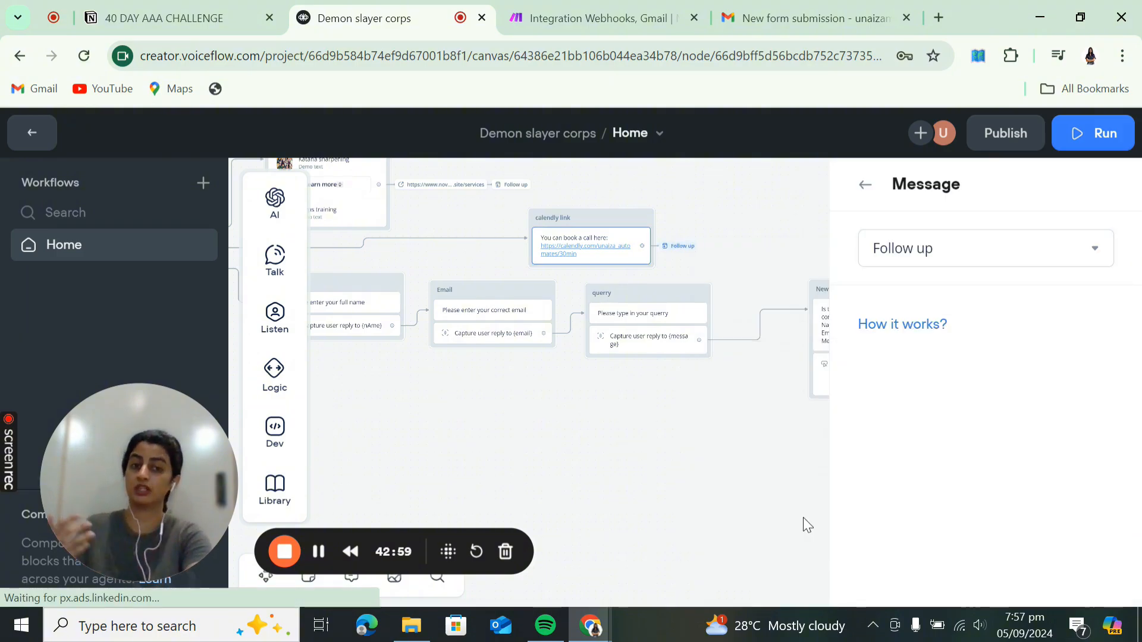
left_click(711, 461)
scroll(533, 443, "right", 5)
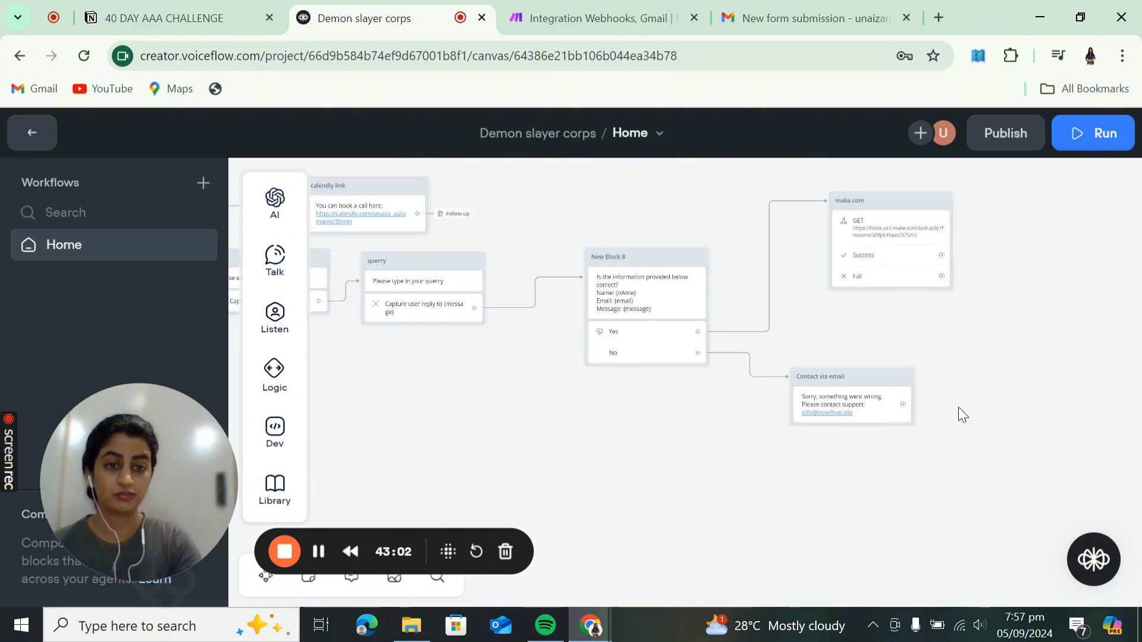
- Try a connection from the make.com Success path, dismiss it, and pan closer to the block
scroll(922, 443, "up", 2)
scroll(921, 443, "right", 2)
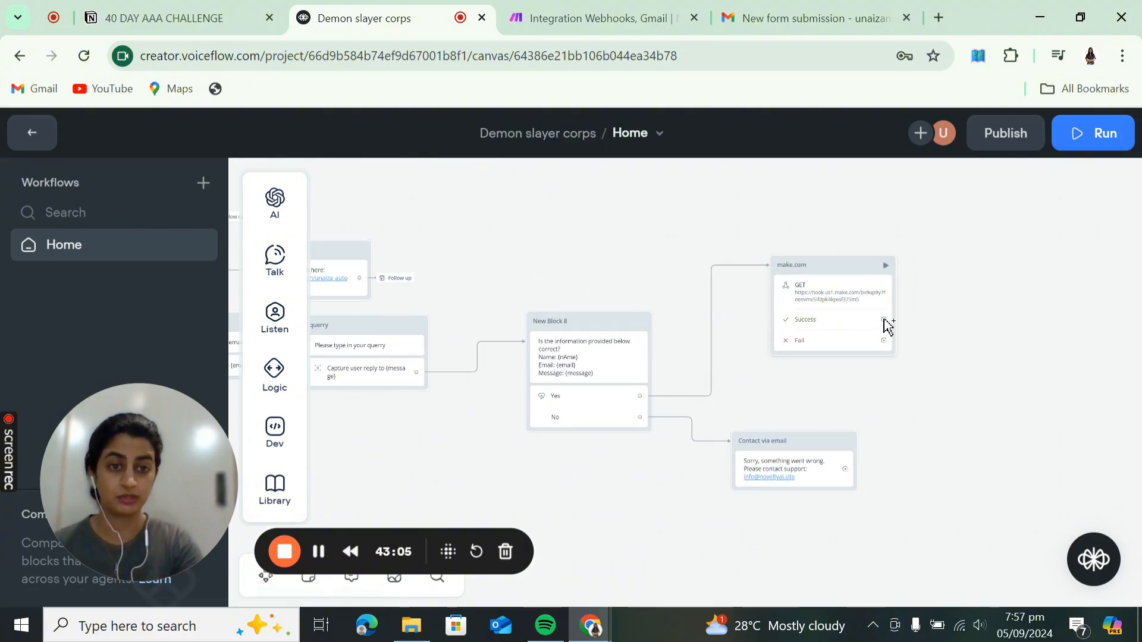
left_click_drag(919, 319, 948, 320)
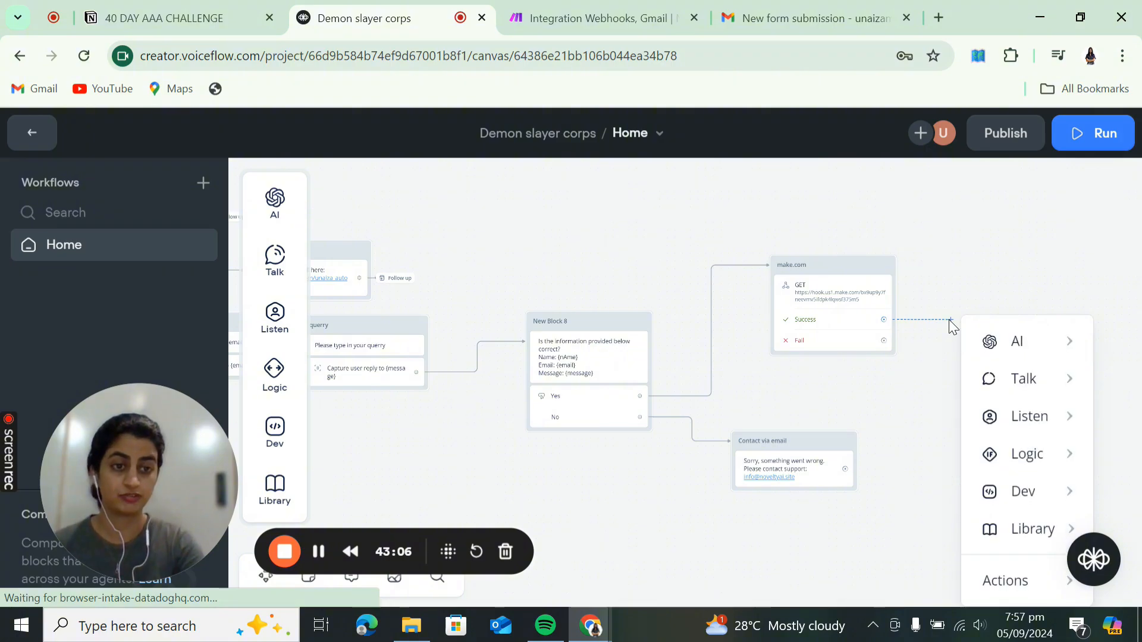
mouse_move(1003, 390)
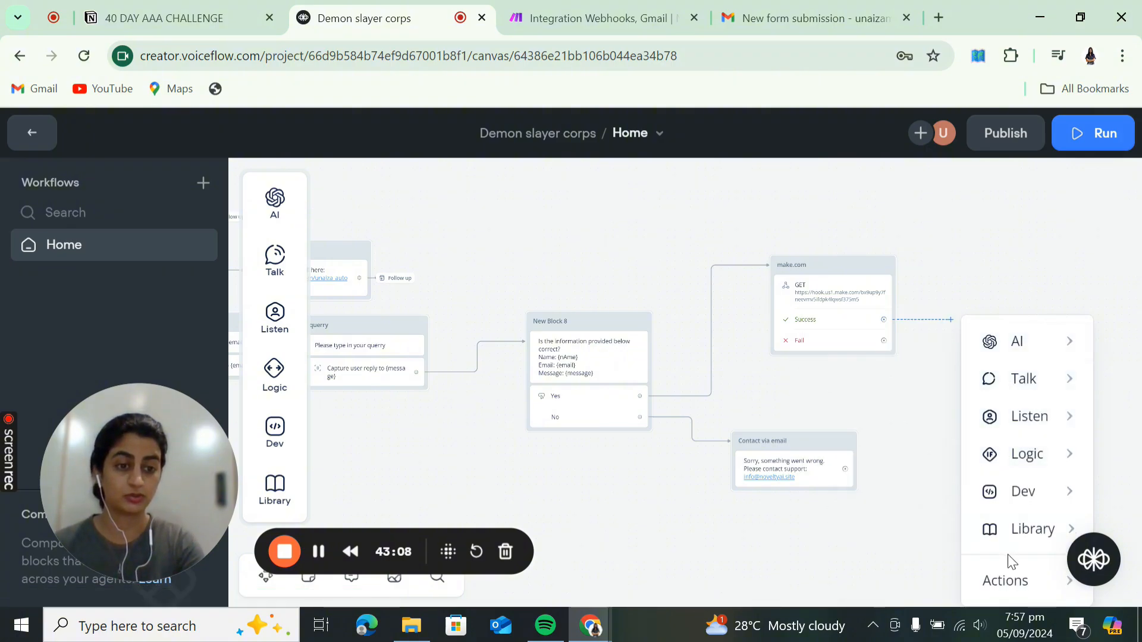
mouse_move(1008, 574)
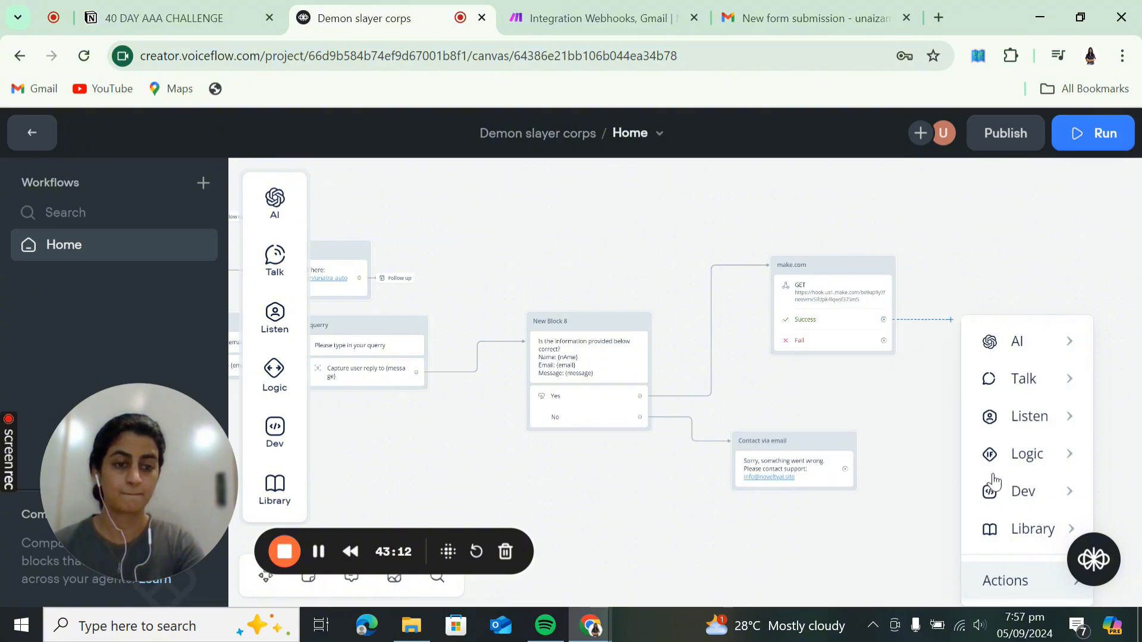
left_click(913, 577)
left_click_drag(865, 546, 647, 466)
- Send the Success path to the Follow up block via Go to Block, and Fail to Contact via email
left_click_drag(668, 239, 709, 246)
mouse_move(758, 505)
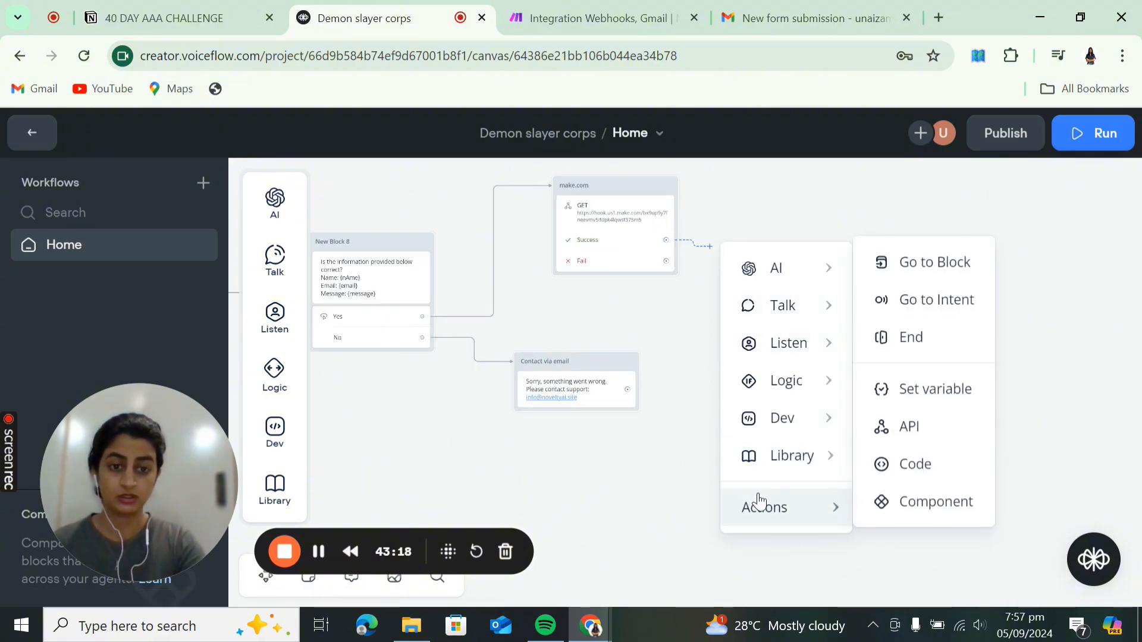
left_click(929, 264)
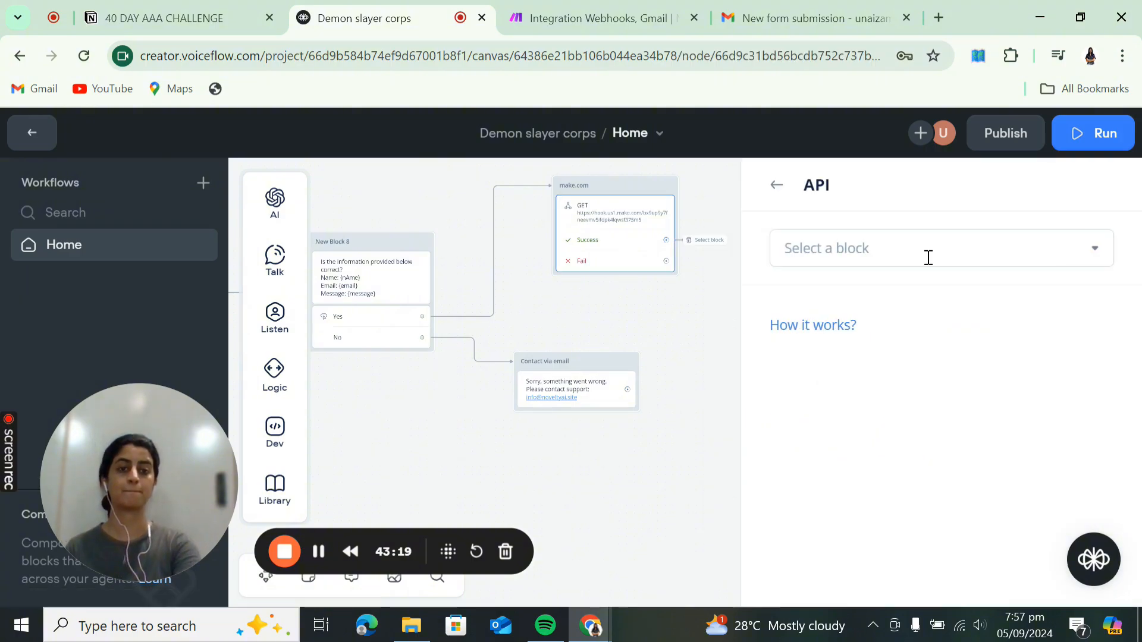
left_click(896, 246)
mouse_move(841, 387)
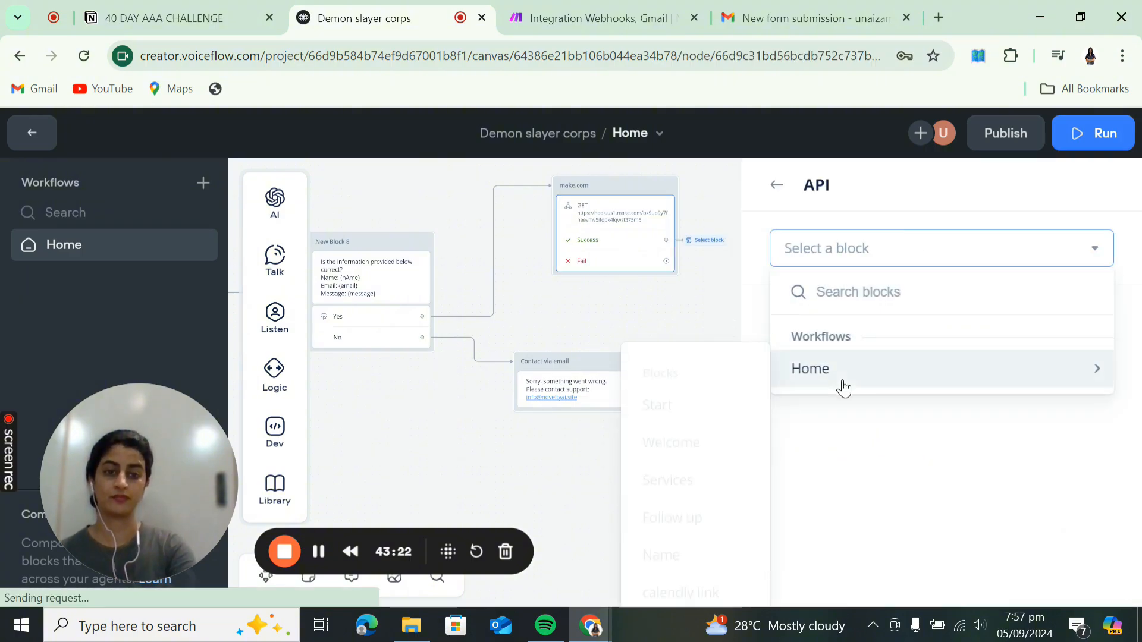
left_click(672, 513)
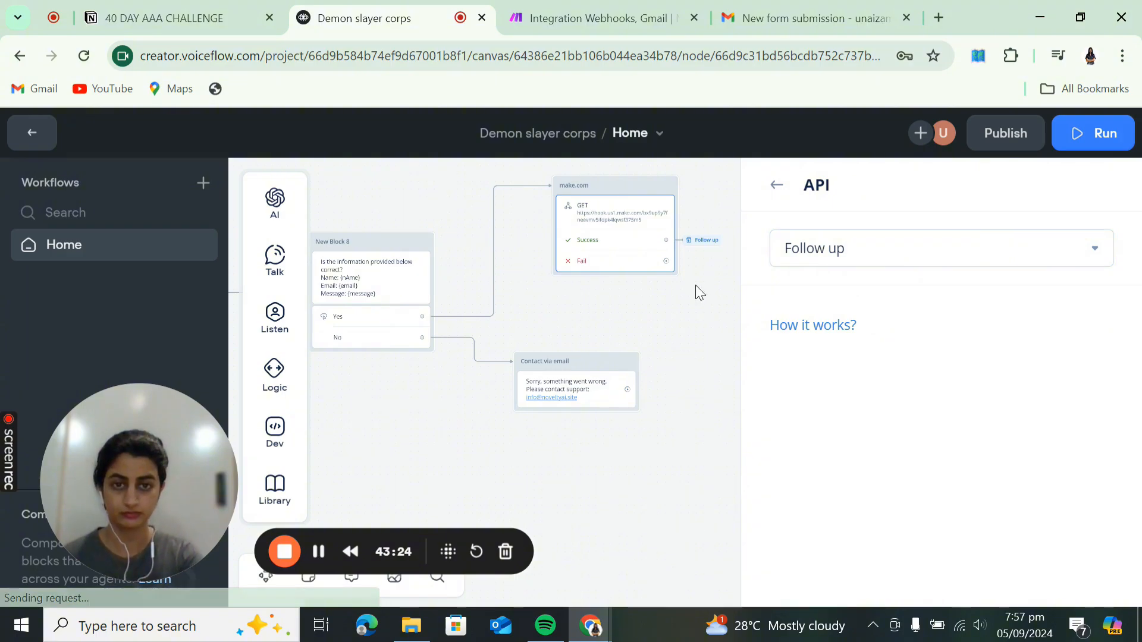
left_click_drag(666, 261, 641, 390)
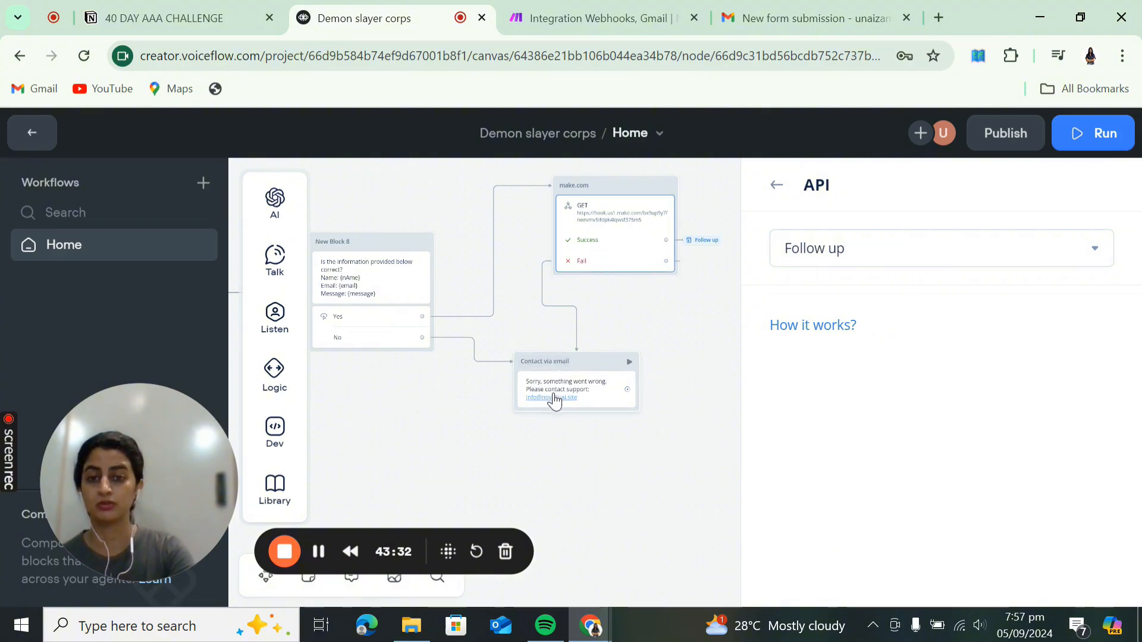
left_click(321, 552)
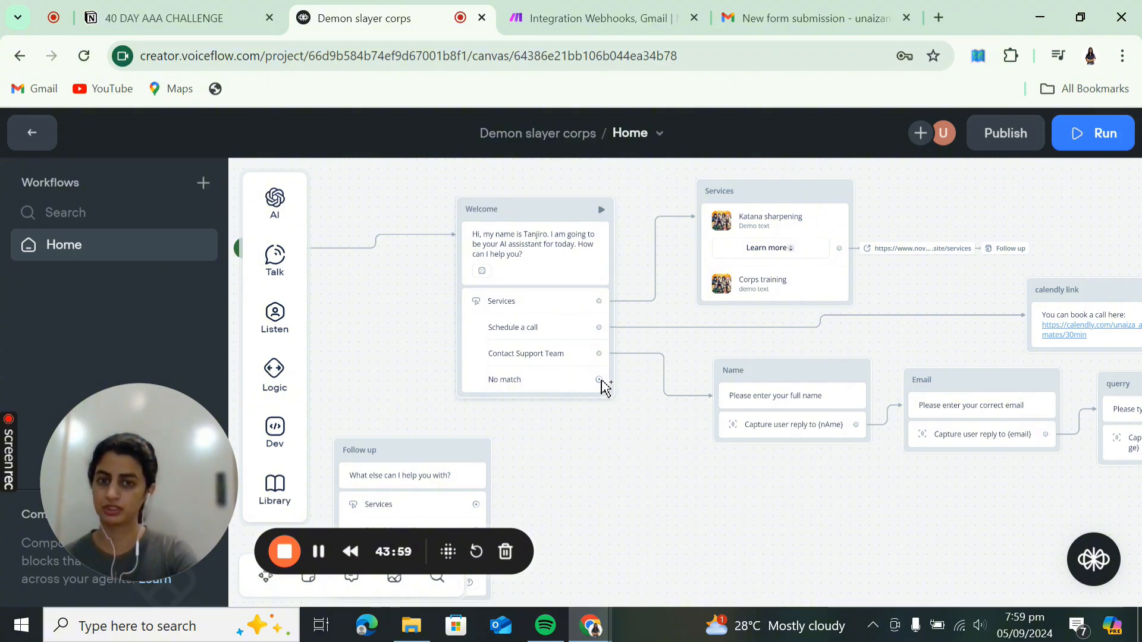
- Attach a Capture step to the Welcome block's No match path, creating New Block 11, and reposition it
left_click_drag(602, 381, 623, 489)
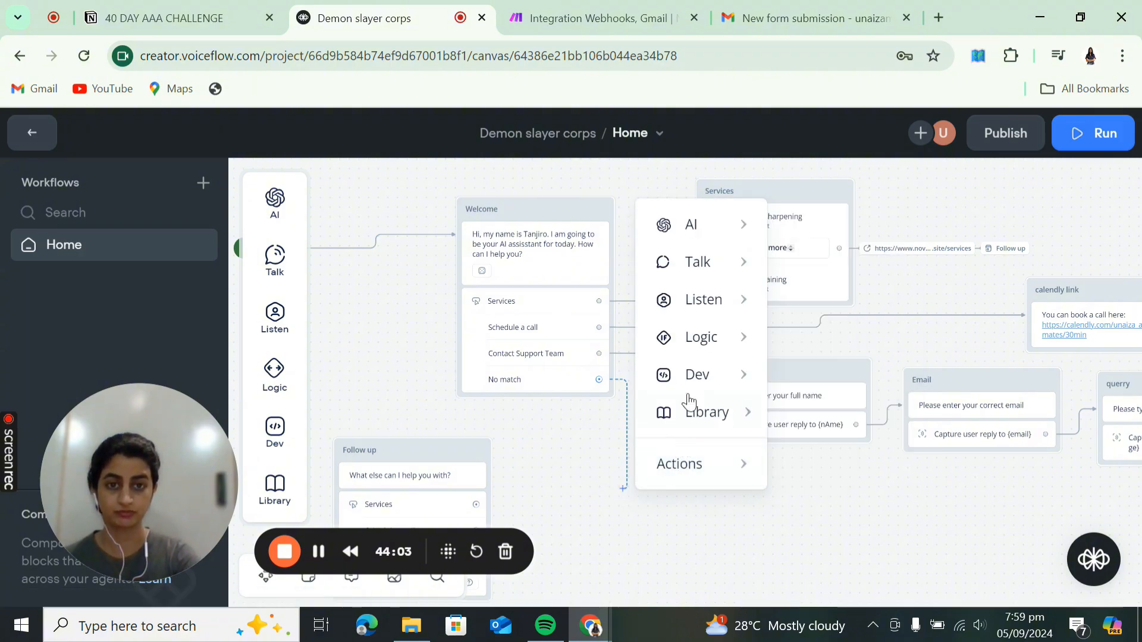
mouse_move(711, 302)
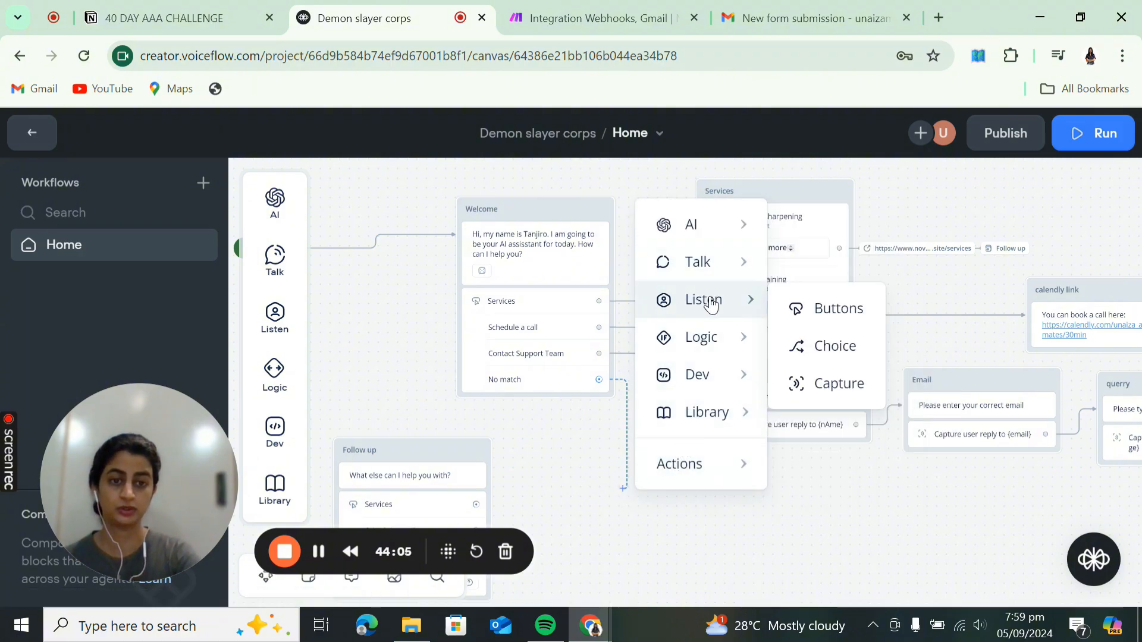
left_click(817, 386)
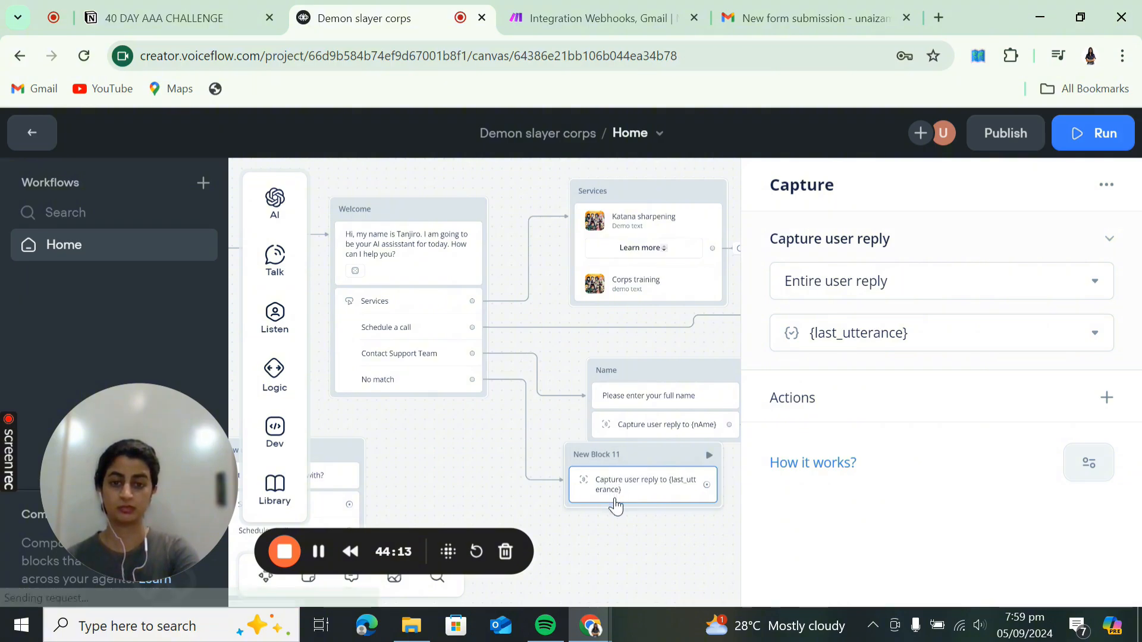
left_click(615, 501)
left_click(653, 458)
left_click_drag(619, 451, 606, 485)
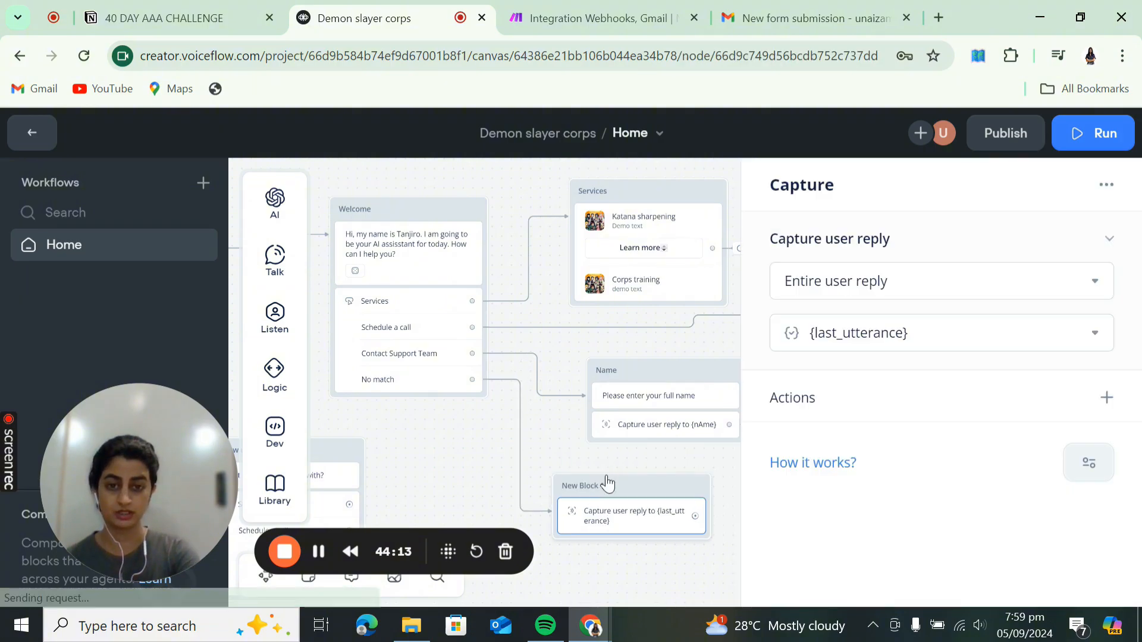
scroll(606, 490, "up", 1)
left_click(735, 416)
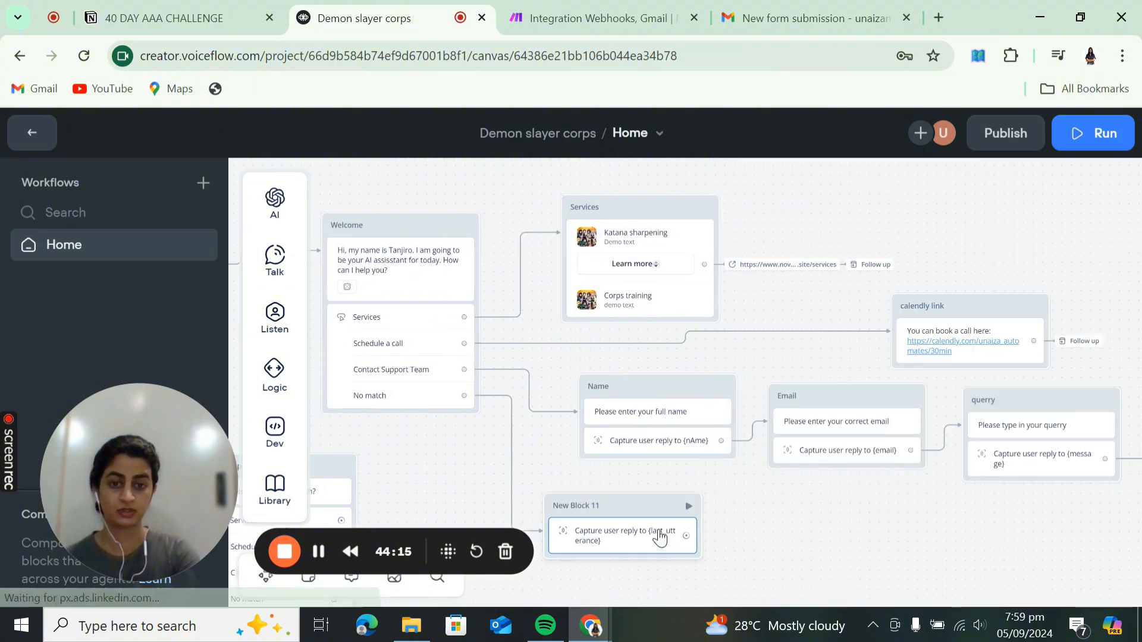
- Review New Block 11's Capture settings storing the full reply in {last_utterance}, including its Actions list
left_click(651, 529)
left_click(650, 543)
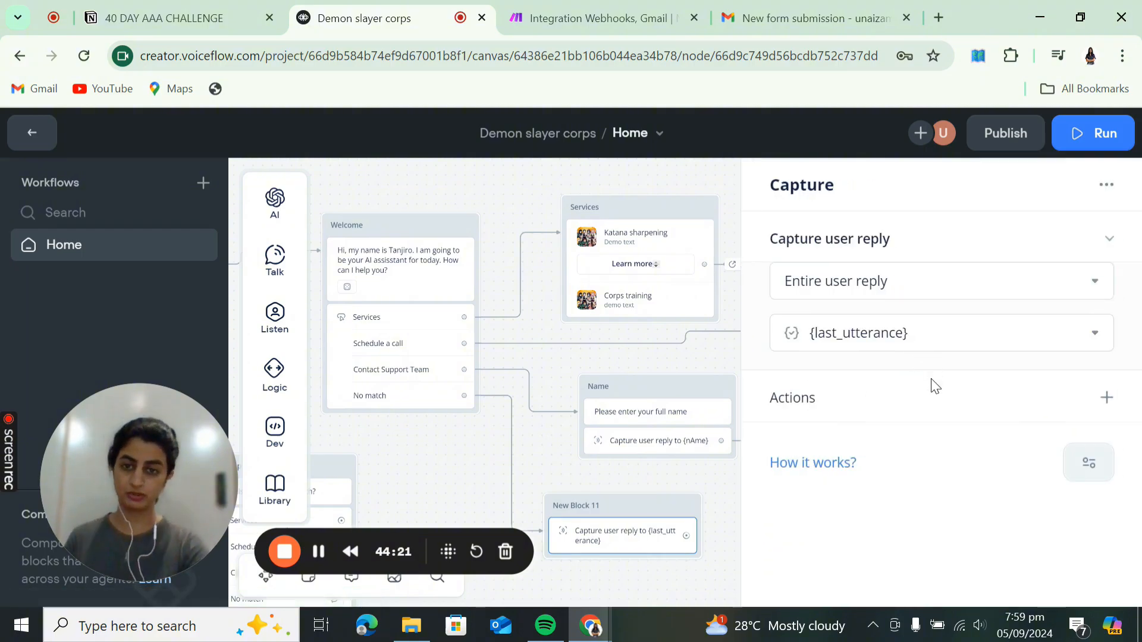
mouse_move(935, 386)
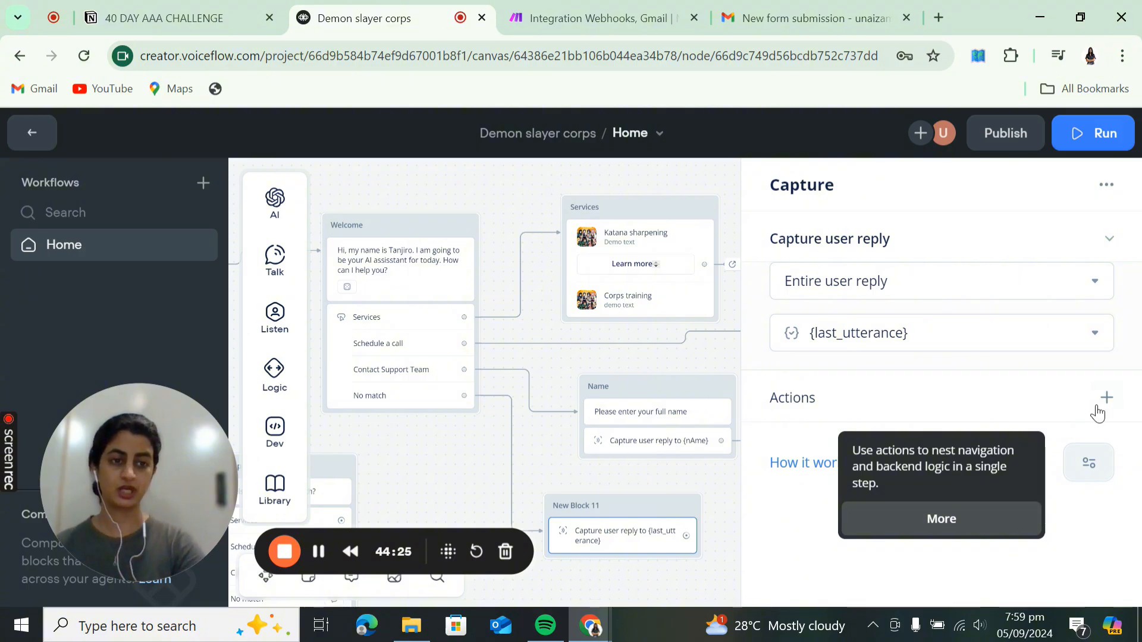
left_click(1104, 400)
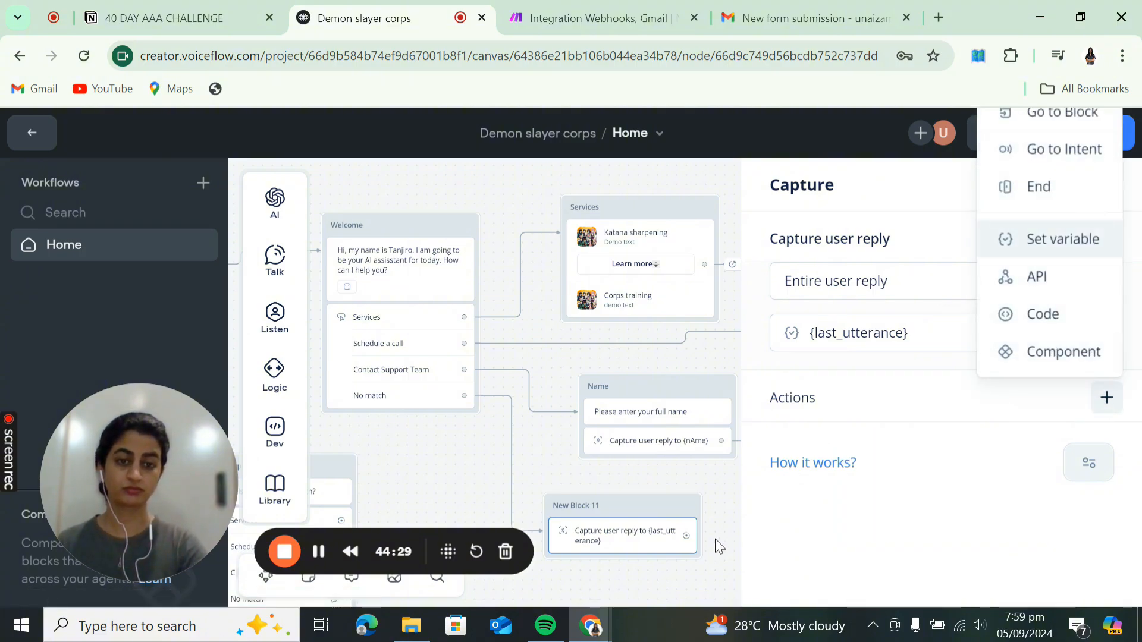
- Close the Capture settings and pull a new connection from New Block 11 to reveal AI step types
left_click(712, 562)
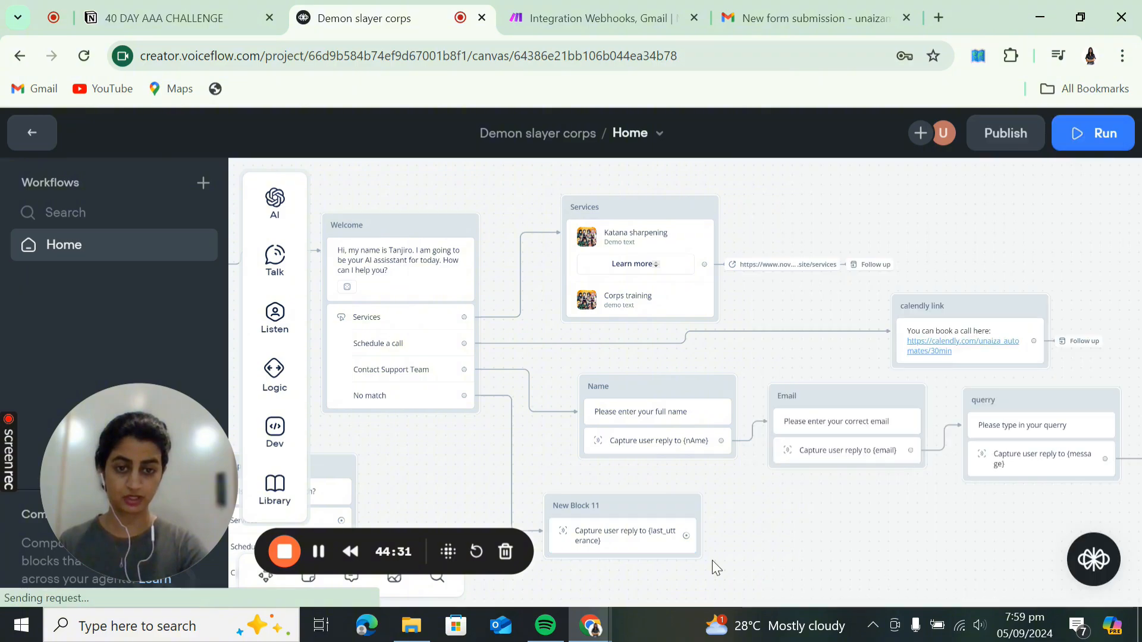
scroll(773, 518, "down", 3)
scroll(773, 517, "right", 2)
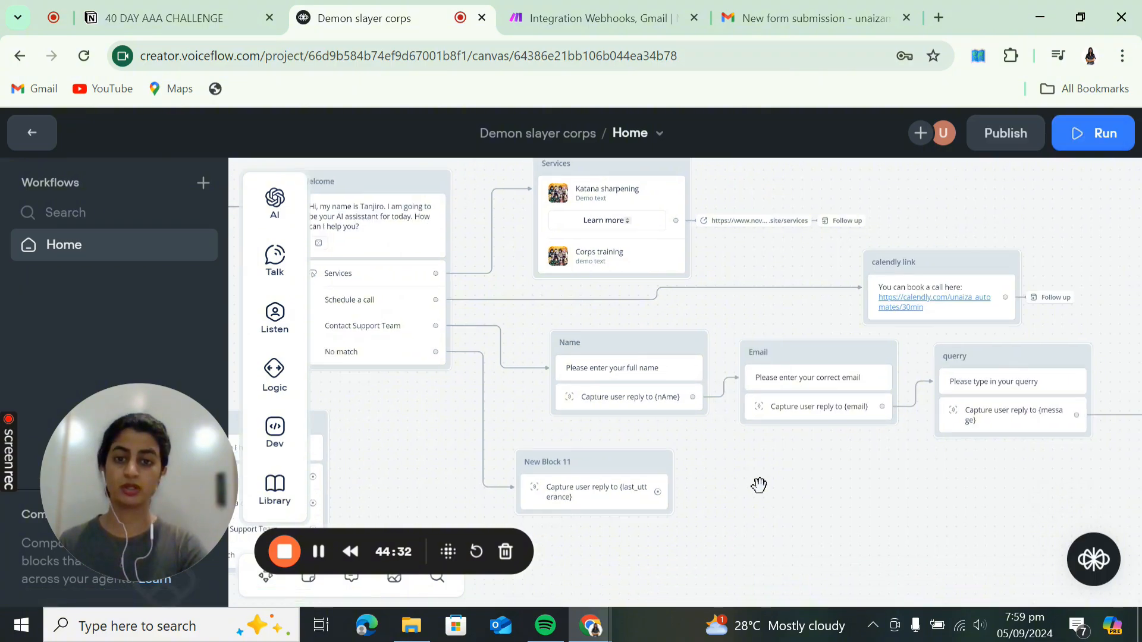
left_click_drag(623, 444, 675, 447)
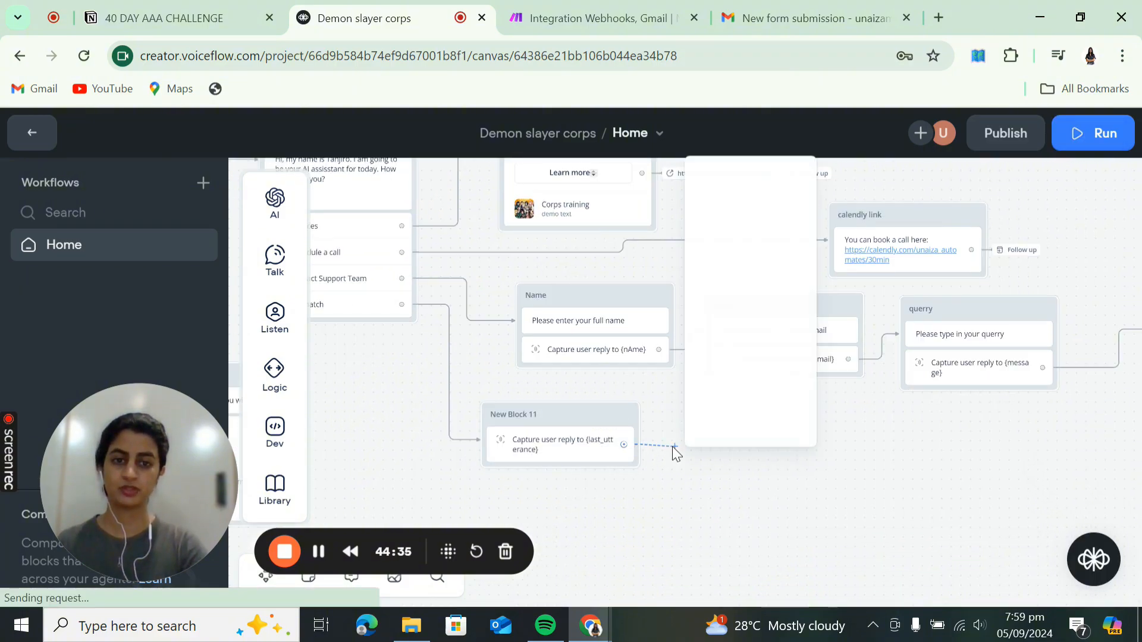
mouse_move(779, 189)
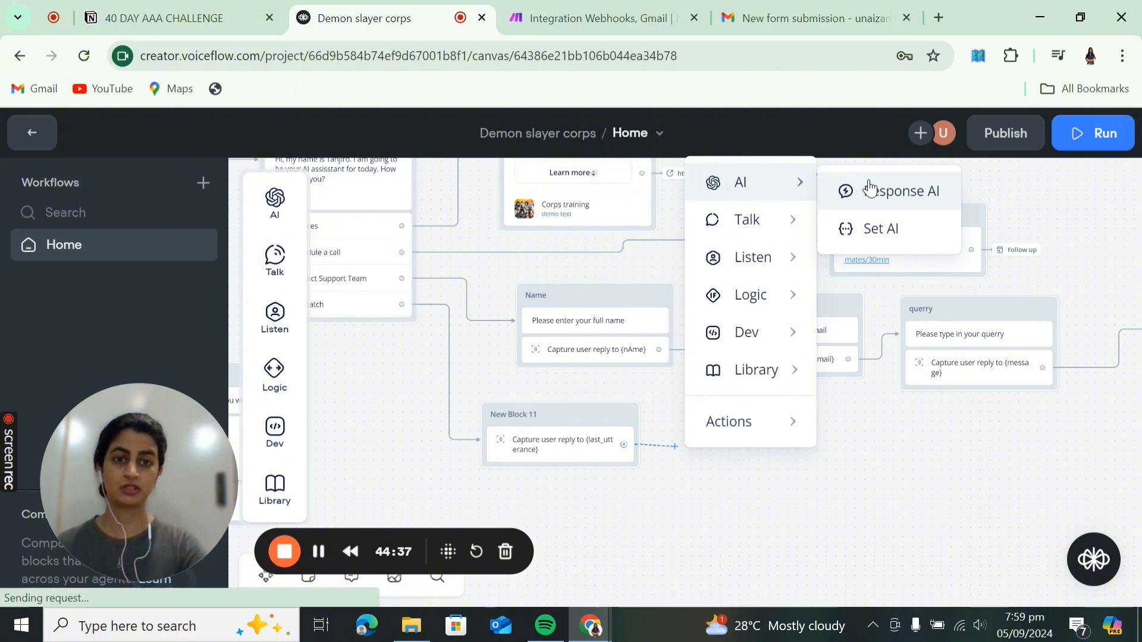
- Add a Response AI step answering {last_utterance} from the Knowledge Base, with instructions begun as 'You'
left_click(869, 189)
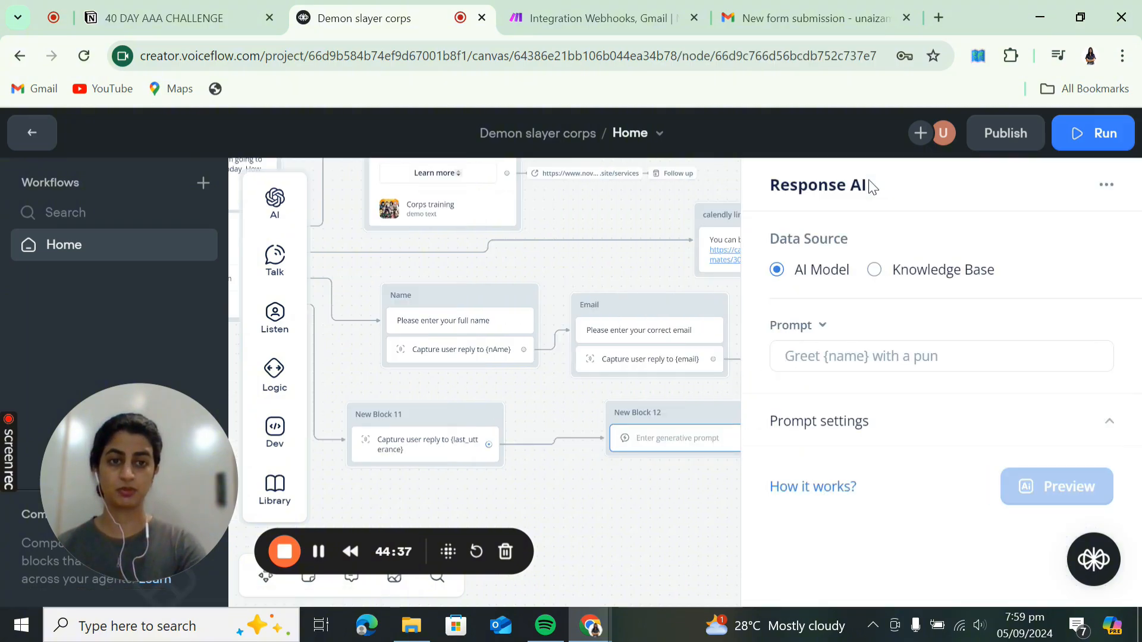
left_click(872, 271)
left_click(861, 356)
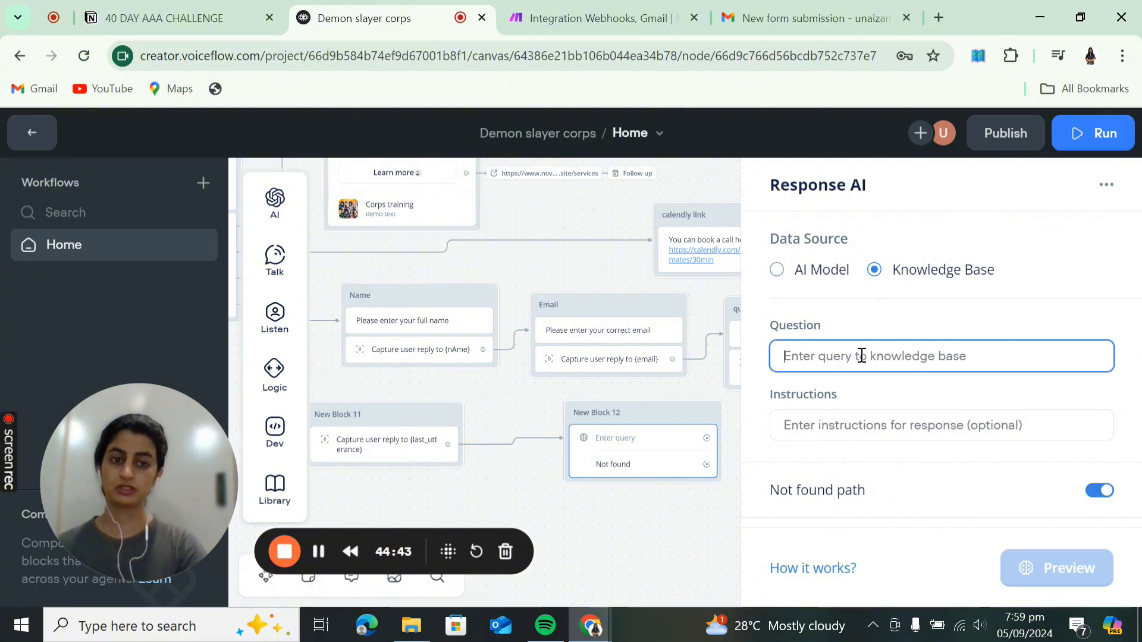
type("{")
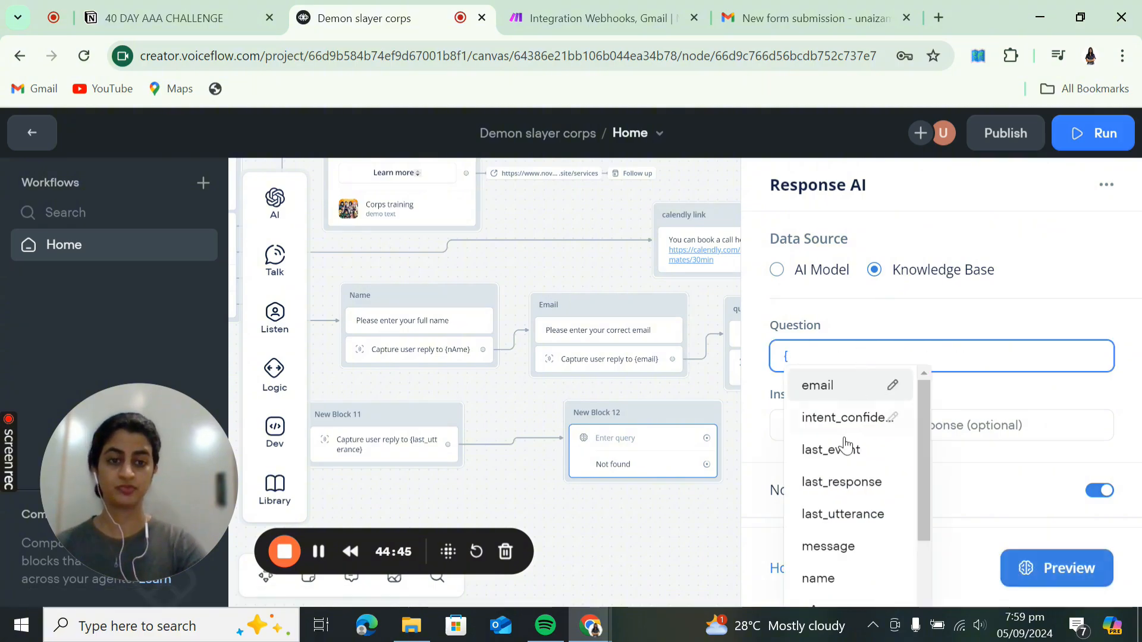
left_click(848, 514)
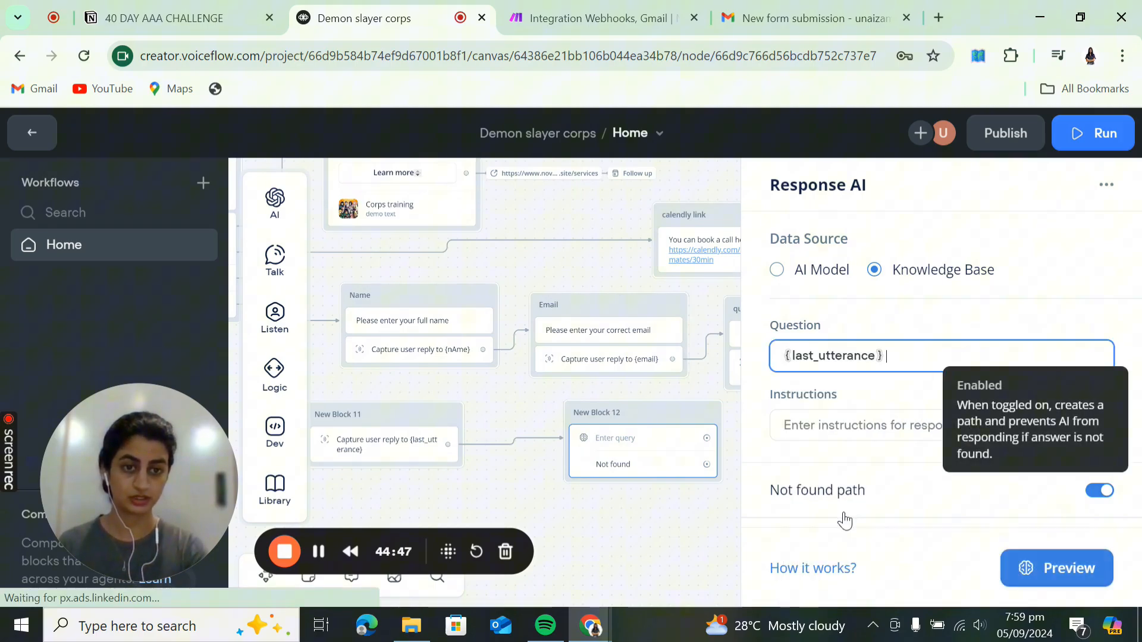
left_click(848, 420)
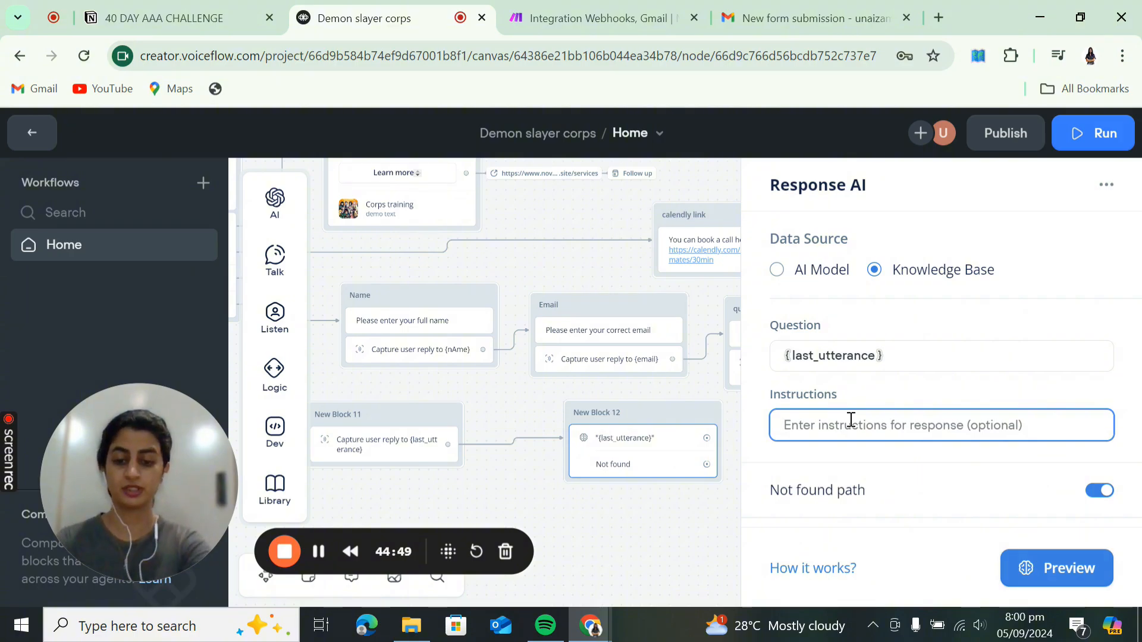
type("You")
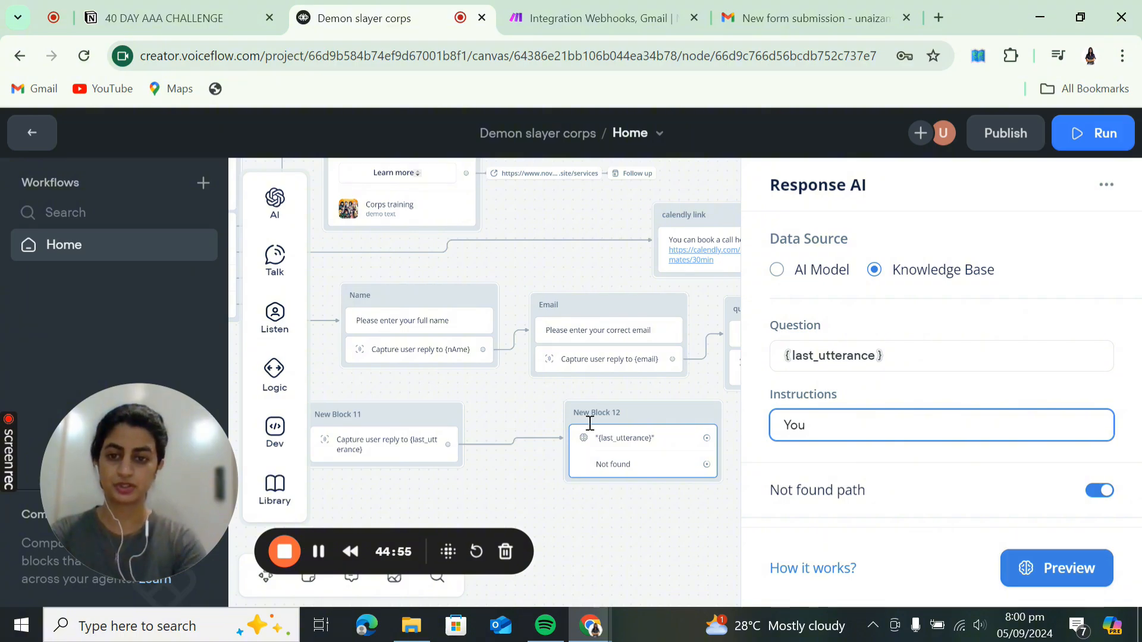
left_click(474, 492)
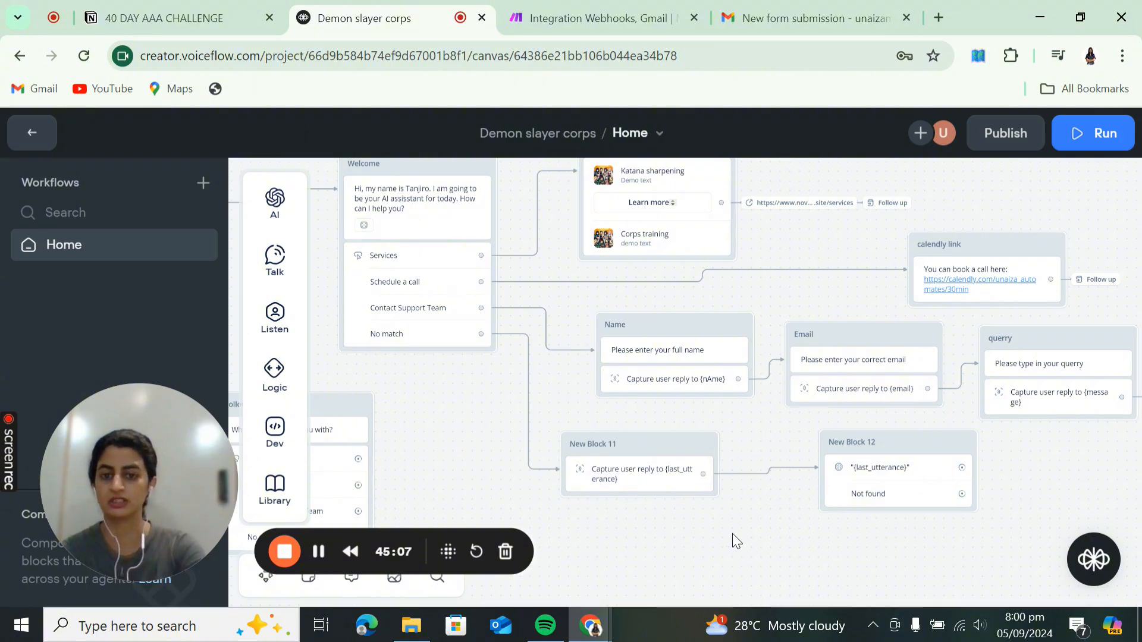
- Pan to New Block 12 and open its Knowledge Base Response AI step settings
left_click_drag(733, 533, 630, 519)
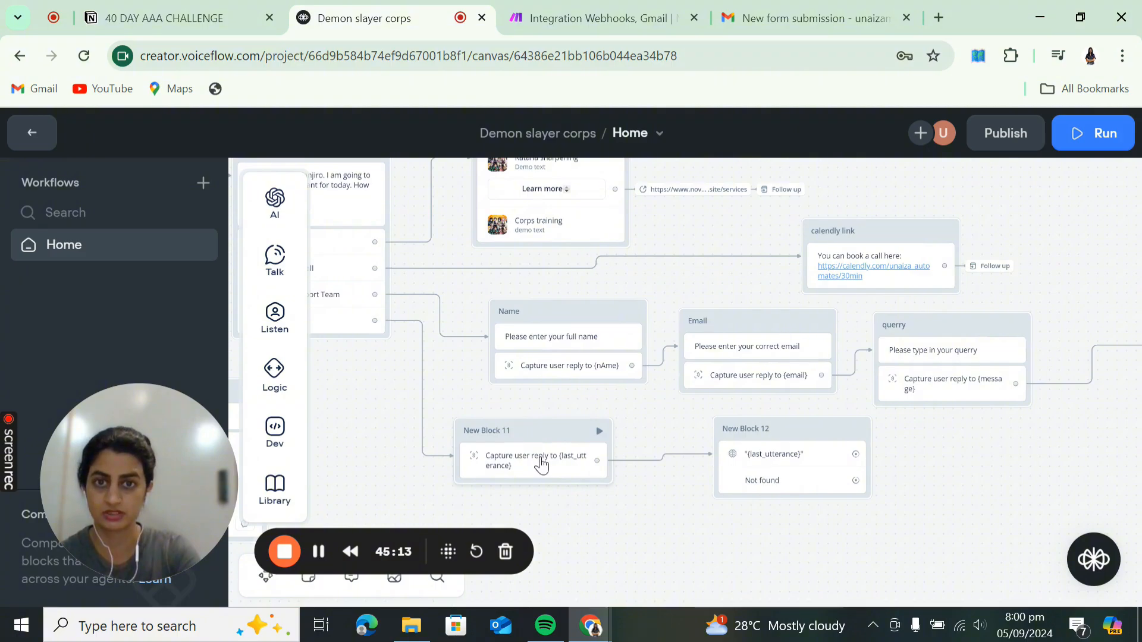
left_click(786, 440)
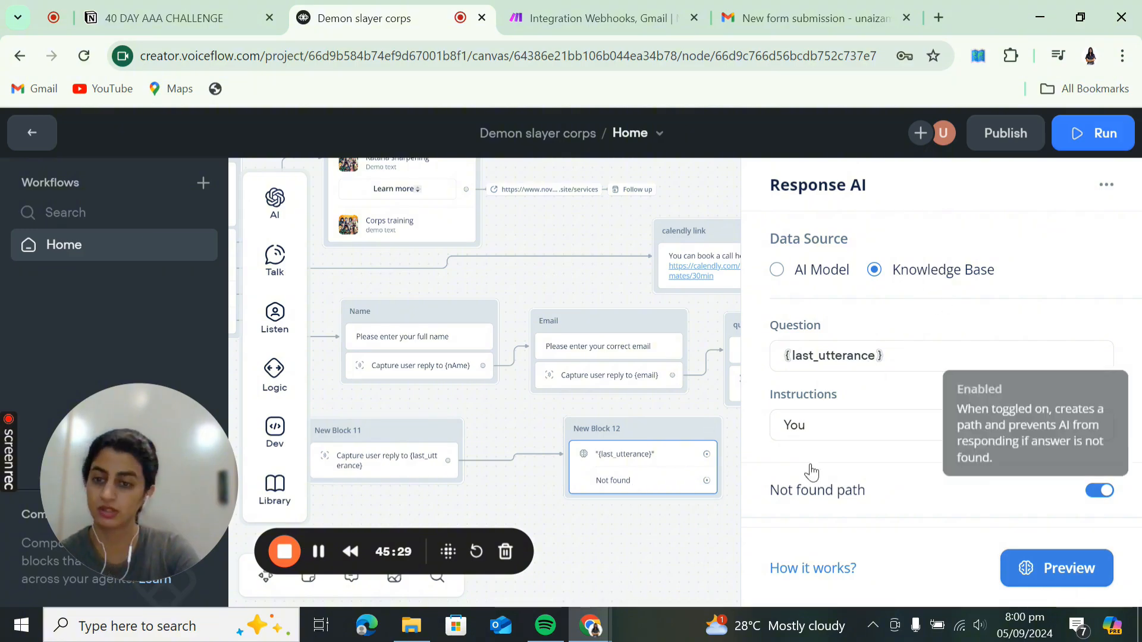
- Write instructions for a friendly, concise support agent that refers unanswered questions to the support e-mail address
left_click(865, 421)
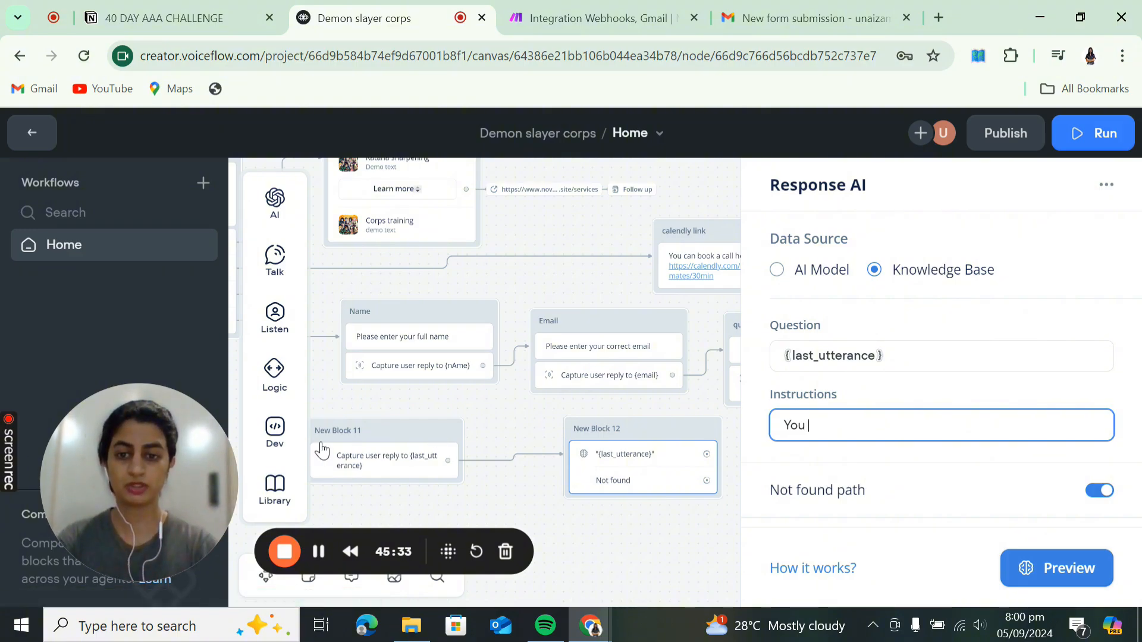
type("are a smart ")
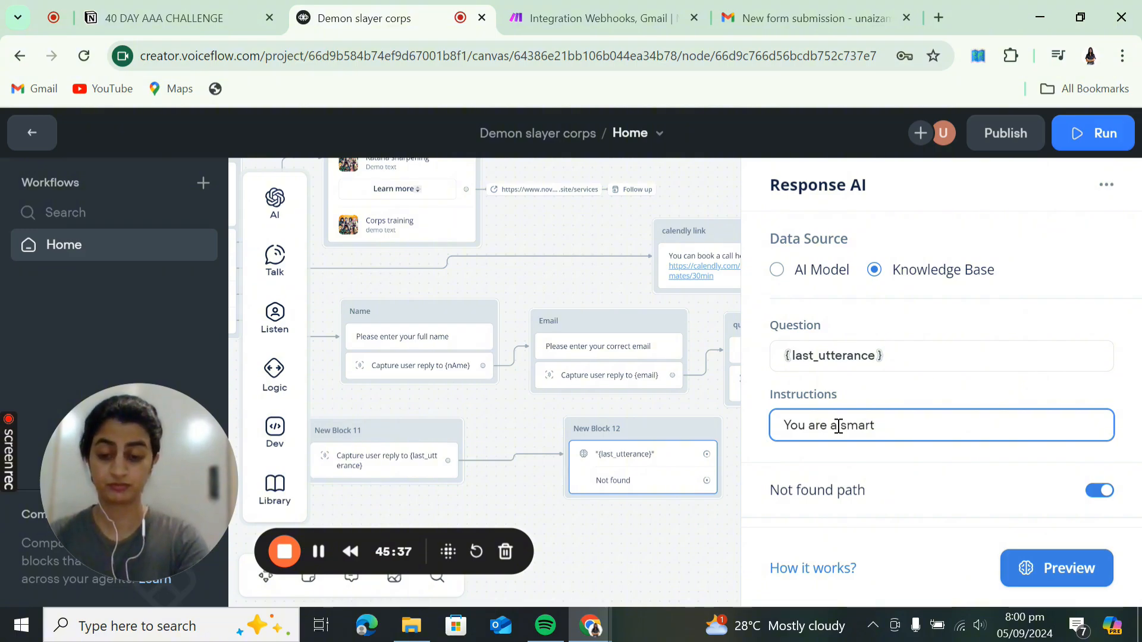
type("customer support agent.")
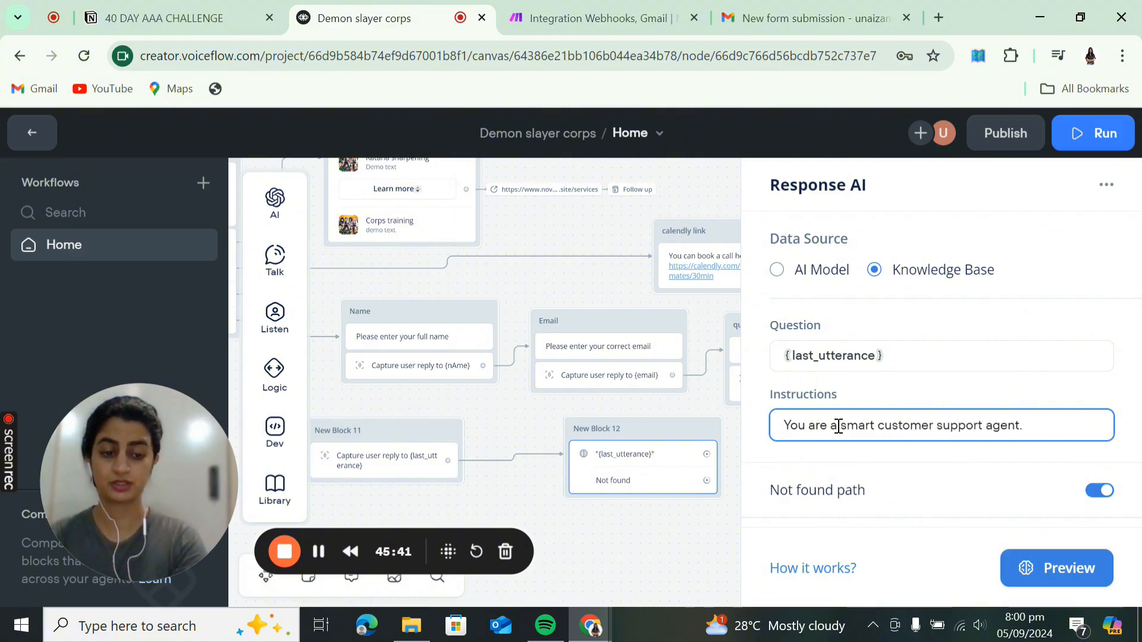
type(" You answe")
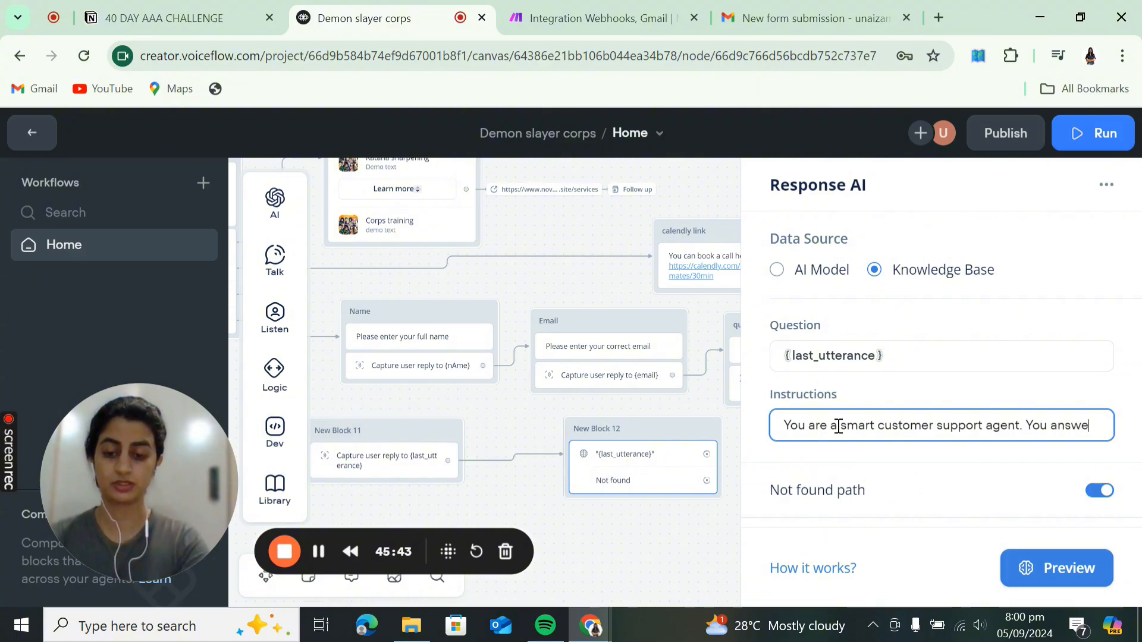
type("r teh")
key("BackSpace")
key("BackSpace")
key("BackSpace")
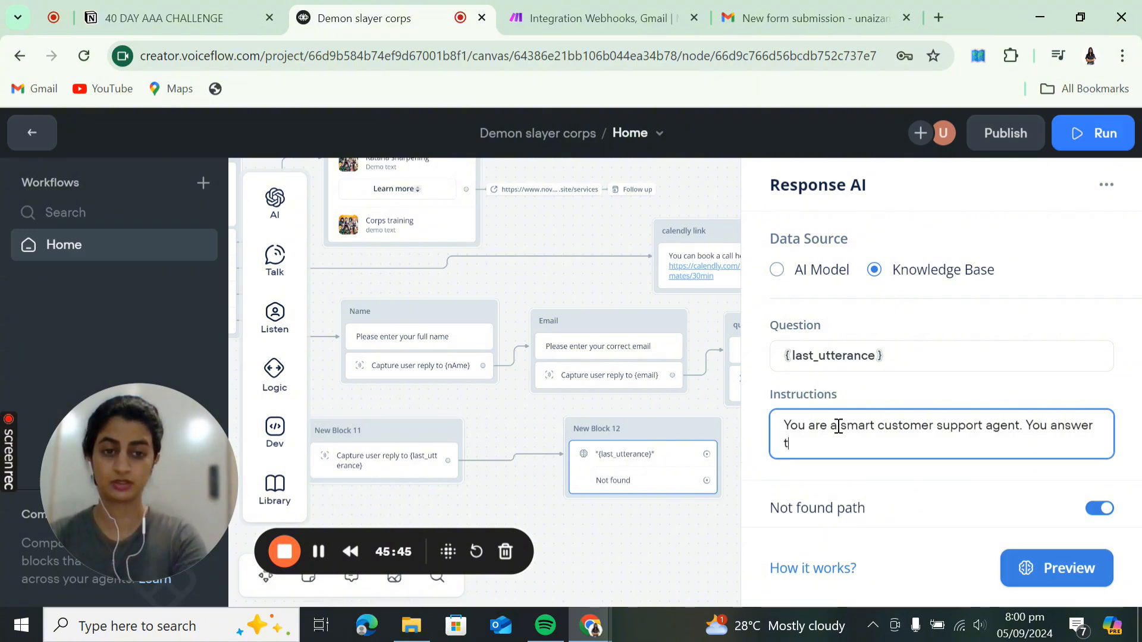
type("he customers q")
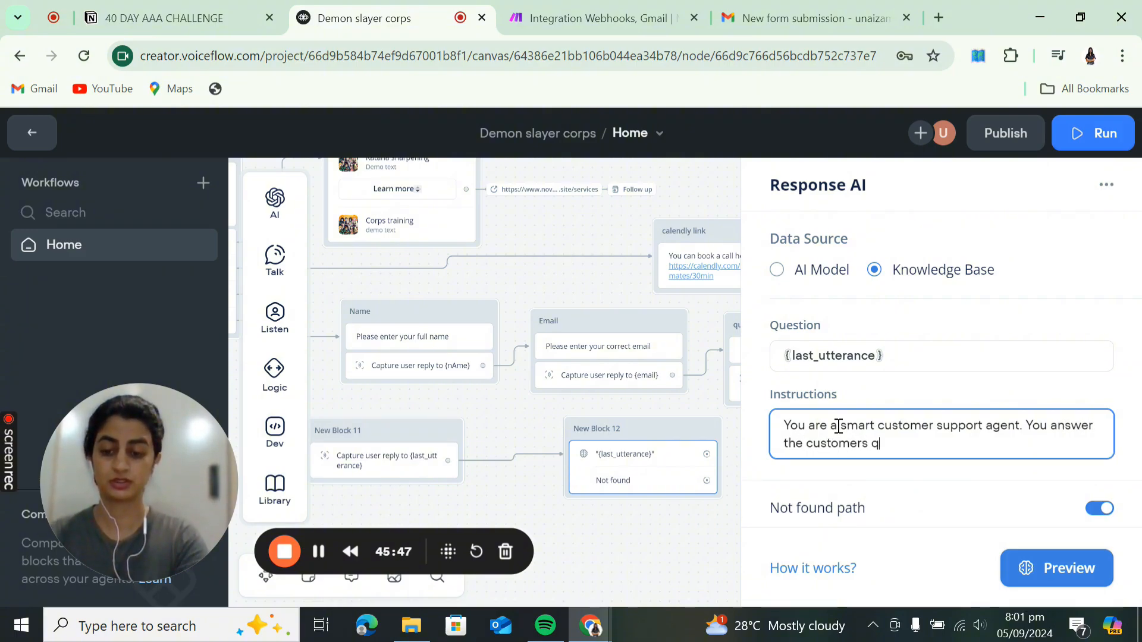
type("uerry in a ")
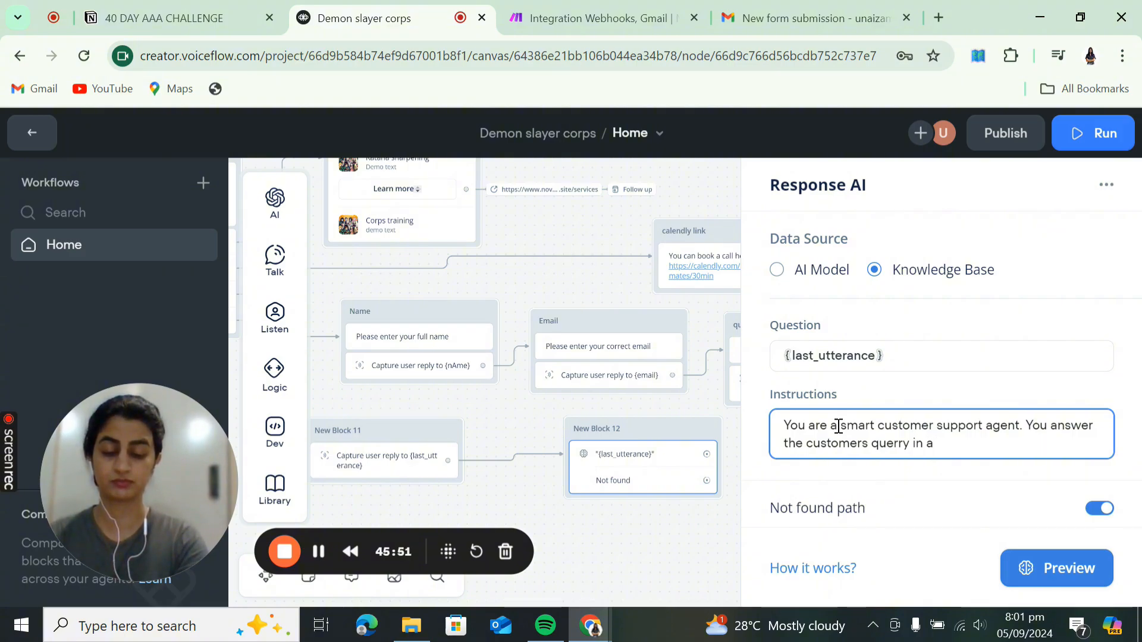
type("f")
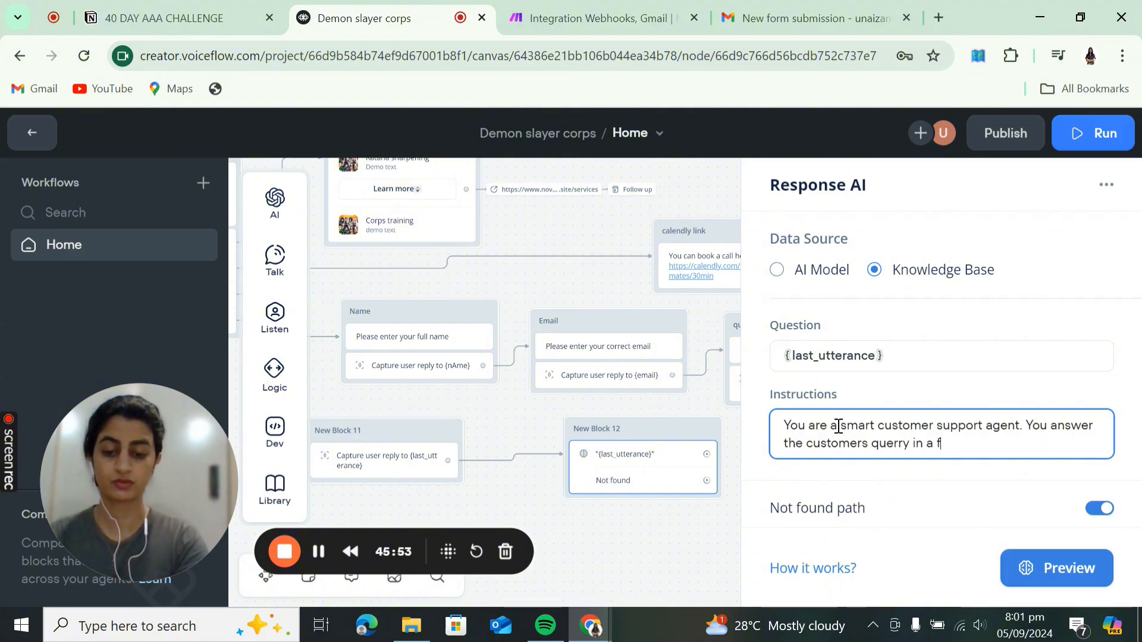
type("riendly manner ")
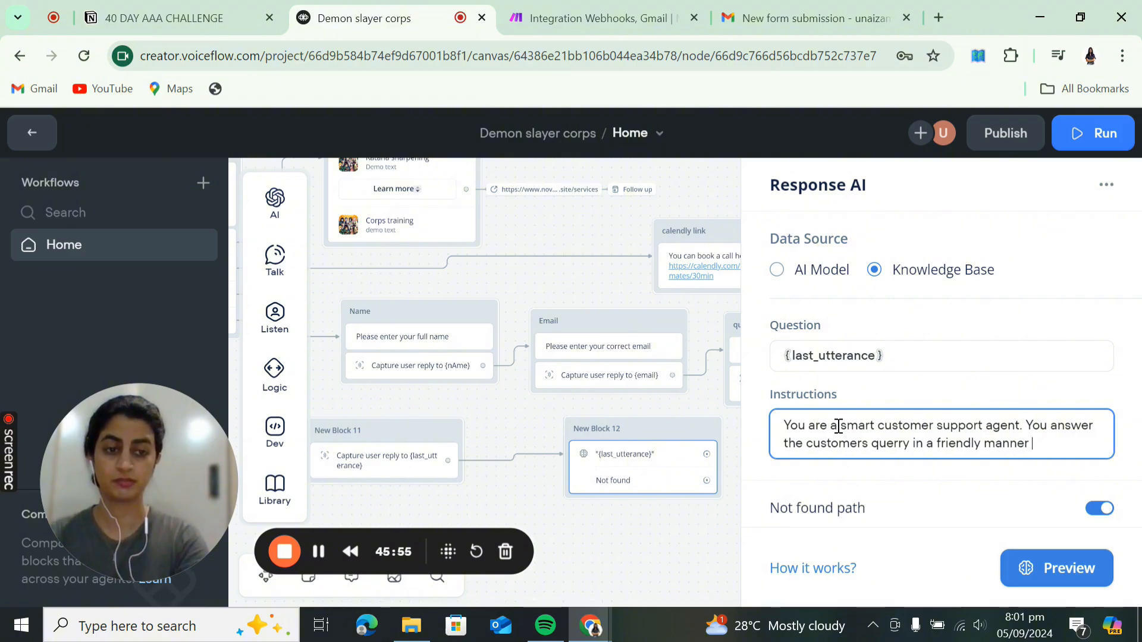
type("an. ")
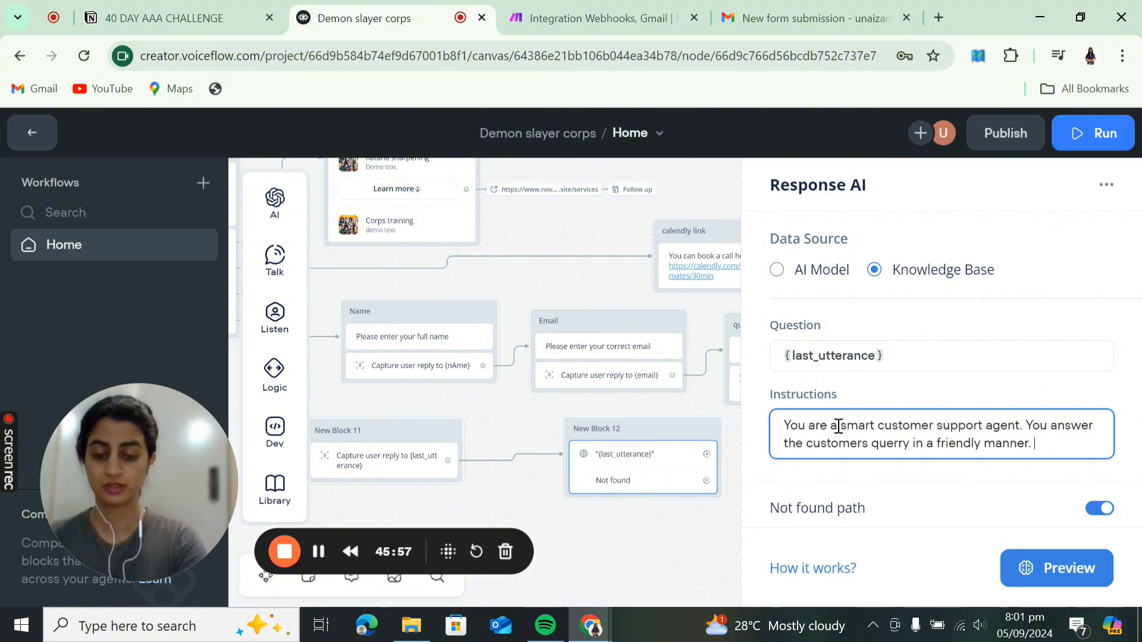
type("p")
key("BackSpace")
key("BackSpace")
type("e[")
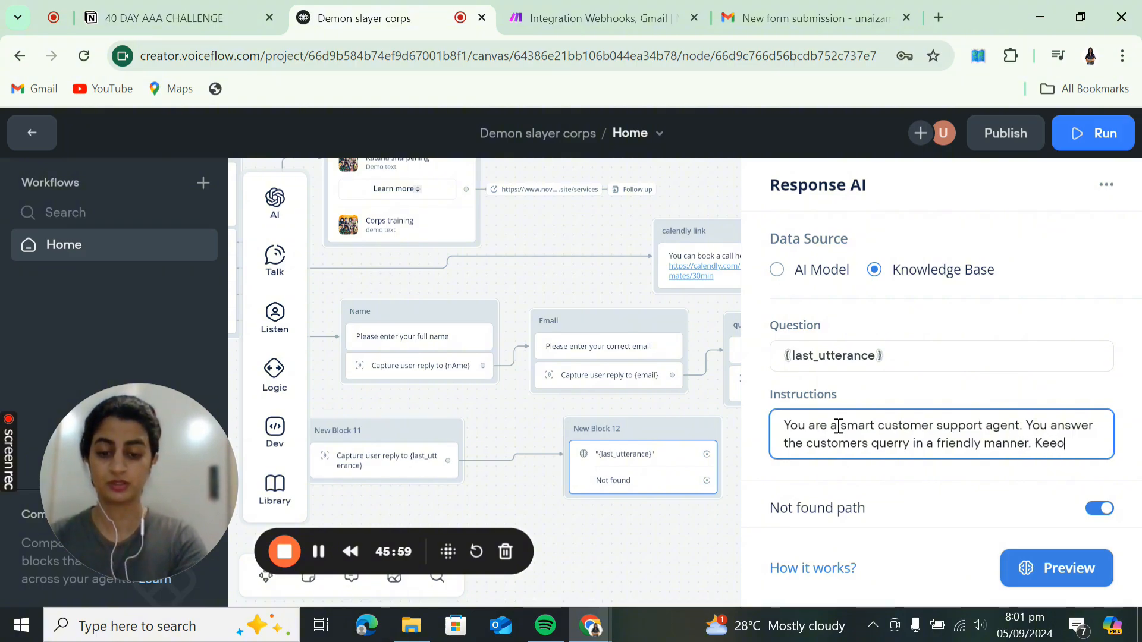
key("BackSpace")
type("p your answ")
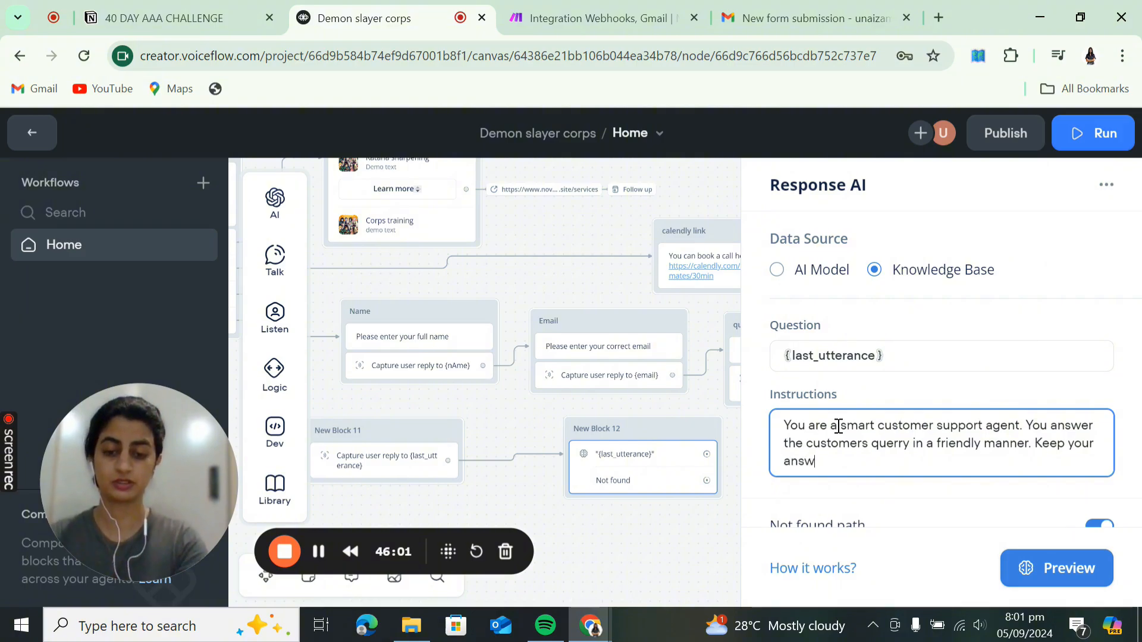
type("ers concise. ")
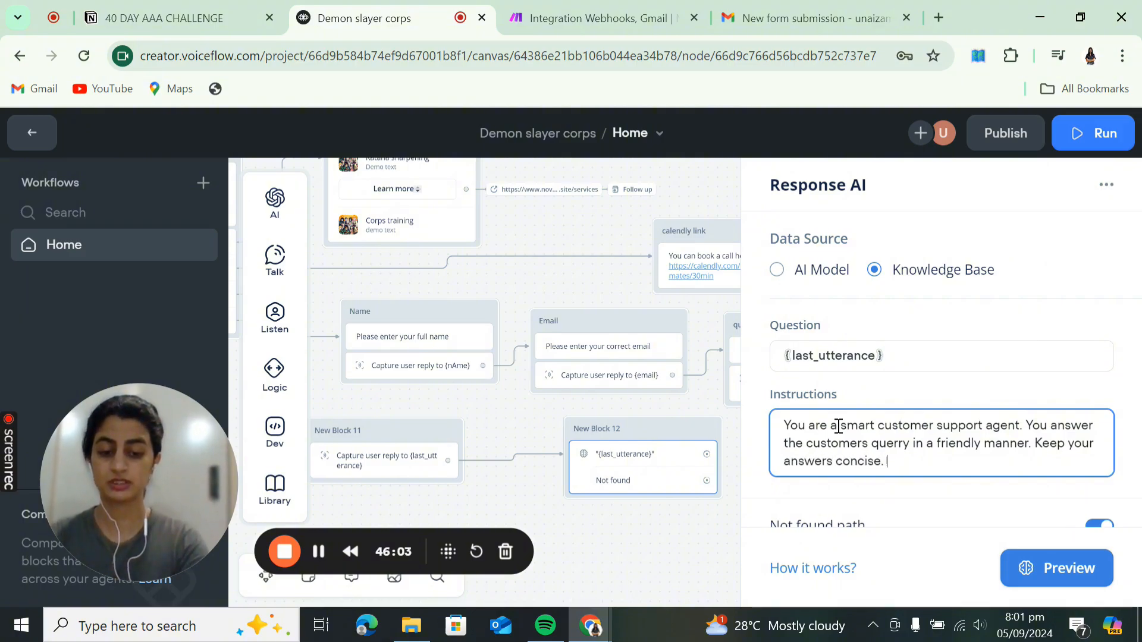
type("If you ar")
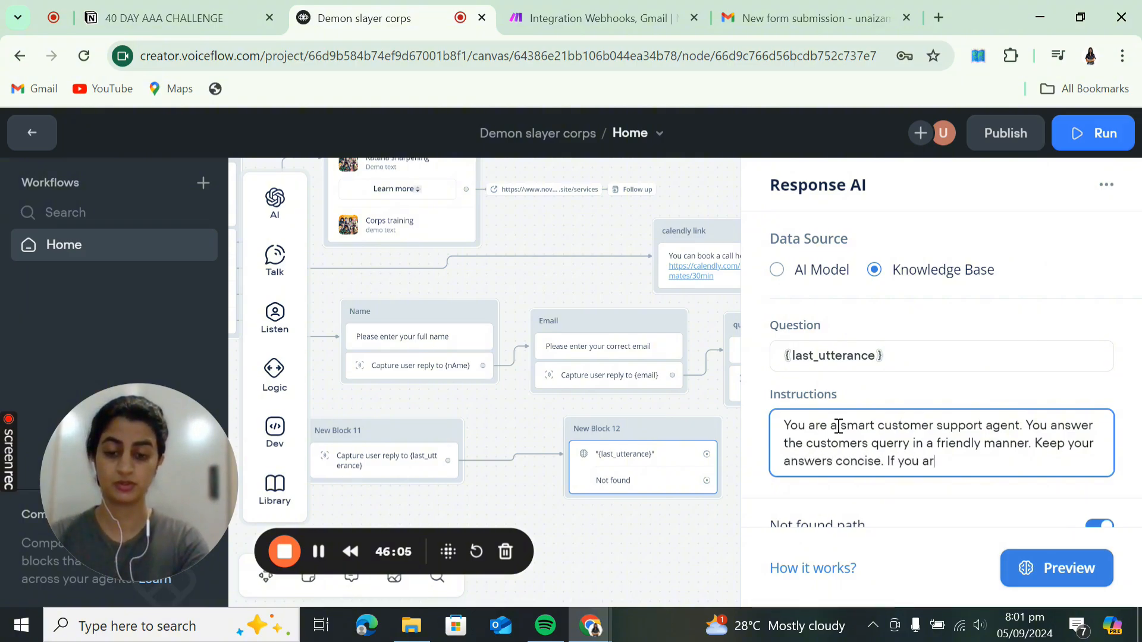
key("BackSpace")
key("BackSpace")
type("do not know the")
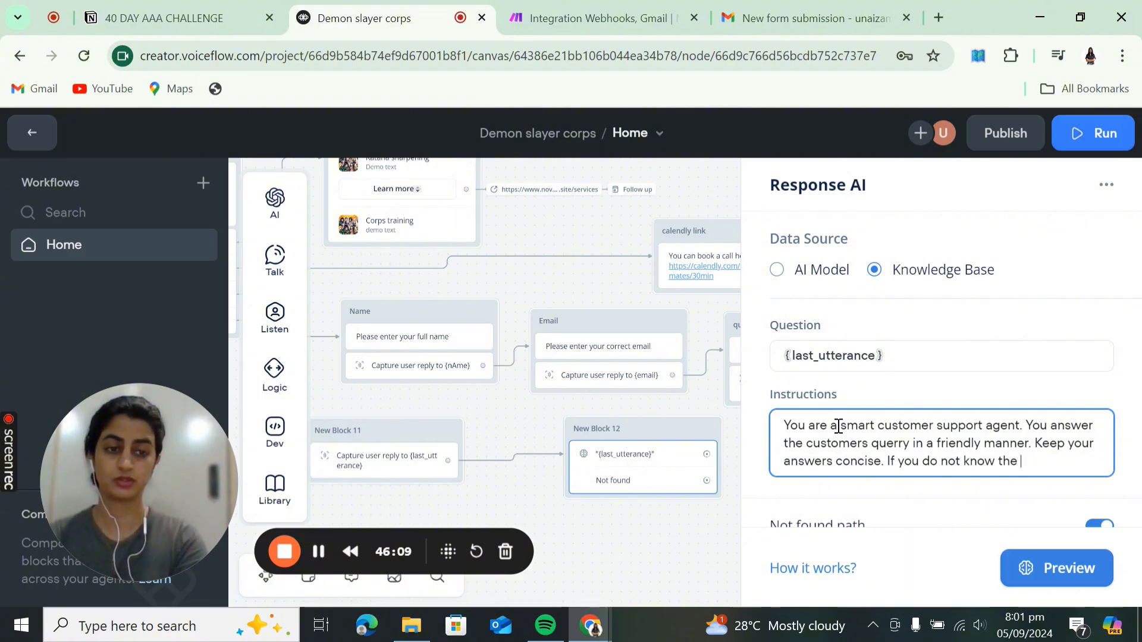
key("BackSpace")
key("BackSpace")
key("BackSpace")
key("BackSpace")
key("BackSpace")
key("BackSpace")
key("BackSpace")
key("BackSpace")
key("BackSpace")
key("BackSpace")
key("BackSpace")
key("BackSpace")
key("BackSpace")
key("BackSpace")
key("BackSpace")
key("BackSpace")
key("BackSpace")
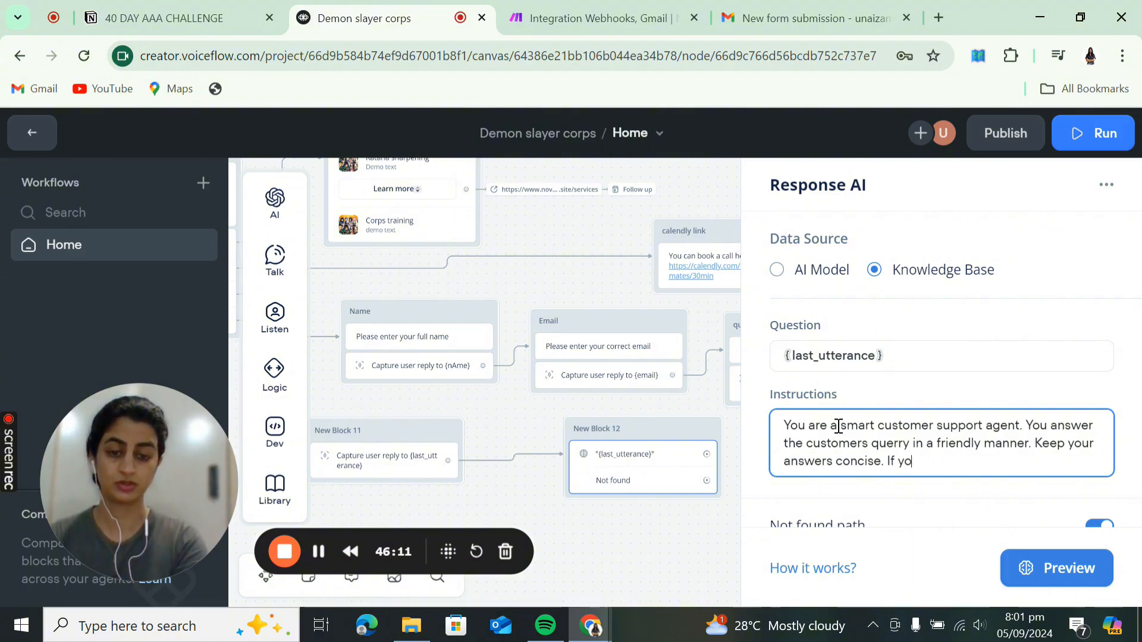
type("u can not di")
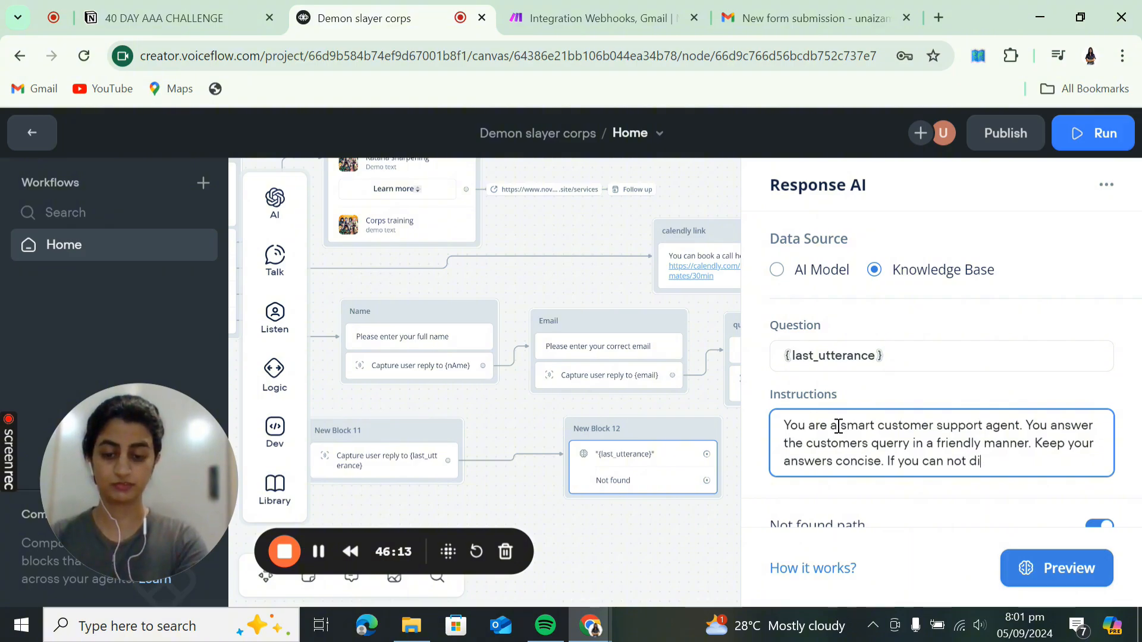
key("BackSpace")
key("BackSpace")
type("fi")
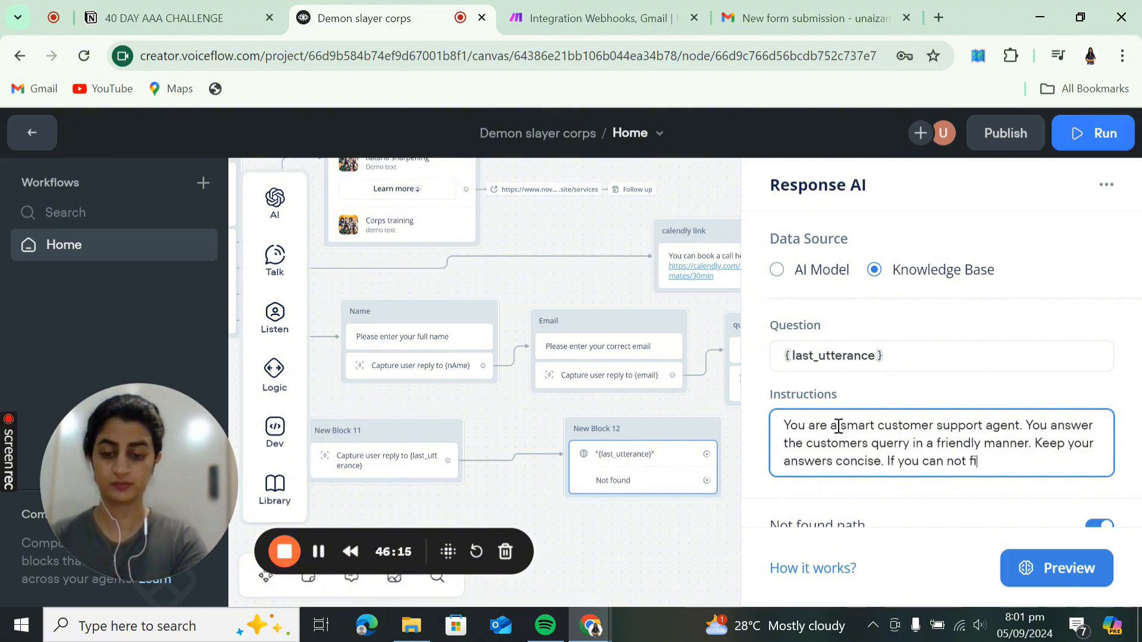
type("nd the answer frmo the")
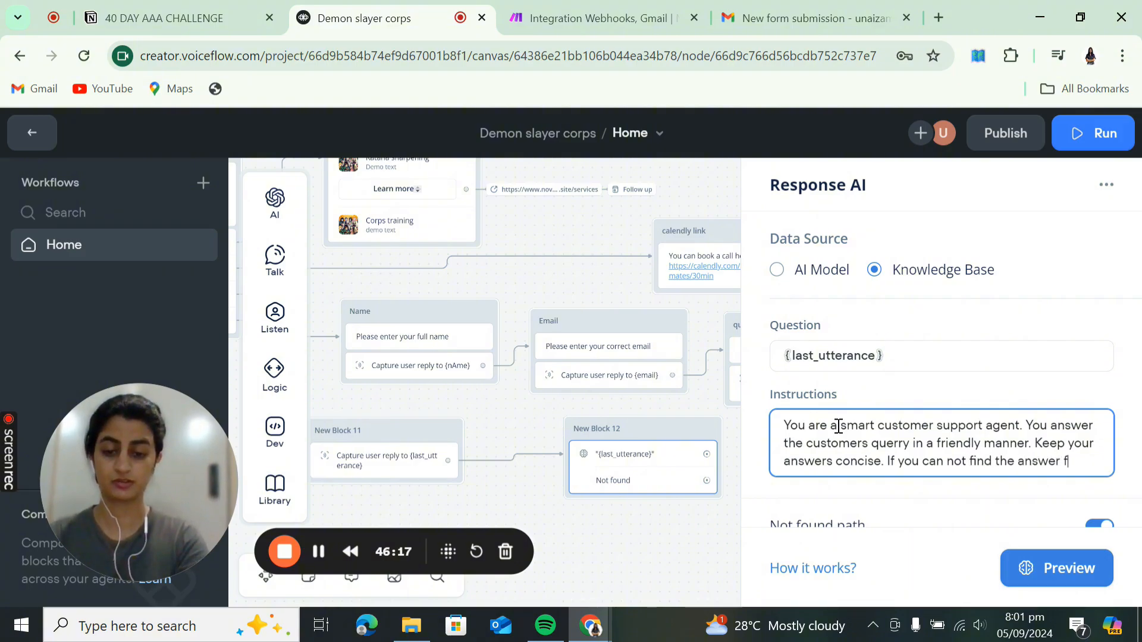
key("BackSpace")
key("BackSpace")
key("BackSpace")
key("BackSpace")
key("BackSpace")
key("BackSpace")
key("BackSpace")
key("BackSpace")
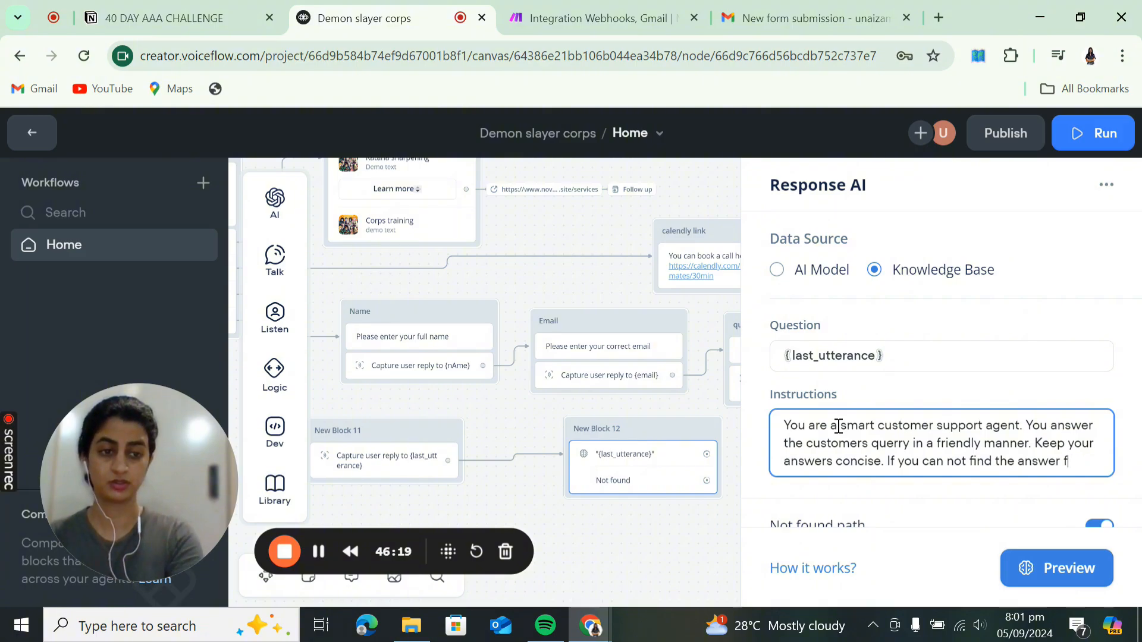
type("rom the ")
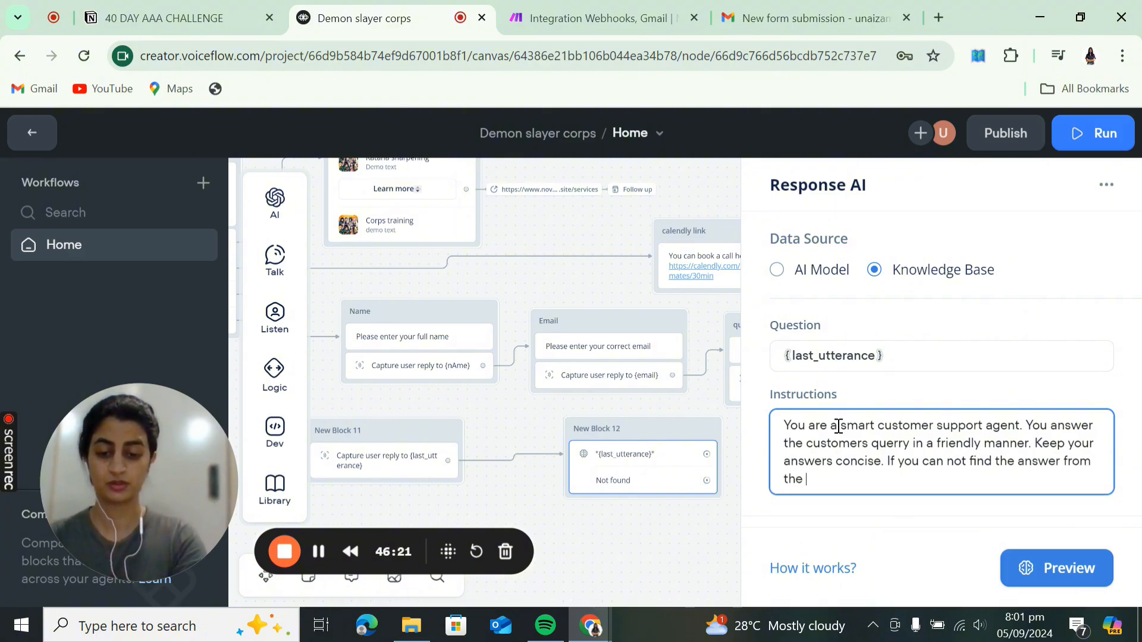
type("proivded")
key("BackSpace")
key("BackSpace")
key("BackSpace")
key("BackSpace")
key("BackSpace")
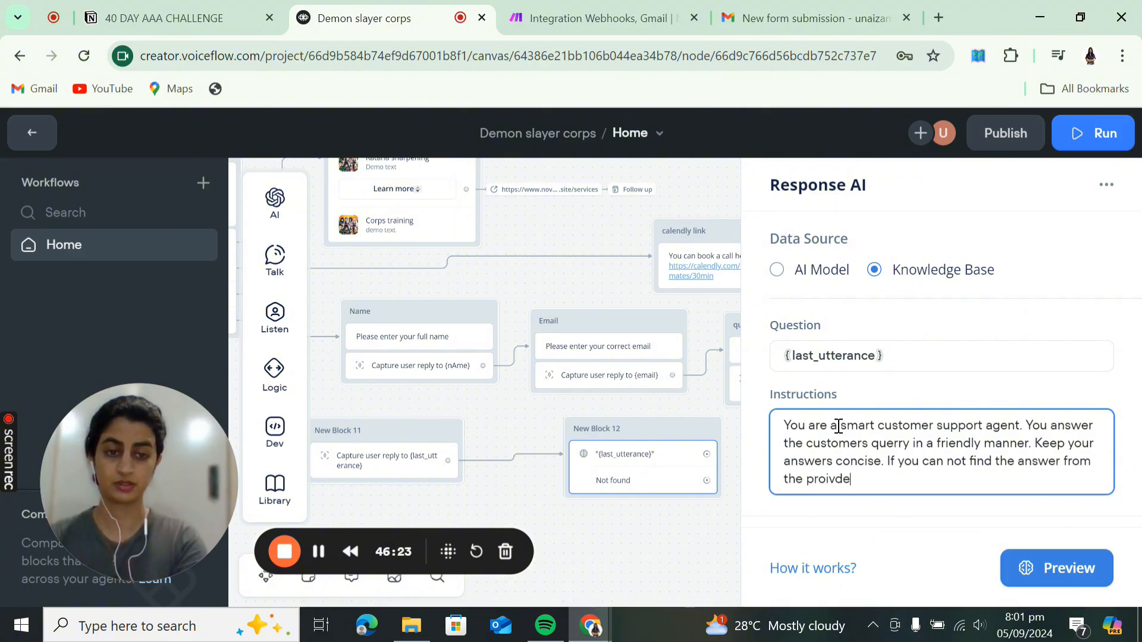
type("vided knwoledge")
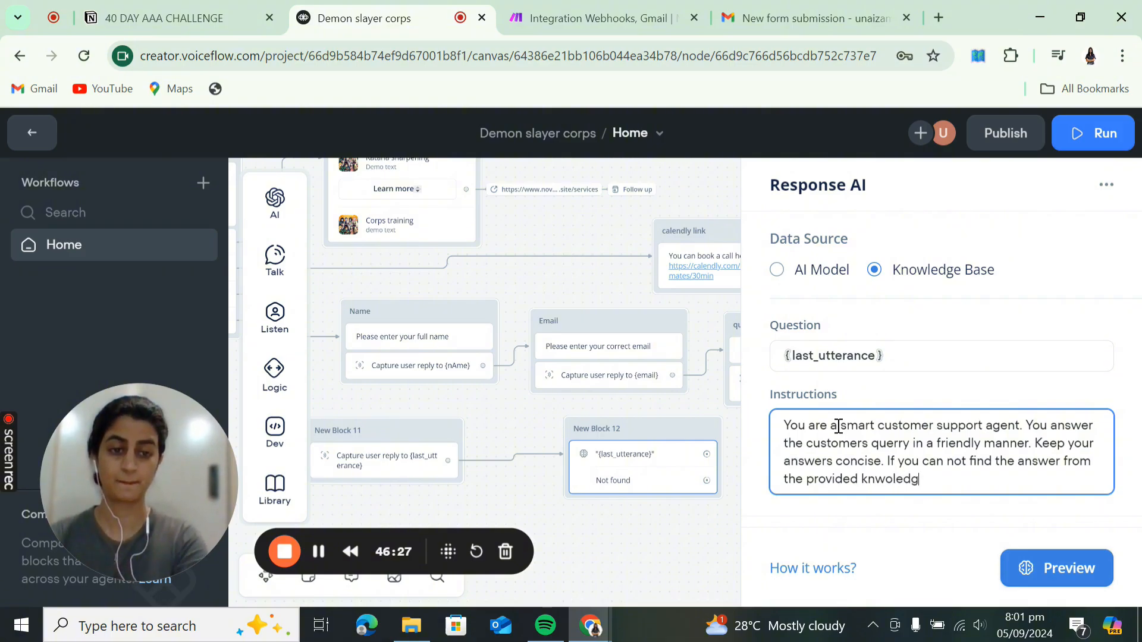
key("BackSpace")
key("BackSpace")
key("BackSpace")
key("BackSpace")
key("BackSpace")
key("BackSpace")
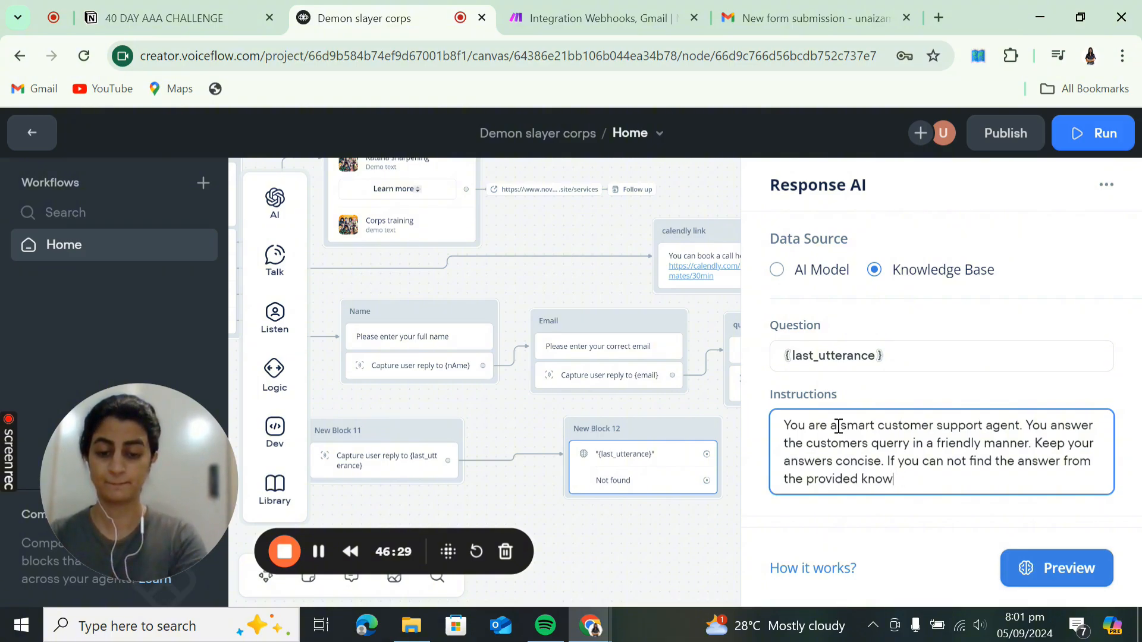
type("owledge base.")
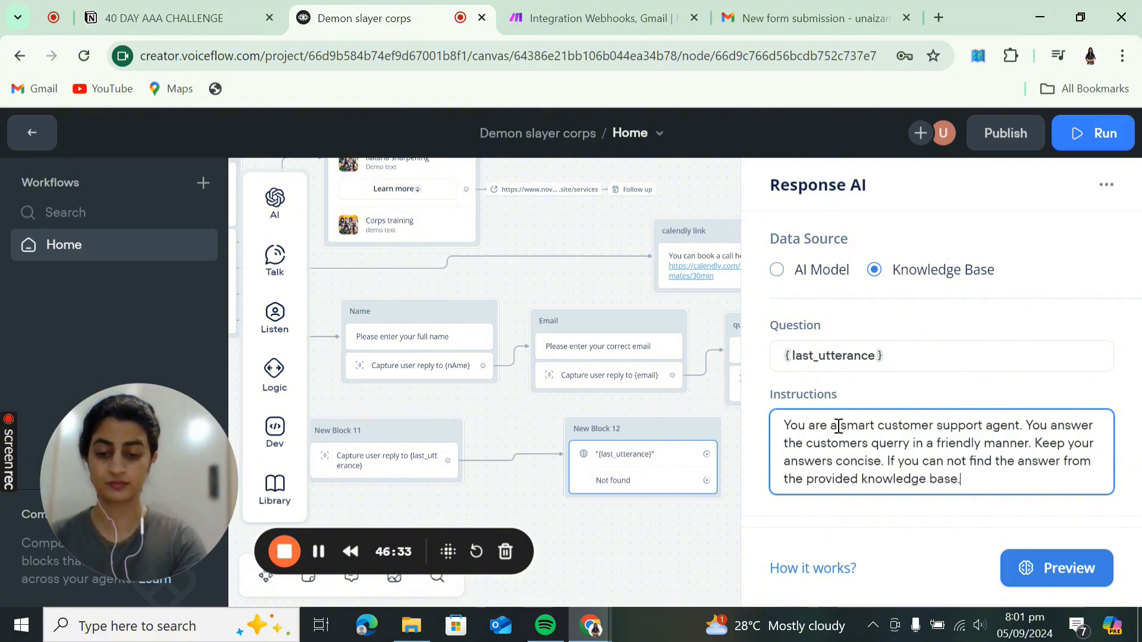
key("BackSpace")
type(", refer")
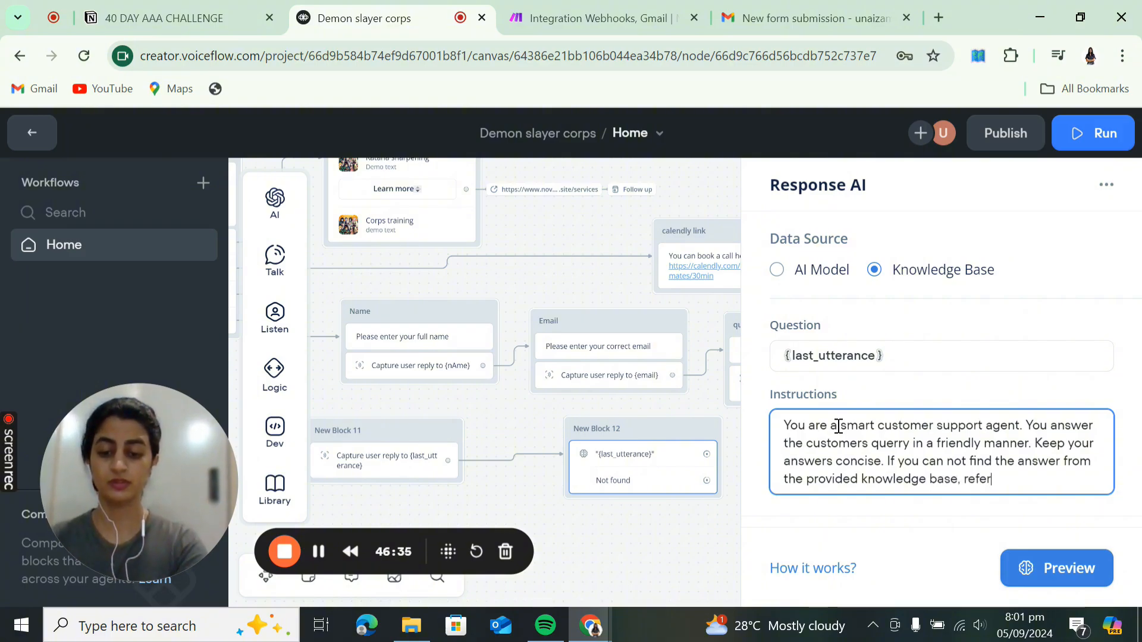
type(" the person to ")
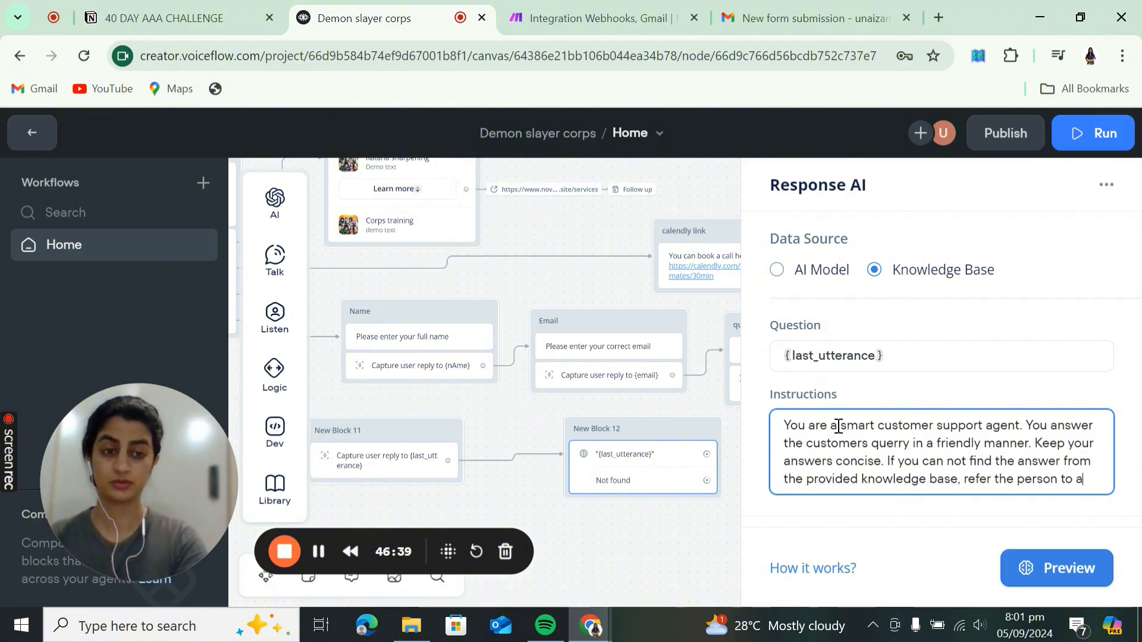
type("a ")
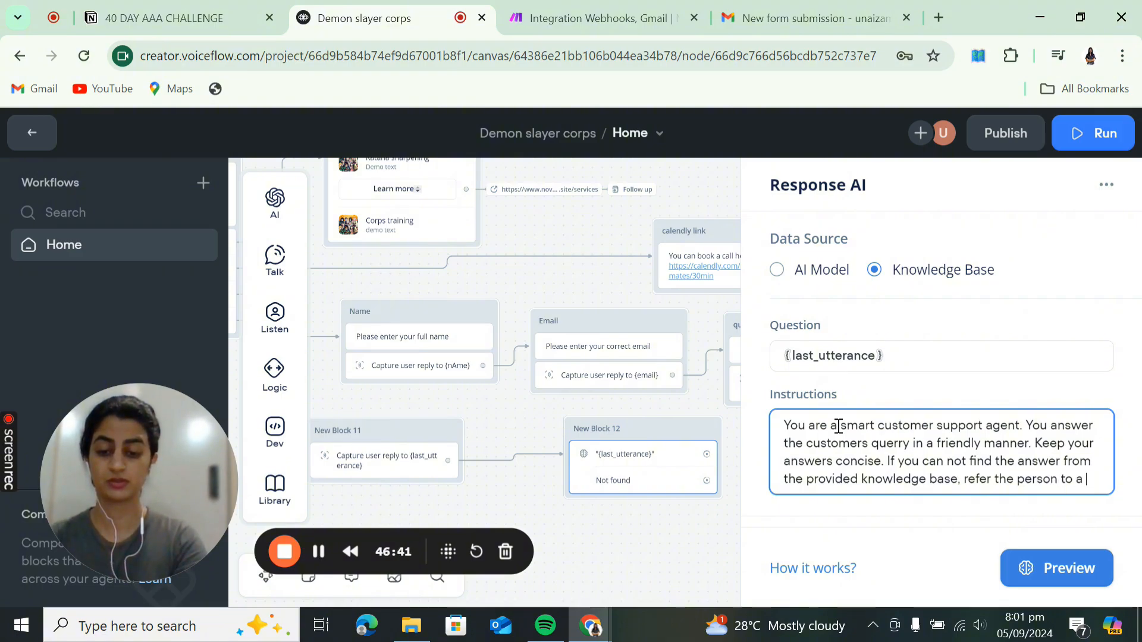
type("customer support ")
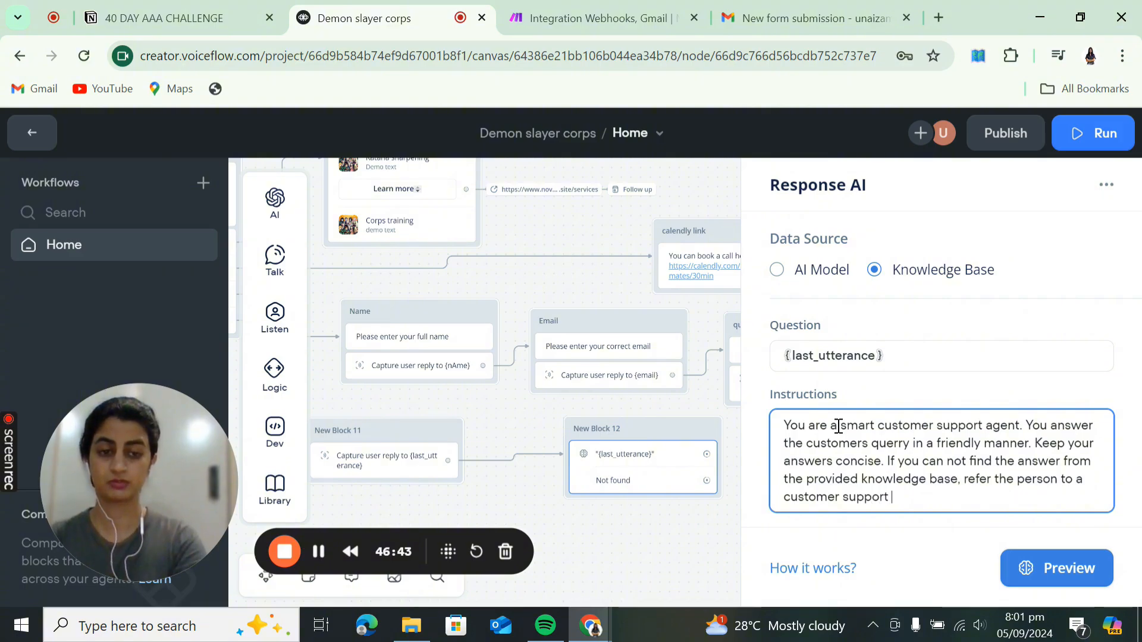
type("agent")
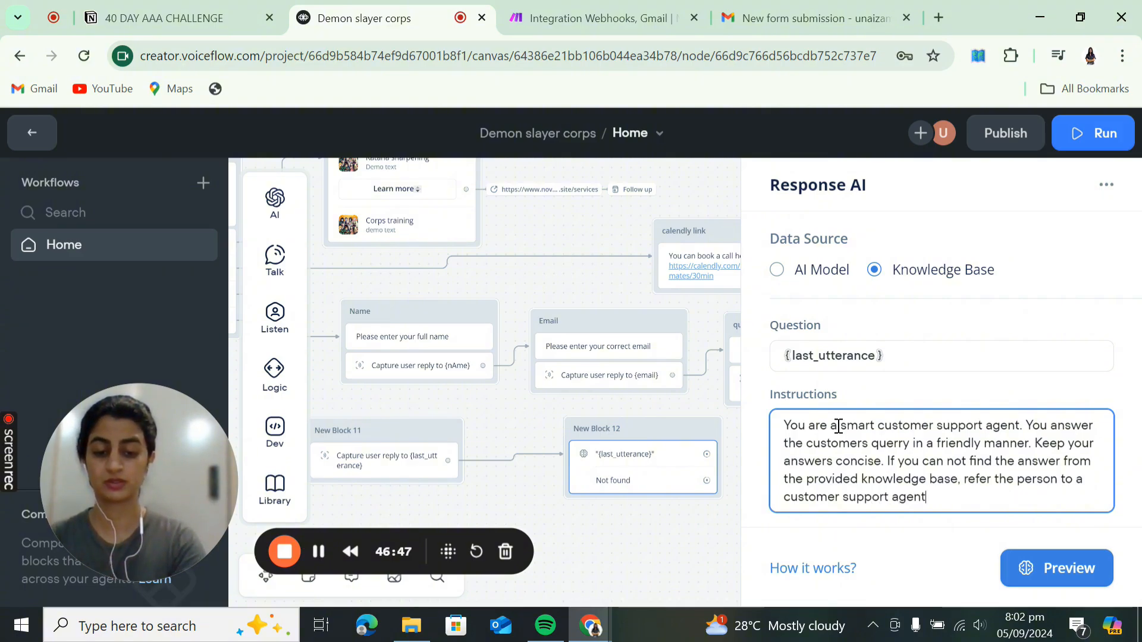
type(" and as")
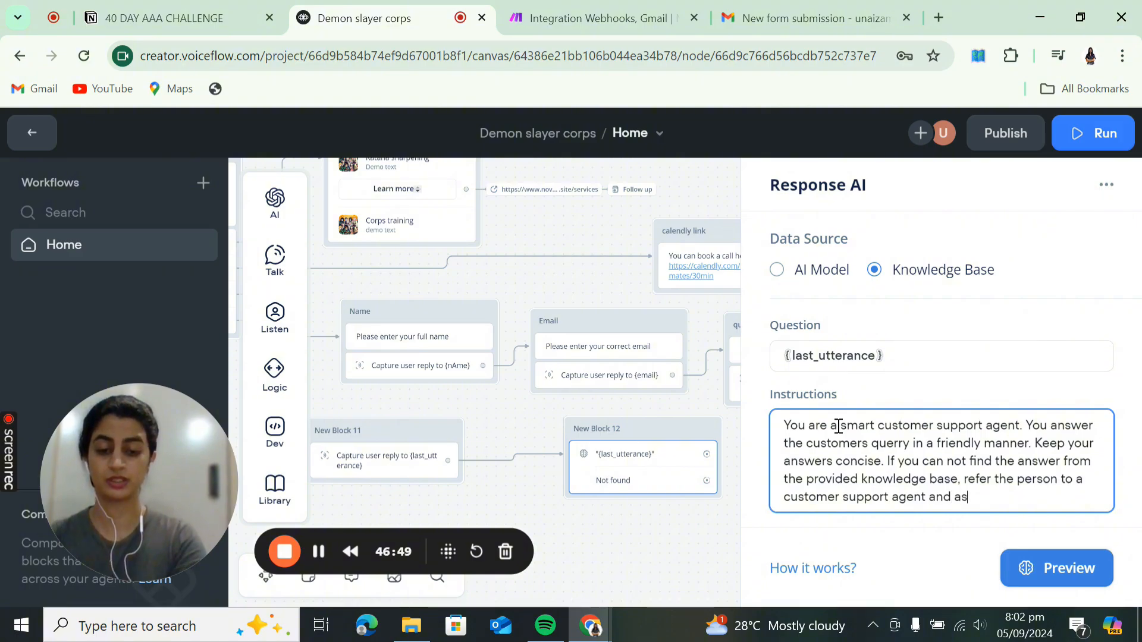
type("k tehm to reac")
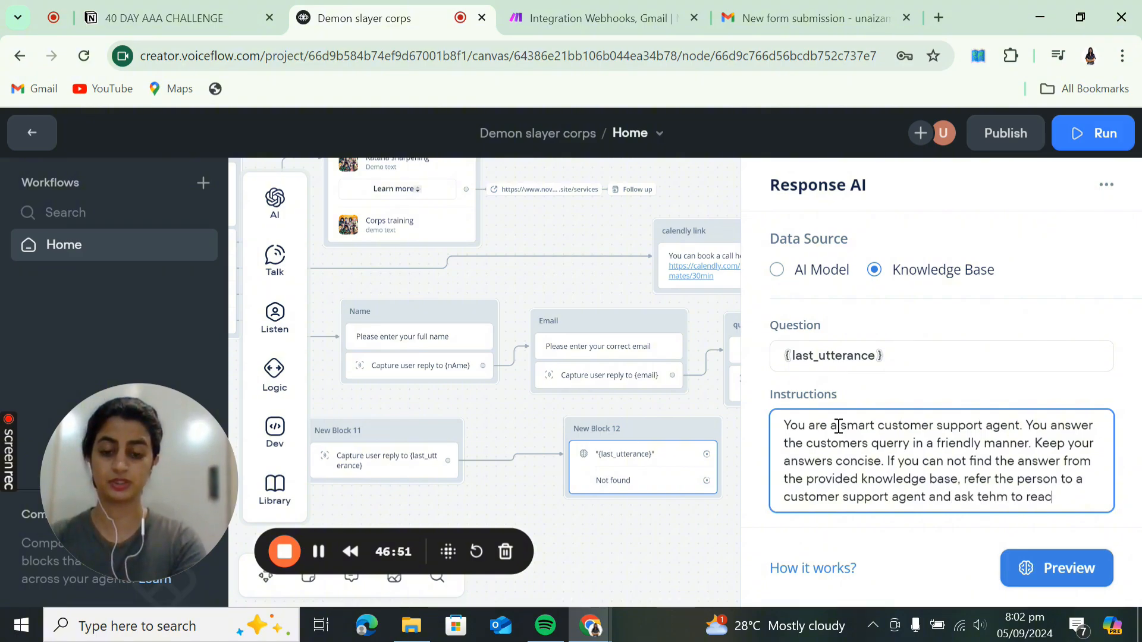
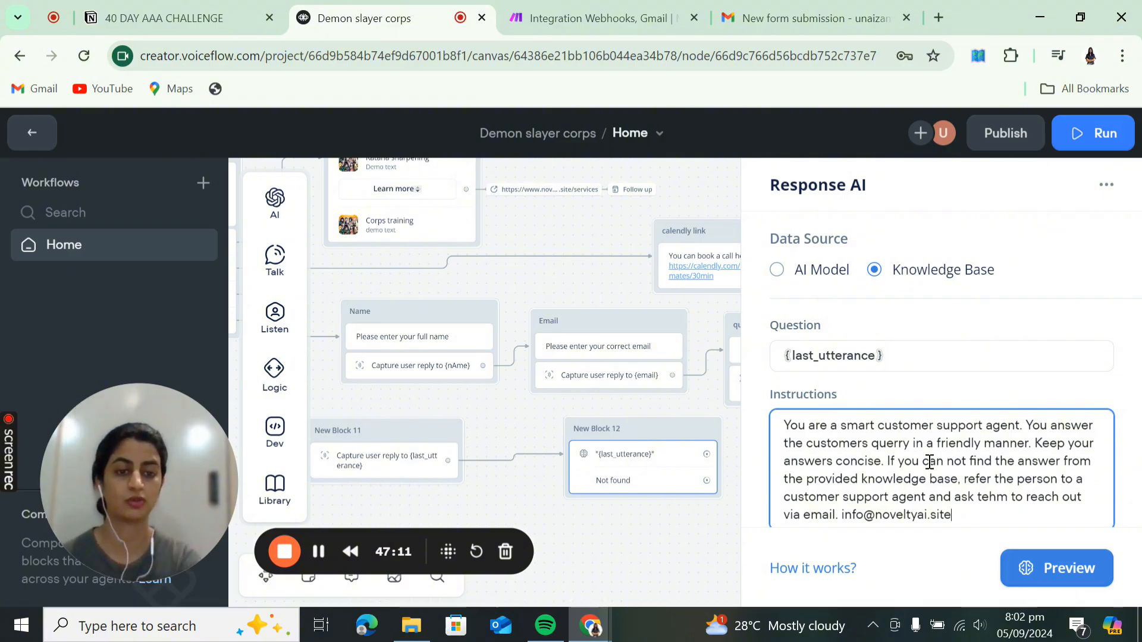
- Move the fallback sentence into its own paragraph after 'concise' and correct 'tehm' to 'them'
left_click(886, 461)
key("Return")
key("Return")
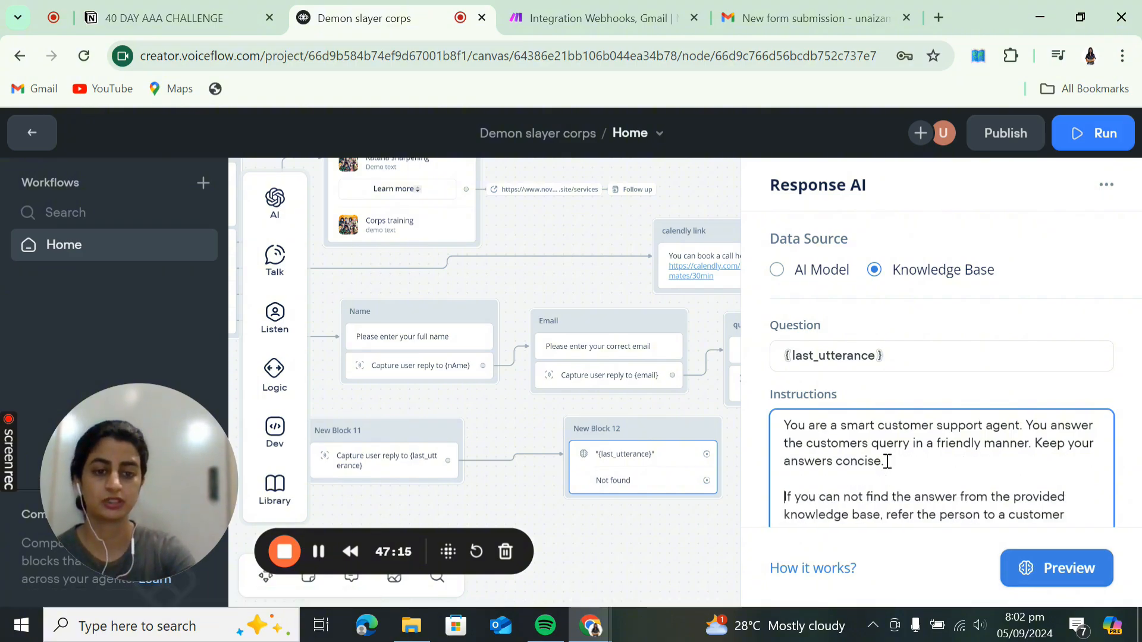
scroll(886, 461, "down", 2)
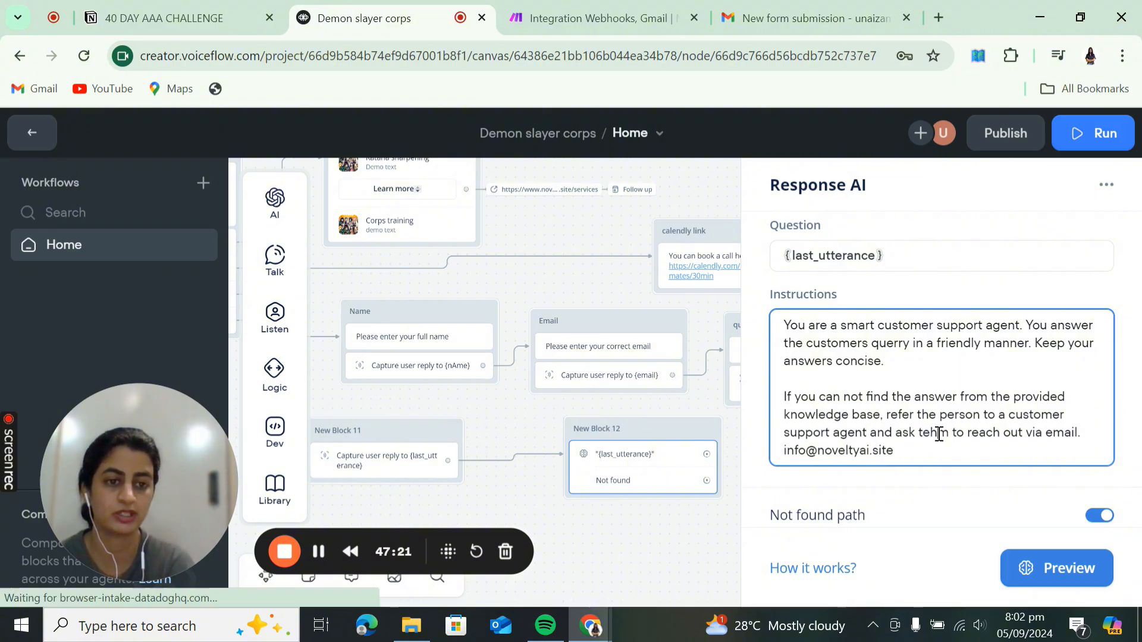
key("BackSpace")
key("BackSpace")
type("he")
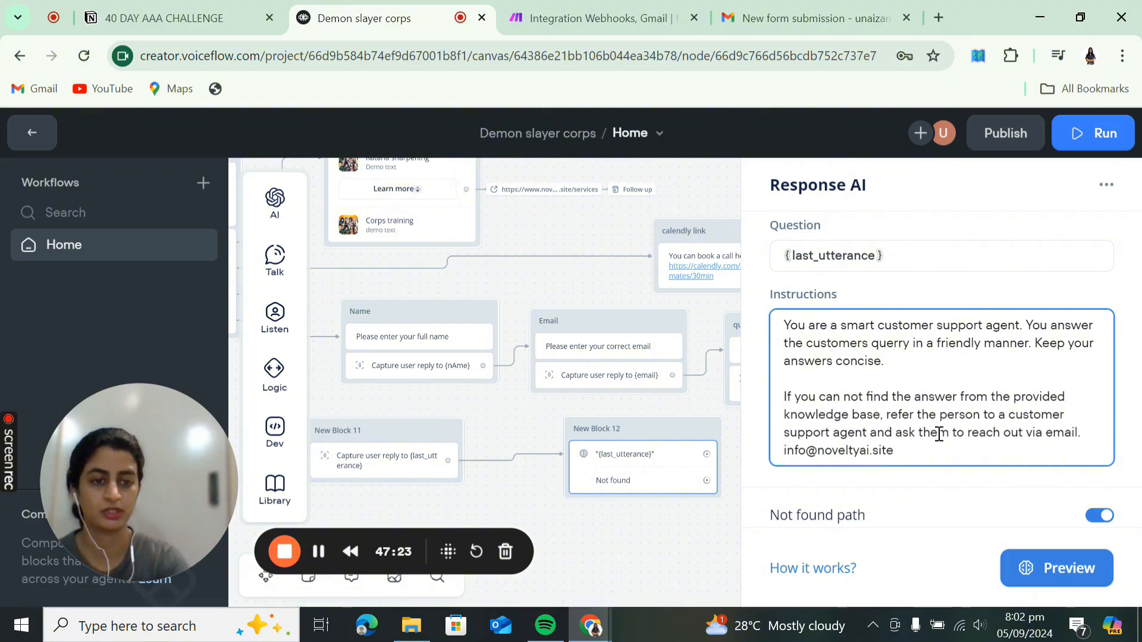
scroll(889, 428, "down", 1)
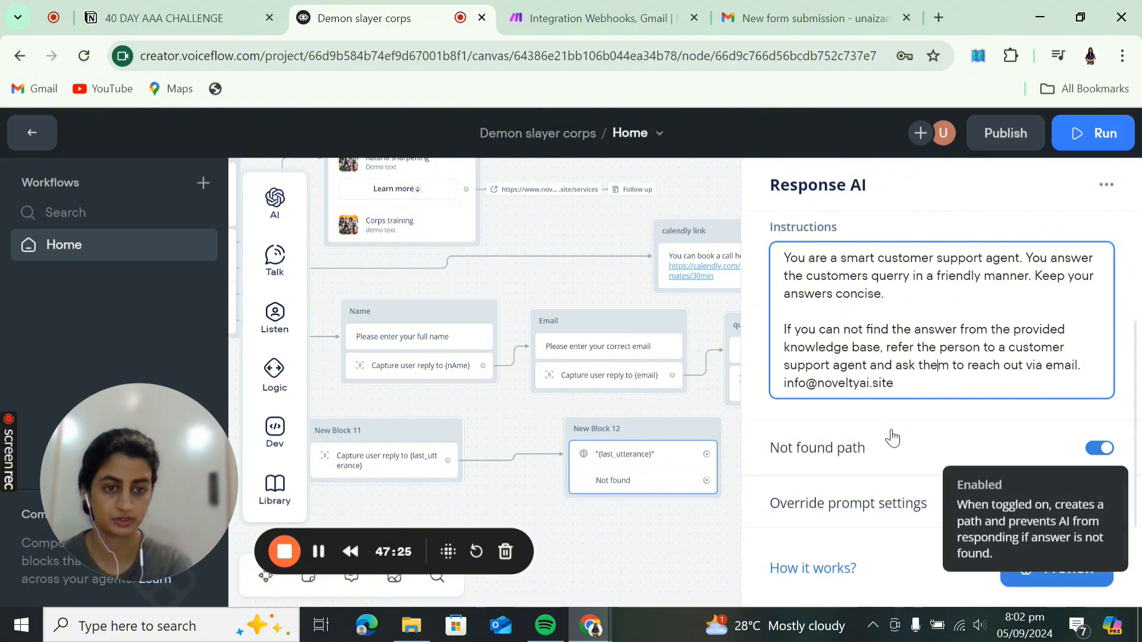
- Open the Response AI preview, then cancel its variable prompt
left_click(1029, 574)
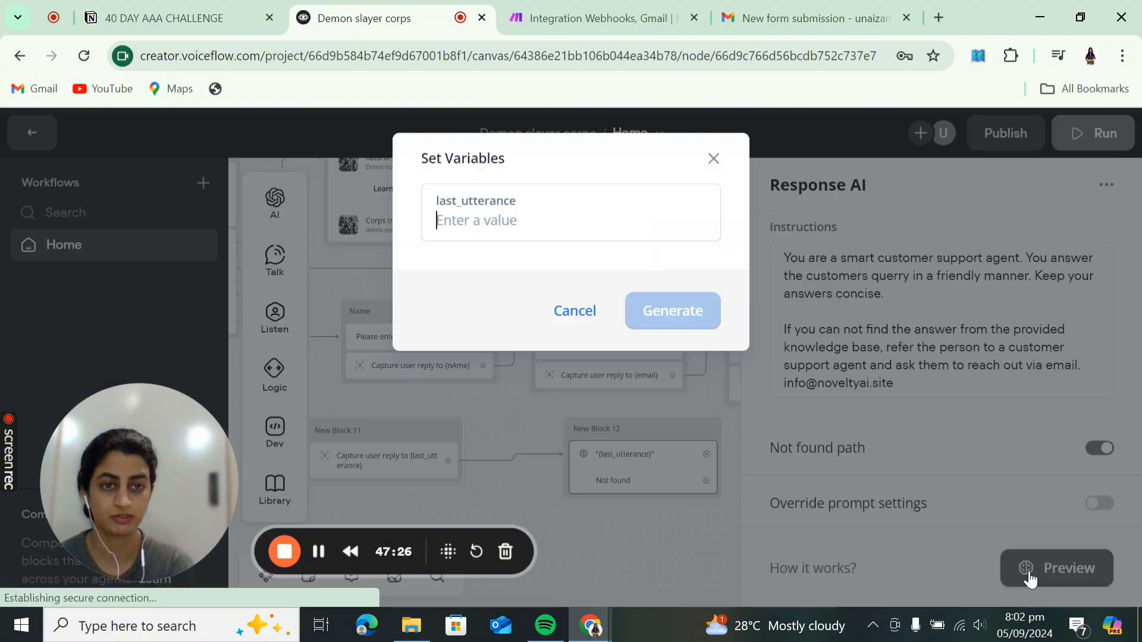
left_click(713, 159)
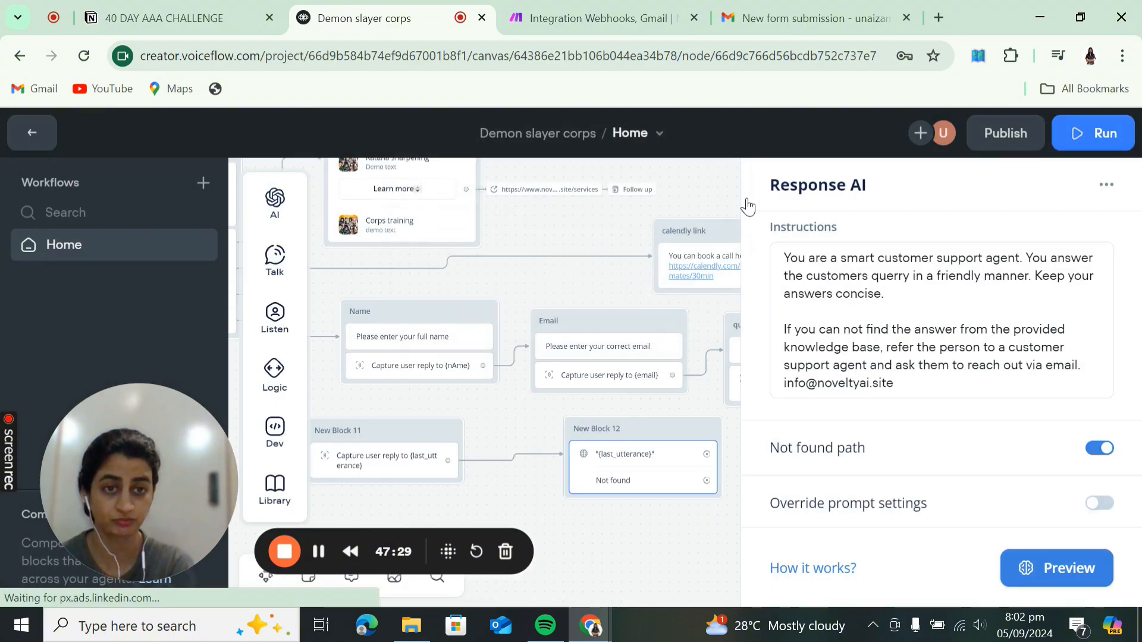
scroll(948, 311, "up", 3)
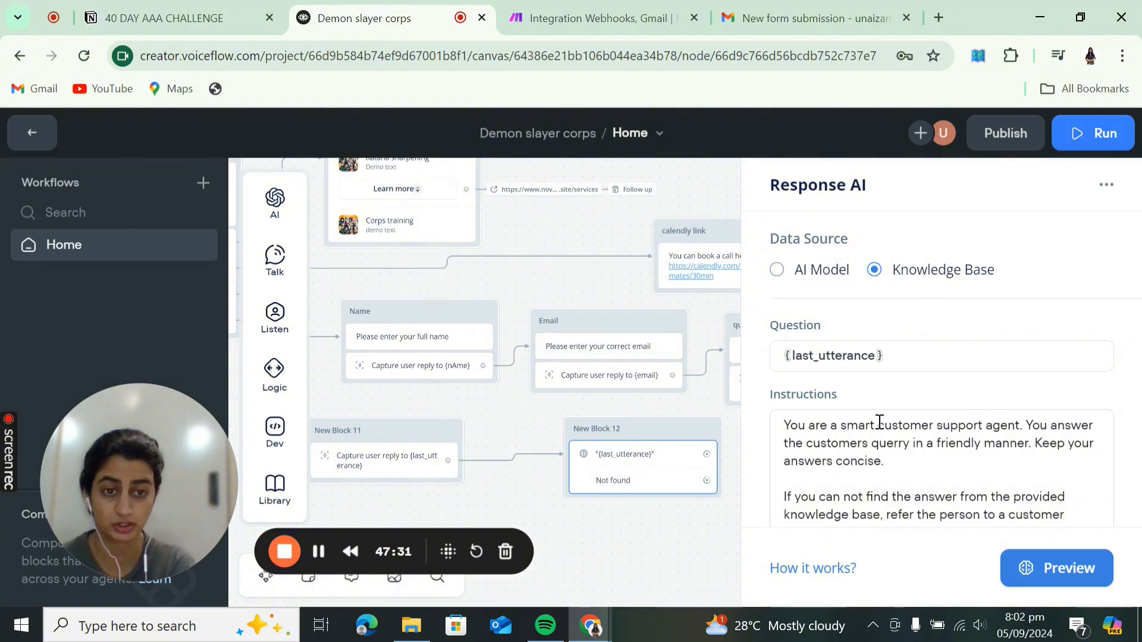
scroll(879, 422, "down", 3)
scroll(882, 415, "up", 3)
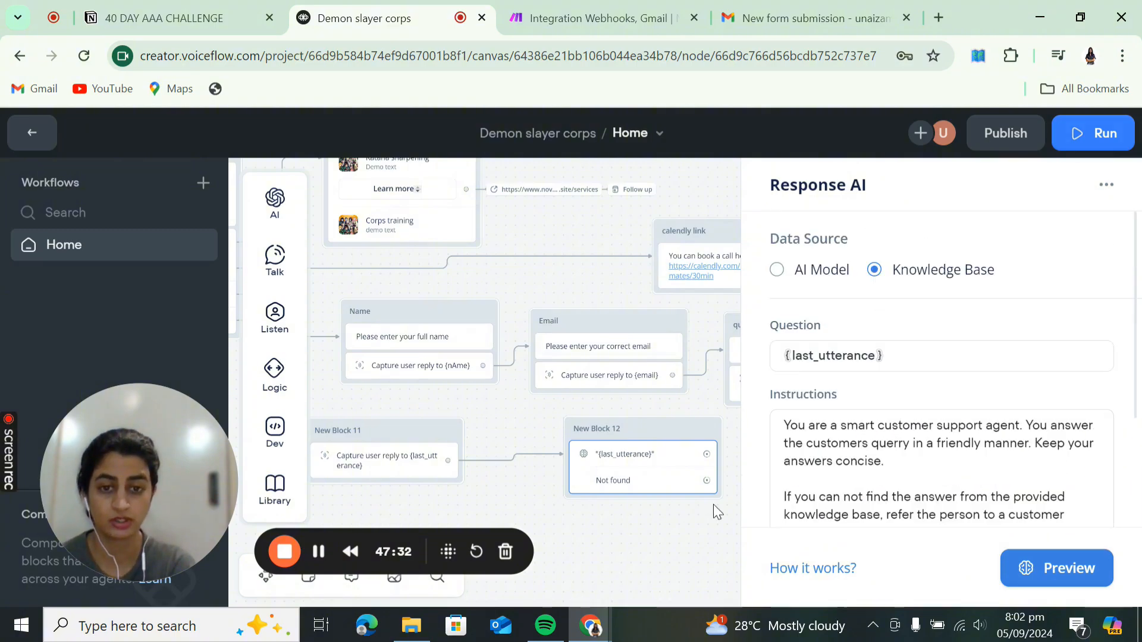
- Rename New Block 12, the knowledge-base answer block, to 'ai ans'
left_click(687, 533)
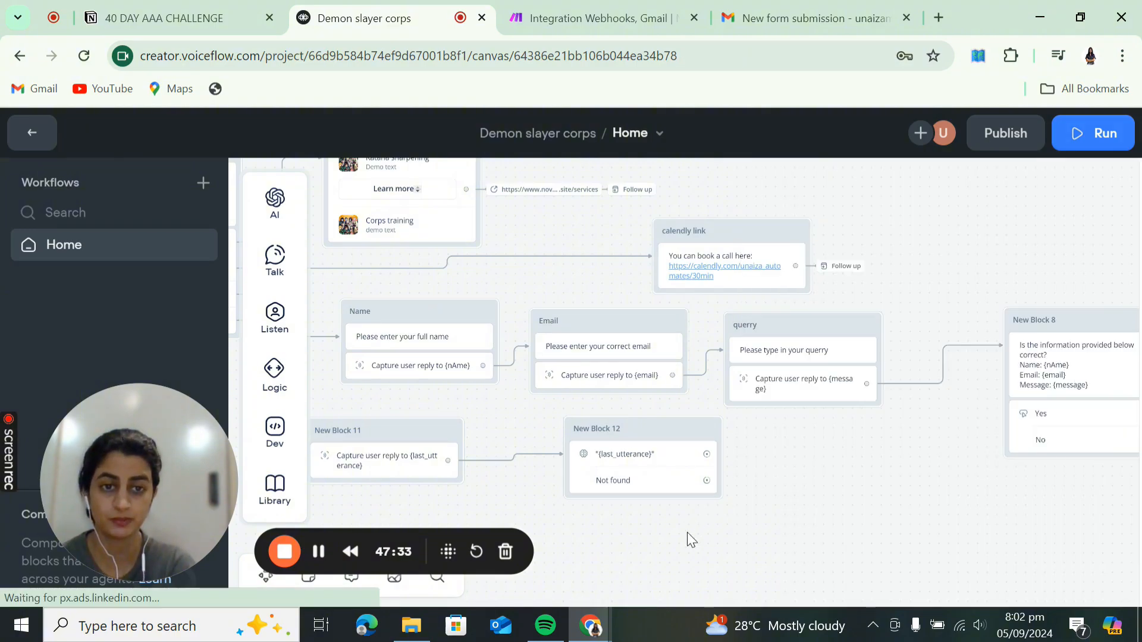
double_click(616, 428)
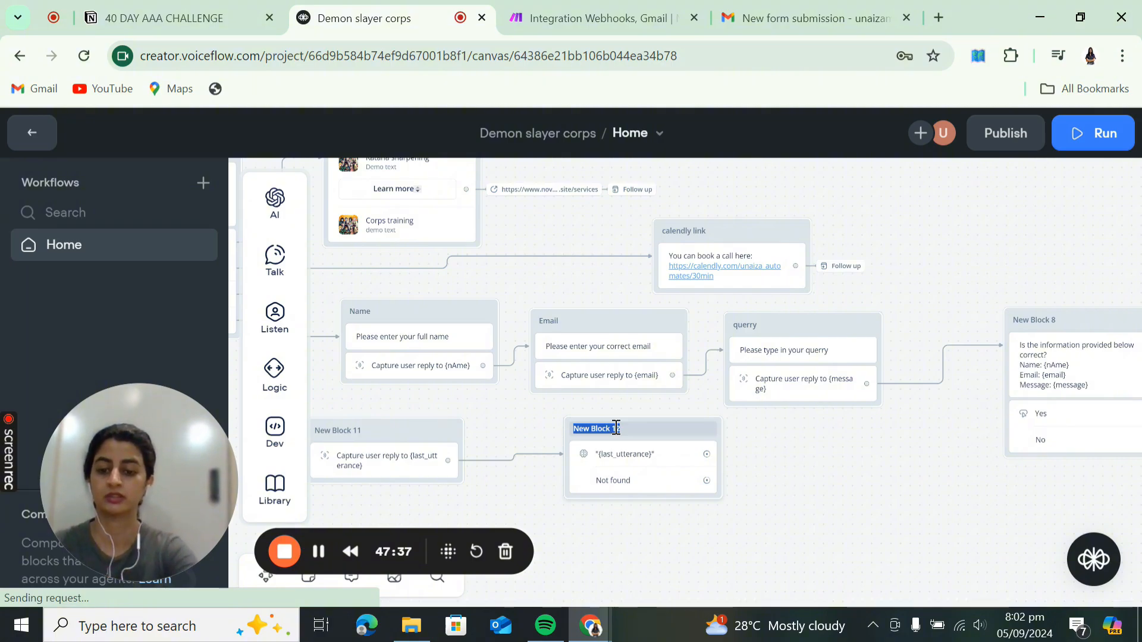
type("ai ans")
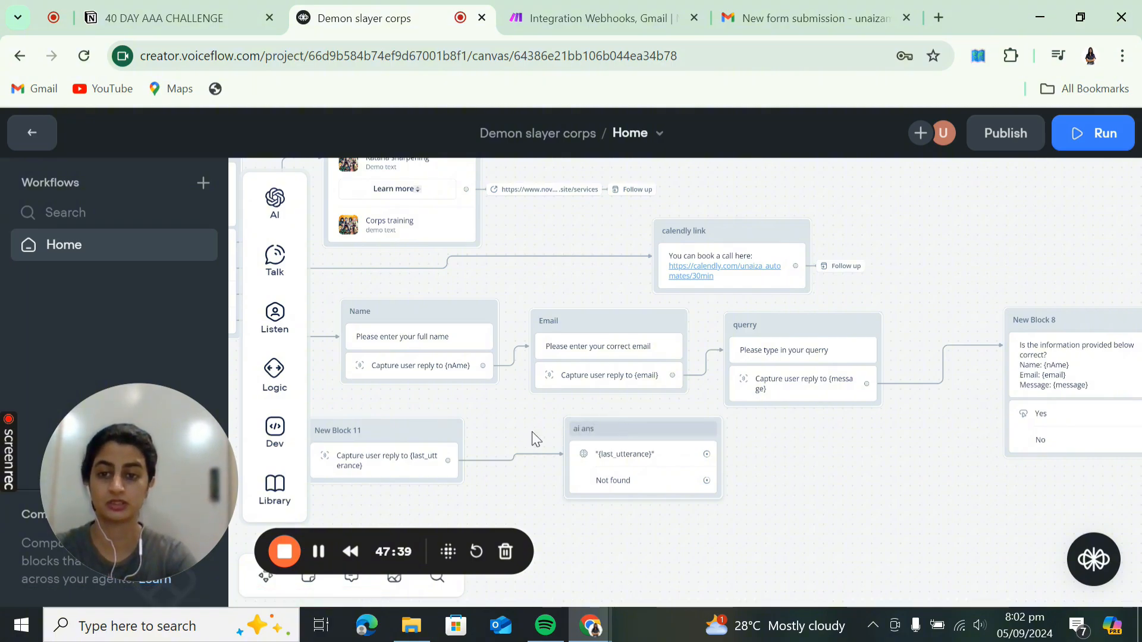
left_click(383, 437)
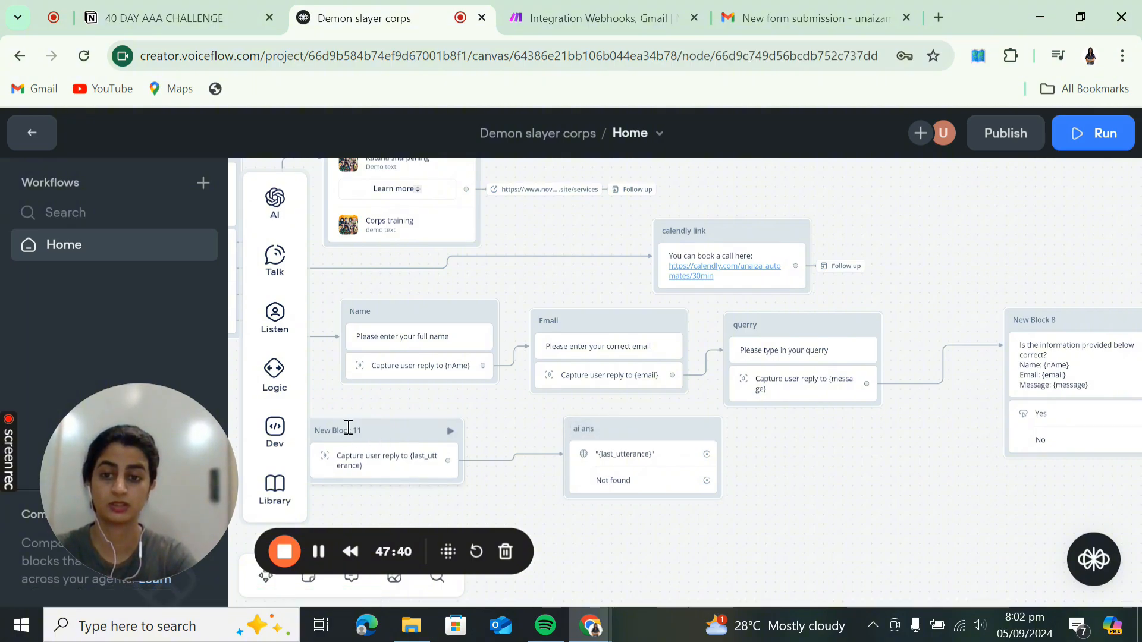
- Rename New Block 11, the capture block feeding it, to 'question'
left_click(348, 431)
double_click(348, 429)
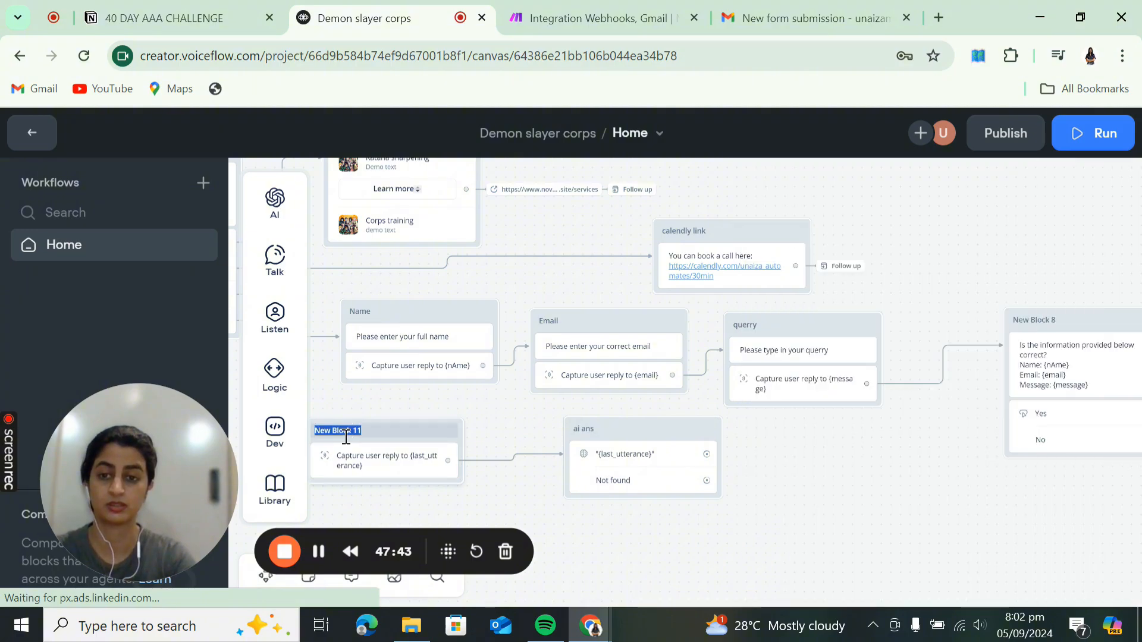
type("question")
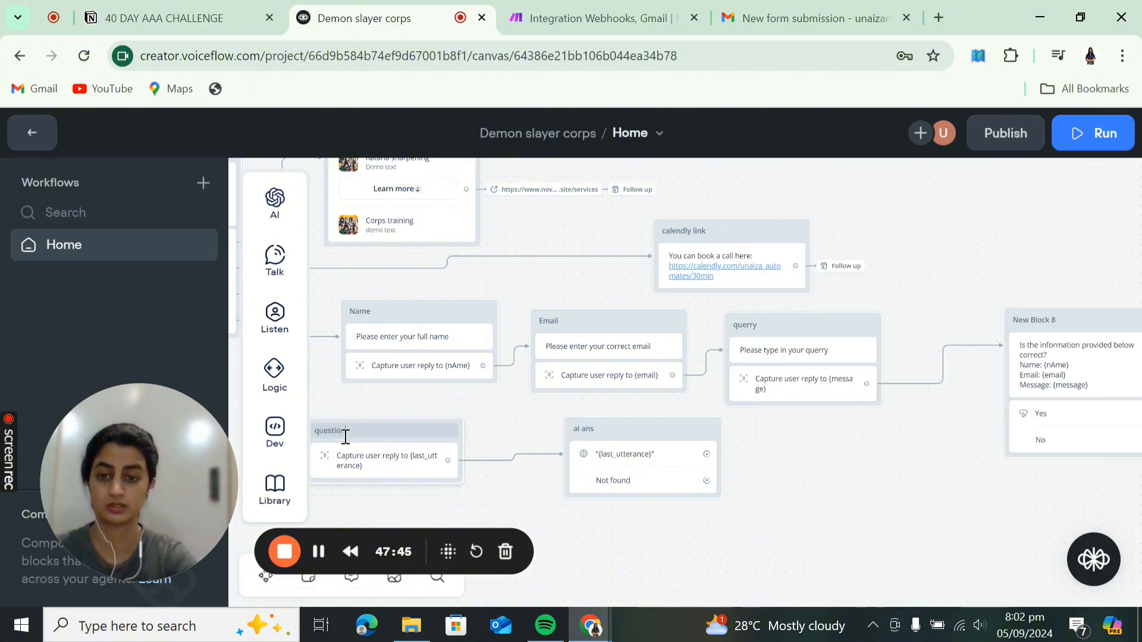
left_click(330, 404)
left_click_drag(331, 407, 587, 423)
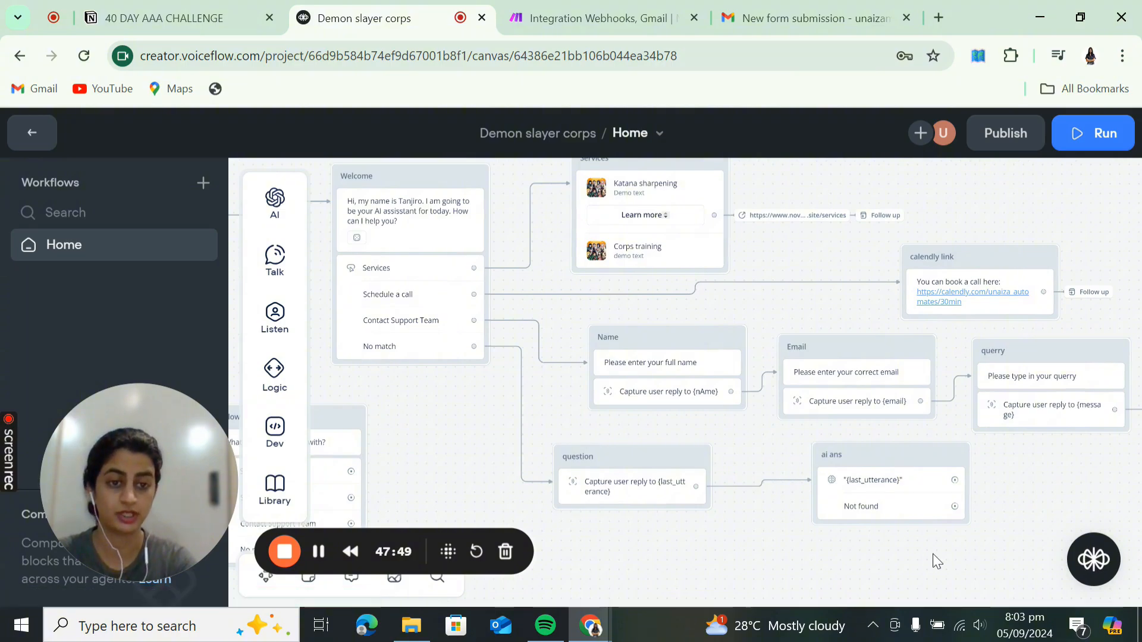
left_click_drag(933, 556, 717, 513)
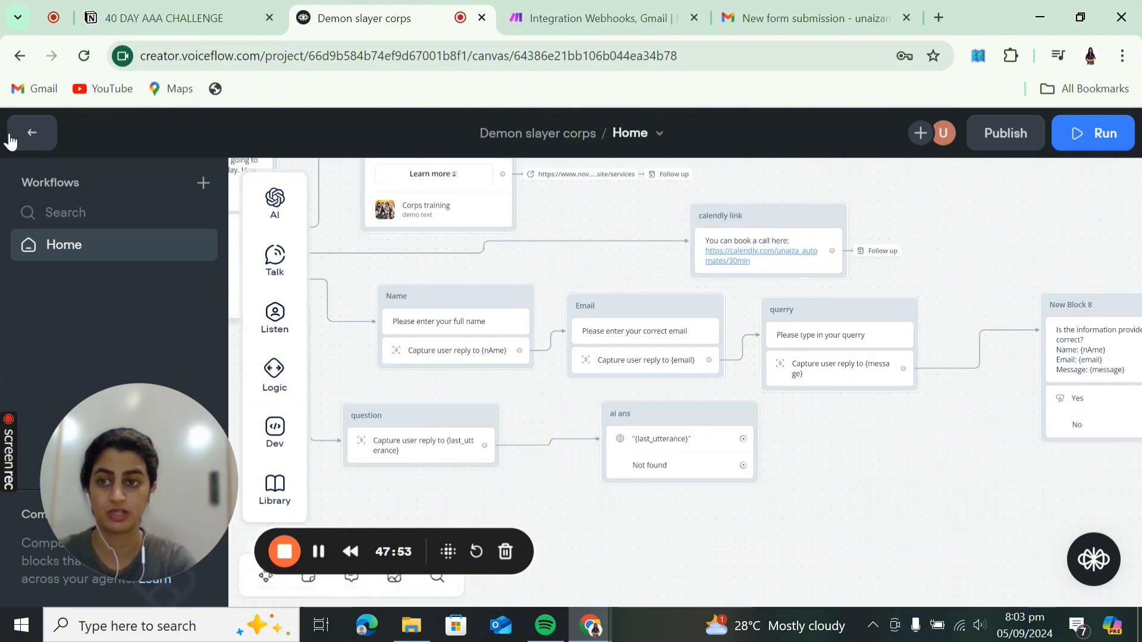
- Upload 'Demon Slayer Corps_ Protectors of Humanity.pdf' from Downloads as a knowledge-base file source
left_click(39, 148)
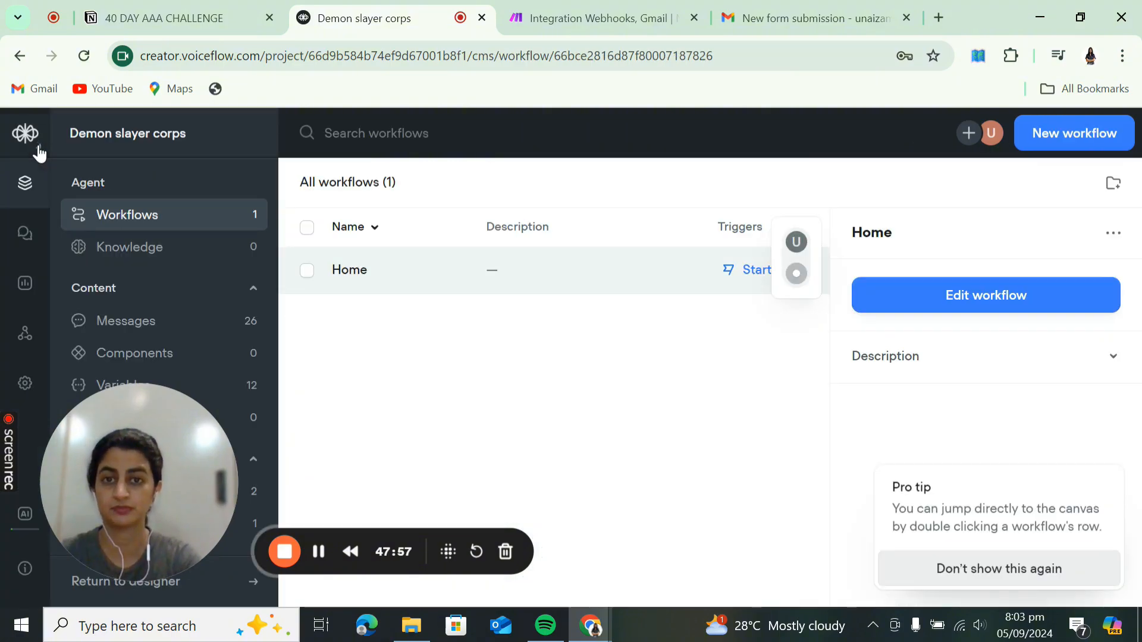
left_click(188, 251)
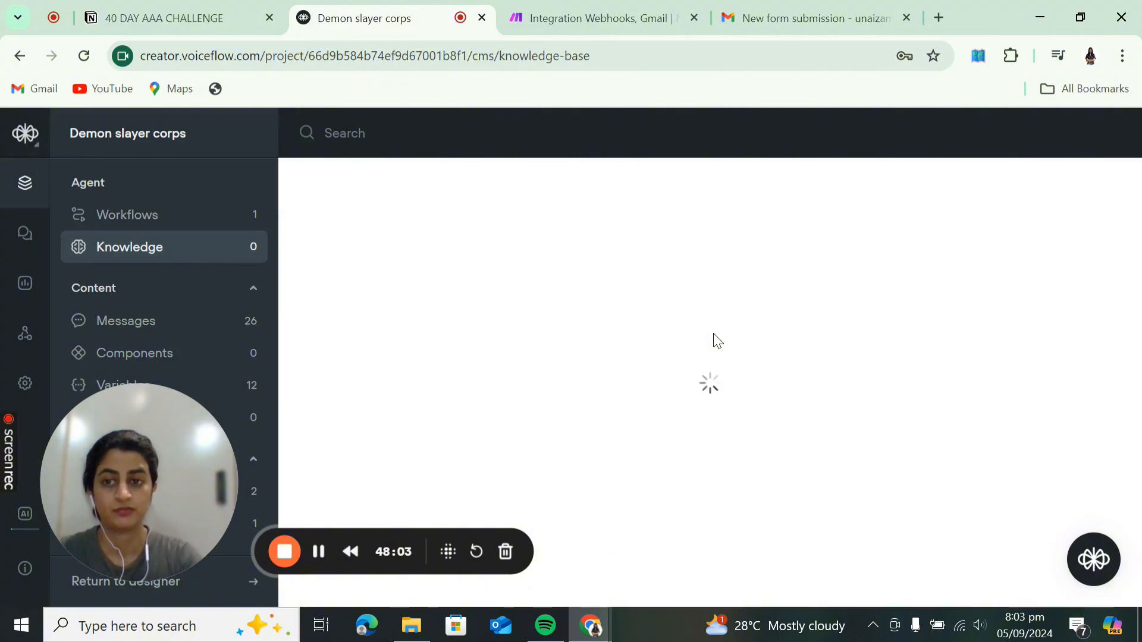
left_click(719, 480)
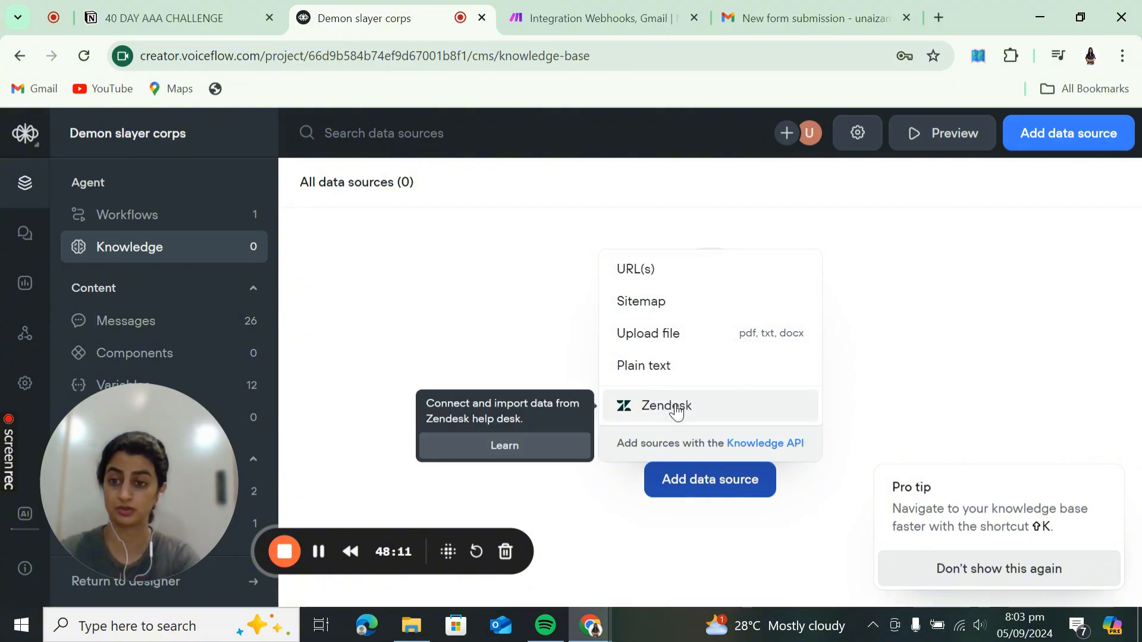
left_click(702, 336)
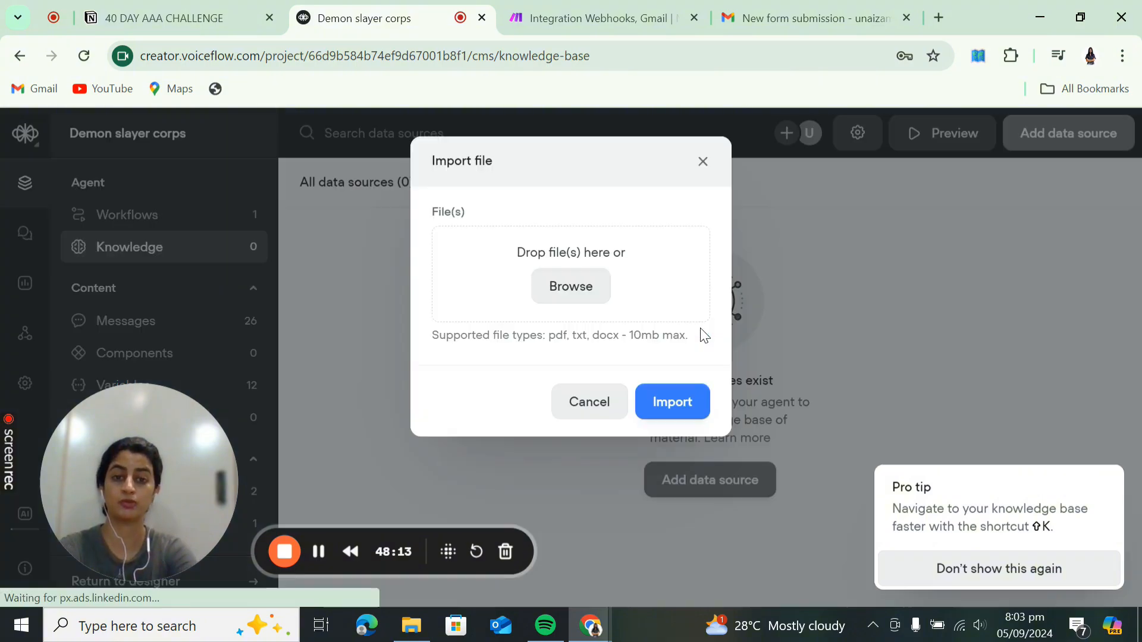
left_click(561, 280)
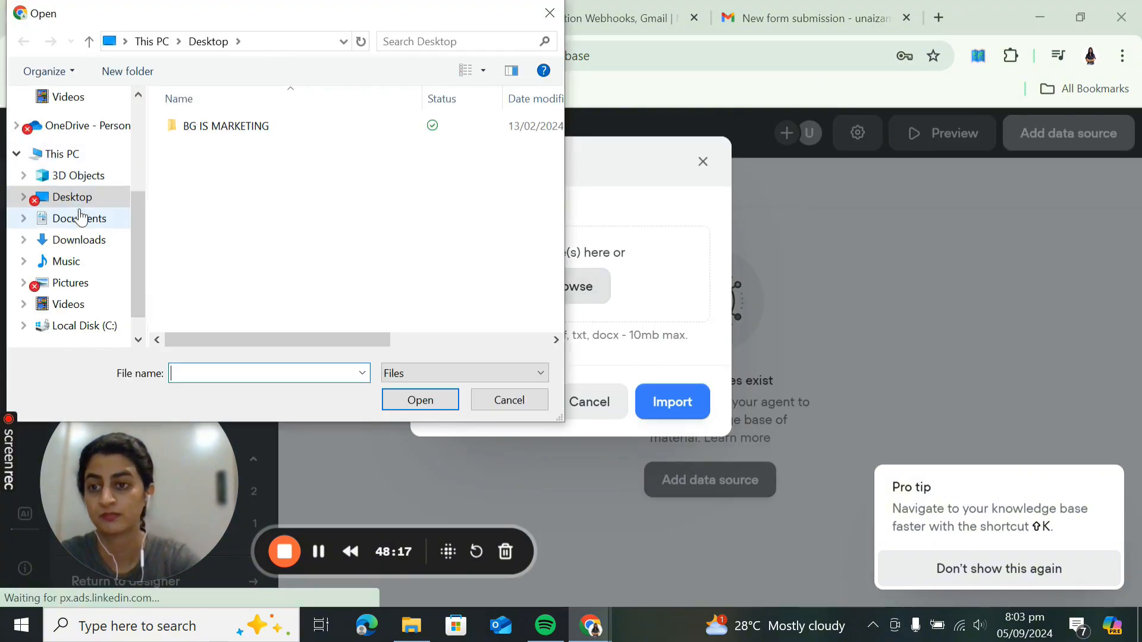
left_click(80, 218)
left_click(64, 239)
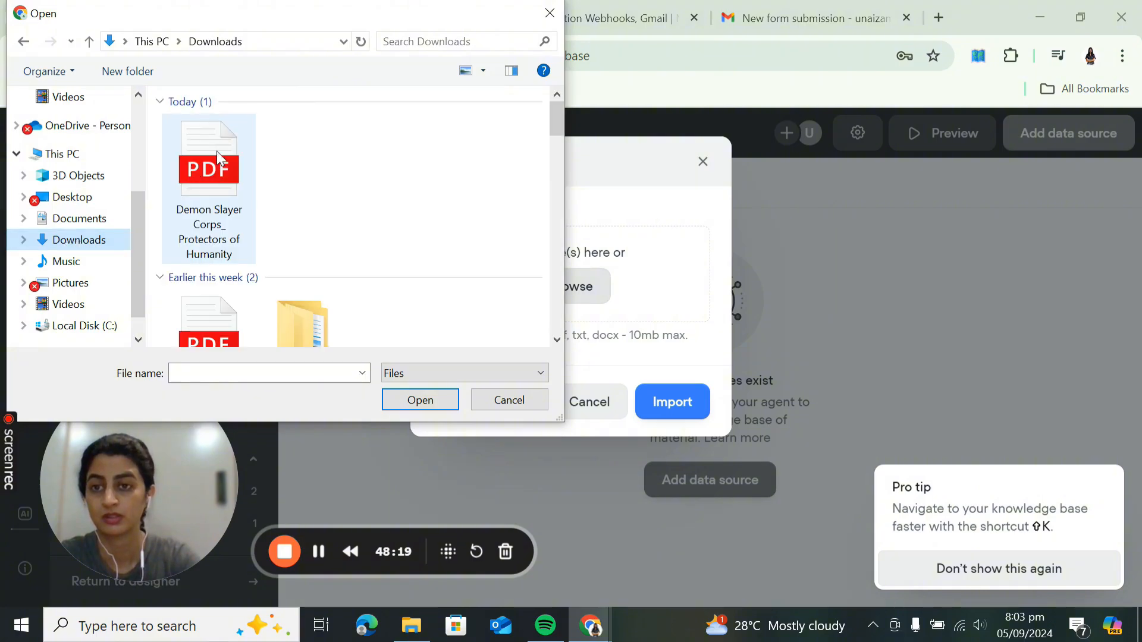
left_click(224, 184)
left_click(404, 405)
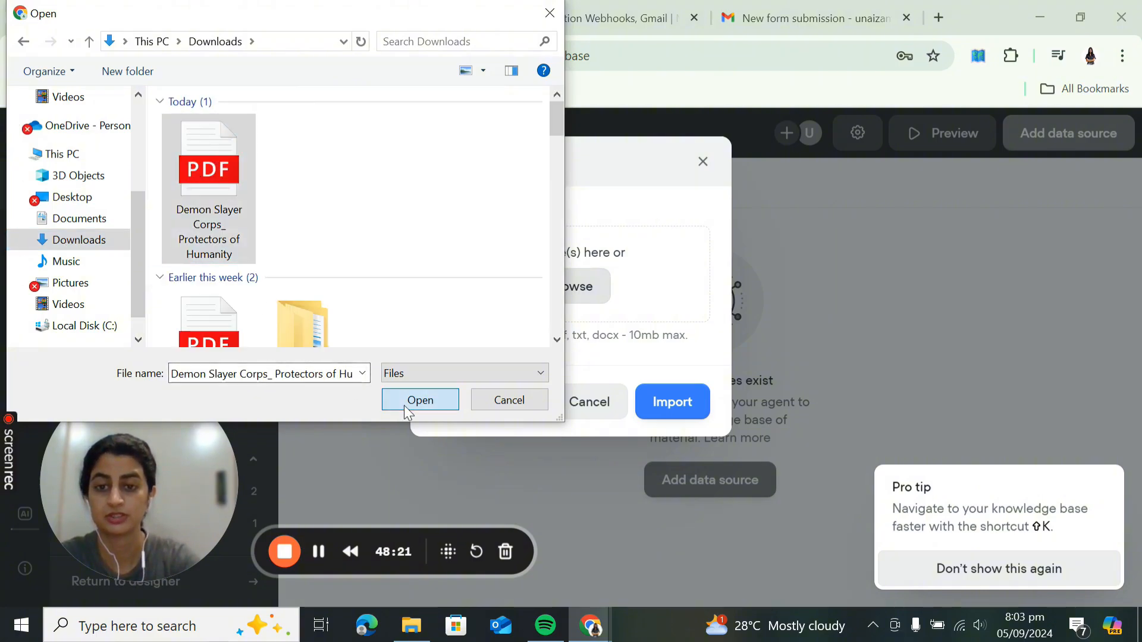
left_click(676, 407)
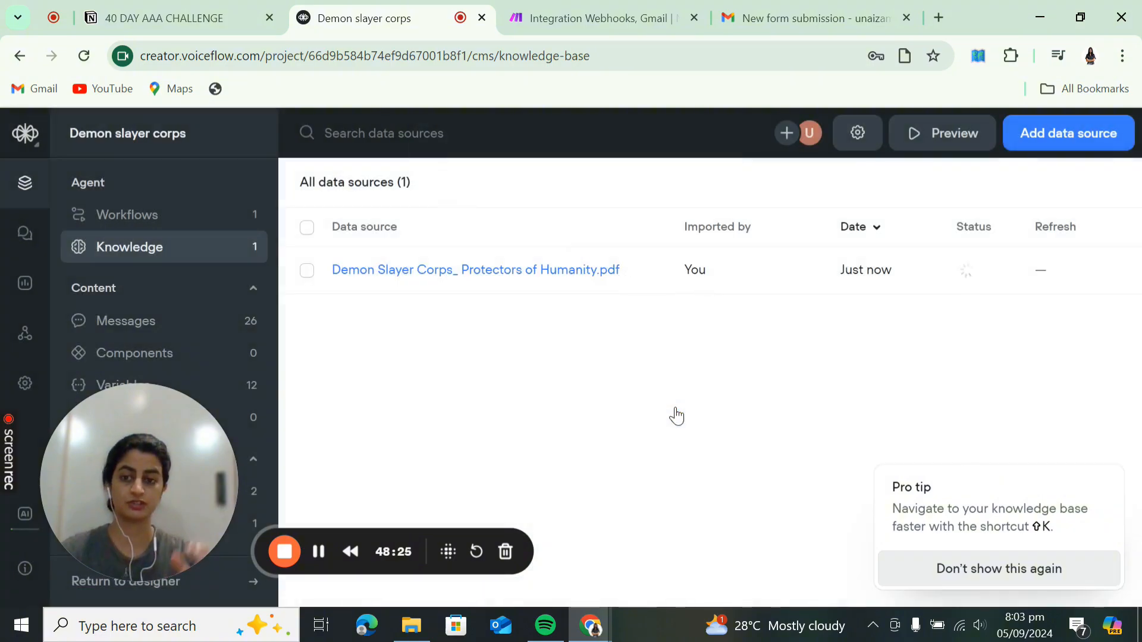
left_click(526, 273)
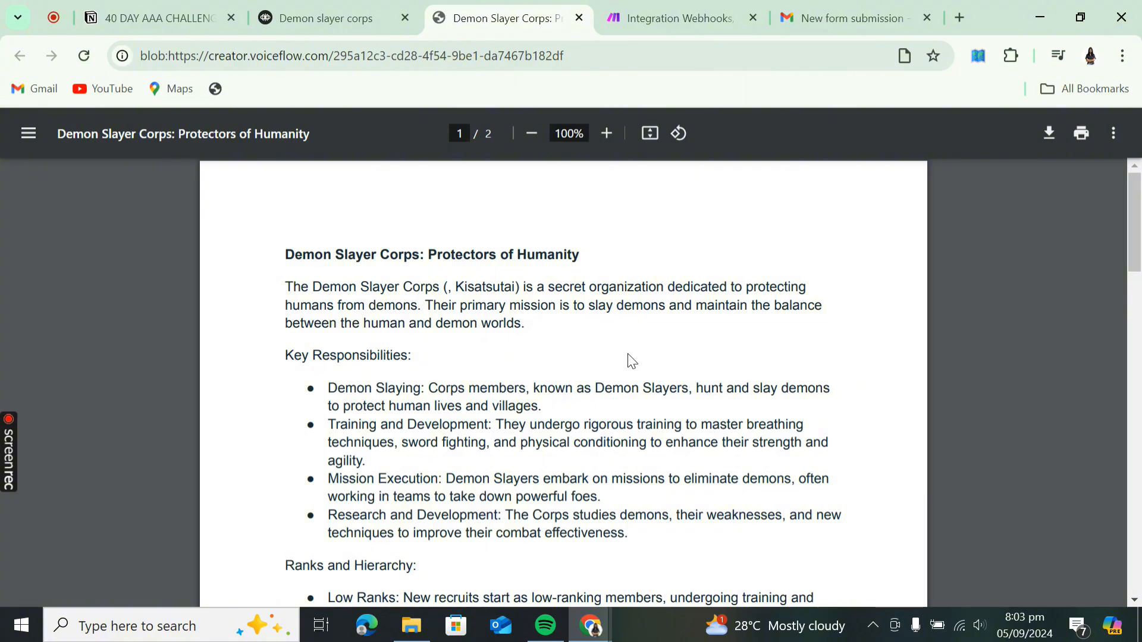
scroll(631, 361, "down", 15)
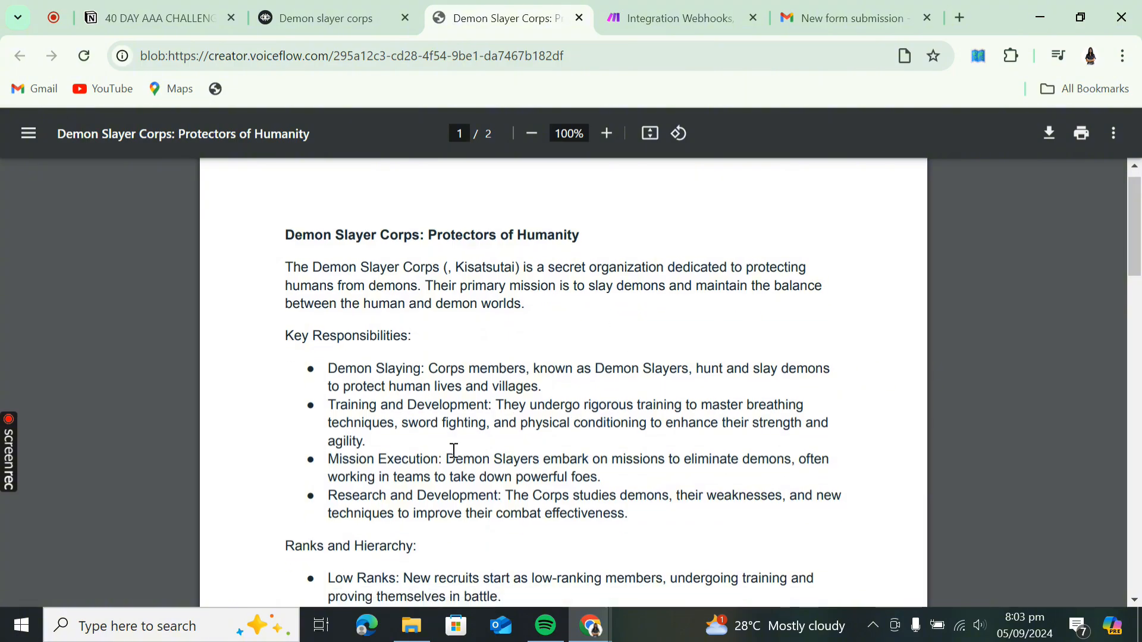
scroll(466, 469, "up", 15)
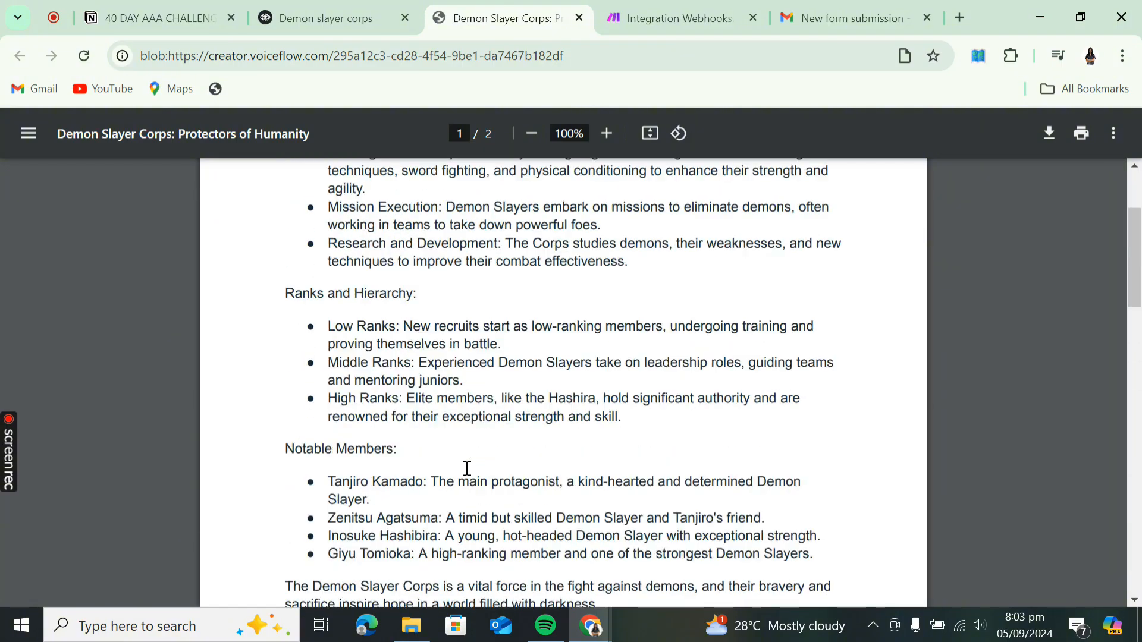
left_click(579, 18)
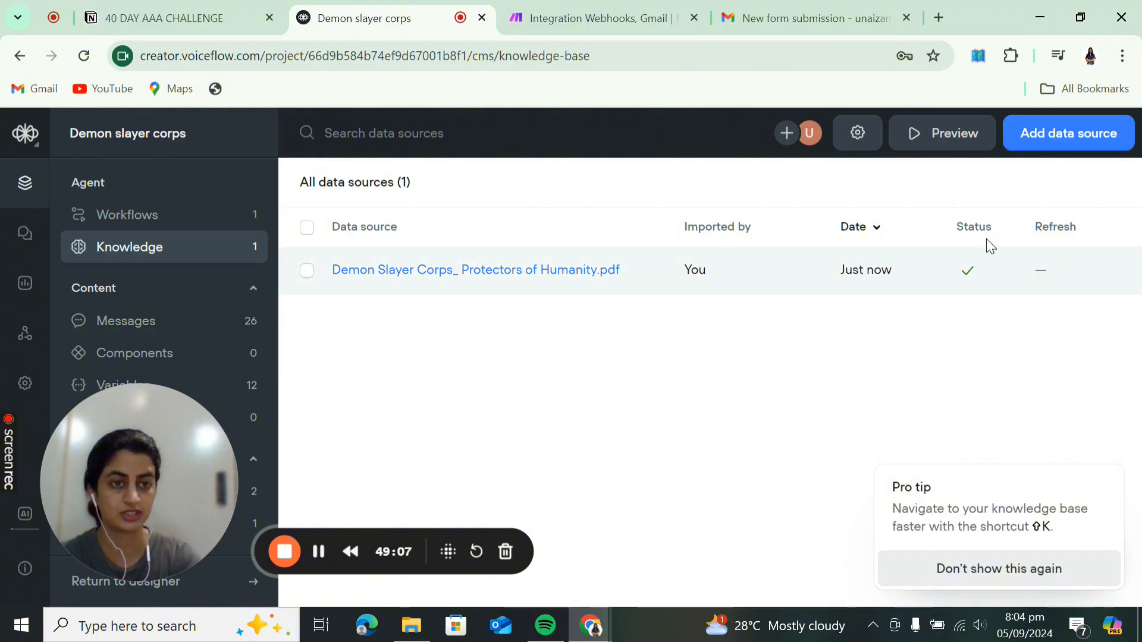
- Open the Home workflow for editing and bring up the ai ans step's settings
left_click(160, 226)
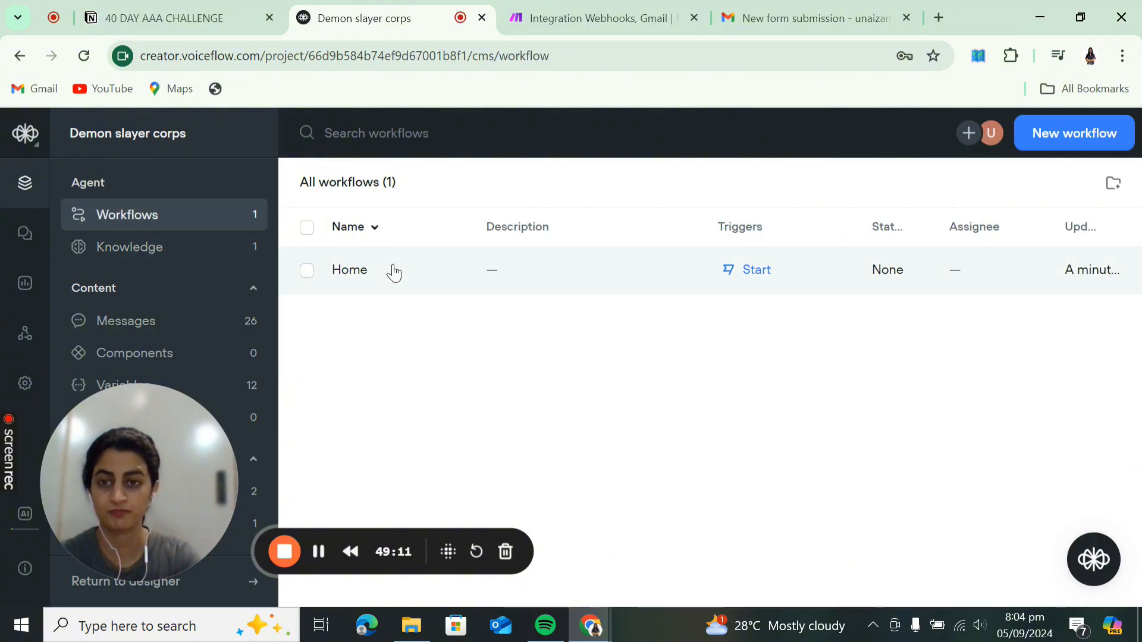
left_click(394, 272)
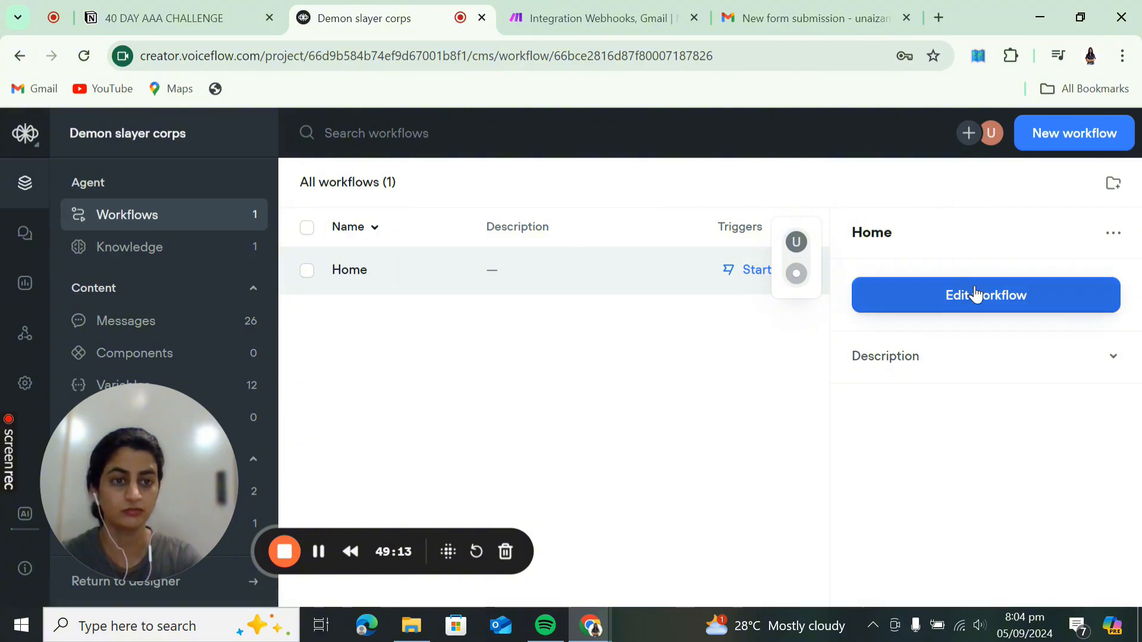
left_click(975, 294)
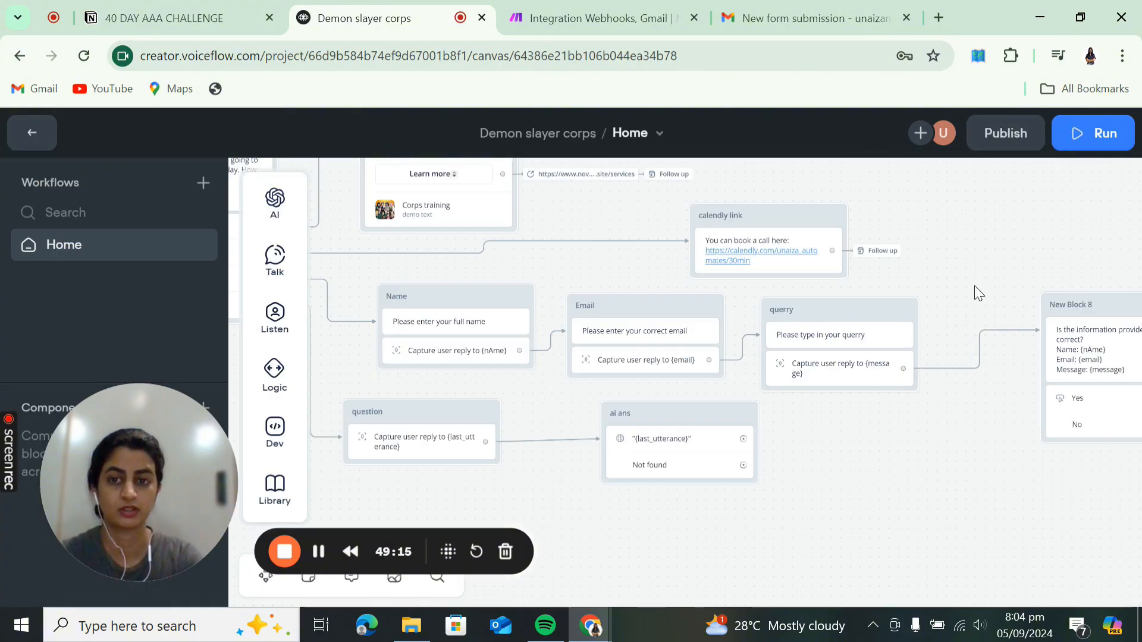
left_click(690, 424)
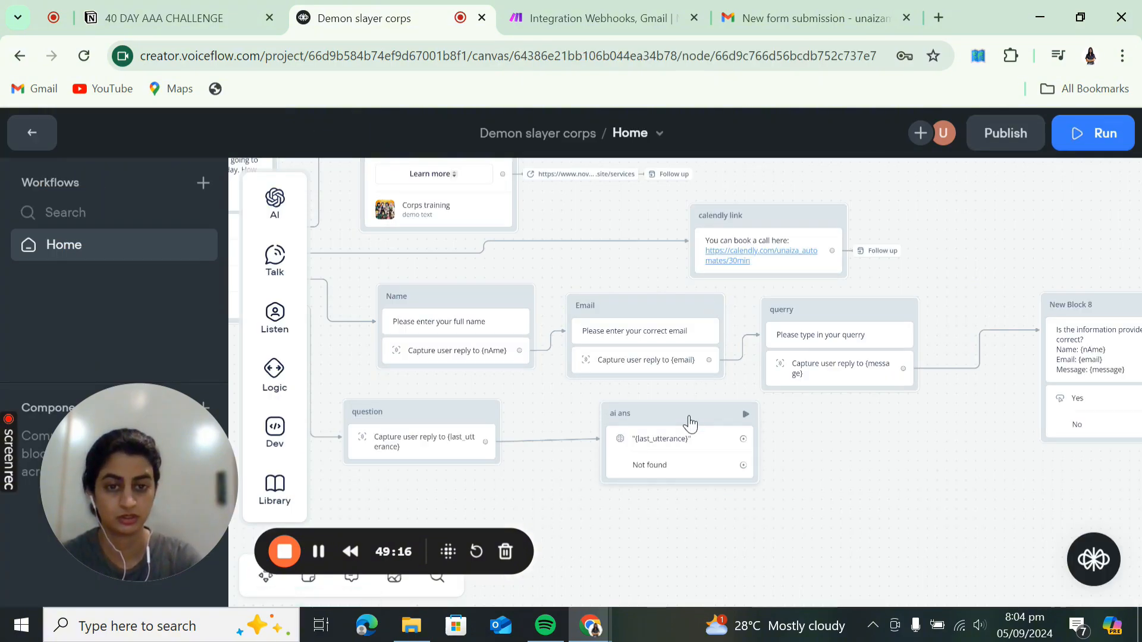
- Generate a preview answer for the question 'what is demon slayer corps'
left_click(1047, 568)
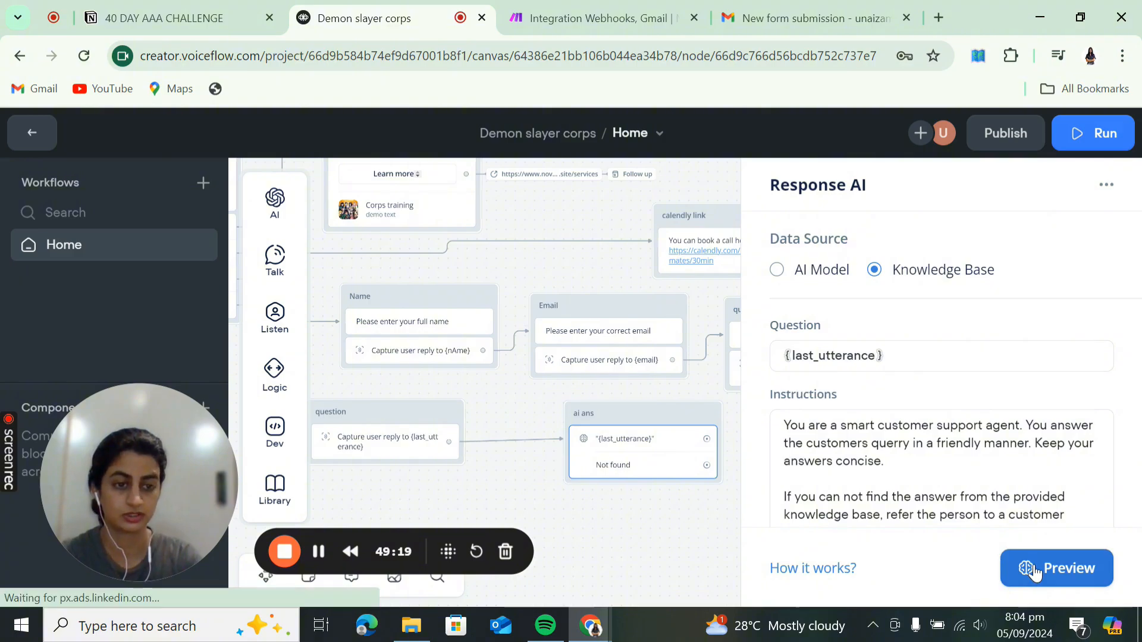
type("wha")
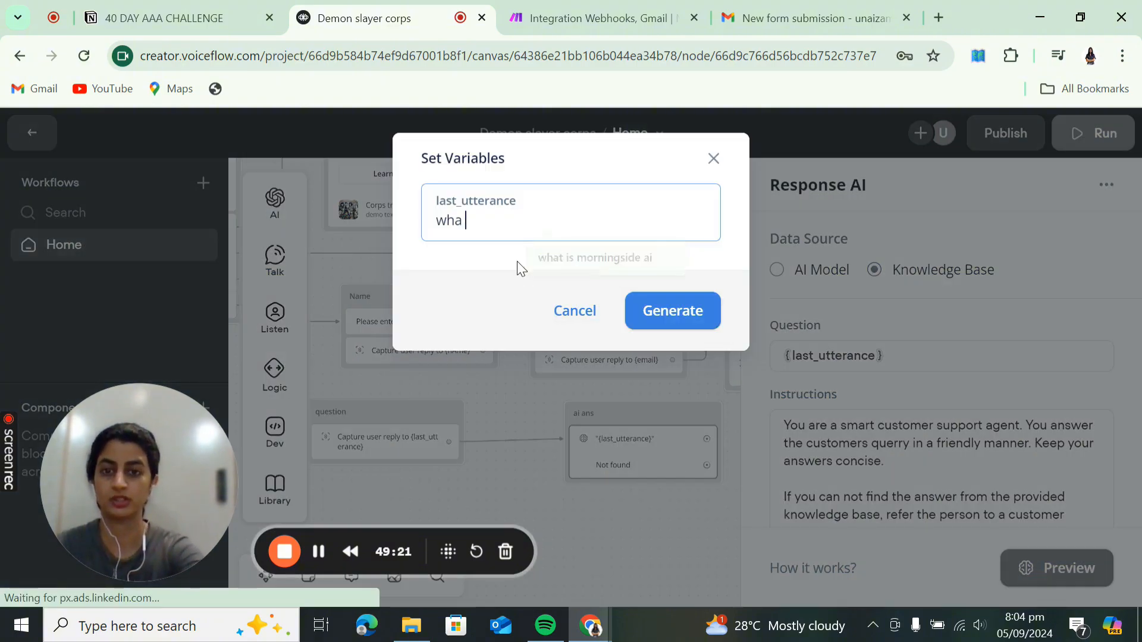
type("t is demon sa")
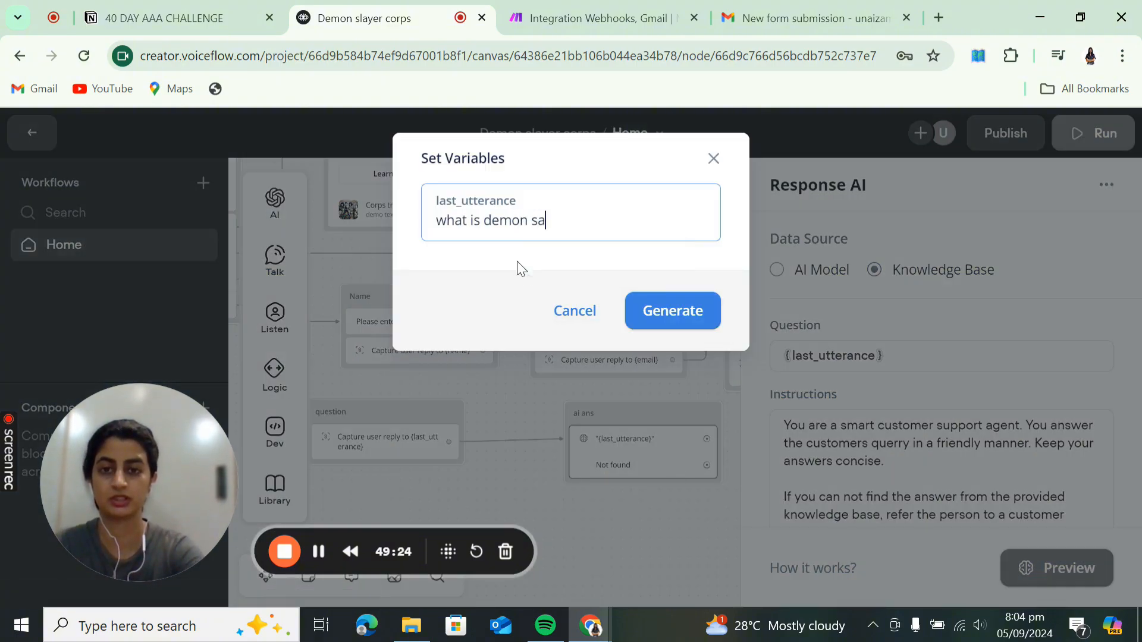
key("BackSpace")
type("layer corps")
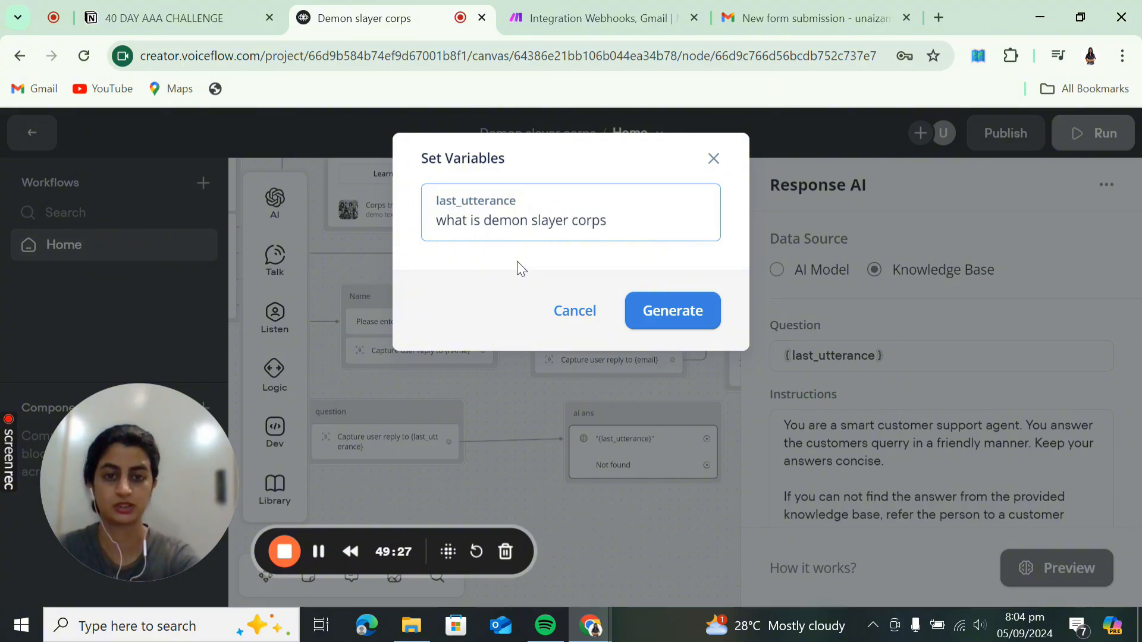
left_click(516, 268)
left_click(638, 318)
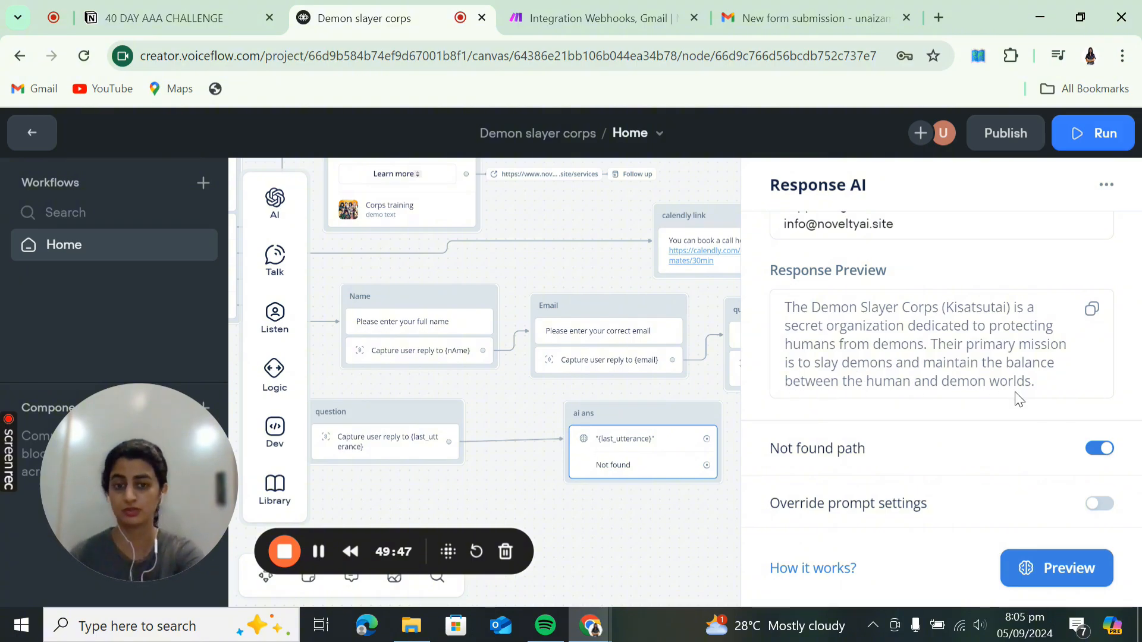
- Review the ai ans instructions, then close its settings back to the Home canvas
scroll(1017, 395, "up", 5)
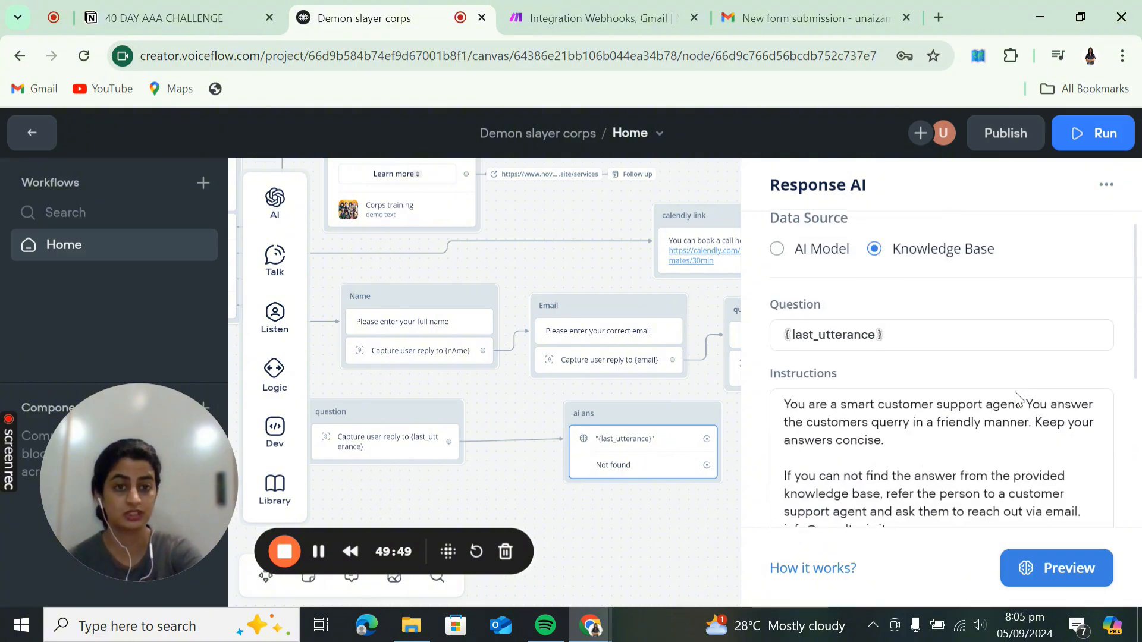
scroll(874, 452, "down", 5)
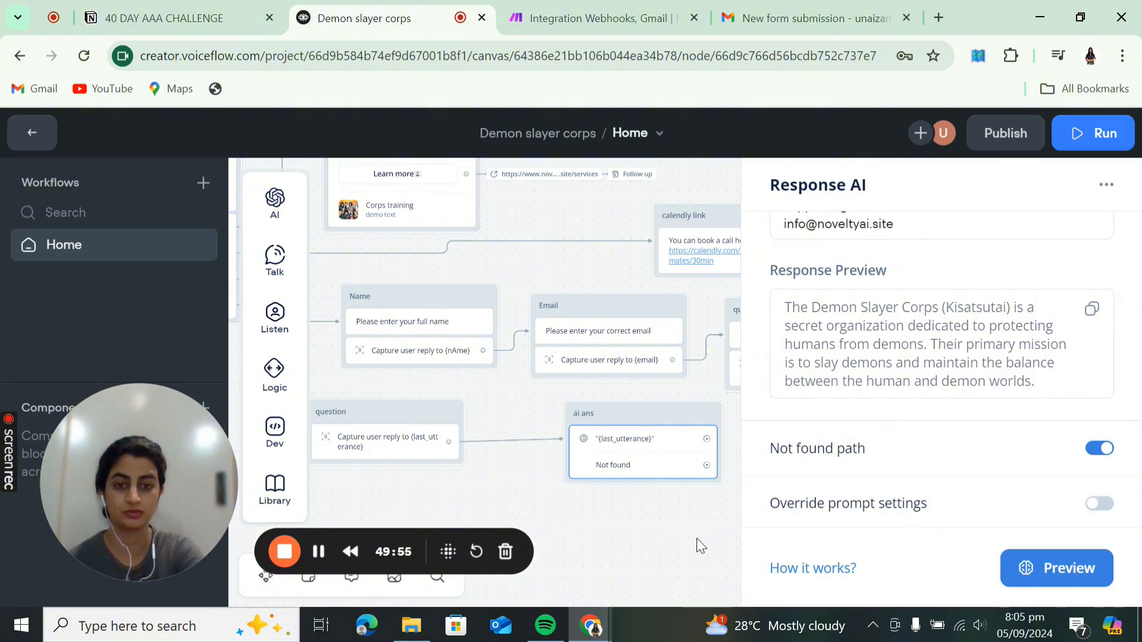
scroll(938, 364, "up", 2)
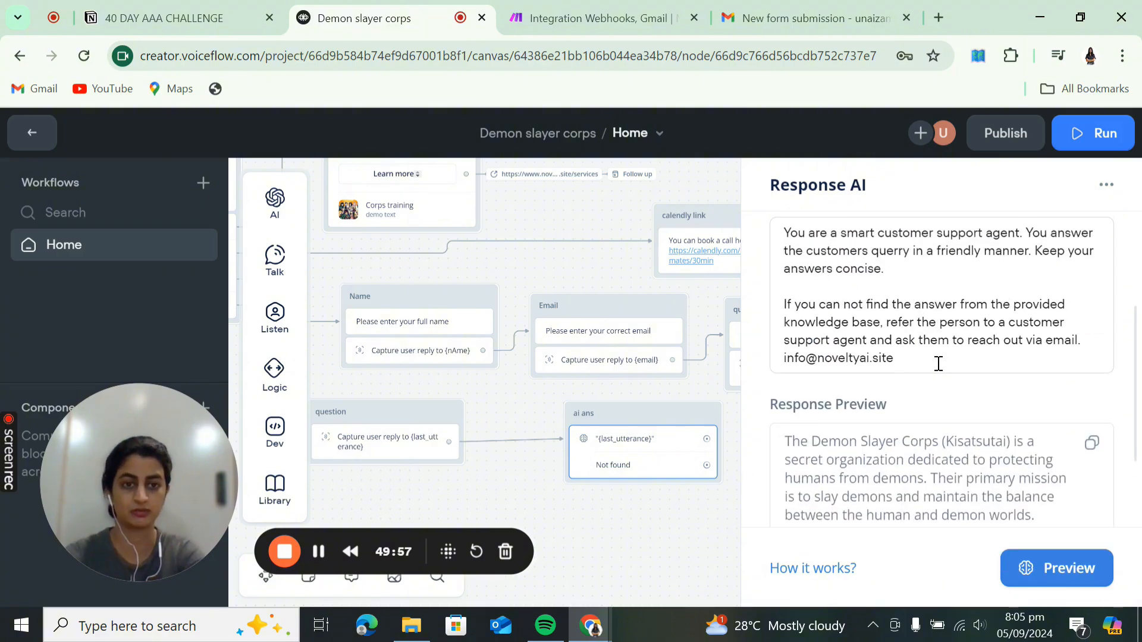
left_click_drag(893, 359, 790, 368)
left_click(652, 524)
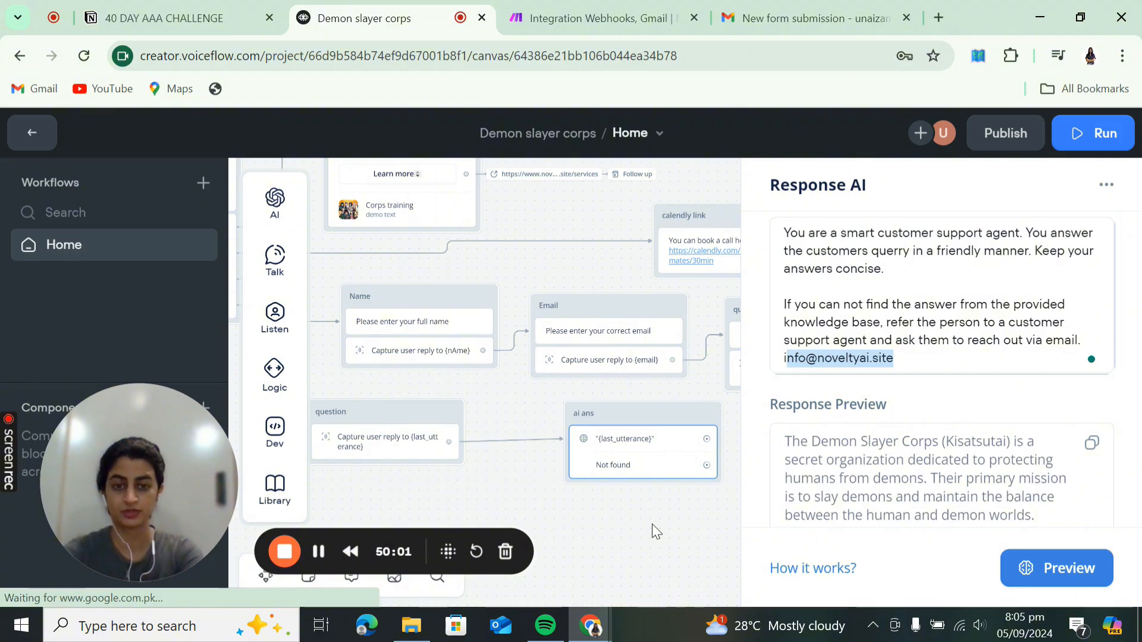
left_click(692, 518)
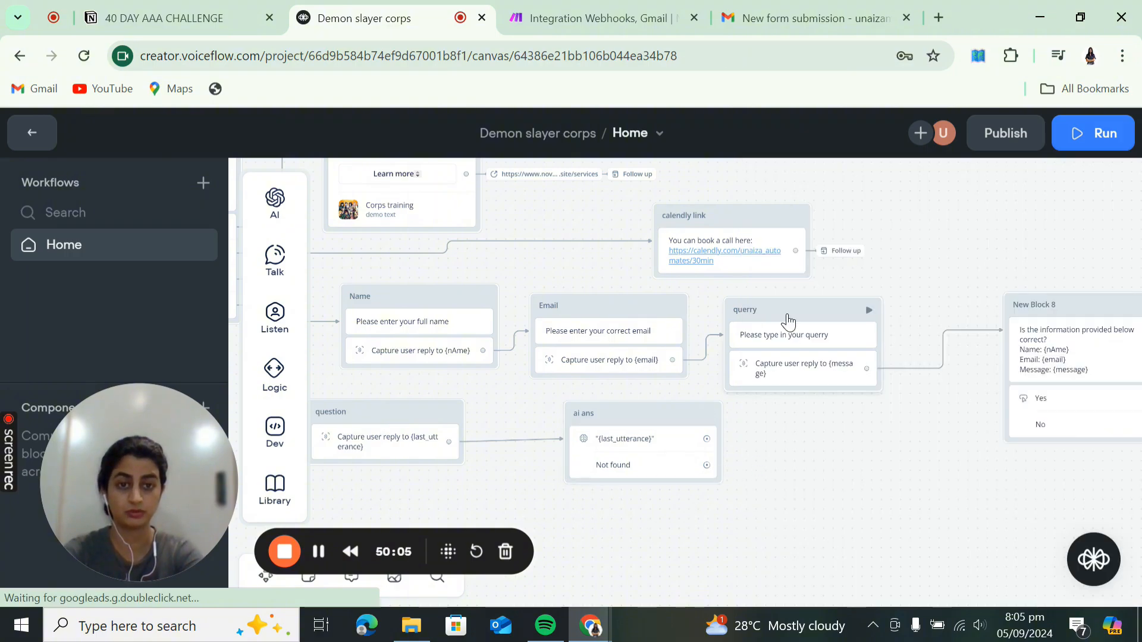
- Pull a connection from the ai ans Not found path without adding a step
mouse_move(705, 465)
left_mouse_down()
mouse_move(726, 484)
mouse_move(798, 487)
mouse_move(721, 473)
left_mouse_up()
left_click(710, 466)
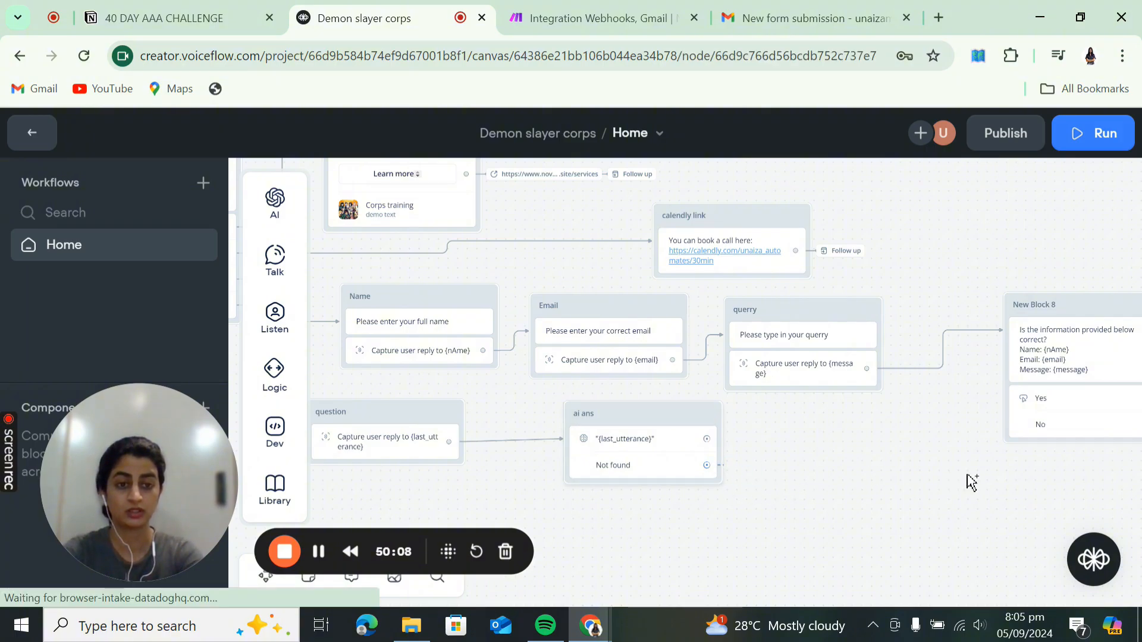
left_click(732, 446)
- Make the ai ans Not found path jump to the Contact via email block
left_click(895, 501)
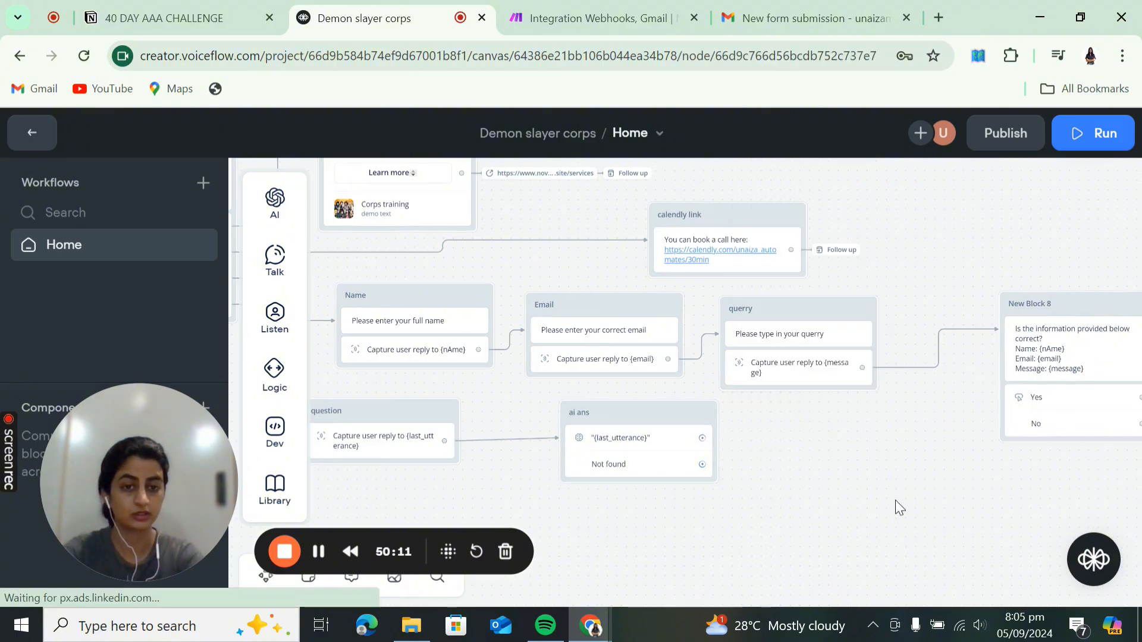
left_click_drag(894, 501, 525, 428)
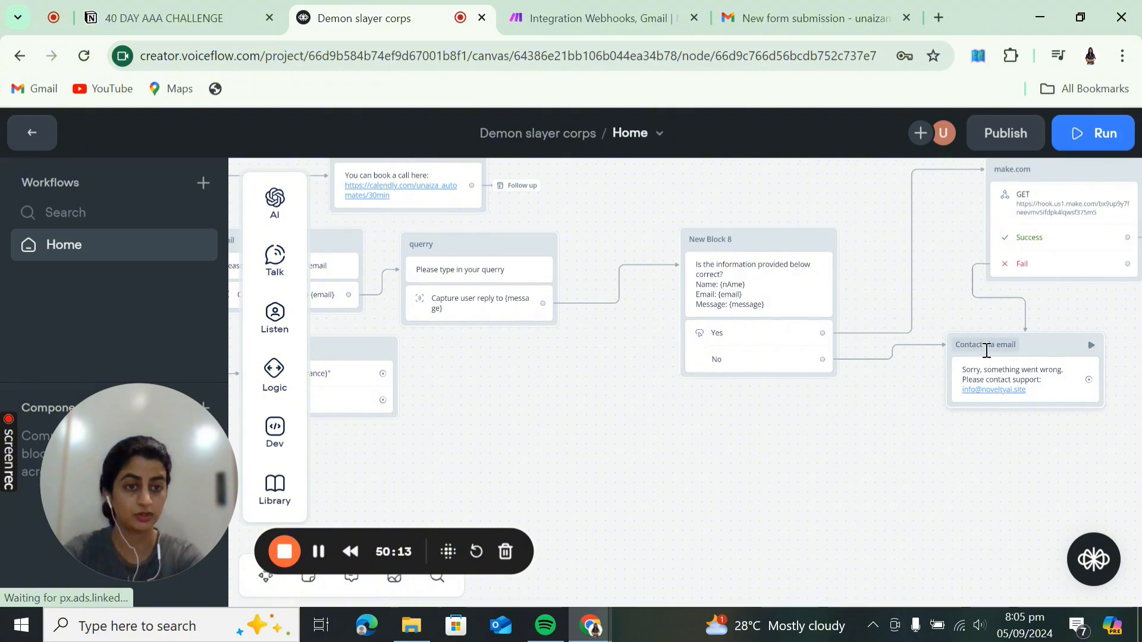
left_click_drag(648, 434, 897, 476)
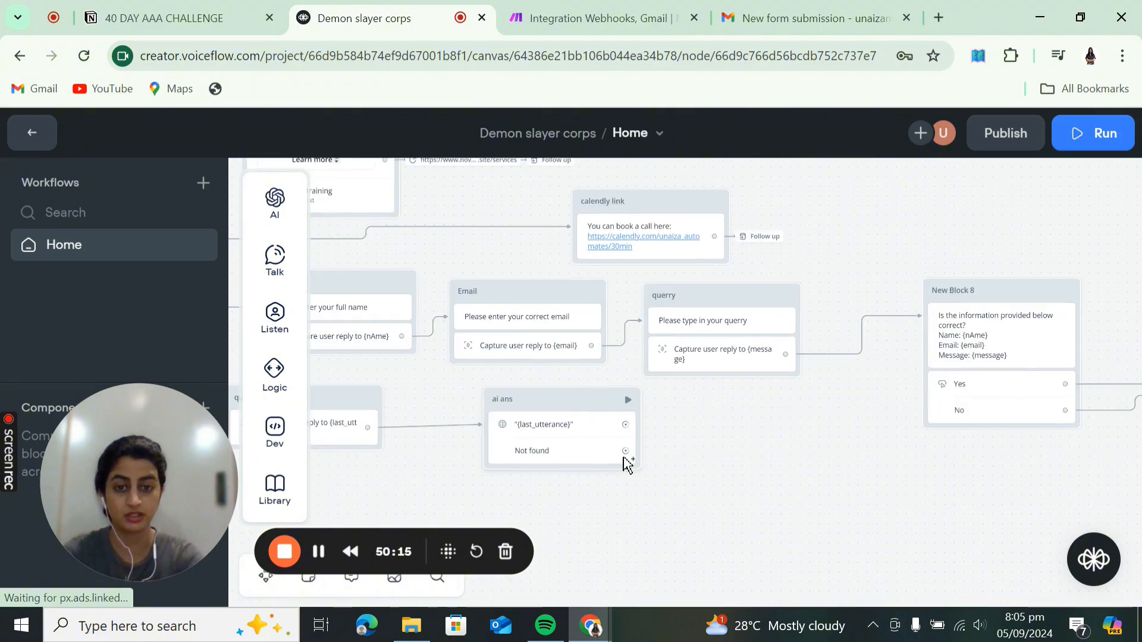
left_click_drag(625, 450, 683, 452)
mouse_move(740, 429)
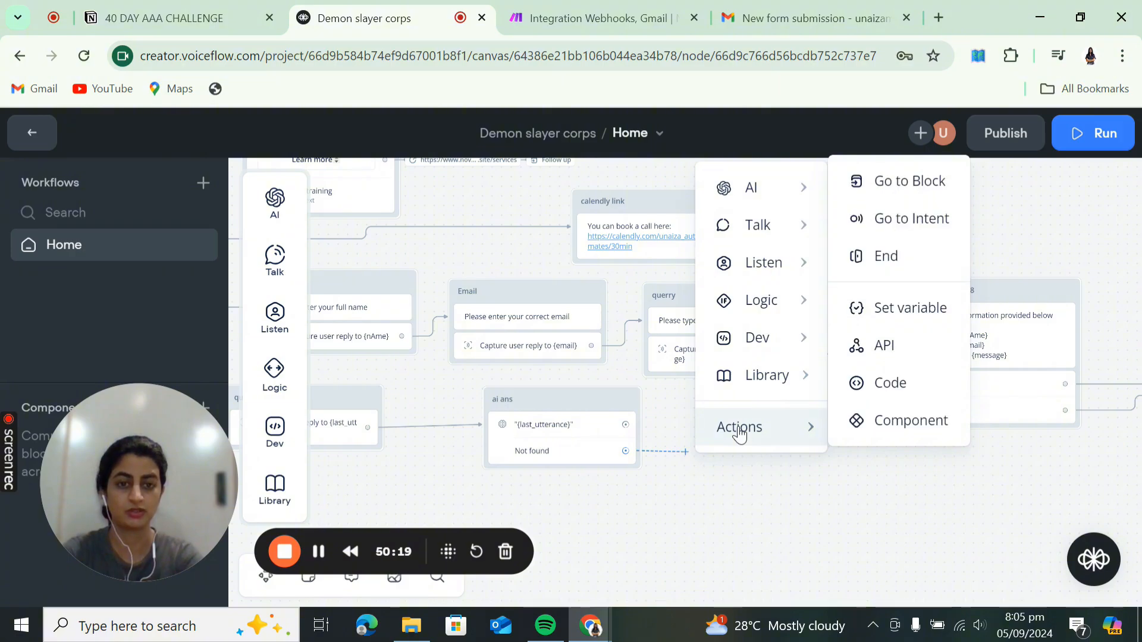
left_click(914, 180)
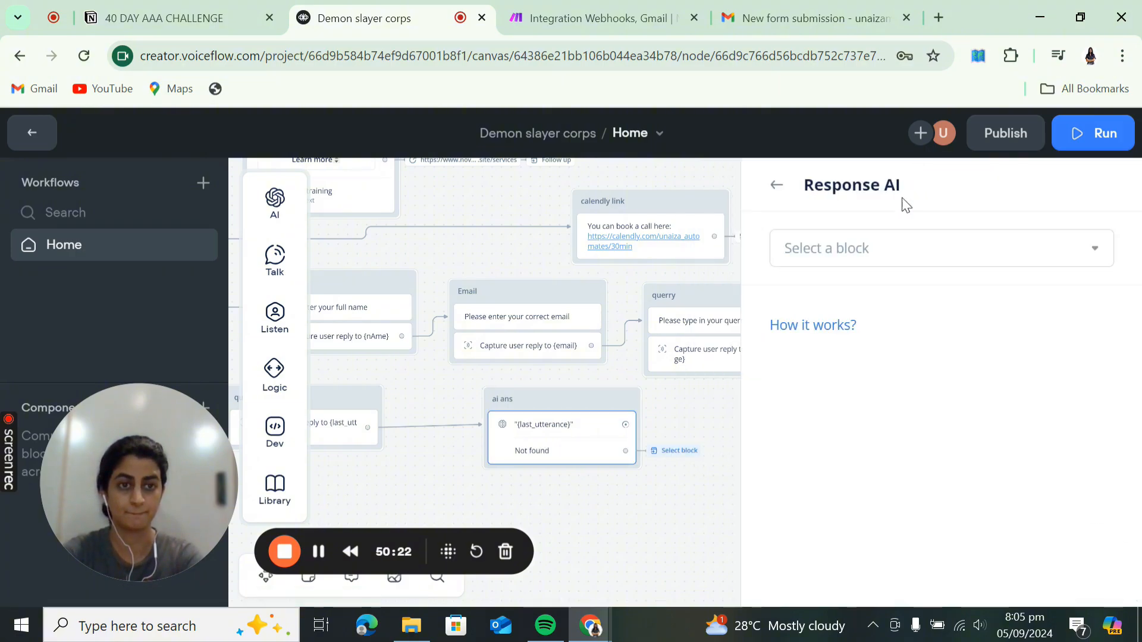
left_click(923, 252)
mouse_move(871, 375)
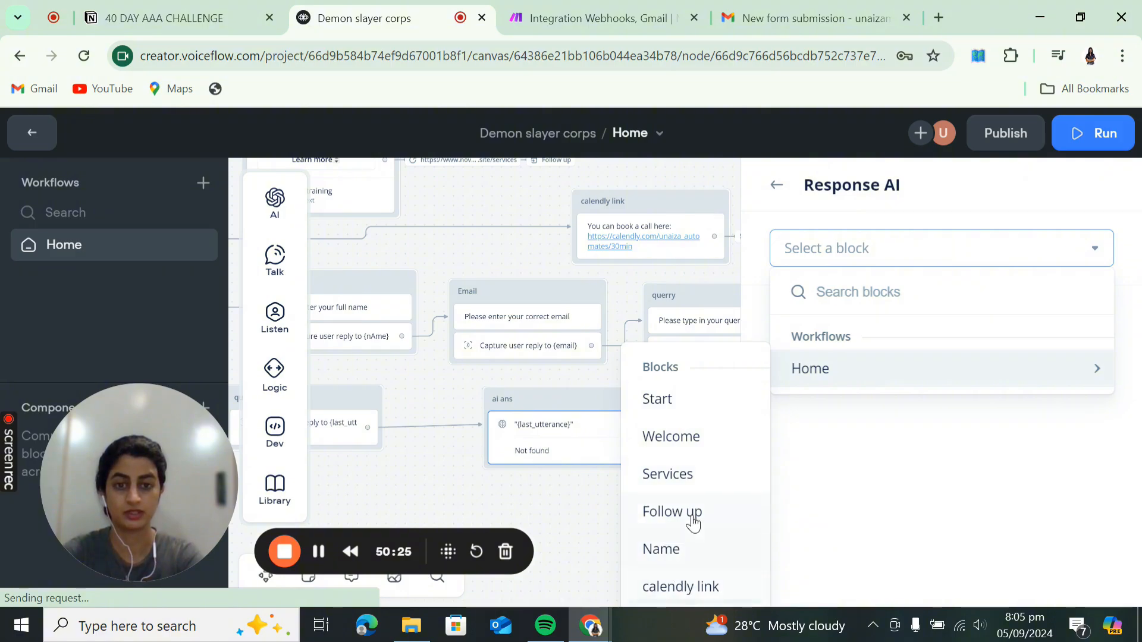
scroll(693, 520, "down", 5)
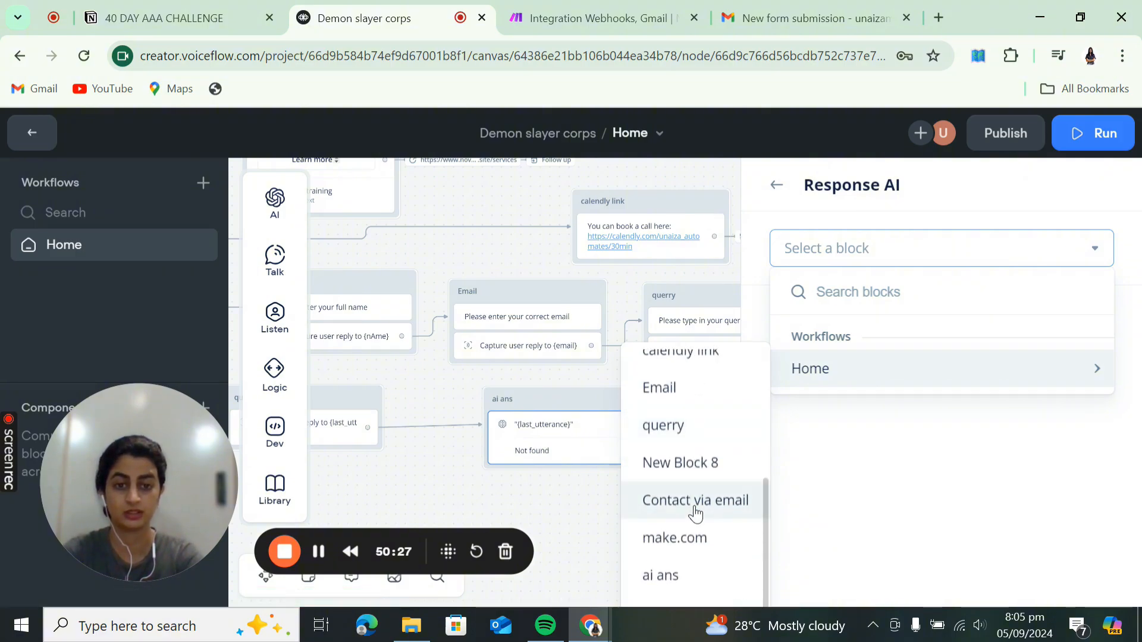
left_click(695, 501)
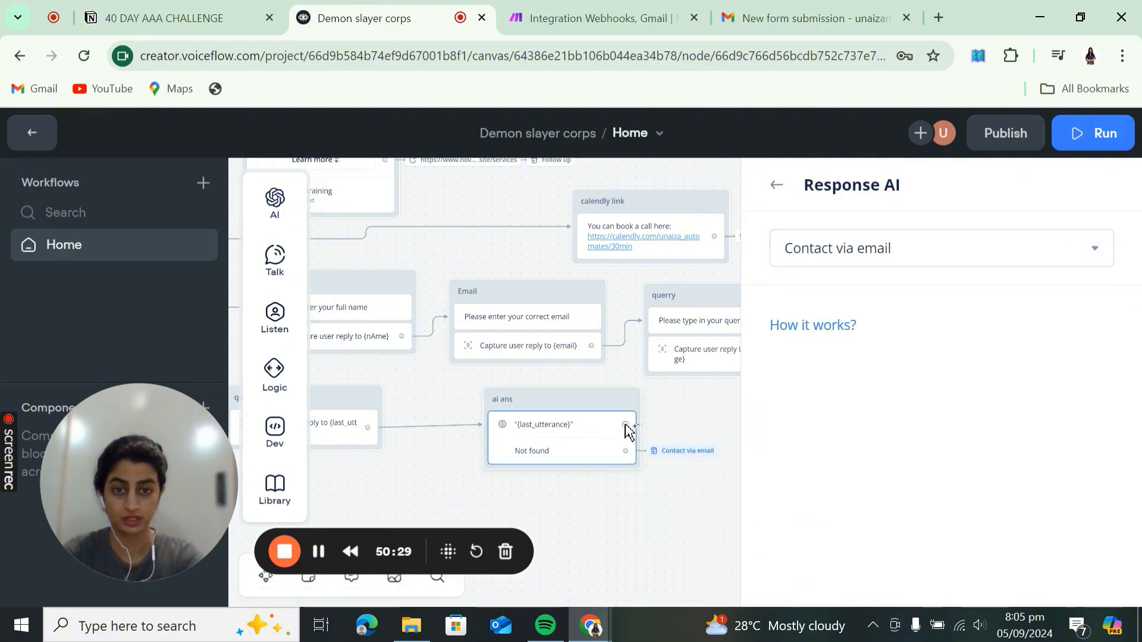
- Make the ai ans answered path jump to the Follow up block
left_click_drag(625, 425, 681, 430)
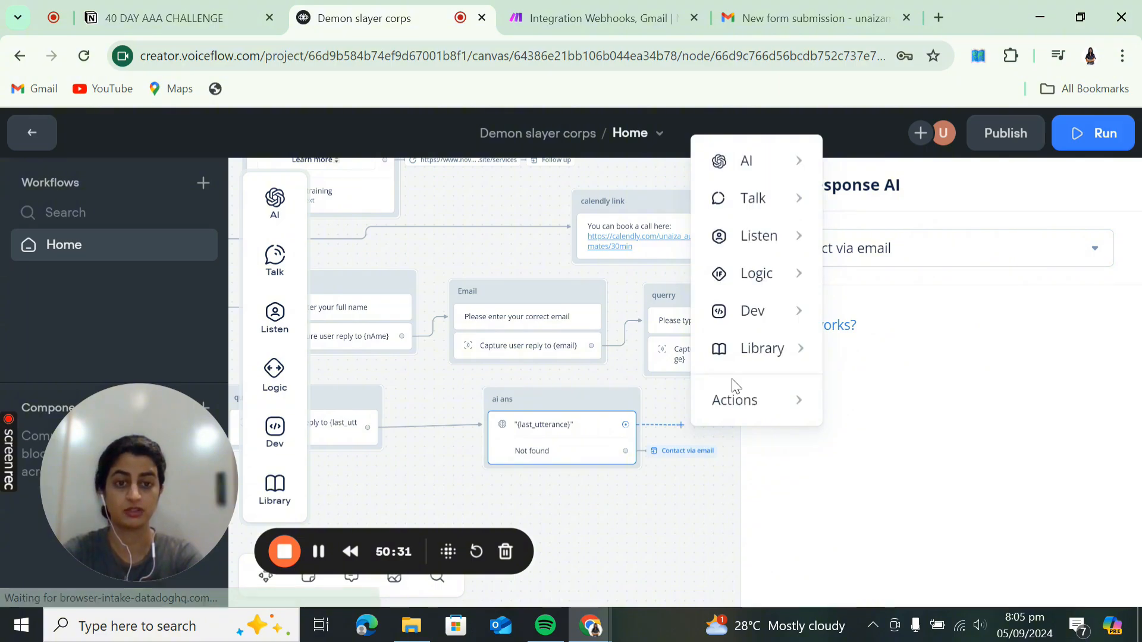
mouse_move(740, 400)
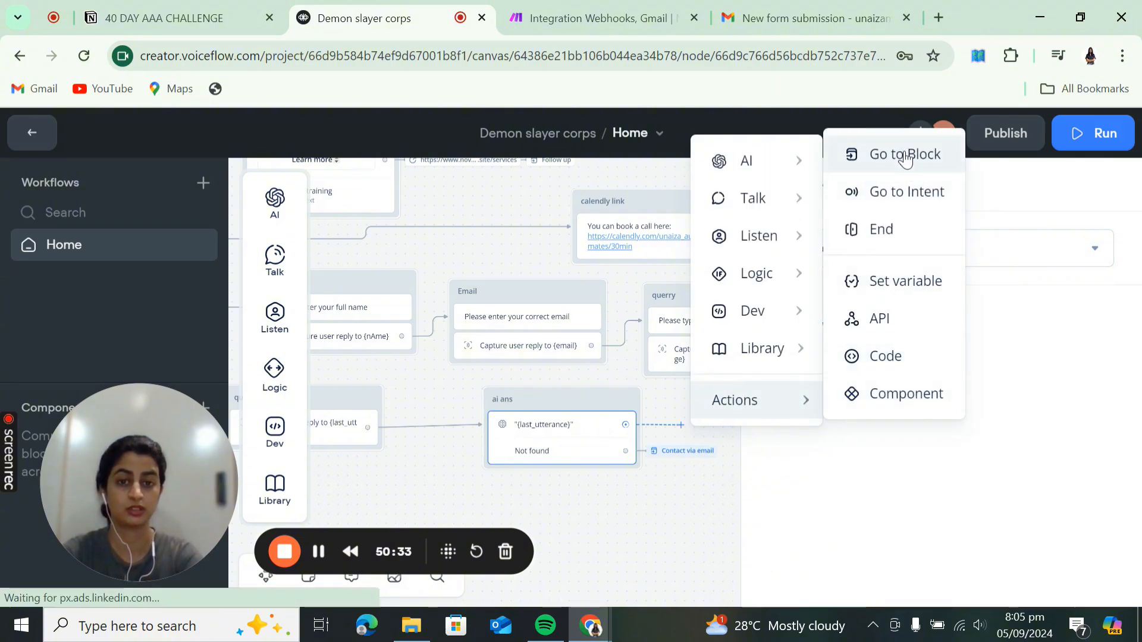
left_click(906, 155)
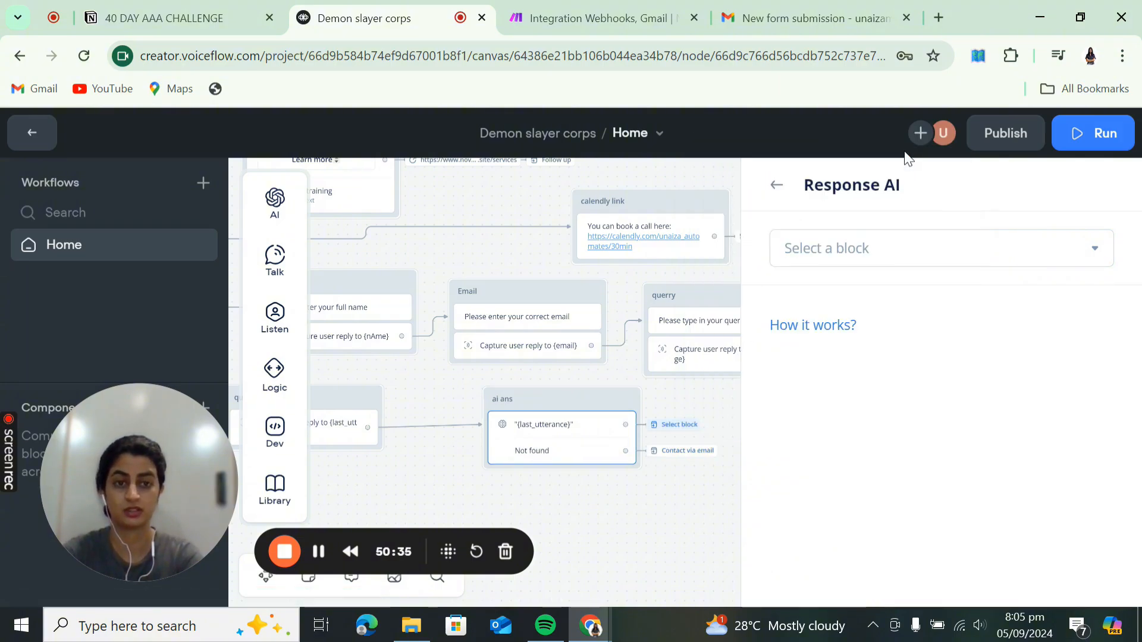
left_click(904, 260)
mouse_move(877, 383)
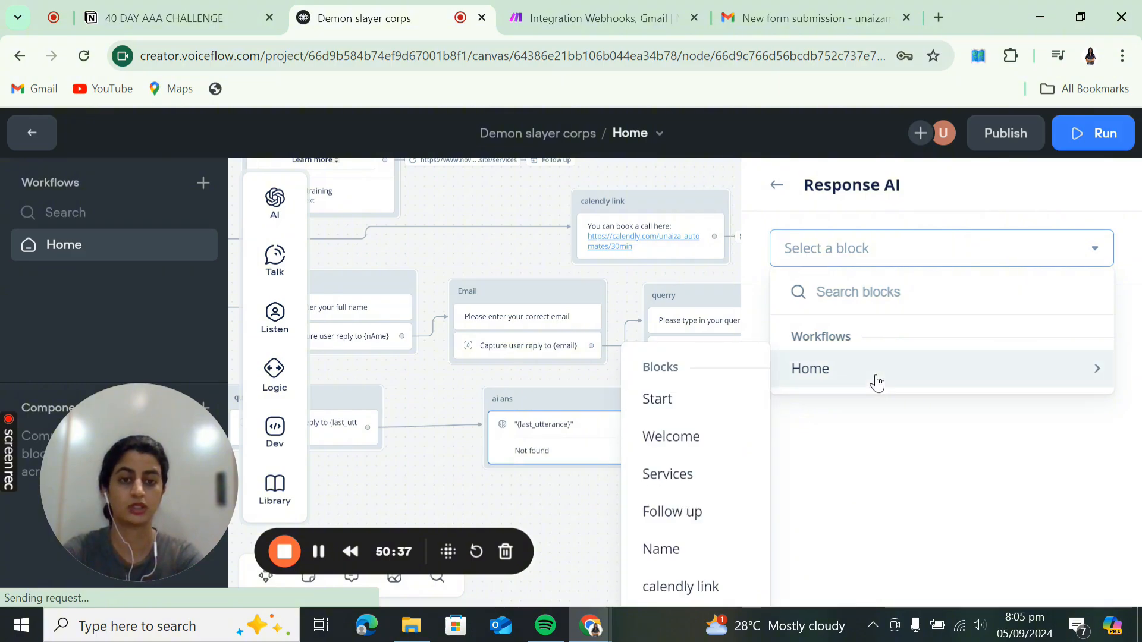
left_click(693, 507)
- Review the full flow from Start to Welcome, then launch the agent's prototype test
left_click(629, 509)
scroll(630, 509, "down", 4)
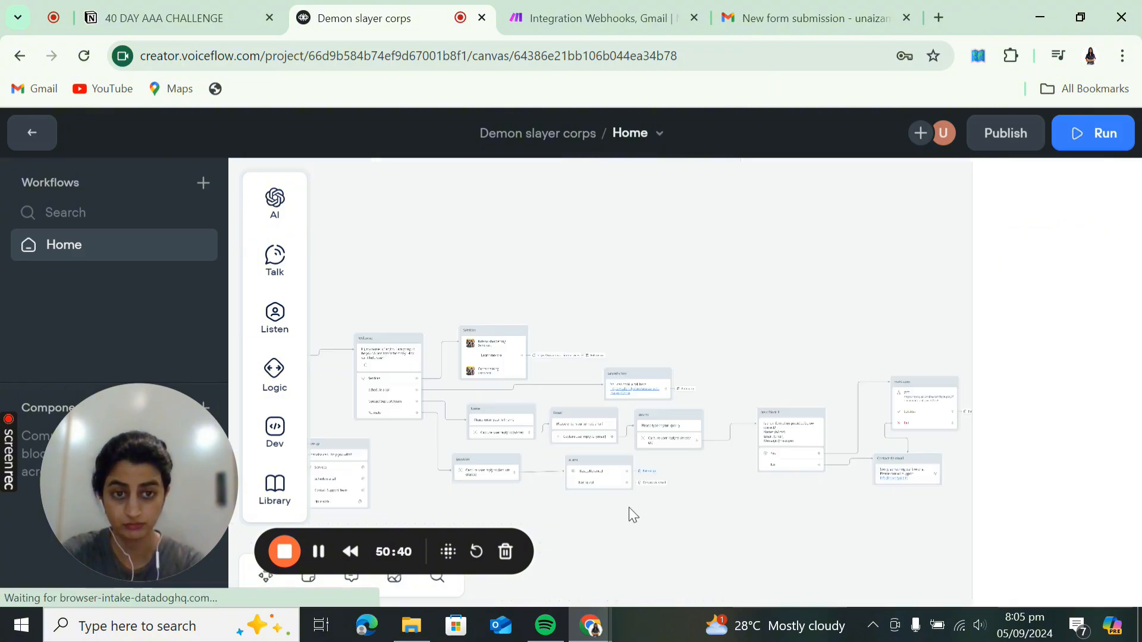
left_click_drag(629, 508, 879, 477)
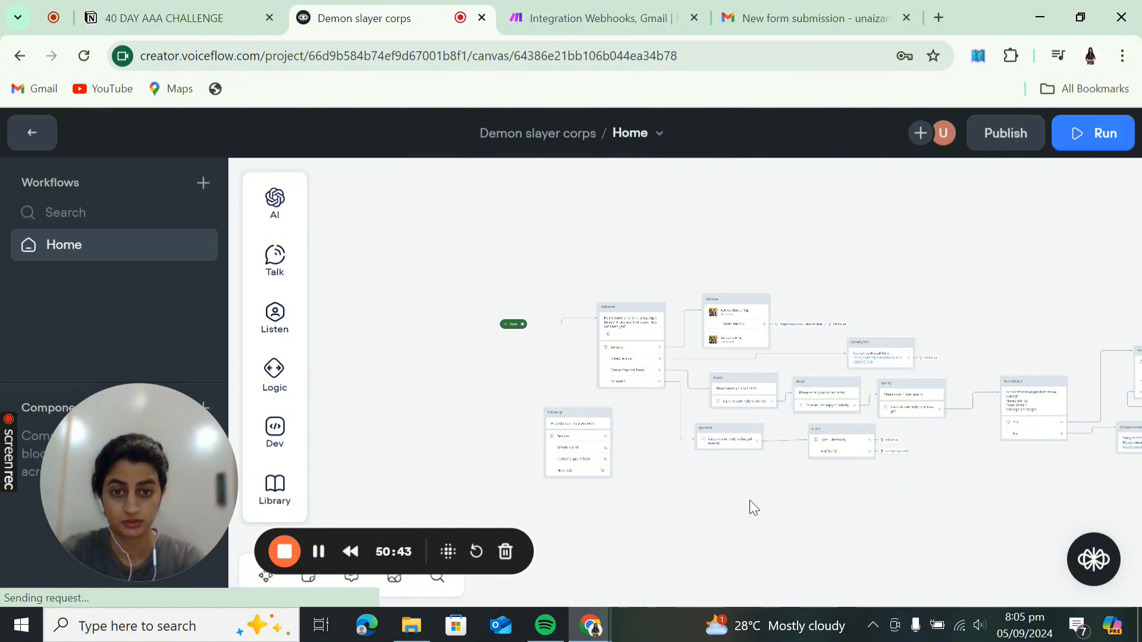
scroll(708, 476, "up", 5)
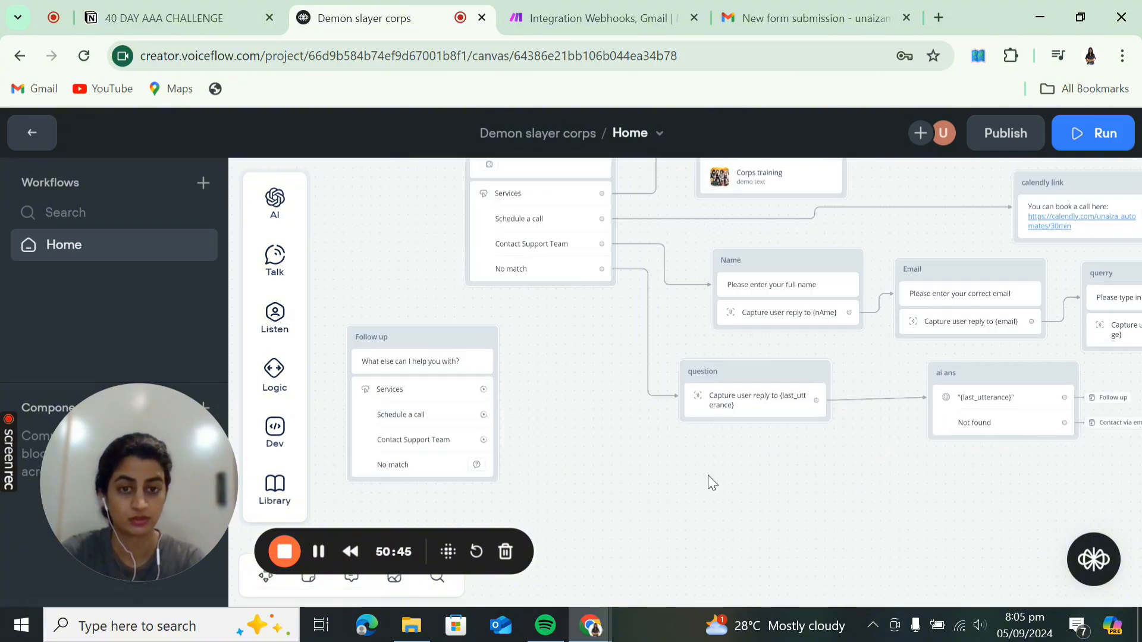
scroll(708, 476, "up", 1)
left_click_drag(887, 477, 521, 515)
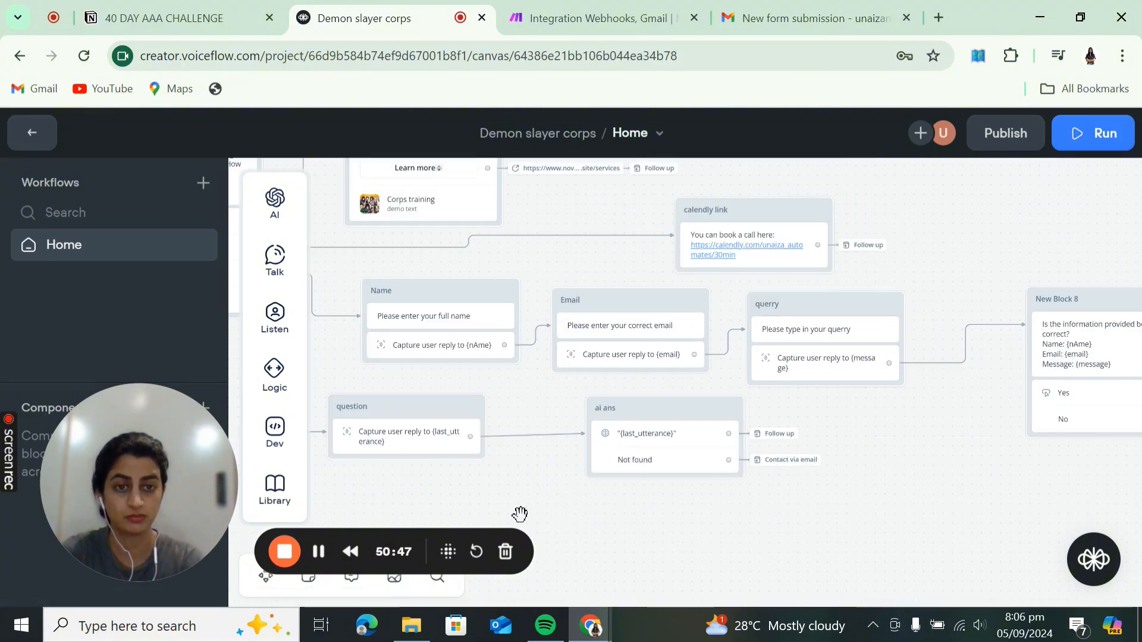
left_click_drag(724, 532, 1024, 572)
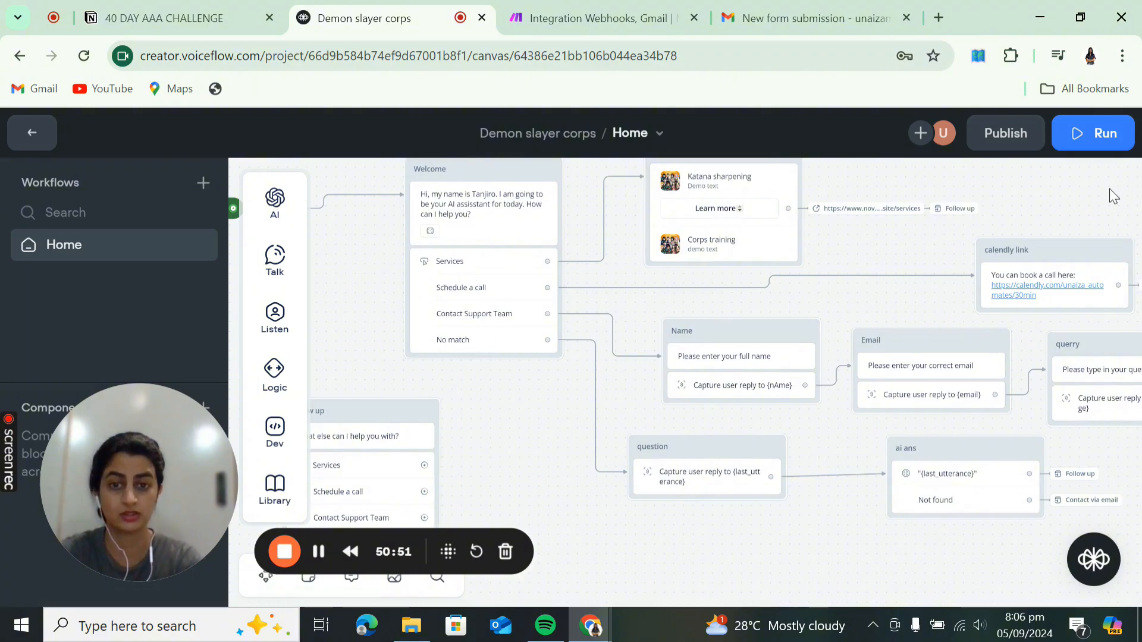
left_click(1096, 132)
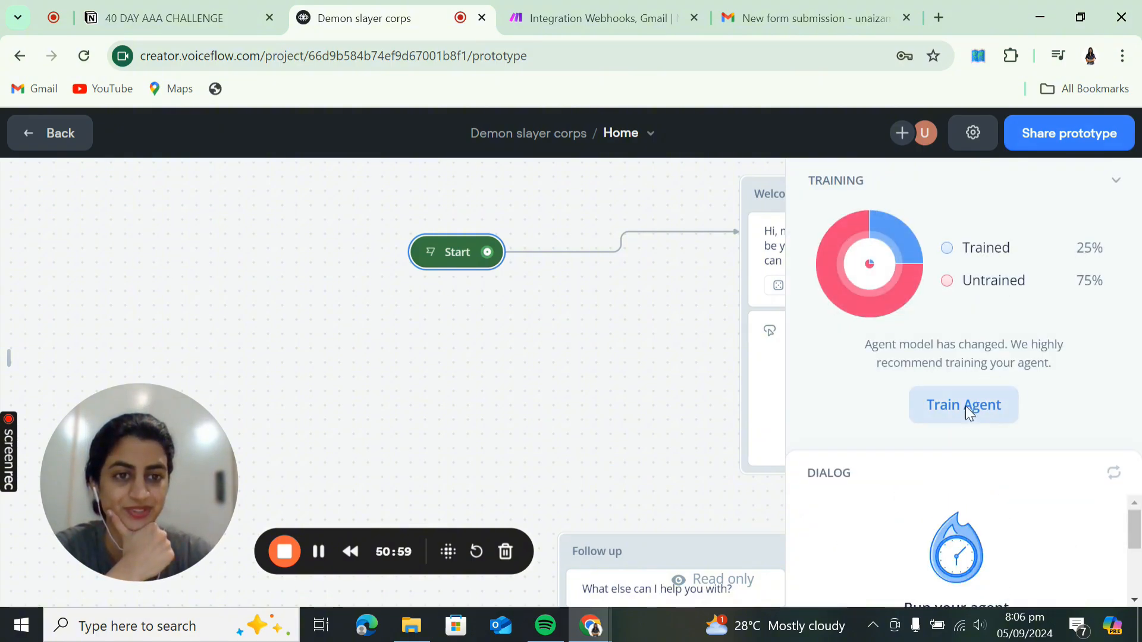
- Train the agent on the latest changes and collapse the training summary
left_click(965, 406)
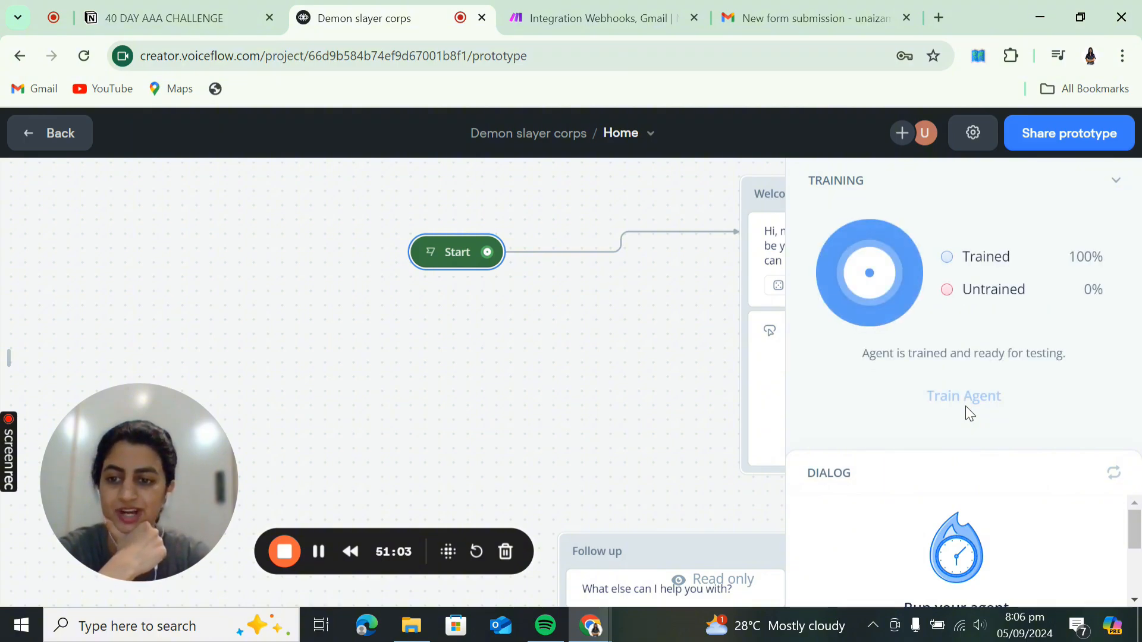
left_click(1117, 182)
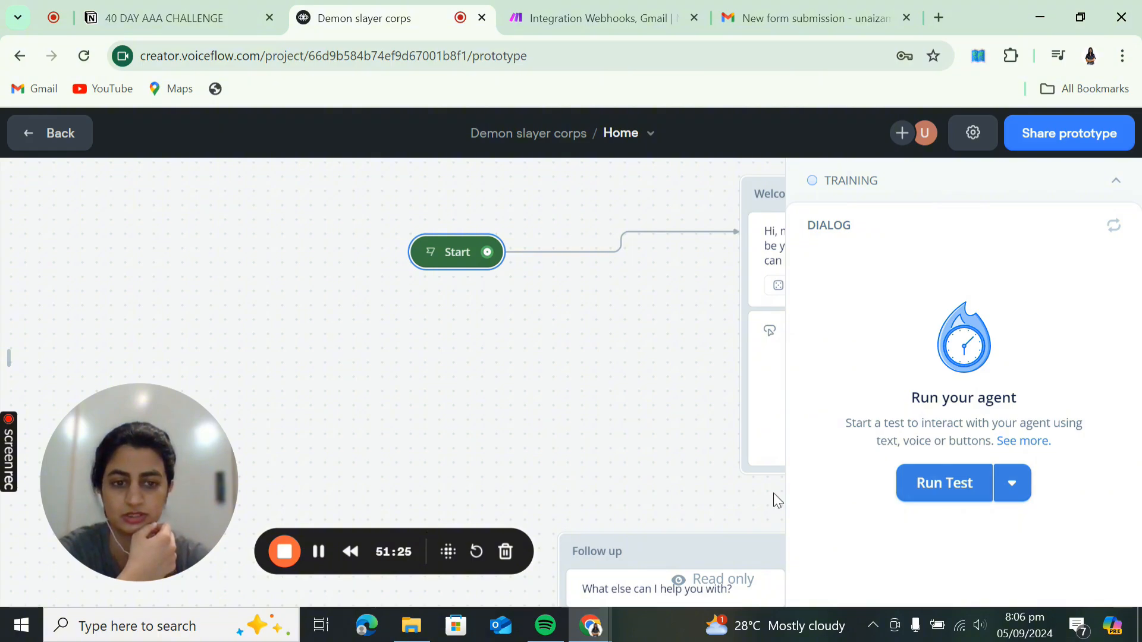
- Ask the agent 'who owns demon slayer corps' in a test chat, then exit the prototype
left_click(913, 483)
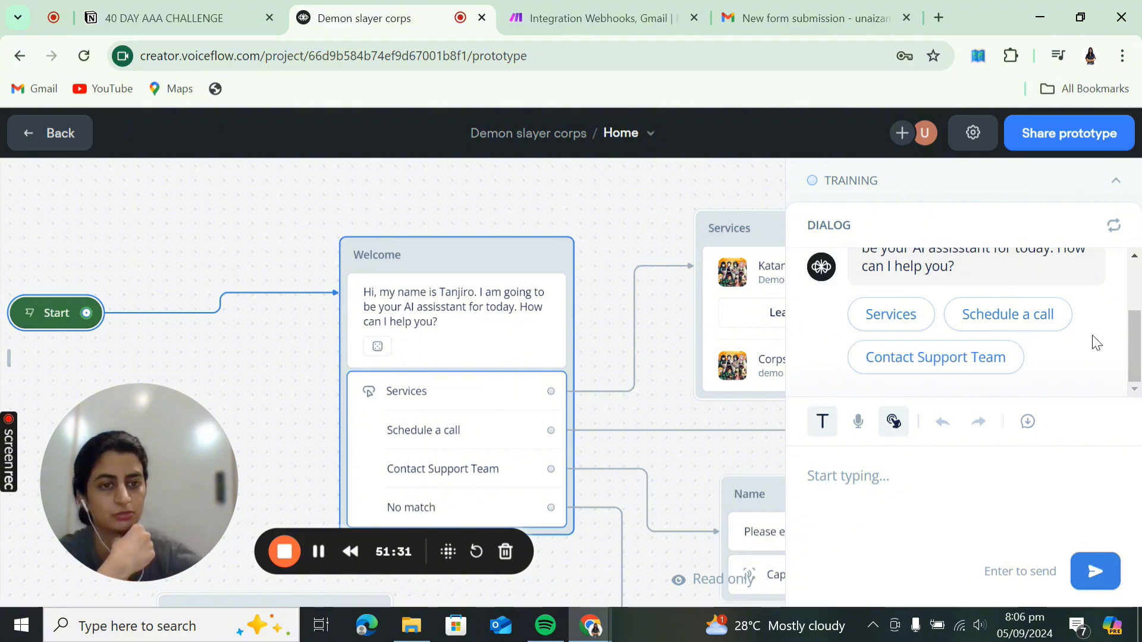
left_click(934, 462)
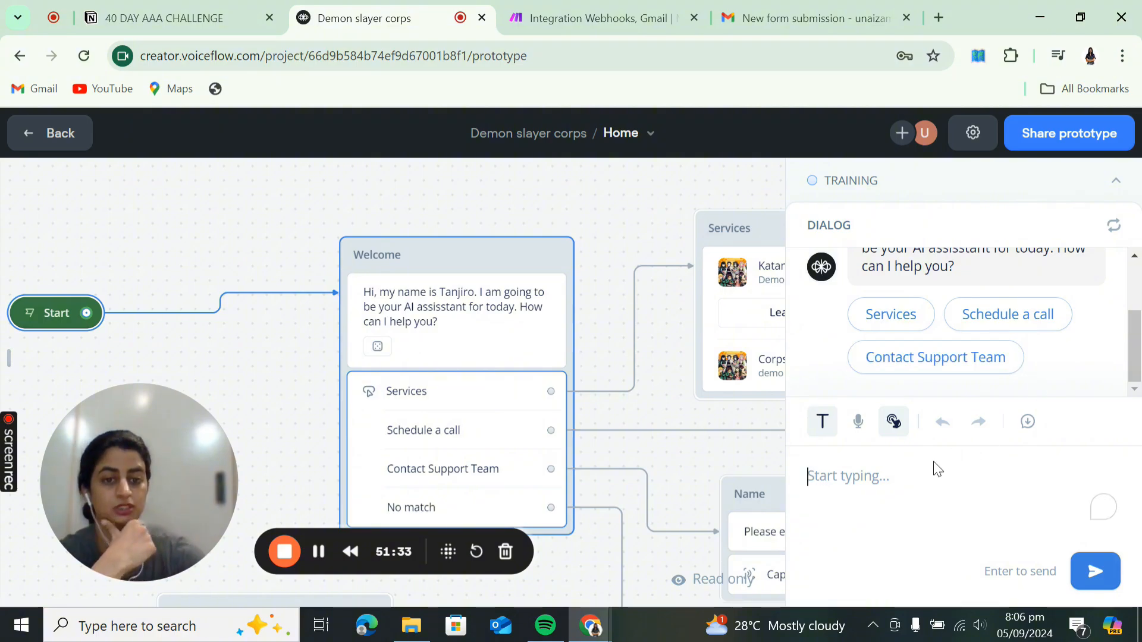
type("w")
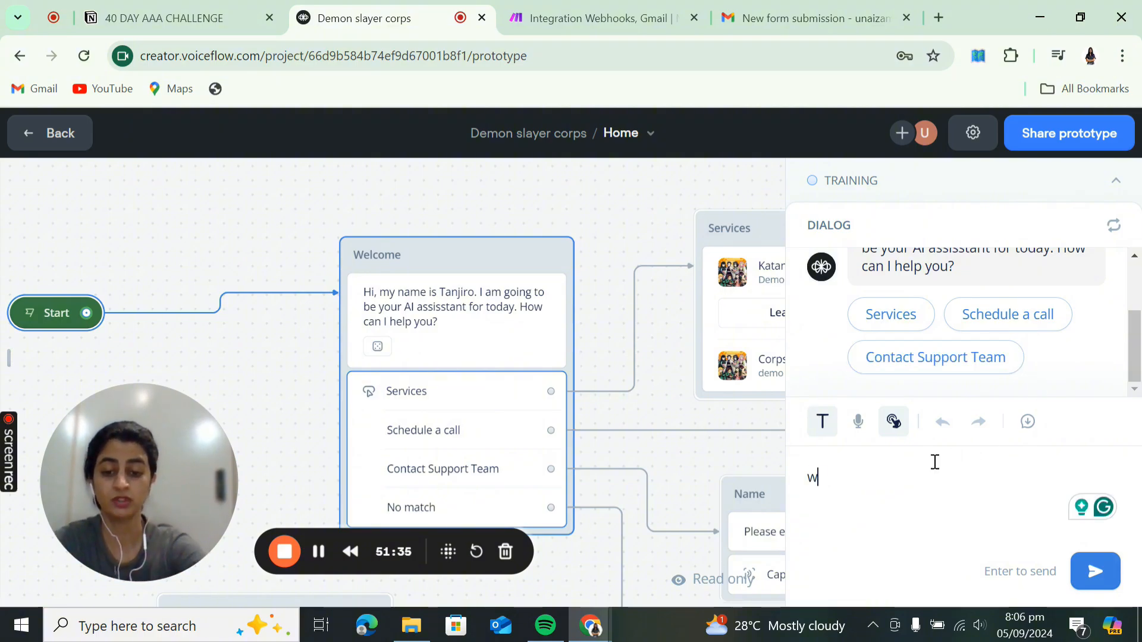
type("ho owns demo")
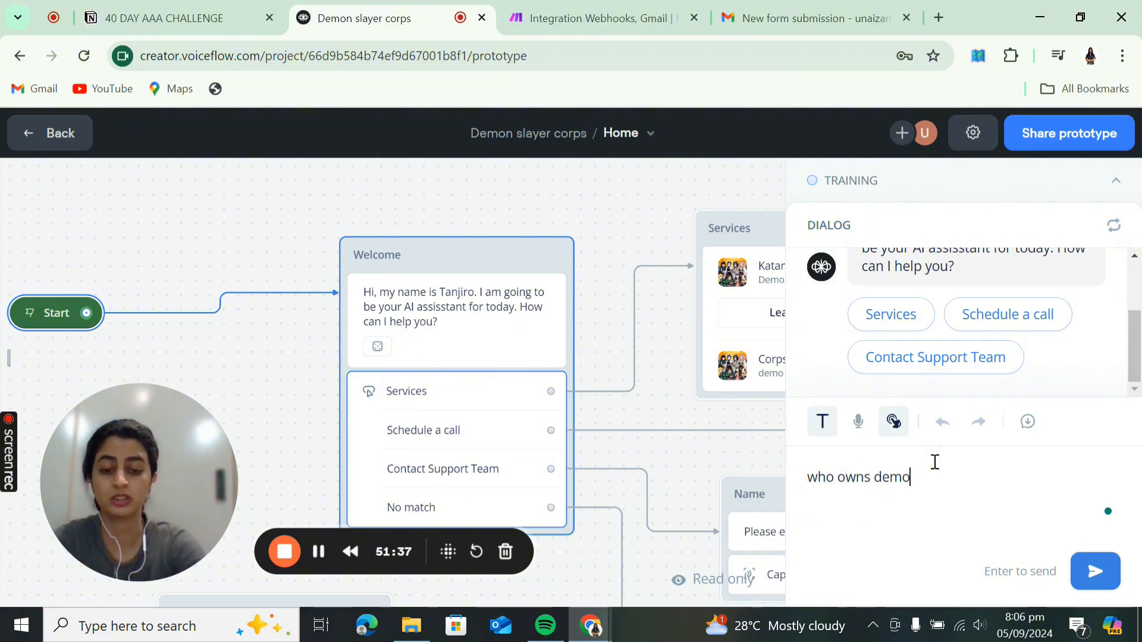
type("n slayer cor")
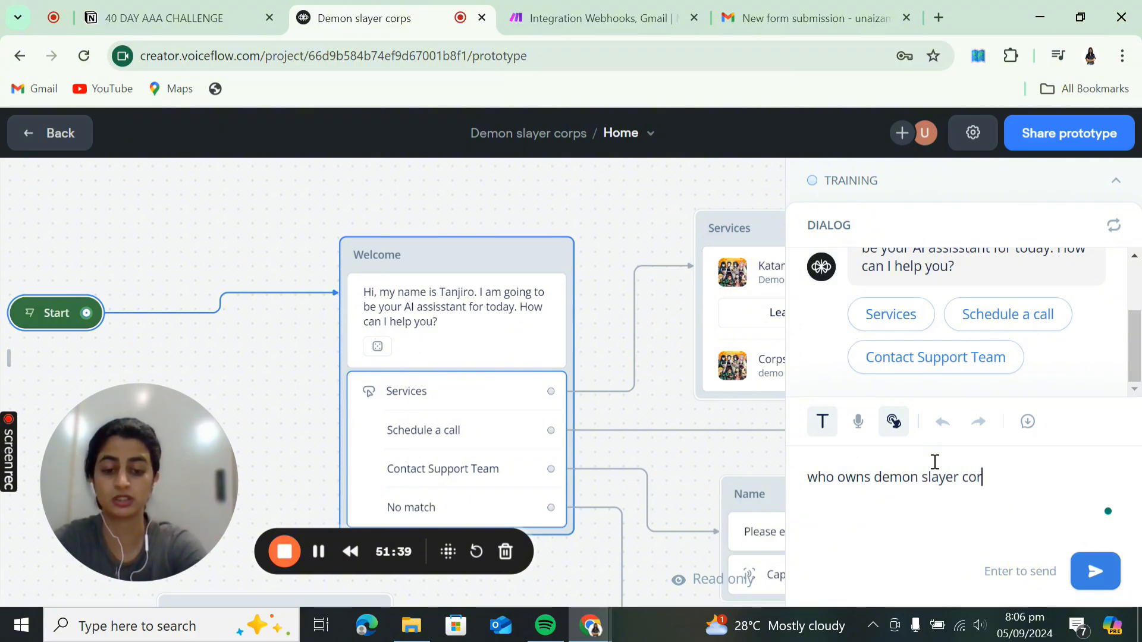
type("ps")
key("Return")
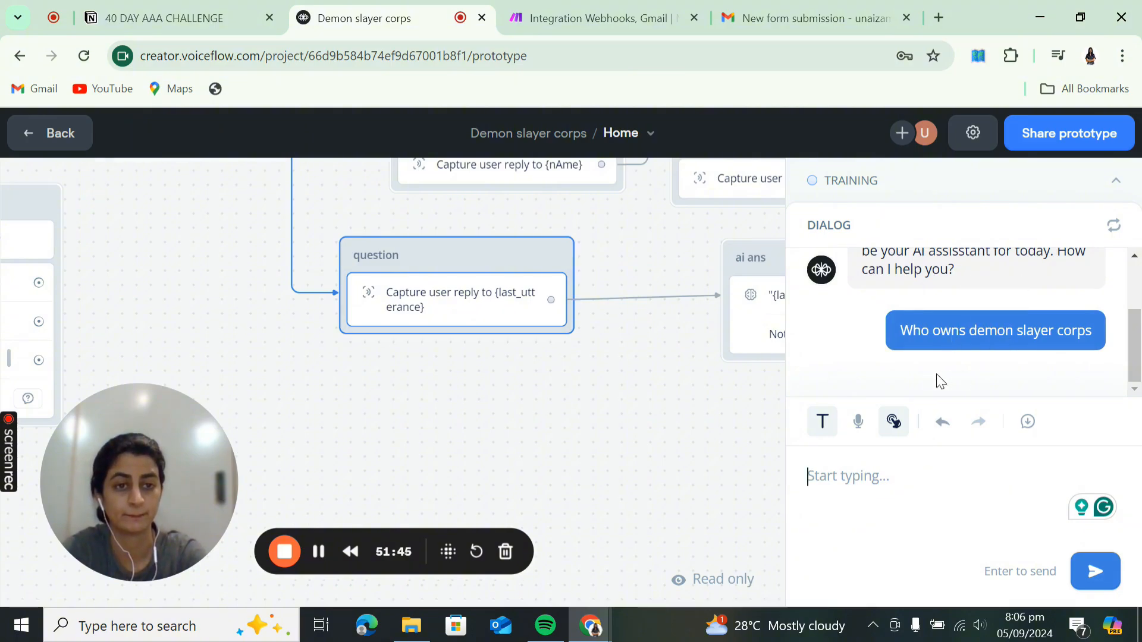
left_click_drag(634, 410, 551, 480)
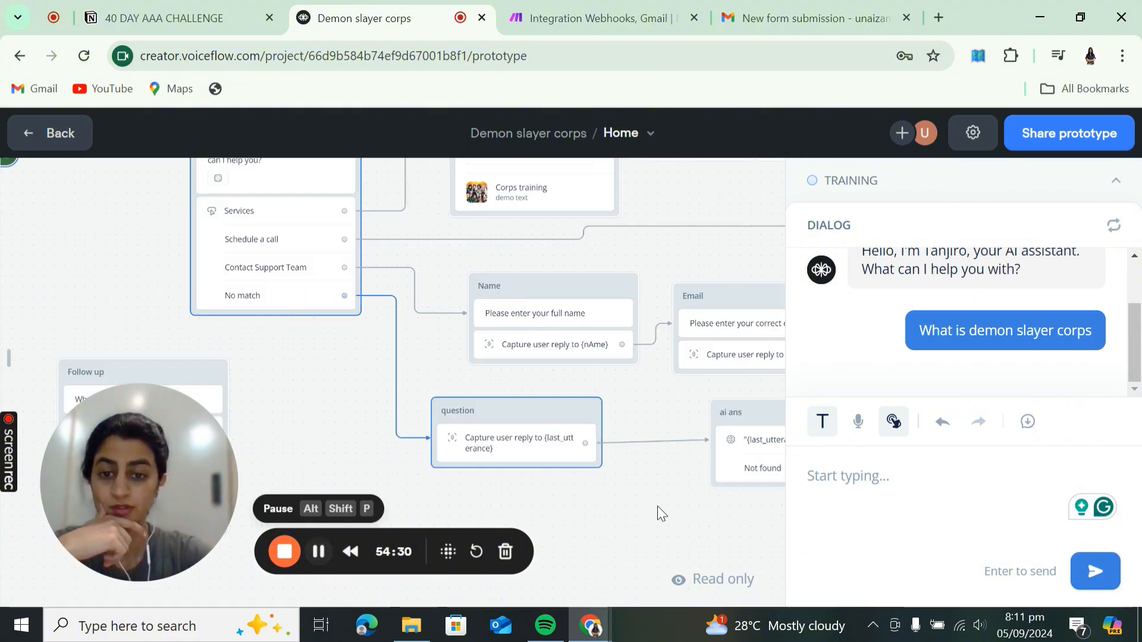
scroll(583, 488, "down", 2)
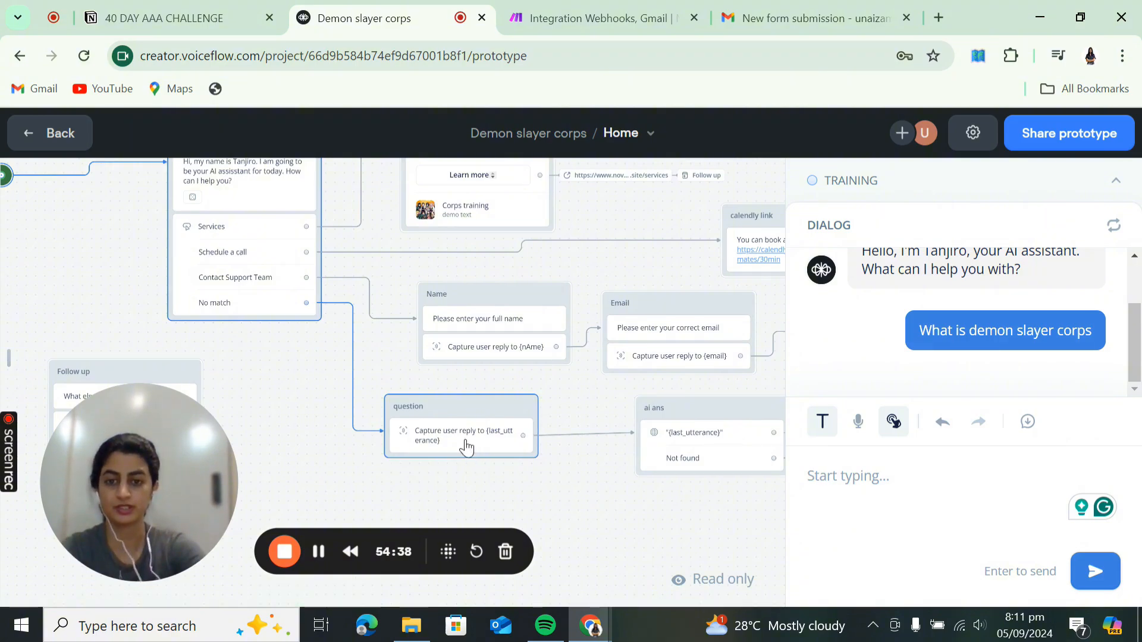
key("Escape")
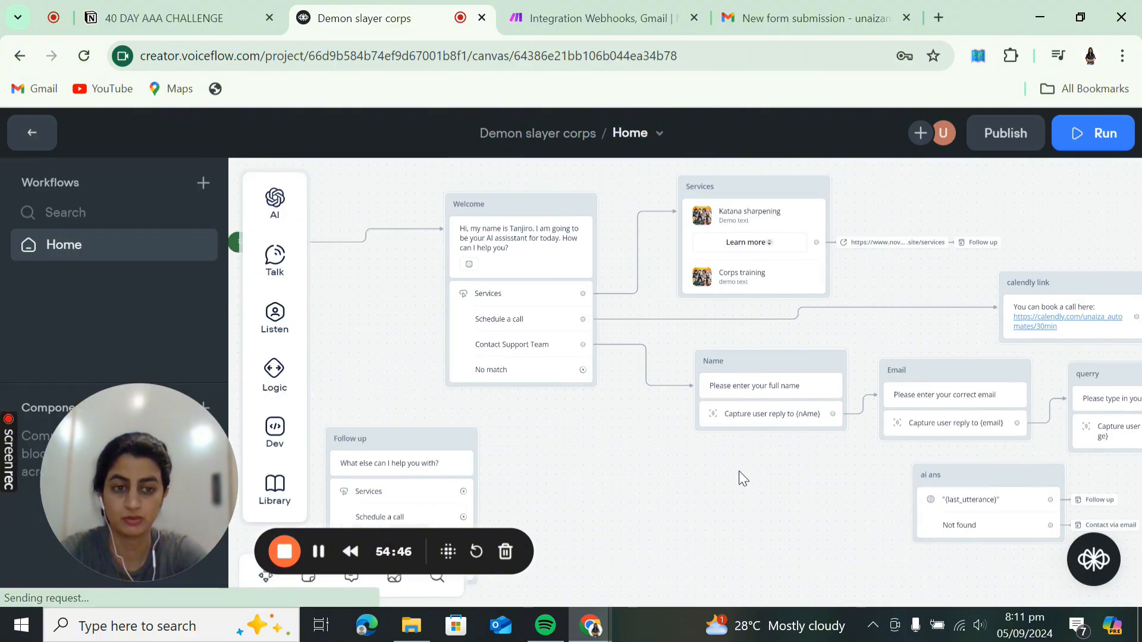
- Reposition ai ans and connect Welcome's No match path to it, then return to workflows
left_click_drag(994, 476, 737, 479)
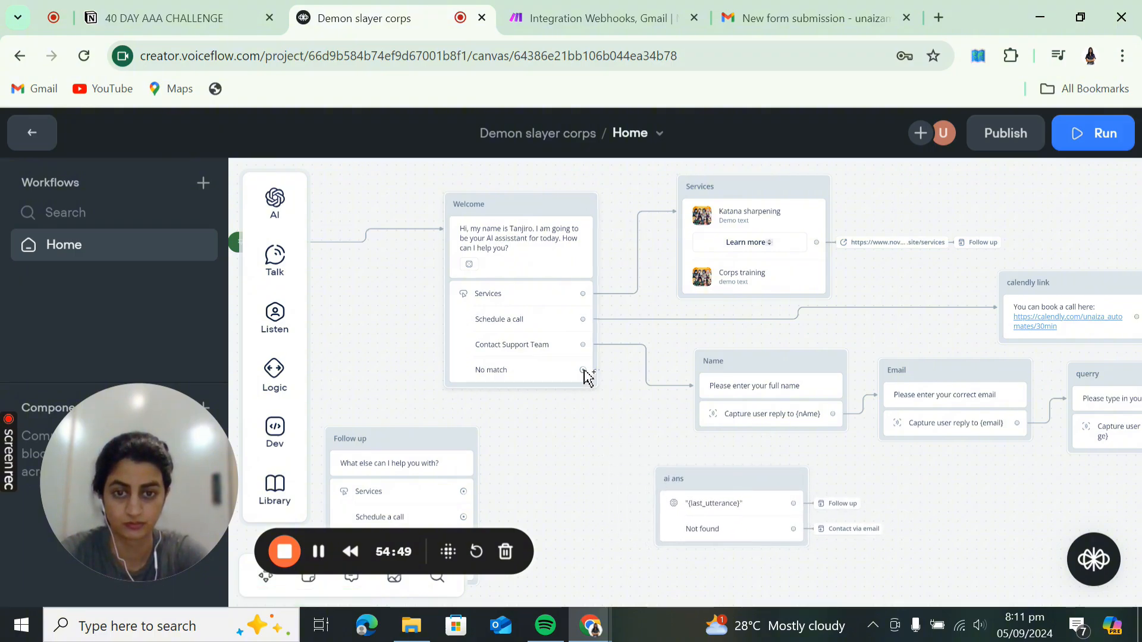
left_click_drag(583, 375, 592, 444)
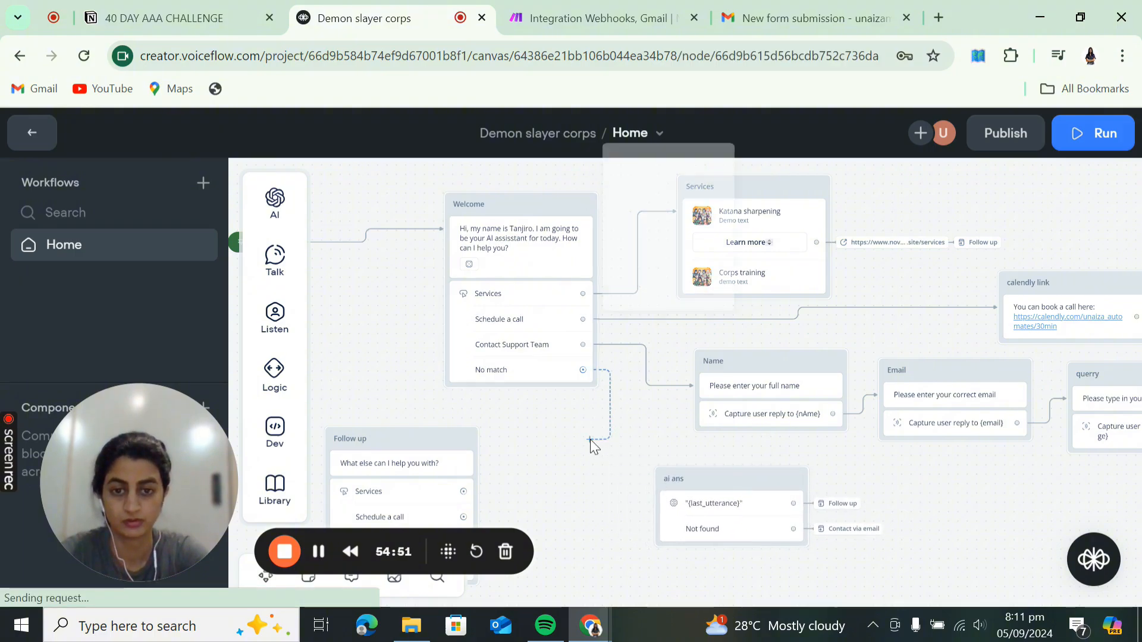
mouse_move(687, 183)
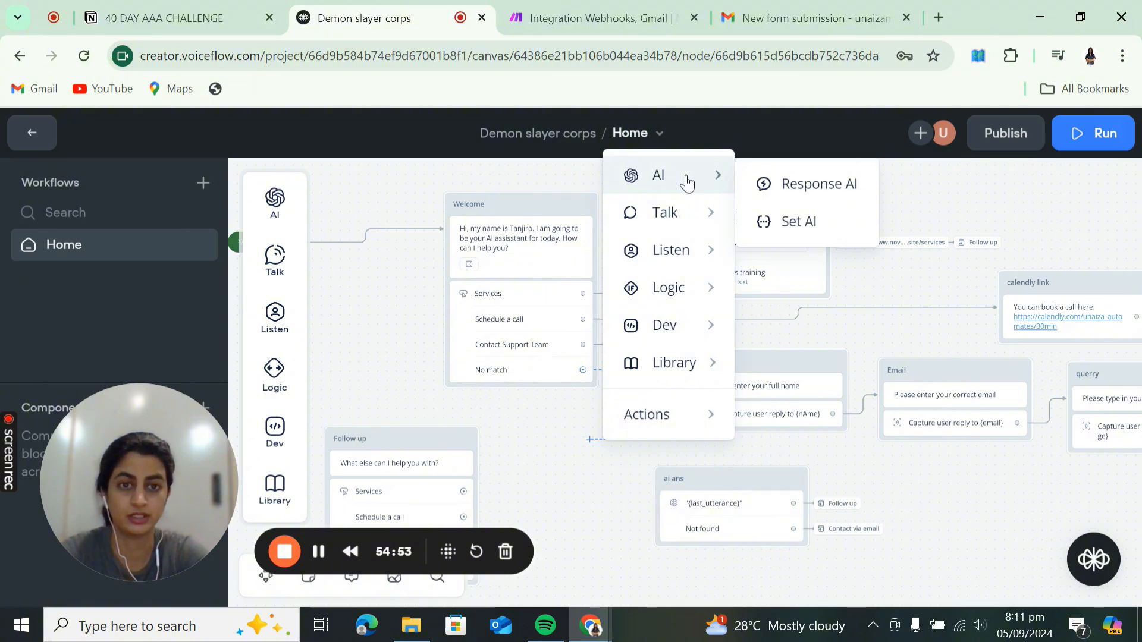
left_click(612, 486)
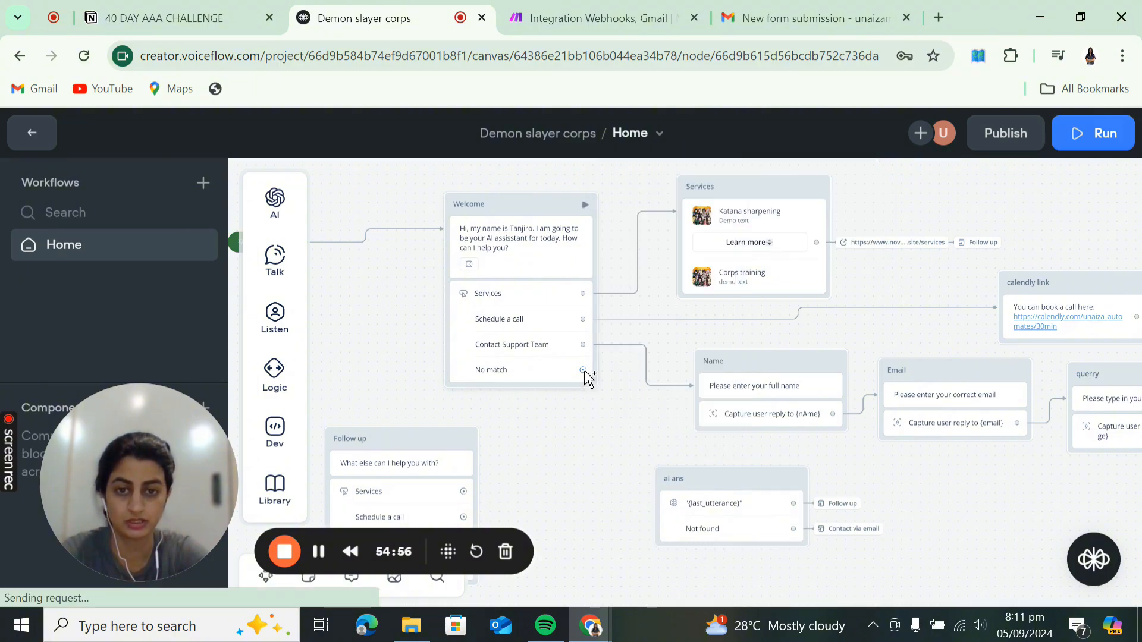
left_click_drag(583, 371, 657, 510)
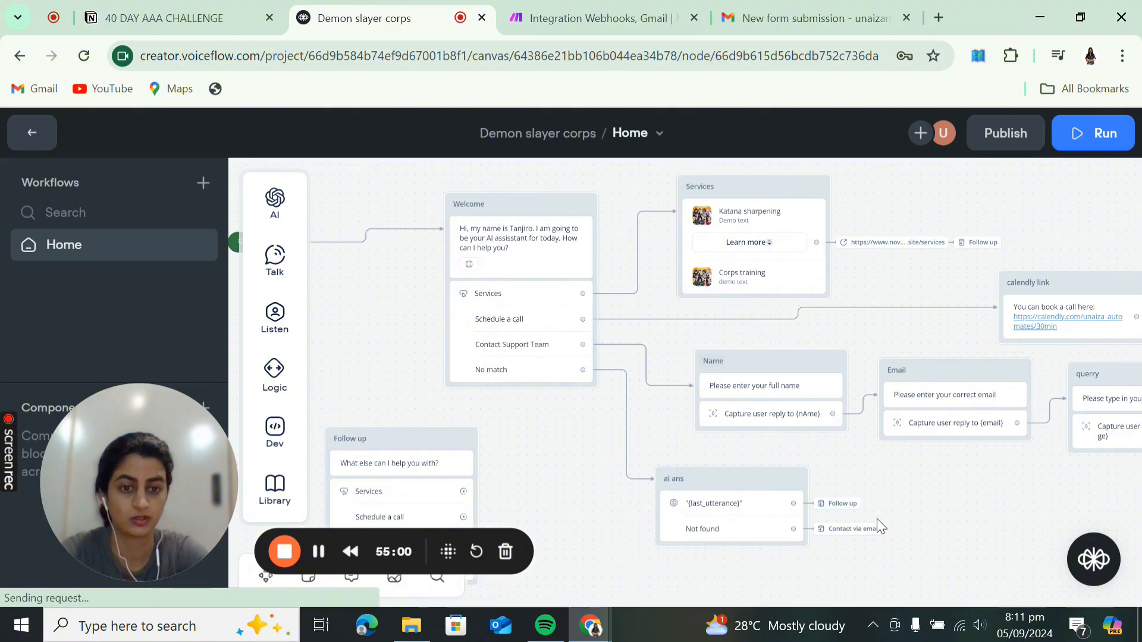
left_click_drag(914, 539, 793, 461)
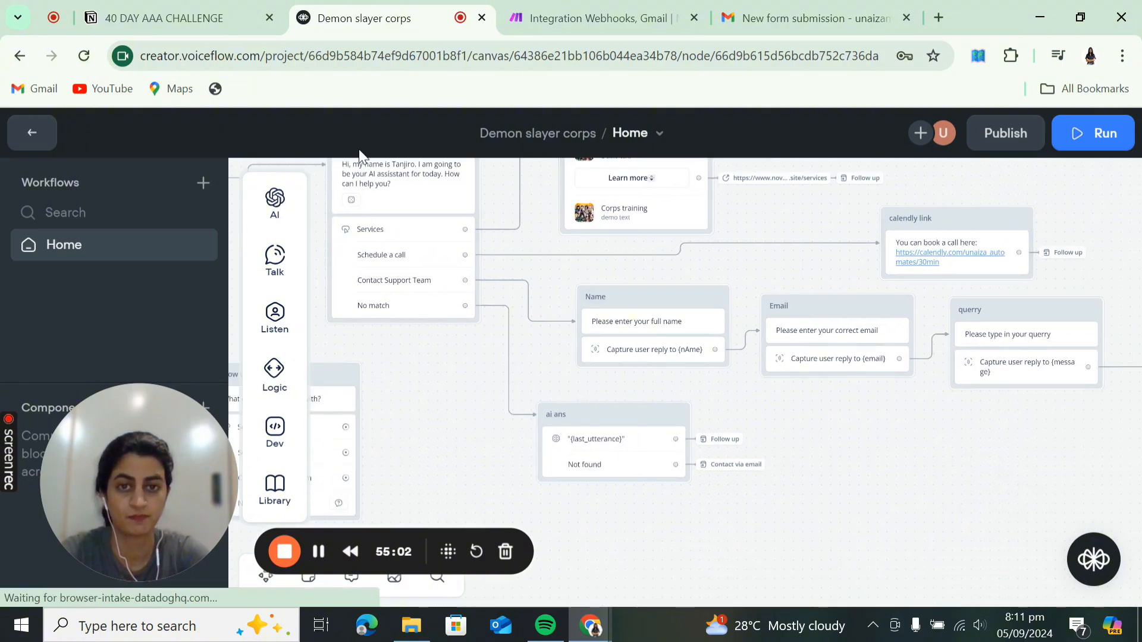
left_click(27, 133)
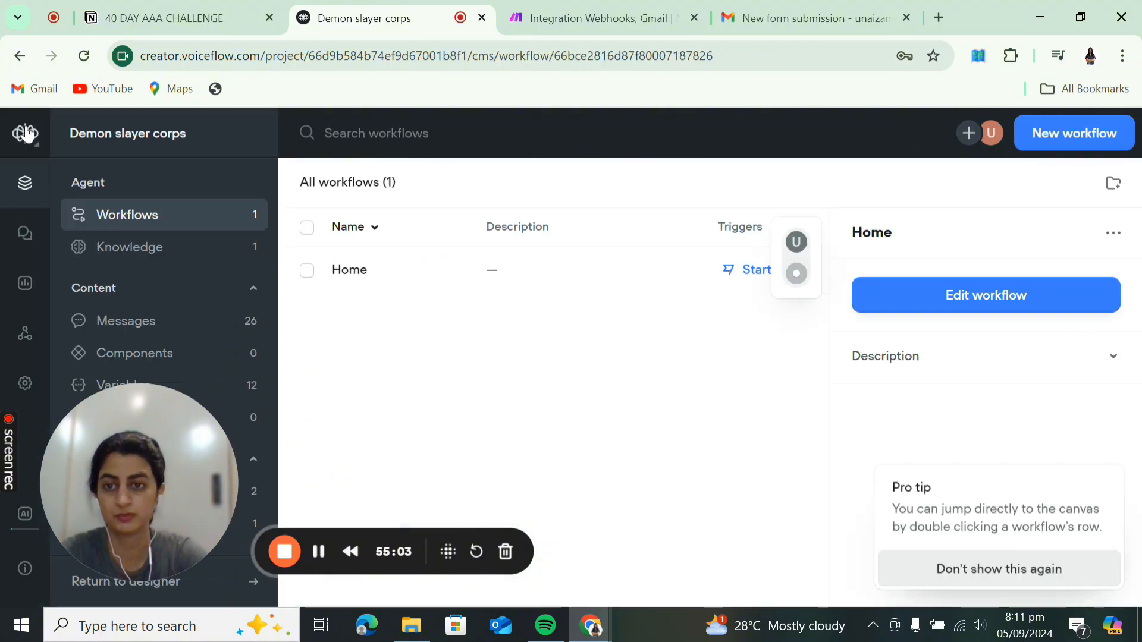
- Set the knowledge base model to GPT-3.5 Turbo with temperature 0.07
left_click(189, 260)
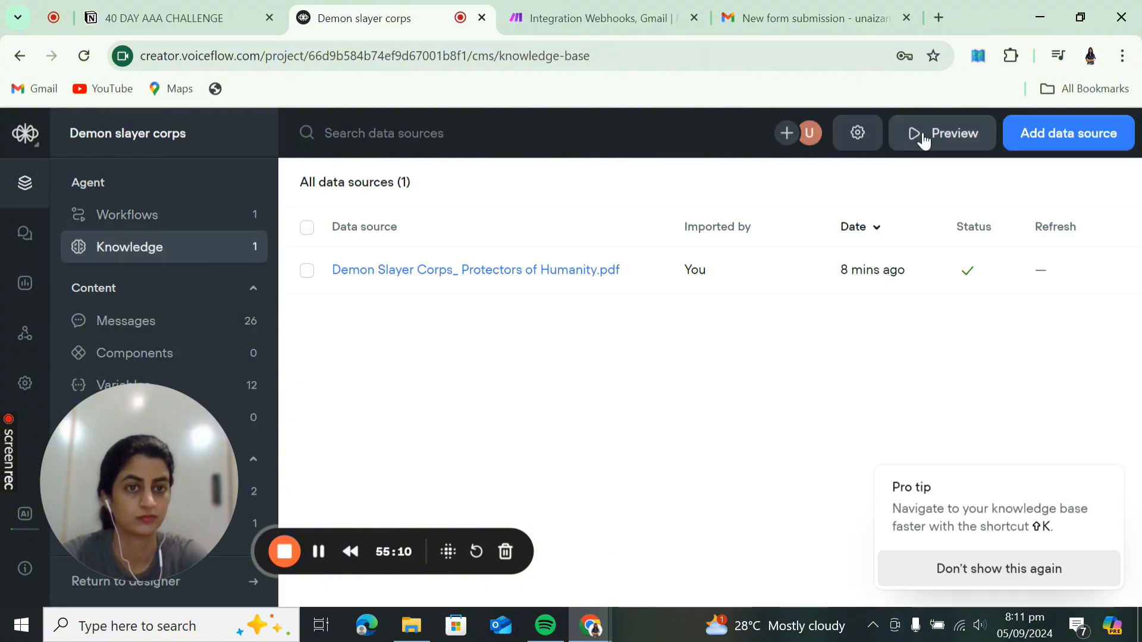
left_click(856, 131)
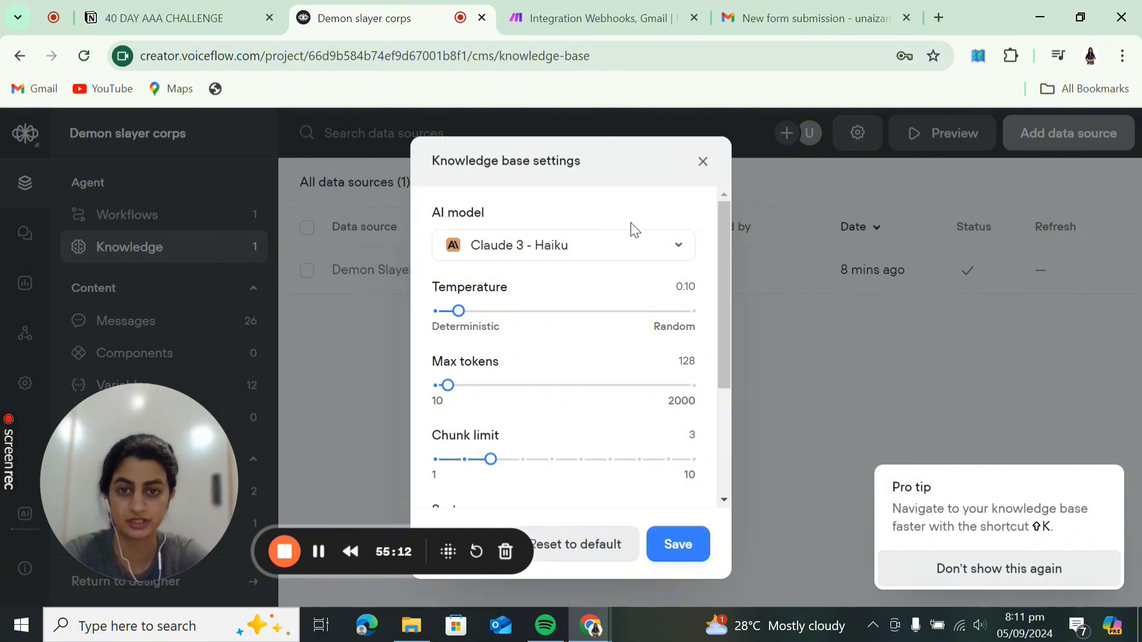
left_click(616, 257)
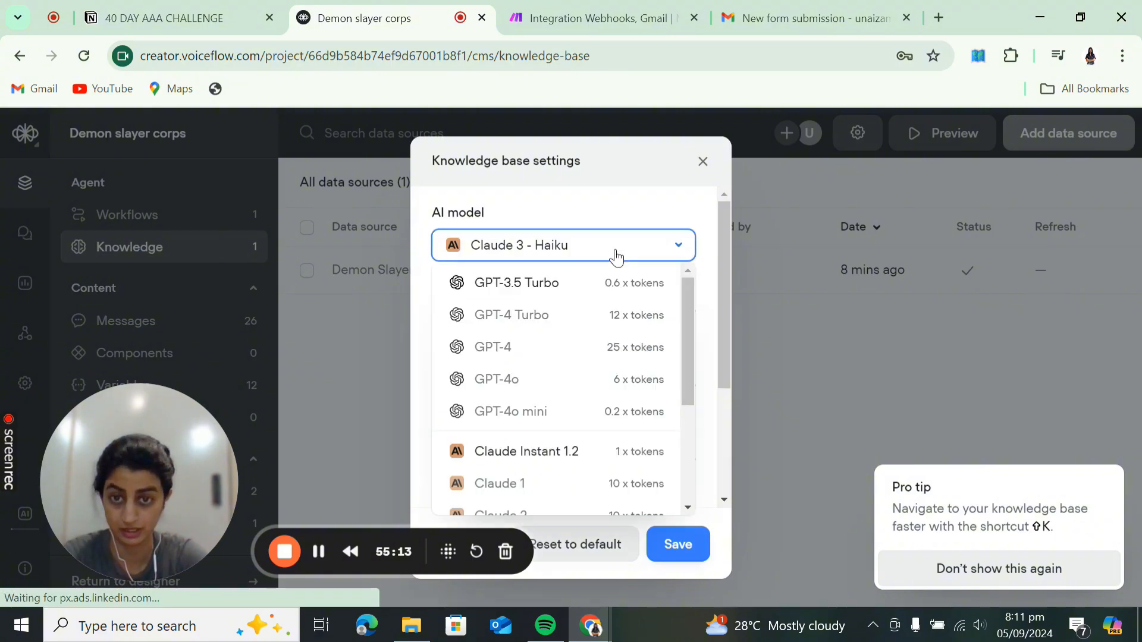
left_click(577, 283)
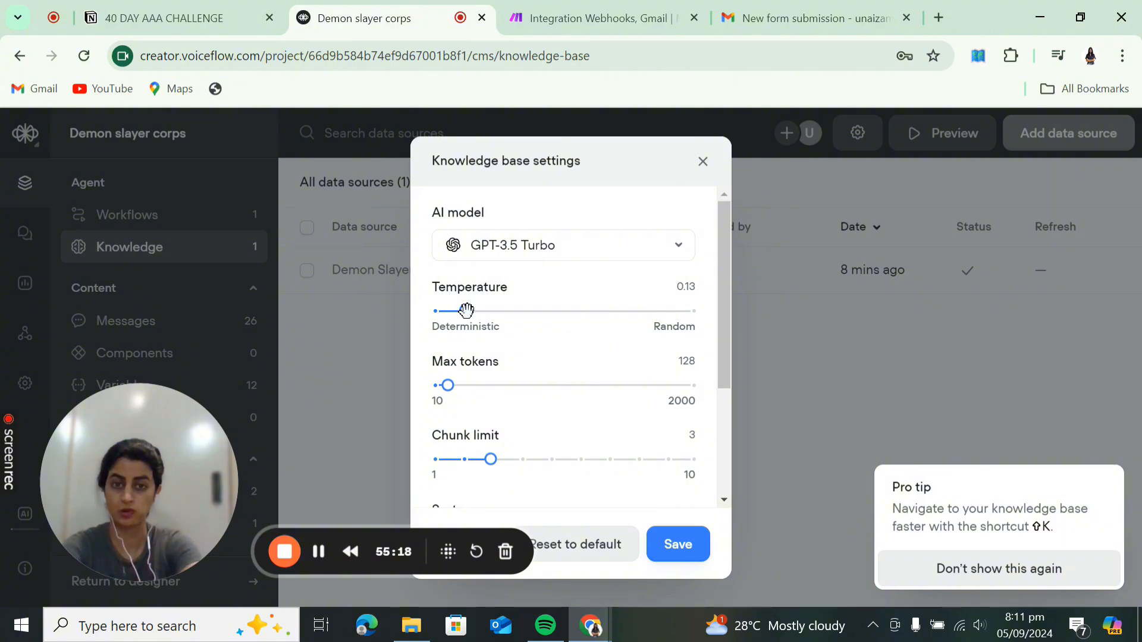
left_click_drag(466, 310, 451, 313)
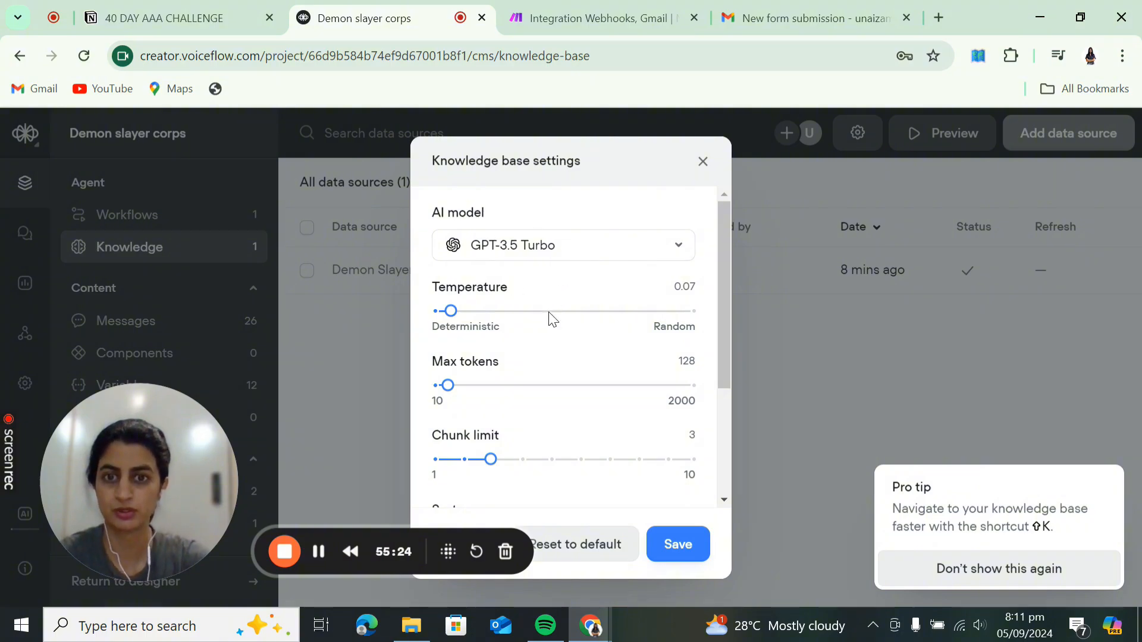
- Raise max tokens to 575, review the system prompt, and save the settings
scroll(577, 378, "down", 1)
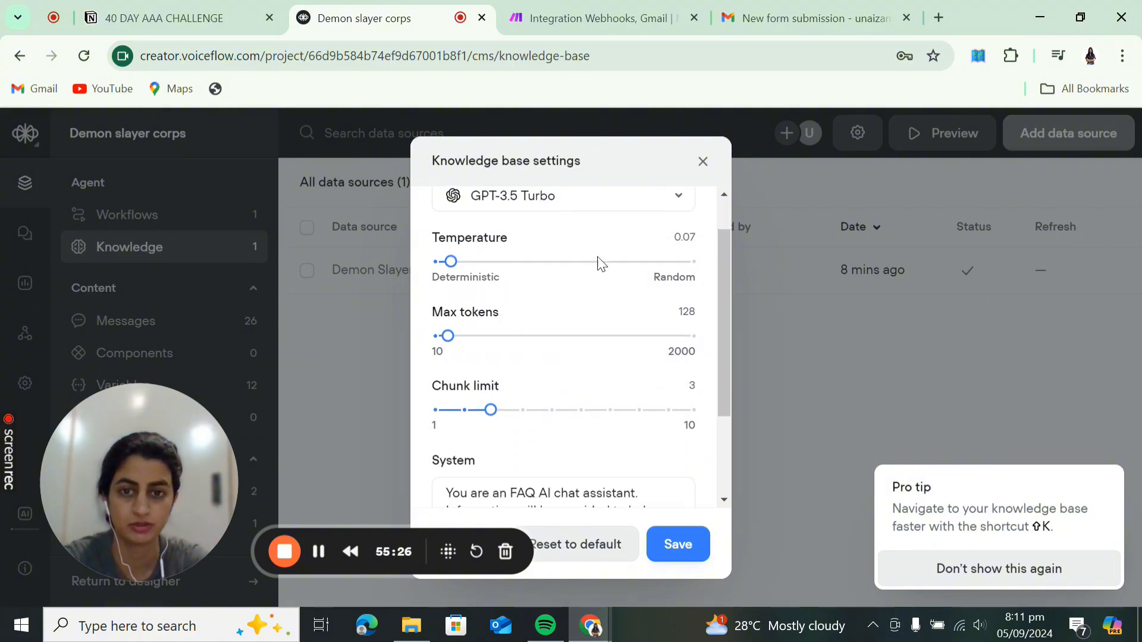
scroll(592, 297, "down", 1)
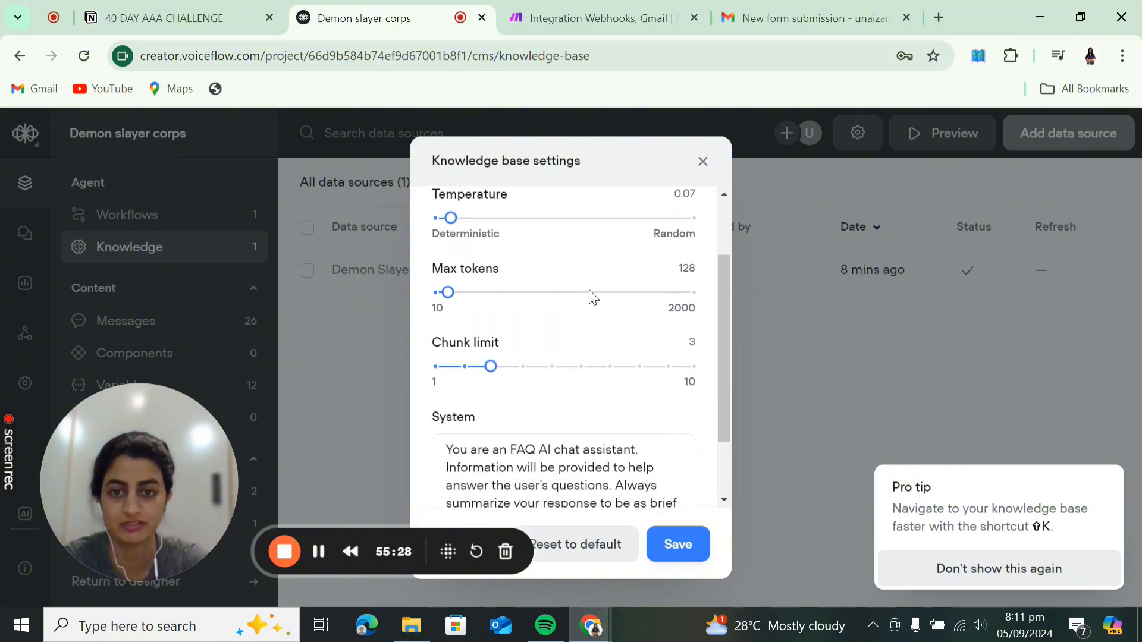
left_click(458, 277)
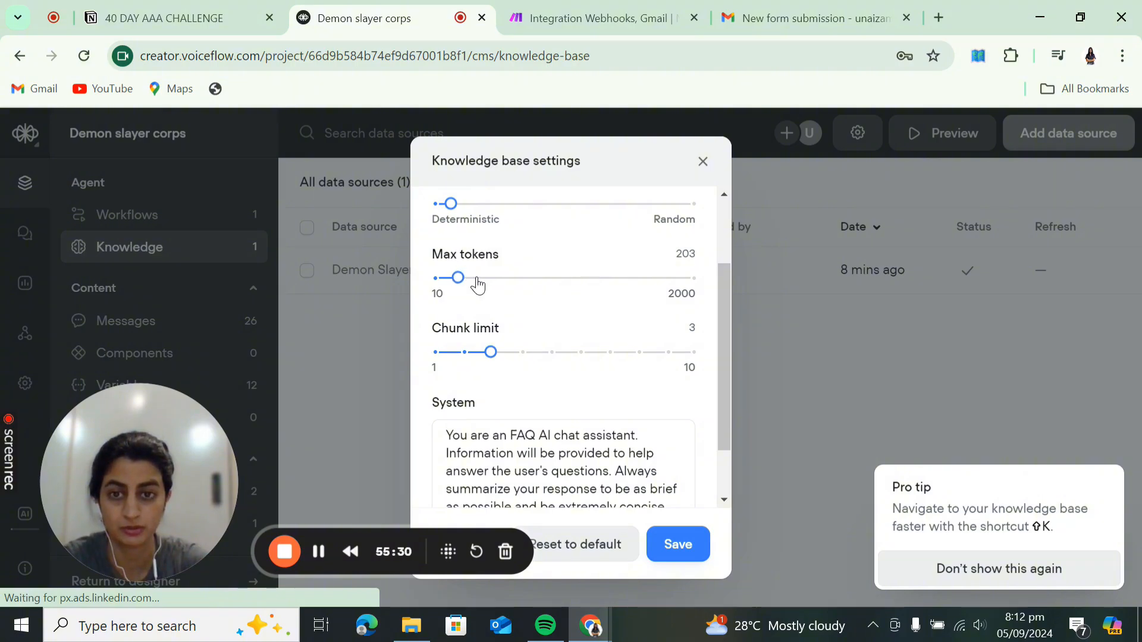
left_click(477, 276)
left_click(497, 280)
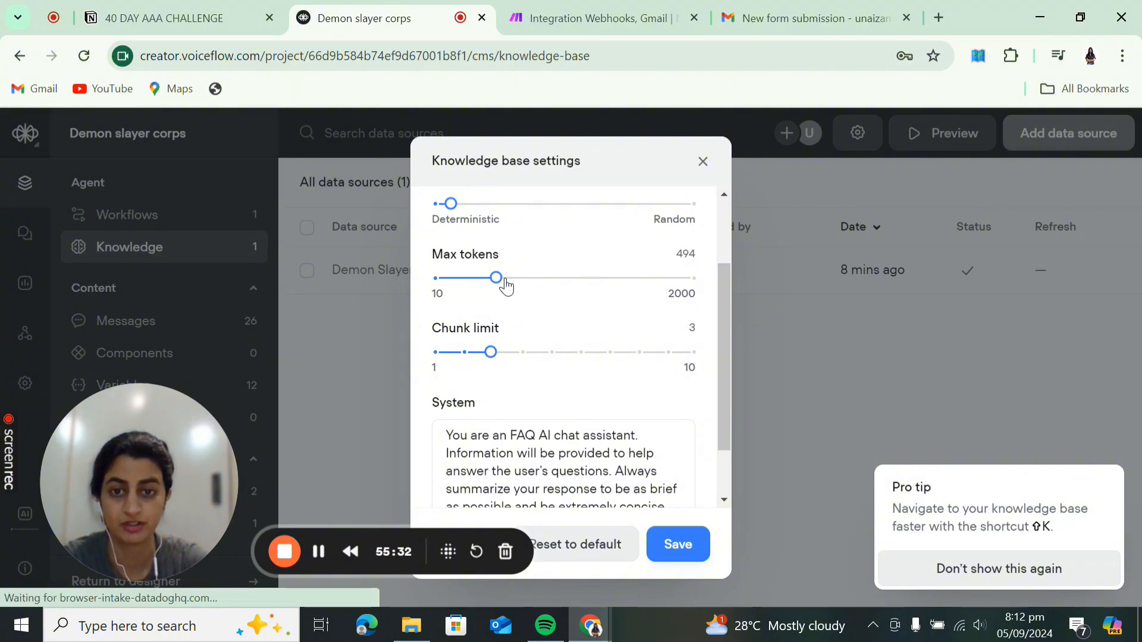
left_click(508, 279)
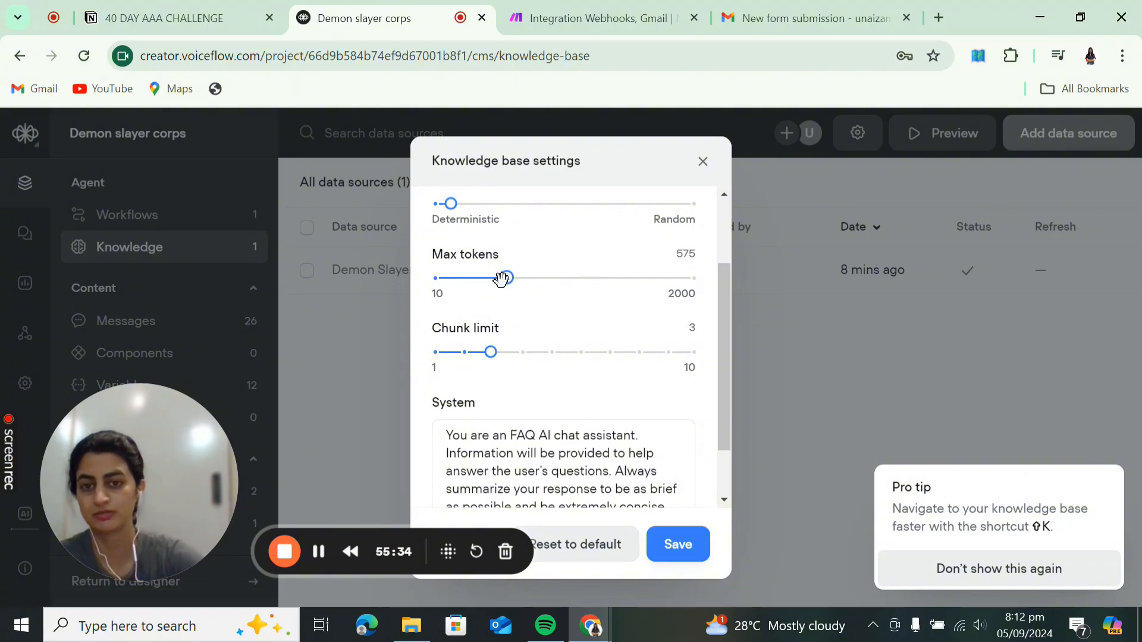
scroll(546, 331, "down", 2)
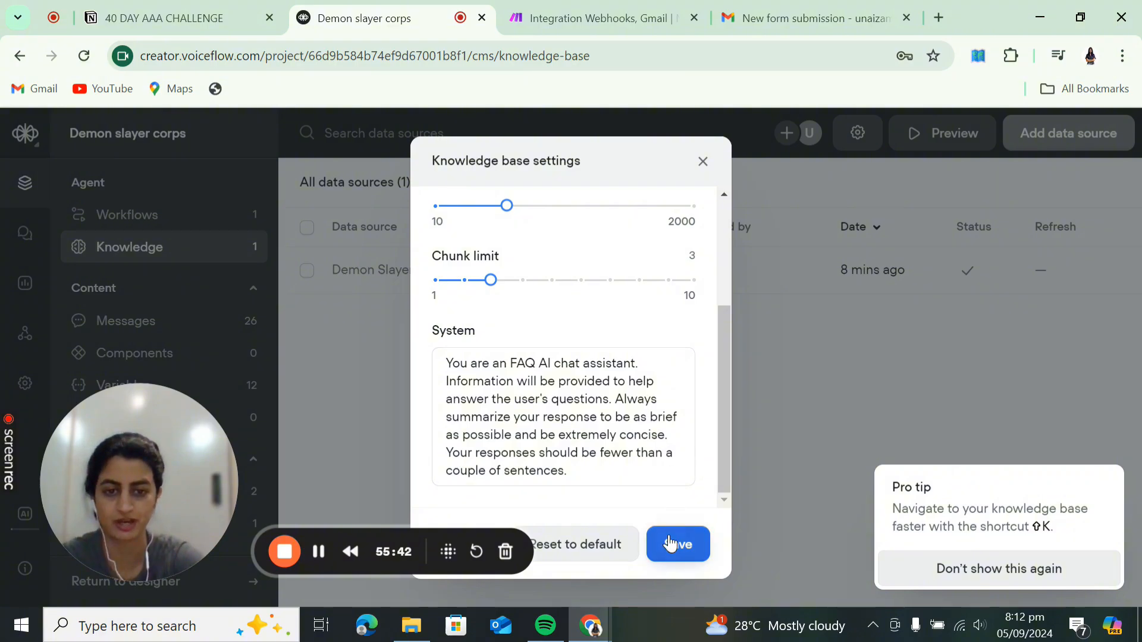
left_click_drag(446, 355, 584, 470)
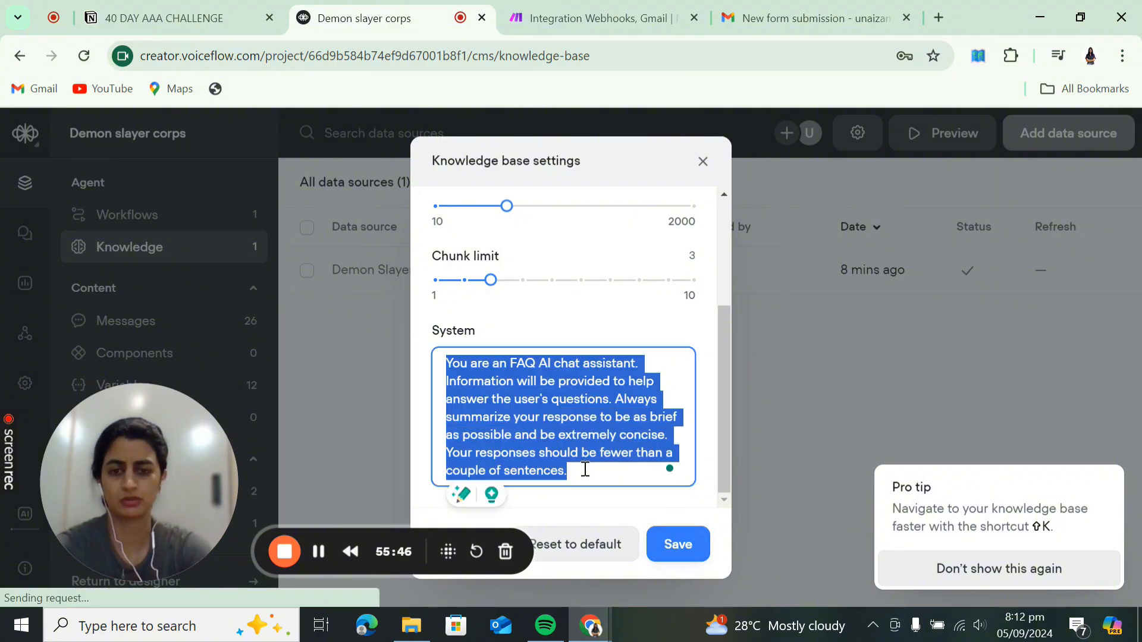
left_click(587, 475)
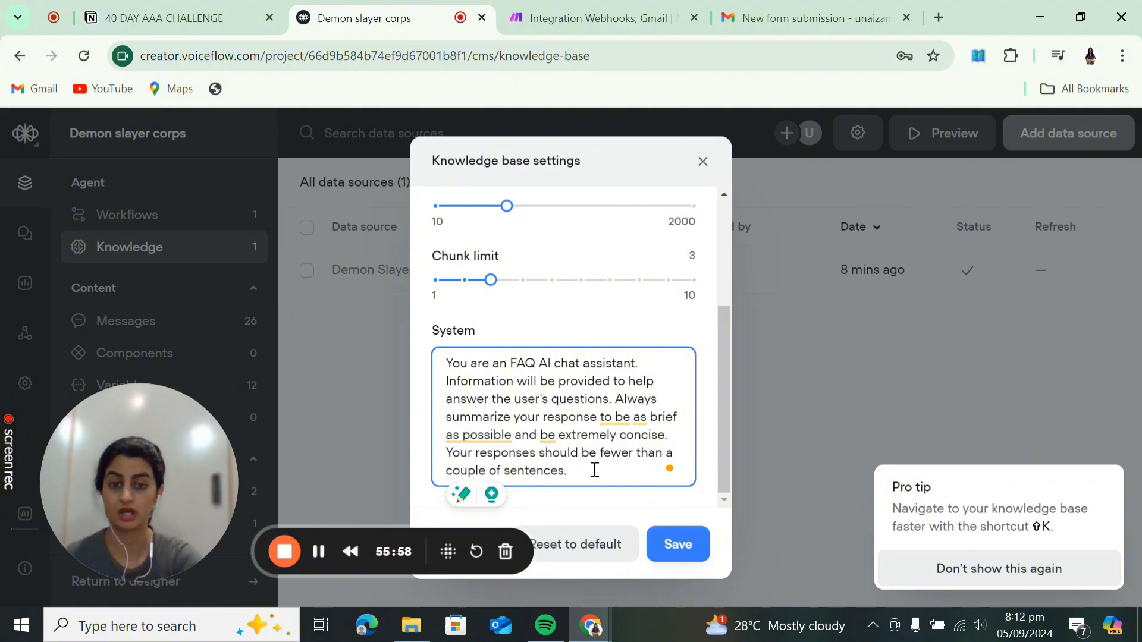
left_click(682, 553)
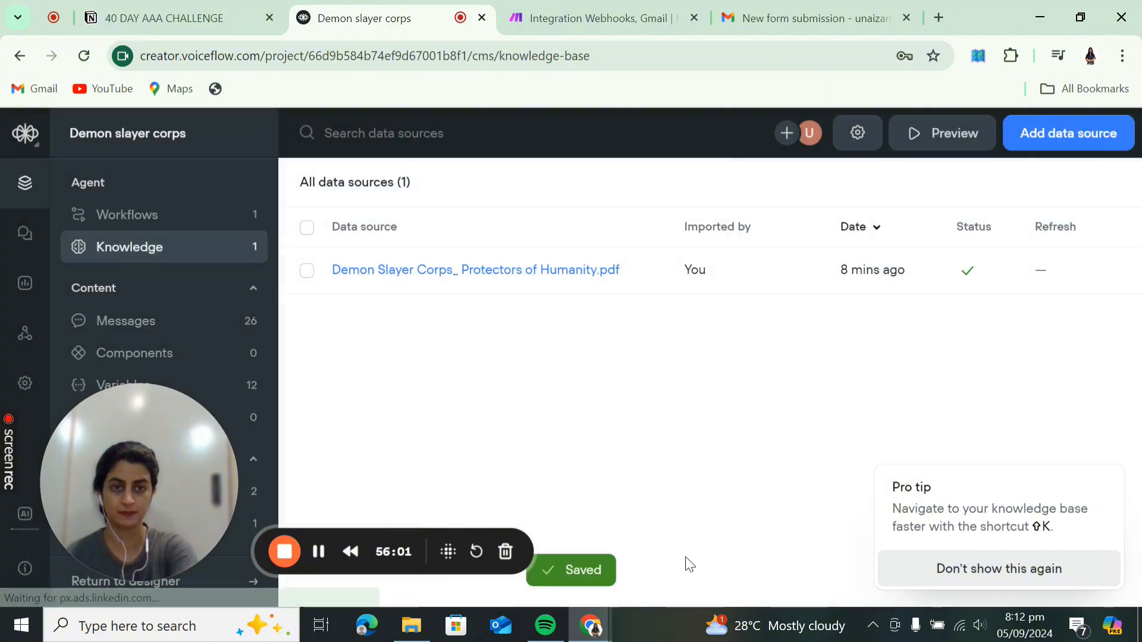
left_click(946, 133)
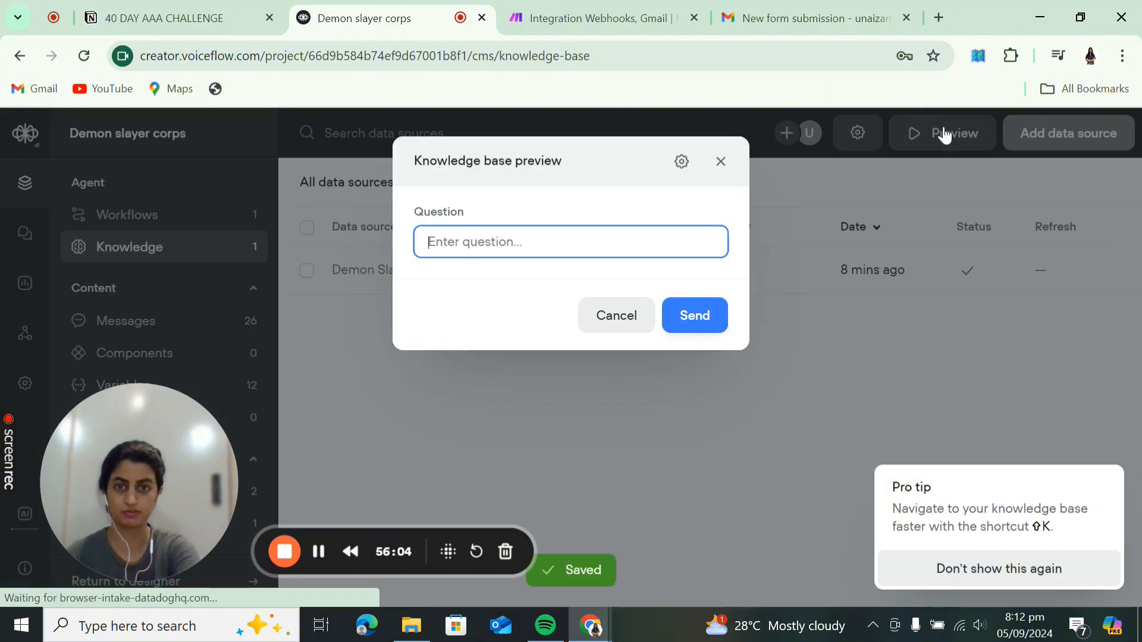
type("who o")
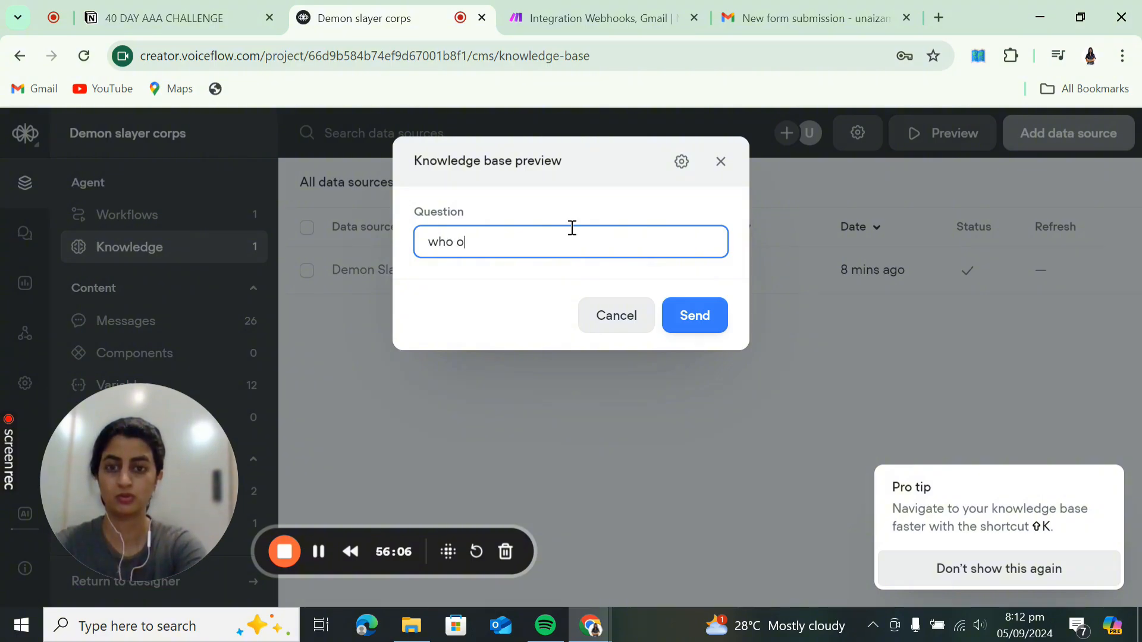
type("wns demon")
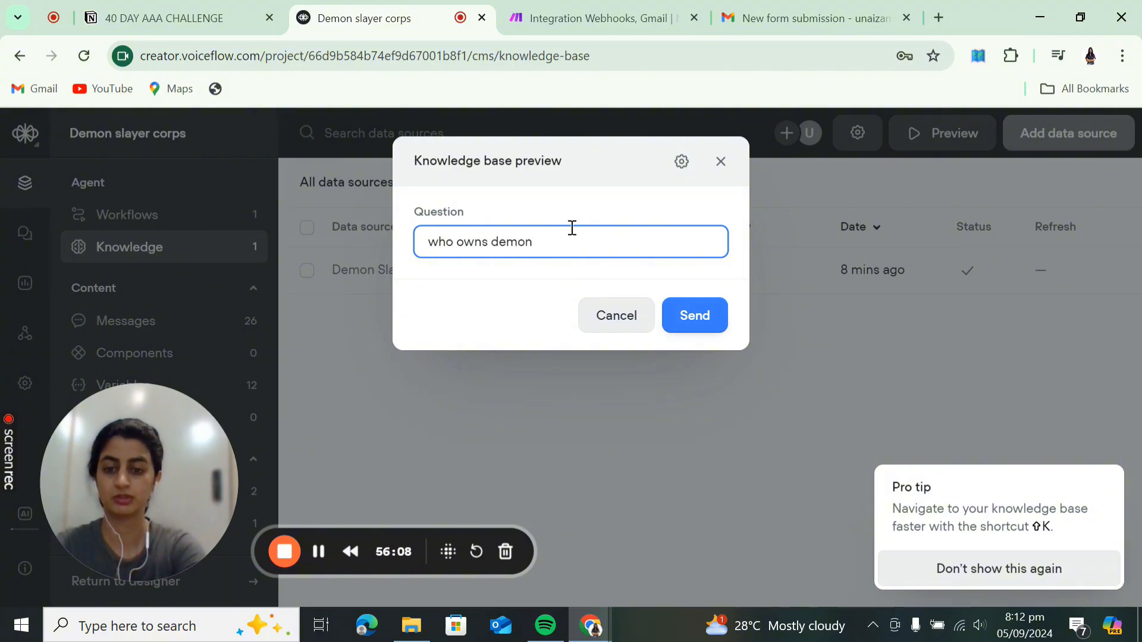
type(" slayer corps")
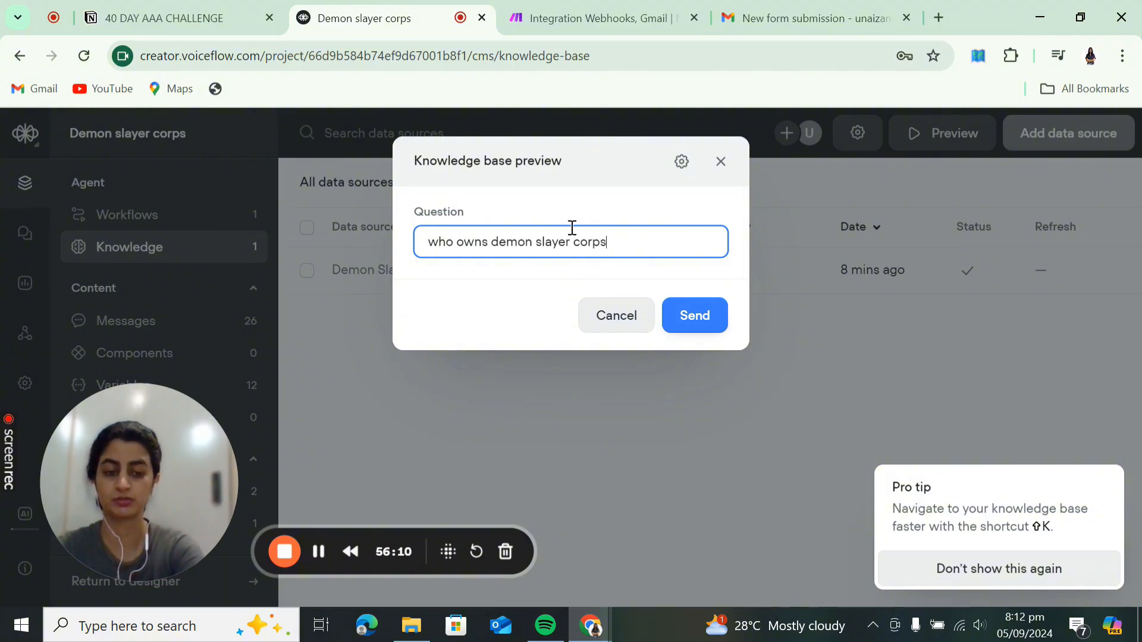
key("Return")
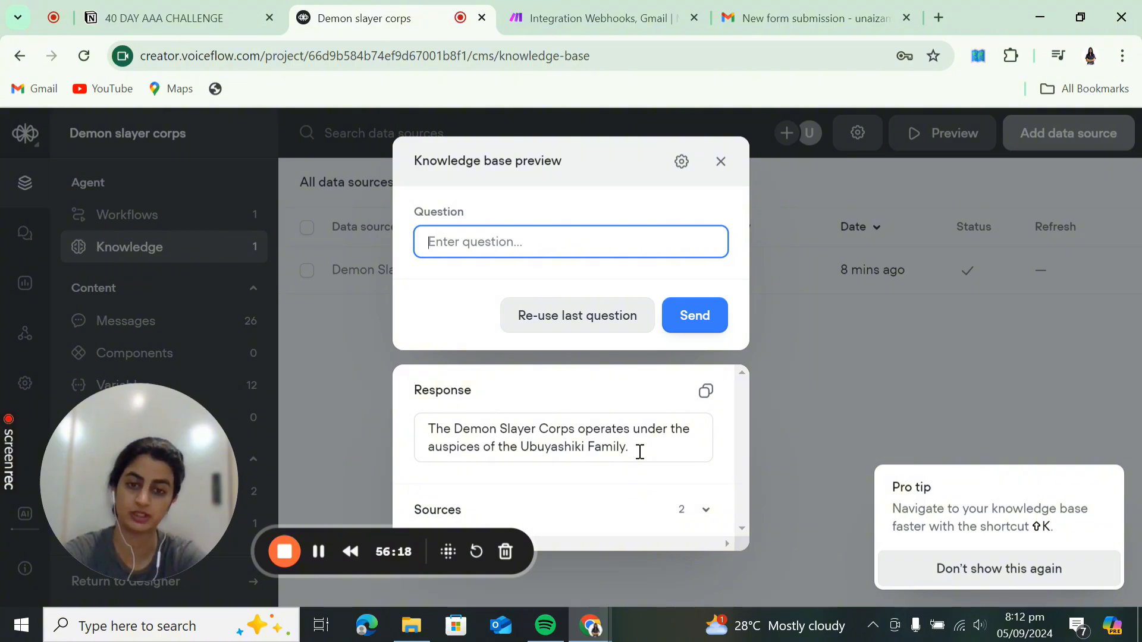
left_click(877, 351)
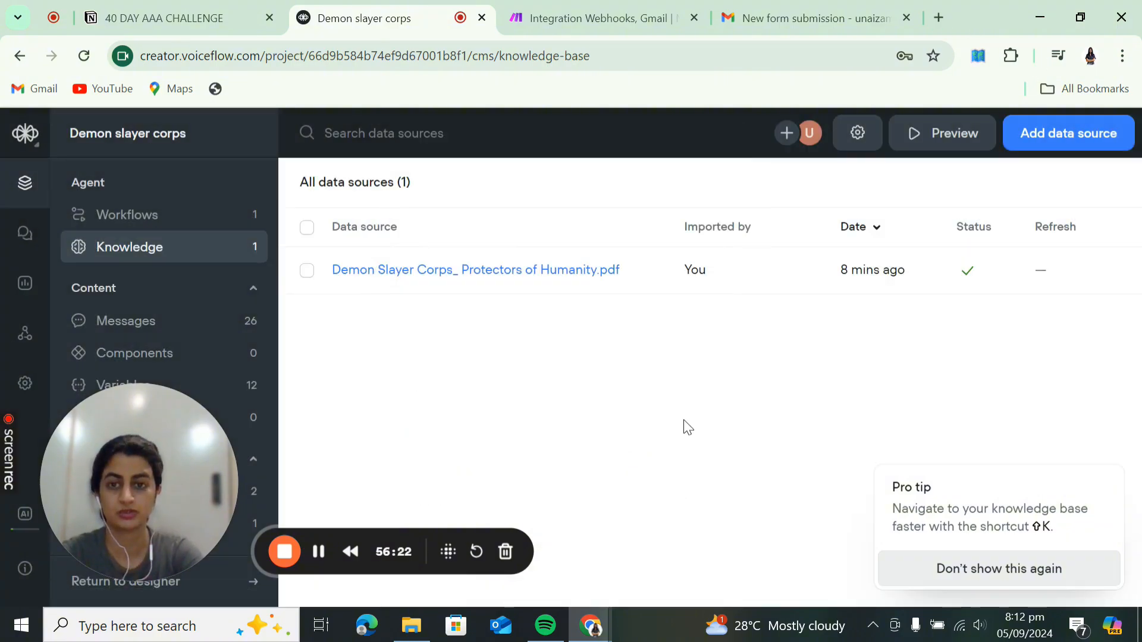
- Open the Home workflow and start a new prototype test chat with the trained agent
left_click(217, 226)
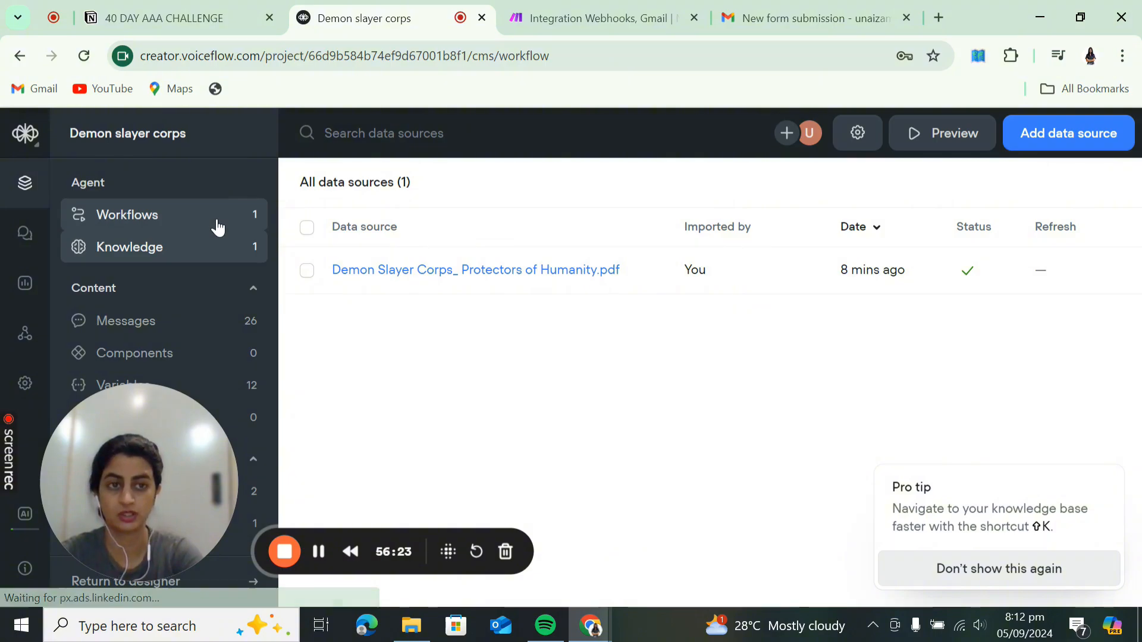
left_click(477, 274)
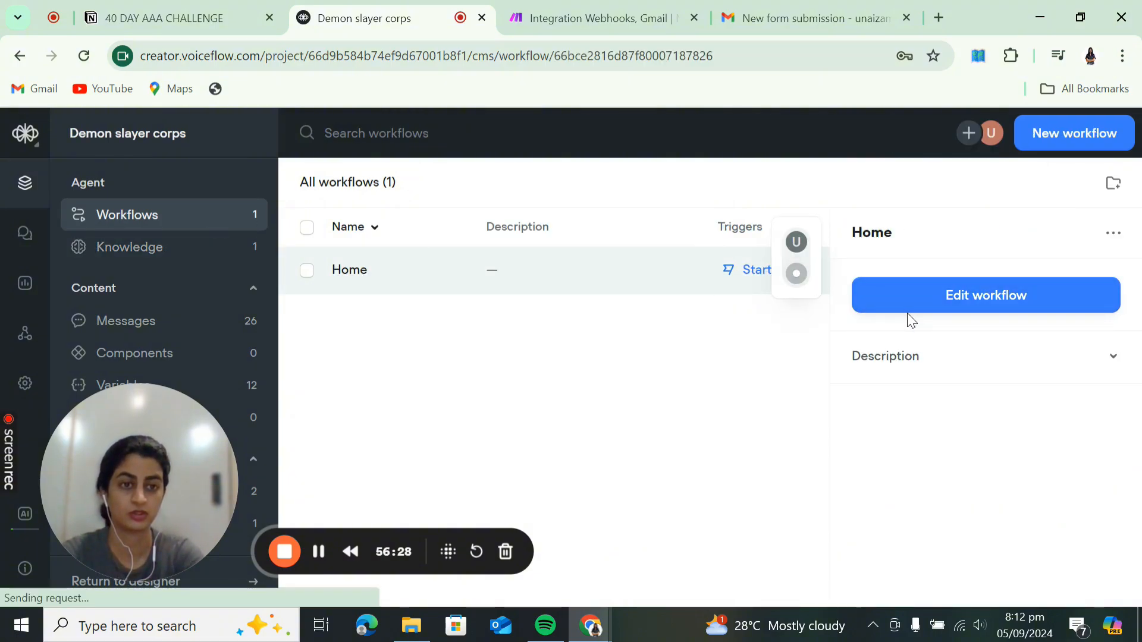
left_click(933, 314)
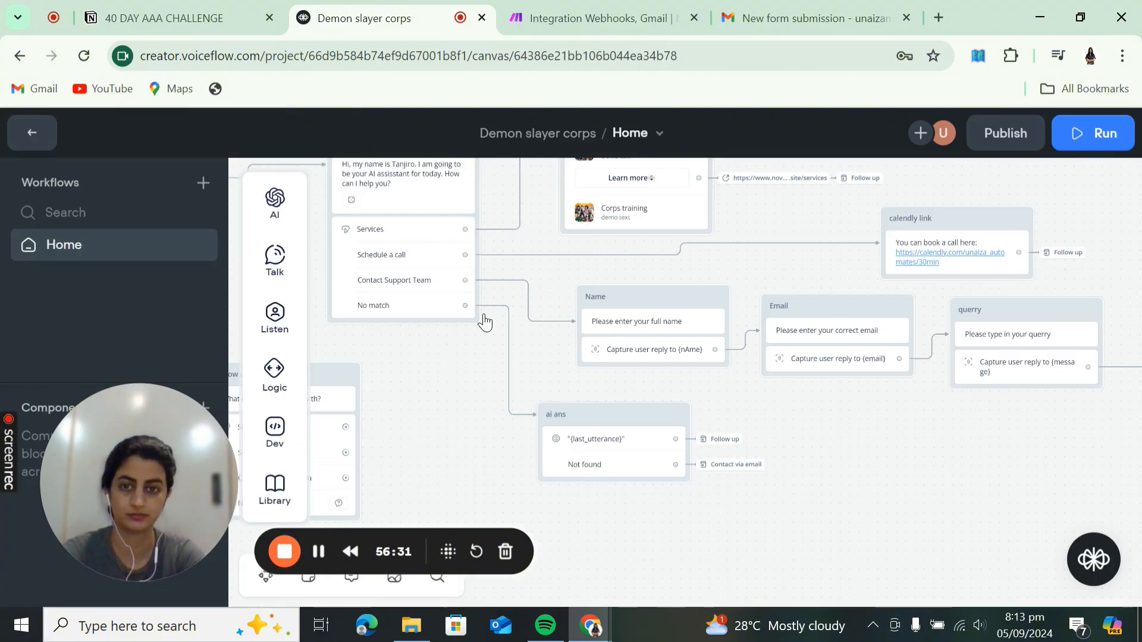
left_click(1092, 142)
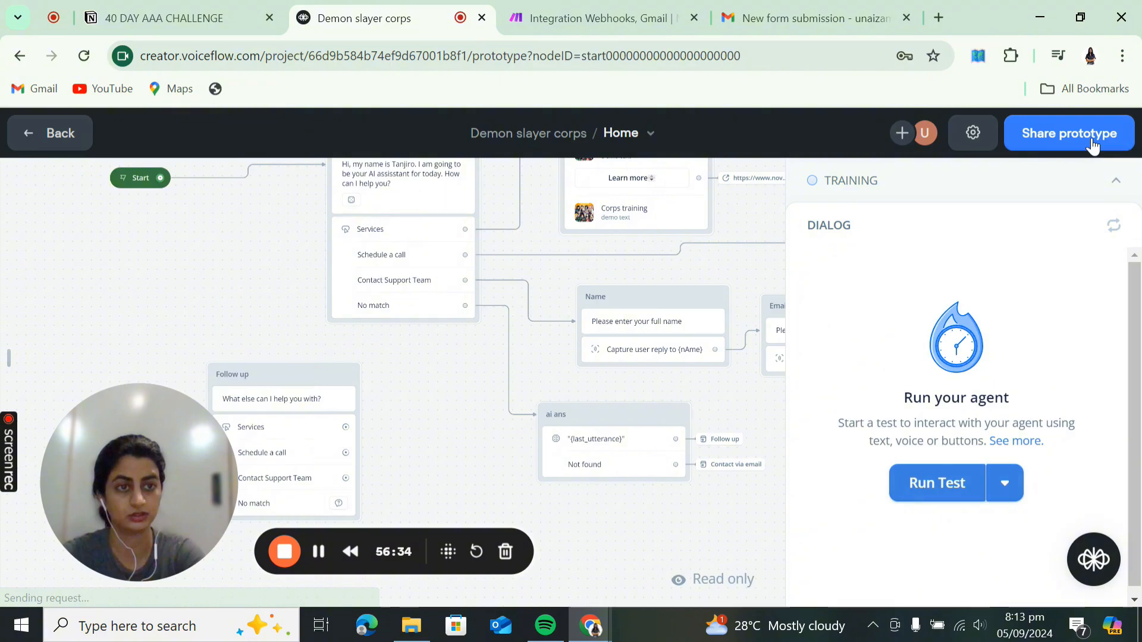
left_click(1115, 180)
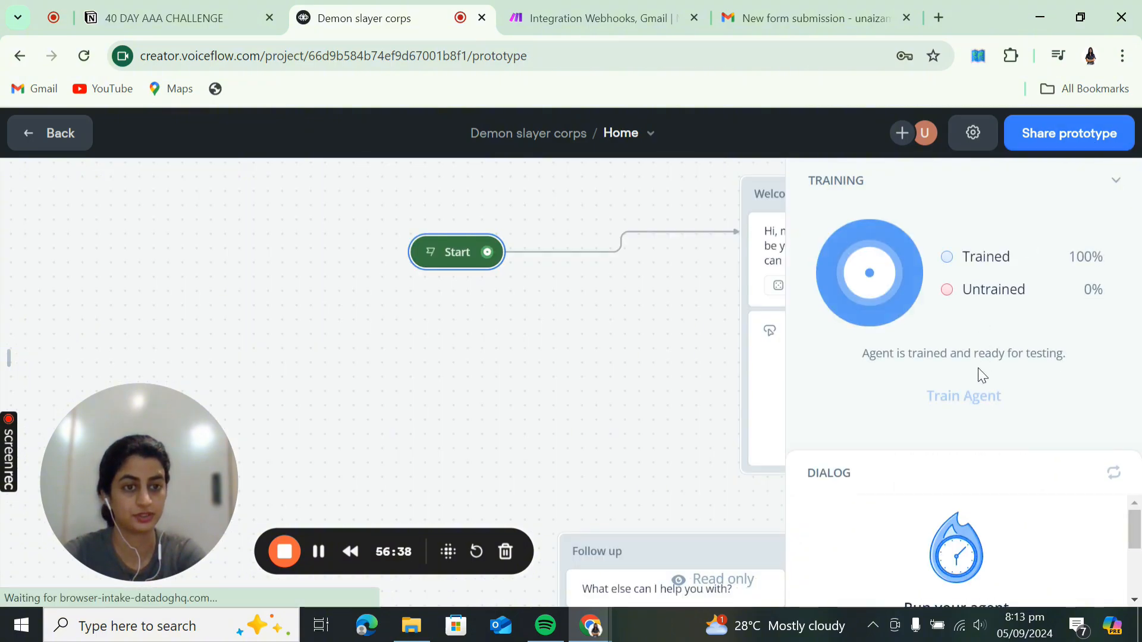
left_click(1115, 187)
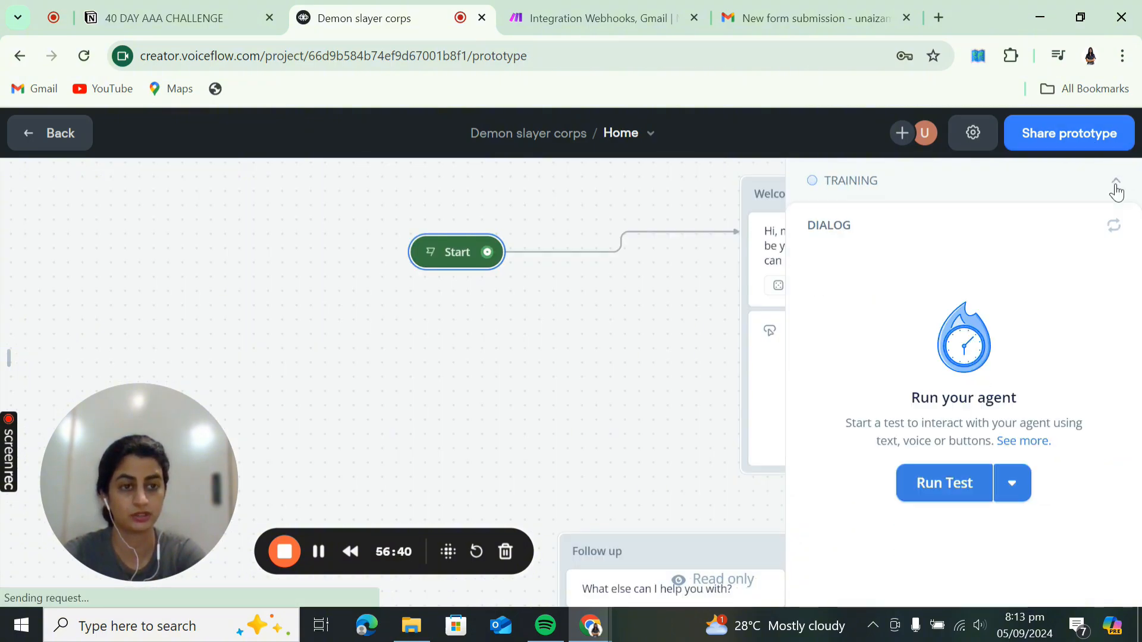
left_click(945, 484)
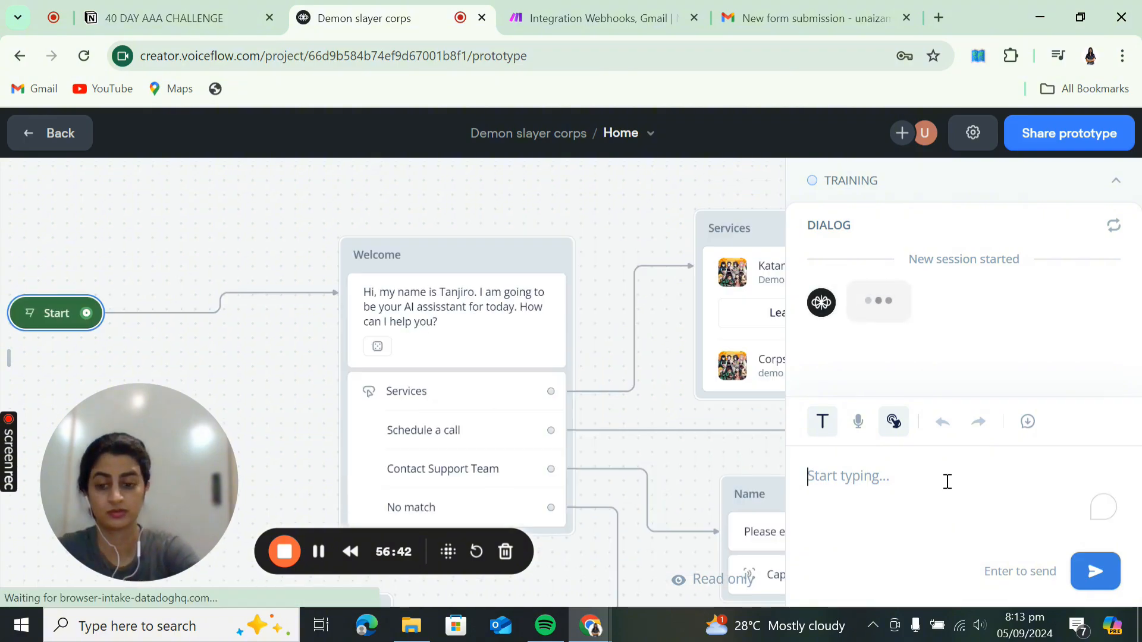
- Send the question 'who leads the demon slayer corps' in the test chat, fixing a typo first
type("who leads teh demo")
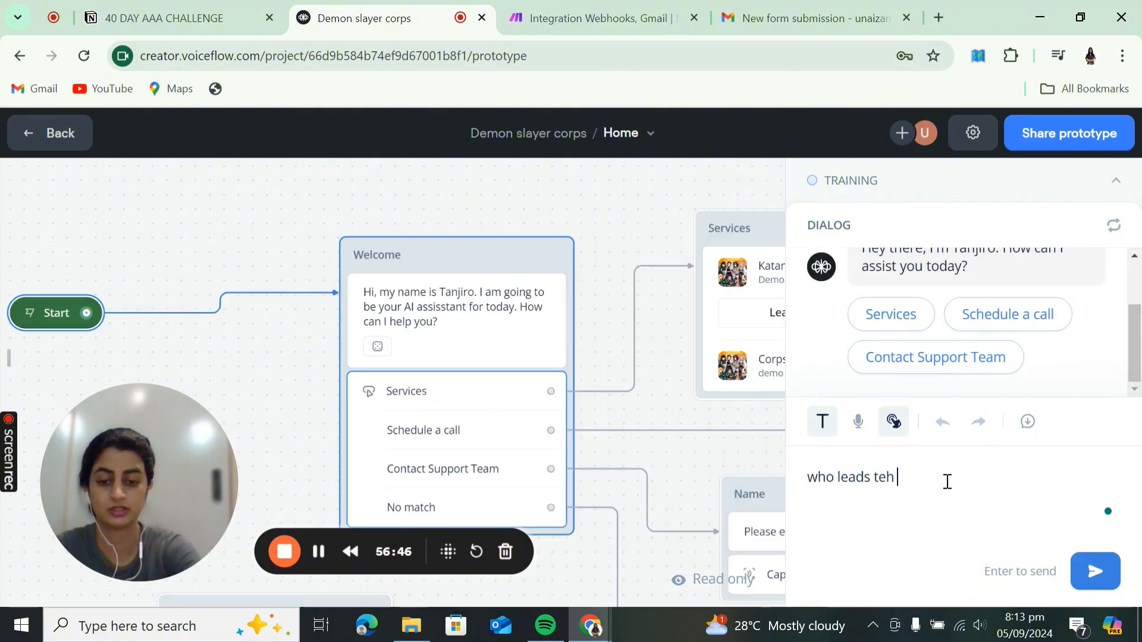
key("BackSpace")
key("BackSpace")
key("BackSpace")
key("BackSpace")
key("BackSpace")
key("BackSpace")
key("BackSpace")
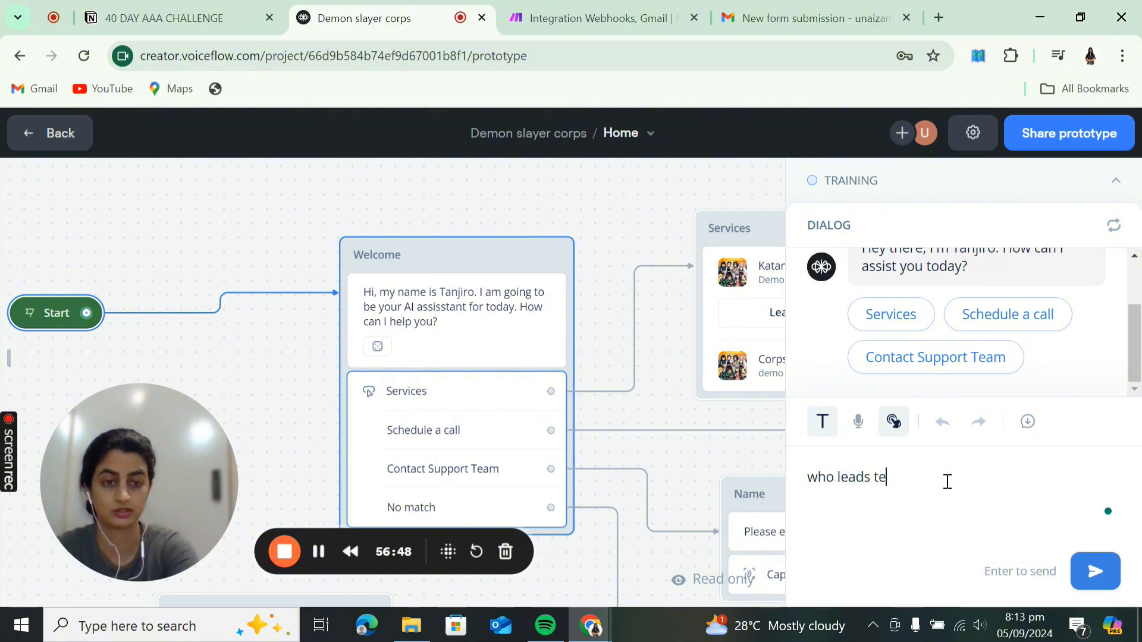
type("he demon")
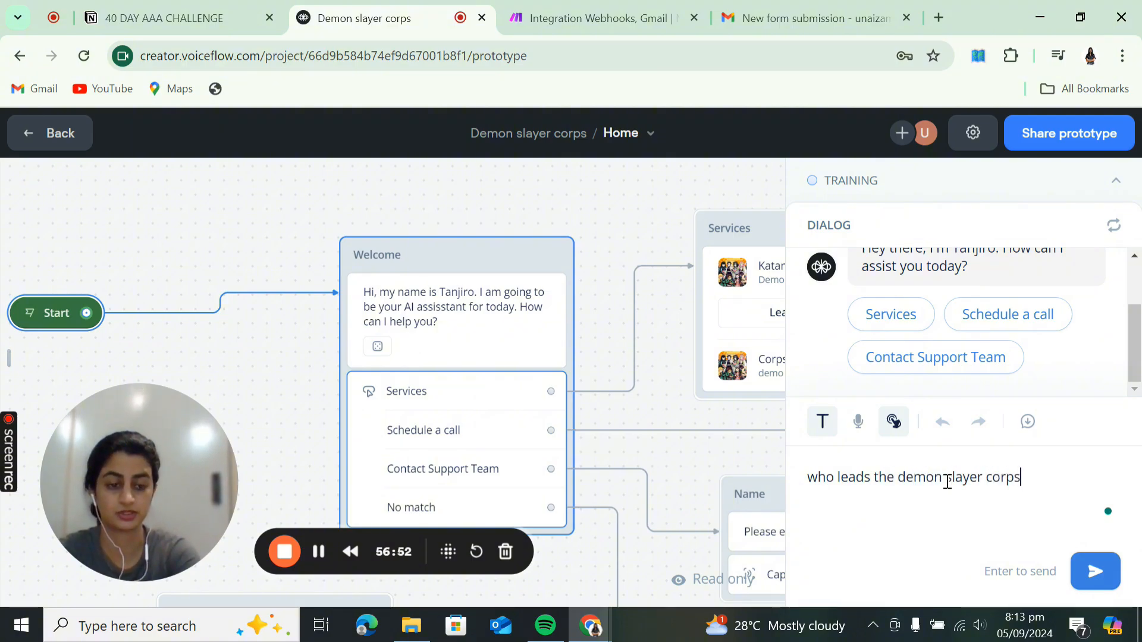
type(" slayer corps")
key("Return")
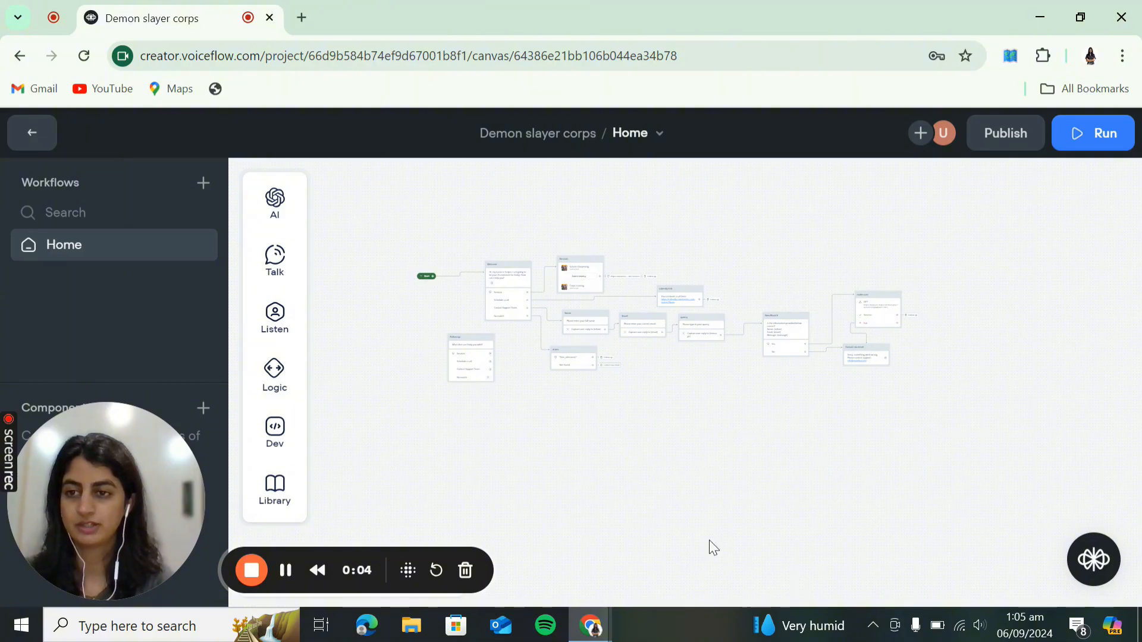
- Go from the canvas to the agent's Integrations and display the Web Chat installation script
left_click(40, 139)
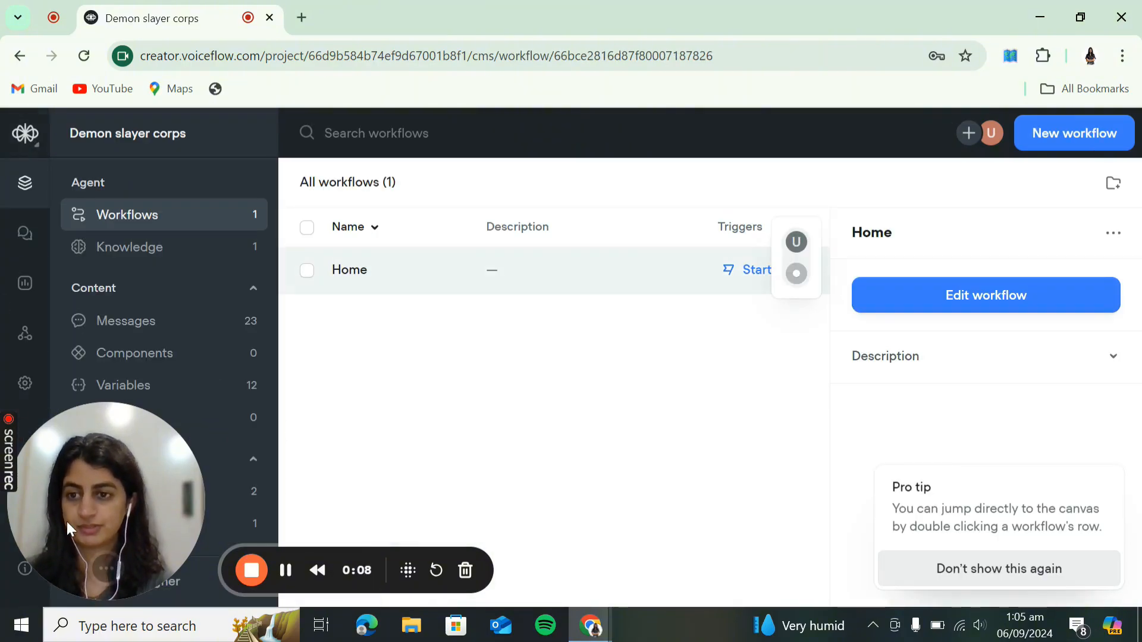
left_click_drag(73, 530, 395, 517)
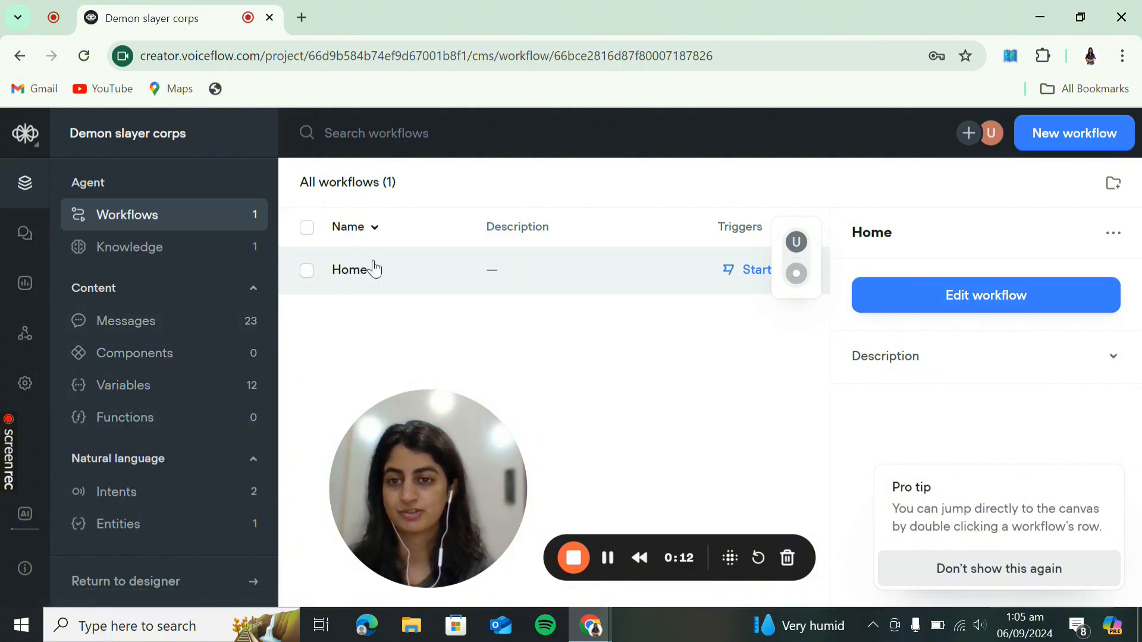
left_click(25, 383)
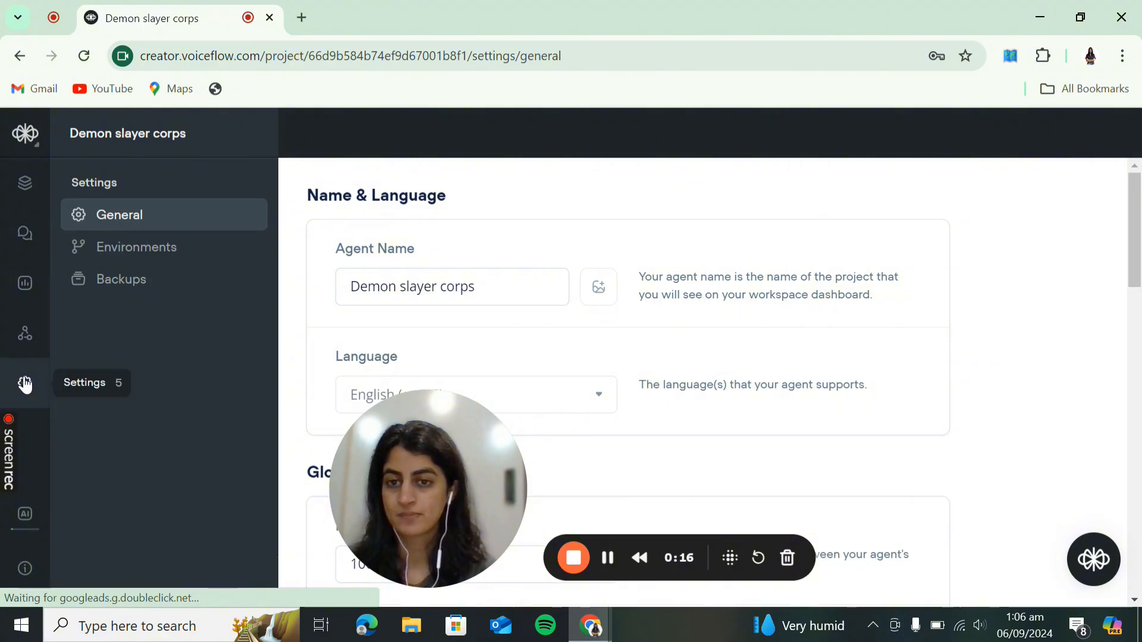
left_click(17, 352)
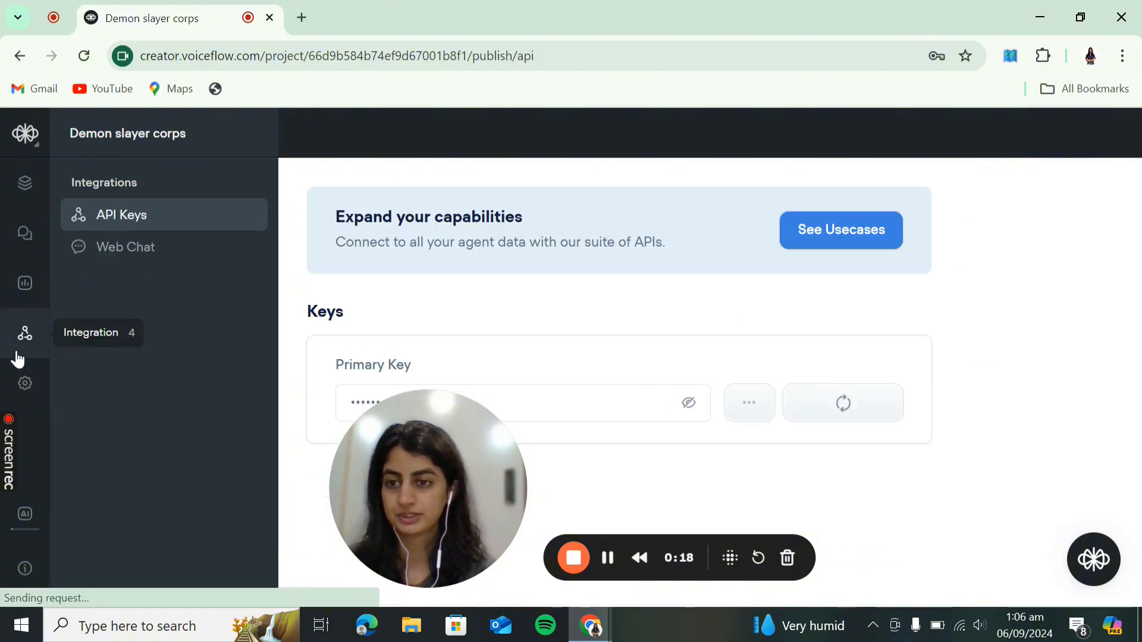
left_click(141, 248)
left_click_drag(419, 483, 71, 488)
scroll(622, 423, "down", 1)
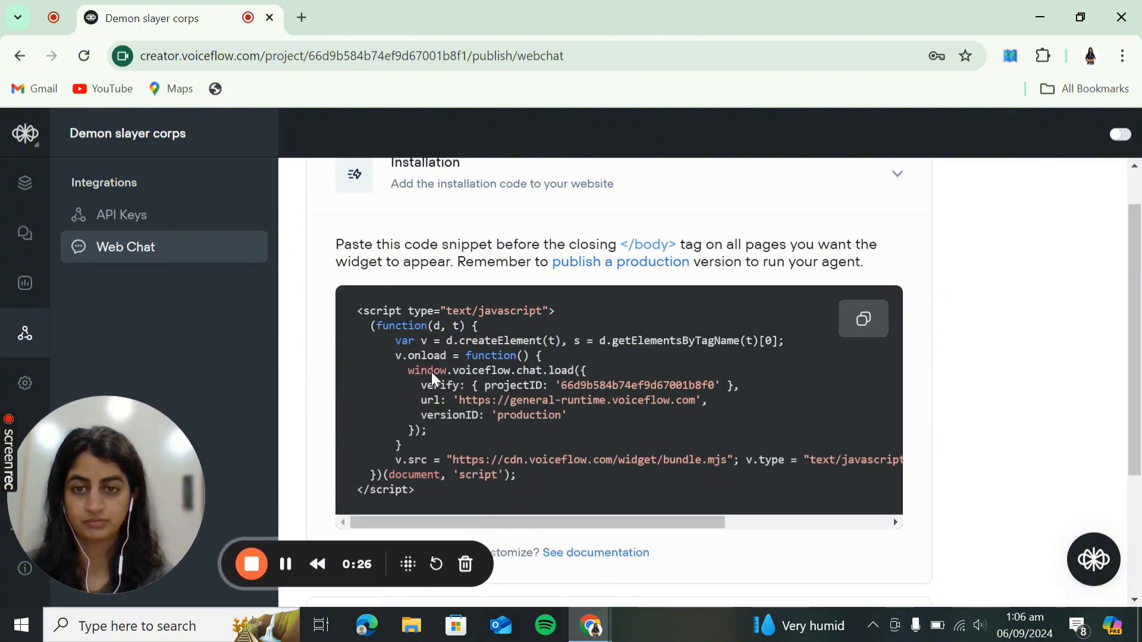
- Copy the web chat embed code and expand the widget's General settings
left_click(873, 327)
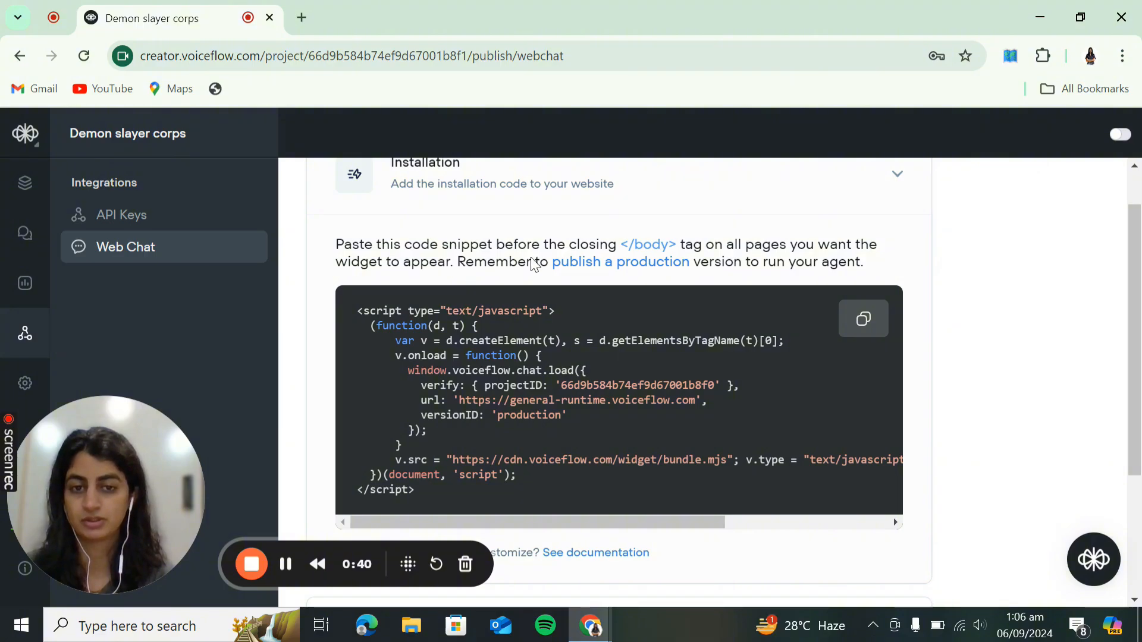
scroll(618, 371, "down", 3)
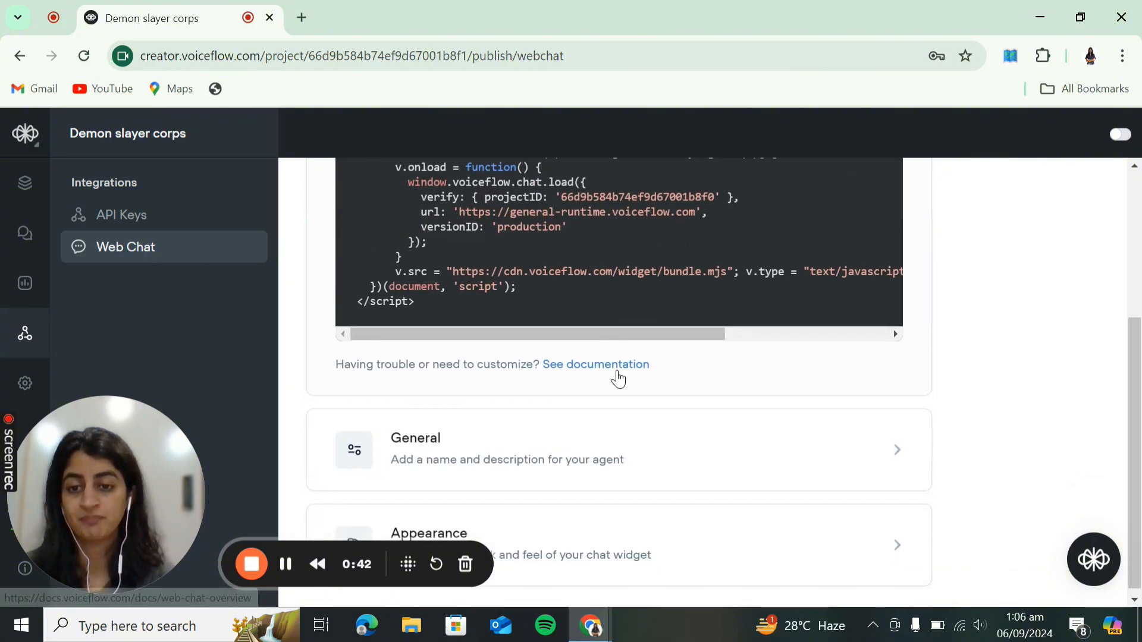
left_click(619, 441)
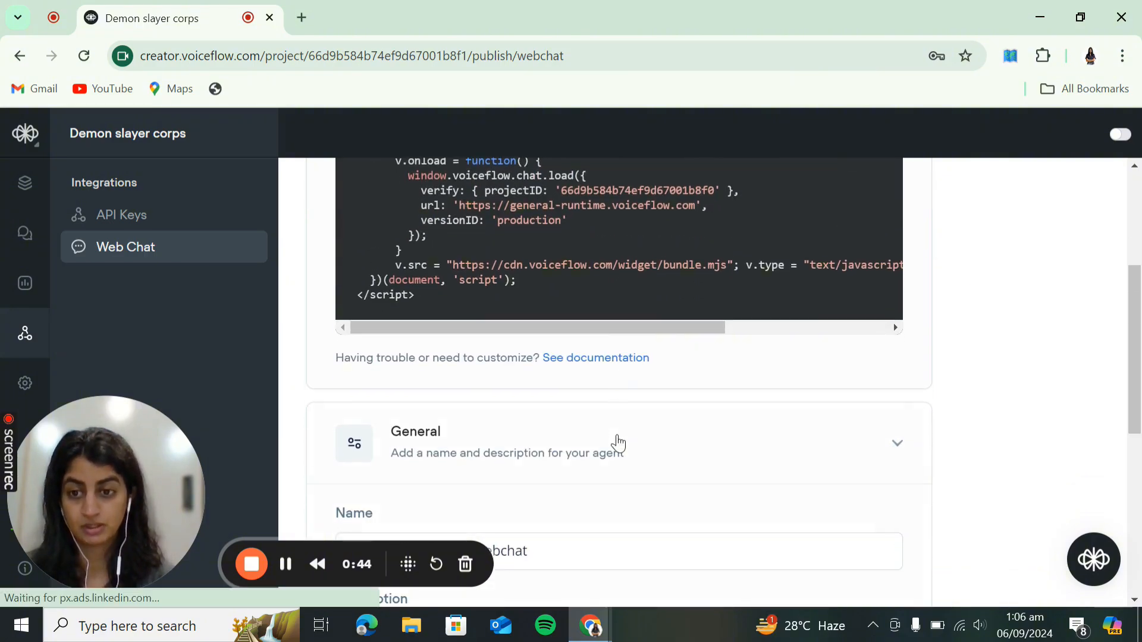
scroll(619, 442, "down", 5)
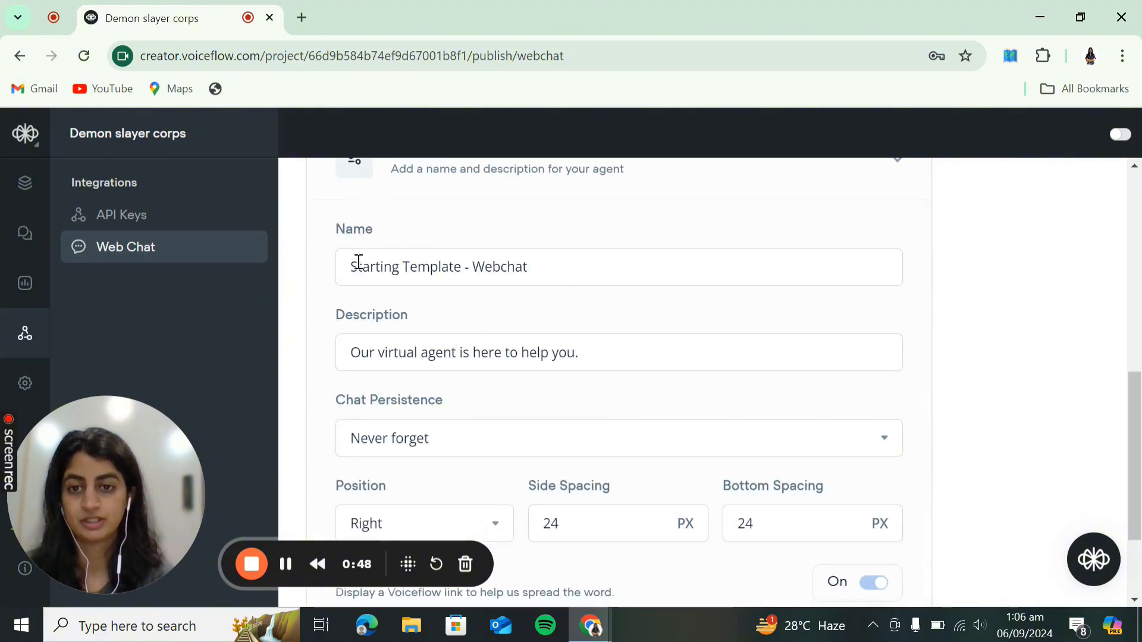
scroll(512, 418, "down", 2)
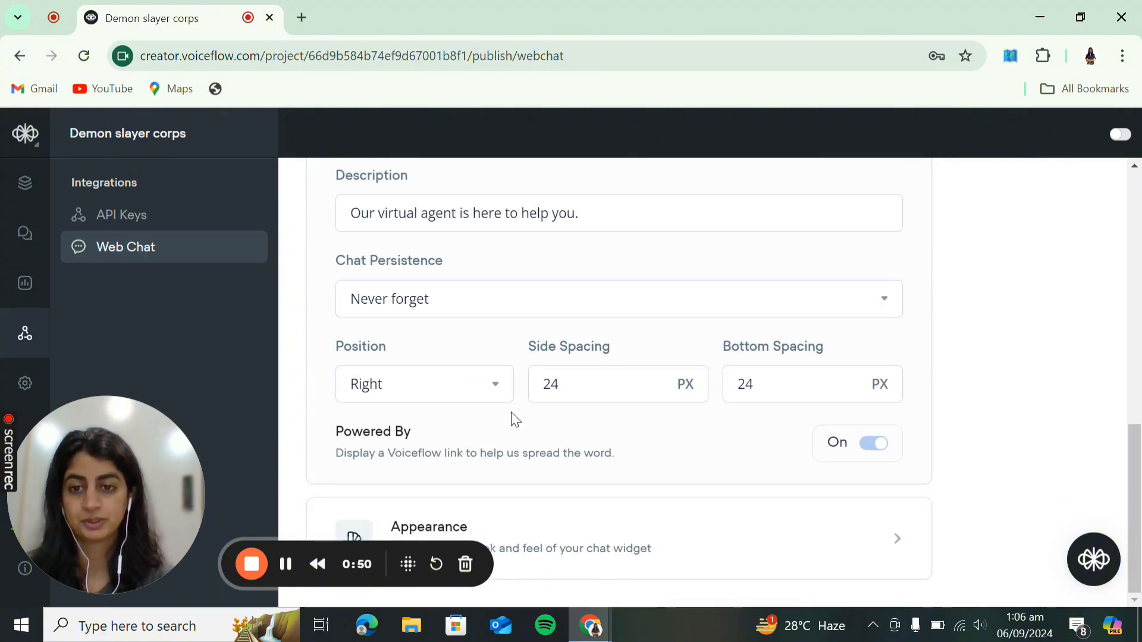
- Expand the widget's Appearance settings and scroll through its options
left_click(574, 528)
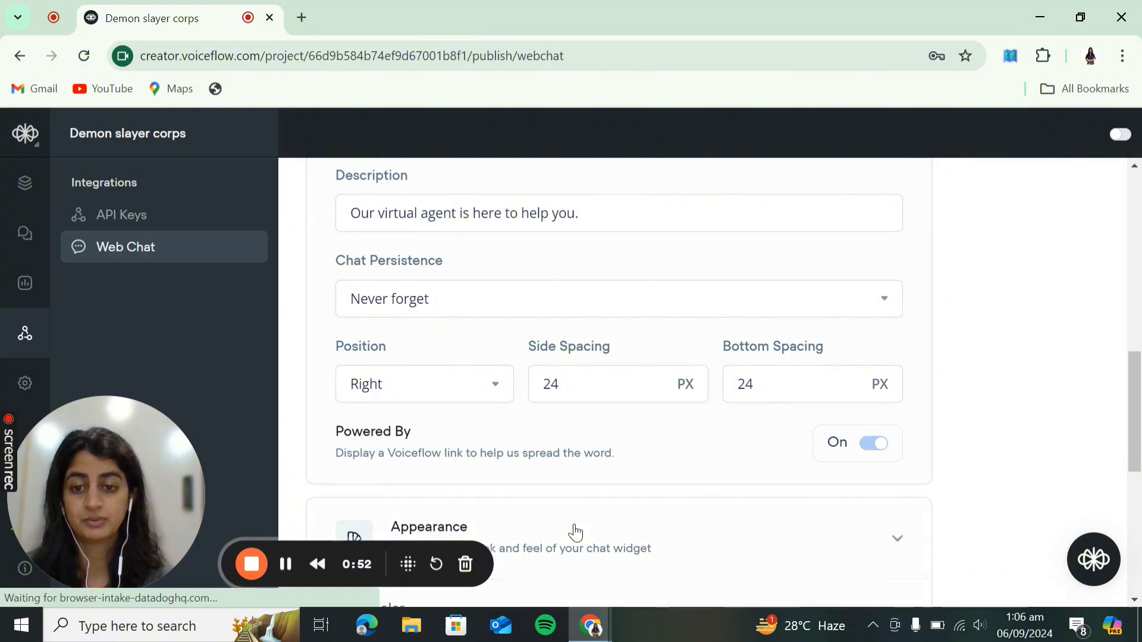
left_click_drag(138, 488, 122, 342)
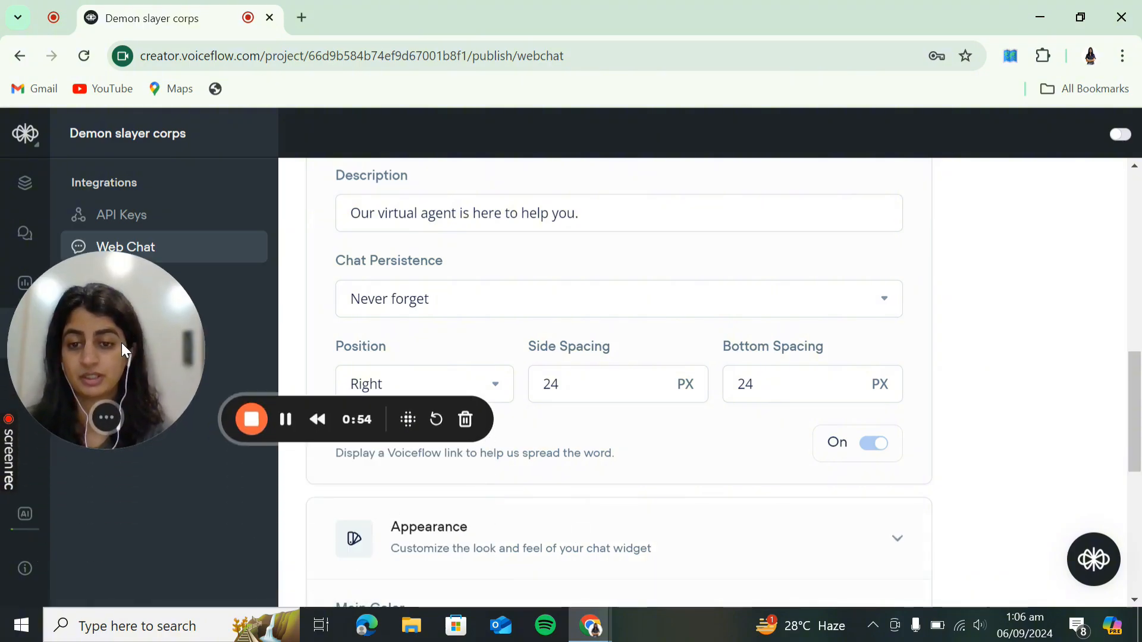
scroll(658, 495, "down", 5)
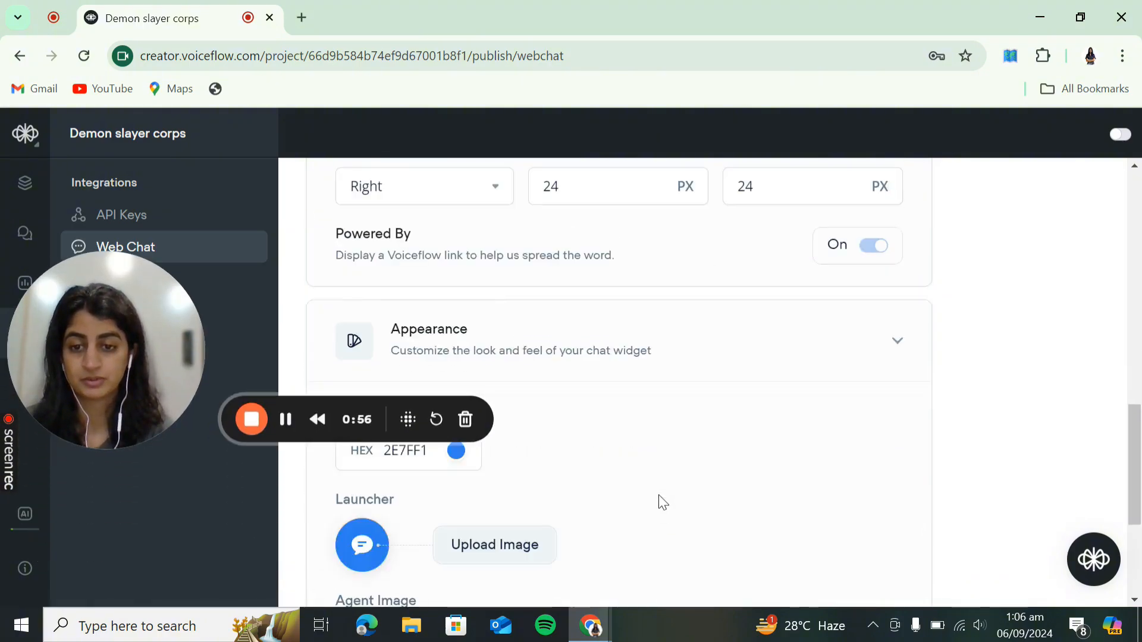
scroll(659, 495, "down", 2)
left_click_drag(45, 322, 41, 455)
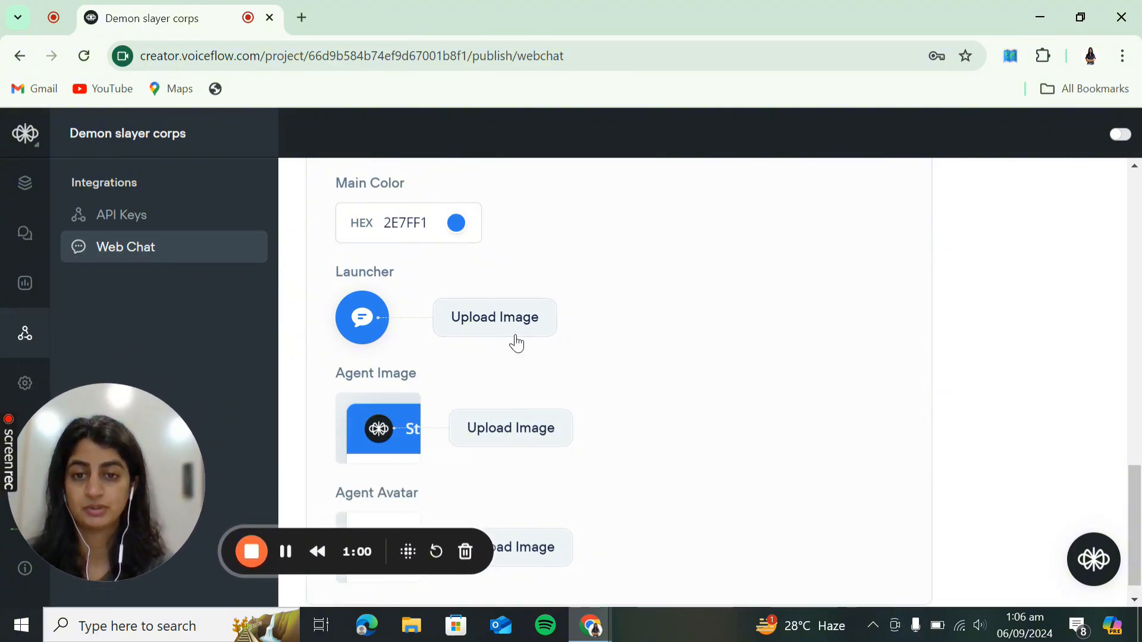
scroll(525, 491, "down", 1)
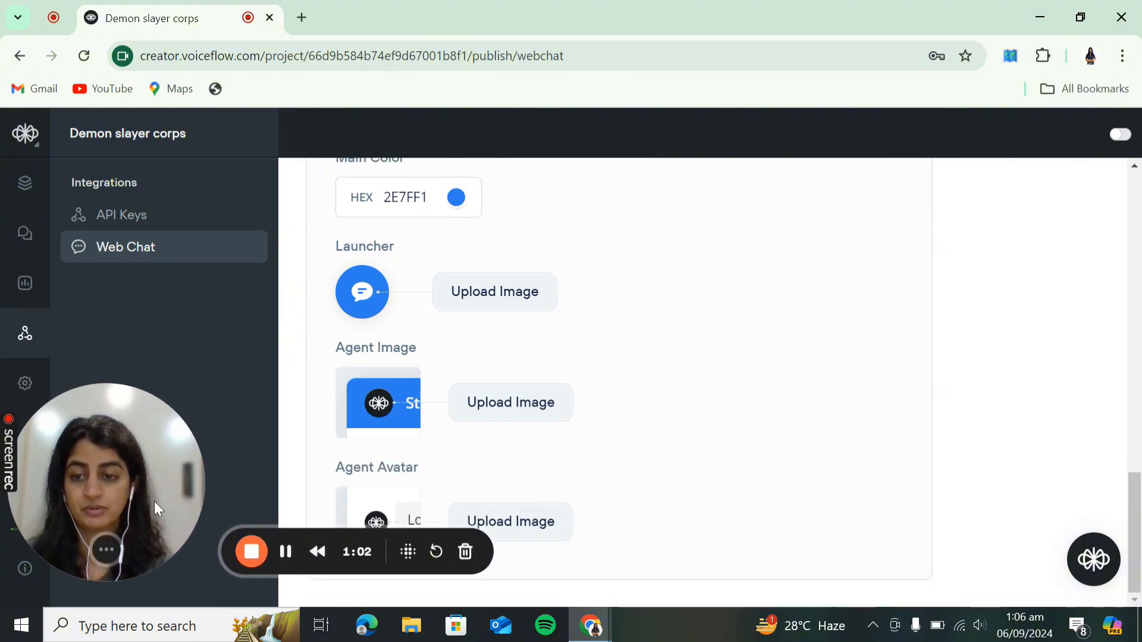
left_click_drag(154, 501, 149, 559)
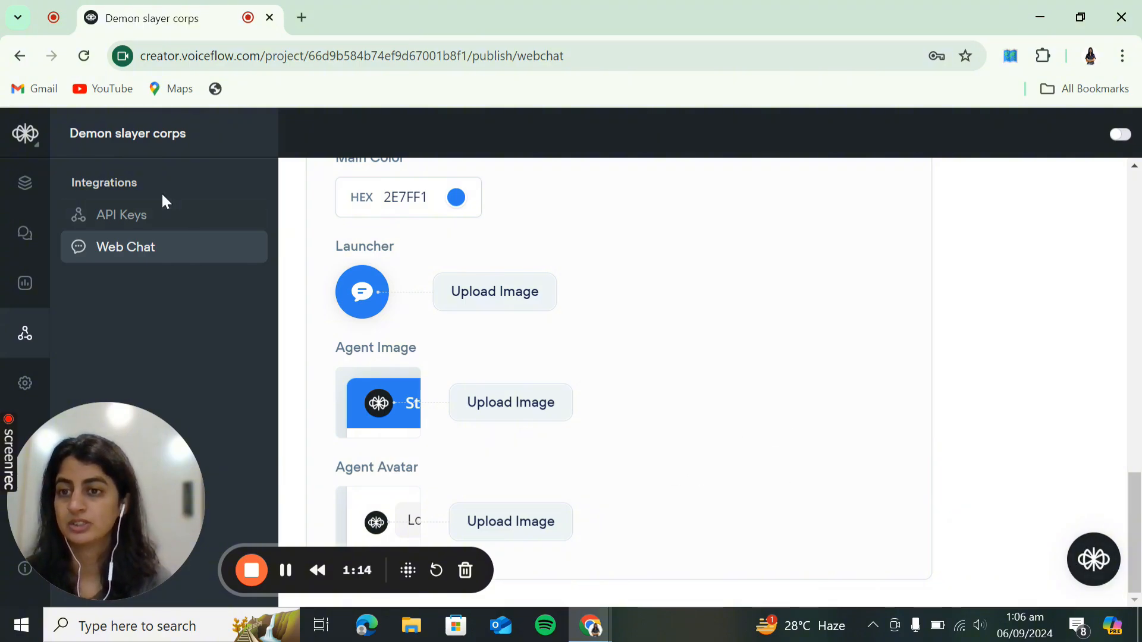
scroll(649, 274, "up", 15)
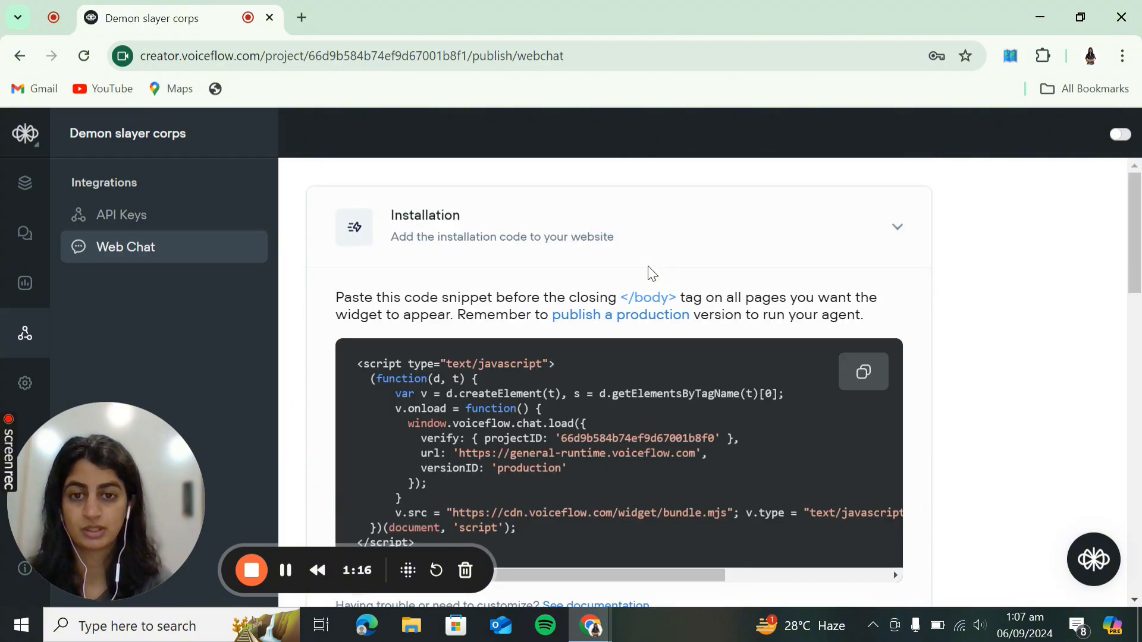
scroll(648, 273, "down", 2)
scroll(648, 273, "up", 1)
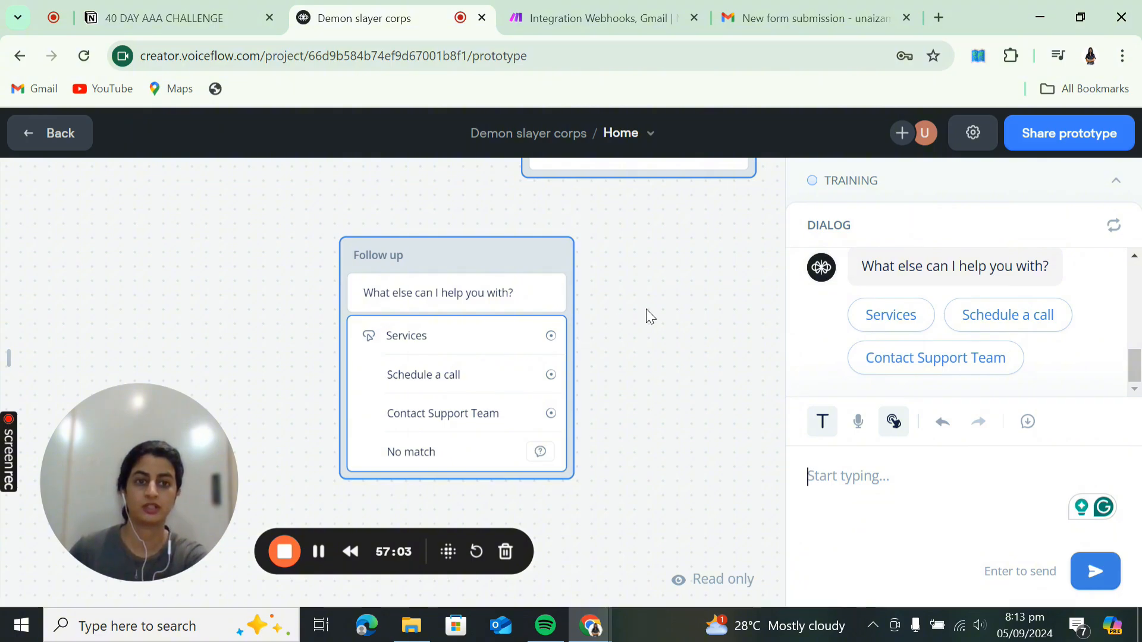
scroll(645, 309, "down", 5)
scroll(646, 308, "down", 5)
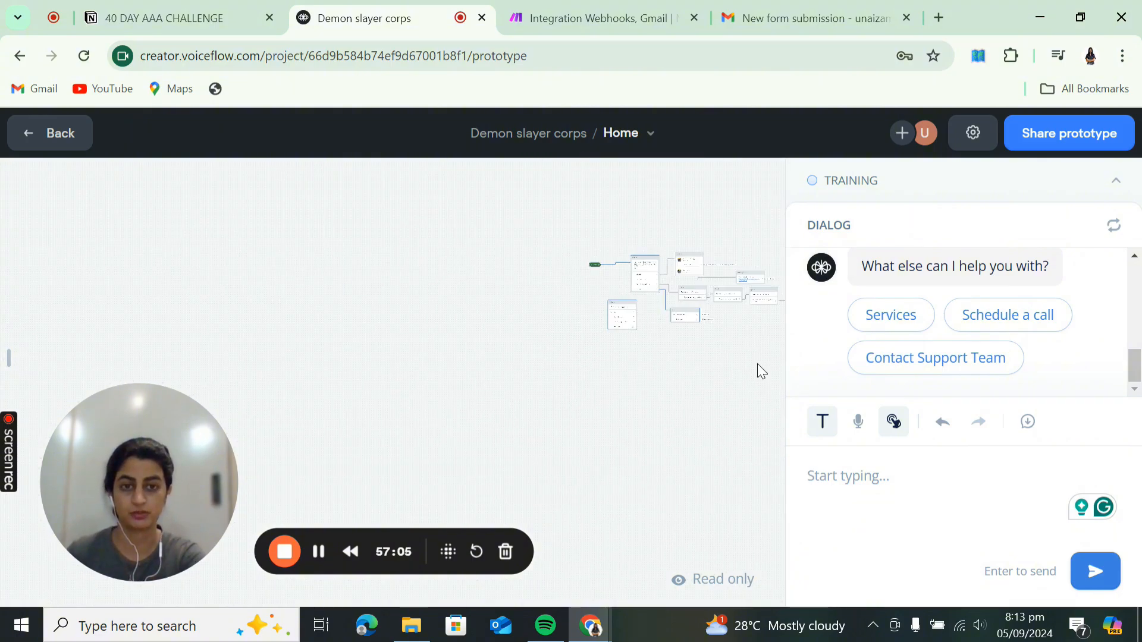
left_click_drag(757, 369, 466, 427)
mouse_move(229, 244)
left_mouse_down()
mouse_move(359, 268)
mouse_move(227, 244)
left_mouse_up()
scroll(462, 437, "up", 3)
scroll(463, 437, "up", 3)
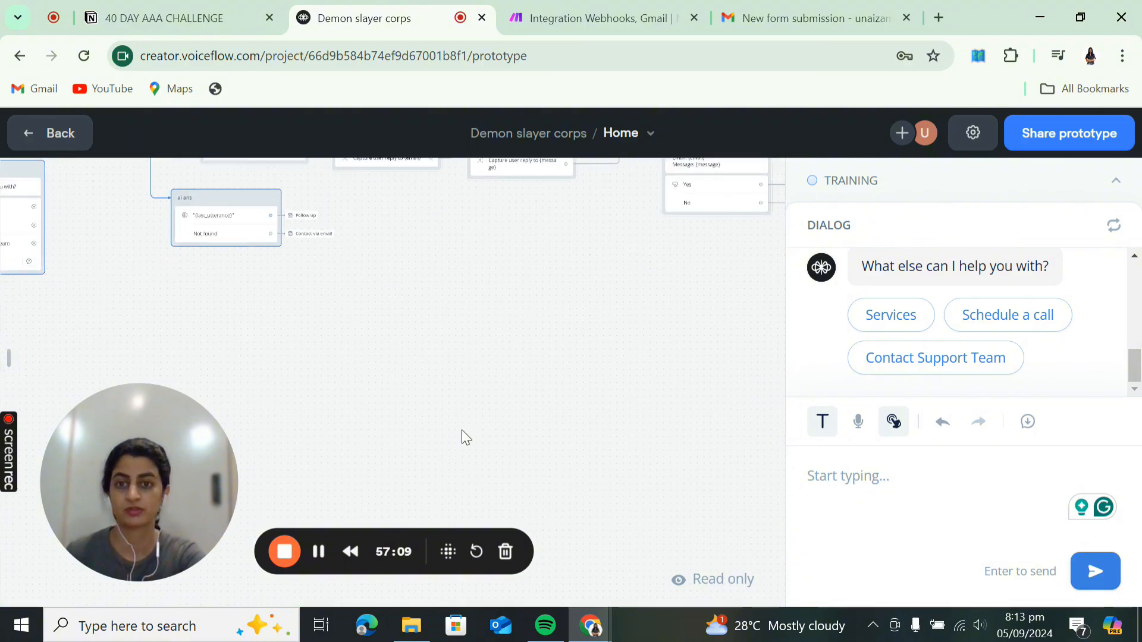
scroll(462, 435, "down", 4)
left_click_drag(448, 370, 489, 410)
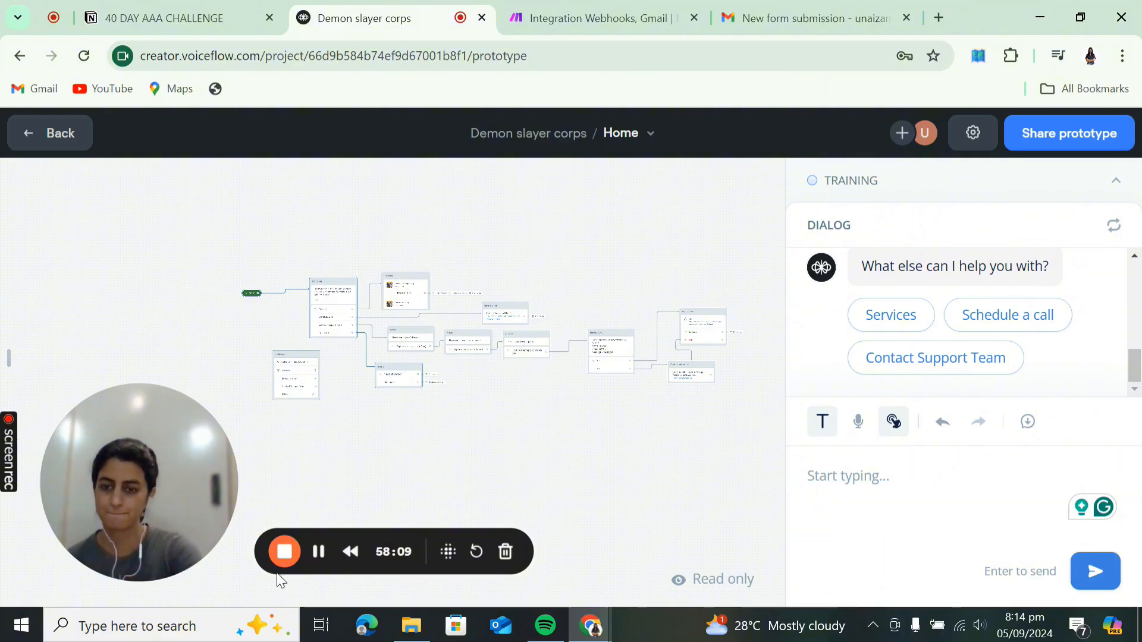
left_click(285, 553)
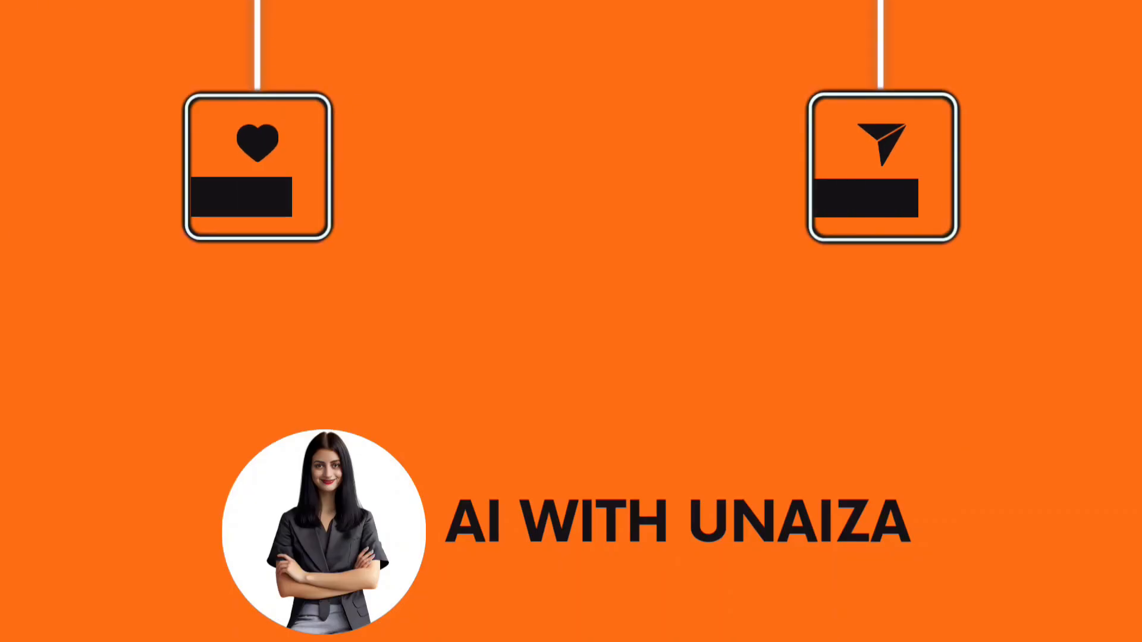